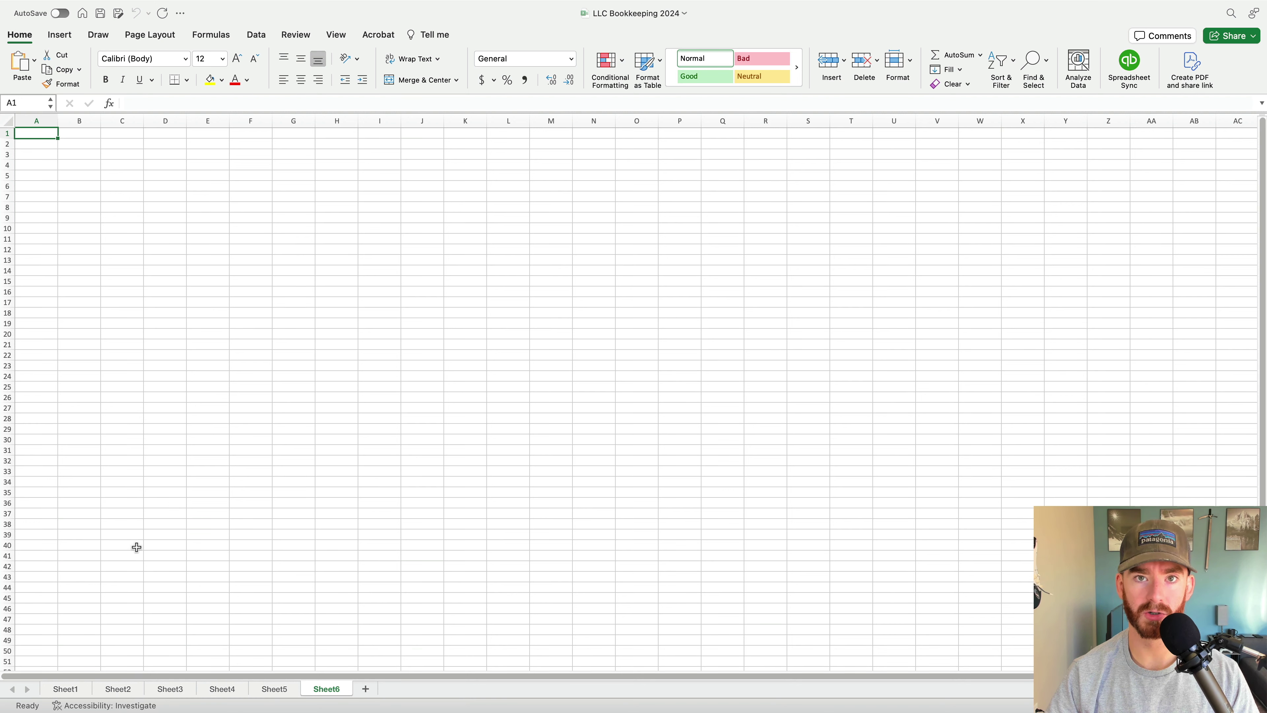
Rename Sheet1 to "Chart of Accounts"
right_click(74, 687)
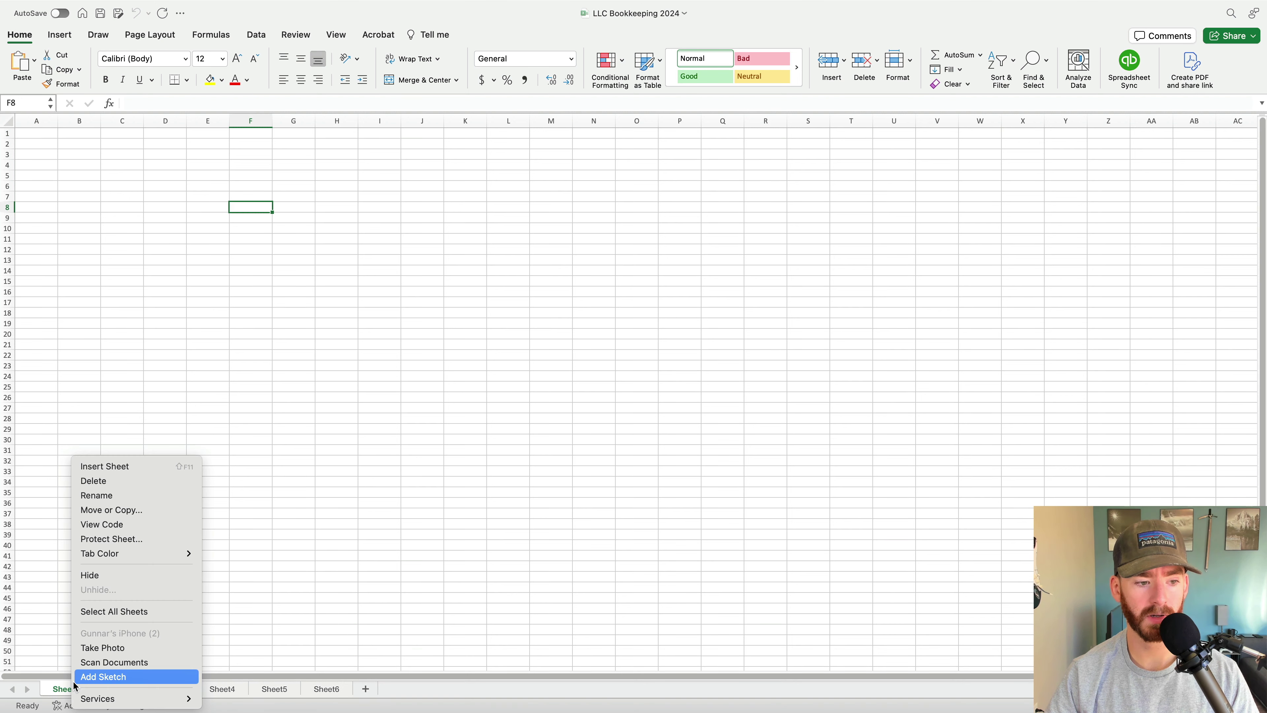
left_click(103, 495)
type("Chart of Accounts")
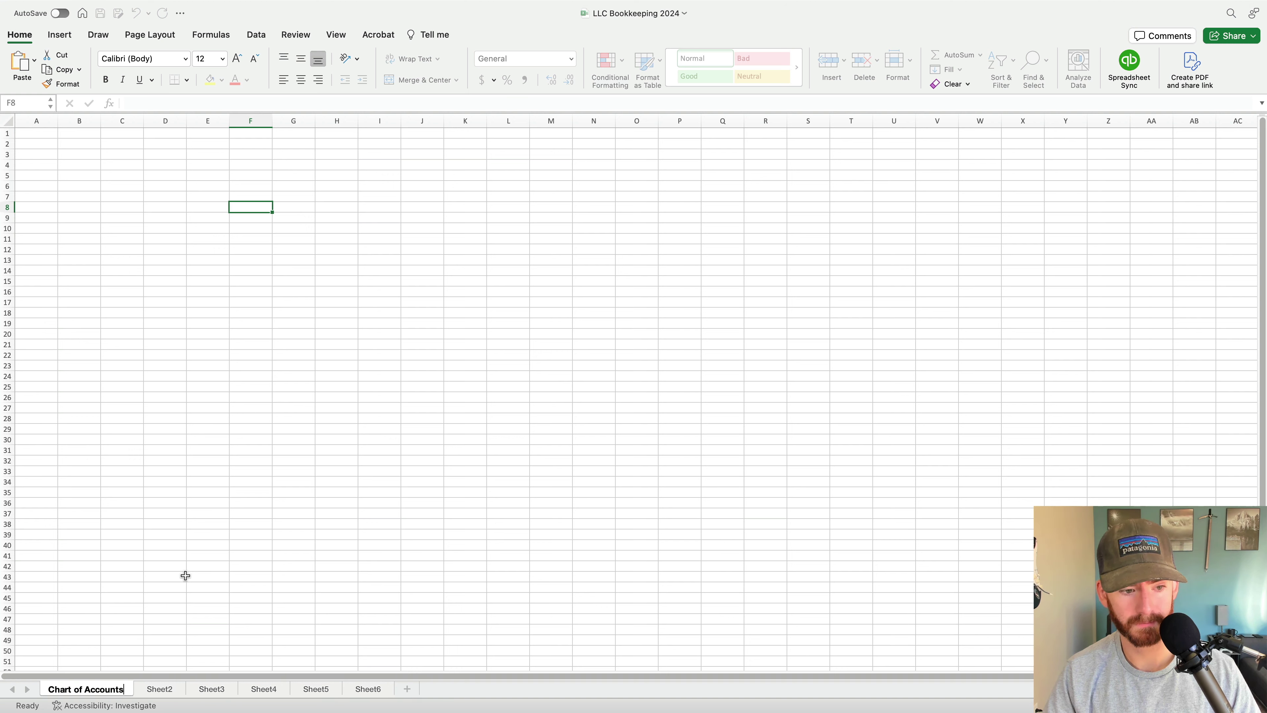
key("Return")
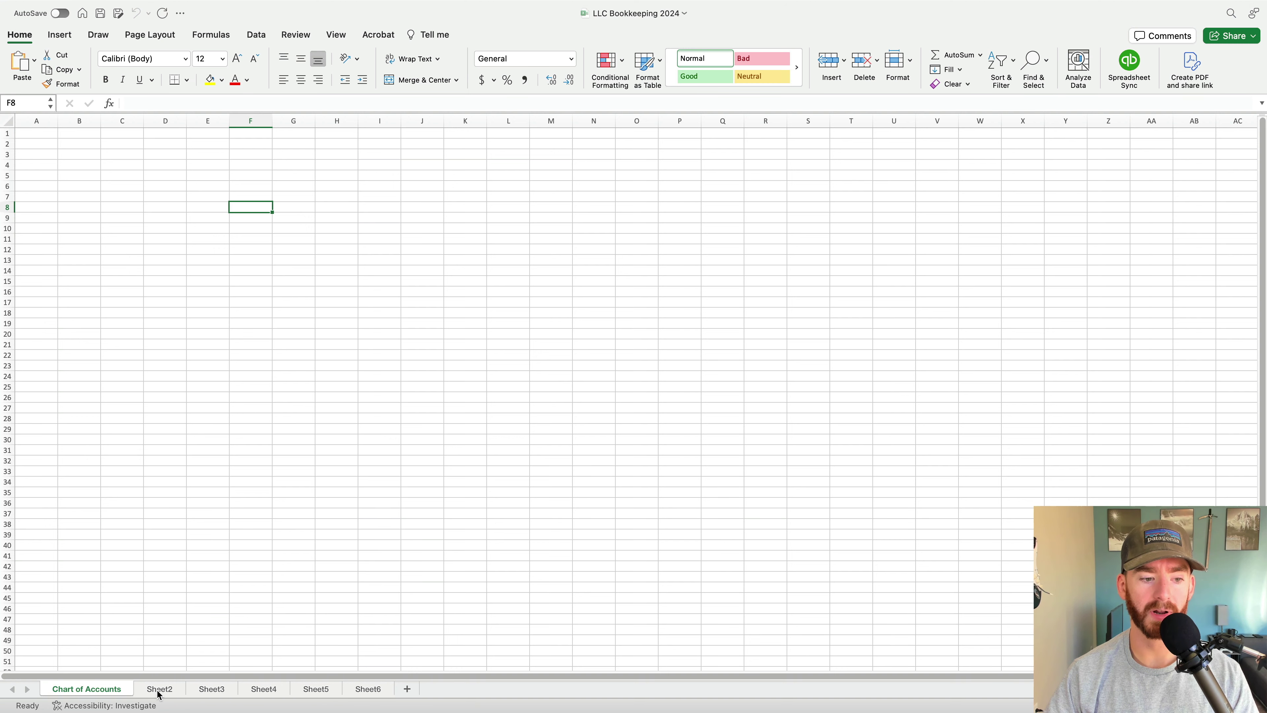
Rename Sheet2 to "Bank Register"
left_click(159, 689)
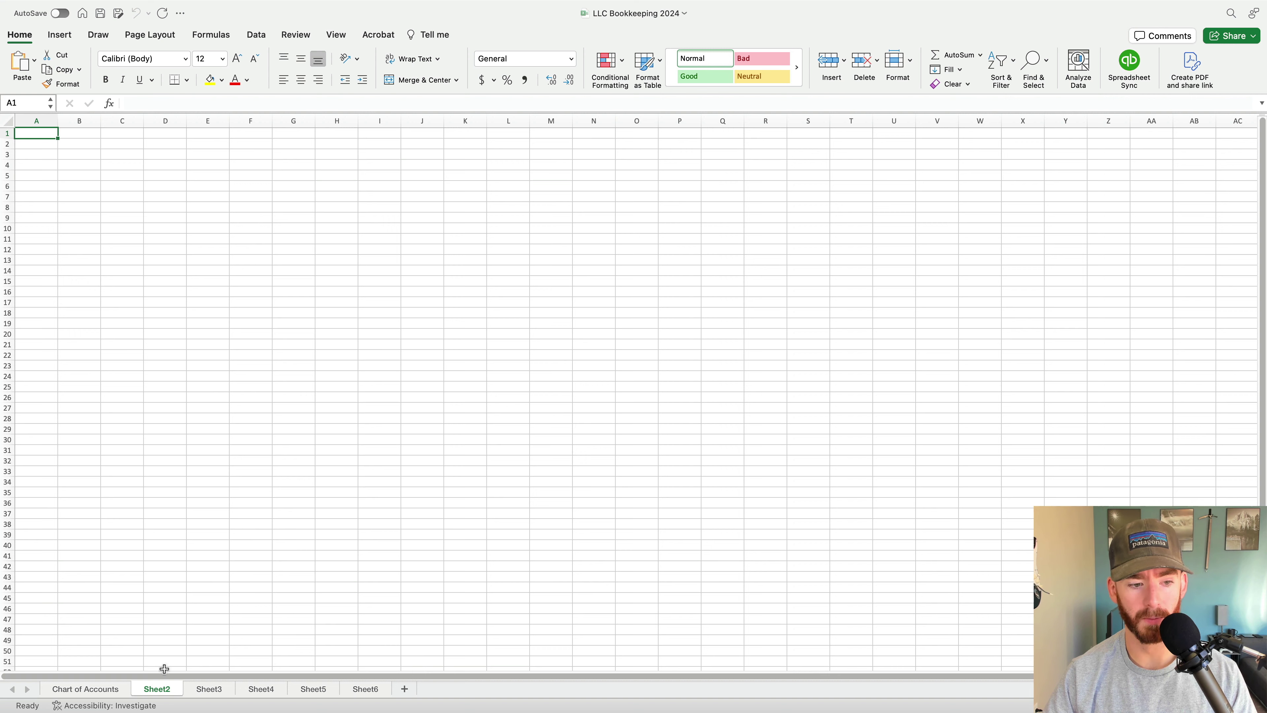
double_click(158, 688)
type("Bank Register")
key("Return")
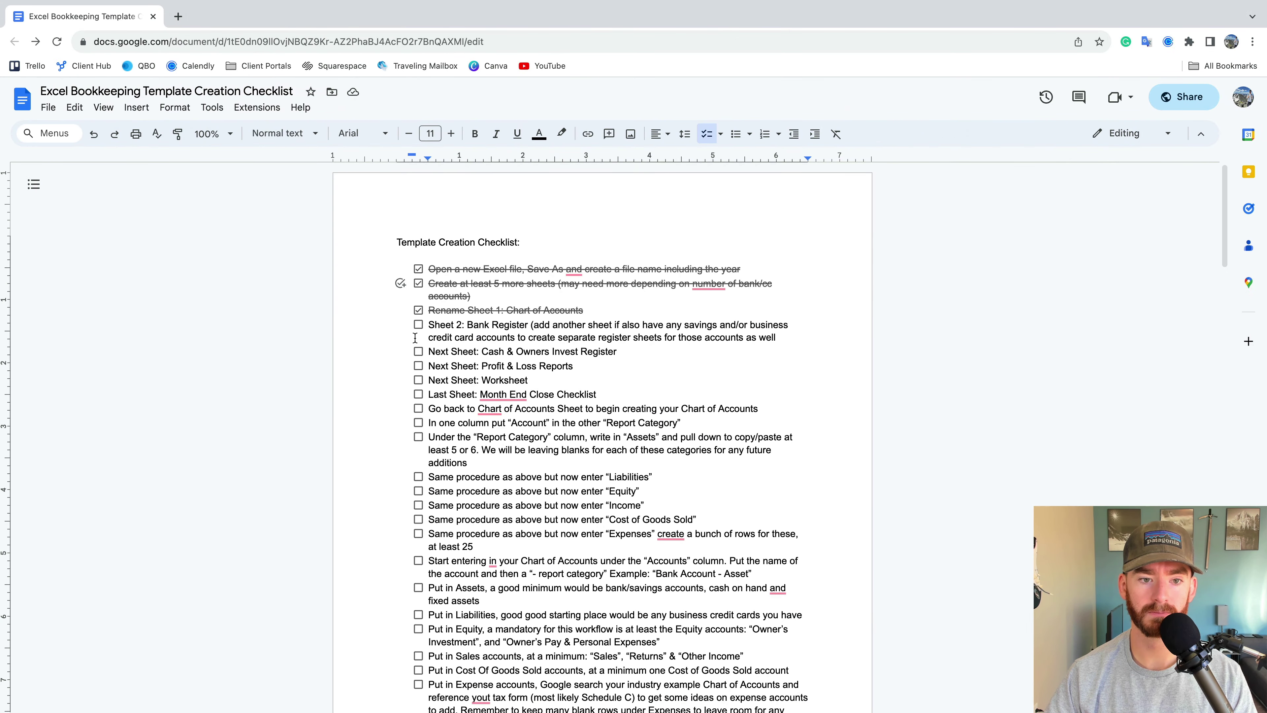
In the Google Docs checklist, tick off the Bank Register item and copy the sheet name "Cash & Owners Invest Register"
left_click(1074, 324)
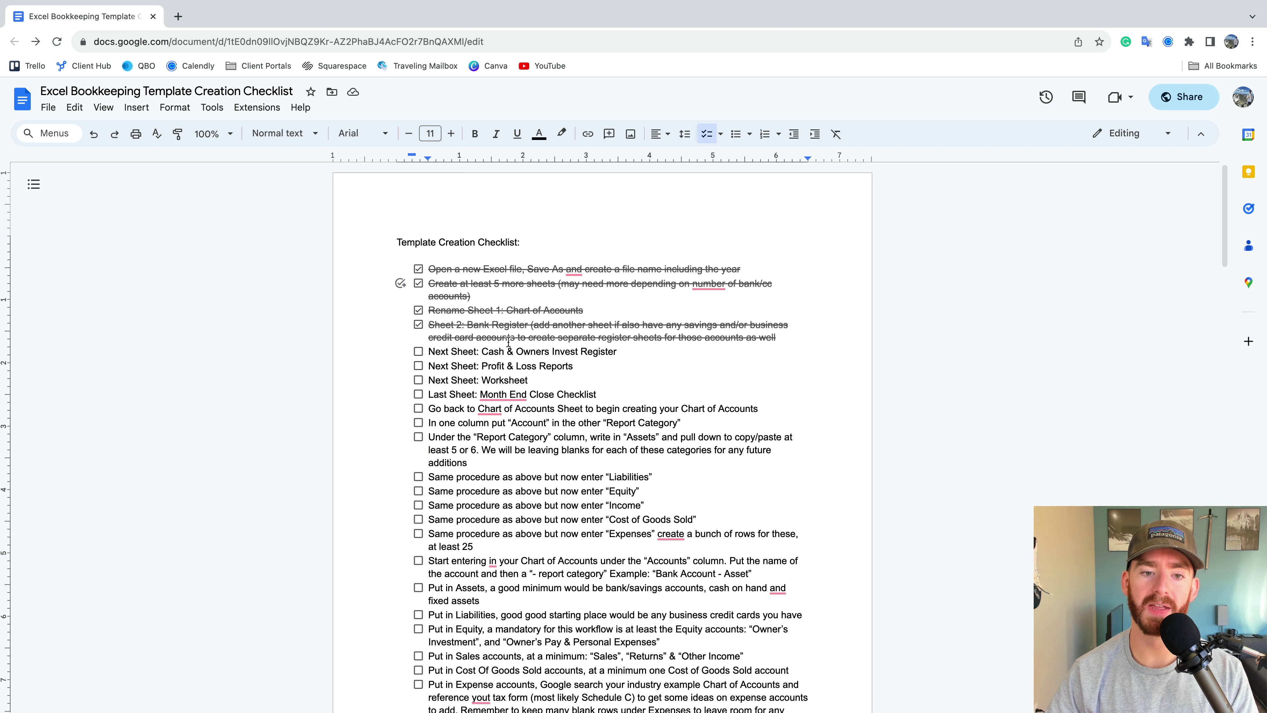
left_click_drag(482, 352, 621, 351)
key("super+c")
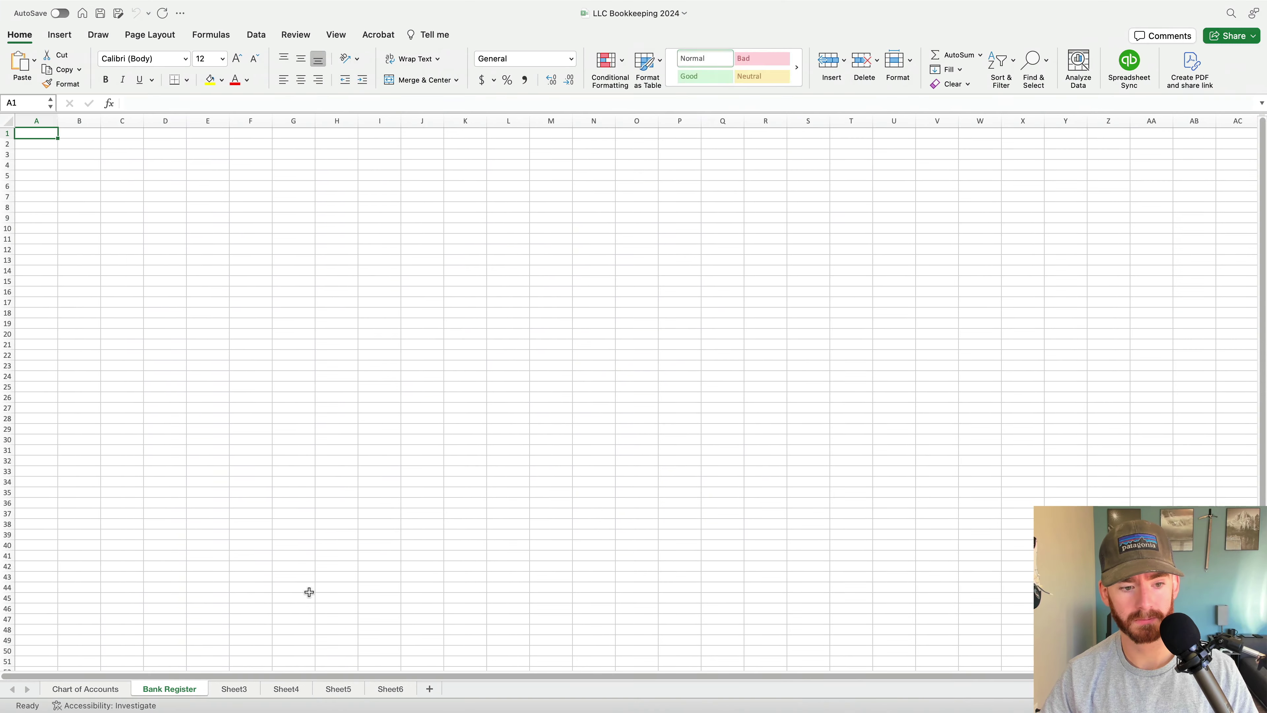
Back in Excel, rename Sheet3 with the copied name "Cash & Owners Invest Register"
left_click(240, 688)
right_click(239, 688)
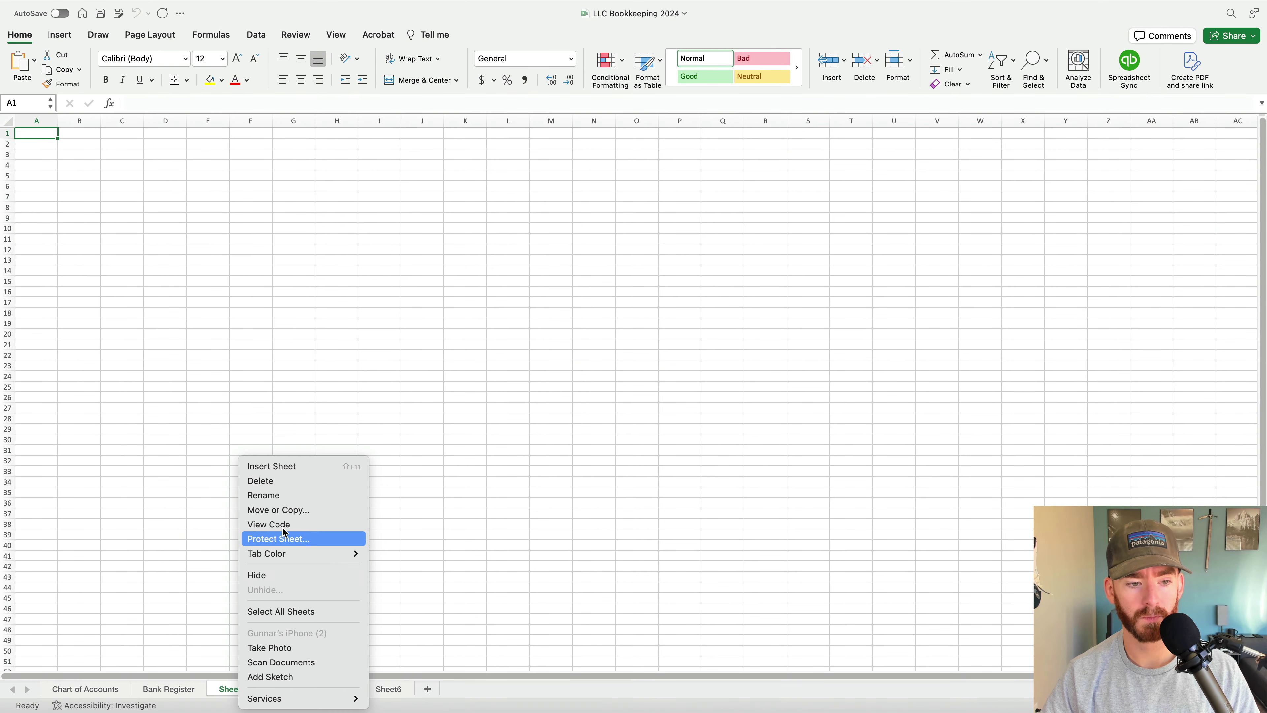
left_click(281, 496)
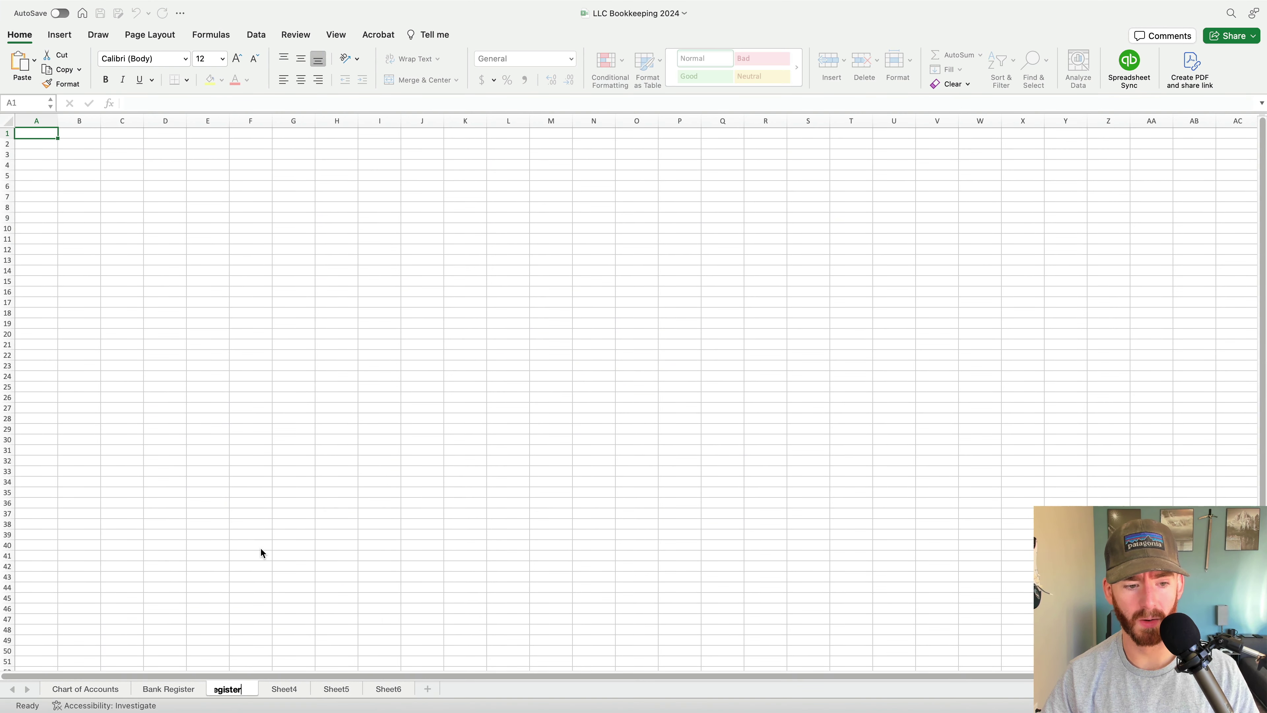
key("super+v")
key("Return")
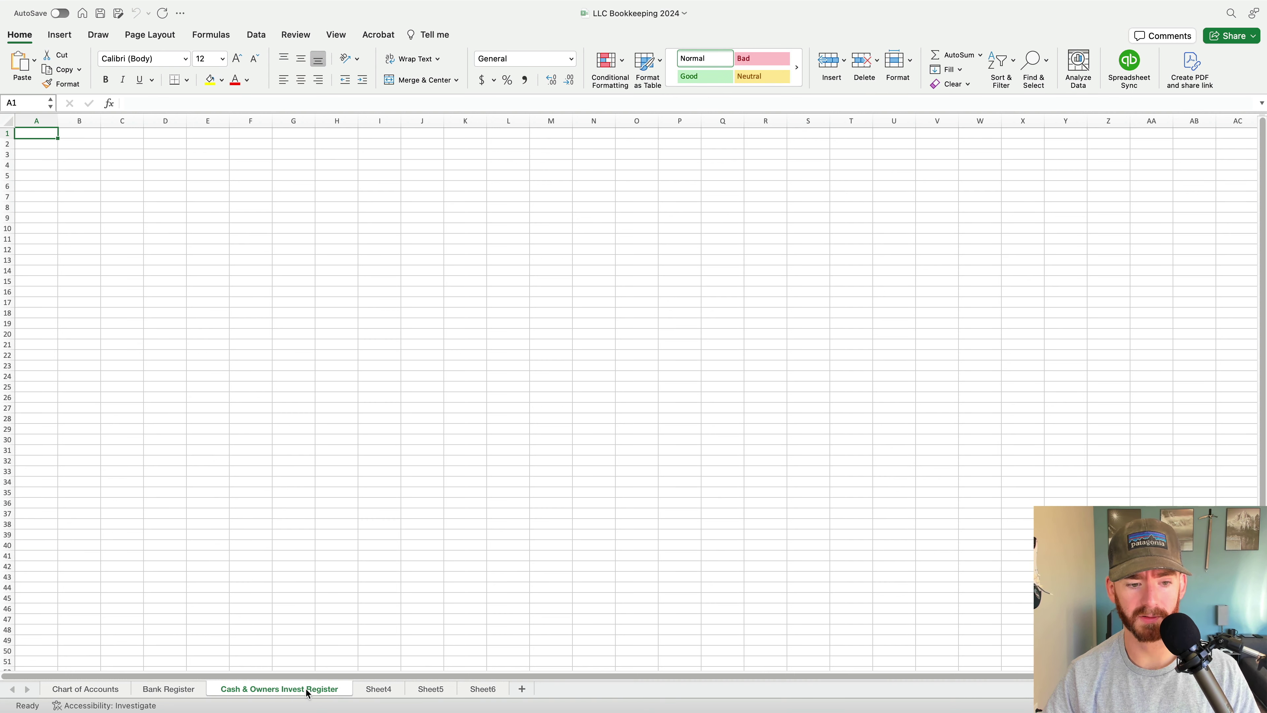
Consult the checklist for the next sheet and rename Sheet4 to "Profit & Loss Reports" in the Excel workbook
key("ctrl+Right")
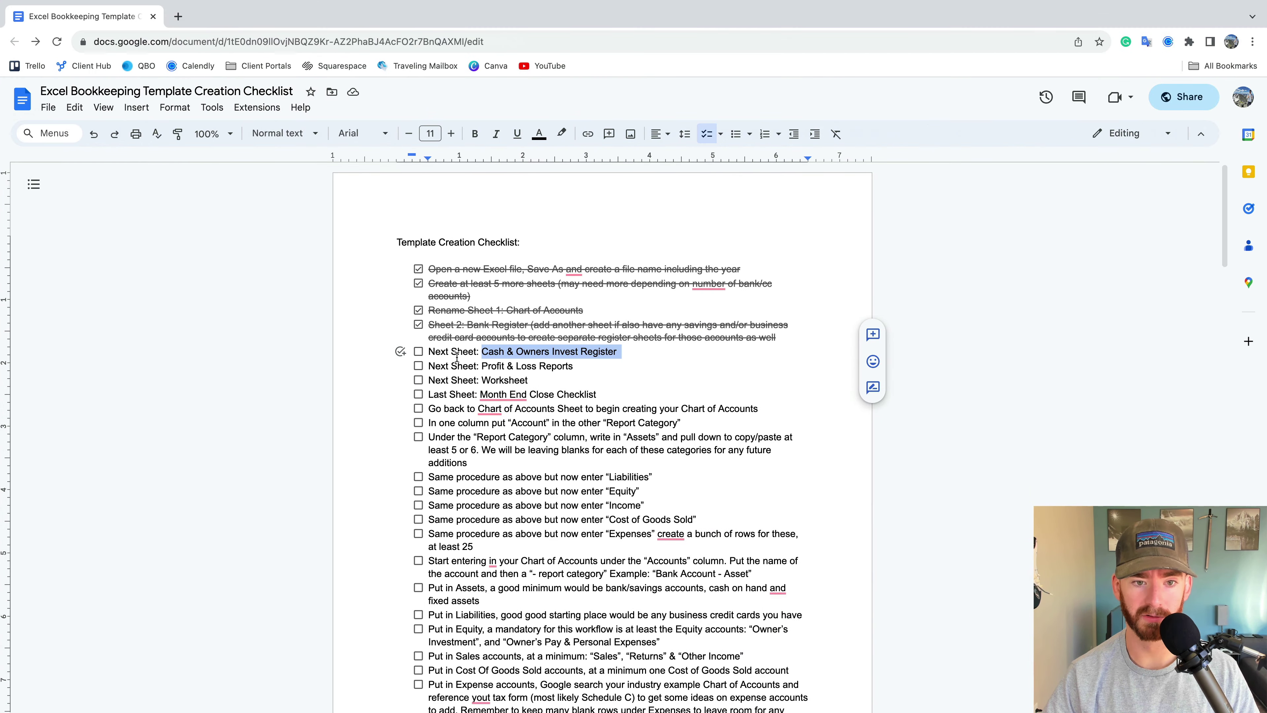
key("ctrl+Left")
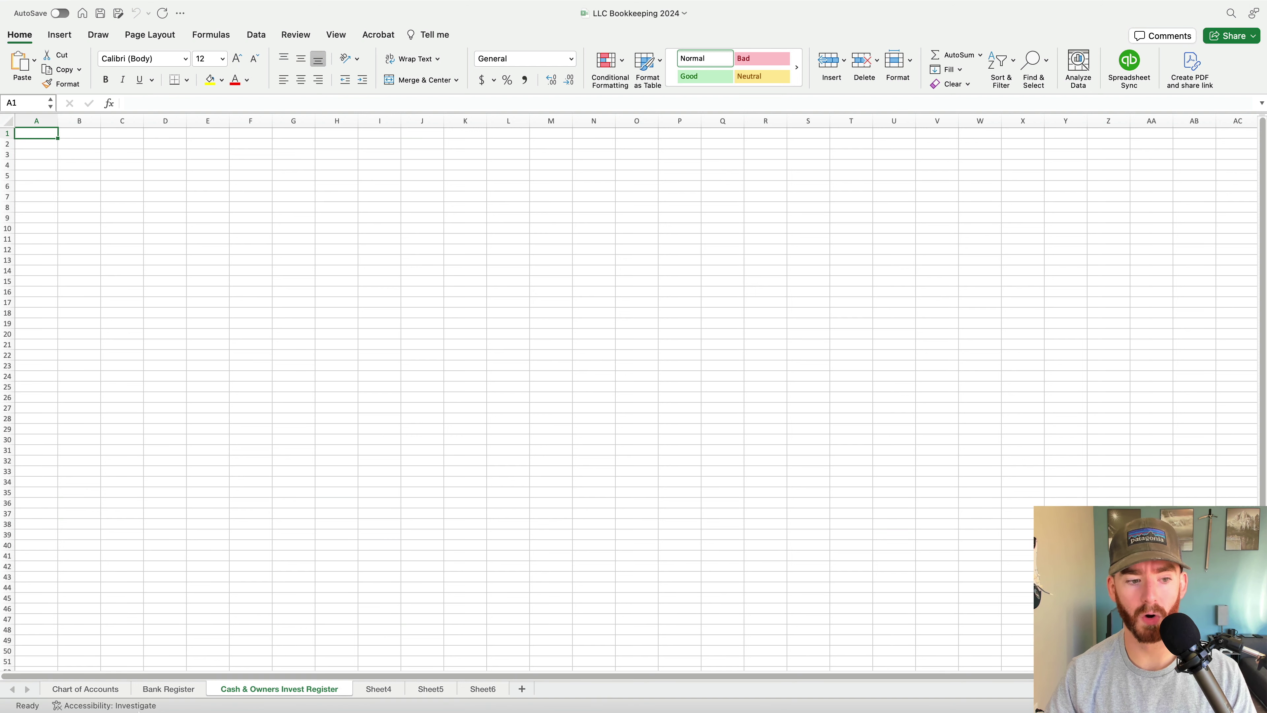
left_click(271, 543)
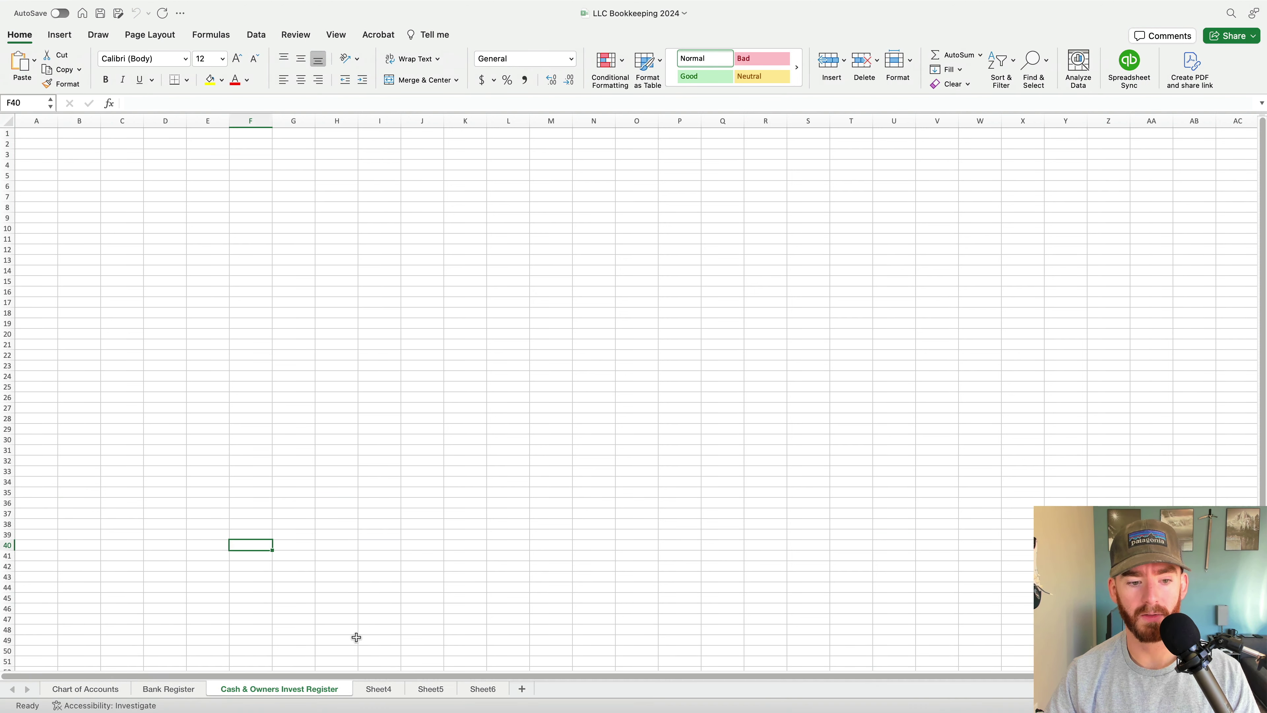
left_click(385, 696)
right_click(385, 697)
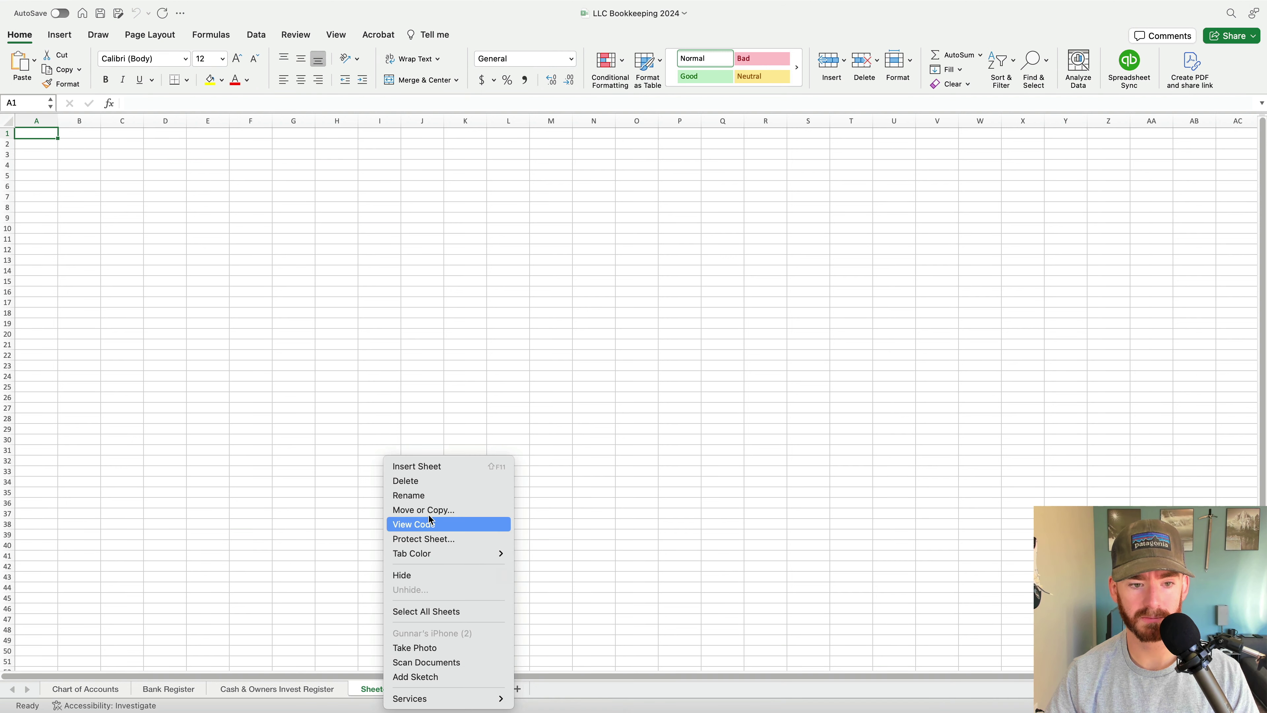
left_click(429, 496)
type("Profit & Loss Reports")
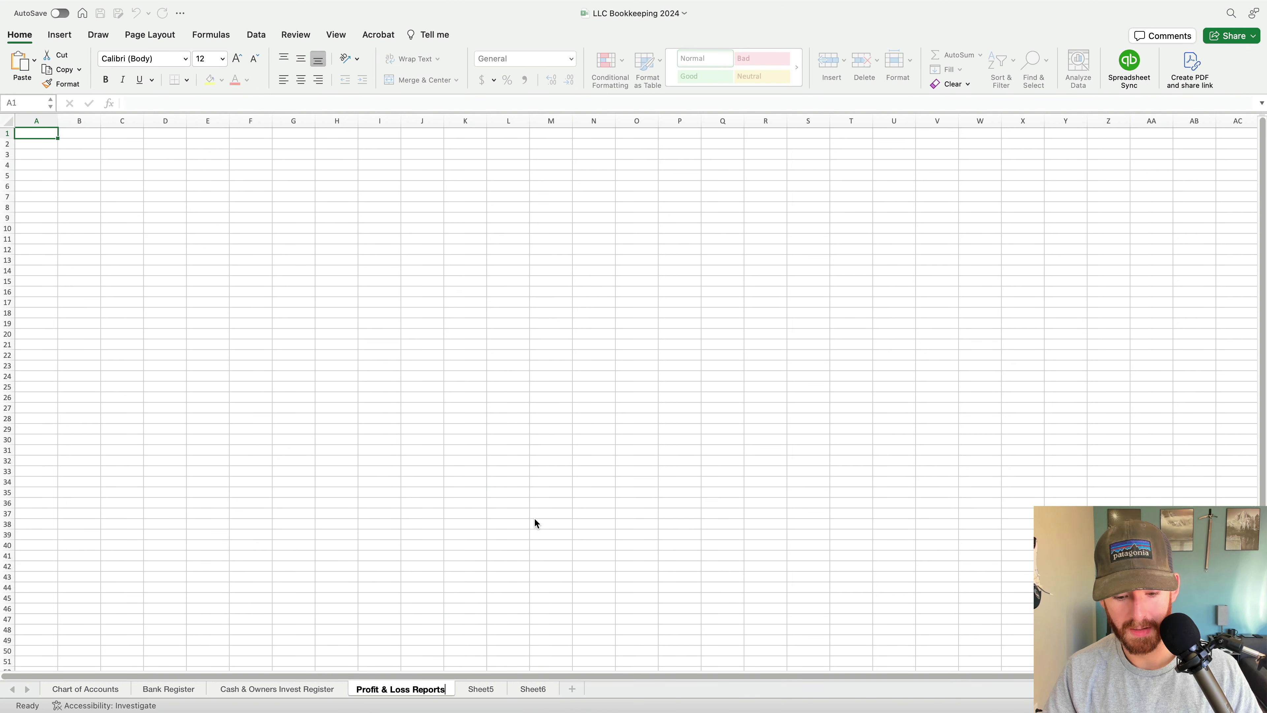
key("Return")
left_click(462, 382)
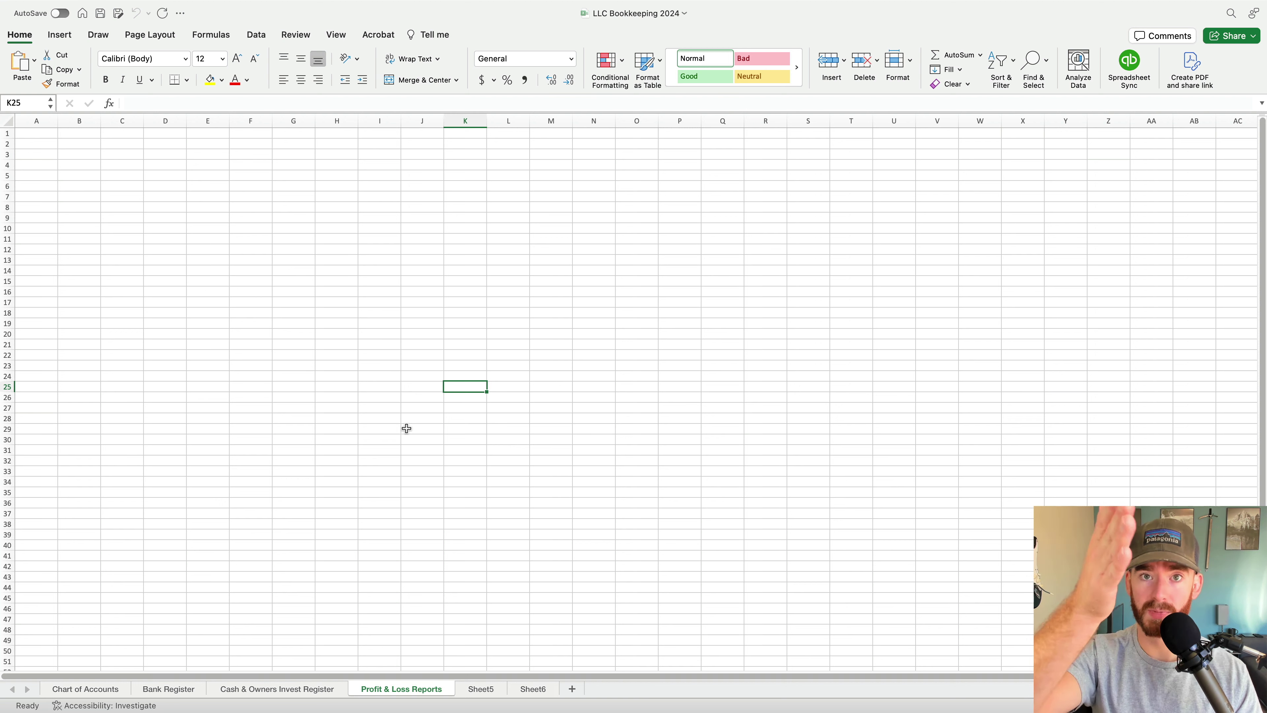
Rename Sheet5 to "Worksheet"
right_click(488, 690)
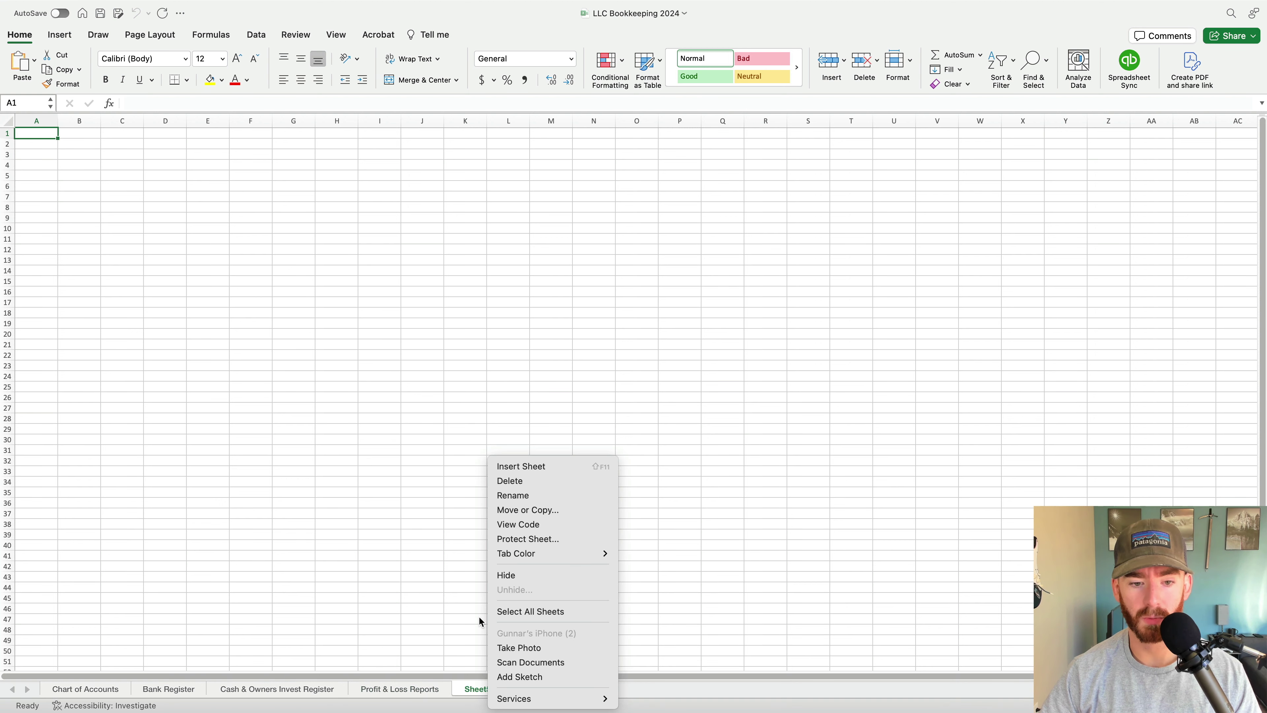
left_click(533, 494)
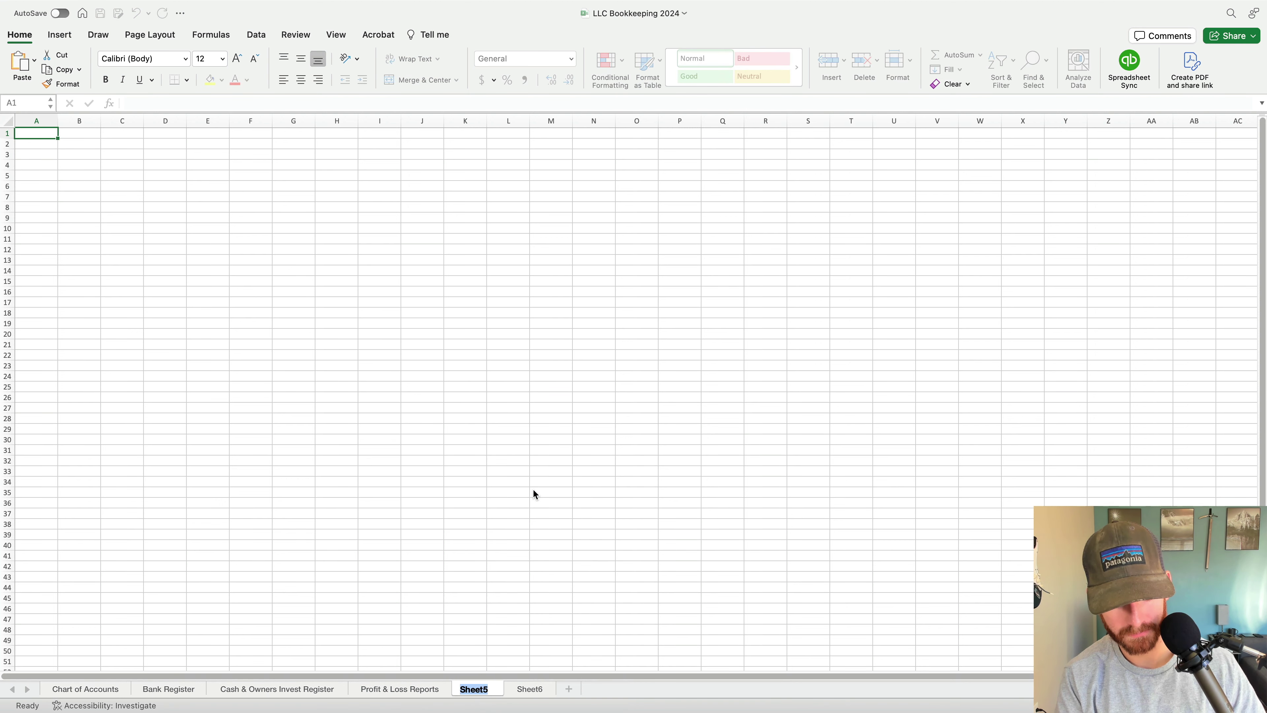
type("Worksheet")
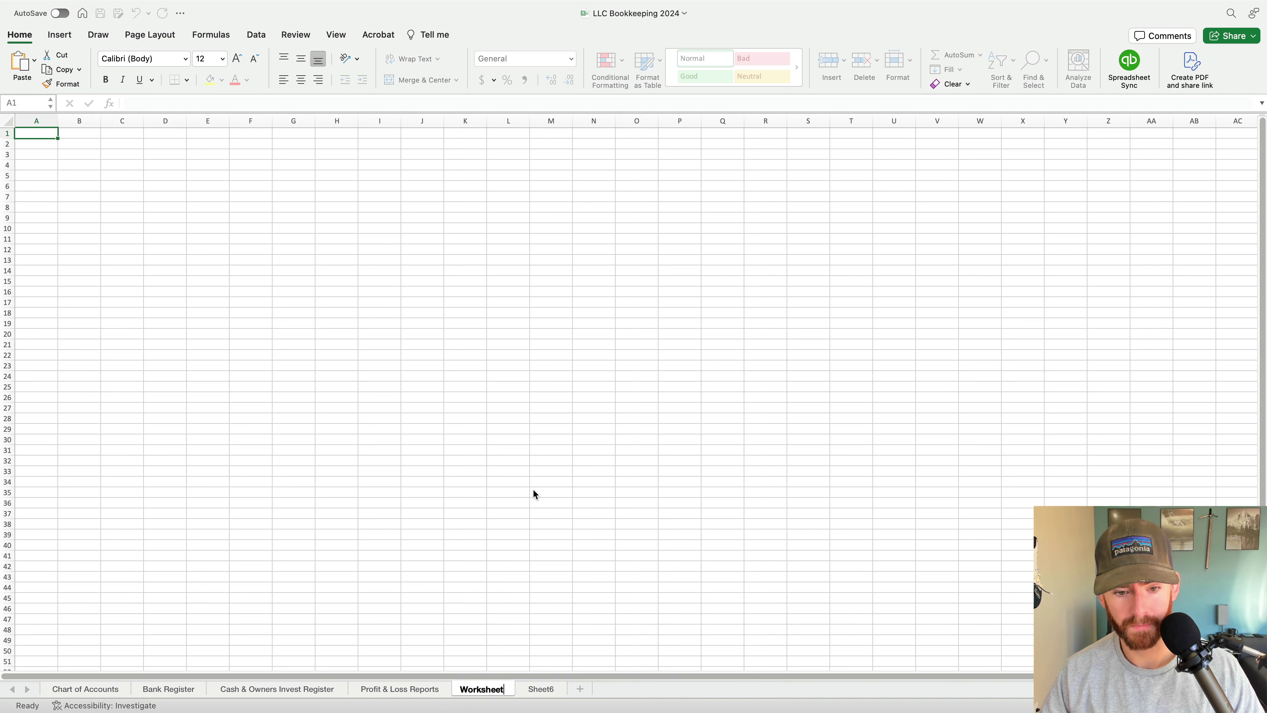
Rename Sheet6 to "Month End Checklist"
left_click(552, 690)
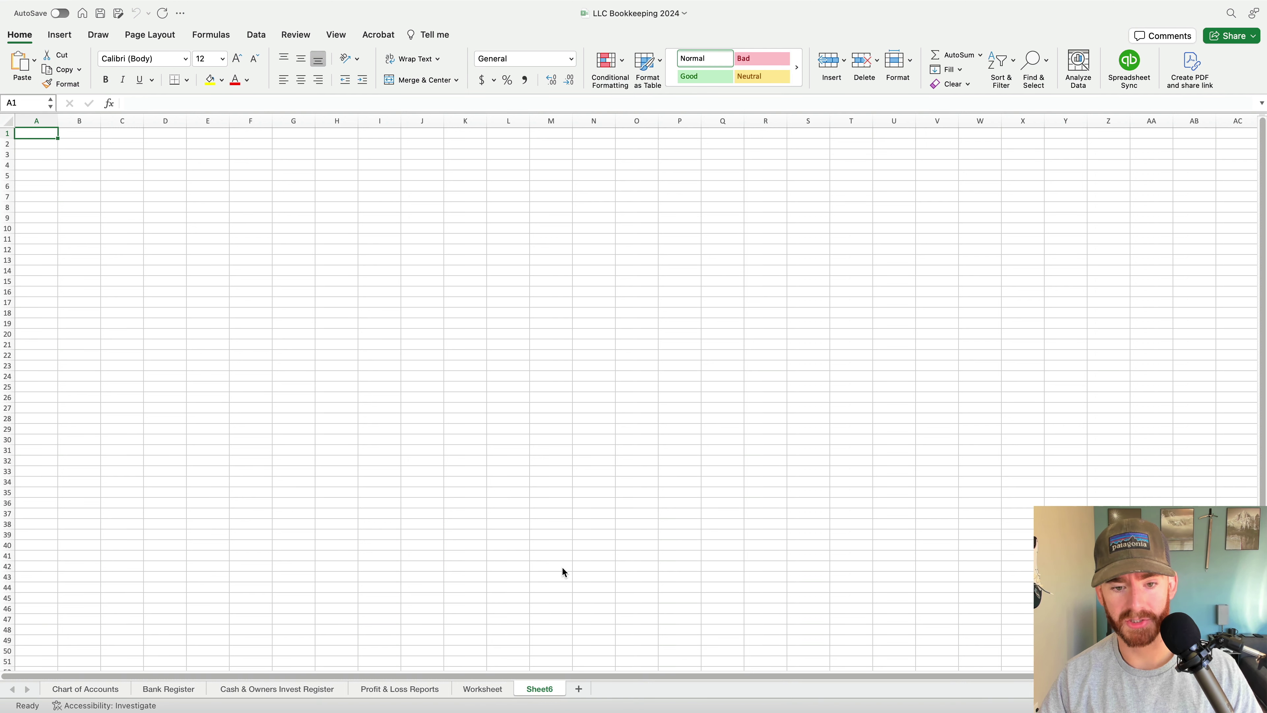
right_click(545, 691)
left_click(594, 495)
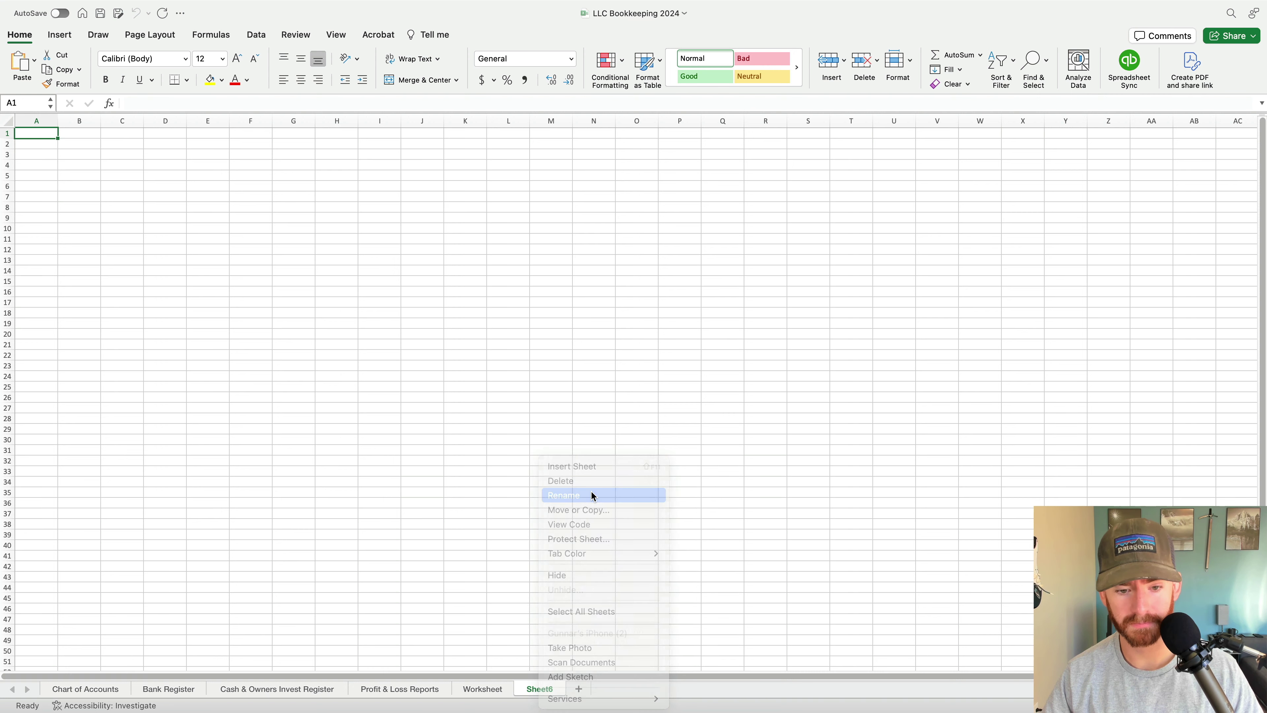
type("Month End Checklisty")
key("BackSpace")
left_click(592, 493)
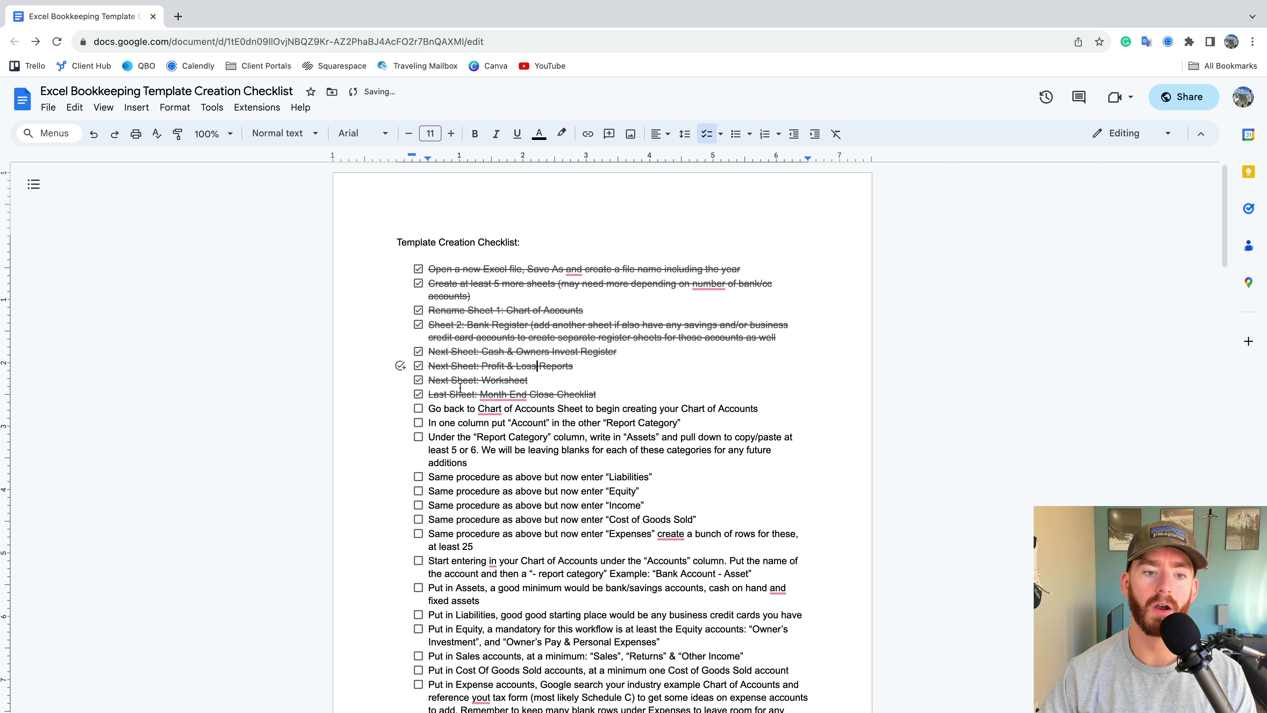
Review the next items in the Google Docs checklist, and return to the Chart of Accounts sheet in Excel
key("ctrl+Left")
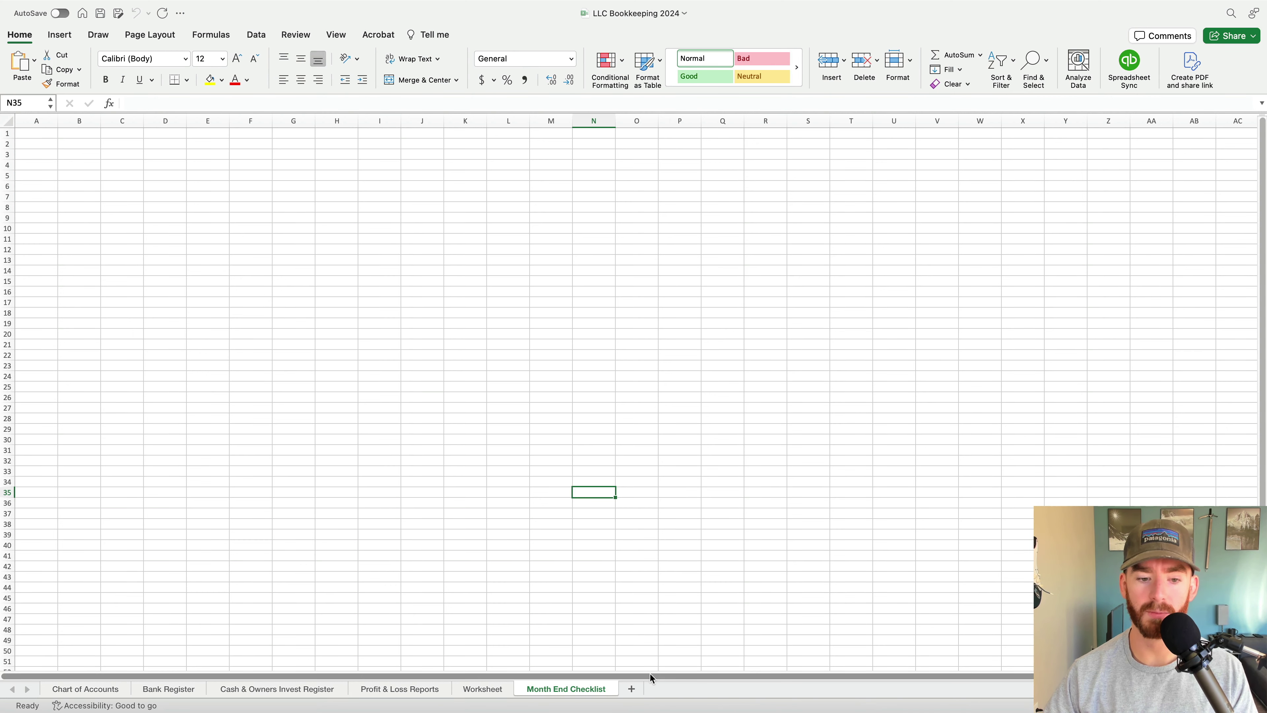
key("ctrl+Right")
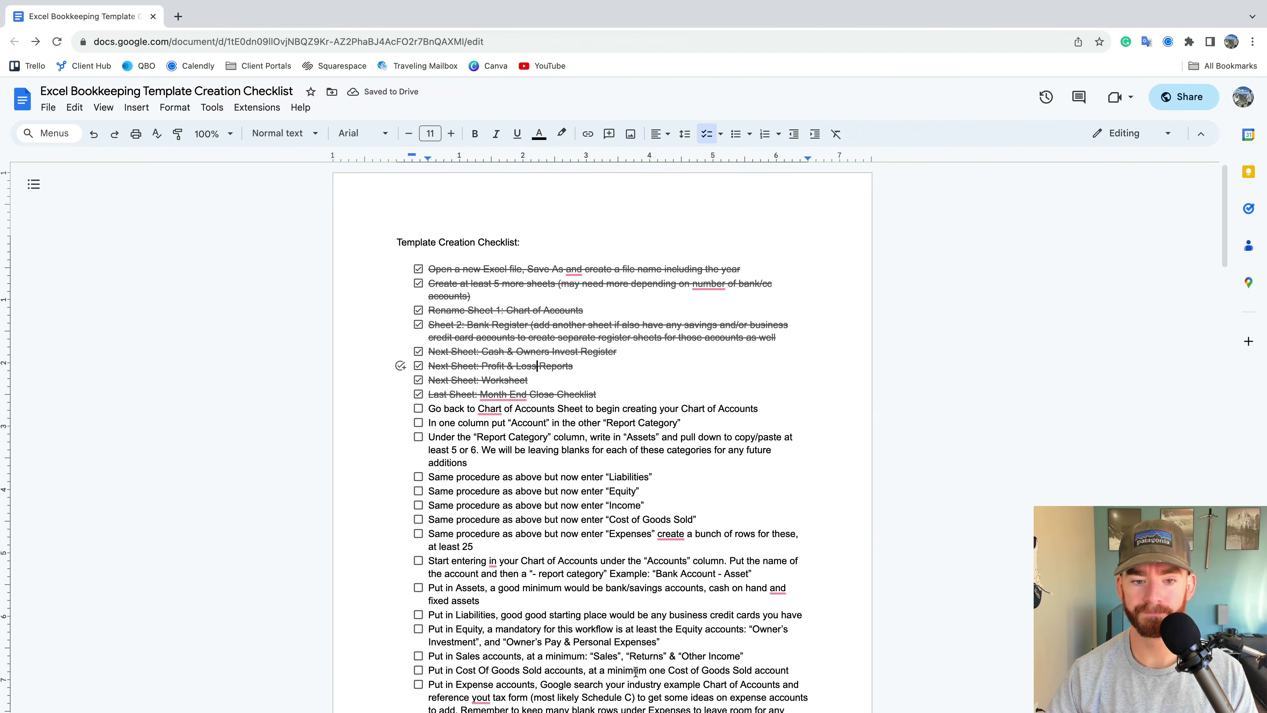
scroll(518, 326, "down", 3)
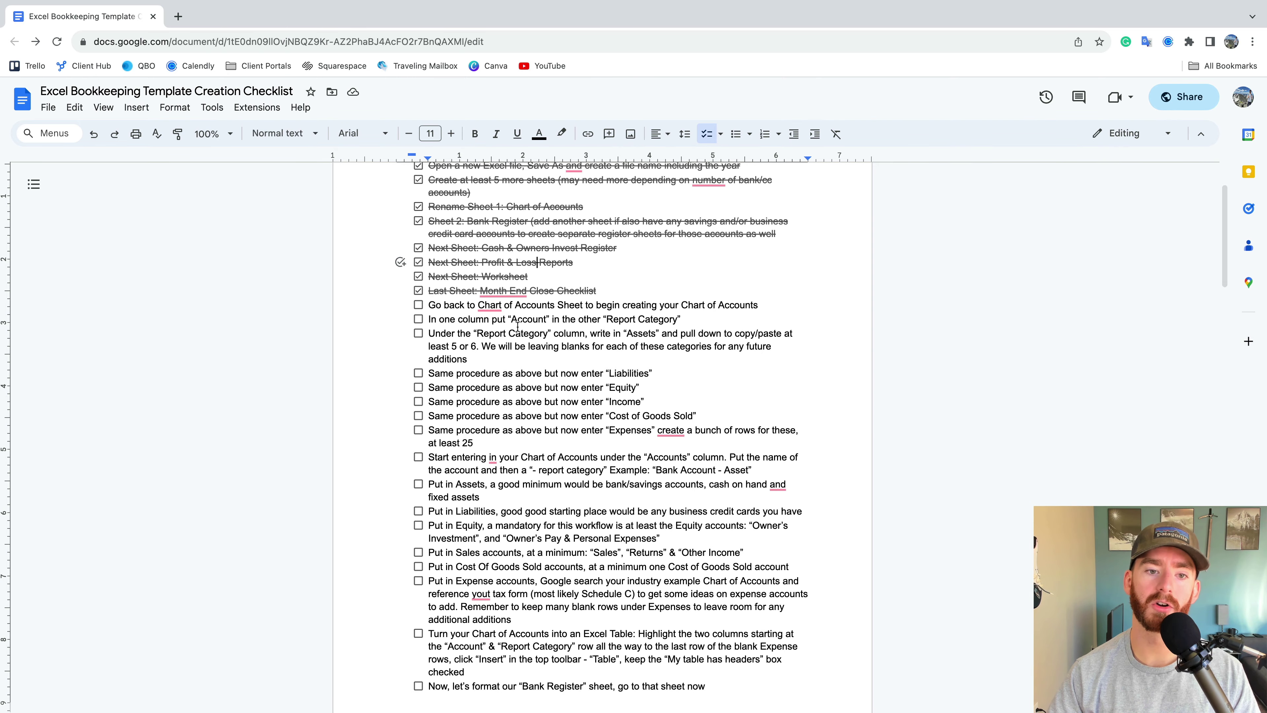
key("ctrl+Left")
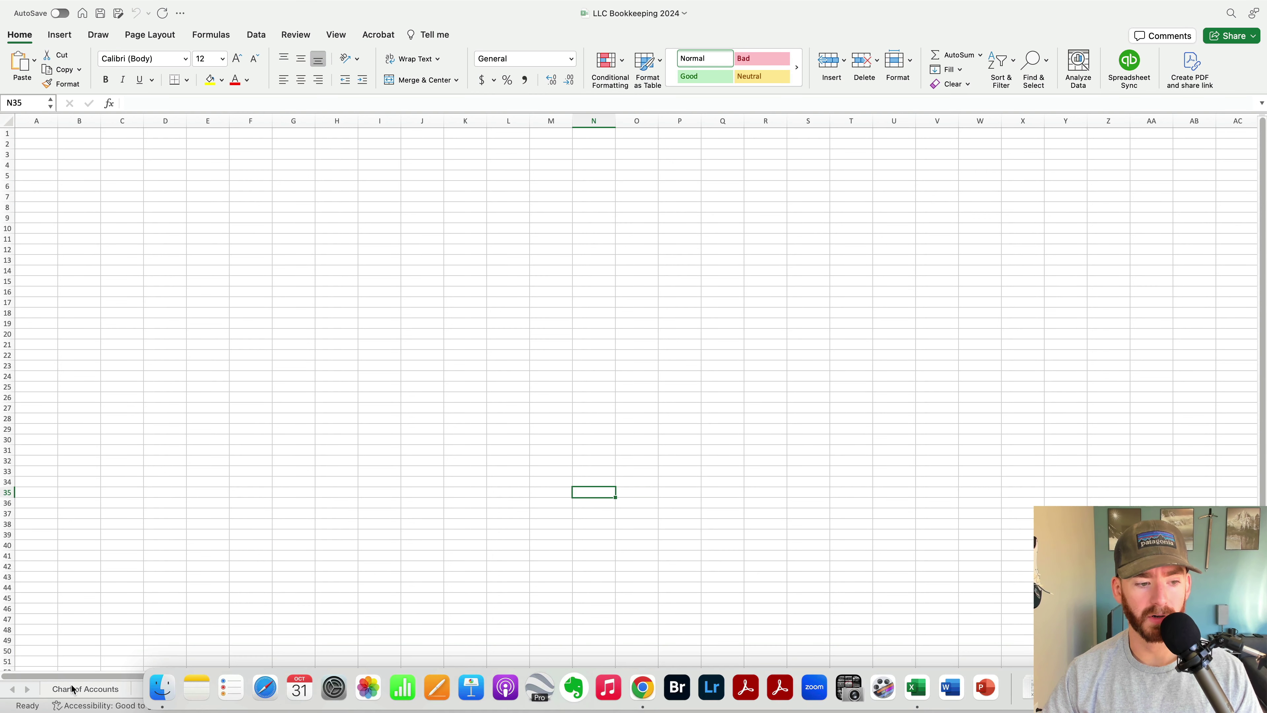
left_click(85, 689)
left_click(151, 154)
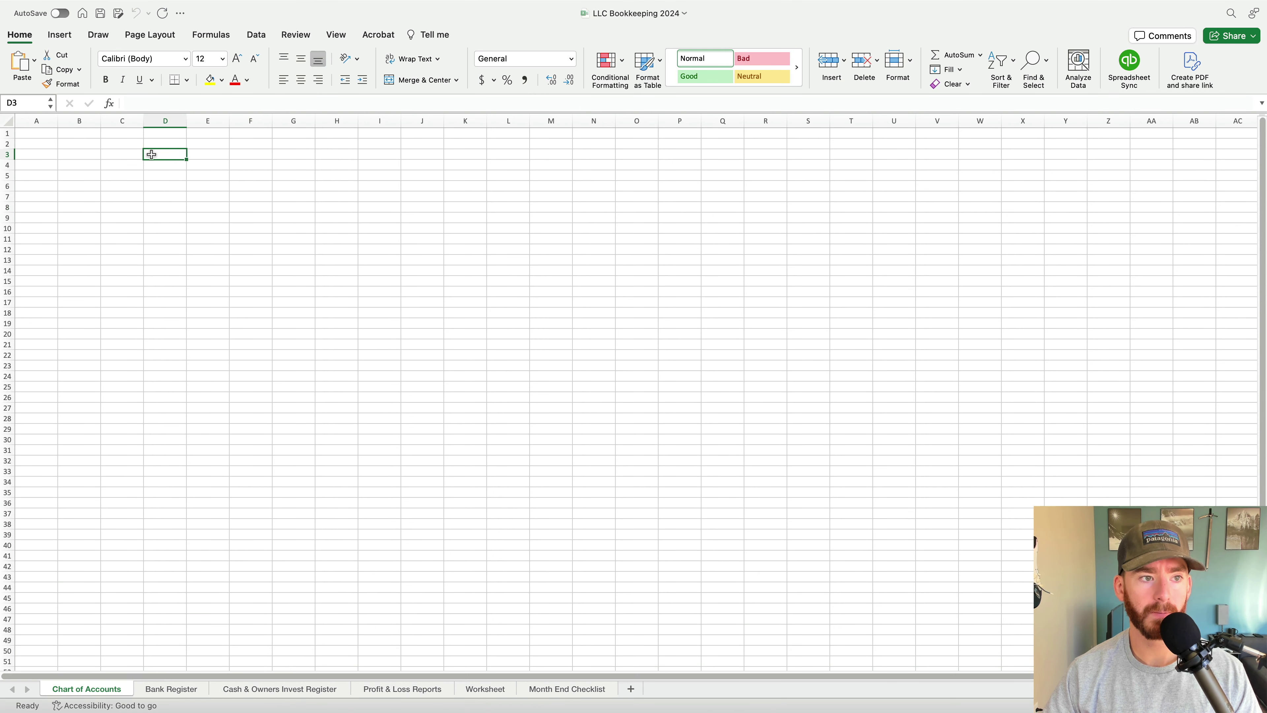
Enter the column header "Account" in cell B2 of the Chart of Accounts sheet, correcting its spelling
left_click(89, 144)
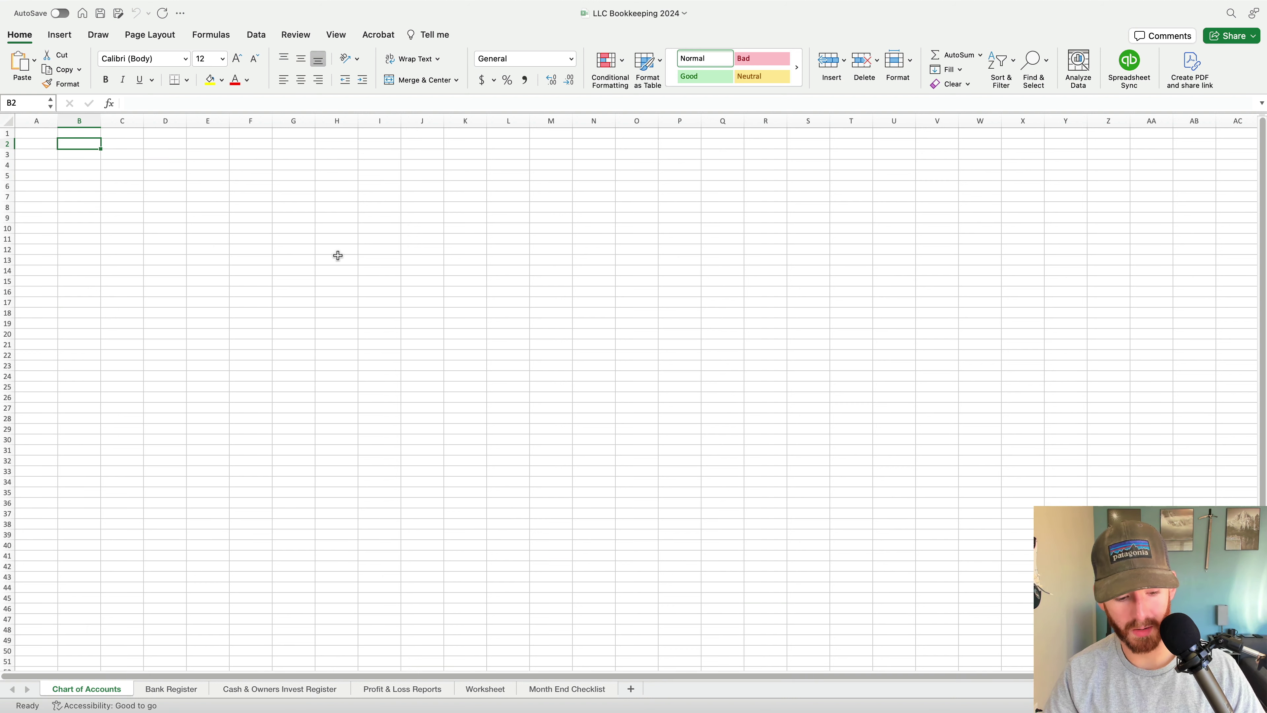
type("Acciunt")
key("Return")
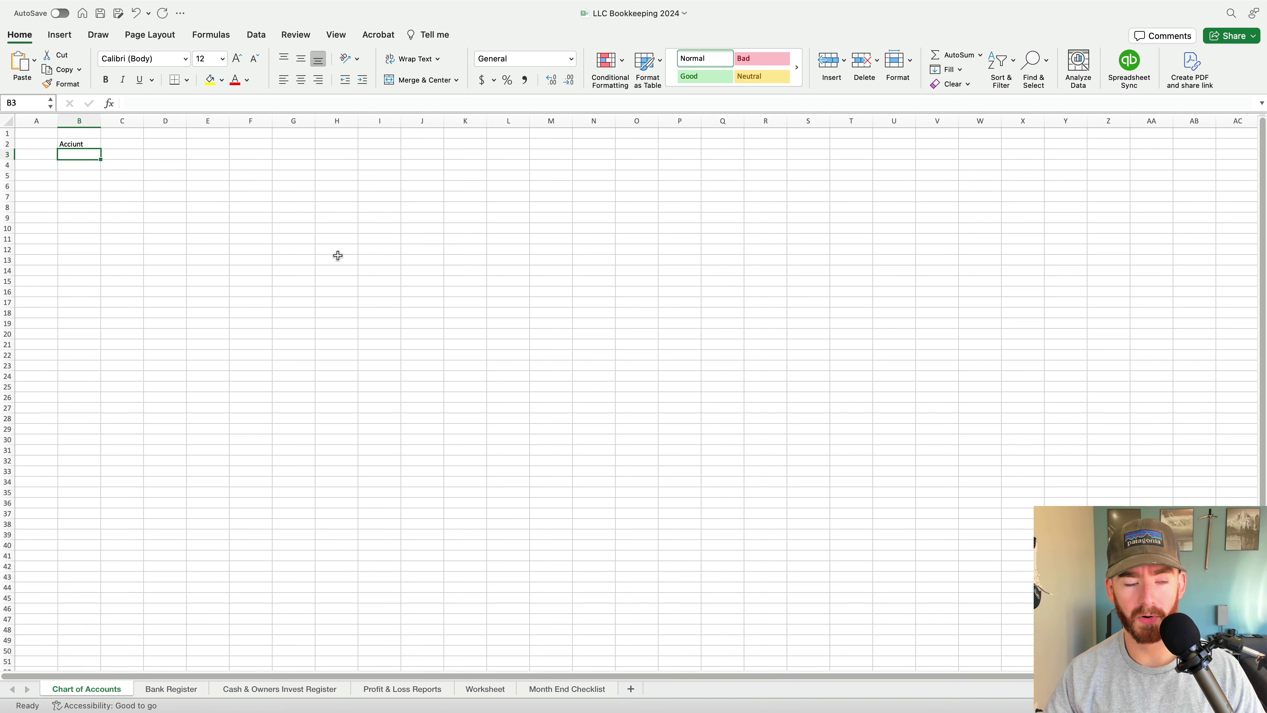
left_click(82, 146)
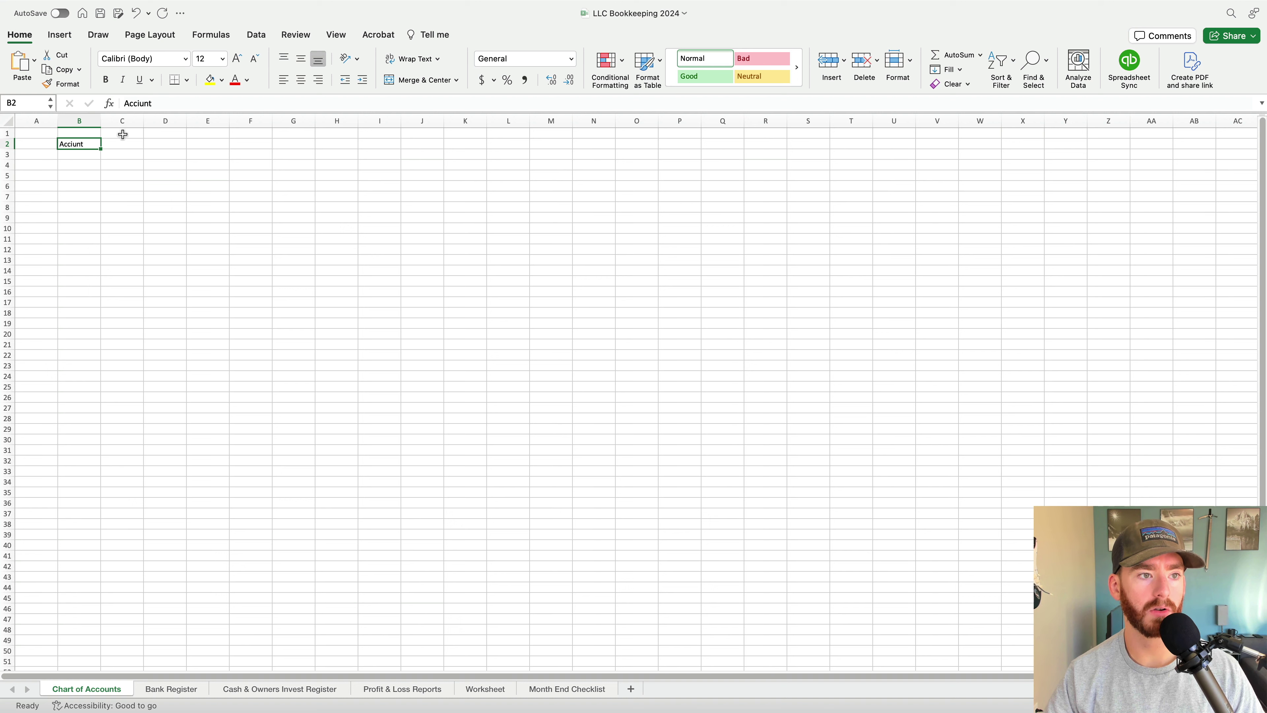
left_click(160, 101)
key("BackSpace")
key("BackSpace")
key("BackSpace")
key("BackSpace")
type("ount")
key("Tab")
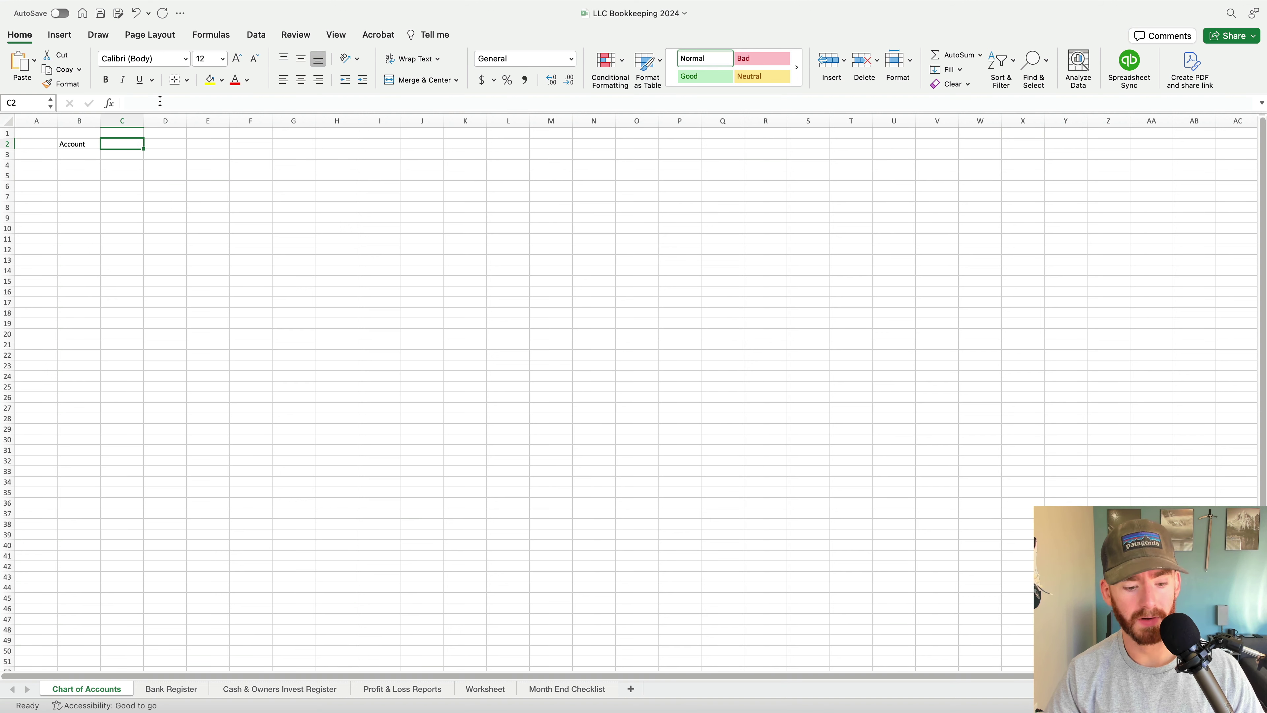
Enter the header "Report Category" in cell C2 and widen column C to fit it
type("Report ")
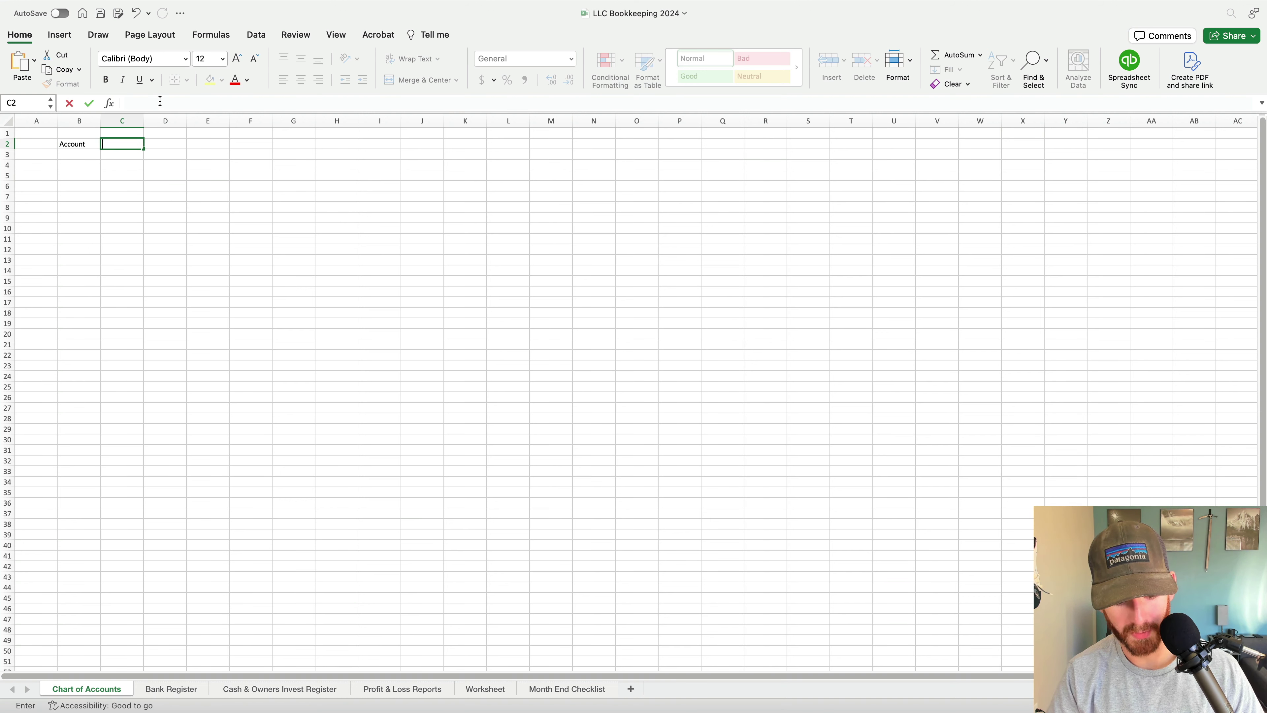
type("Category")
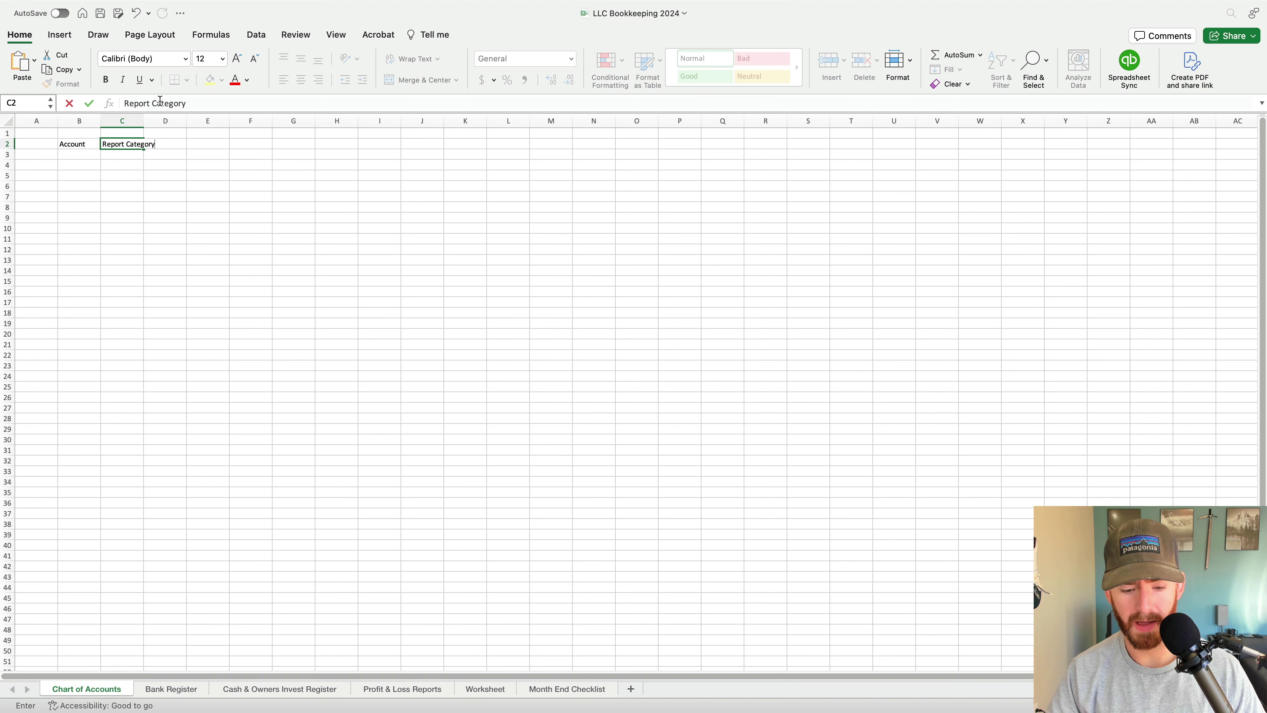
key("Return")
double_click(144, 121)
Enter "Assets" in cell C3 under Report Category and fill it down through cell C7
left_click(168, 154)
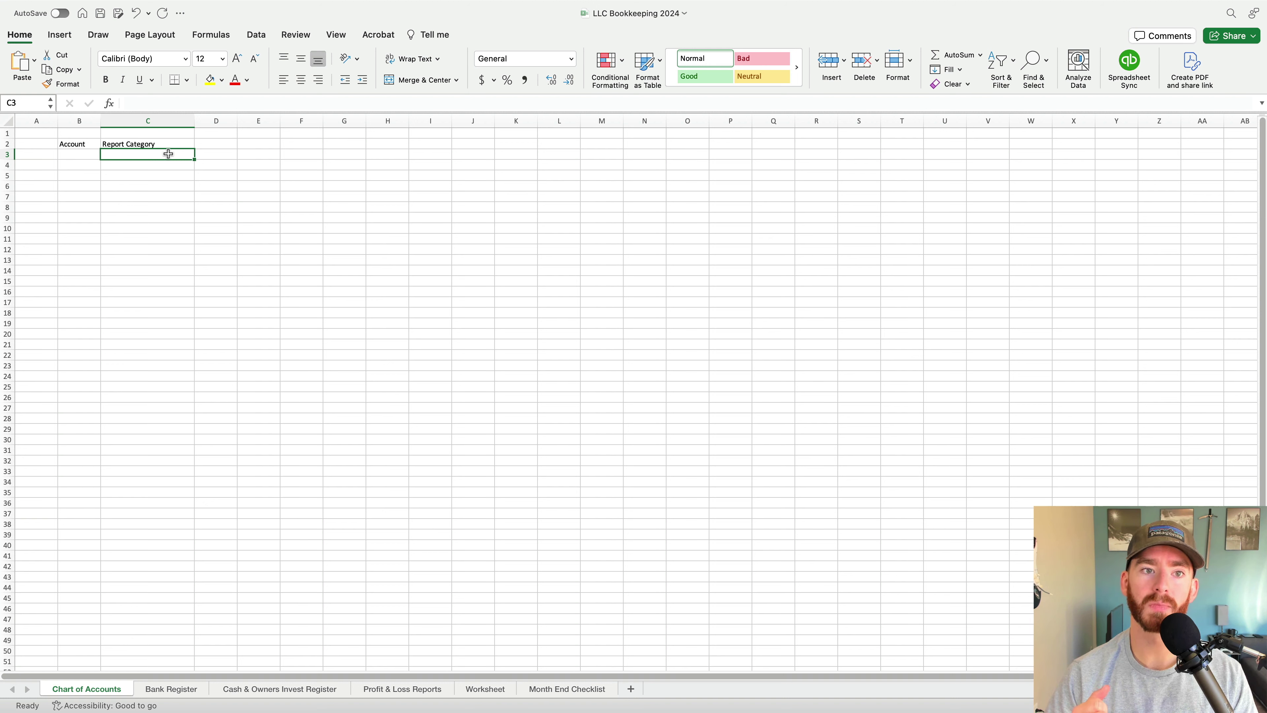
type("Assets")
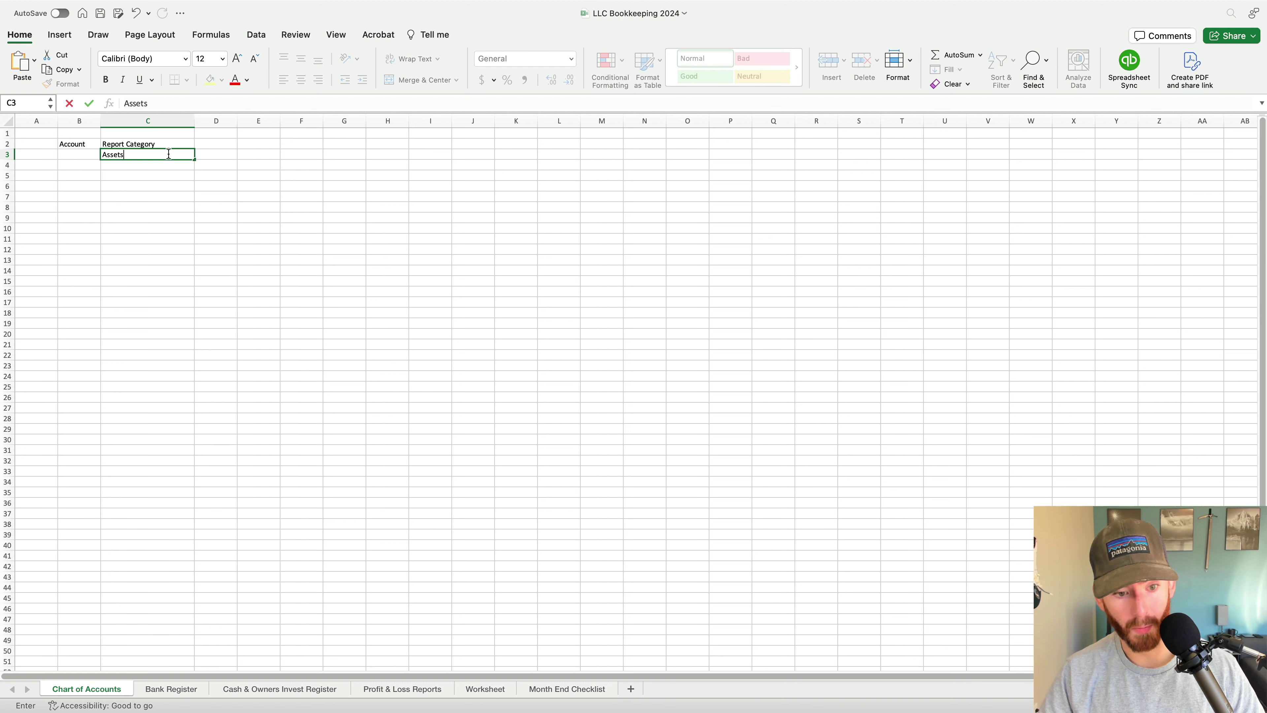
key("Return")
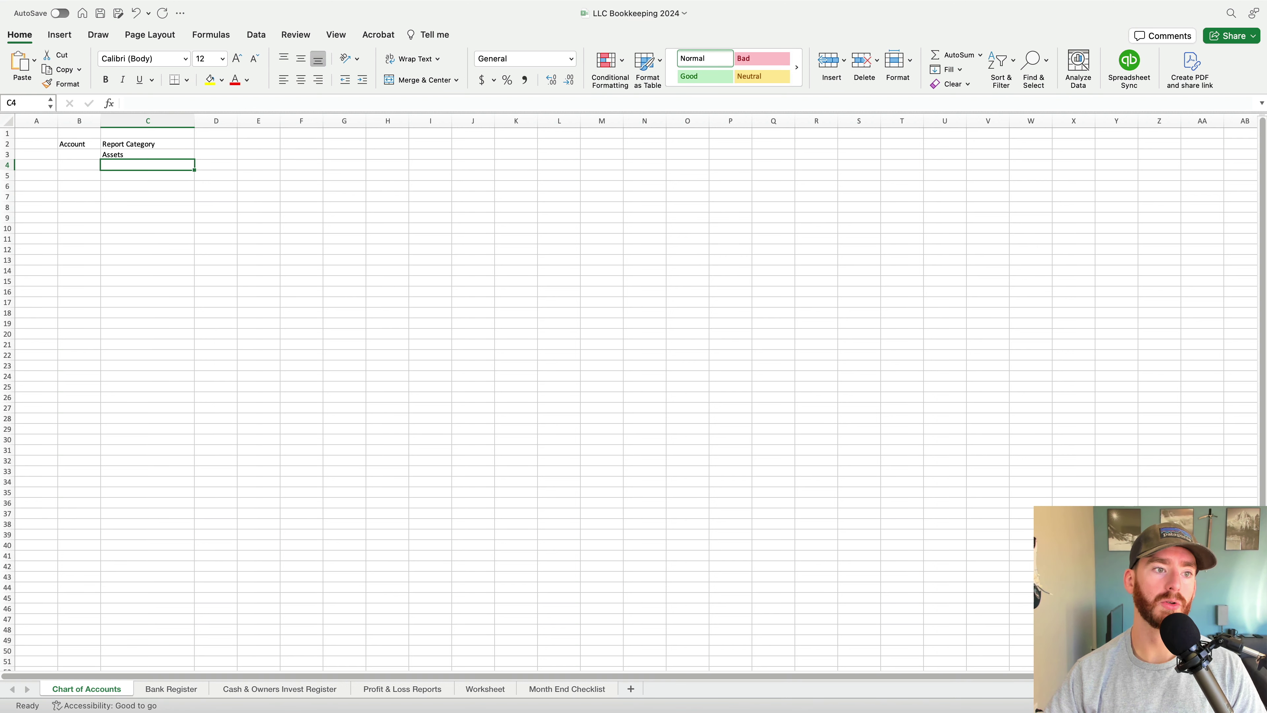
left_click(154, 156)
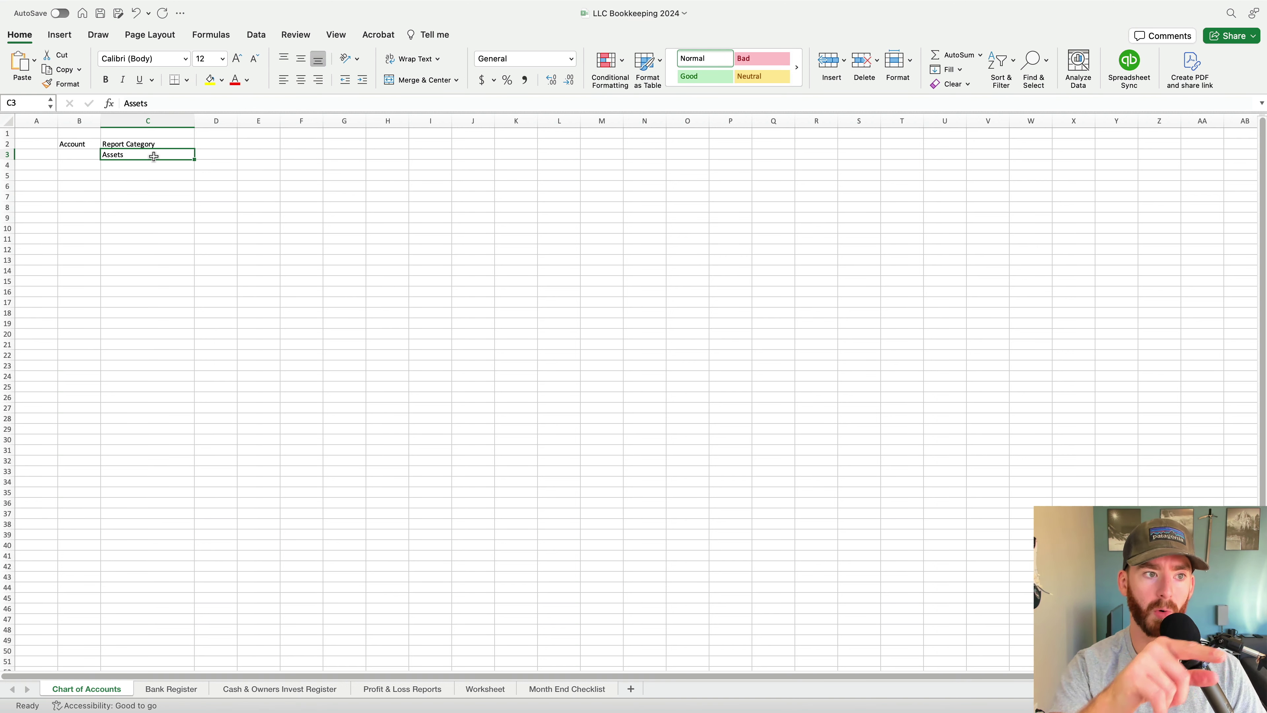
left_click_drag(194, 159, 195, 210)
left_click(299, 175)
left_click(147, 208)
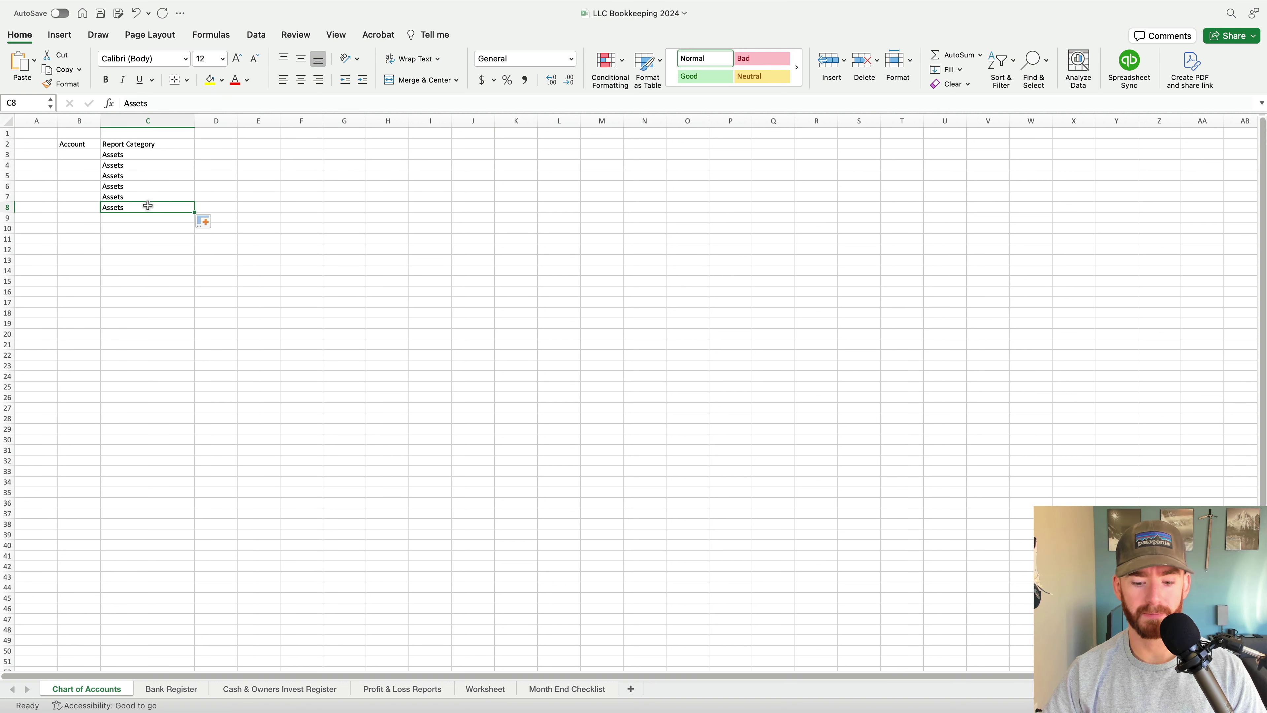
key("Delete")
left_click(155, 180)
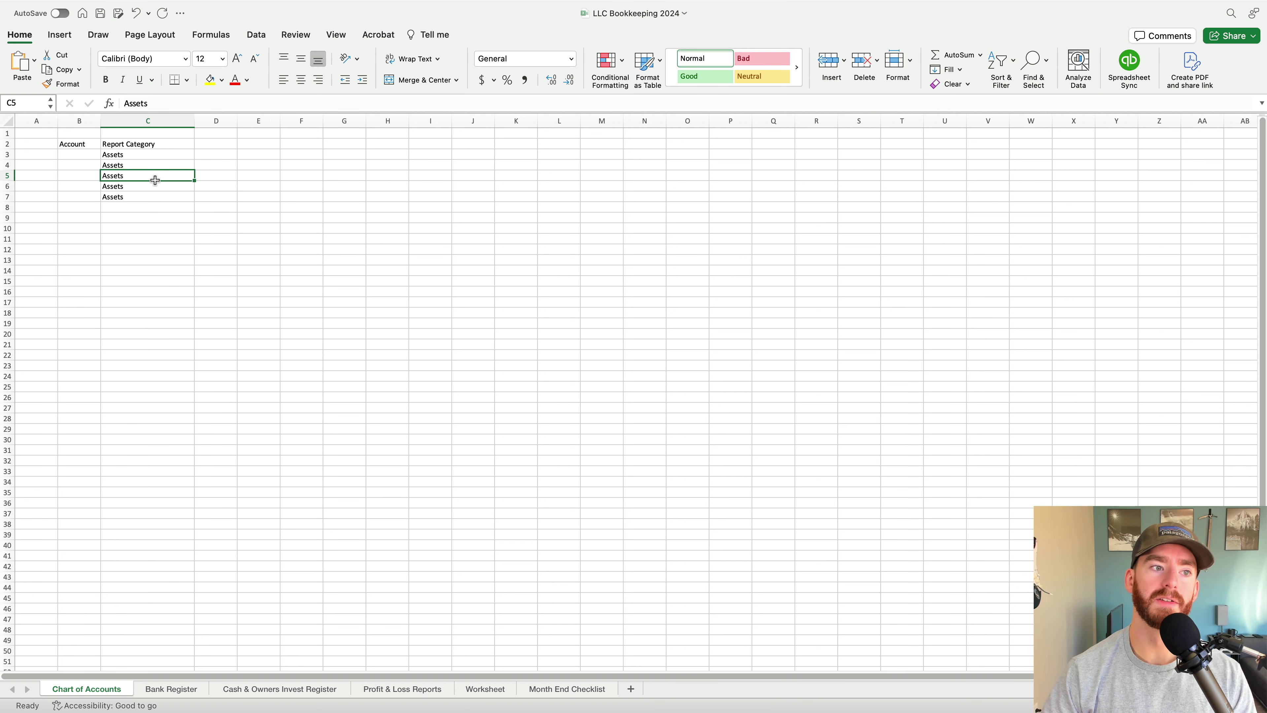
left_click(142, 209)
Examine the Chart of Accounts sheet in the Essentially Intentional Excel Bookkeeping Template workbook, and return to the LLC Bookkeeping 2024 workbook
key("ctrl+Left")
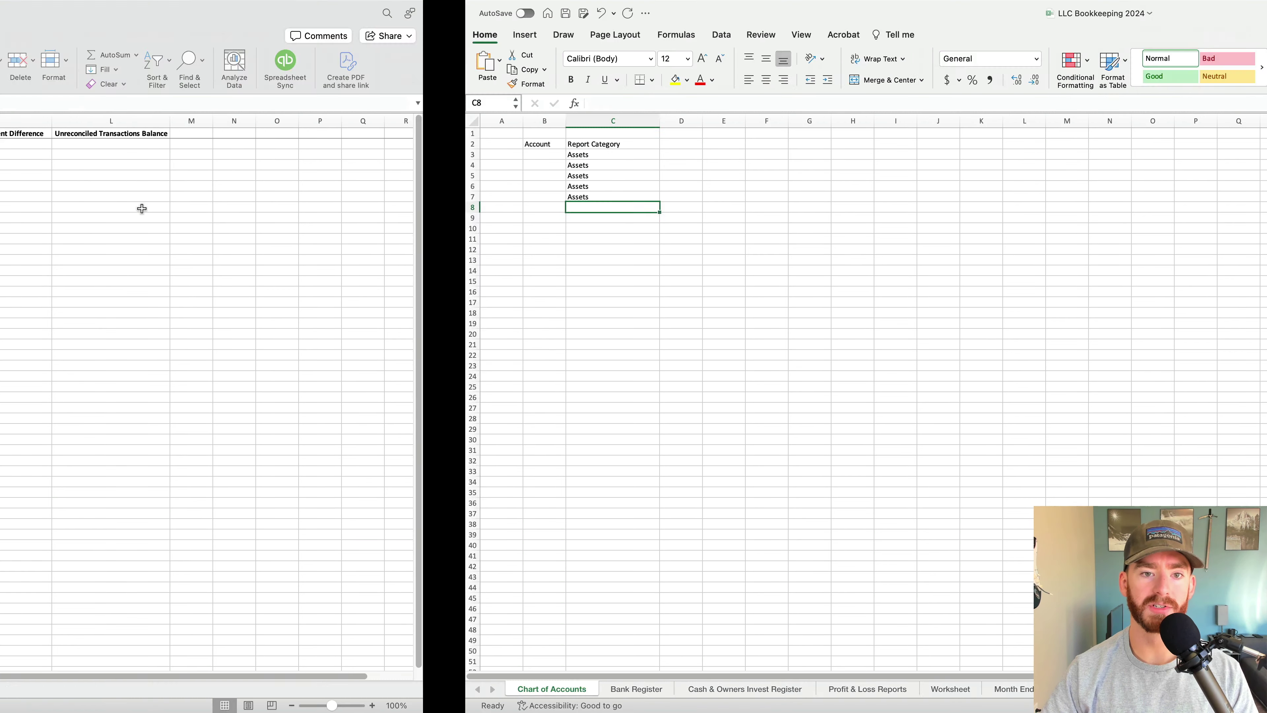
left_click(101, 689)
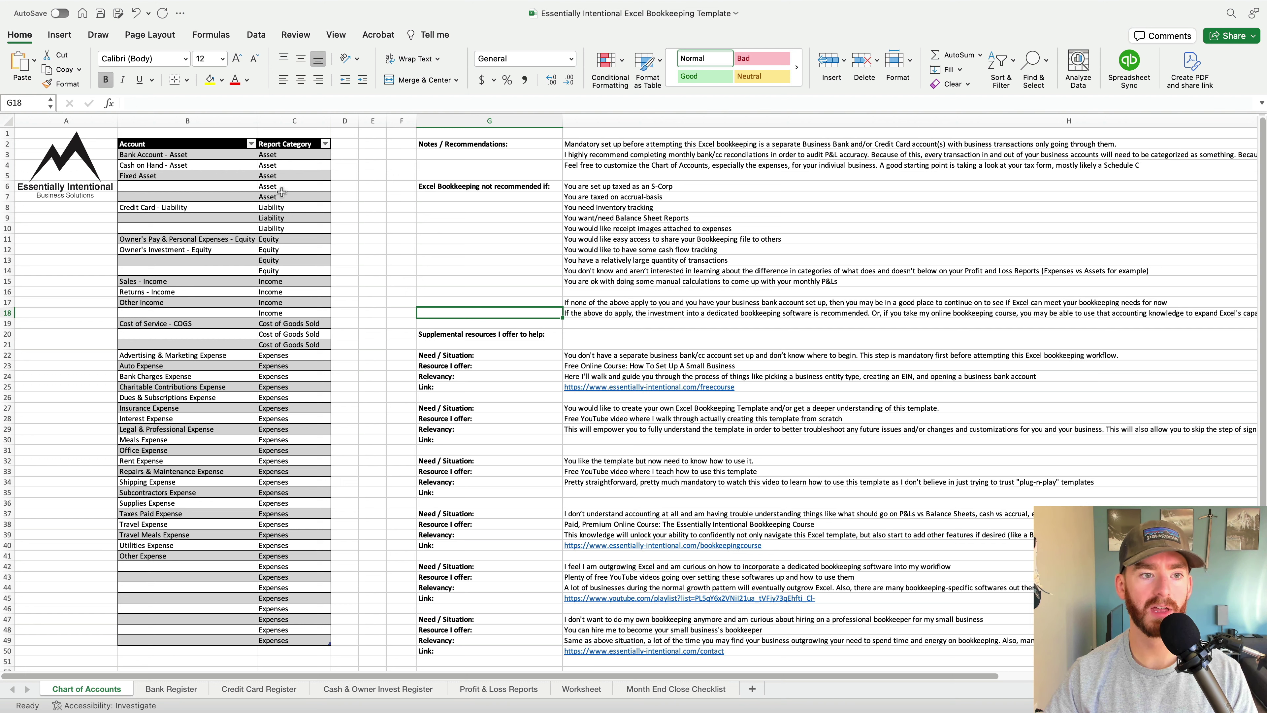
left_click(207, 185)
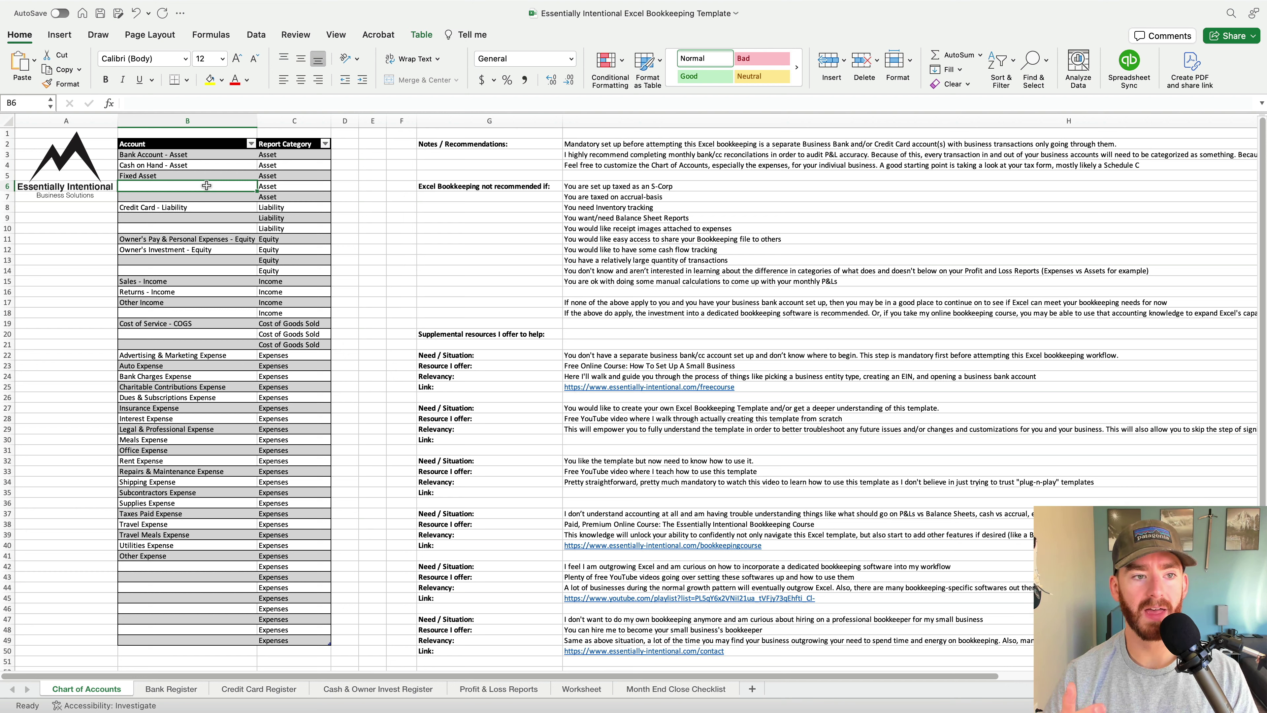
type("ksfhj")
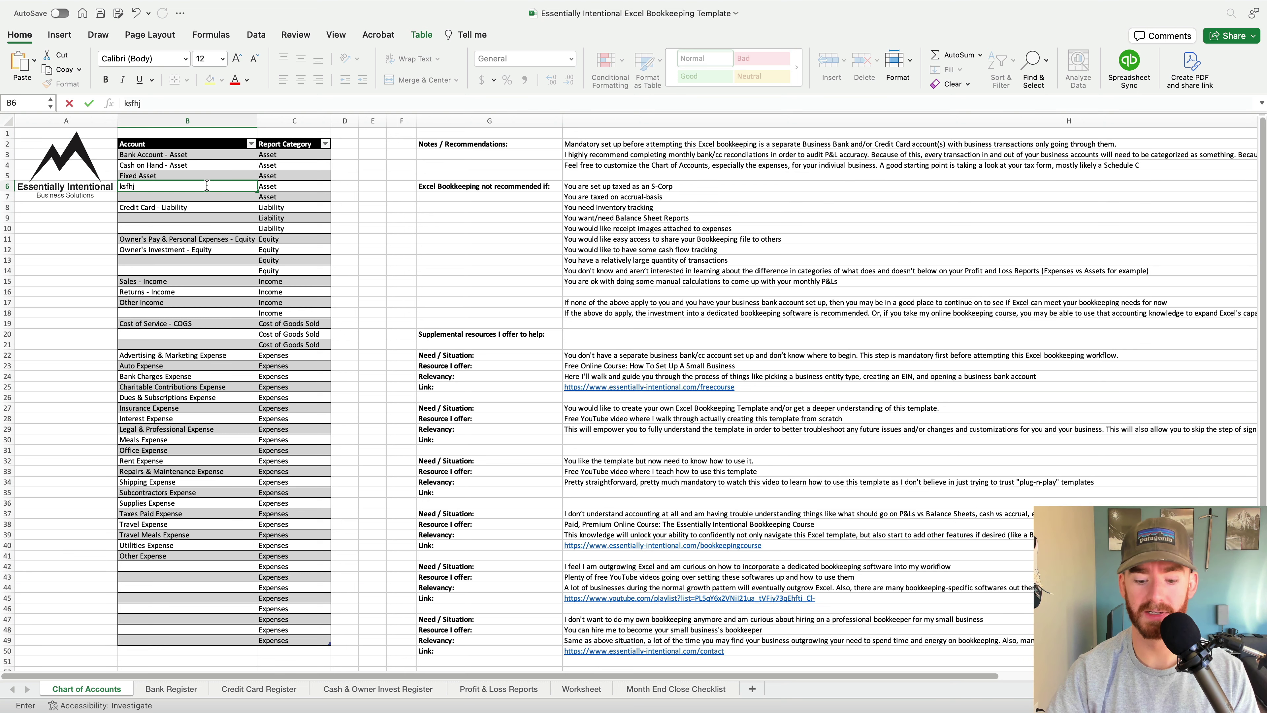
key("BackSpace")
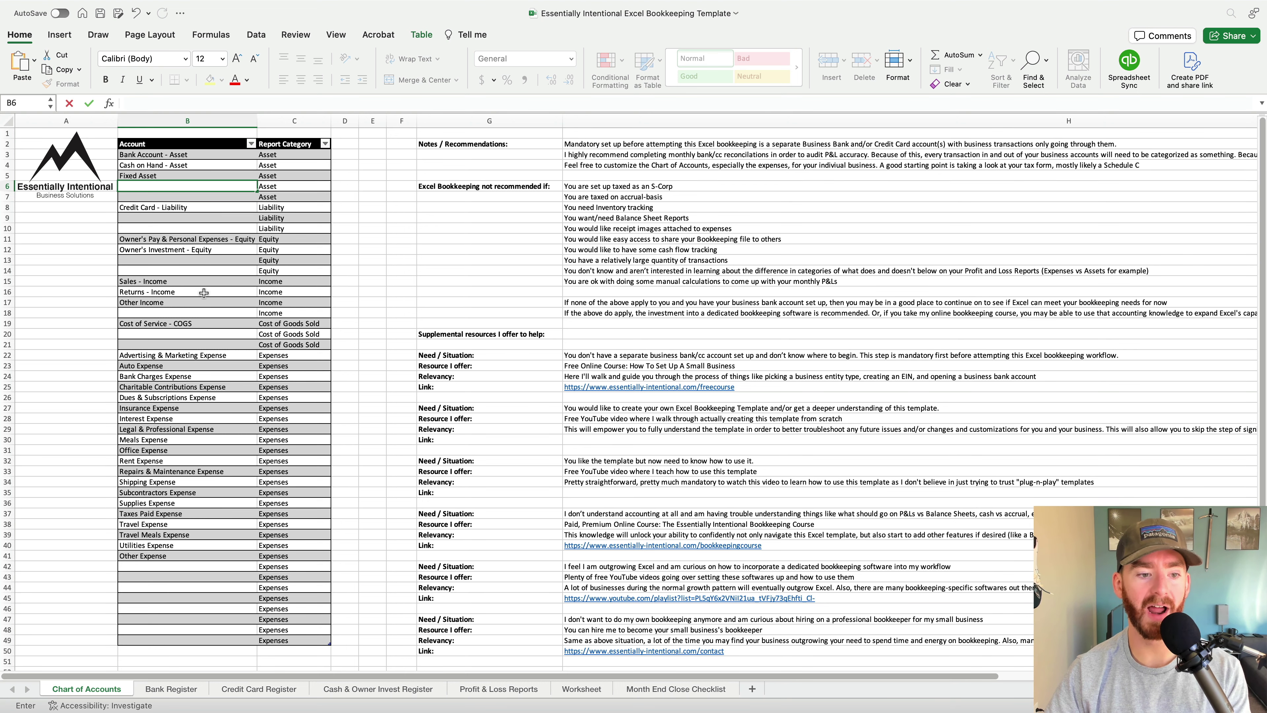
scroll(214, 309, "down", 3)
left_click(83, 414)
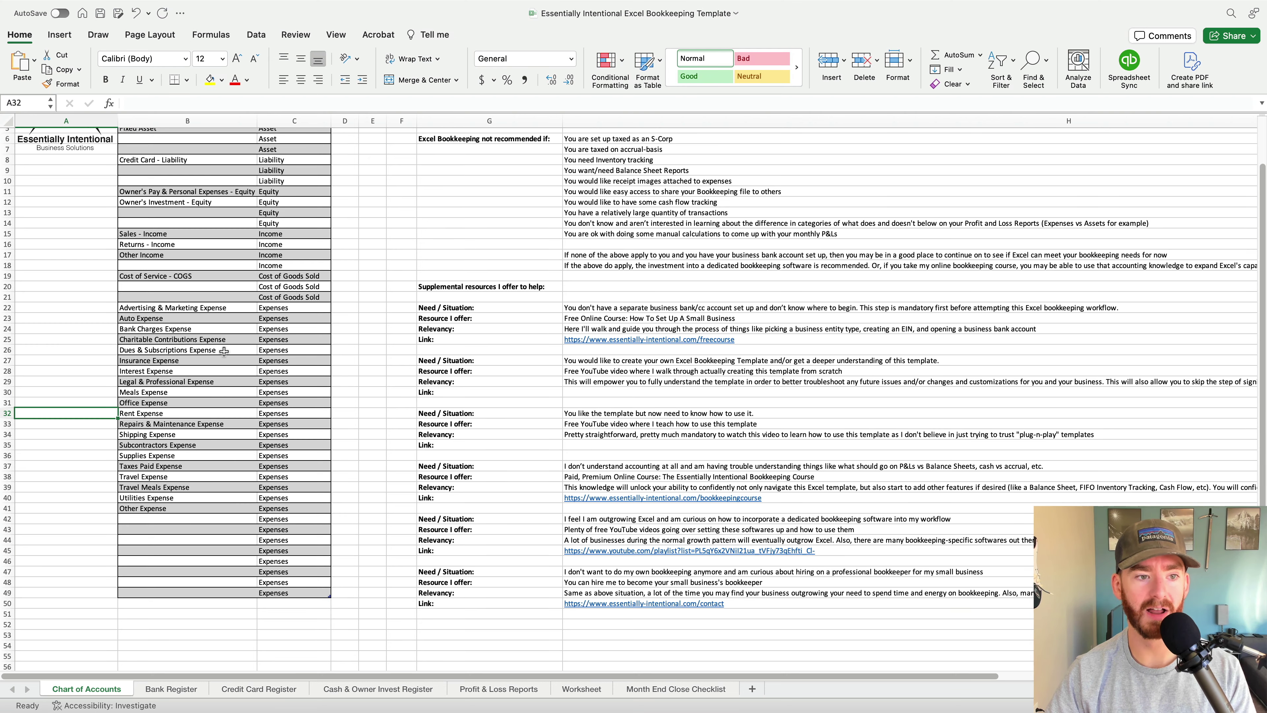
scroll(227, 389, "up", 3)
key("ctrl+Right")
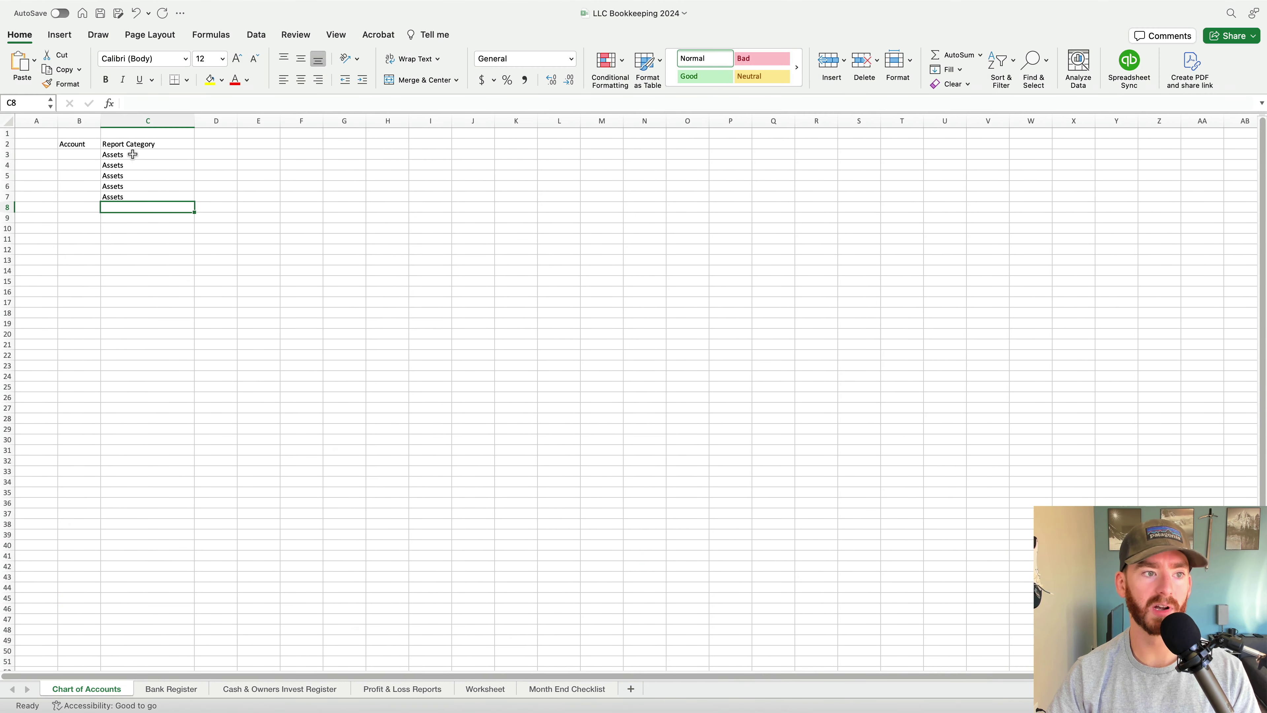
Extend the "Assets" entries to cell C8, and fill cells C9 through C16 with "Liabiliites"
left_click(162, 196)
left_click_drag(194, 201, 179, 222)
left_click(178, 222)
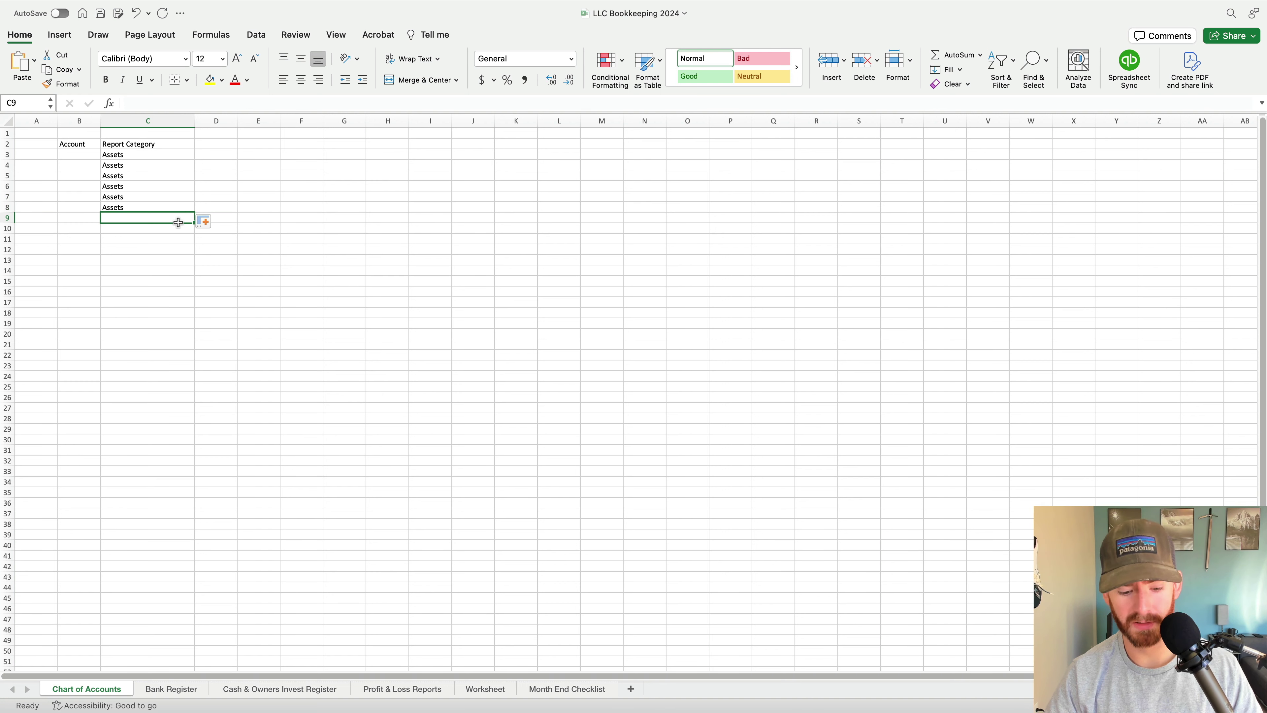
type("Li")
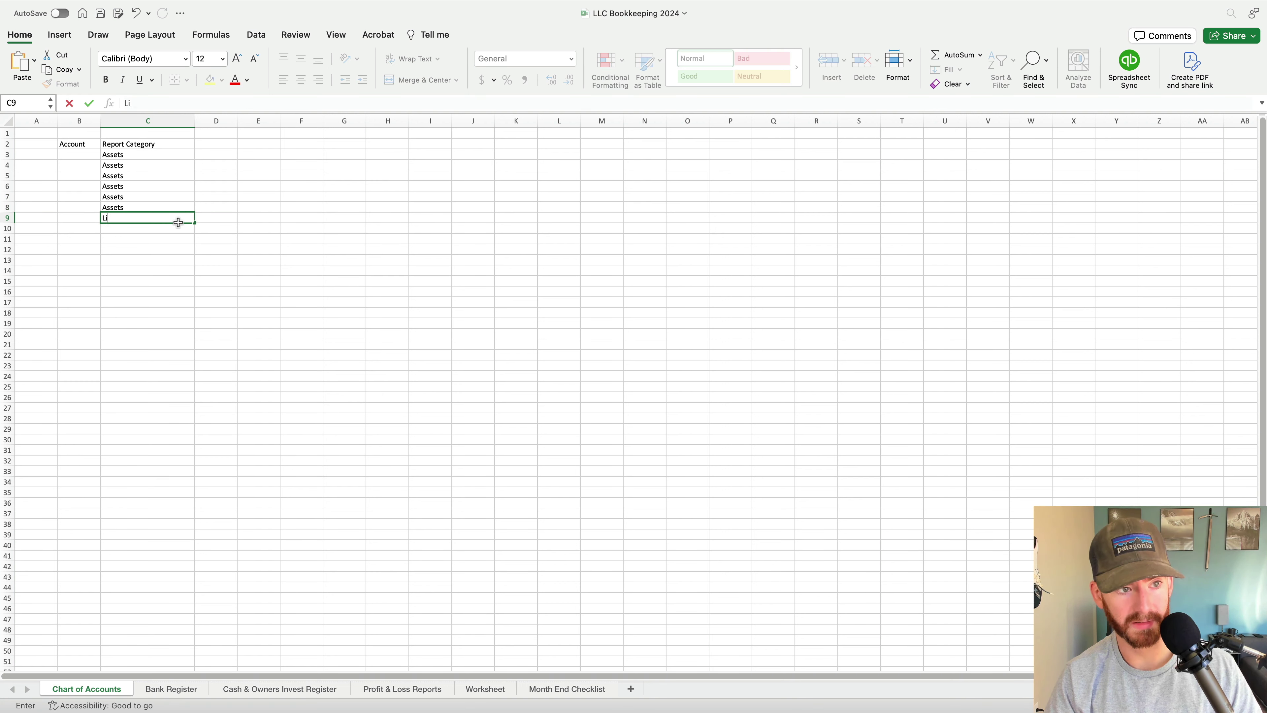
type("abiliites")
left_click_drag(194, 223, 193, 302)
Enter "Equity" in cell C17 and fill it down through cell C21
left_click(160, 304)
type("Equity")
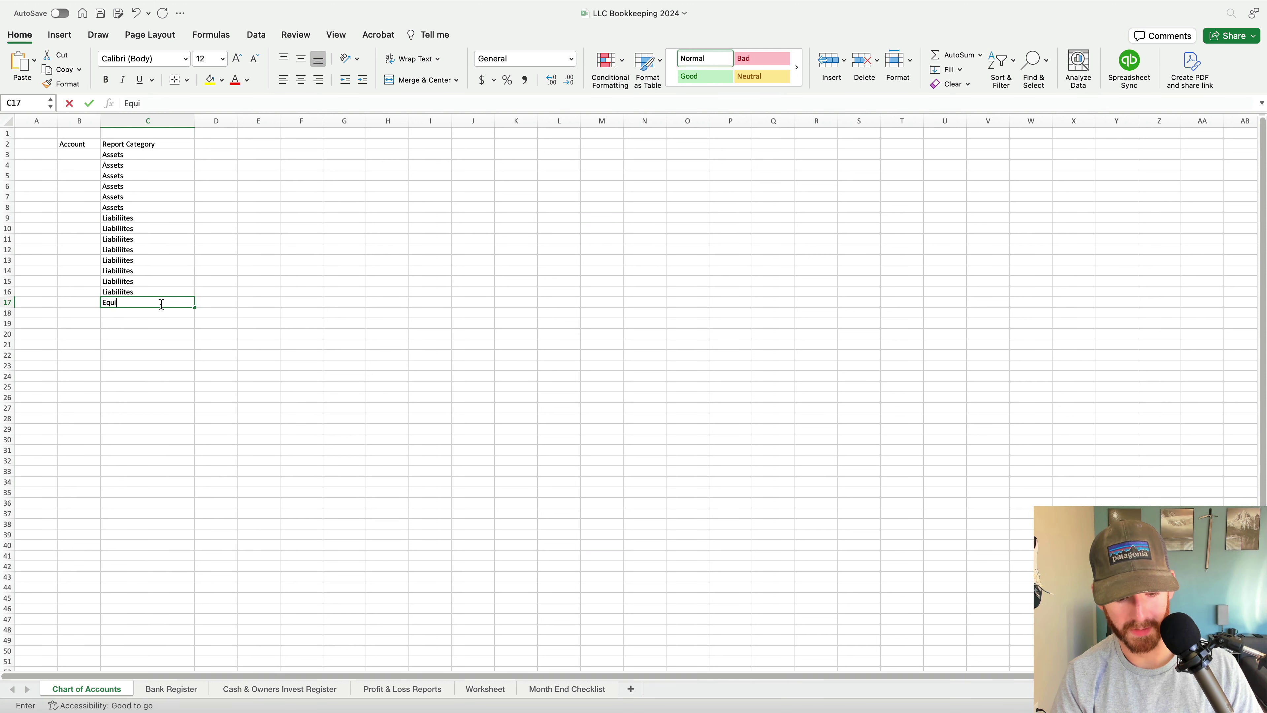
key("Return")
left_click(153, 299)
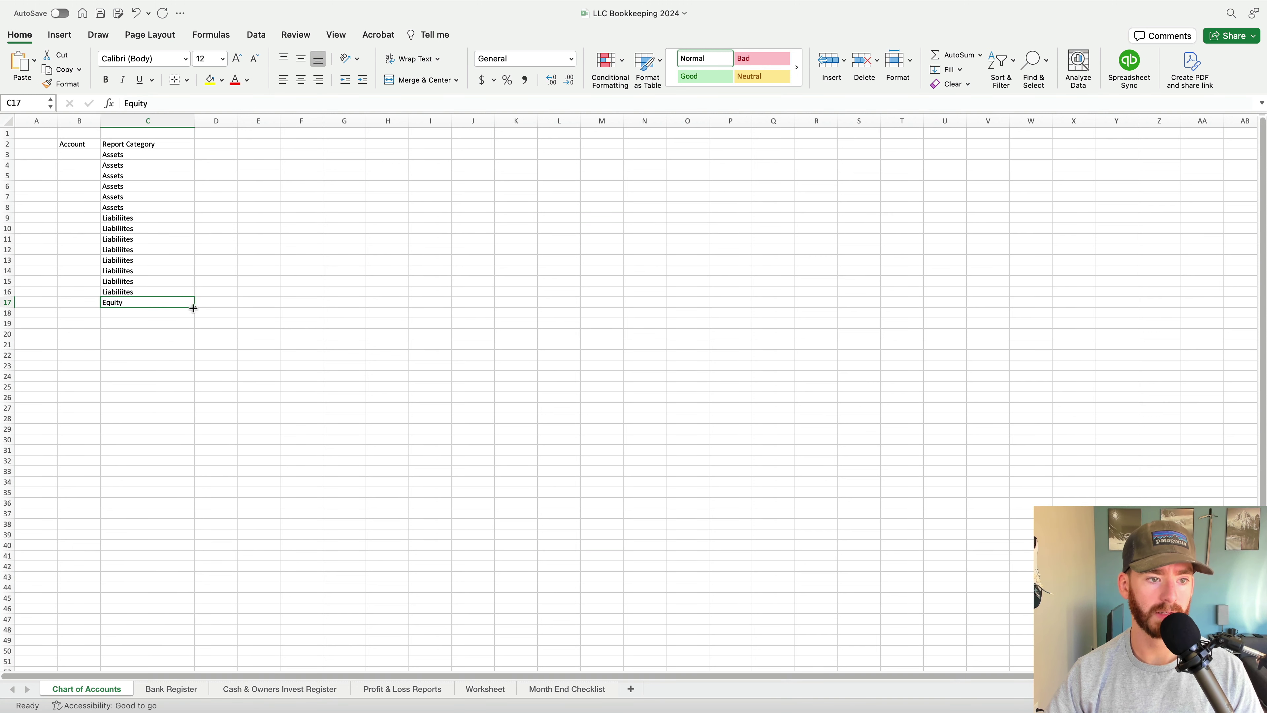
left_click_drag(194, 308, 192, 351)
left_click(180, 272)
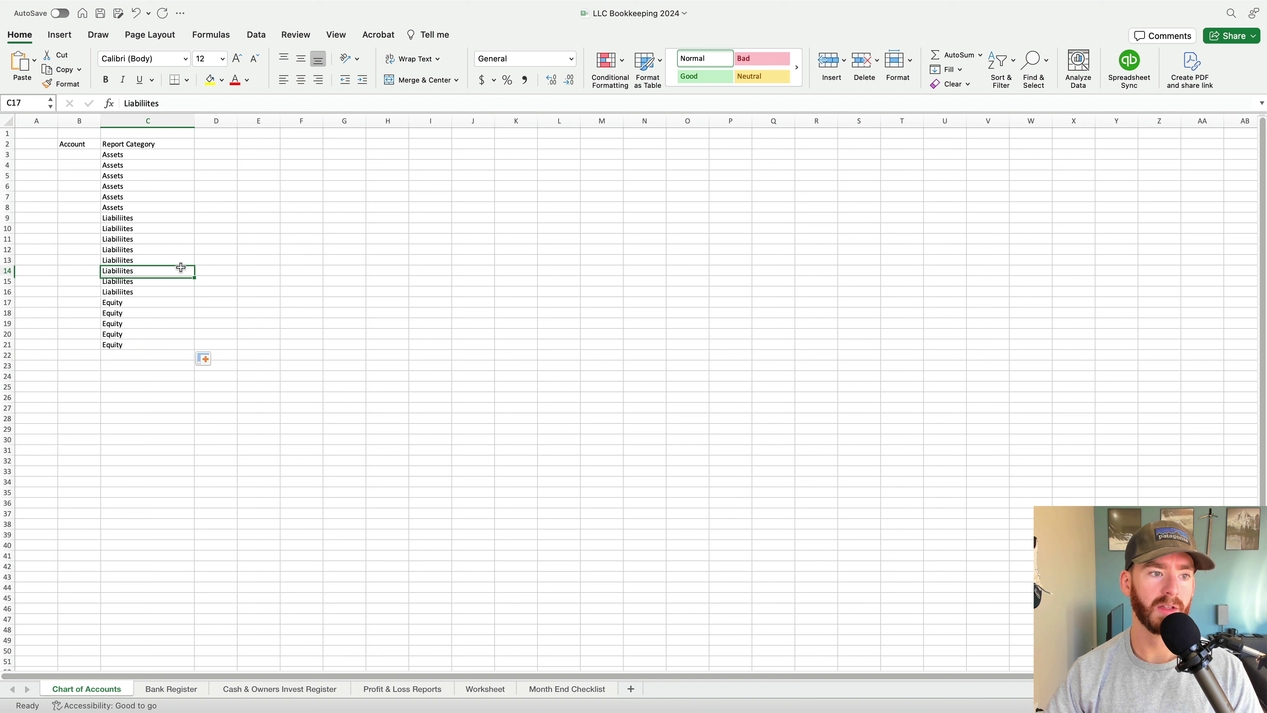
left_click(156, 292)
left_click(143, 333)
left_click(159, 240)
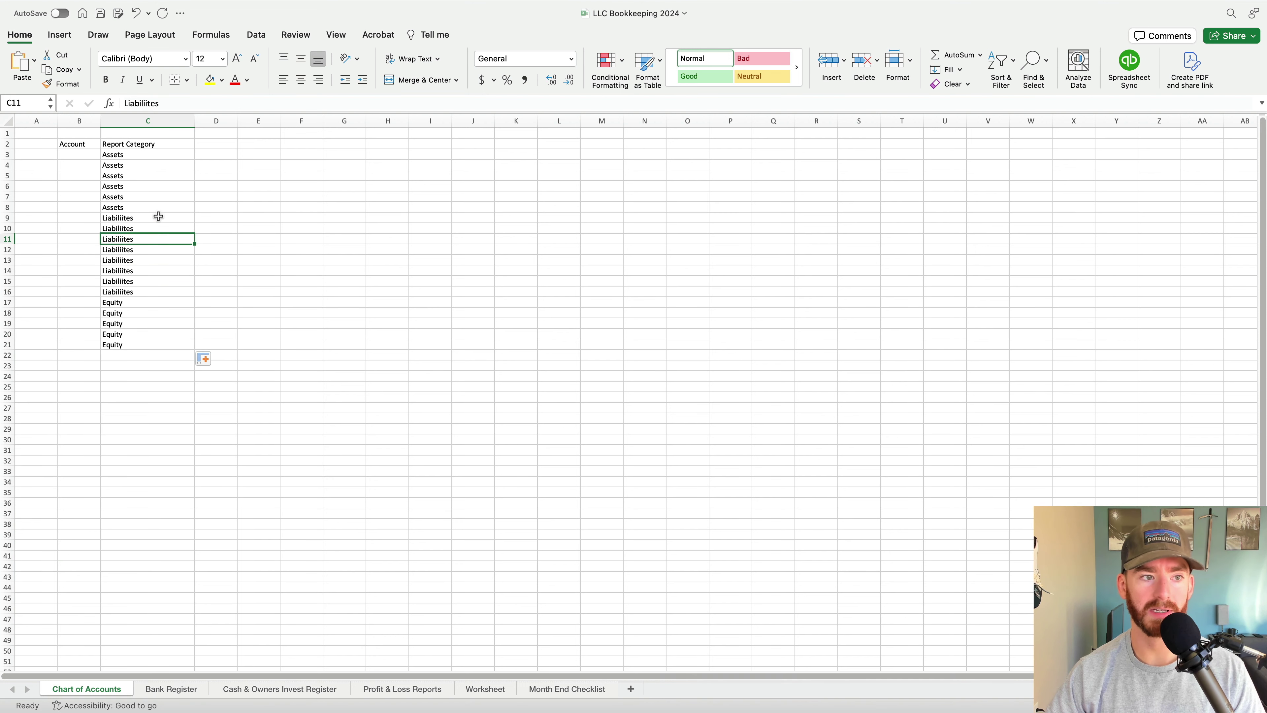
left_click(157, 207)
left_click(156, 252)
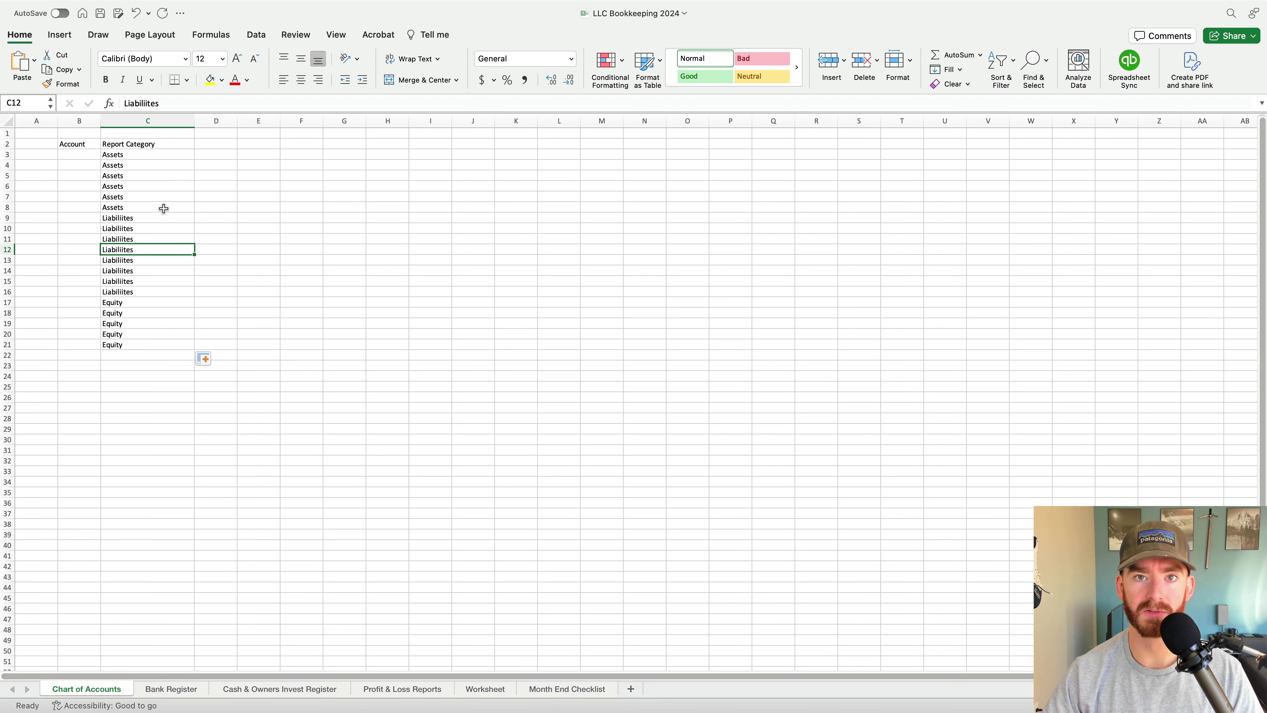
Enter "Income" in cell C22 and fill it down through cell C27
left_click(138, 352)
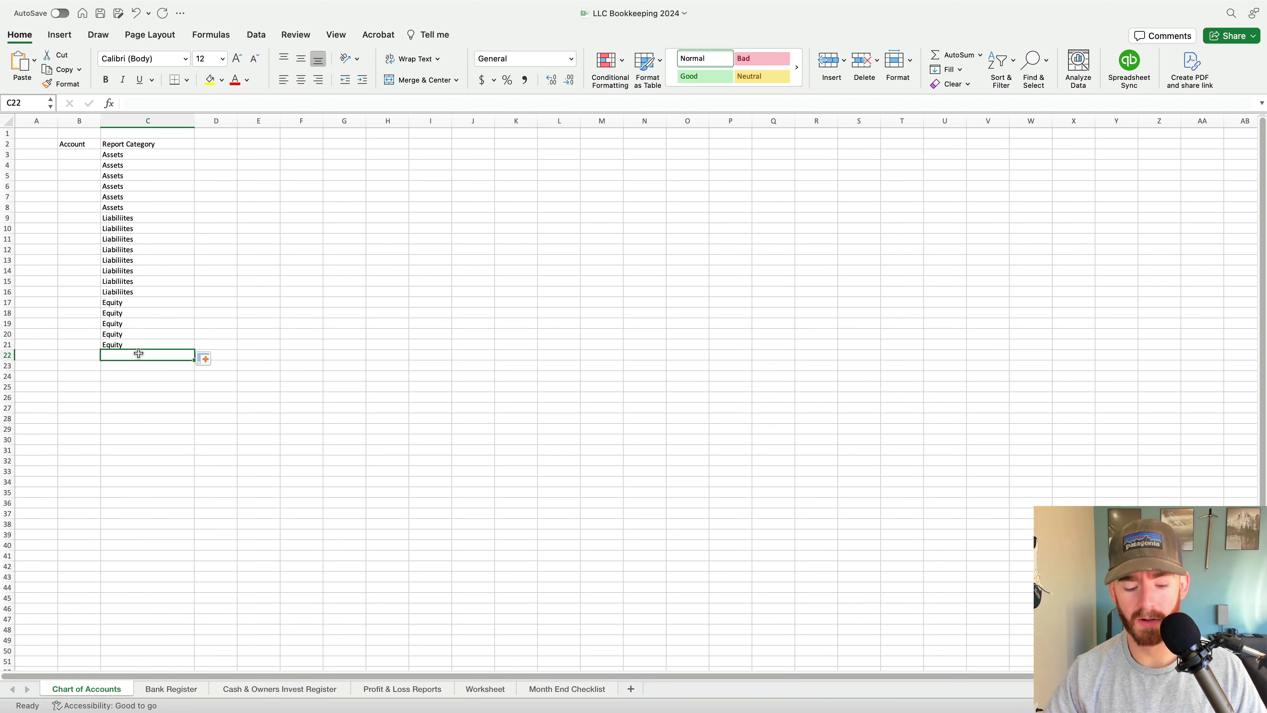
type("Income")
key("Return")
left_click(139, 352)
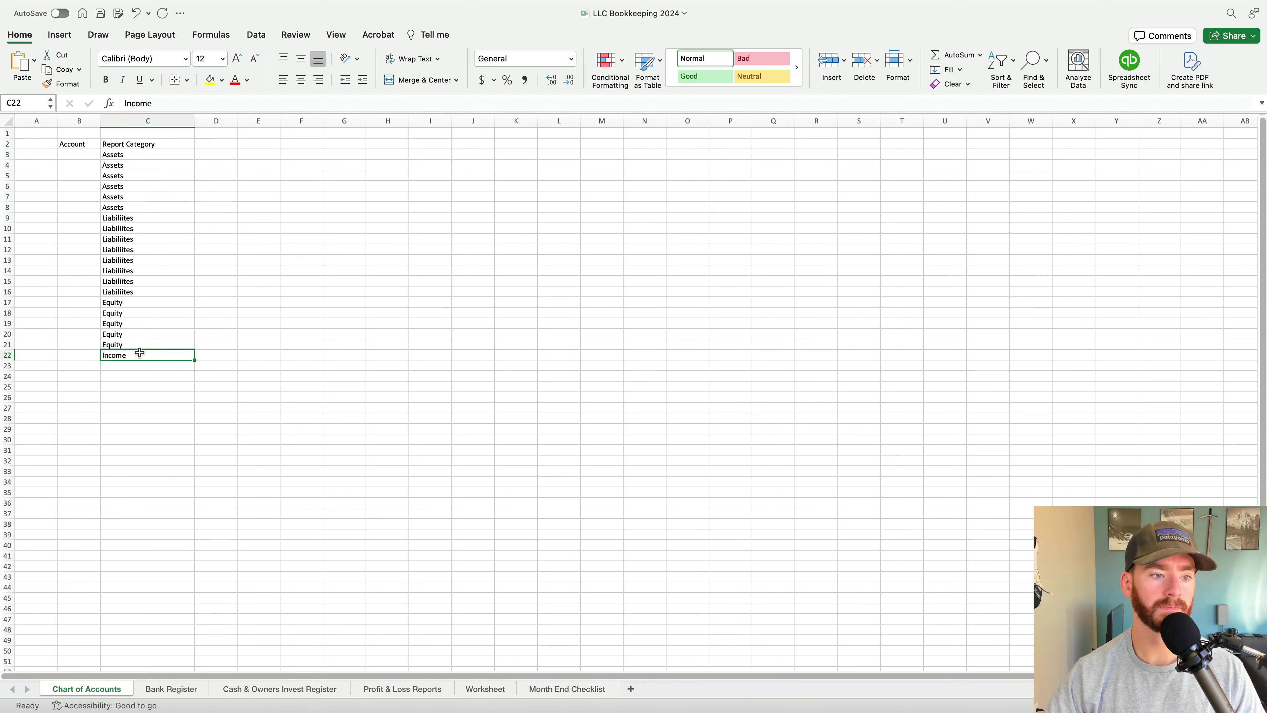
left_click_drag(194, 360, 195, 415)
Enter "Cost of Goods Sold" in cell C28 and fill it down through cell C34
left_click(155, 422)
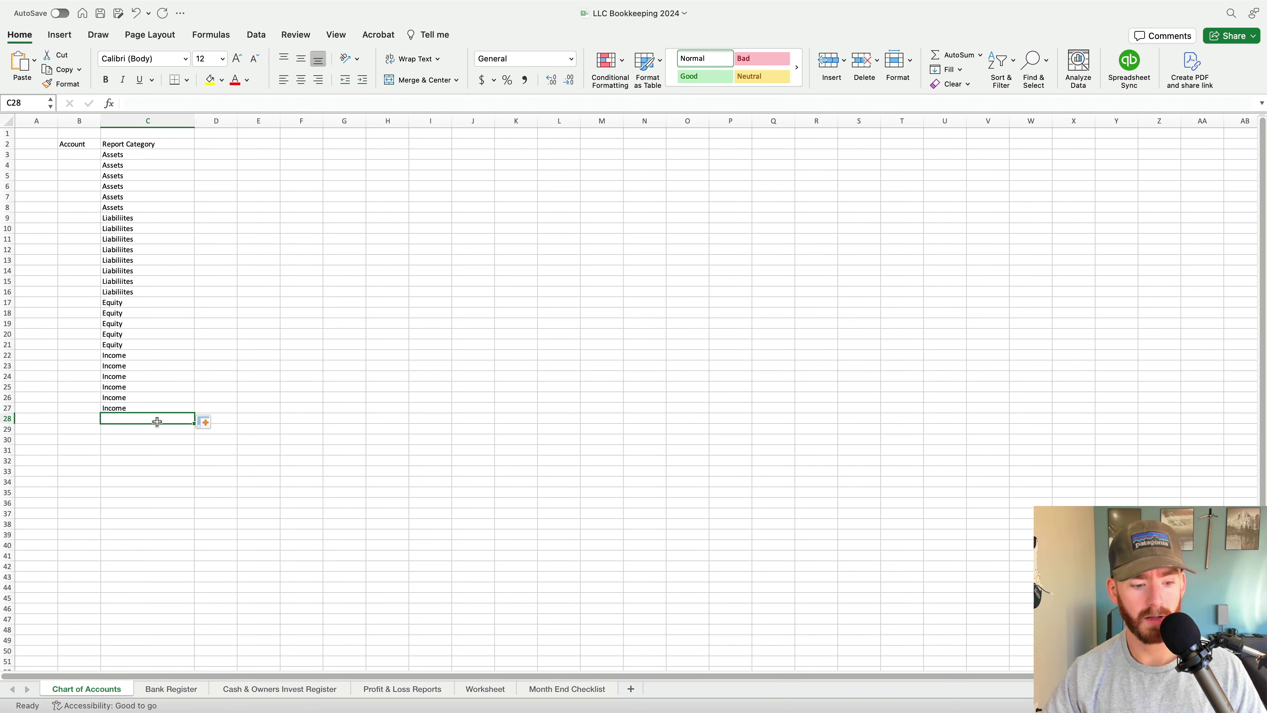
type("Cost of")
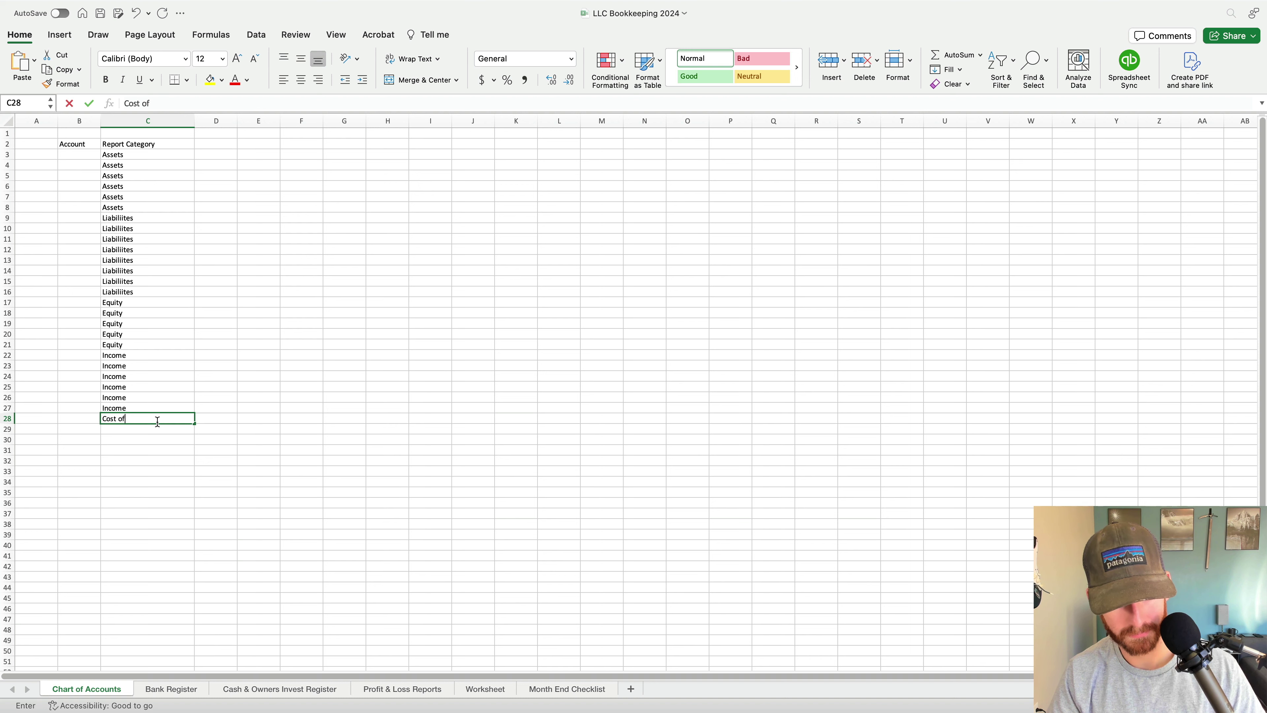
type(" Goods Sol")
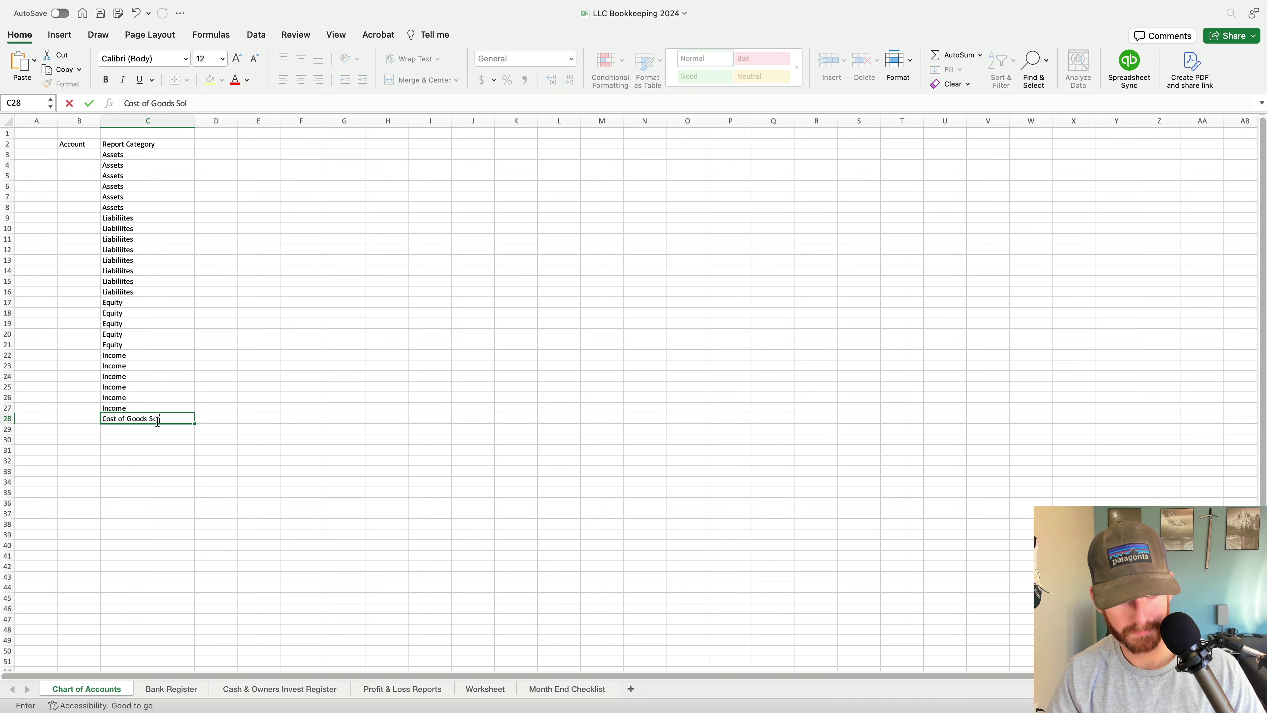
type("d")
key("Return")
left_click(158, 421)
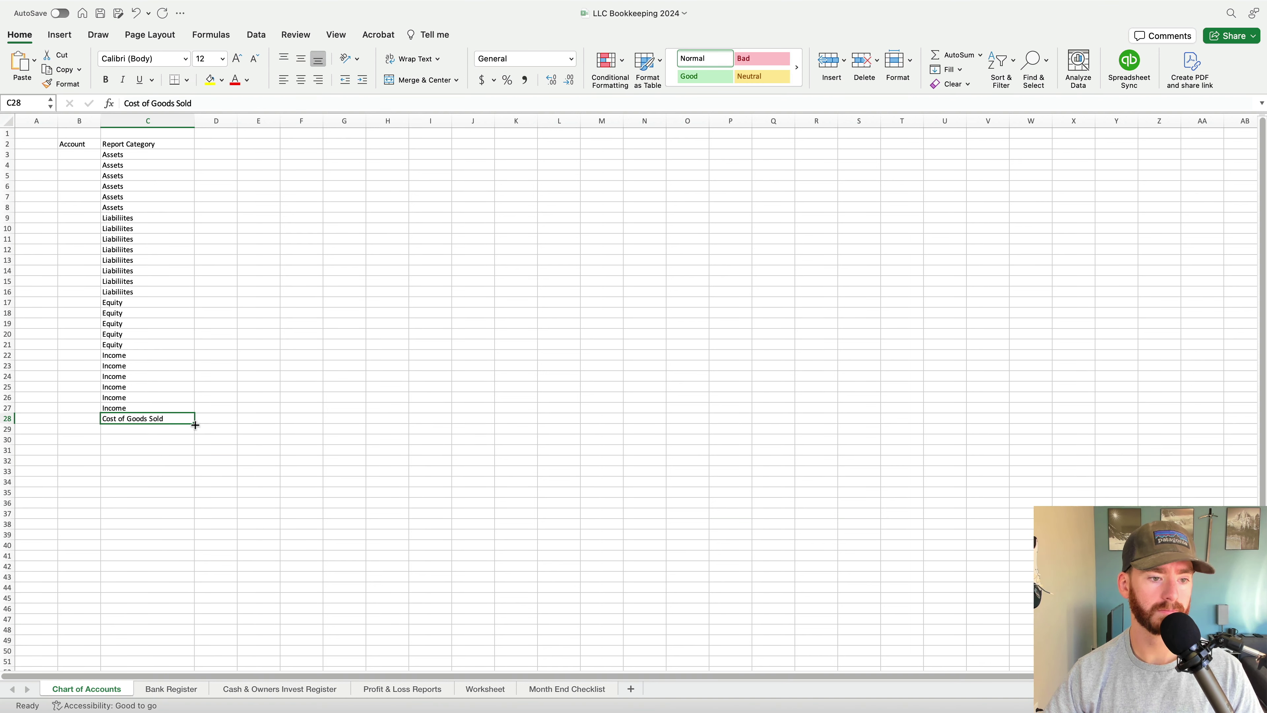
left_click_drag(195, 424, 192, 483)
Clear the surplus "Cost of Goods Sold" entries from cells C33 and C34
left_click(192, 492)
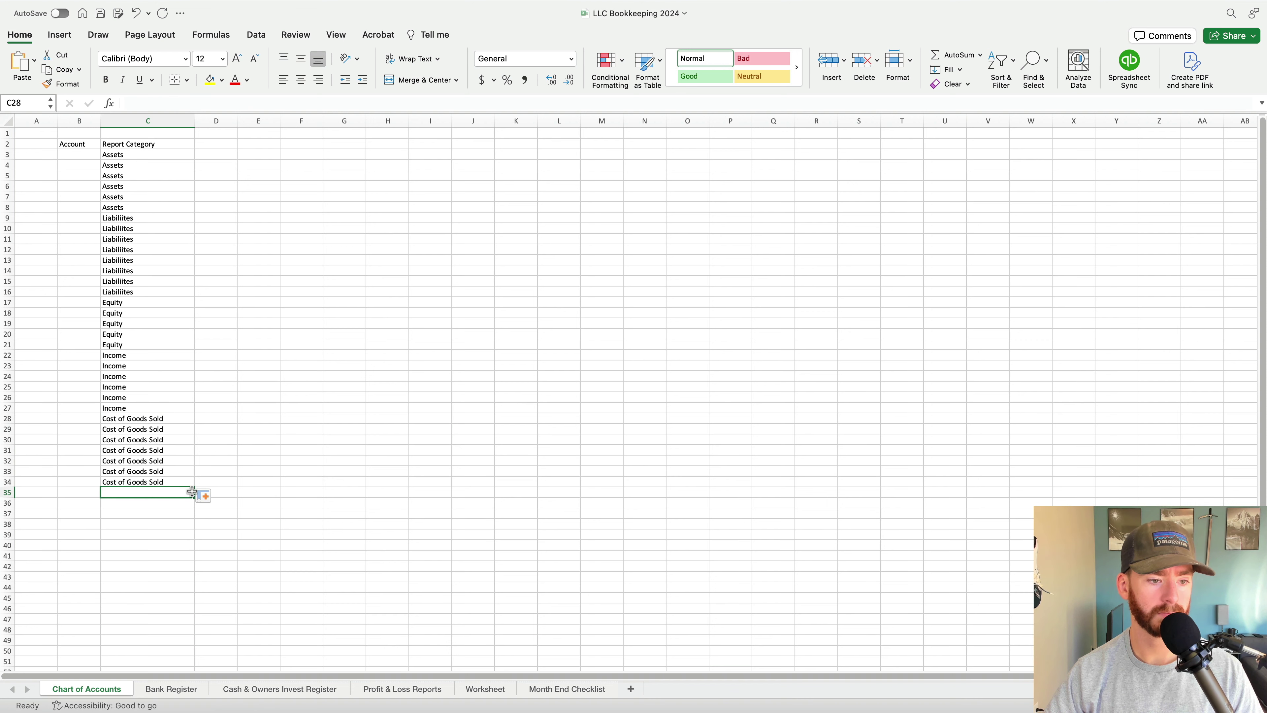
left_click(174, 484)
key("Delete")
key("Up")
key("Delete")
key("Down")
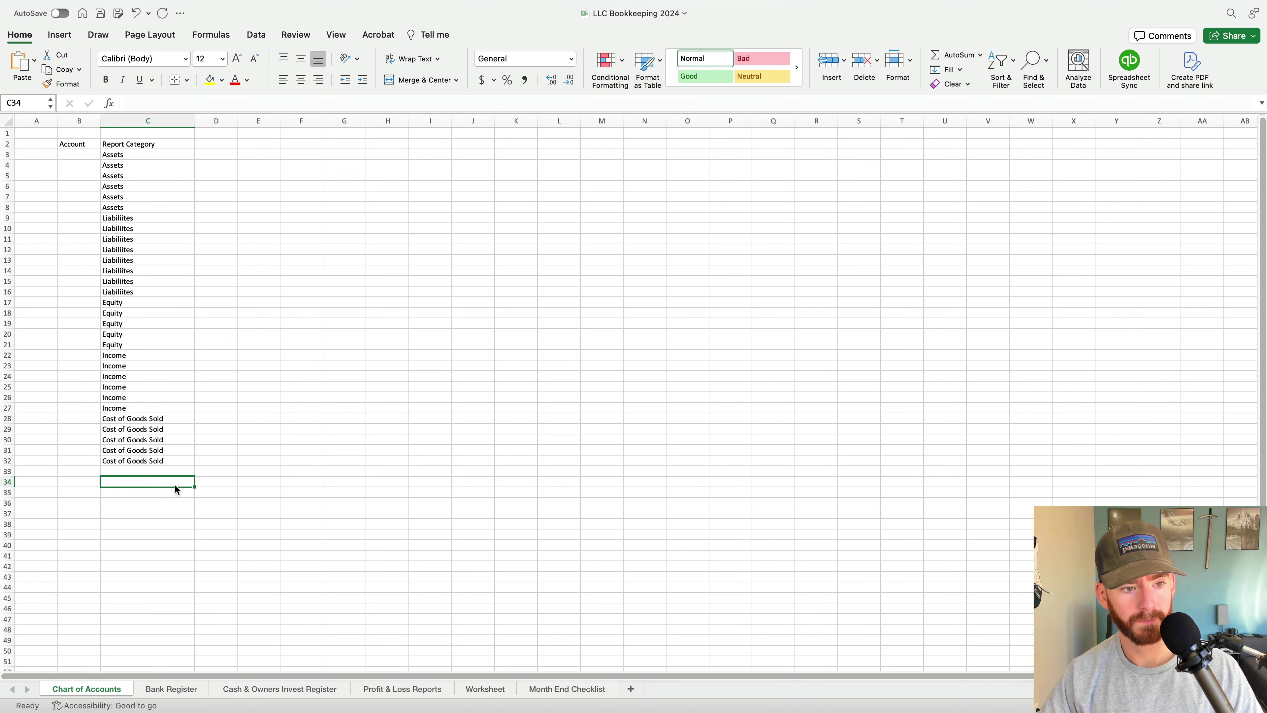
Enter "Expenses" in cell C33 and fill it down through cell C55
key("Up")
type("Expenses")
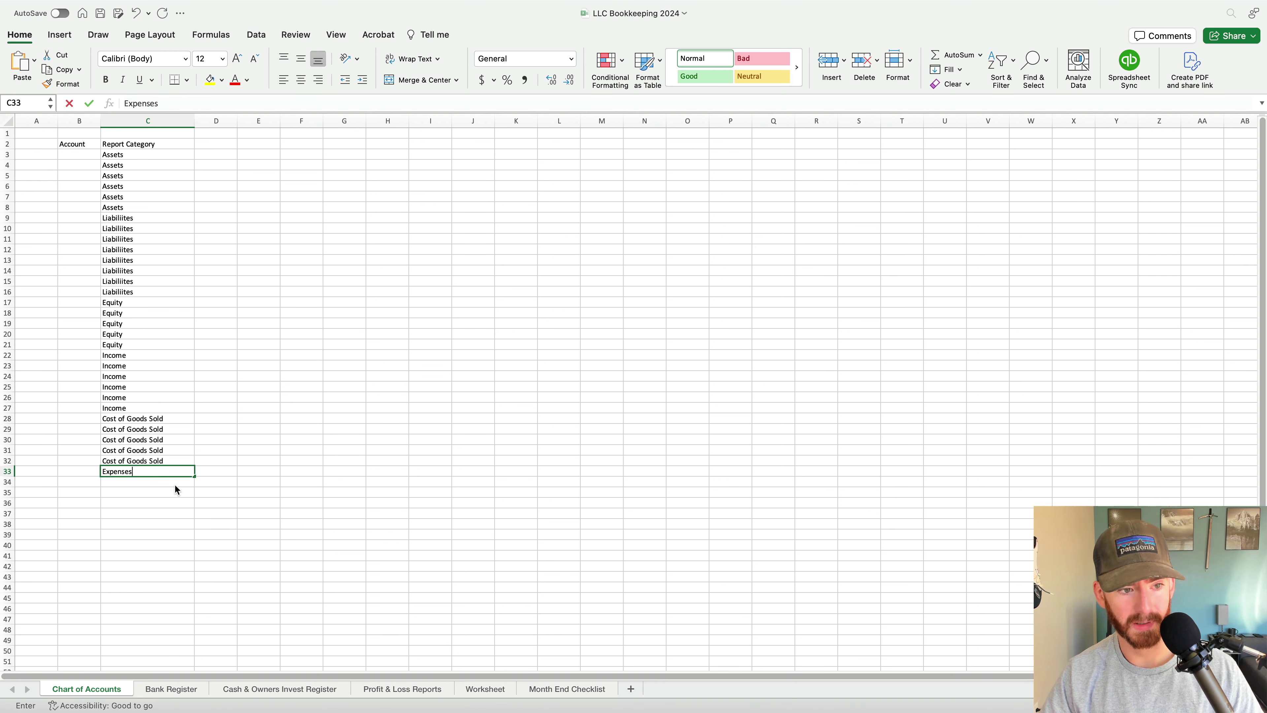
key("BackSpace")
key("BackSpace")
type("e")
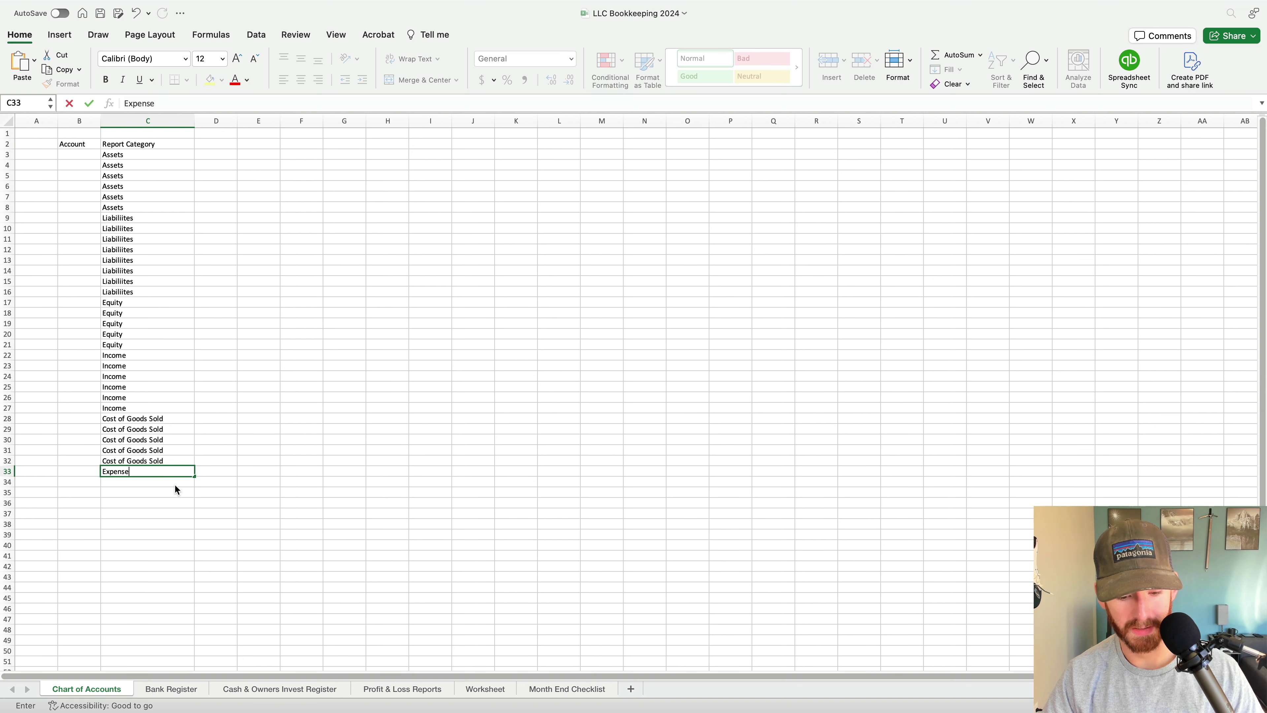
type("s")
key("Return")
left_click(165, 473)
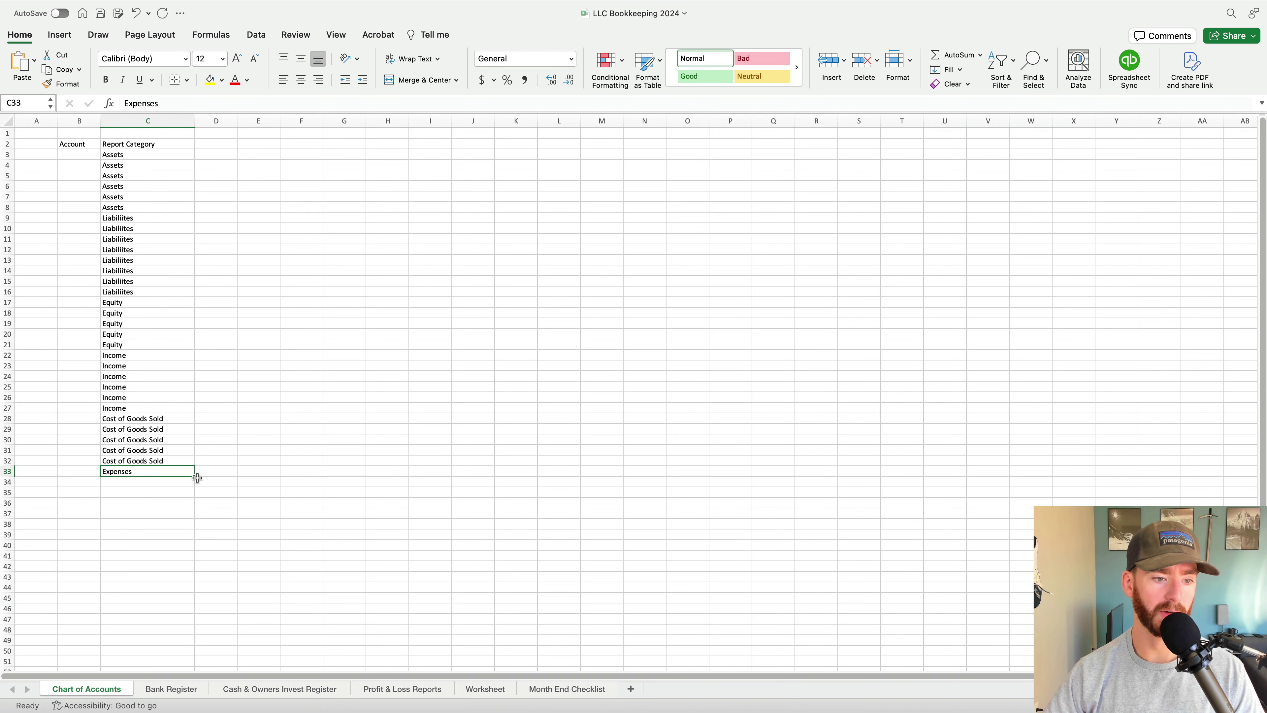
left_click_drag(197, 478, 193, 666)
left_click(290, 400)
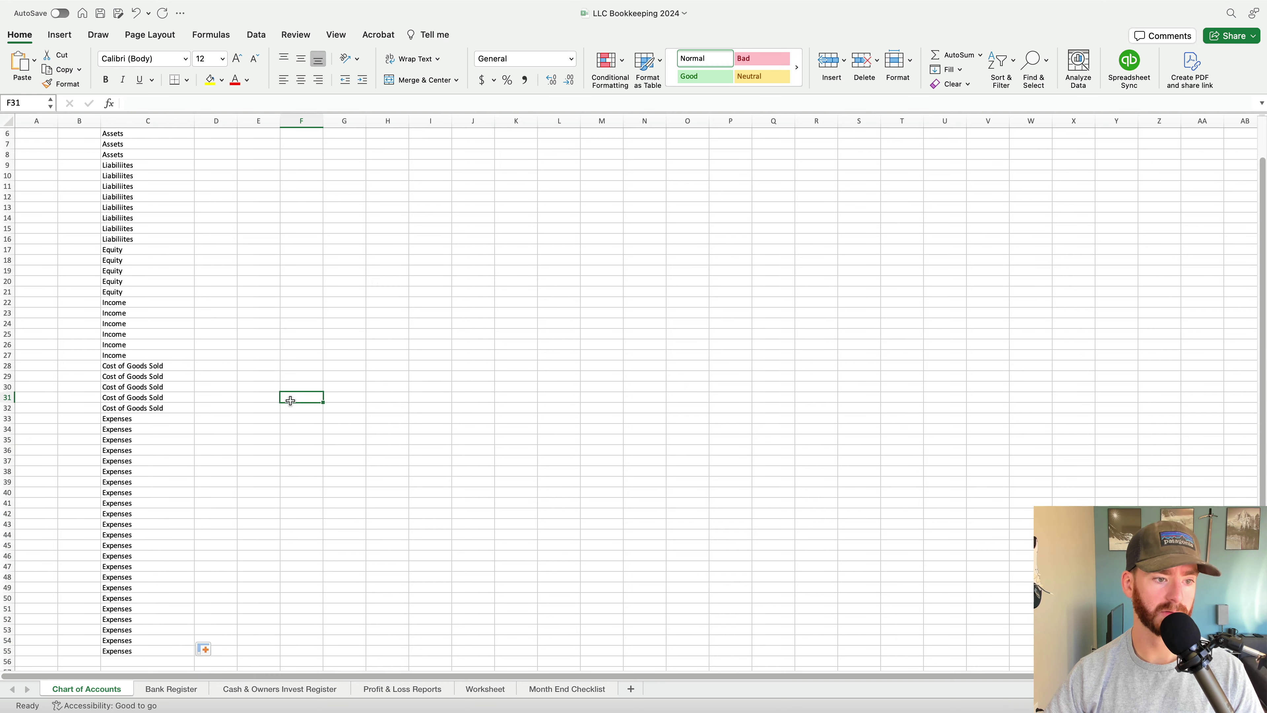
scroll(295, 388, "up", 5)
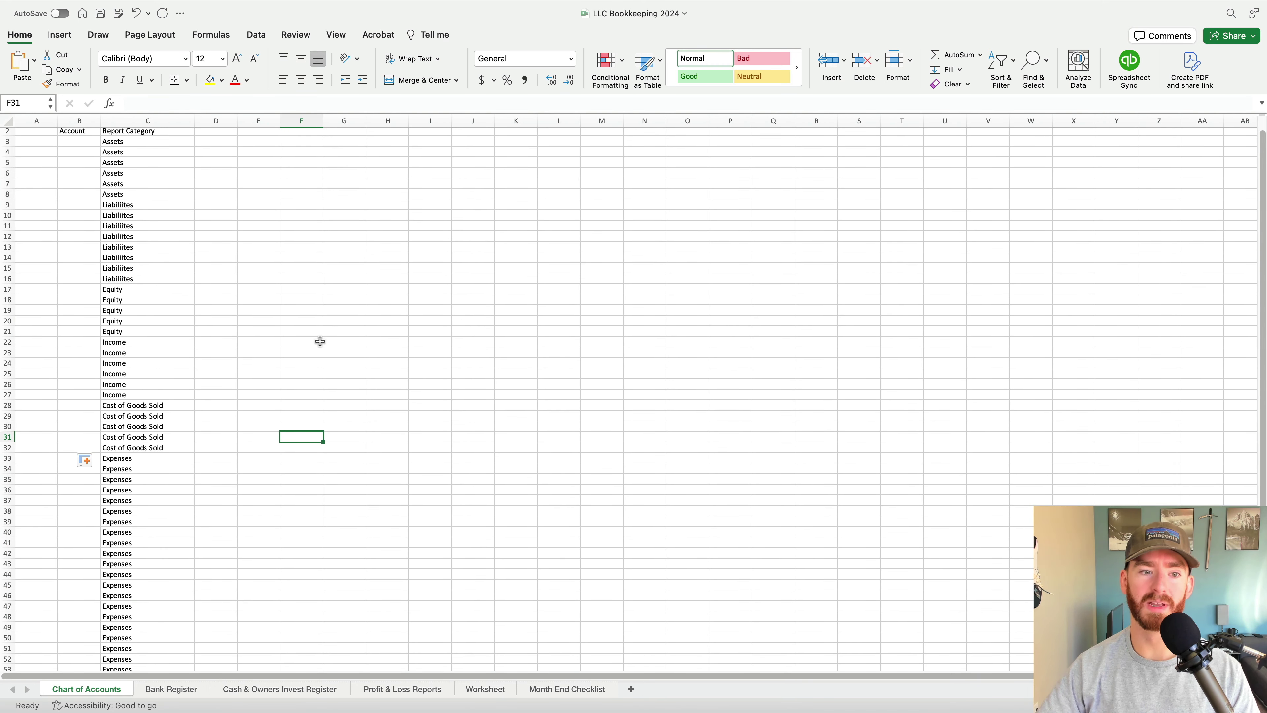
scroll(320, 341, "up", 1)
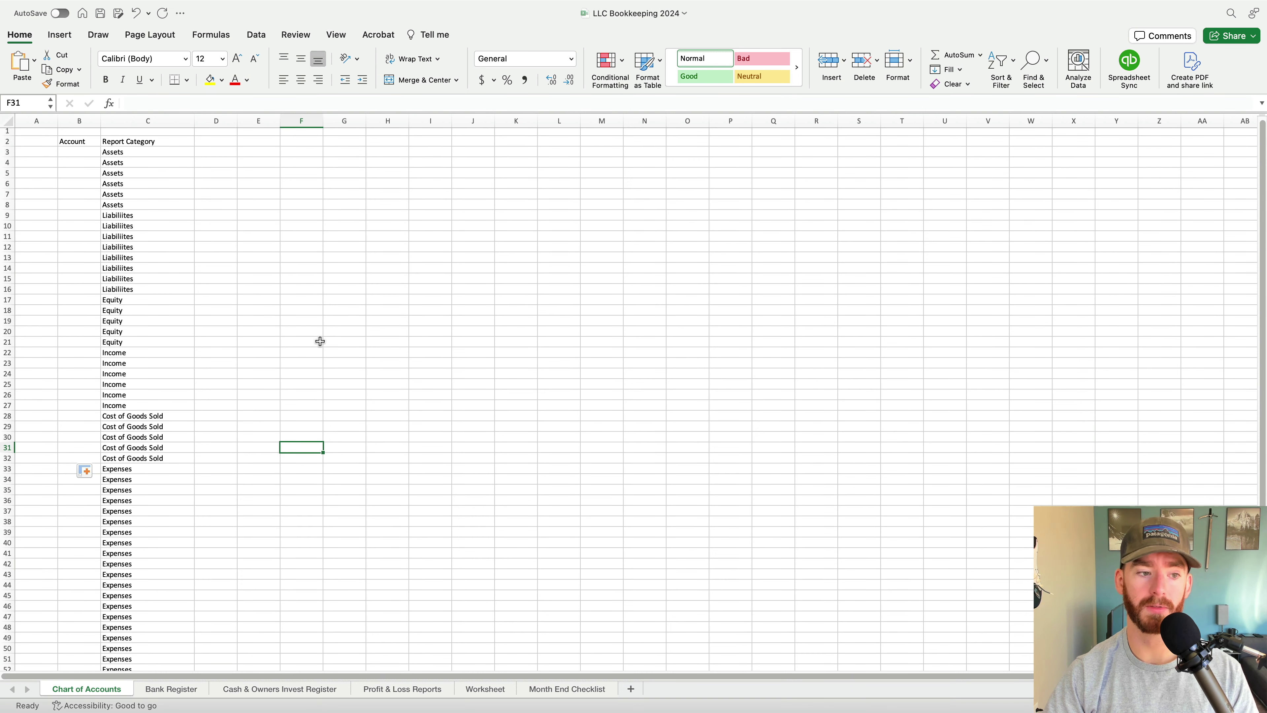
In the Google Docs checklist, check off the "Liabilities", "Equity", "Income", "Cost of Goods Sold" and "Expenses" items
key("super+Tab")
left_click(418, 374)
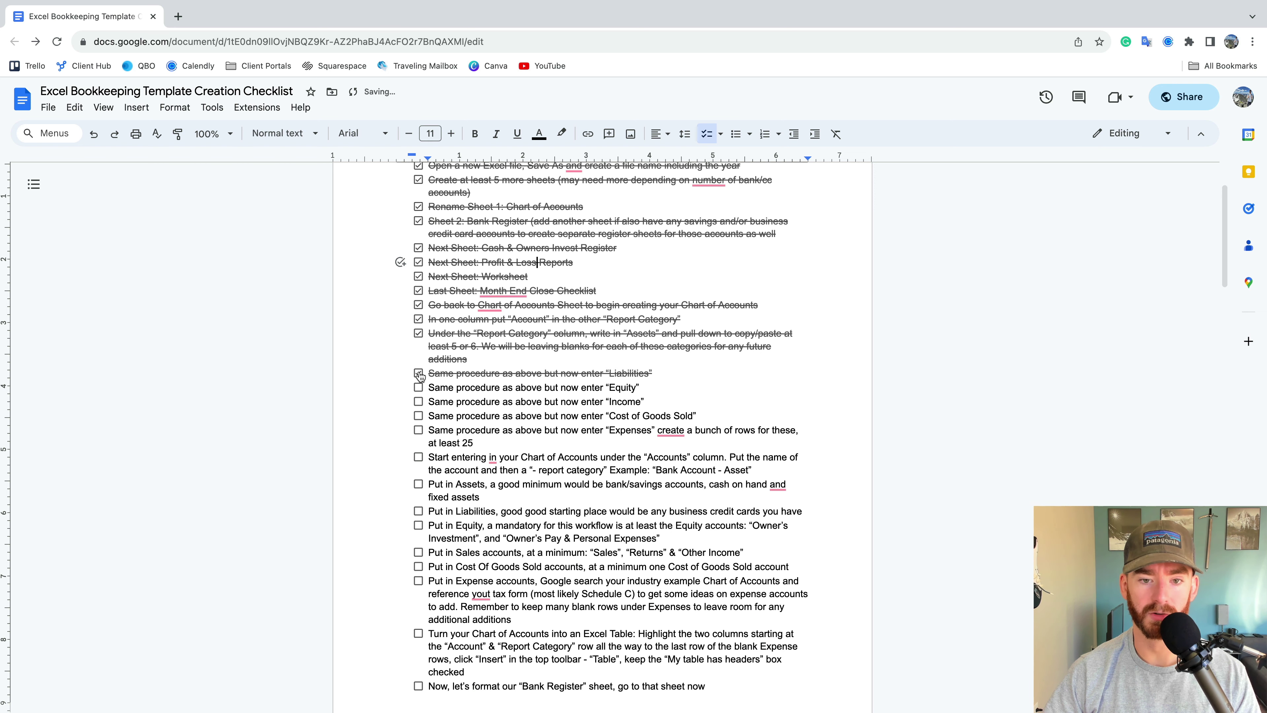
left_click(419, 387)
left_click(418, 401)
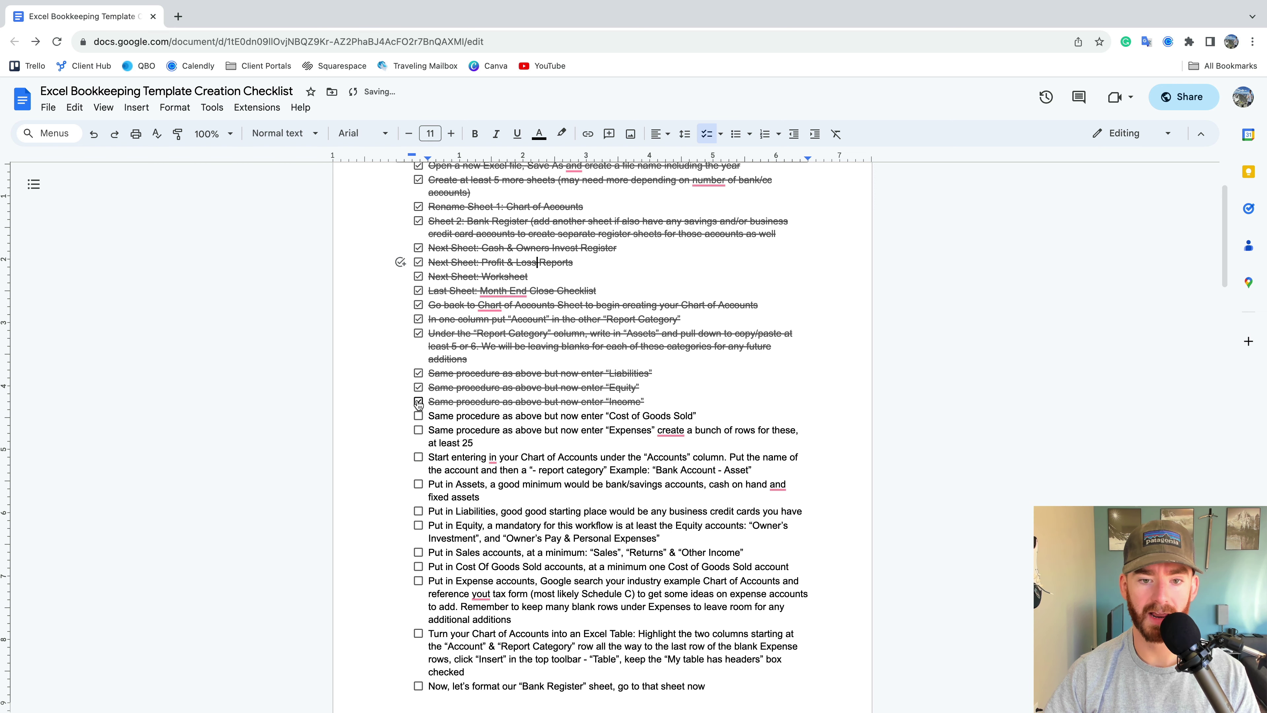
left_click(418, 416)
left_click(419, 430)
scroll(419, 433, "down", 2)
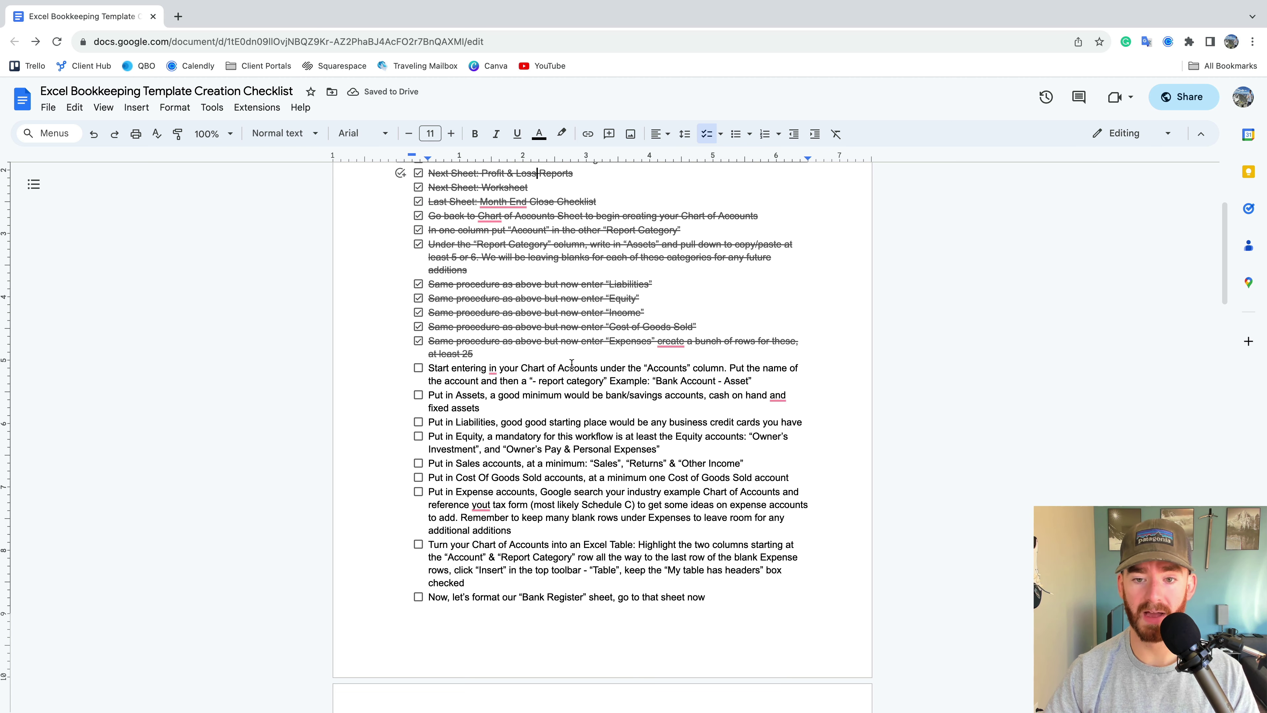
Back in the Excel workbook, widen the Account column and enter "Bank Account - Asset" in cell B3
key("super+Tab")
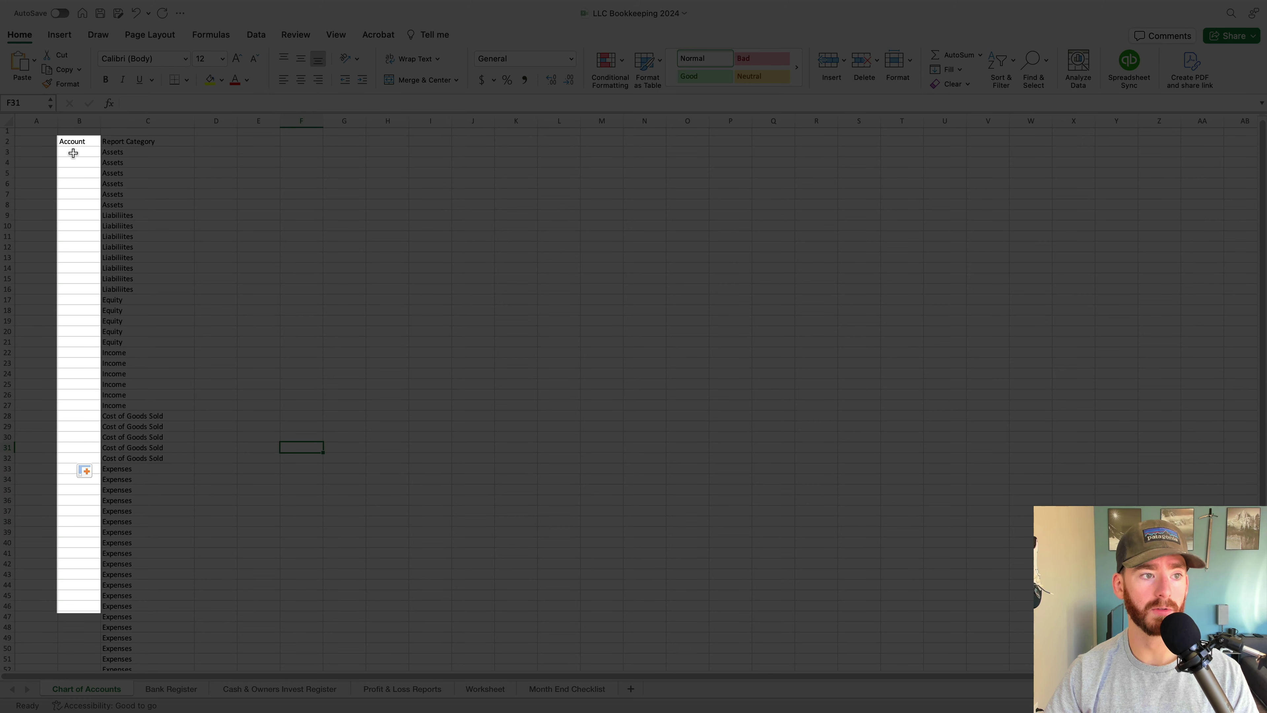
left_click(73, 152)
left_click_drag(100, 121, 234, 121)
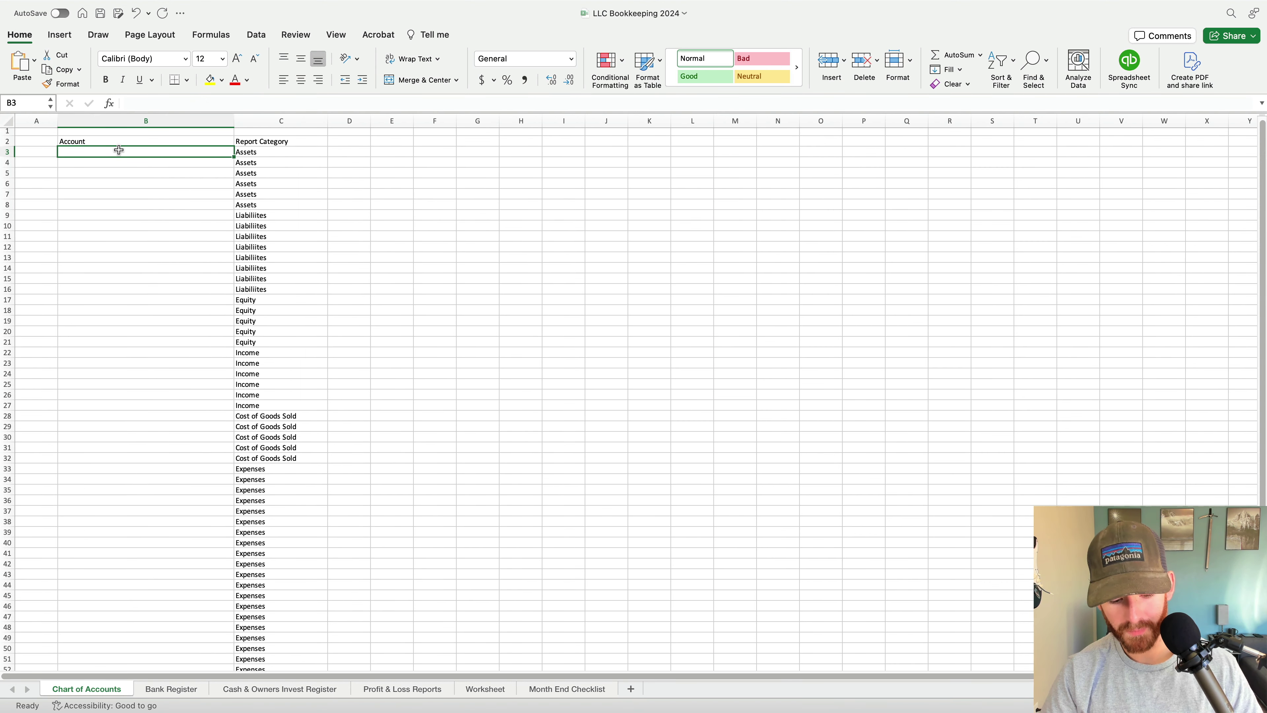
type("Bank Account")
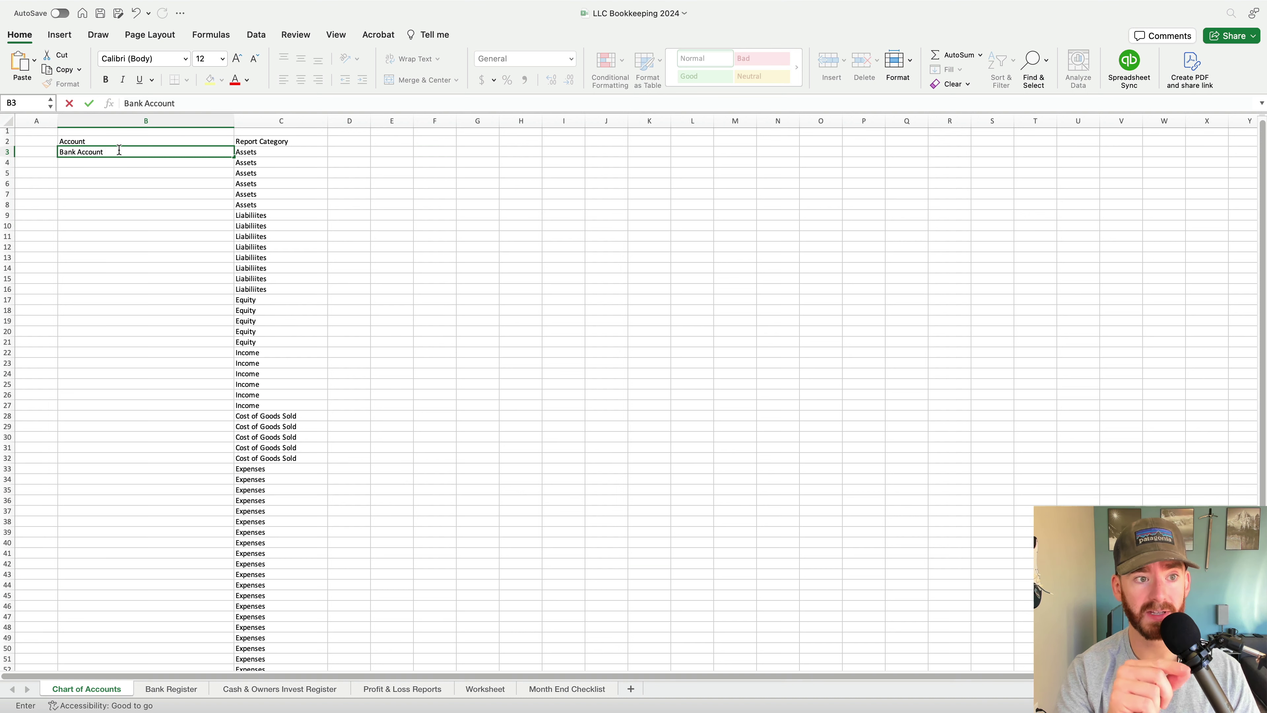
type("- ")
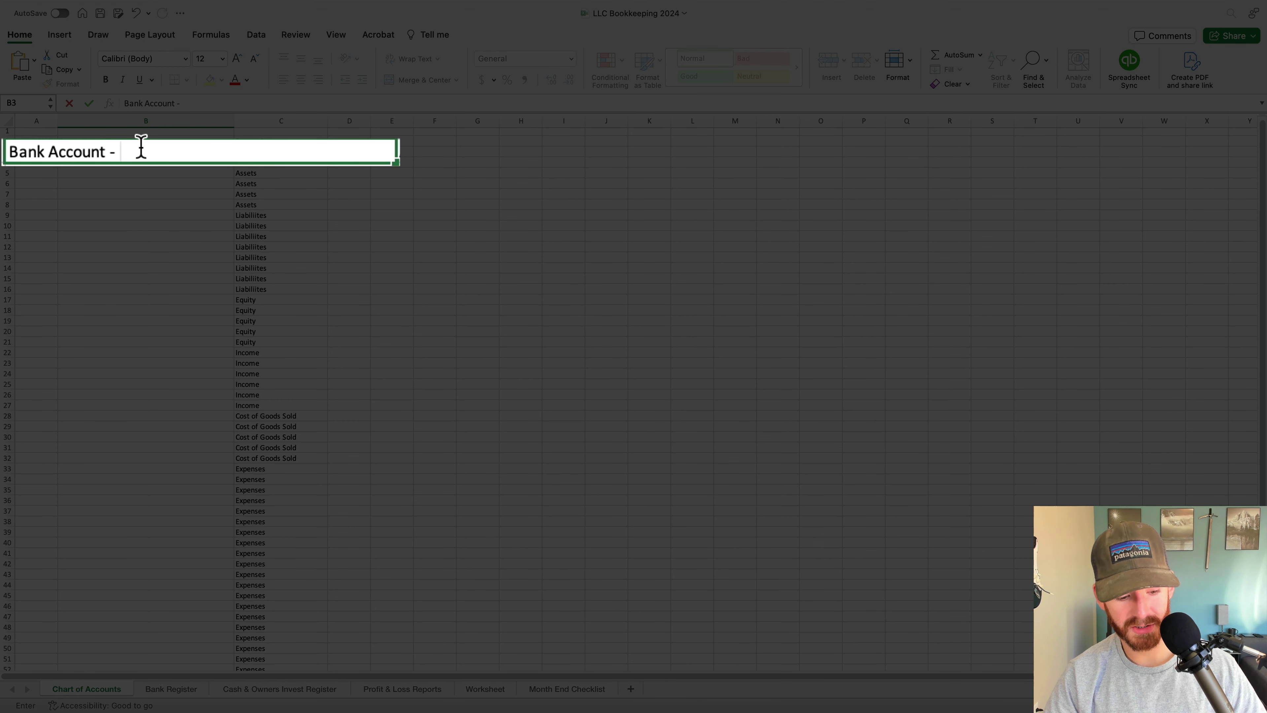
type("Asset")
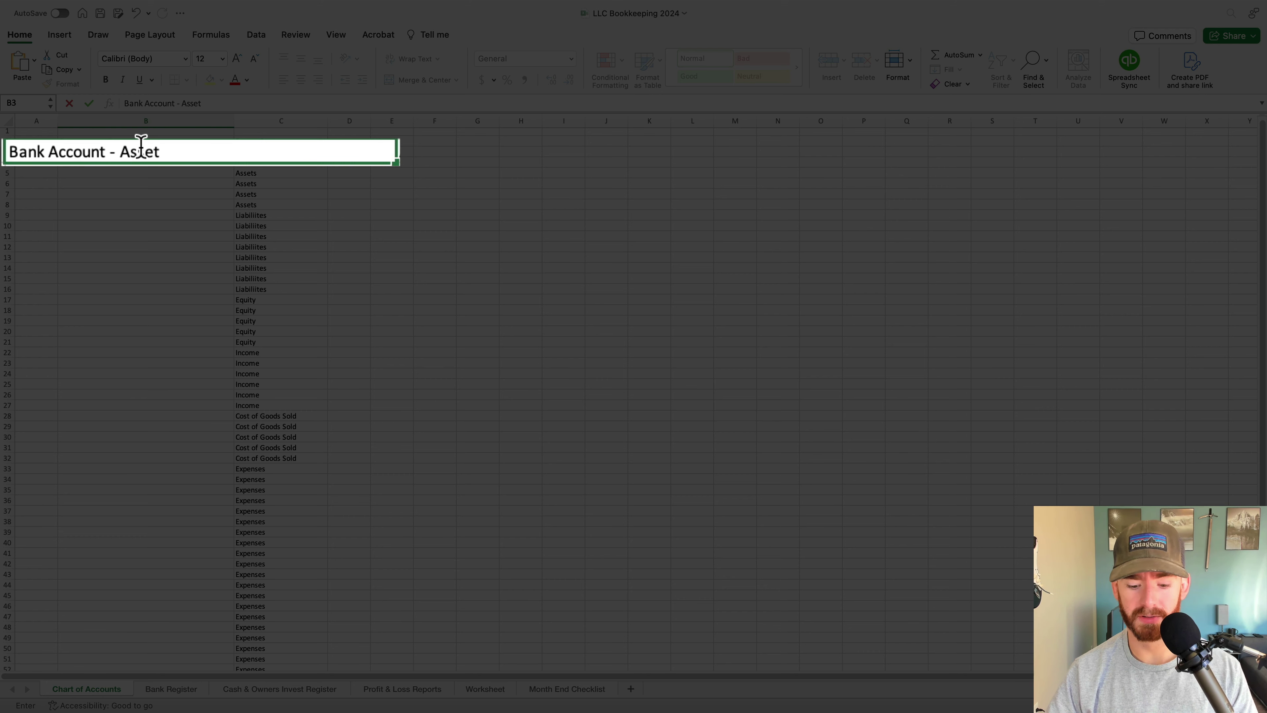
left_click(85, 238)
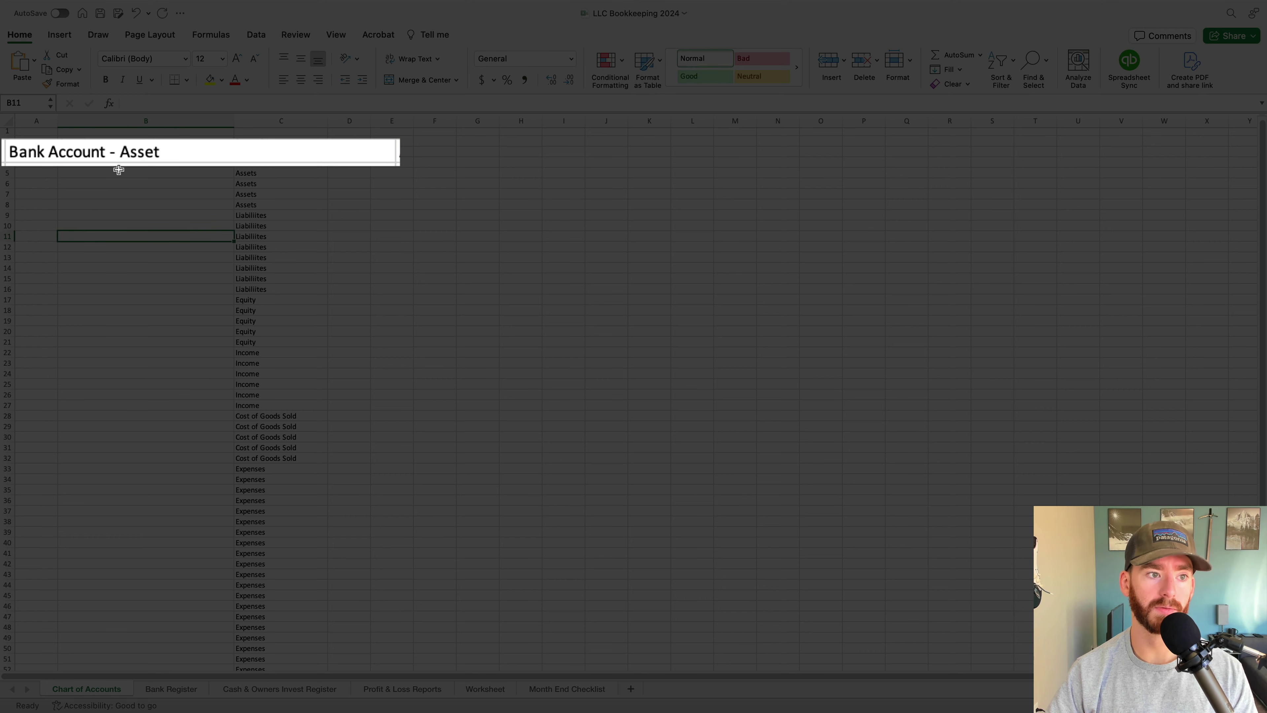
left_click(182, 151)
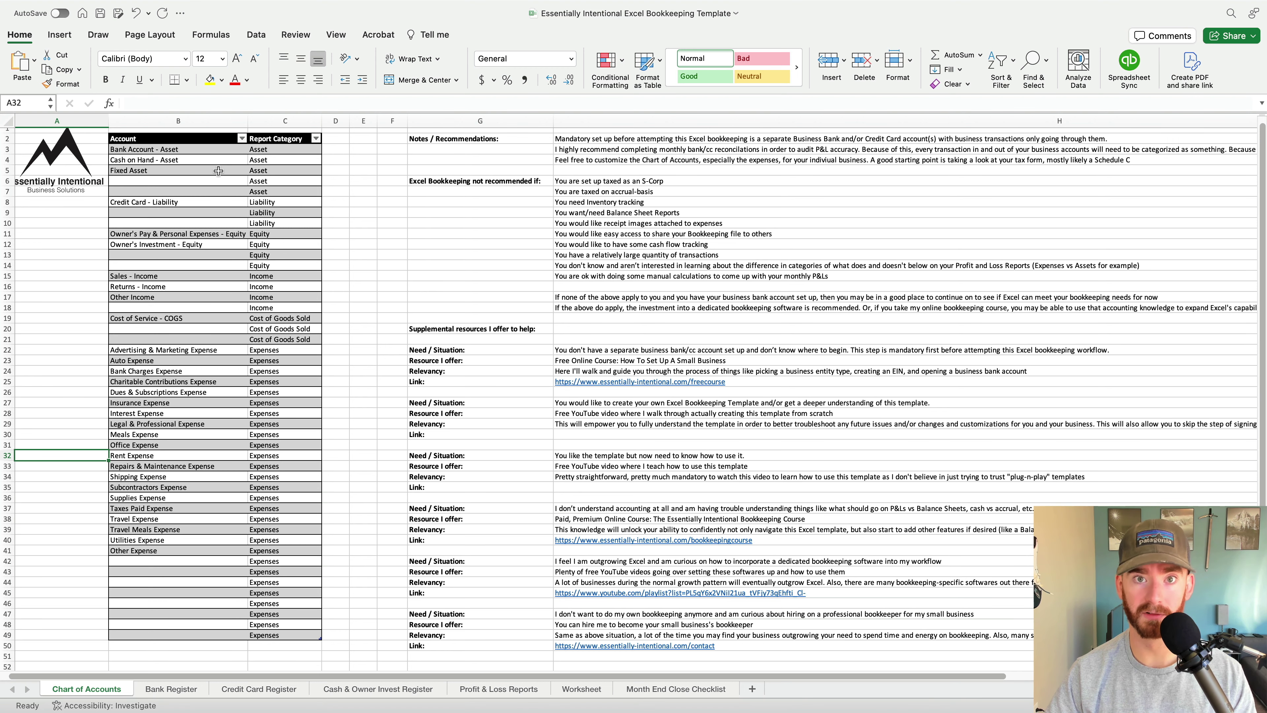
In the Essentially Intentional Excel Bookkeeping Template, examine the account choices for a Category cell on the Bank Register sheet, and return to LLC Bookkeeping 2024
left_click(169, 689)
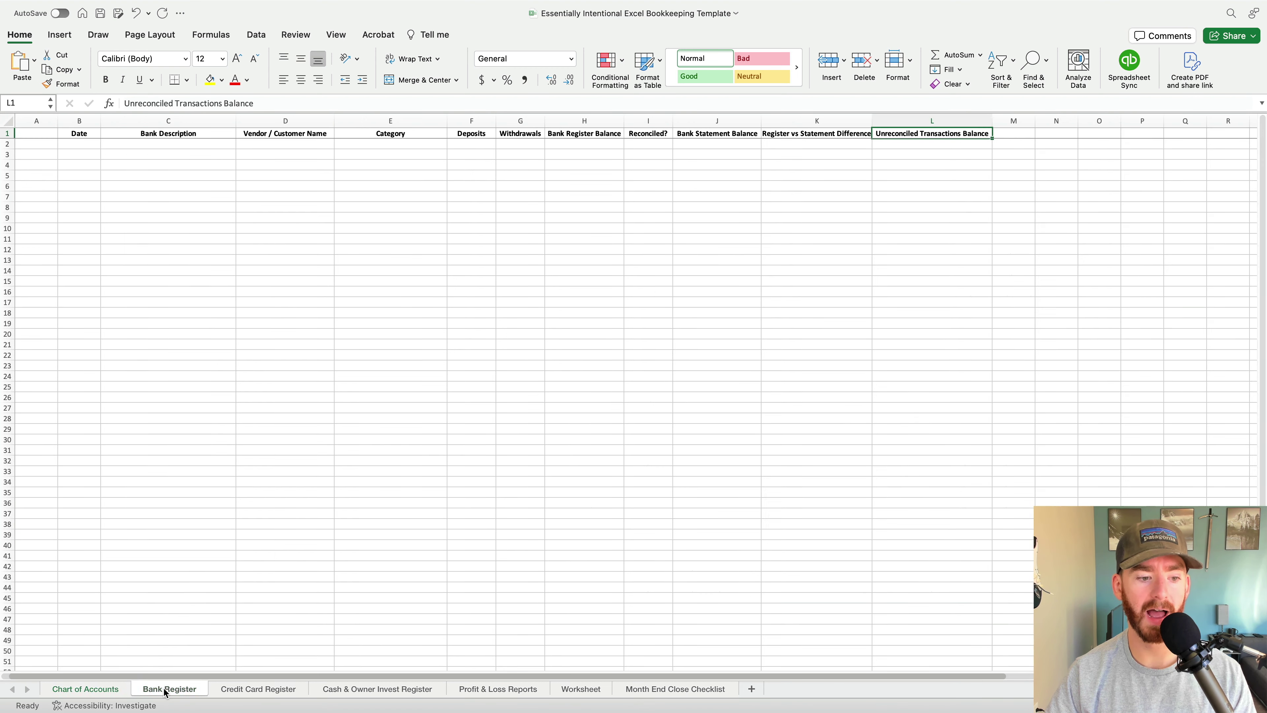
left_click(430, 165)
left_click(453, 166)
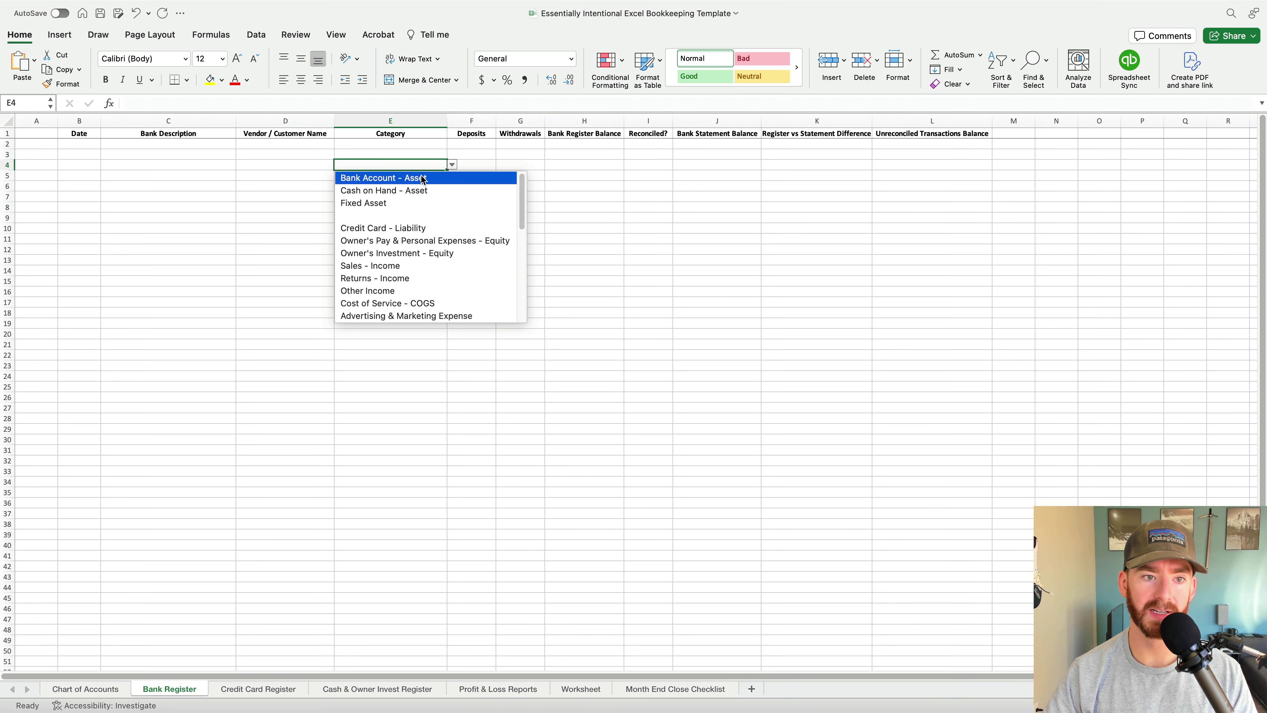
scroll(424, 252, "down", 5)
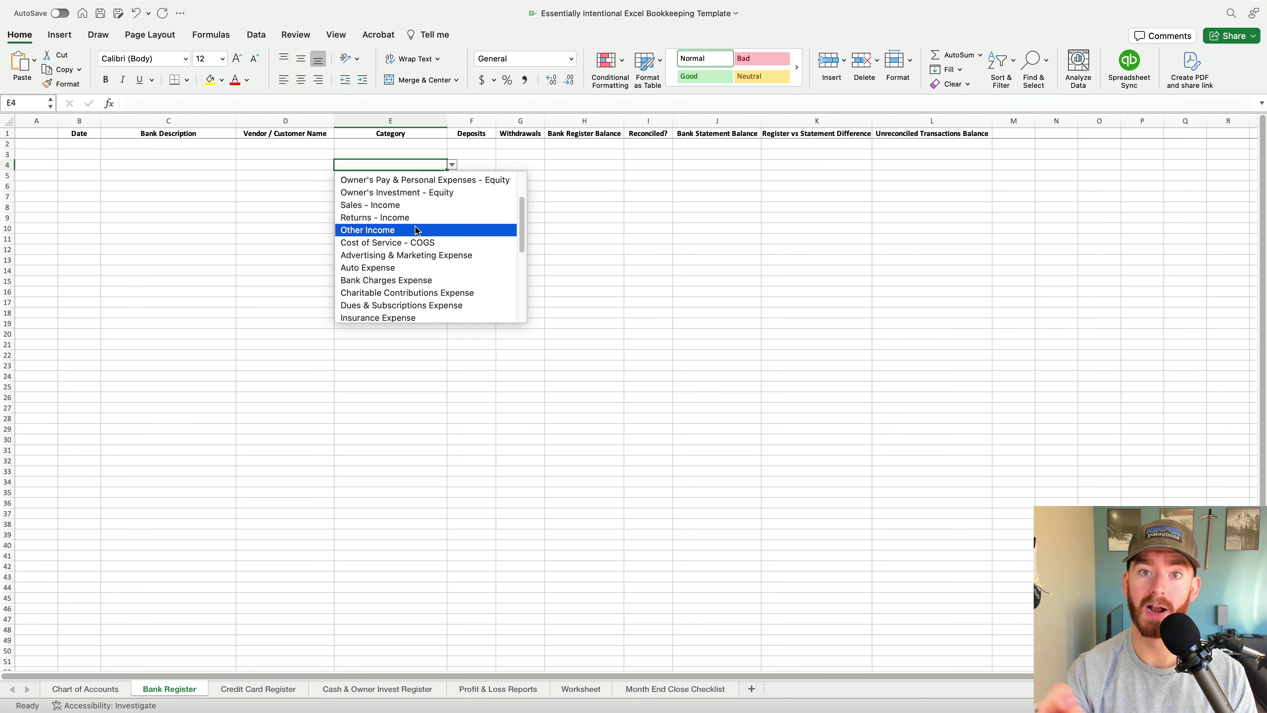
left_click(399, 440)
key("ctrl+Right")
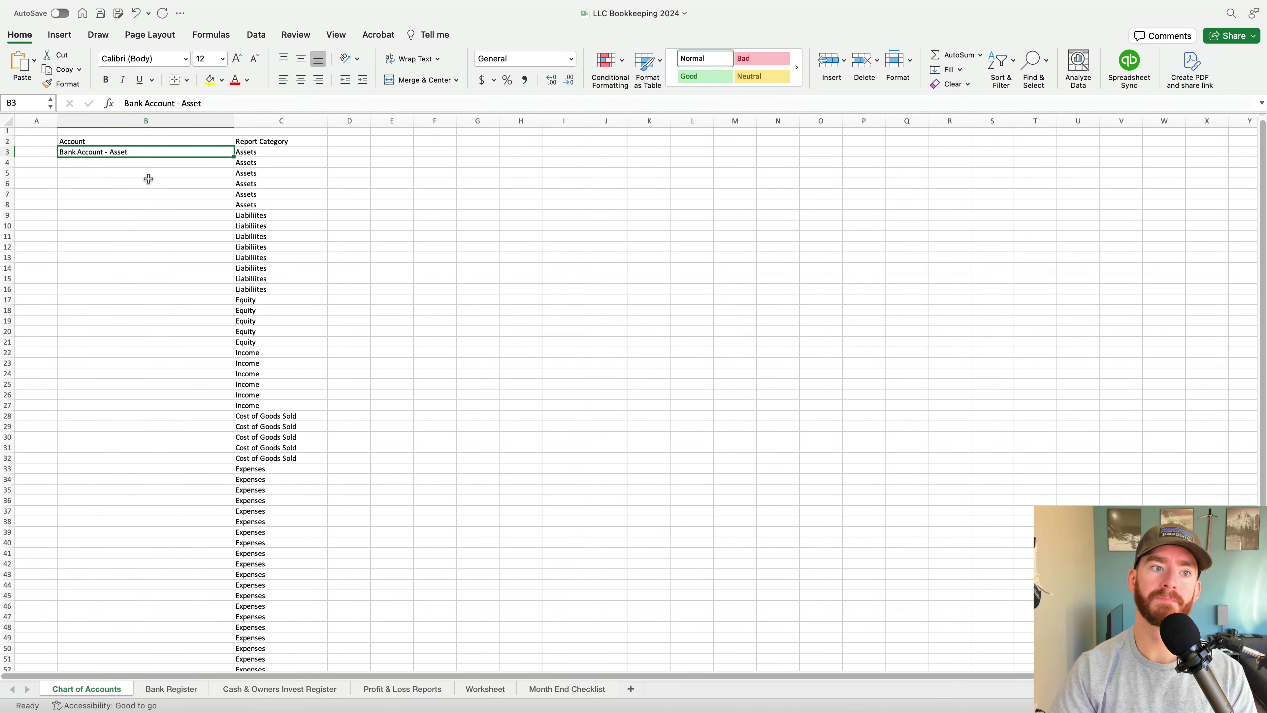
key("Down")
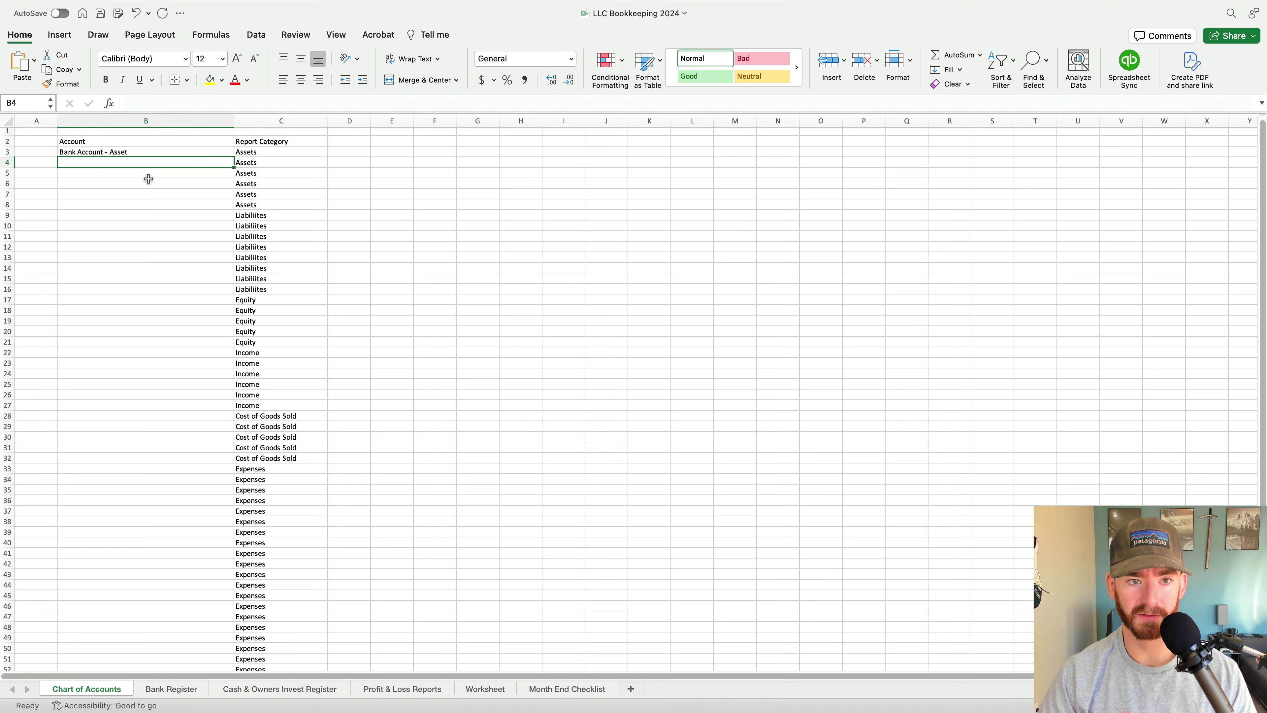
left_click(178, 468)
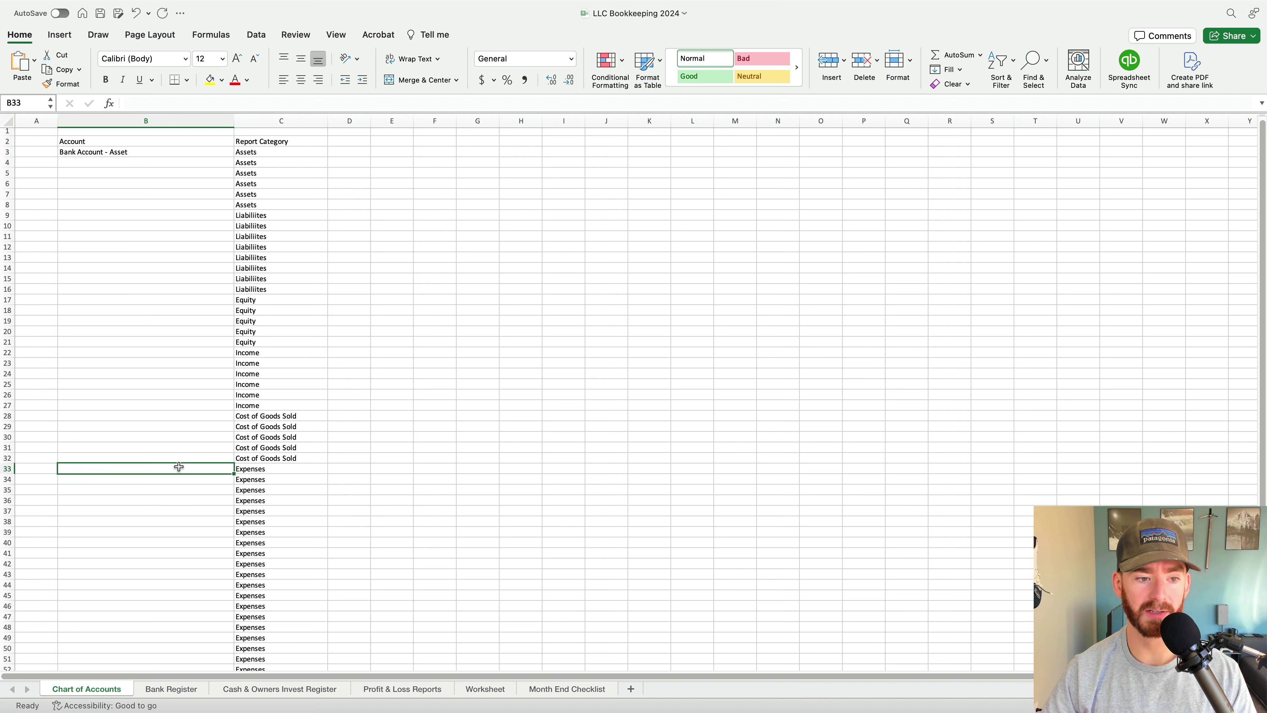
left_click(177, 205)
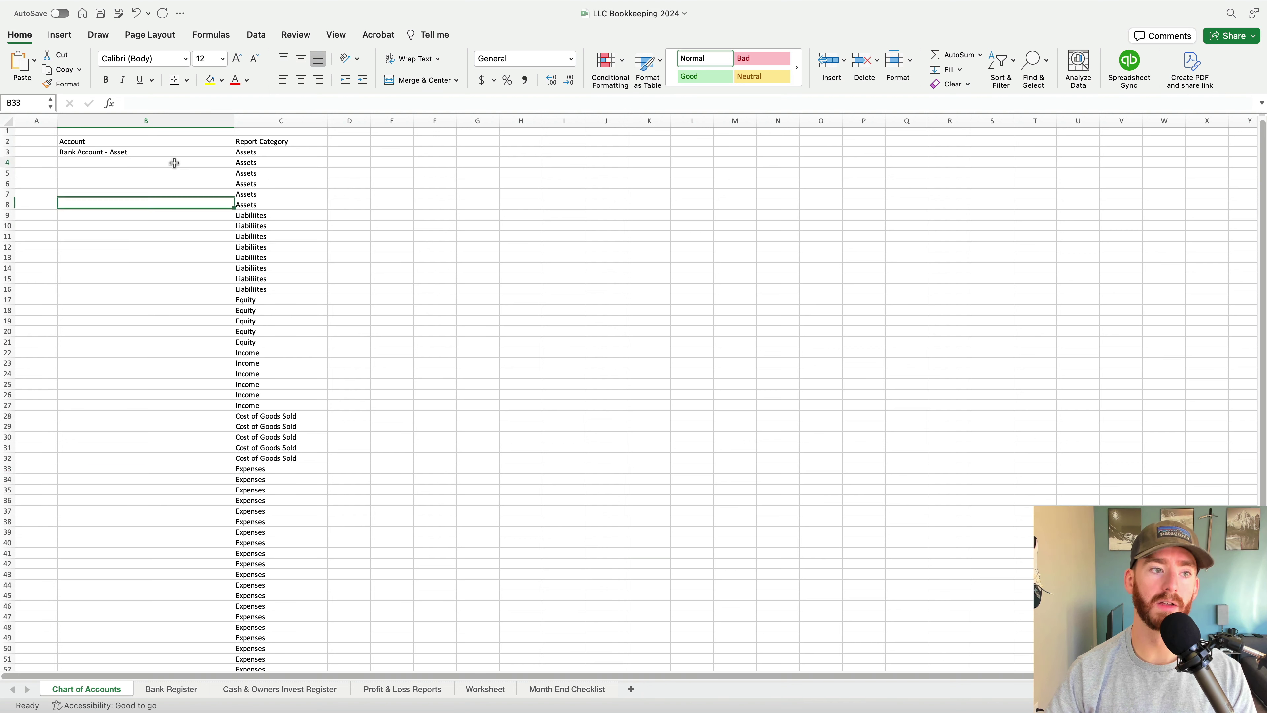
left_click(174, 162)
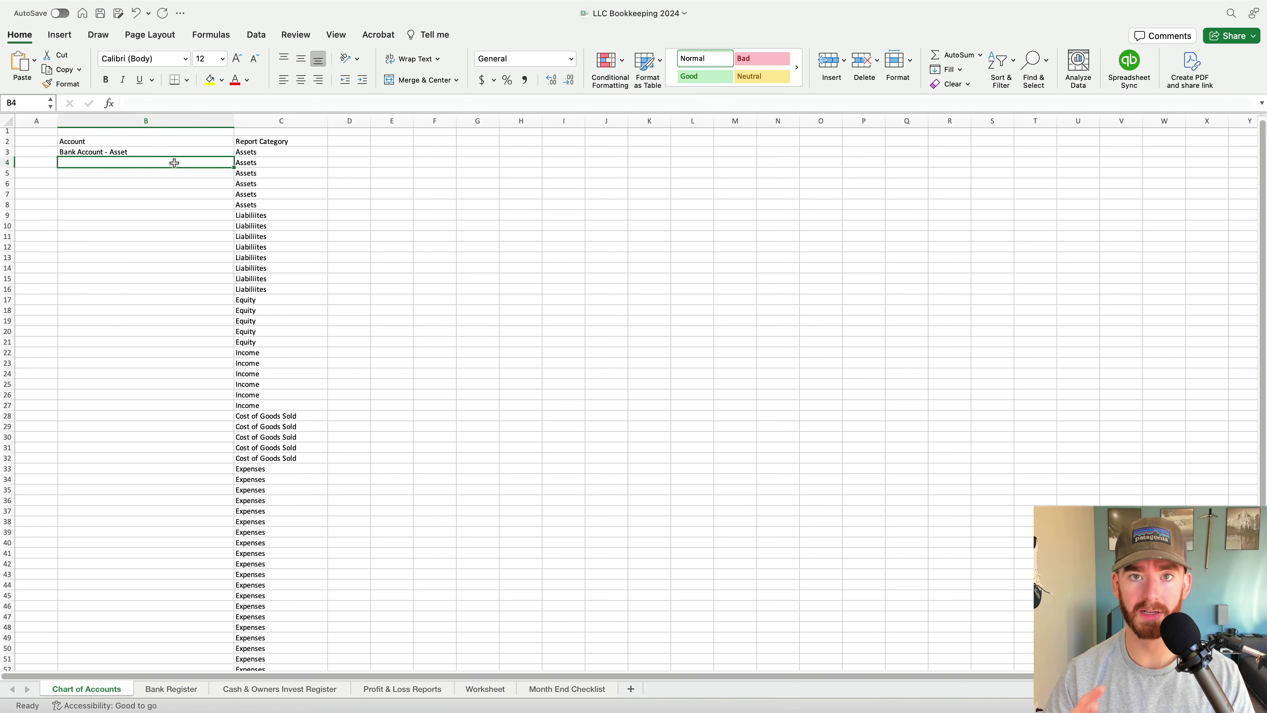
key("Up")
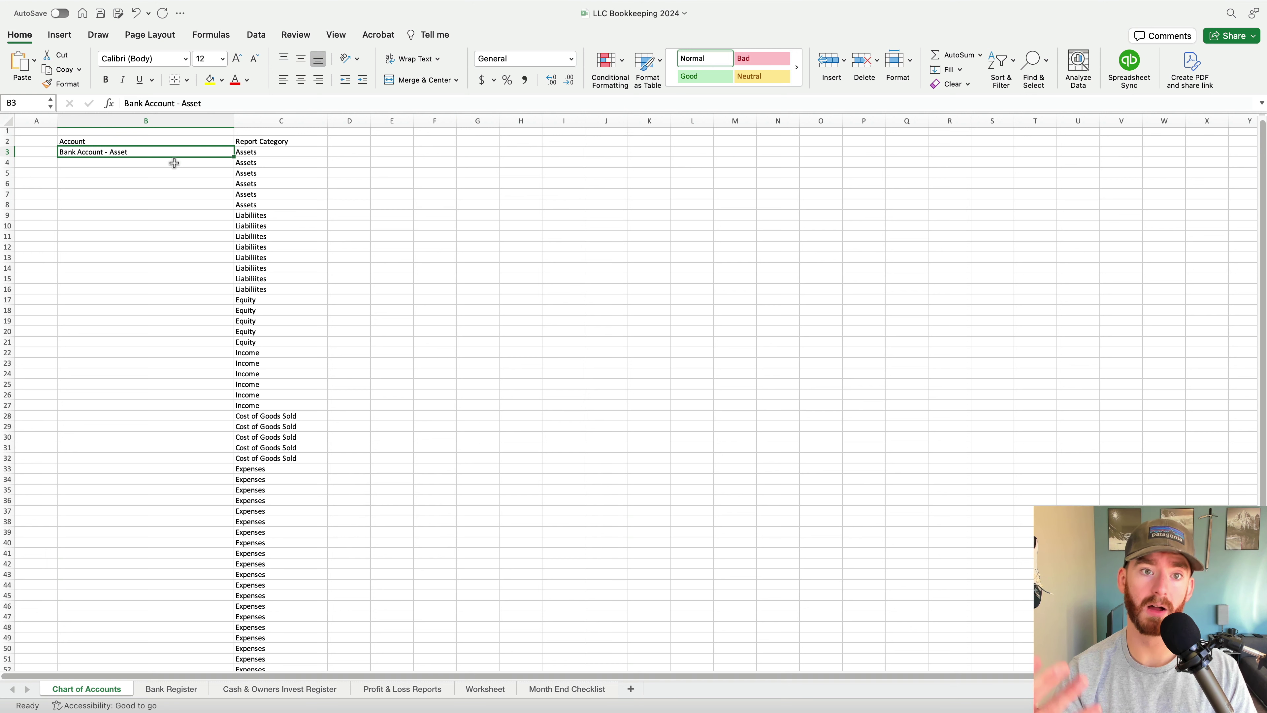
Enter the asset accounts "Cash on Hand - Asset", "Savings - Asset" and "Fixed Assets" in cells B4 to B6
left_click(174, 163)
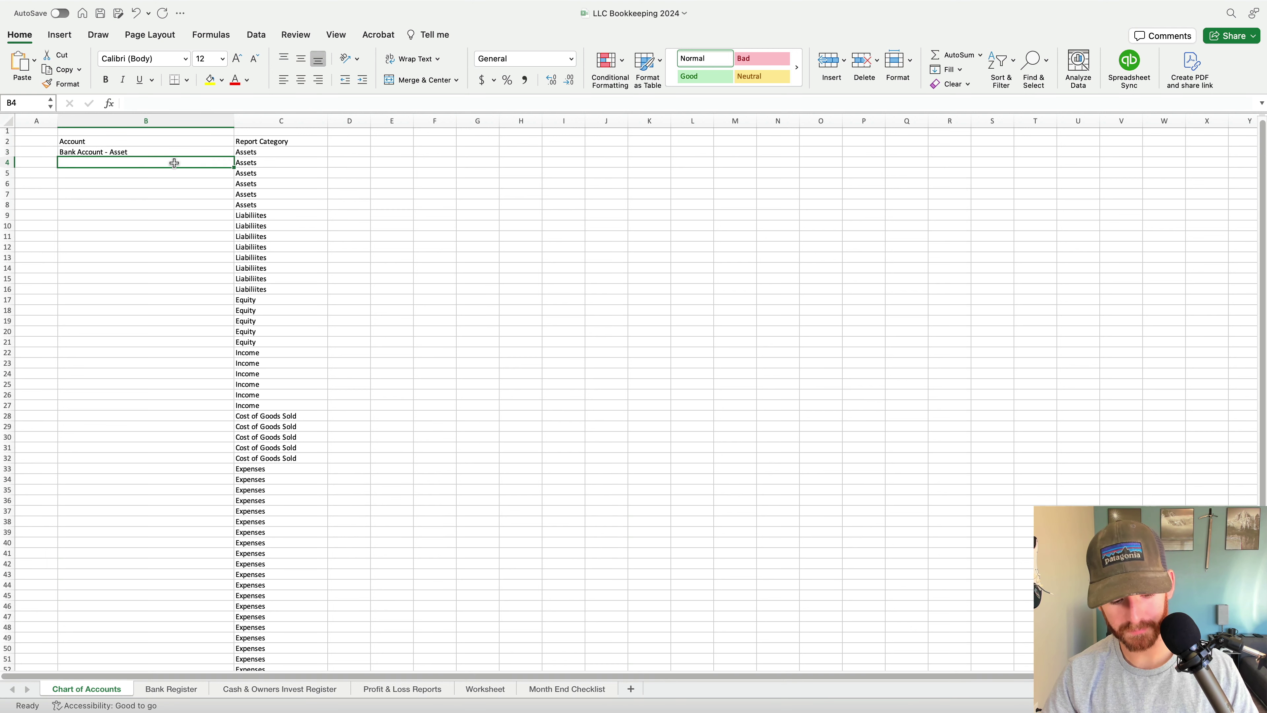
type("Cash on Hand")
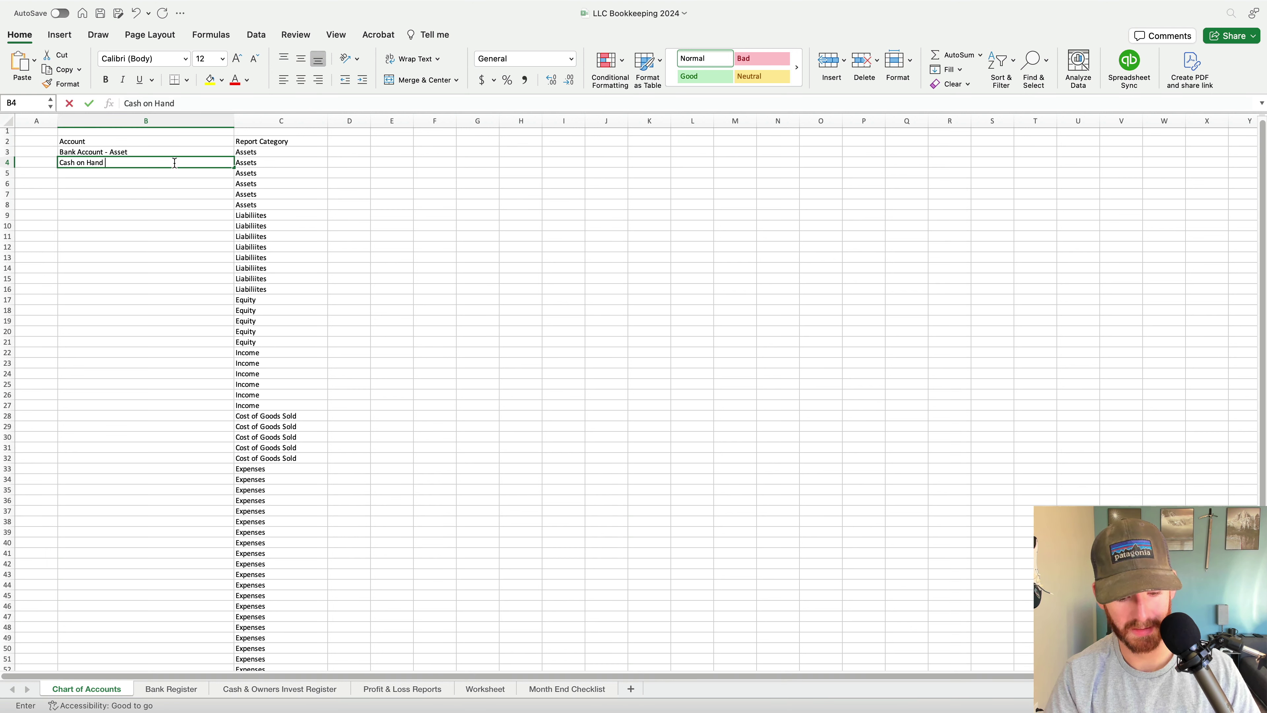
type(" - Asset")
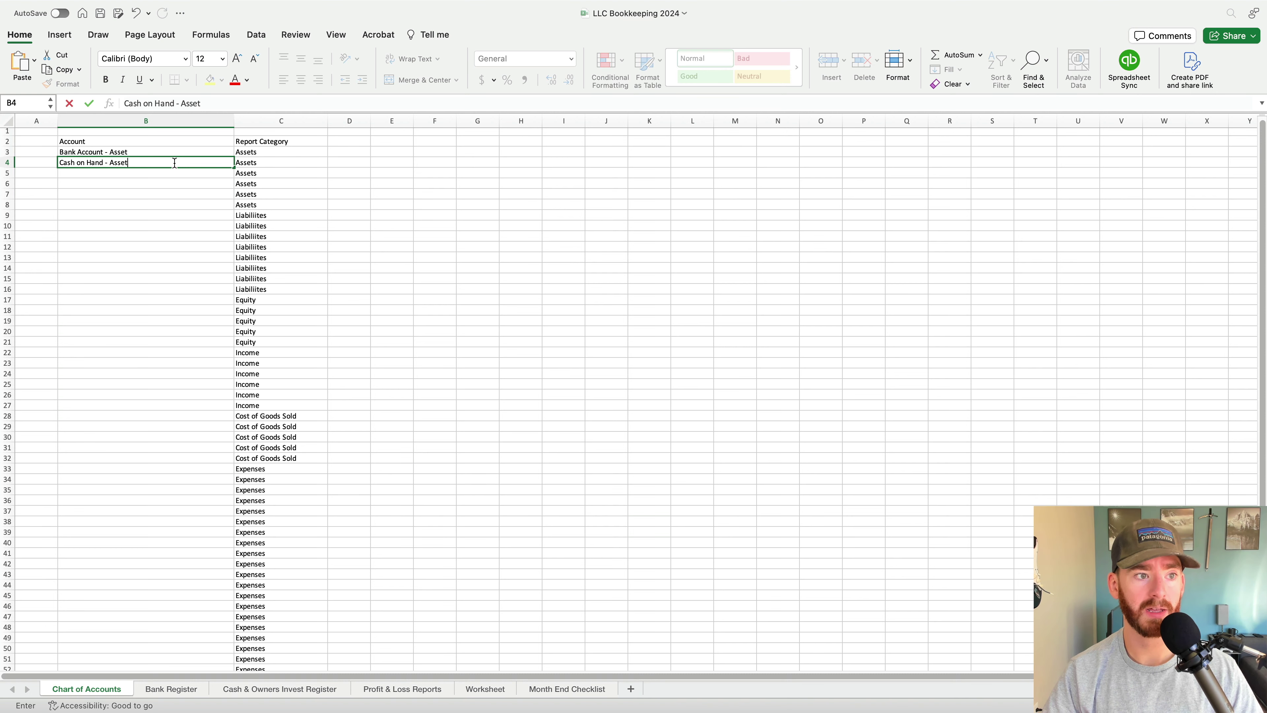
key("Return")
type("Savings ")
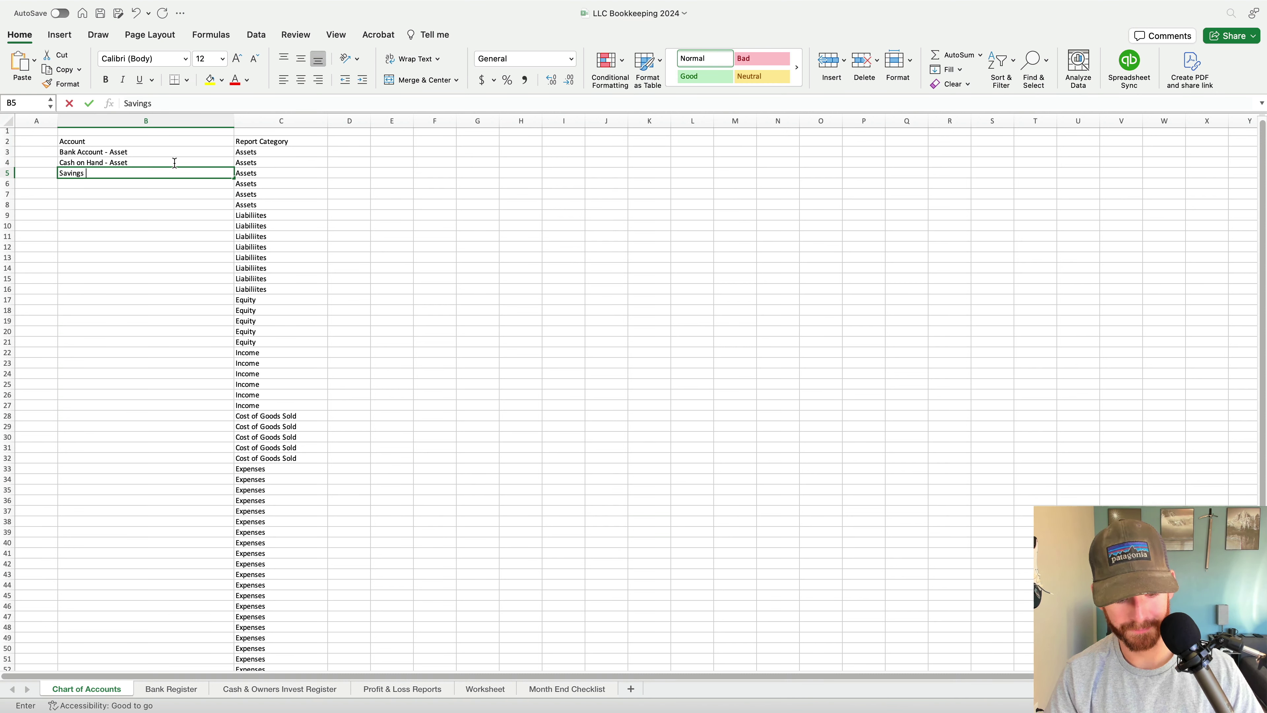
type("- Asset")
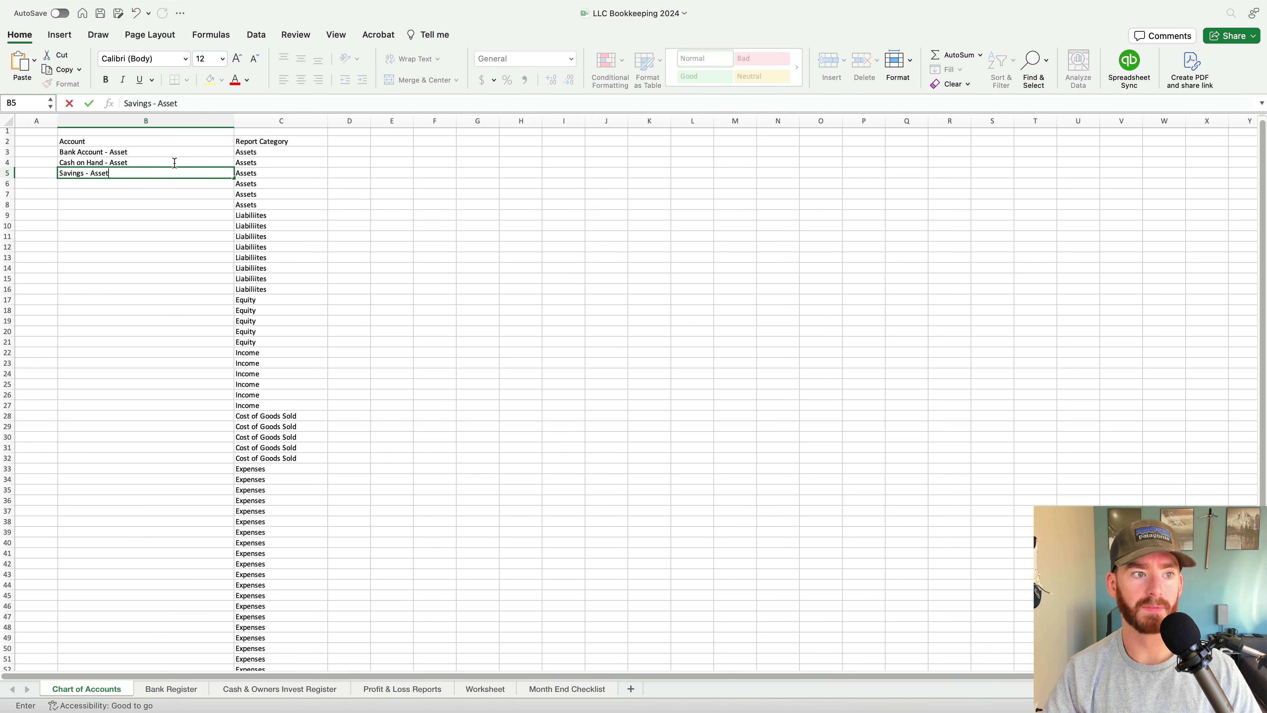
key("Return")
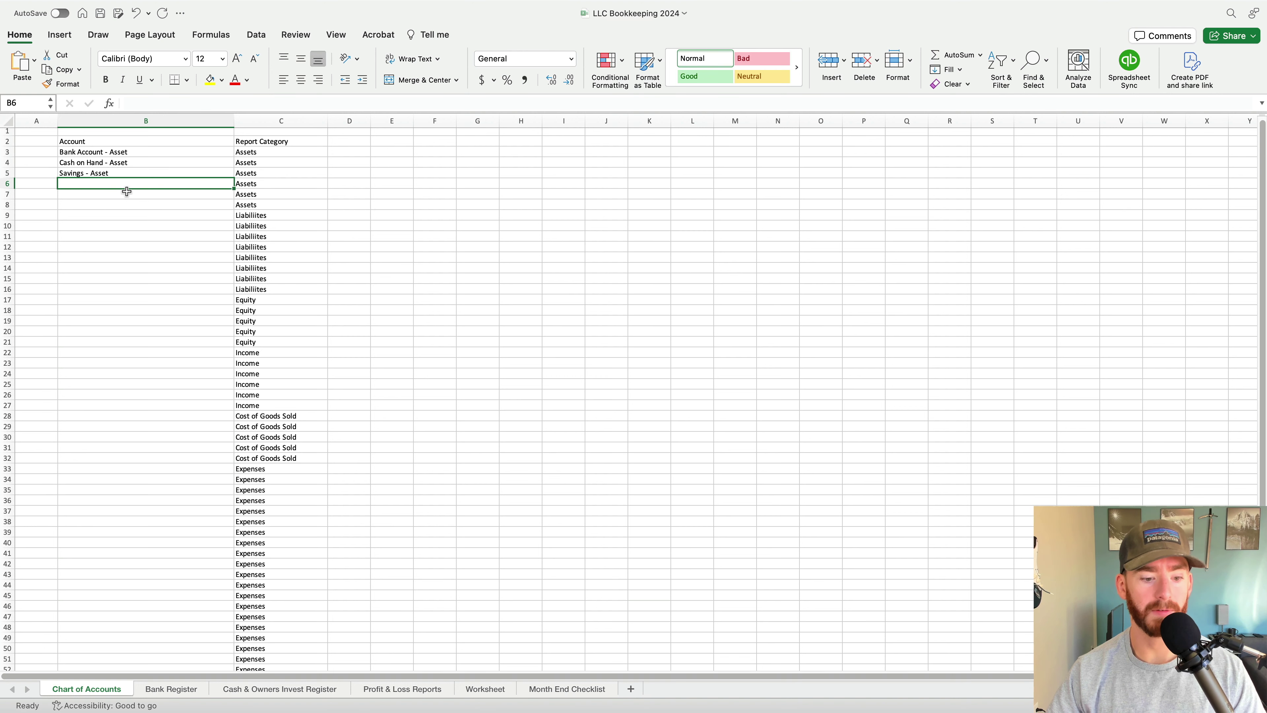
type("Fixed Assets")
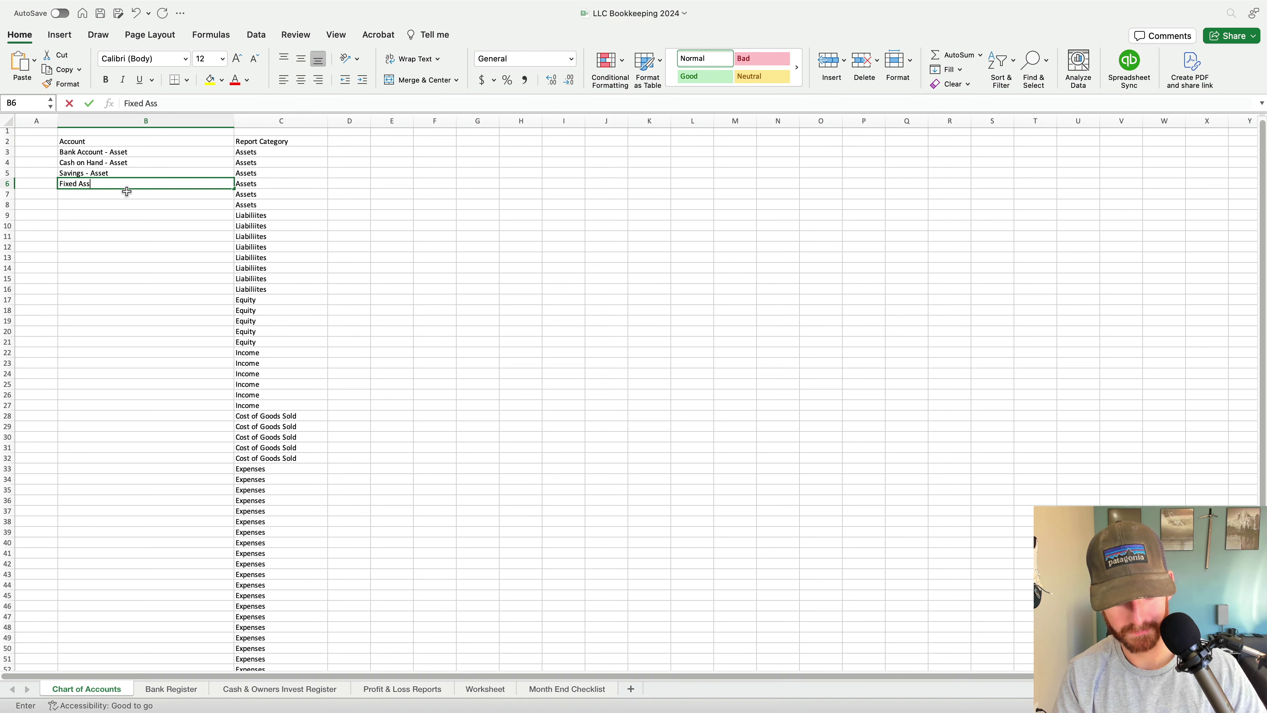
key("Return")
left_click(163, 183)
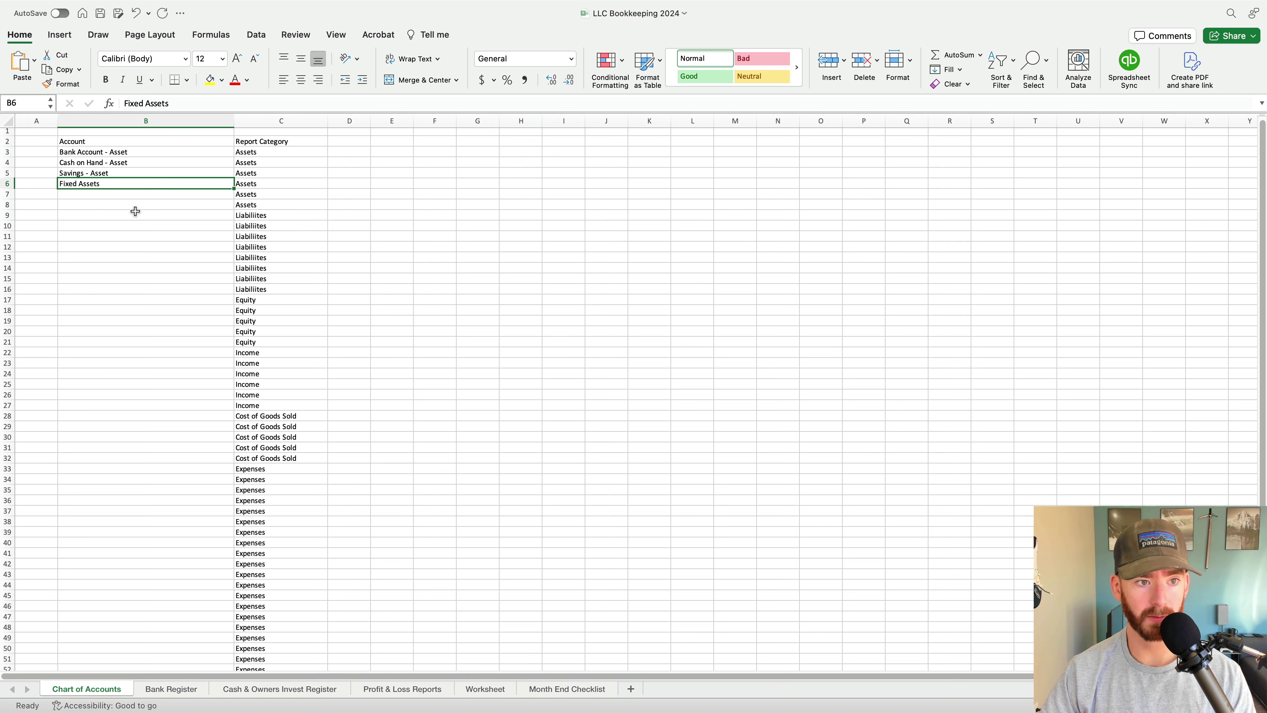
Enter "Credit Card - Liability" in cell B9, beside the first liabilities row
left_click(130, 212)
type("Credit Card")
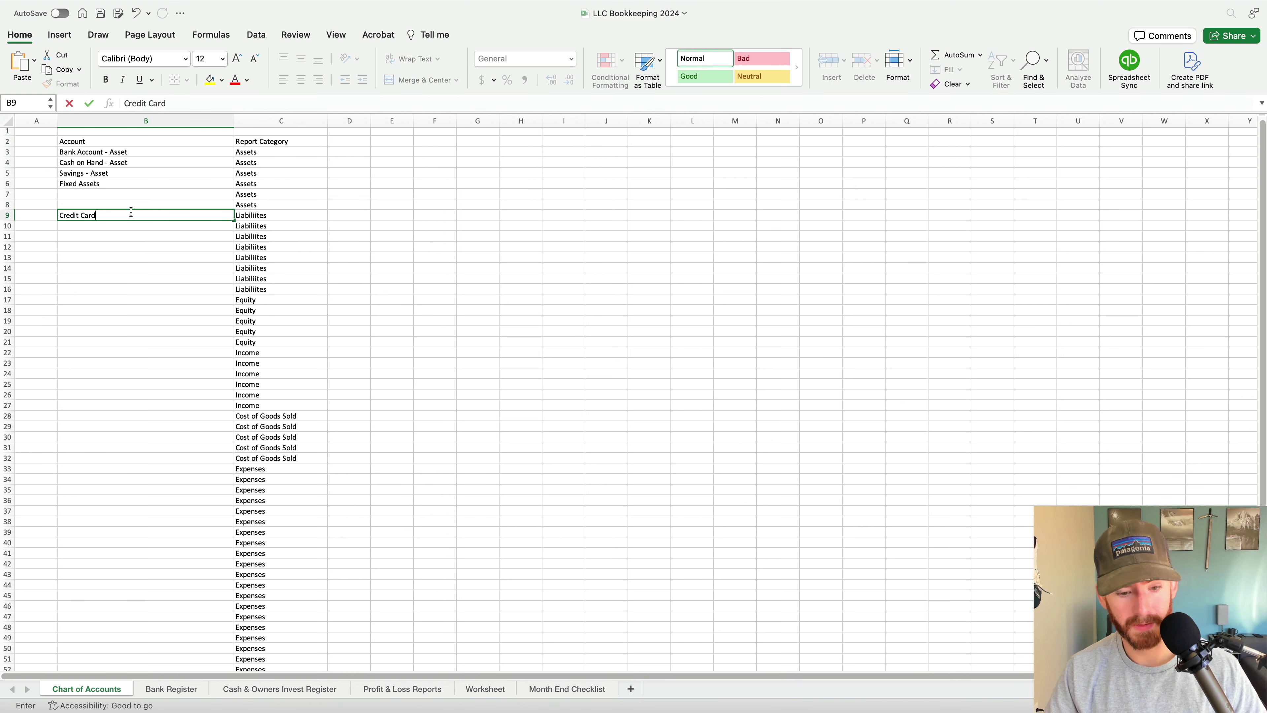
key("Return")
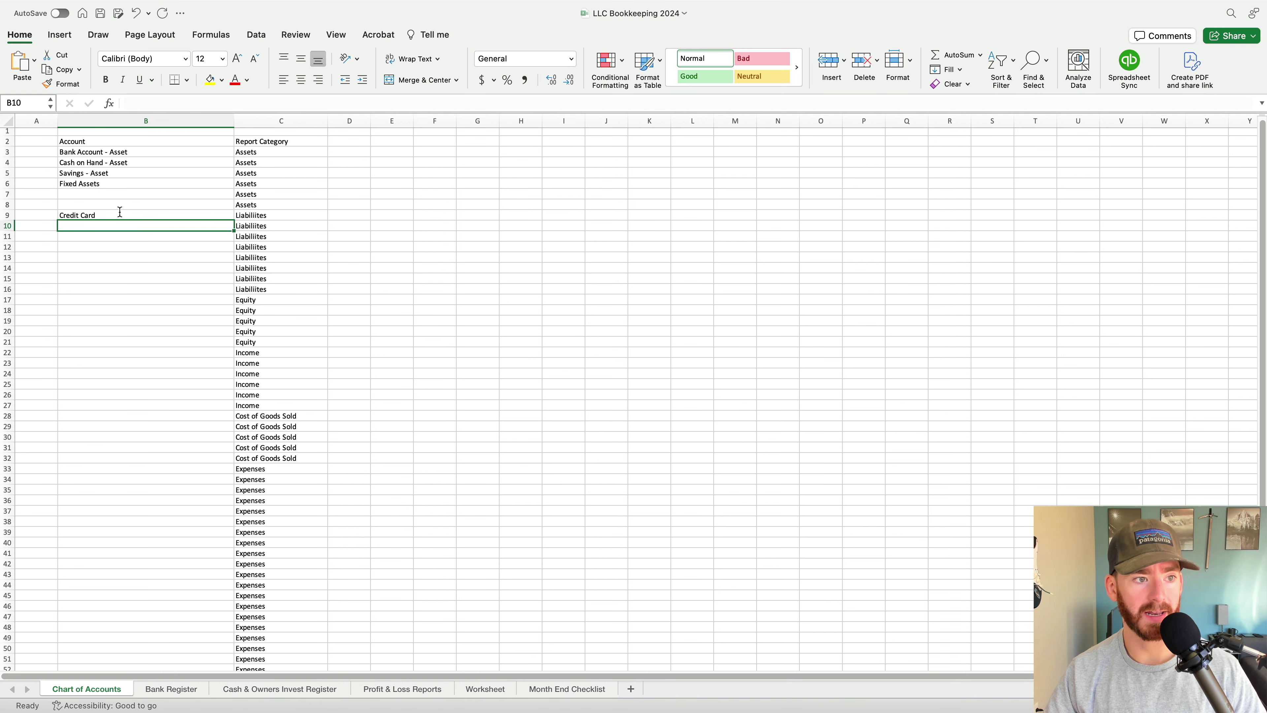
left_click(116, 209)
left_click(189, 103)
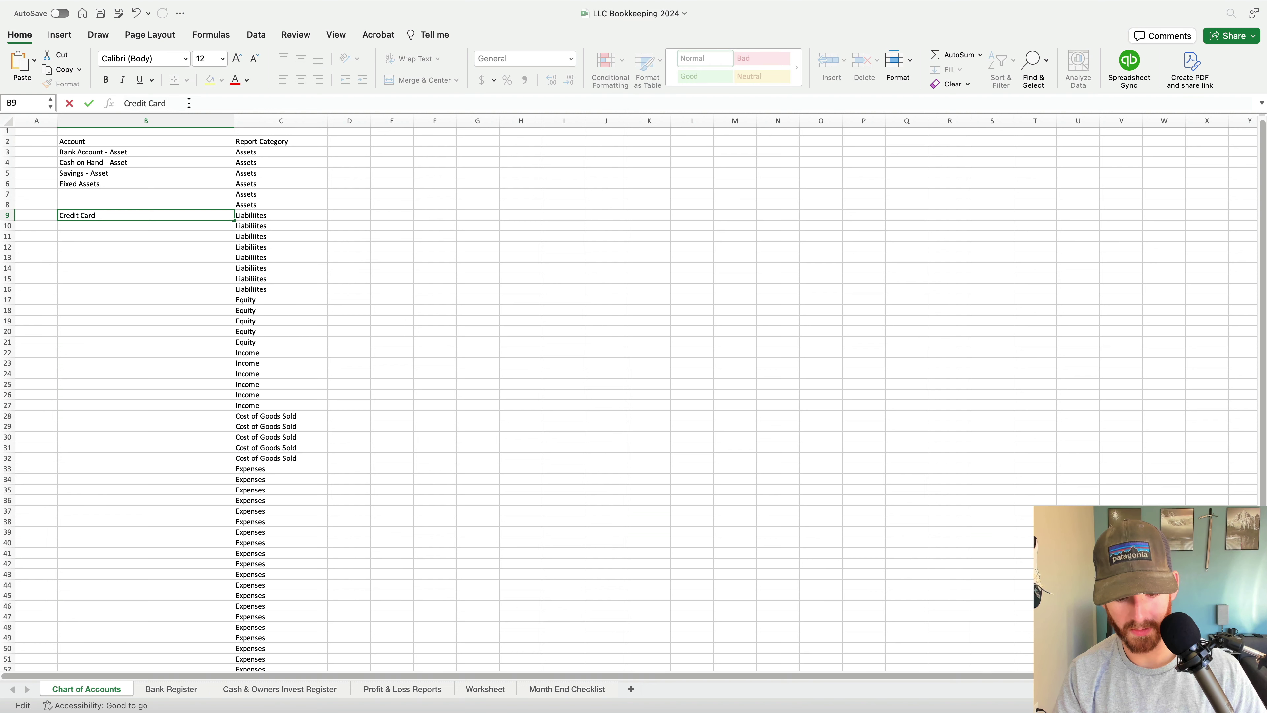
type("- Liability")
key("Return")
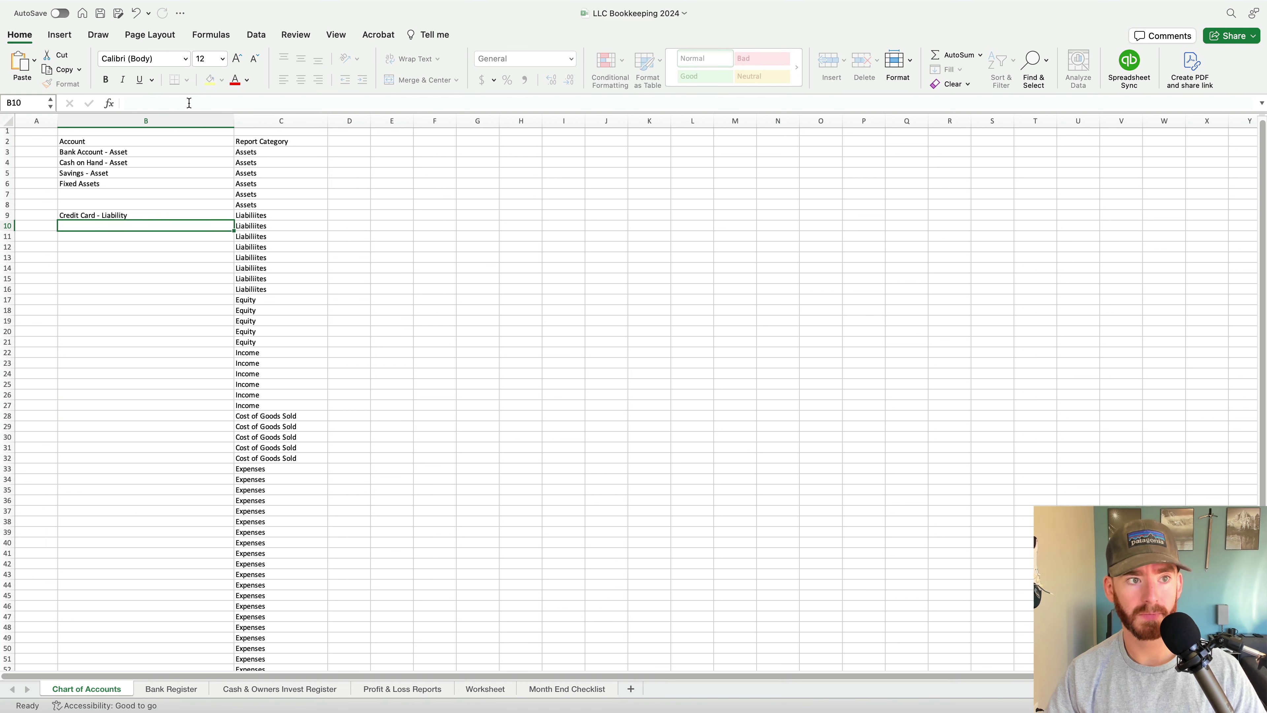
left_click(142, 214)
left_click(166, 103)
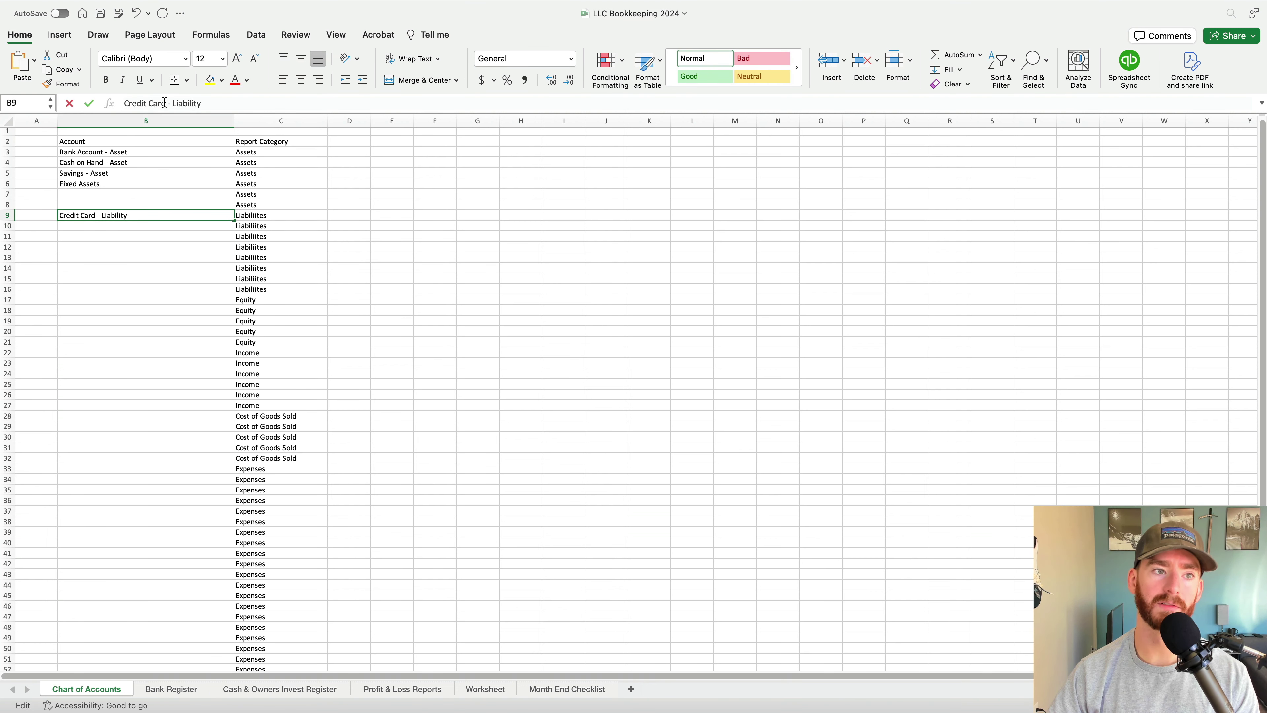
left_click(181, 296)
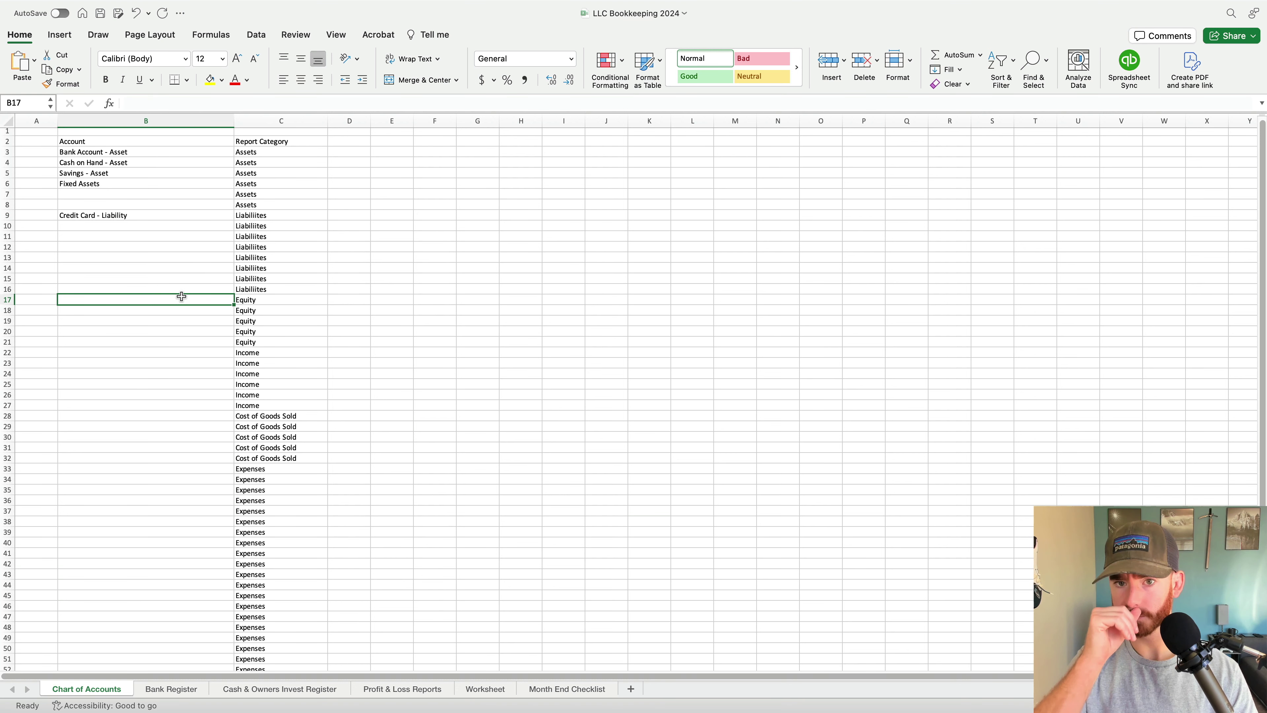
left_click(139, 213)
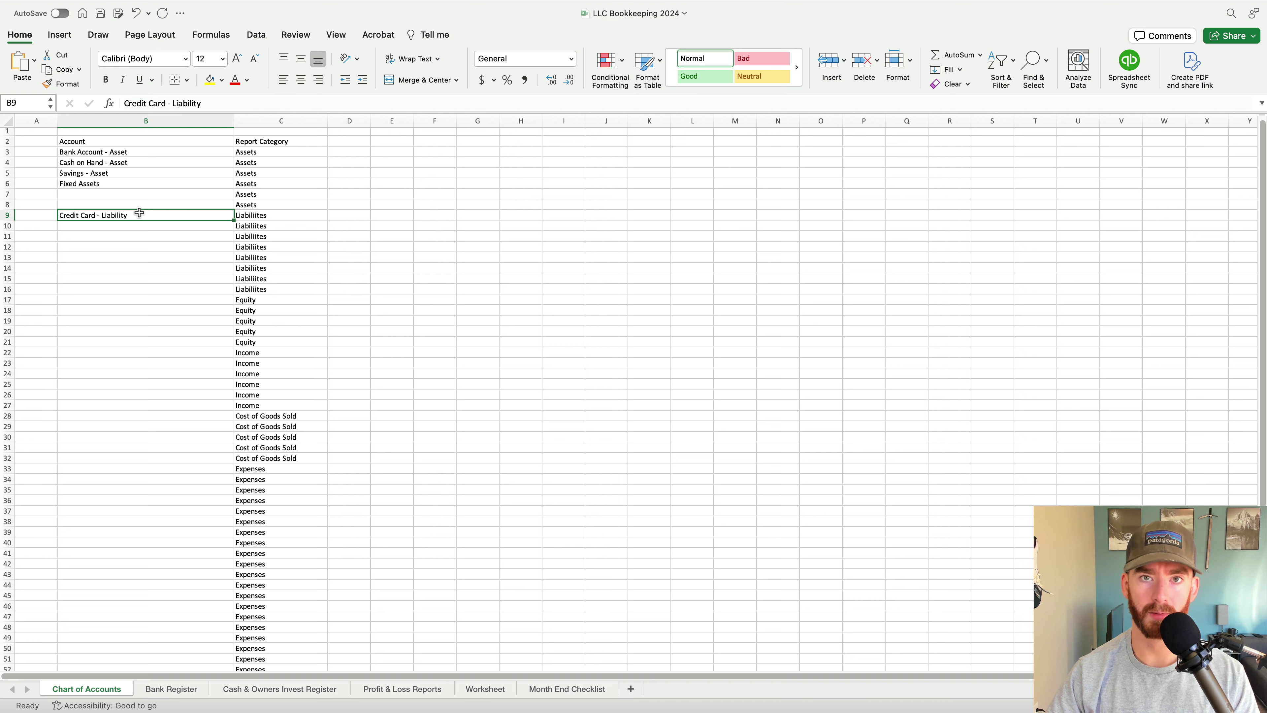
left_click(131, 298)
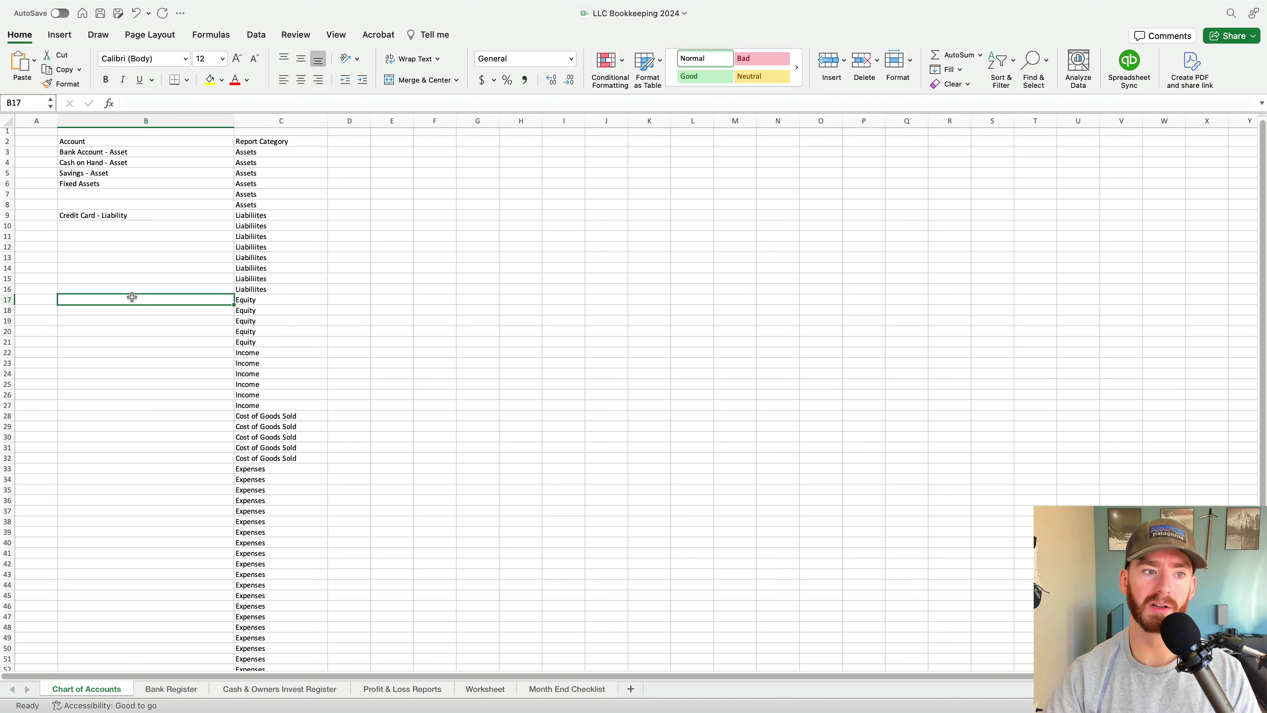
Enter the equity accounts "Owner's Investment - Equity" and "Owner's Pay & Personal Expenses - Equity" in cells B17 and B18
type("Owner")
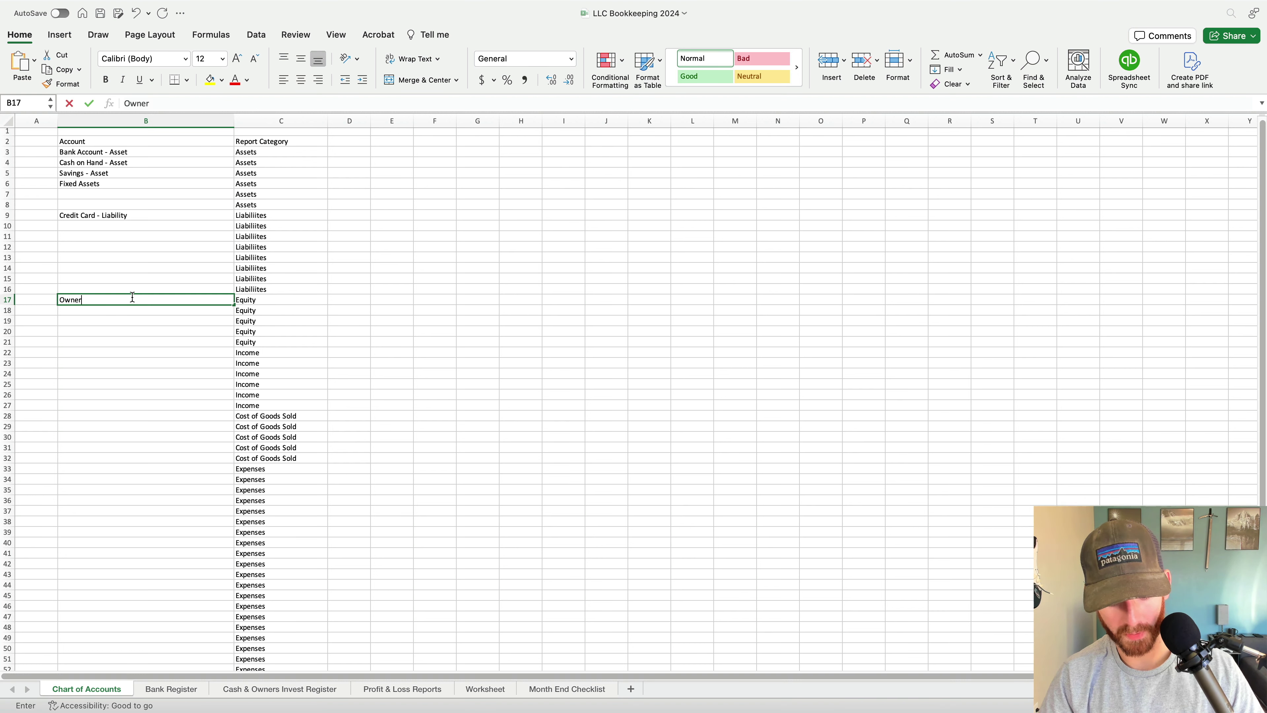
type("'s Investment - Equity")
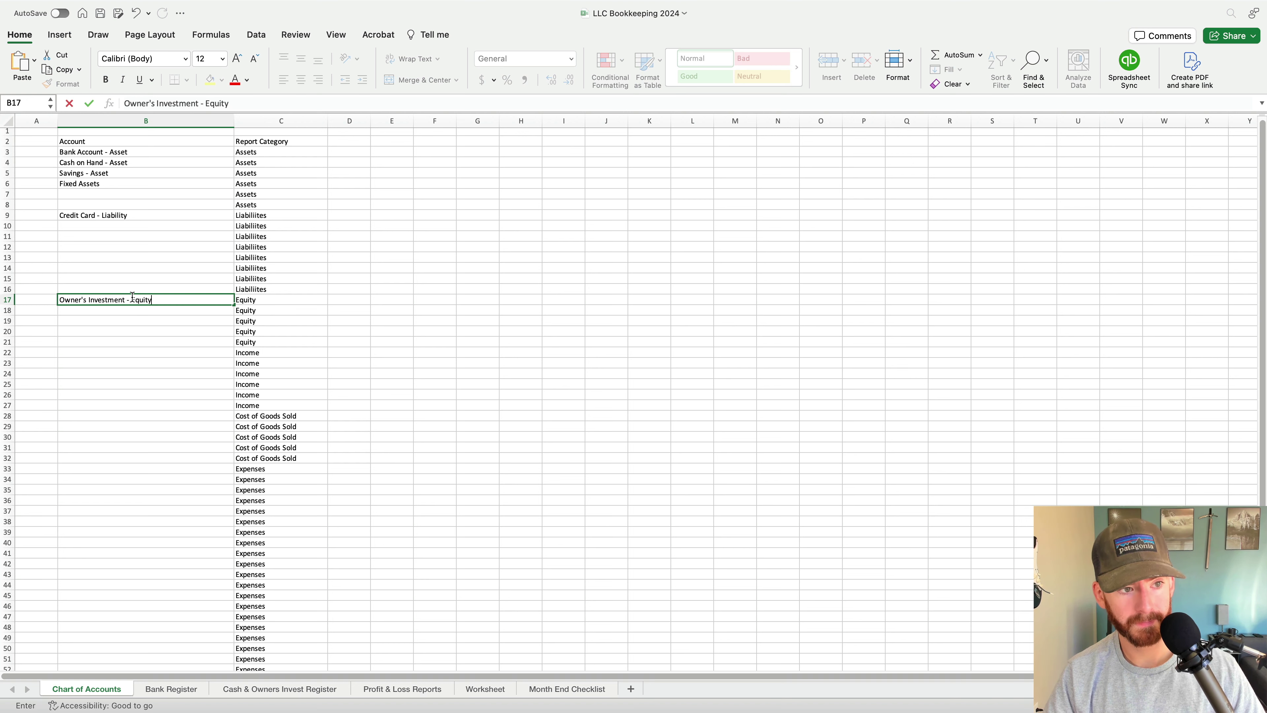
key("Return")
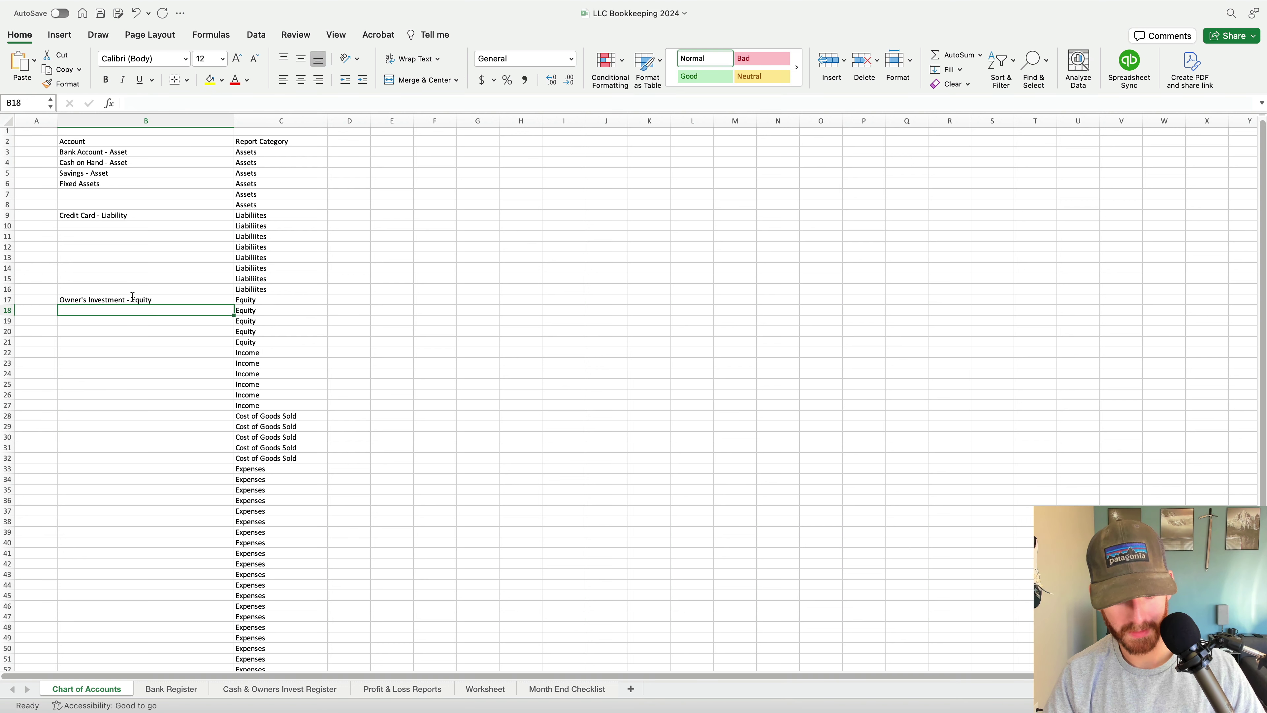
type("Owner's Pay & Personal")
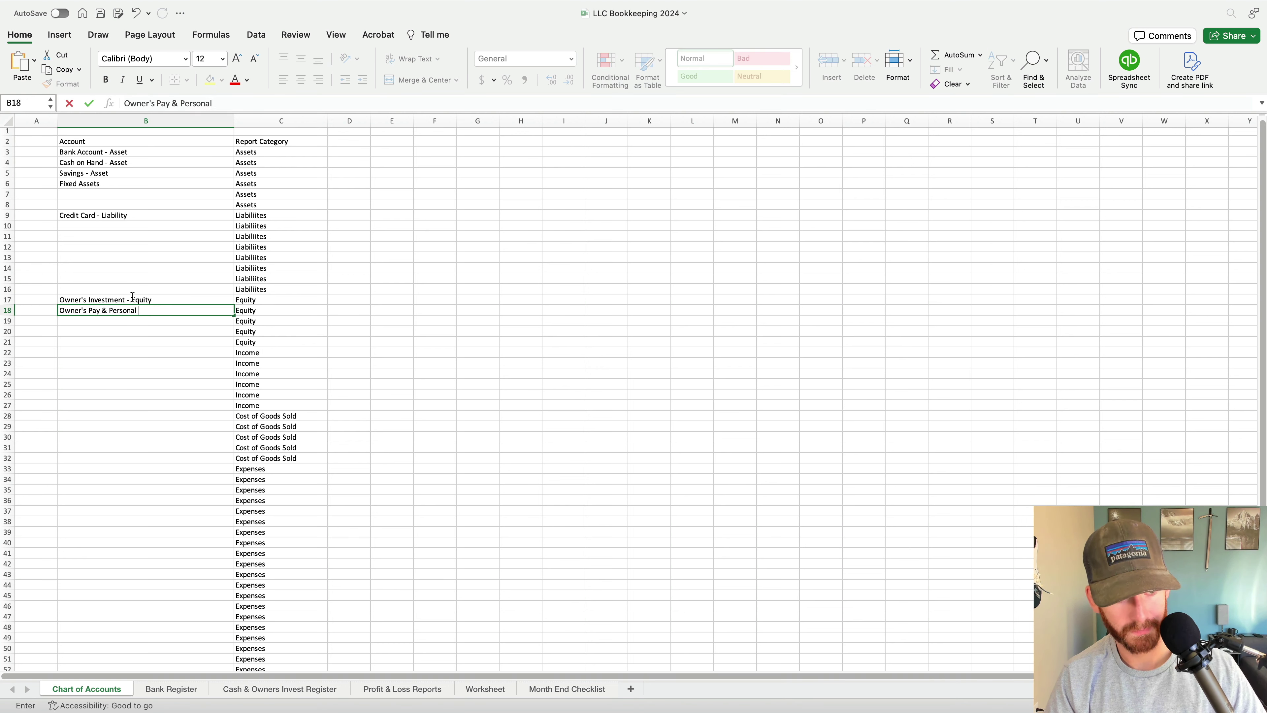
type(" Exoe")
key("BackSpace")
type("penses -")
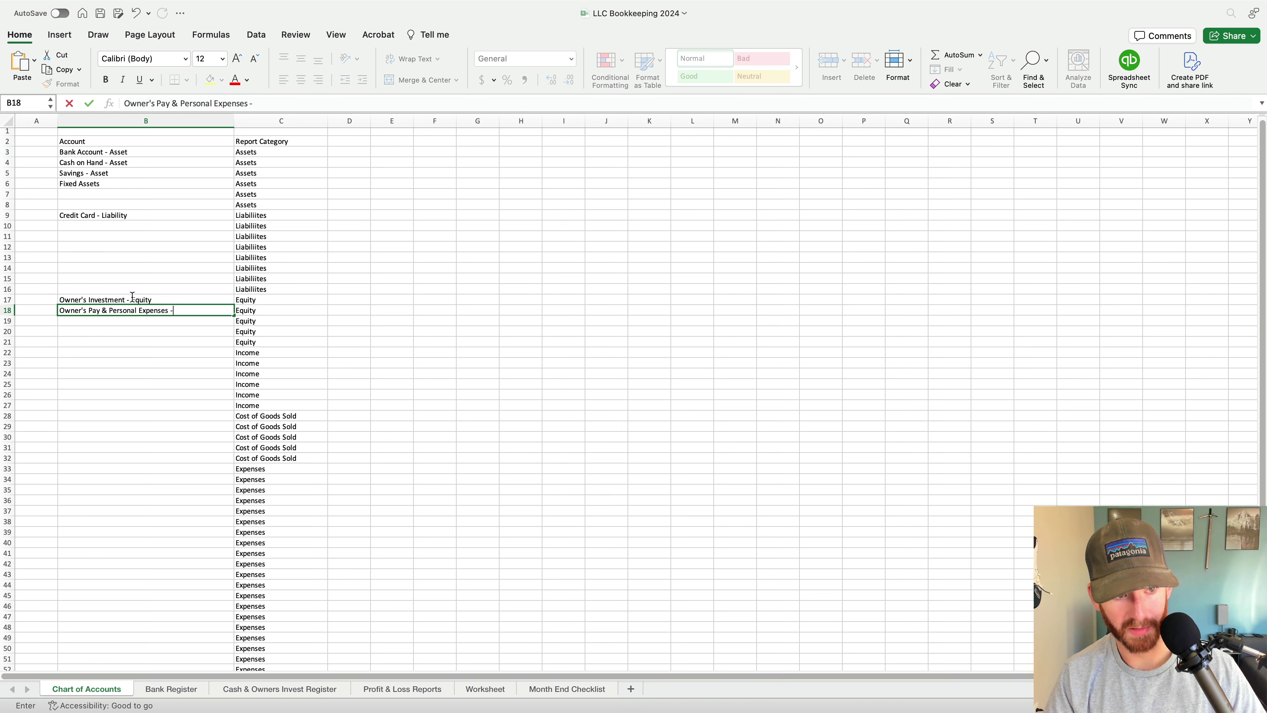
type(" Equity")
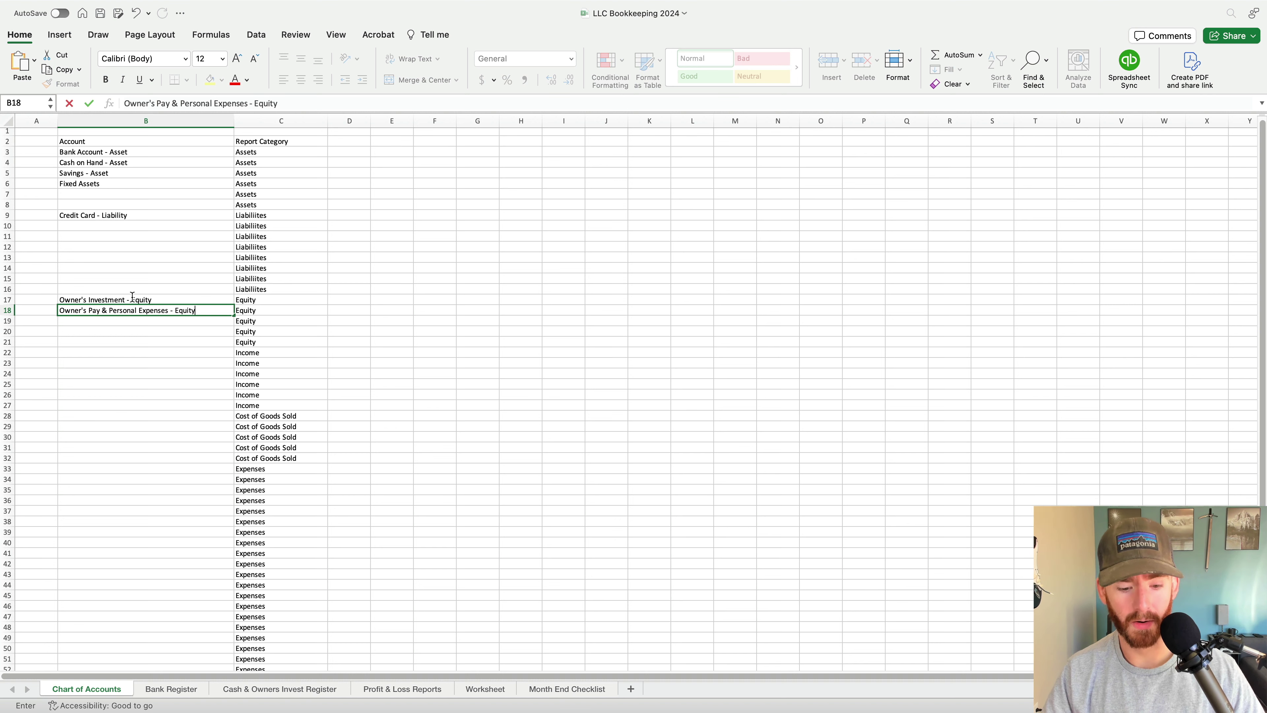
key("Return")
key("Up")
key("Up")
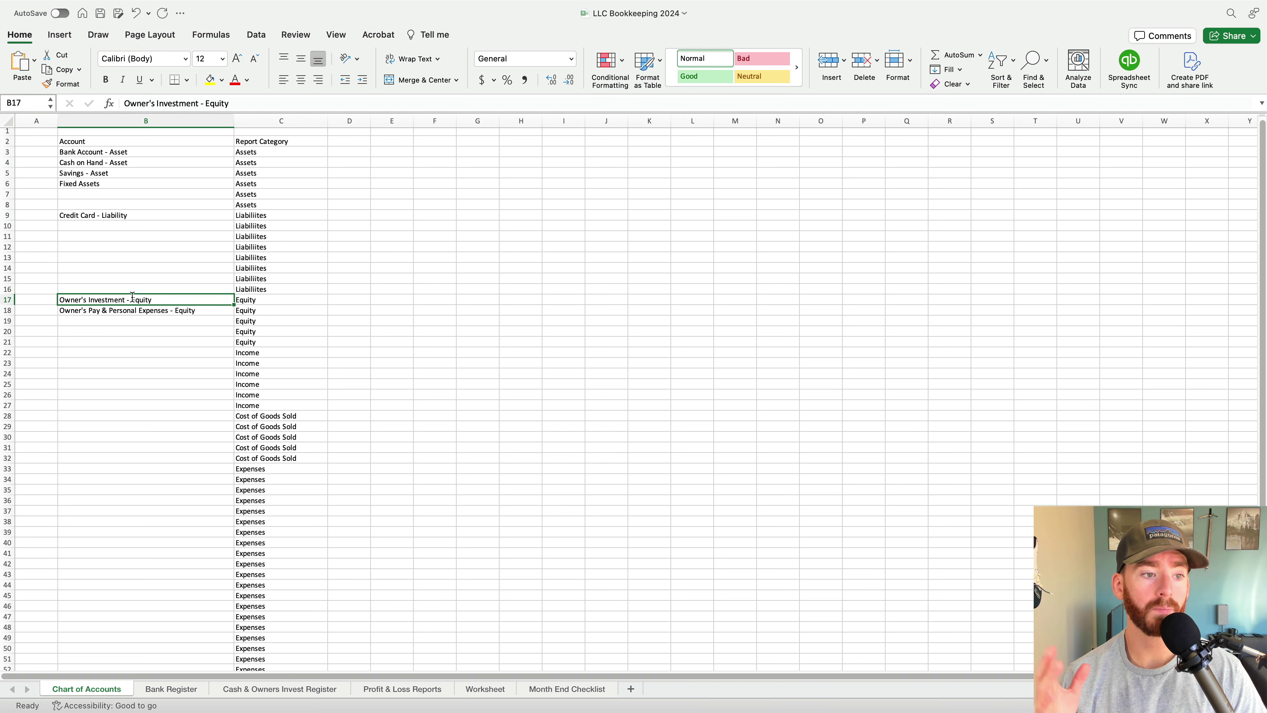
Enter the income accounts "Sales" and "Returns" in cells B23 and B24
key("Down")
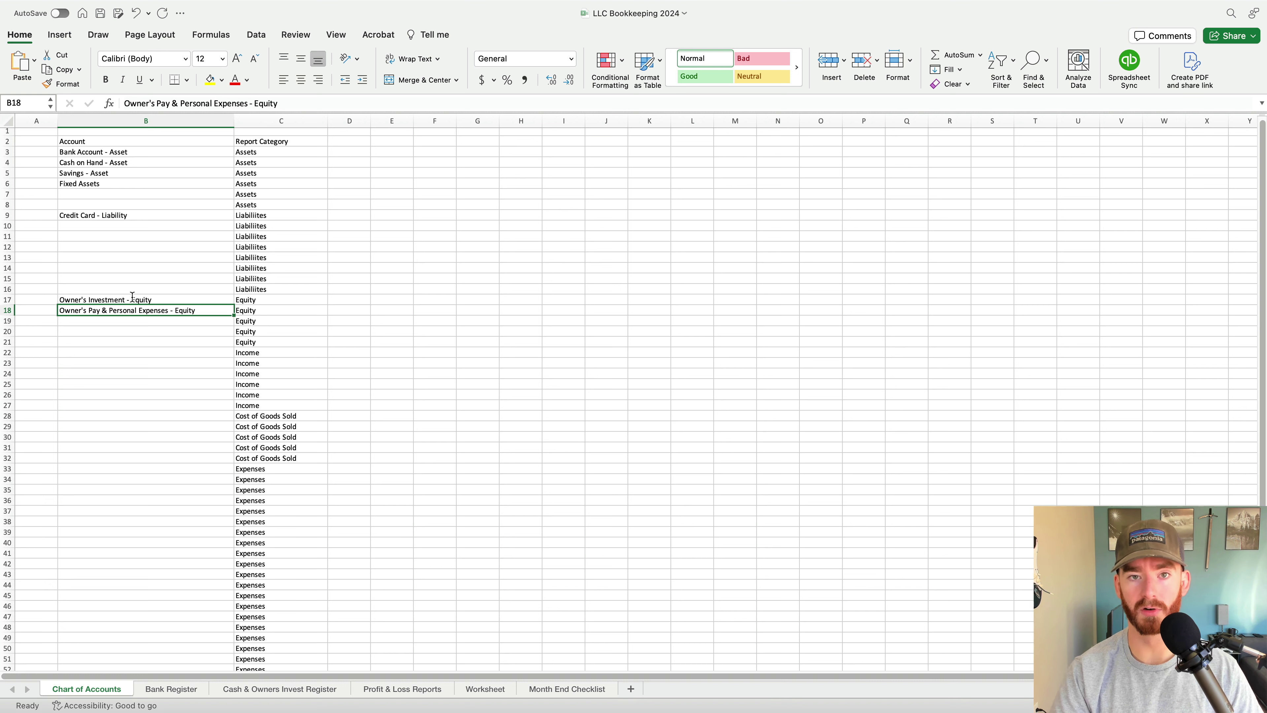
key("Down")
key("Down")
key("Down")
key("Down")
key("Down")
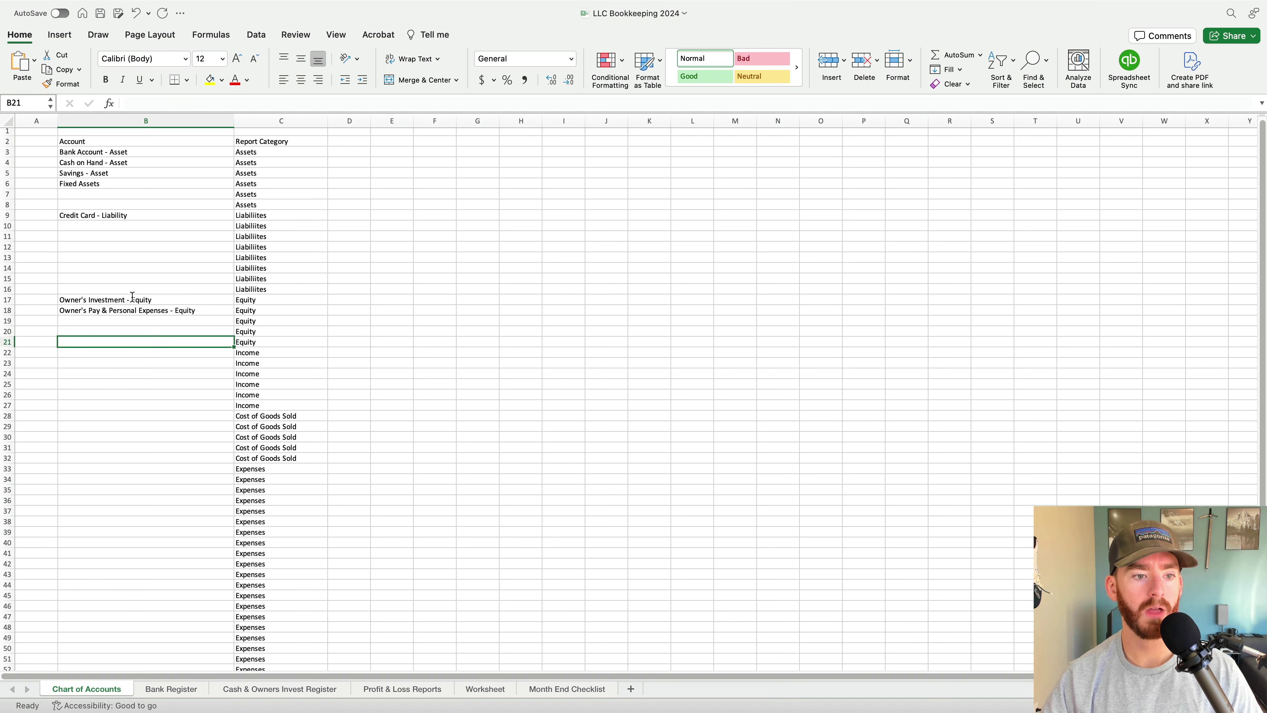
type("Sales")
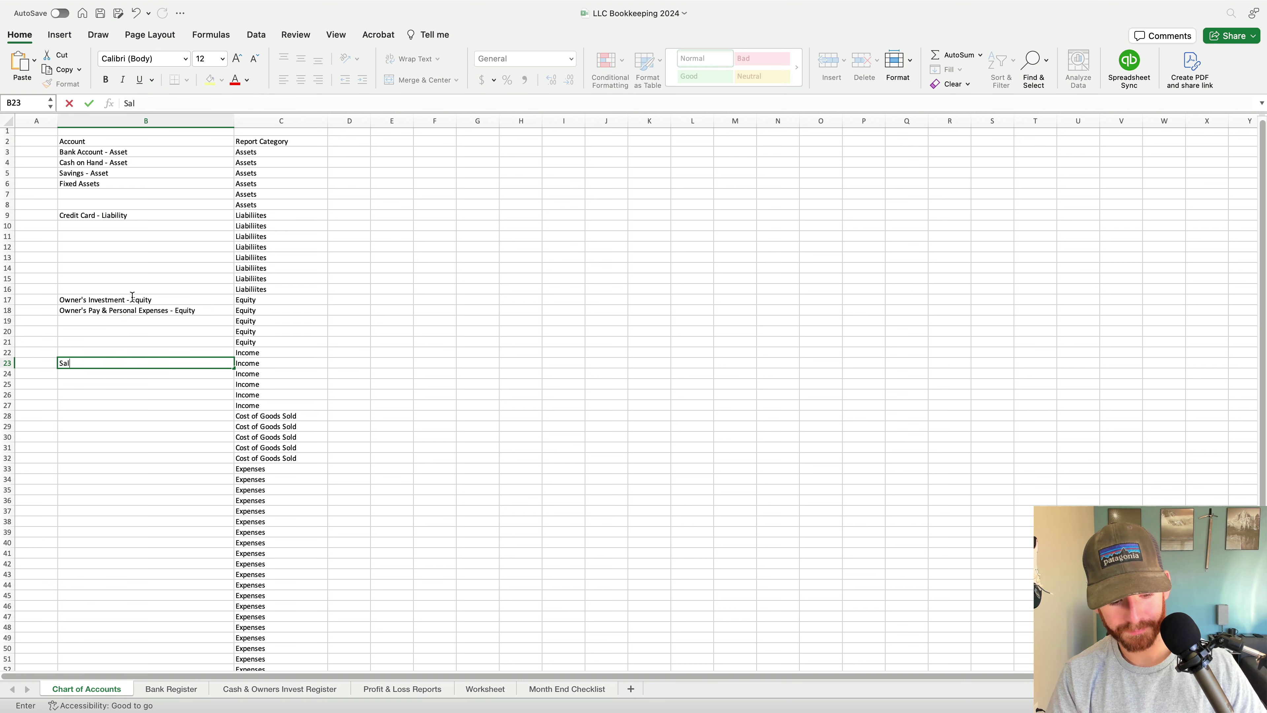
key("Return")
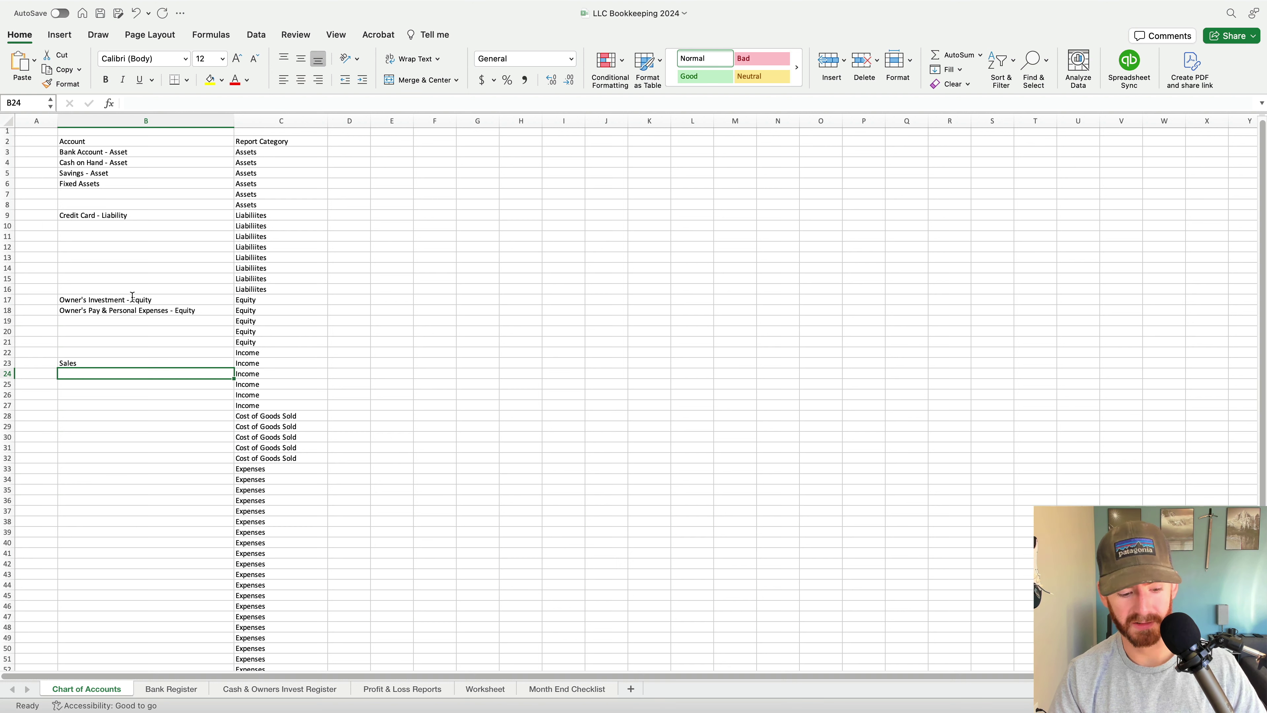
type("Re")
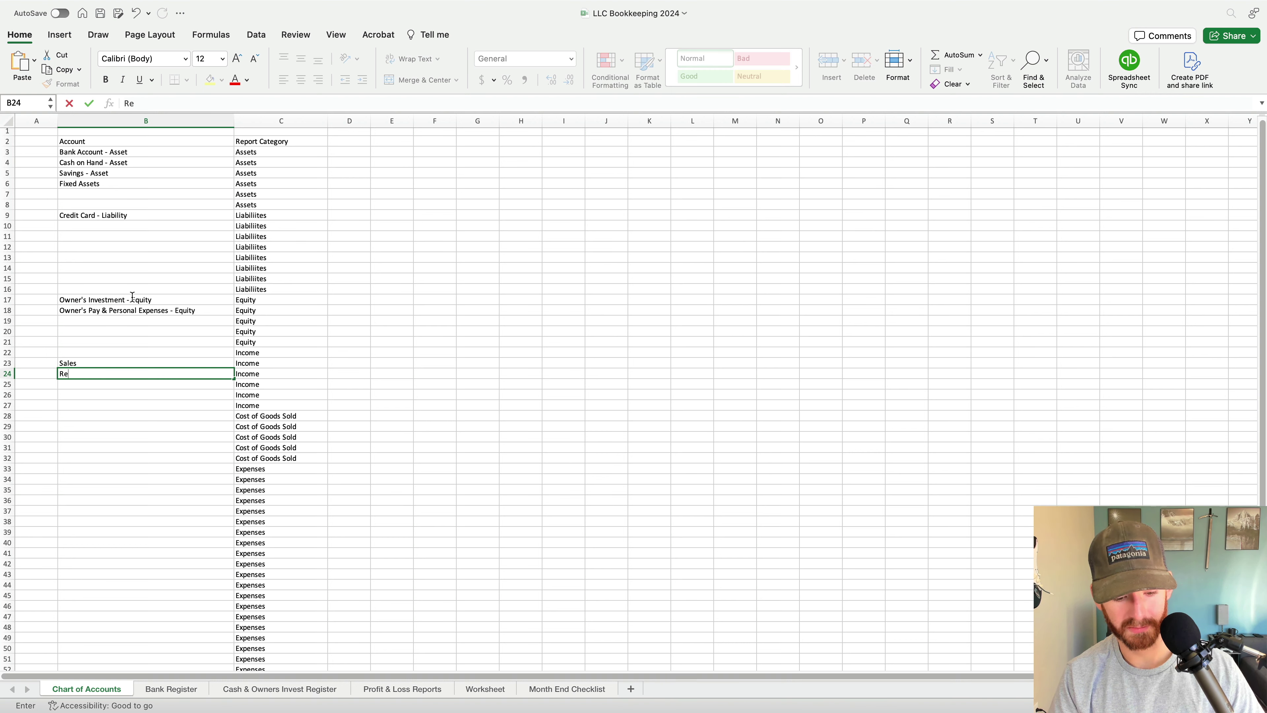
type("turns")
key("Return")
key("Up")
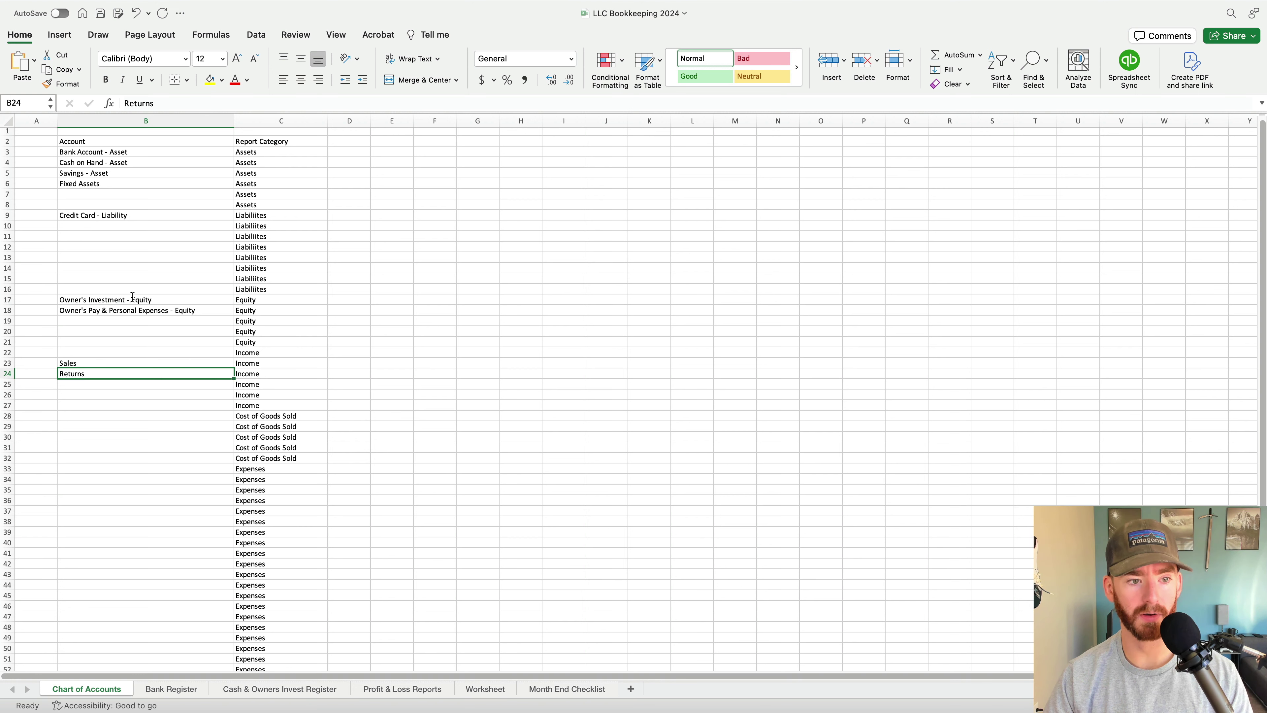
key("Up")
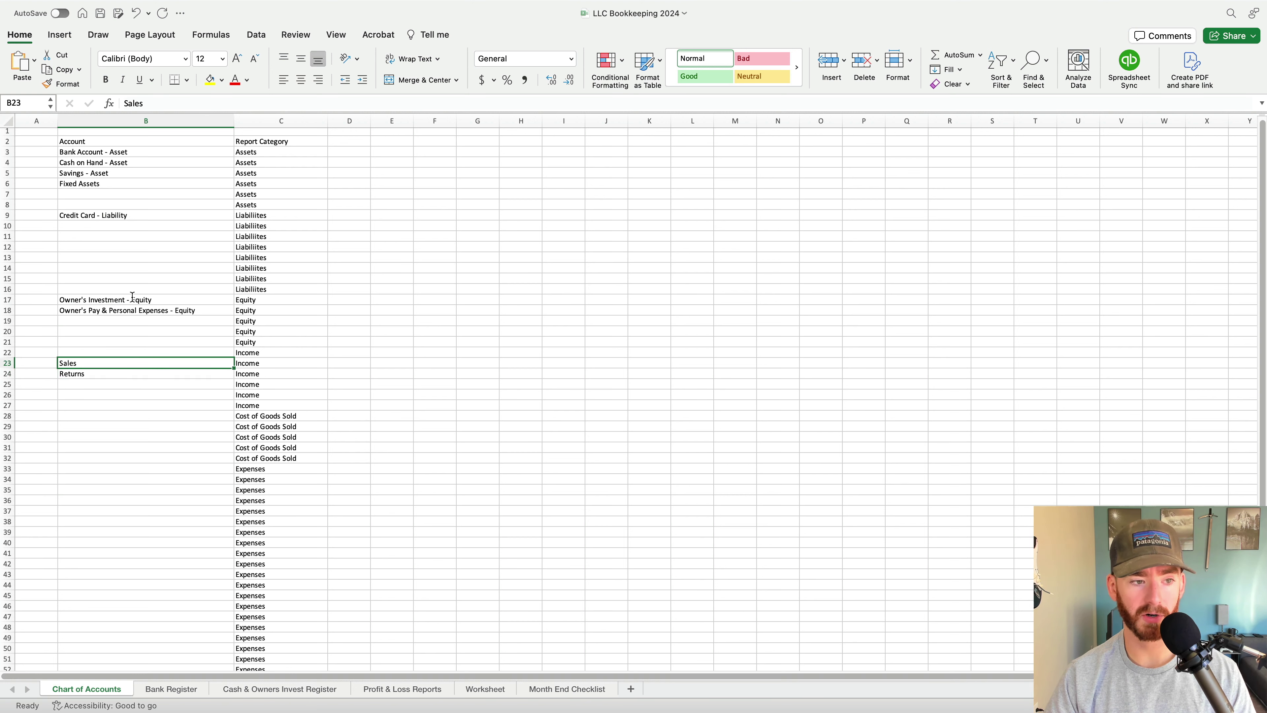
key("Down")
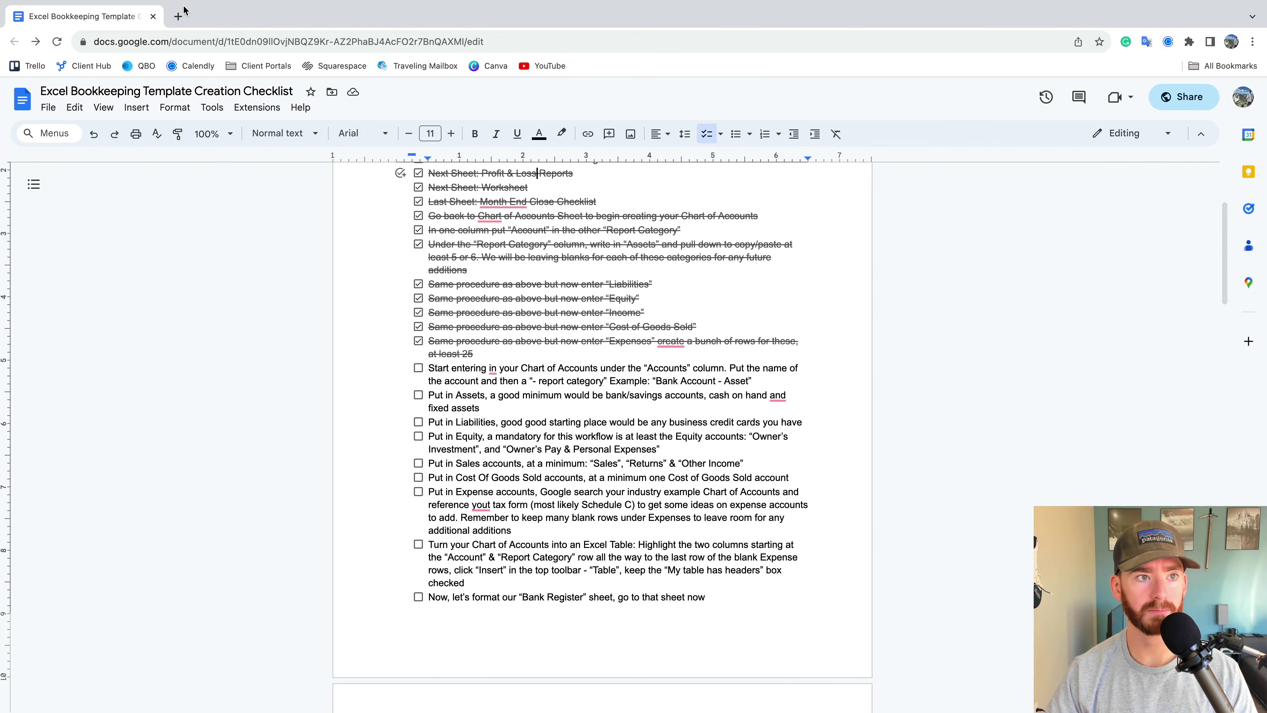
Search Google Images for "schedule c" in a new browser tab, view the Investopedia form image, and return to the LLC Bookkeeping 2024 workbook
left_click(179, 16)
type("schedule c")
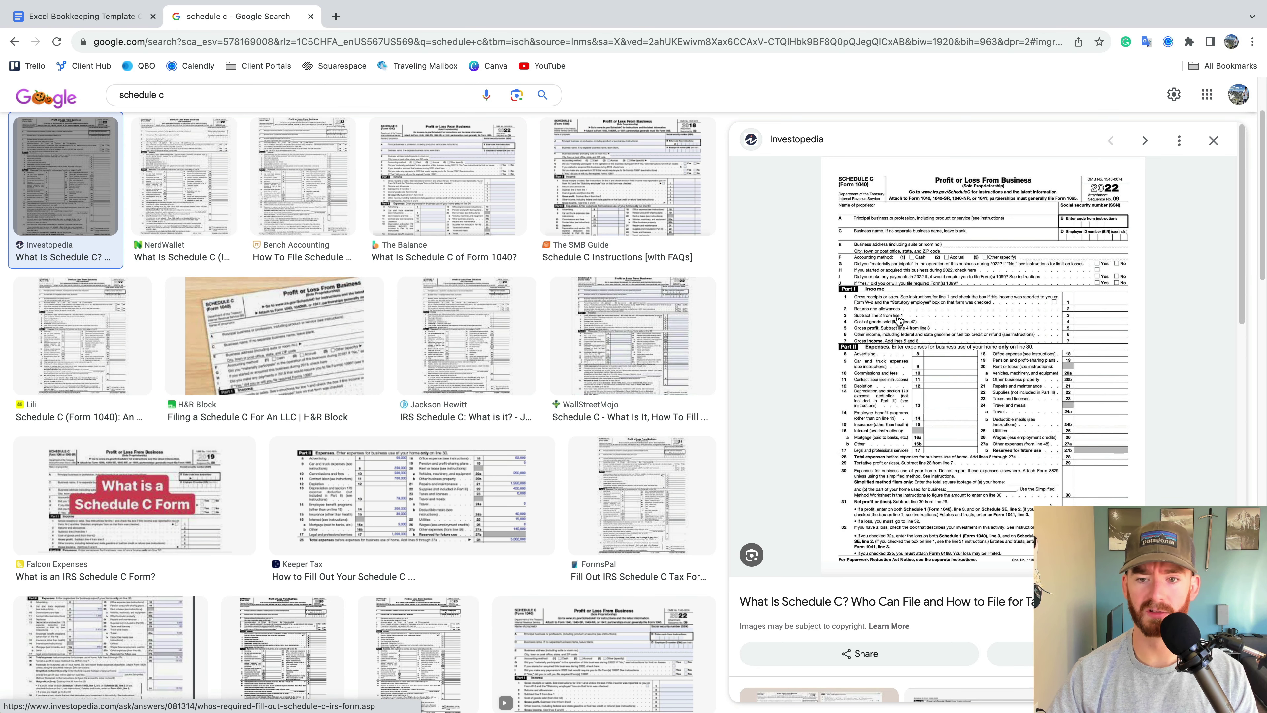
key("ctrl+Left")
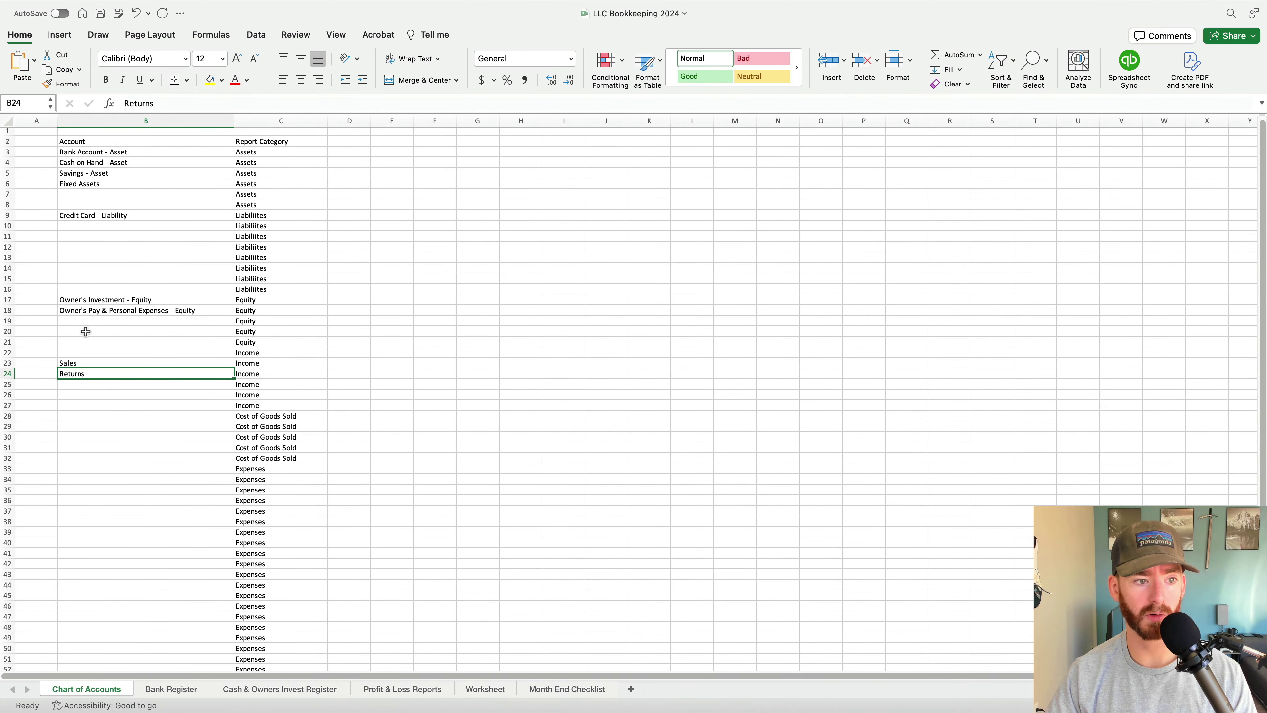
Enter the account "Cost of Goods Sold" in cell B28, beside the first Cost of Goods Sold category row
key("Down")
key("Down")
key("Down")
key("Down")
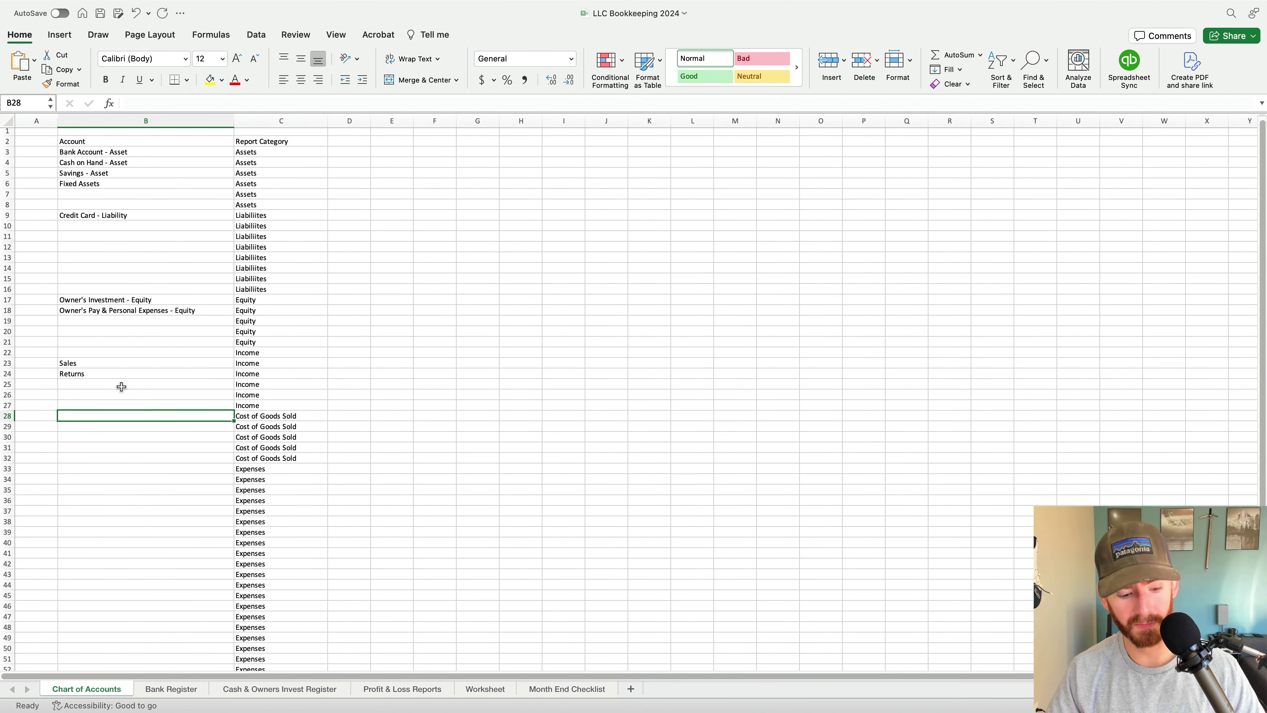
type("Cost of Go")
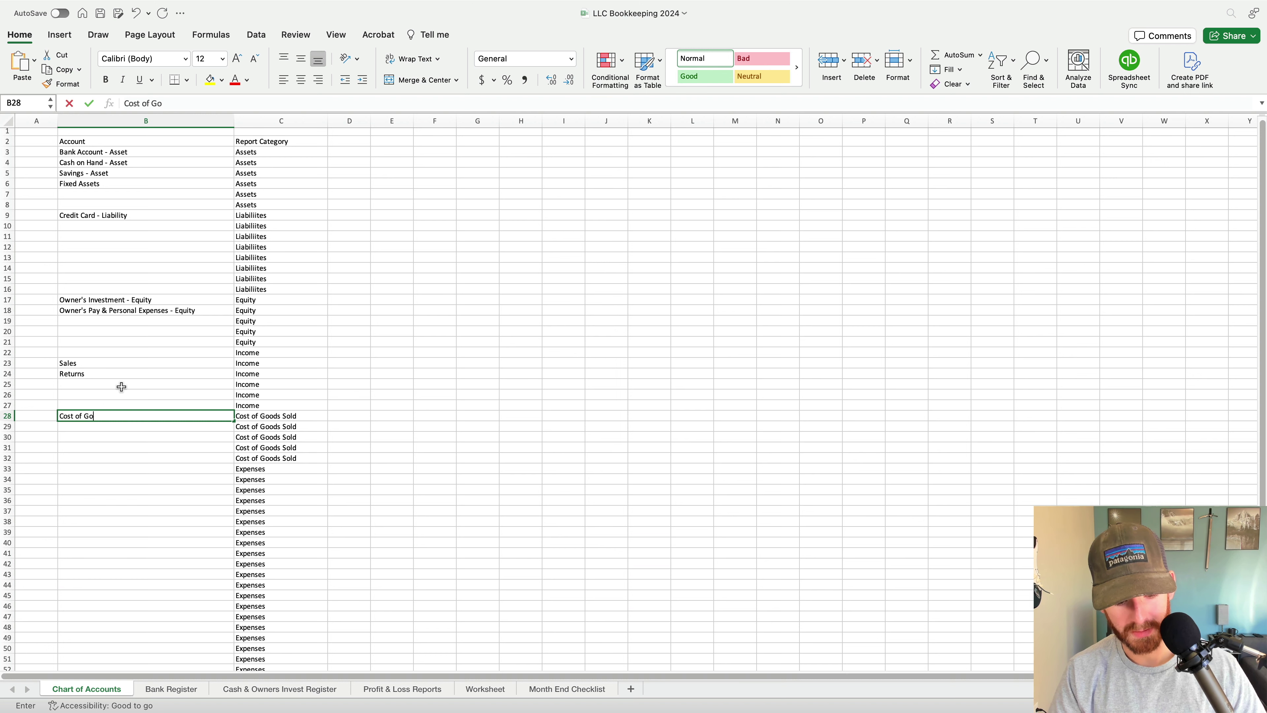
type("ods Sold")
key("Return")
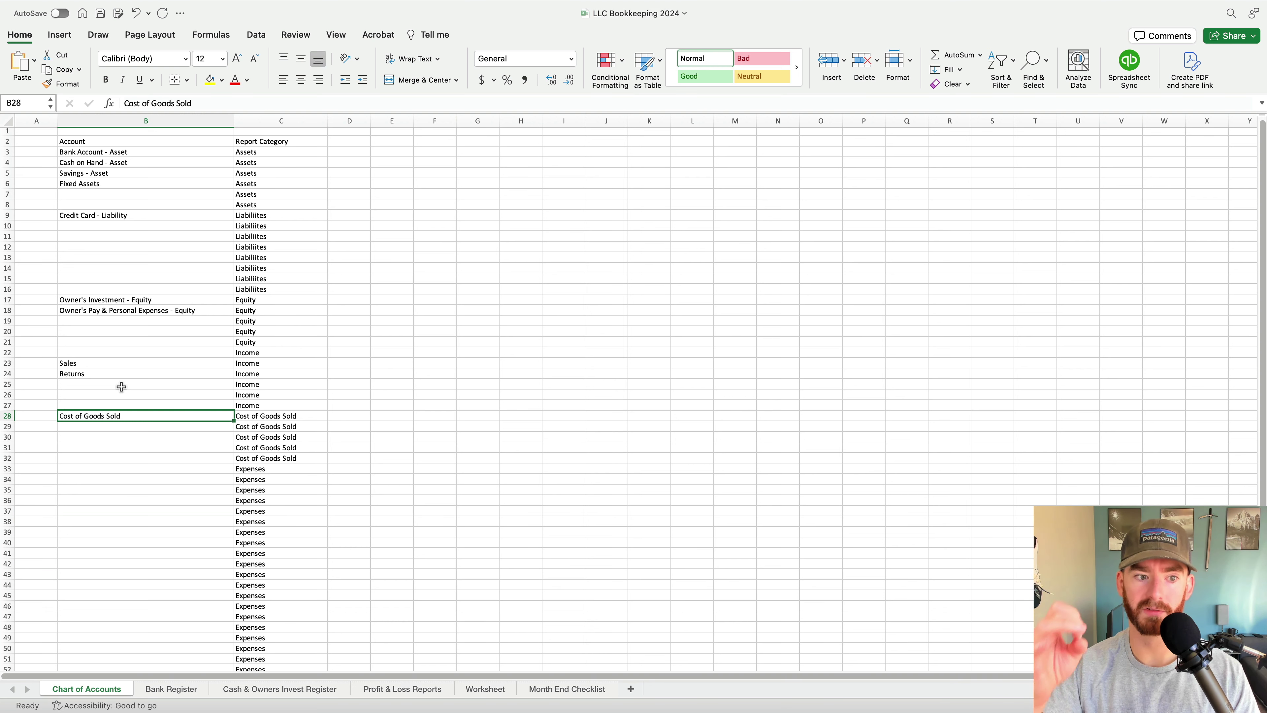
Extend the "Expenses" report category from cell C55 down to C59, and select B33 beside the first expense row
key("Down")
key("Down")
key("Down")
key("Down")
key("Down")
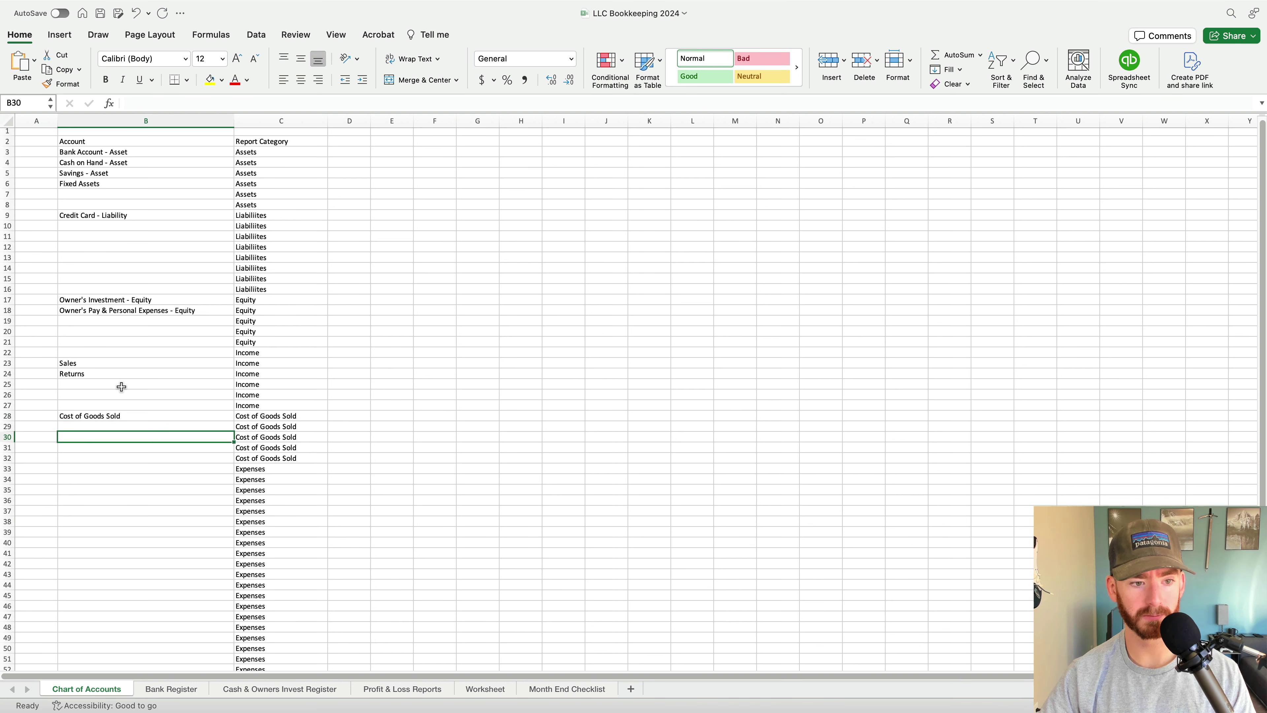
scroll(121, 387, "down", 3)
scroll(121, 387, "down", 3)
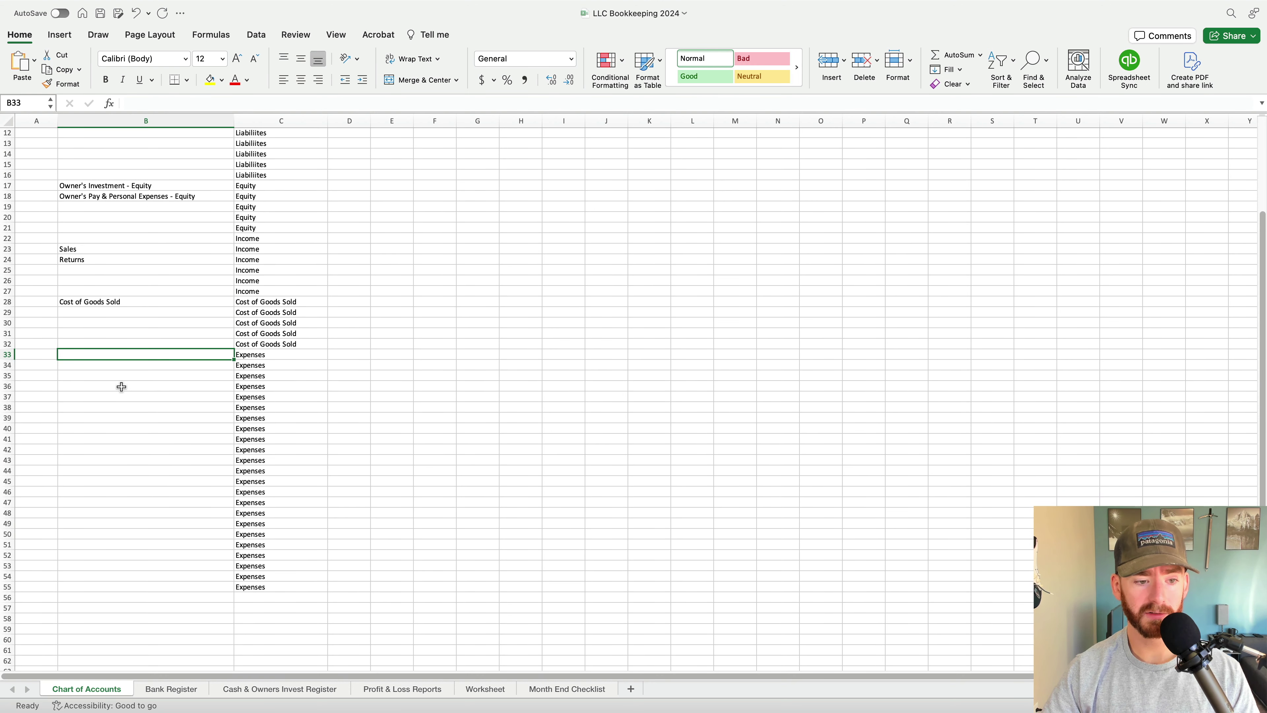
left_click(265, 582)
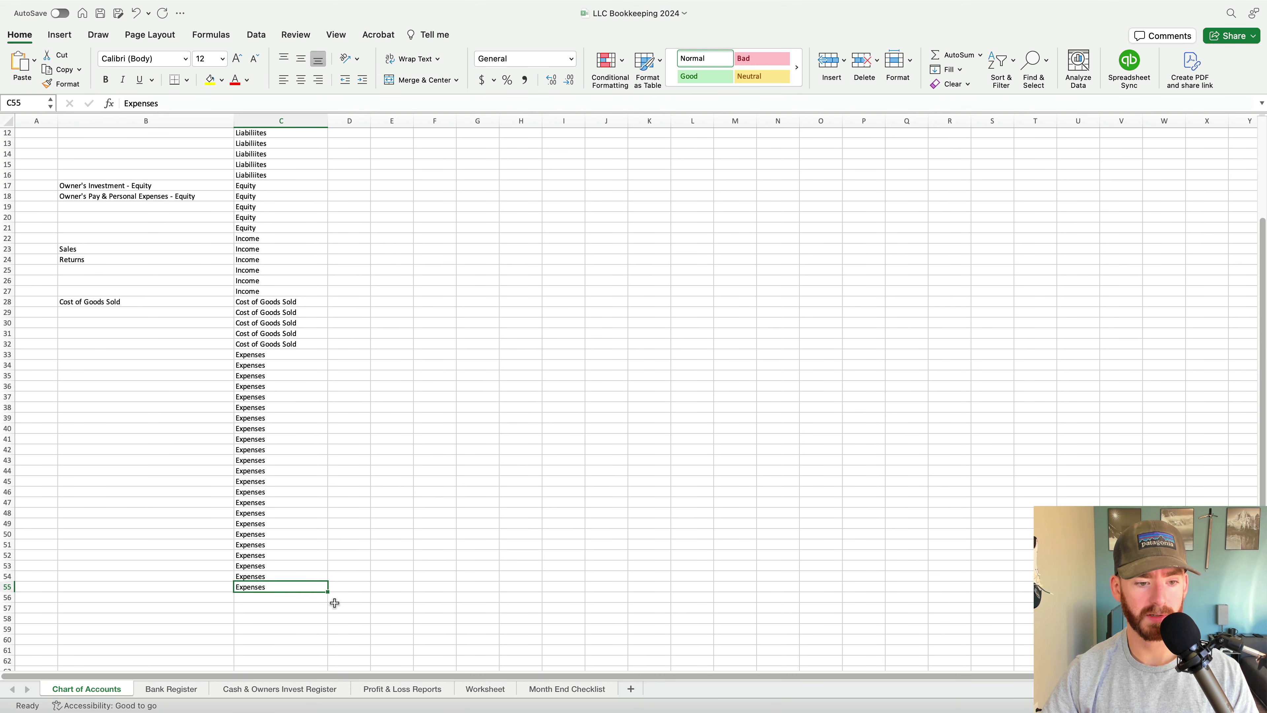
left_click_drag(328, 592, 329, 633)
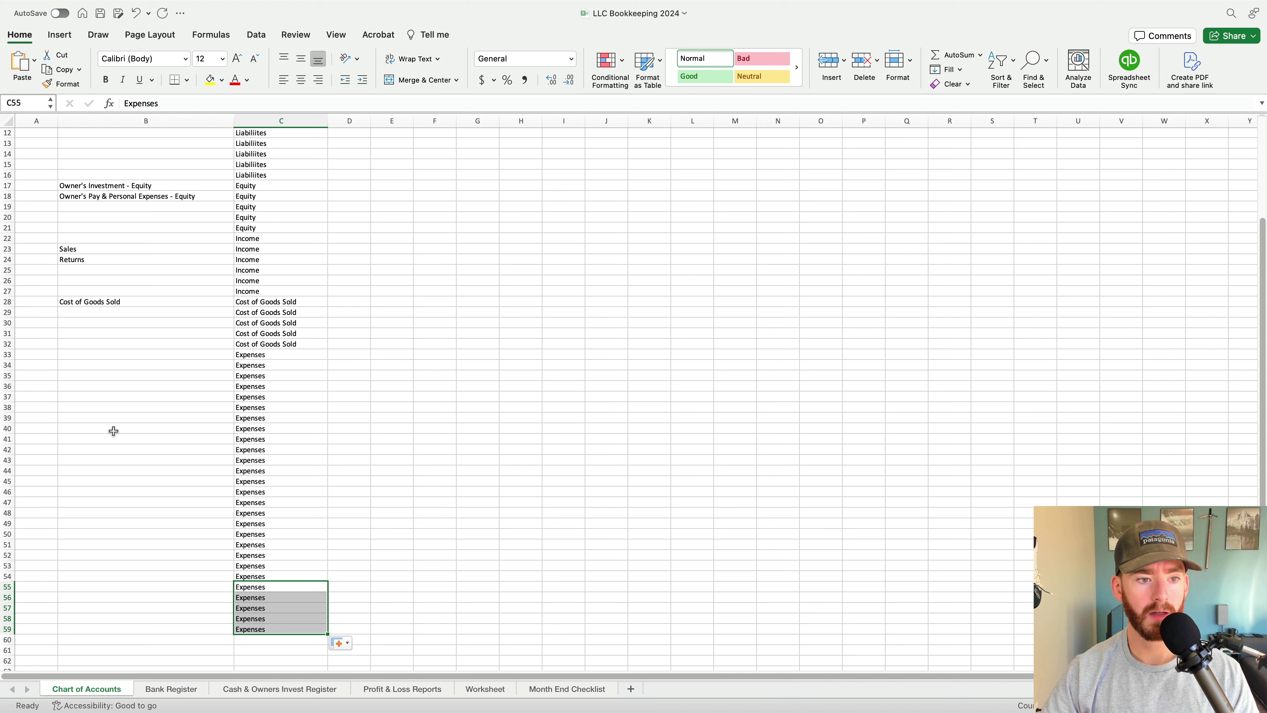
left_click(146, 356)
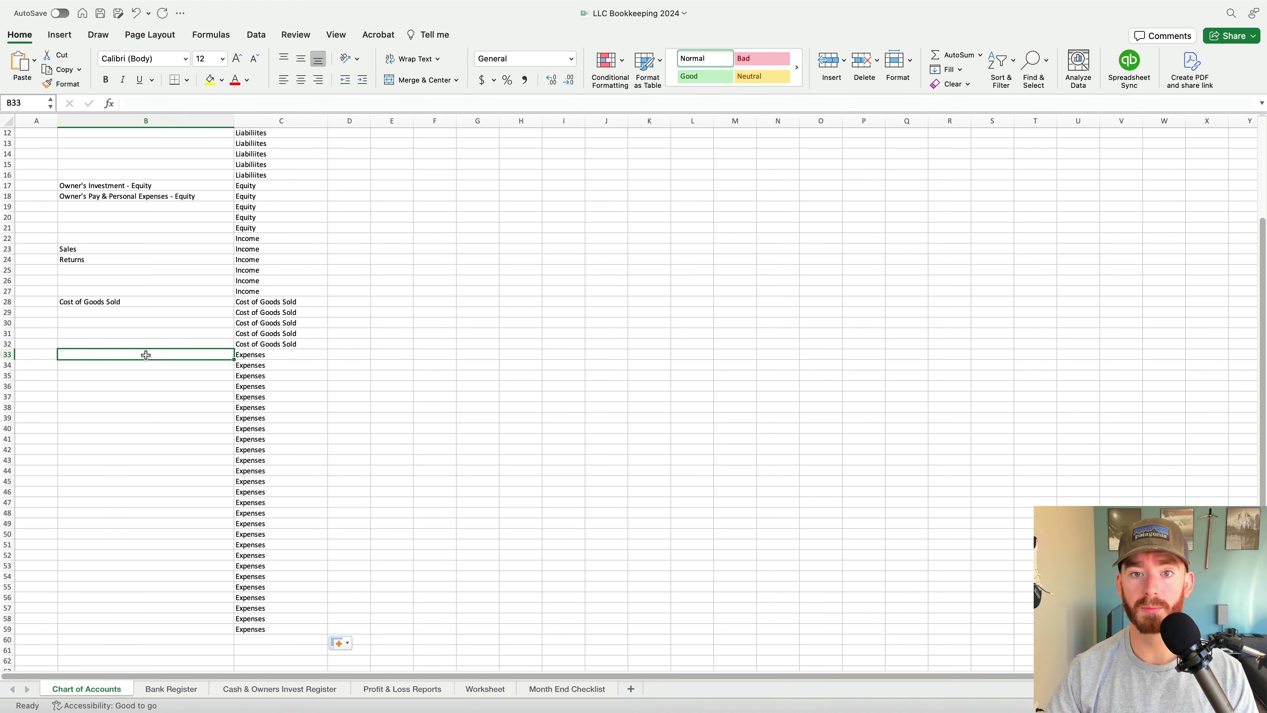
Switch to the browser and examine the expense lines on the Schedule C form for account ideas
key("ctrl+Right")
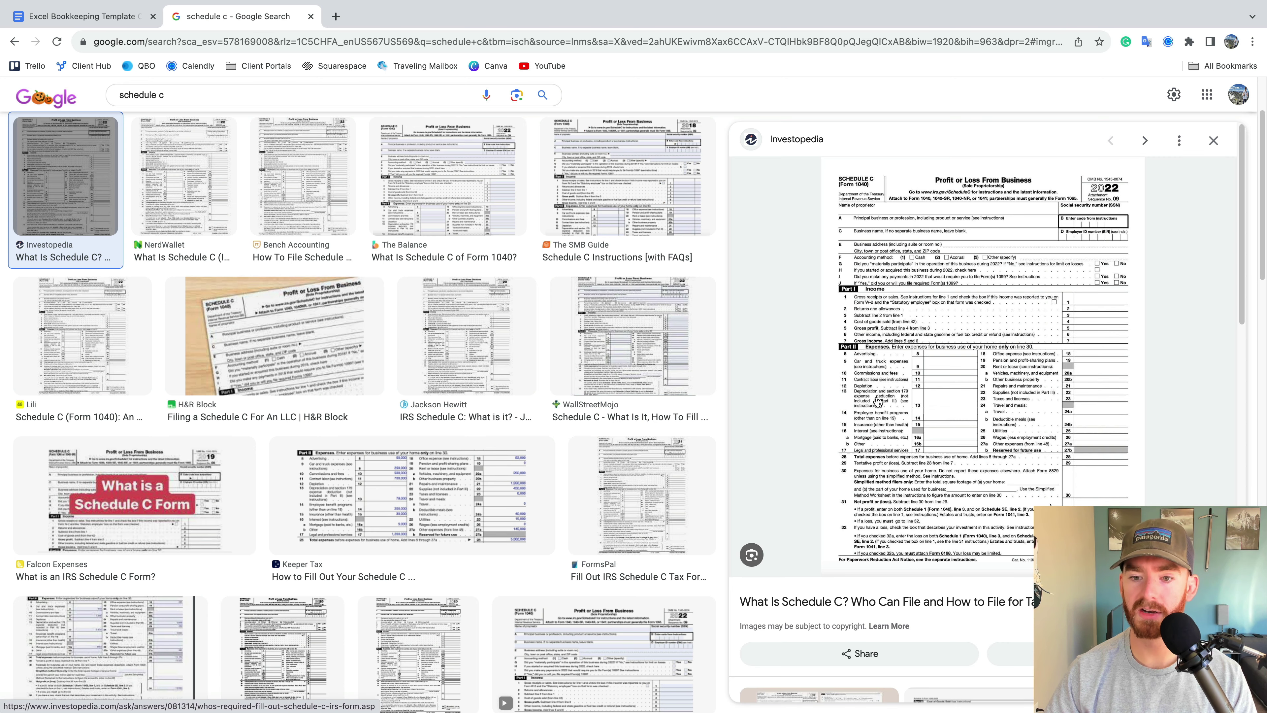
left_click(878, 401)
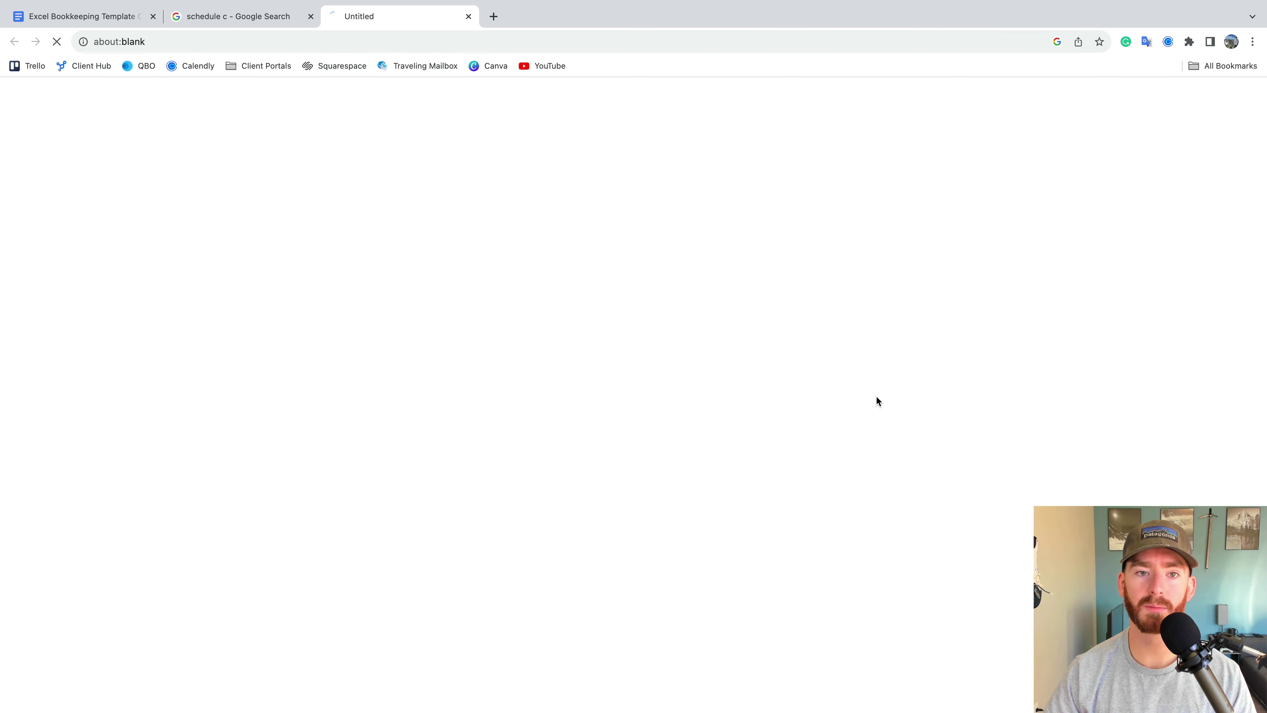
left_click(475, 17)
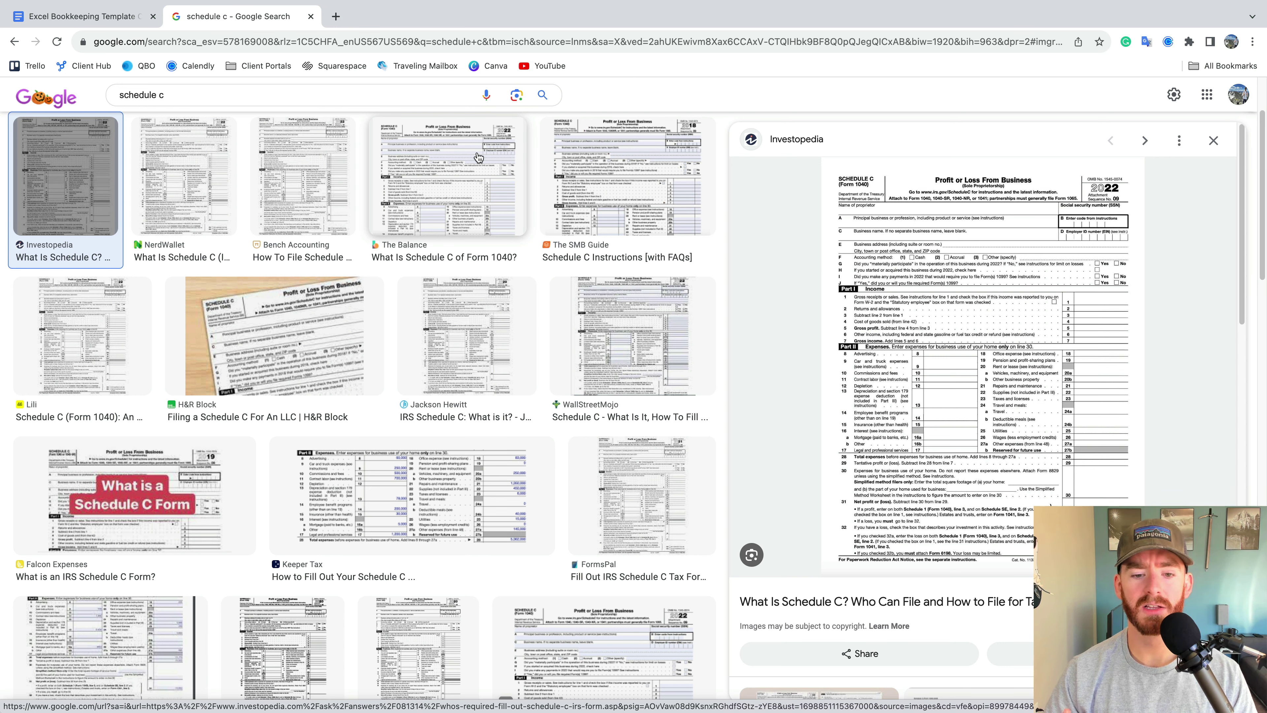
key("ctrl+Left")
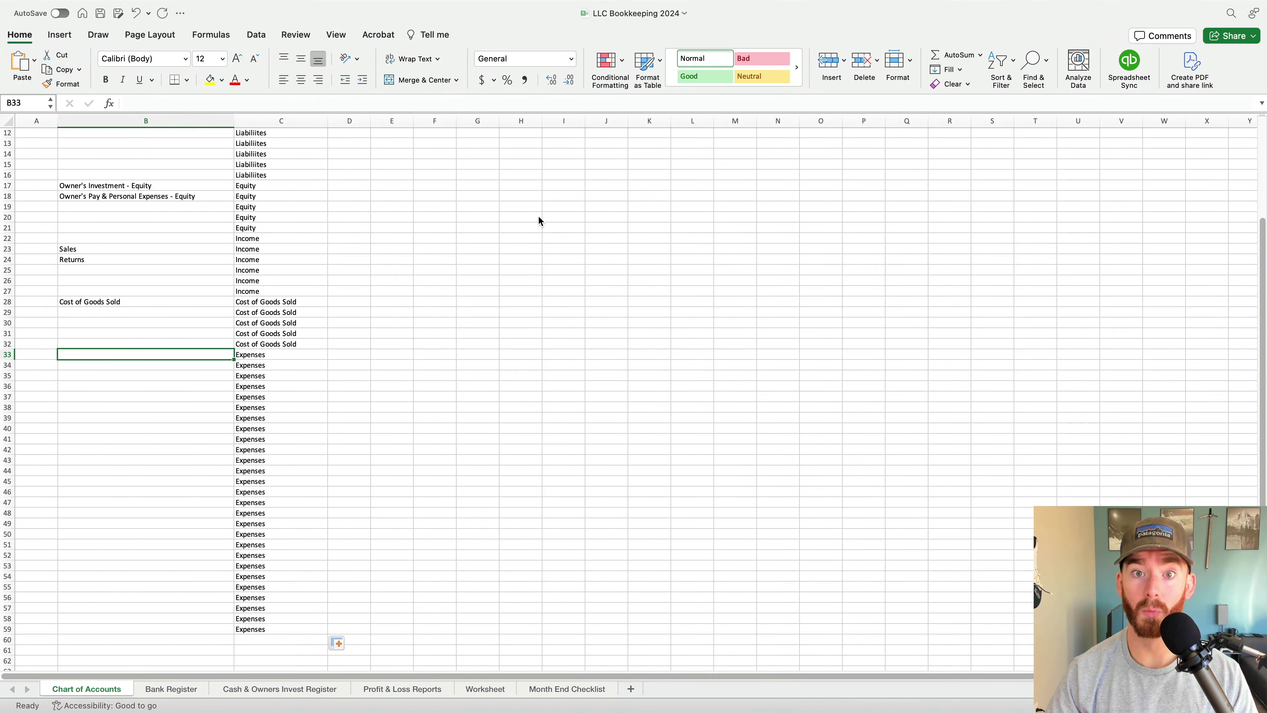
key("ctrl+Right")
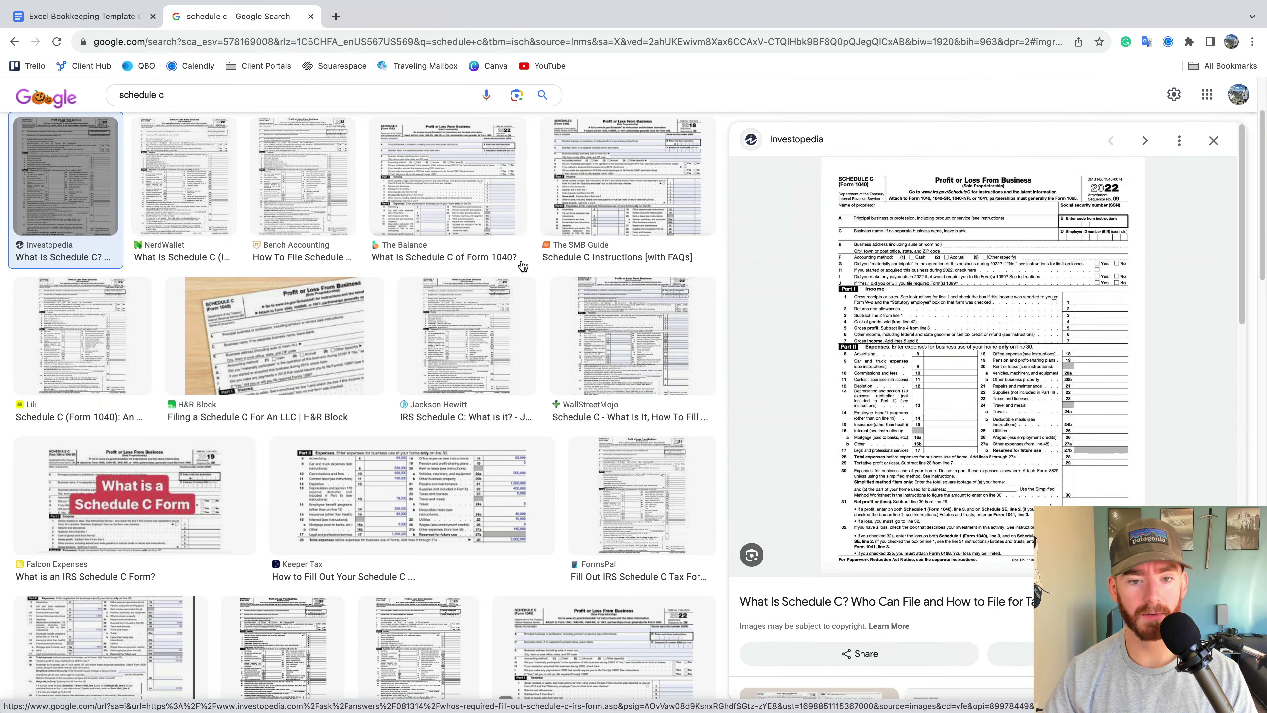
key("ctrl+Left")
key("ctrl+Right")
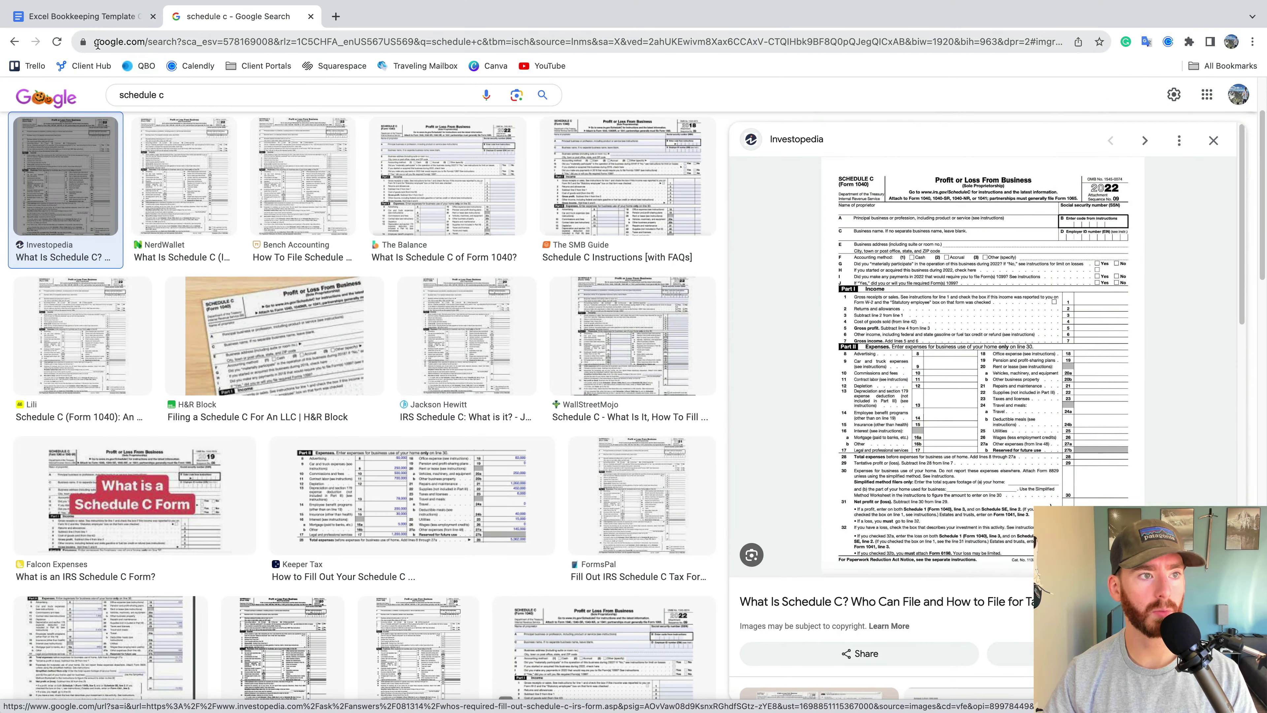
Review the checklist's Chart of Accounts items in the Google Docs document
left_click(112, 17)
scroll(538, 371, "down", 4)
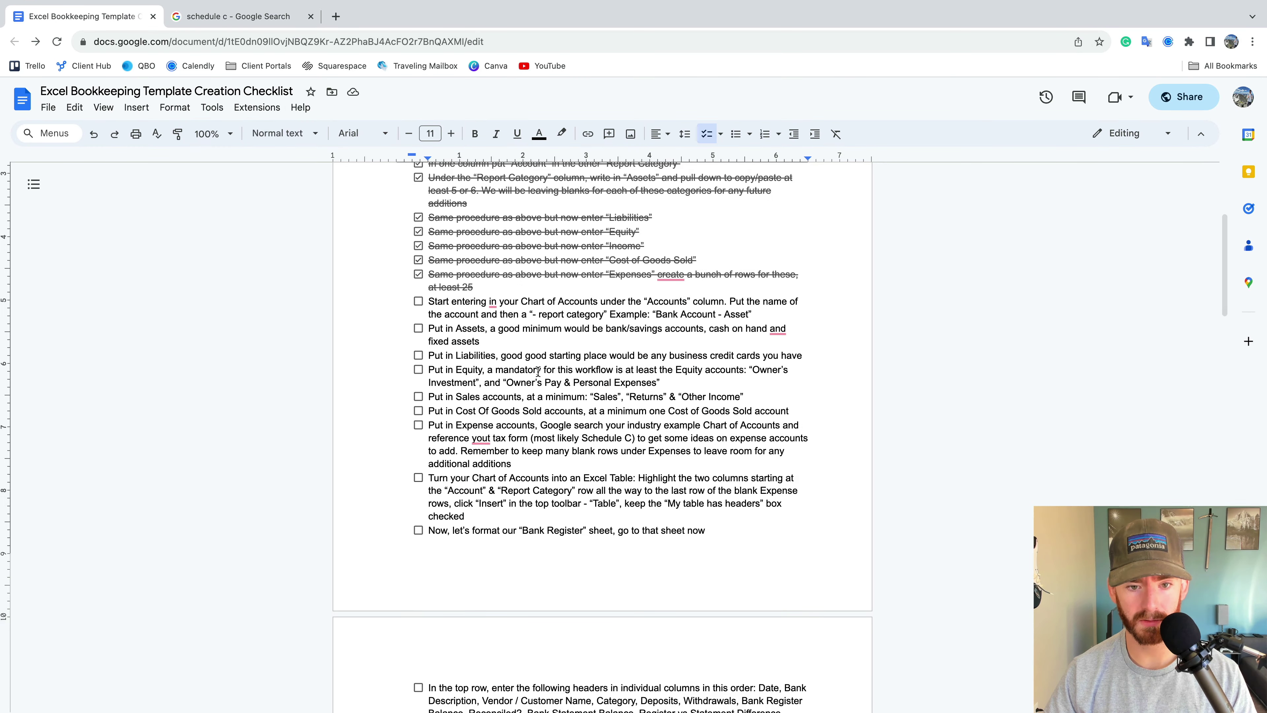
scroll(529, 357, "up", 3)
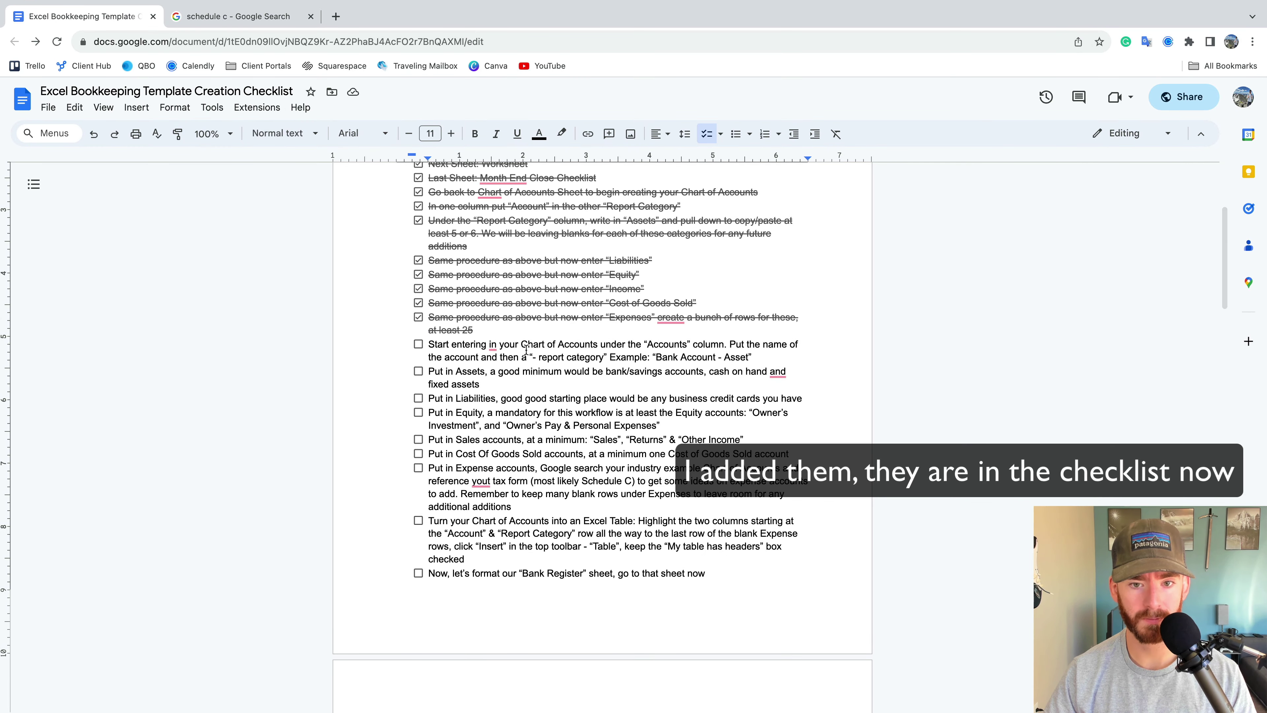
Switch to the Essentially Intentional Excel Bookkeeping Template workbook and open its Chart of Accounts sheet to see the expense accounts
key("ctrl+Left")
key("ctrl+Left")
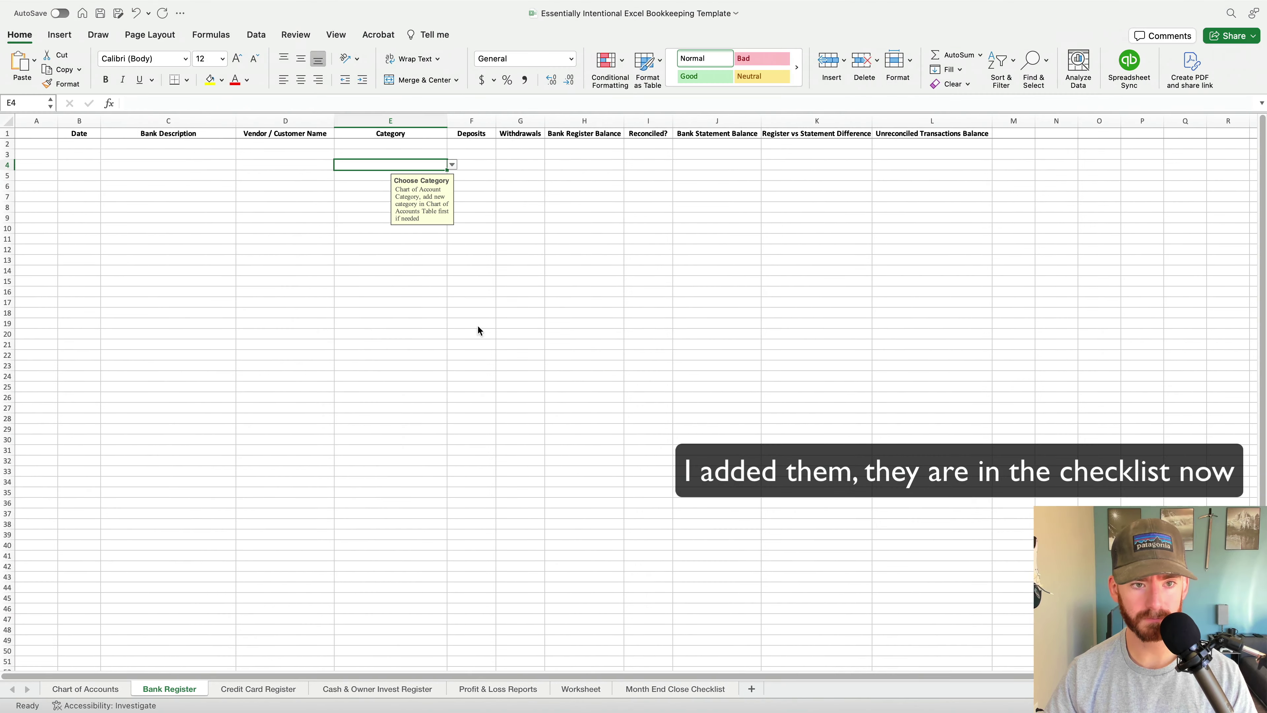
left_click(83, 692)
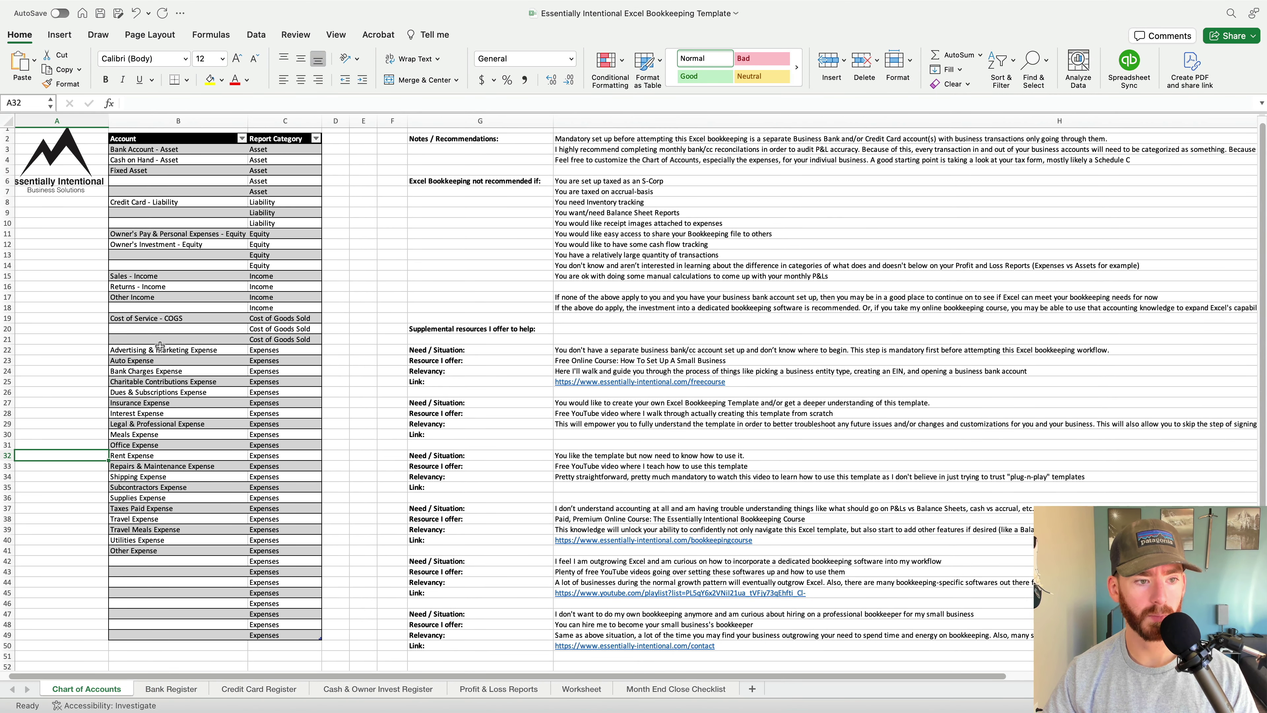
Copy the expense accounts from Advertising & Marketing Expense to Other Expense and paste them into LLC Bookkeeping 2024 at B33
left_click_drag(183, 352, 188, 548)
key("super+c")
key("ctrl+Right")
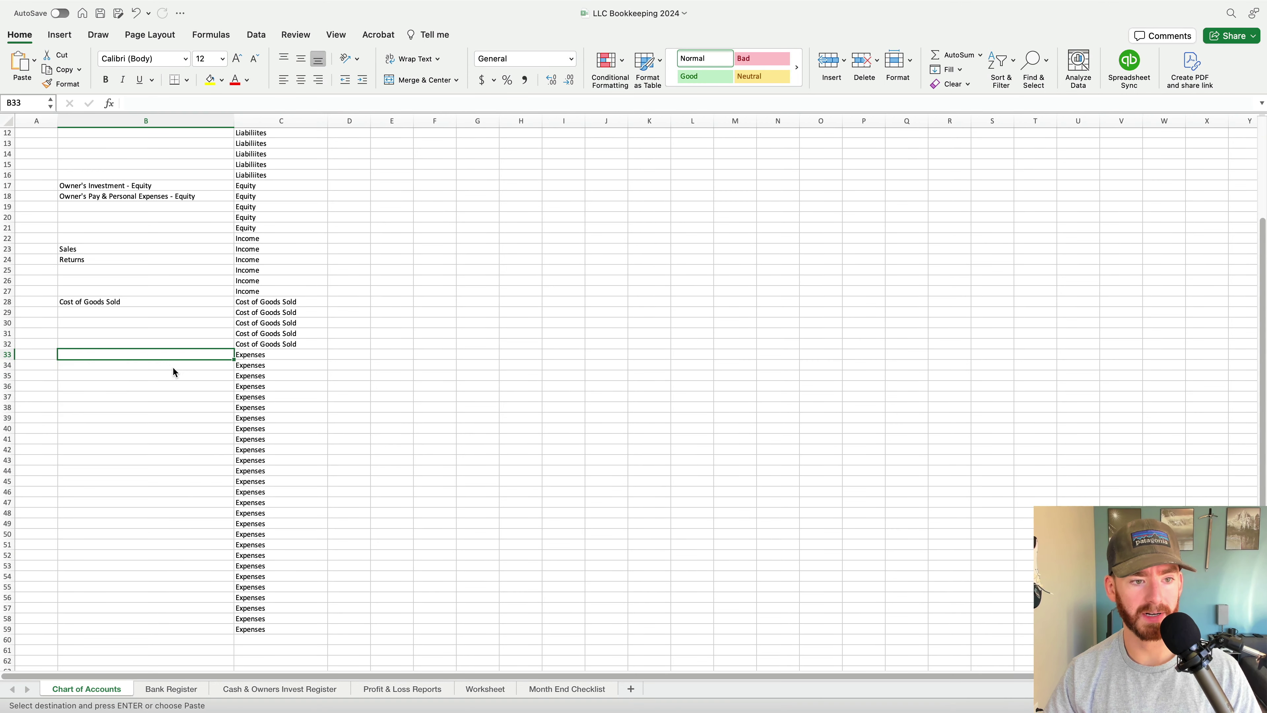
key("super+v")
Remove the grey banded shading from the pasted expense accounts in B33:B52
left_click(182, 366)
left_click_drag(162, 356, 168, 555)
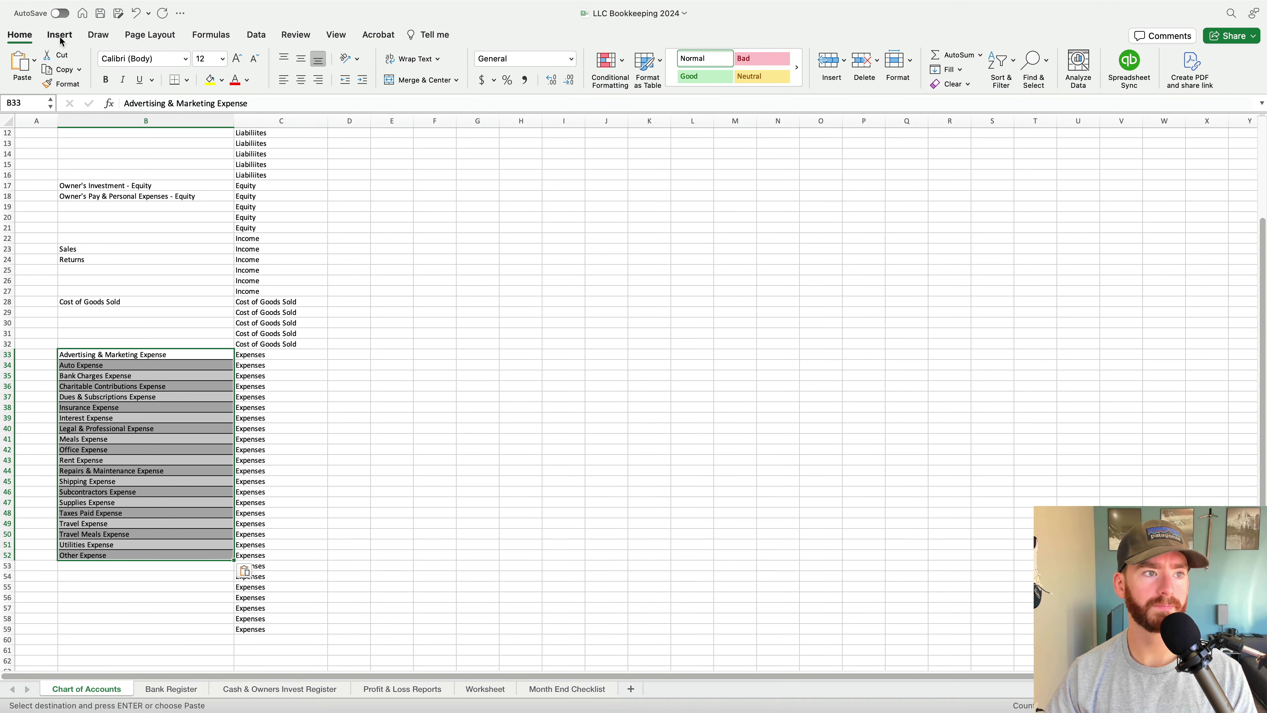
left_click(20, 34)
scroll(209, 188, "up", 4)
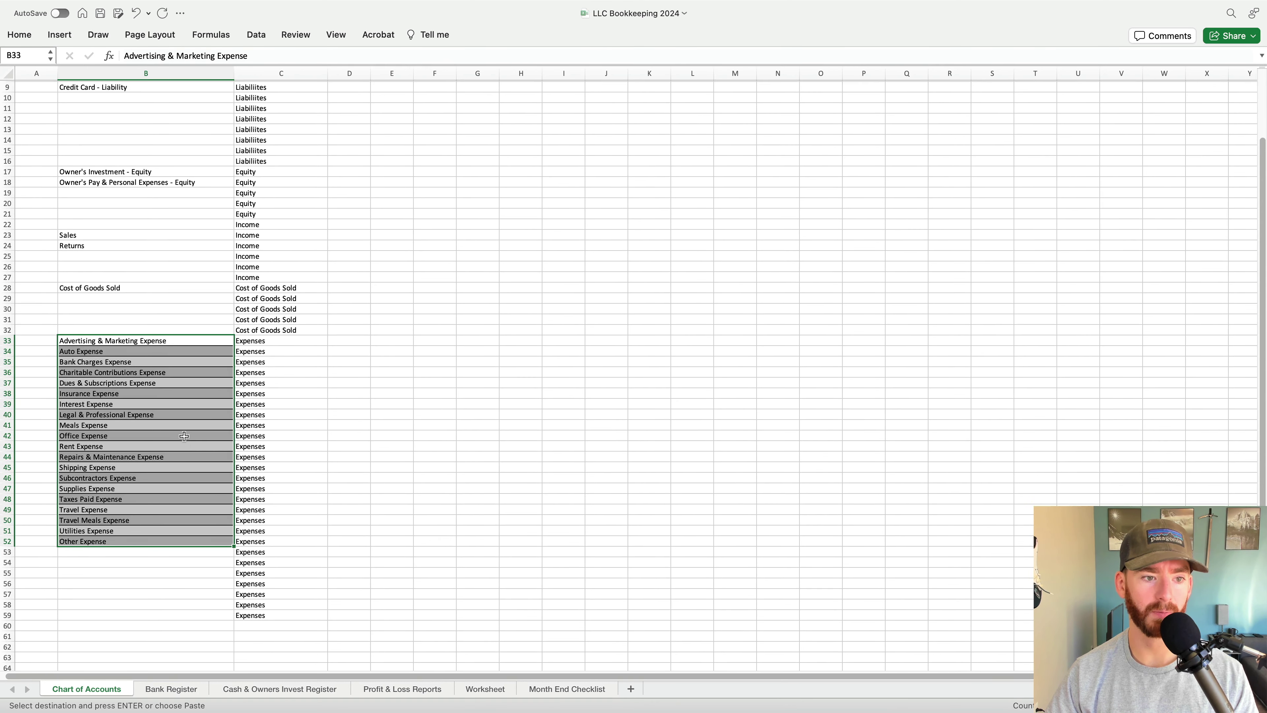
scroll(209, 188, "down", 1)
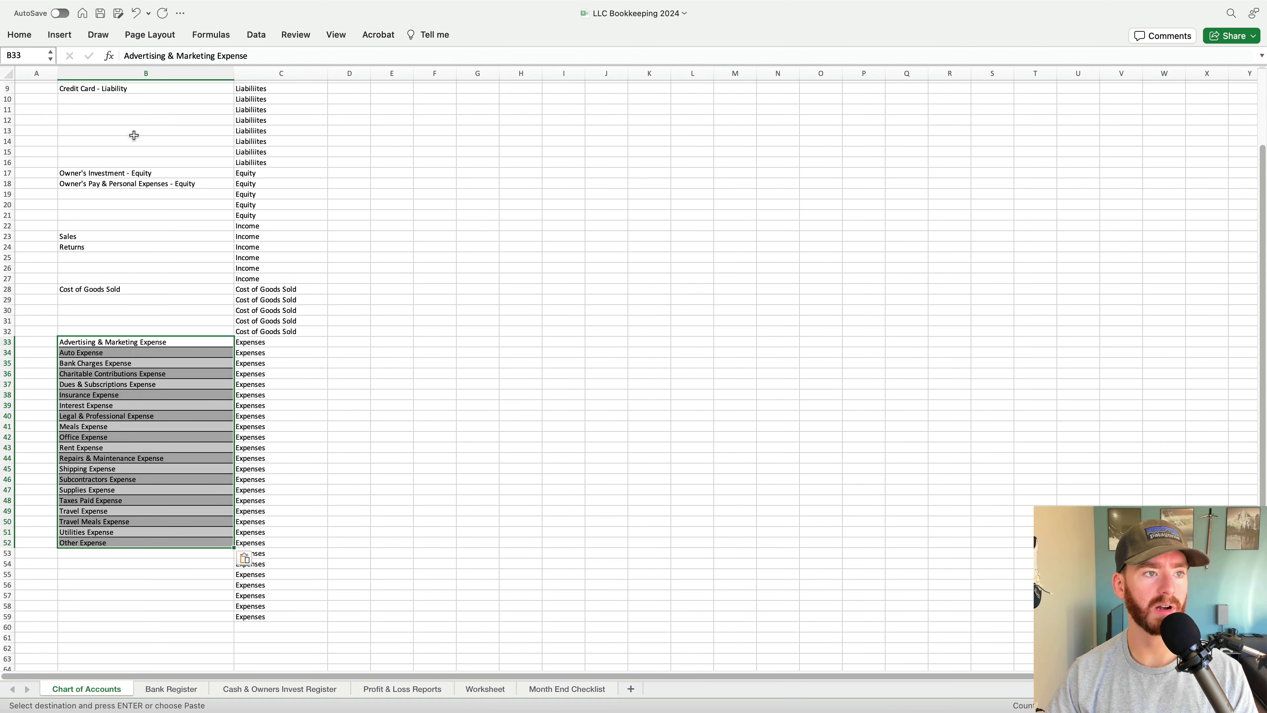
left_click(20, 34)
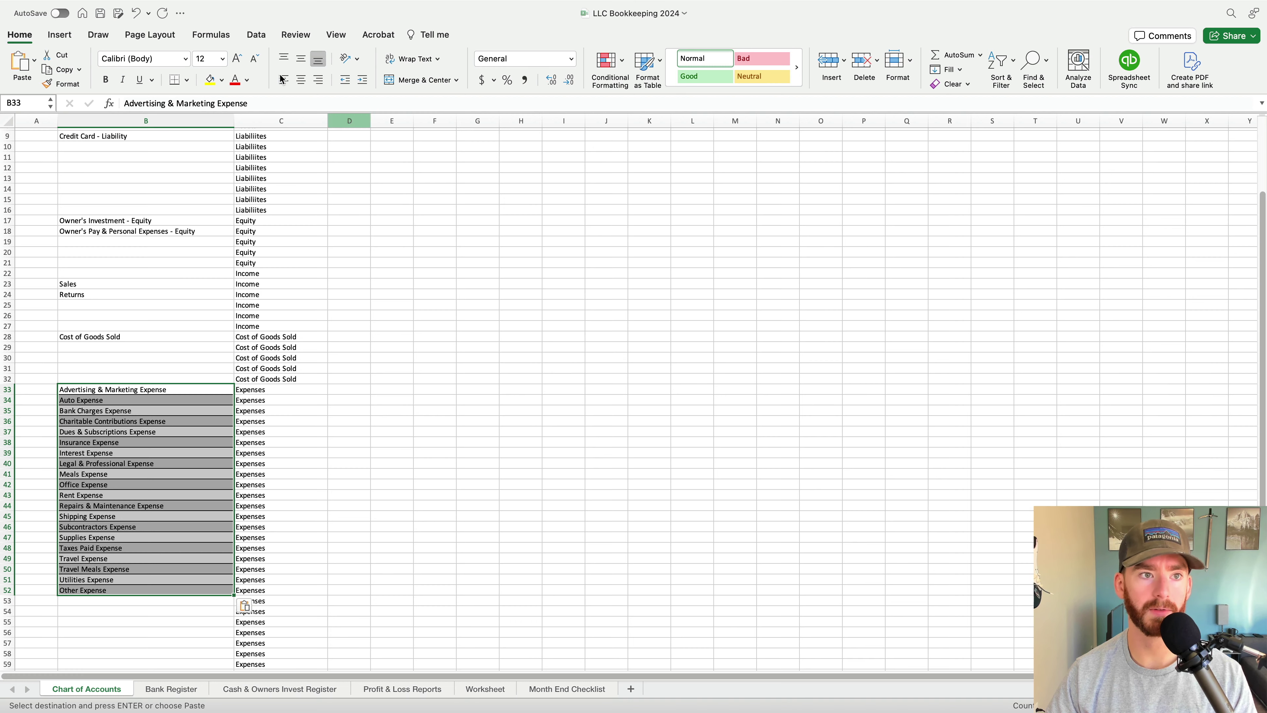
key("Up")
key("Up")
key("Up")
key("Up")
key("Up")
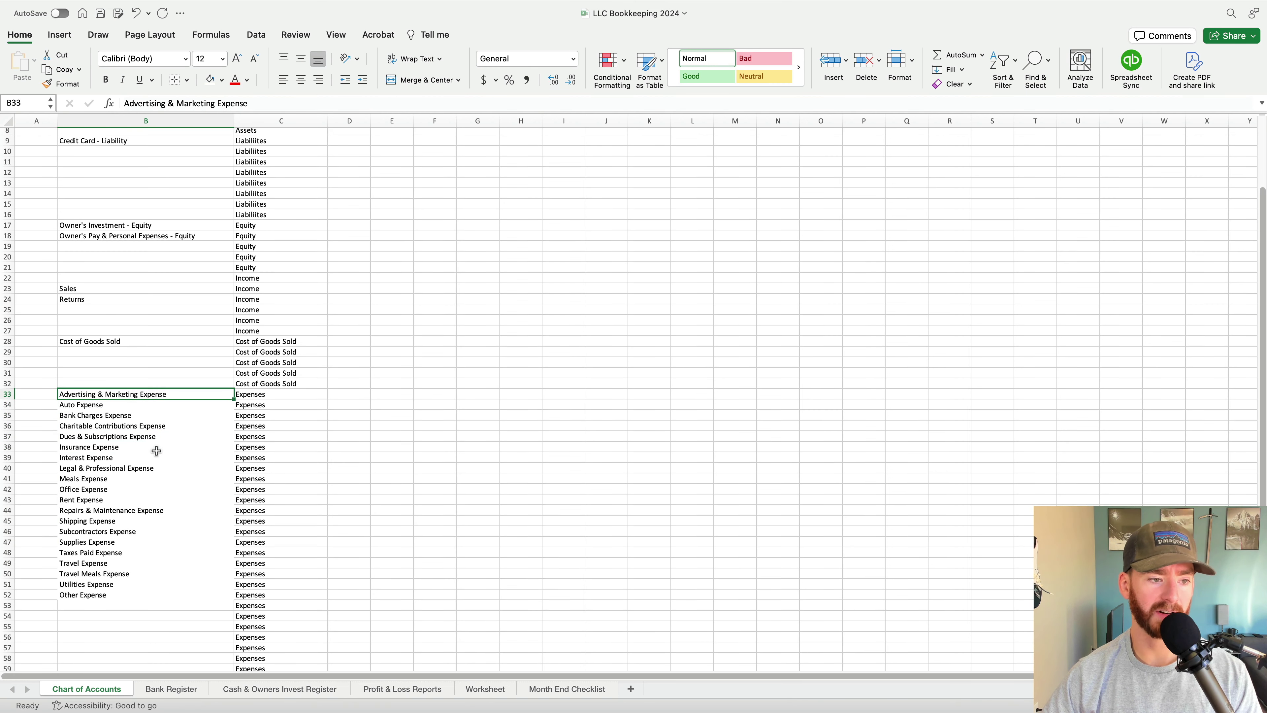
Review the expense accounts one by one from Advertising & Marketing Expense in B33 down to Other Expense in B52
key("Down")
key("Up")
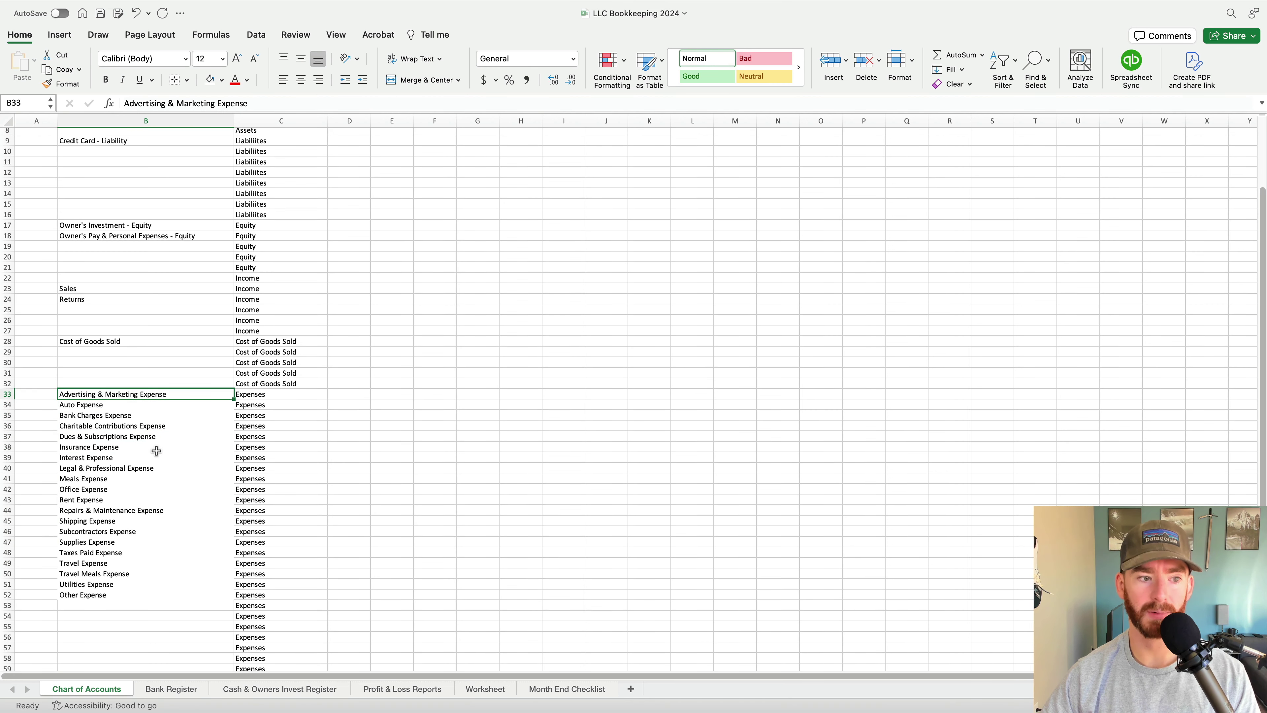
key("Down")
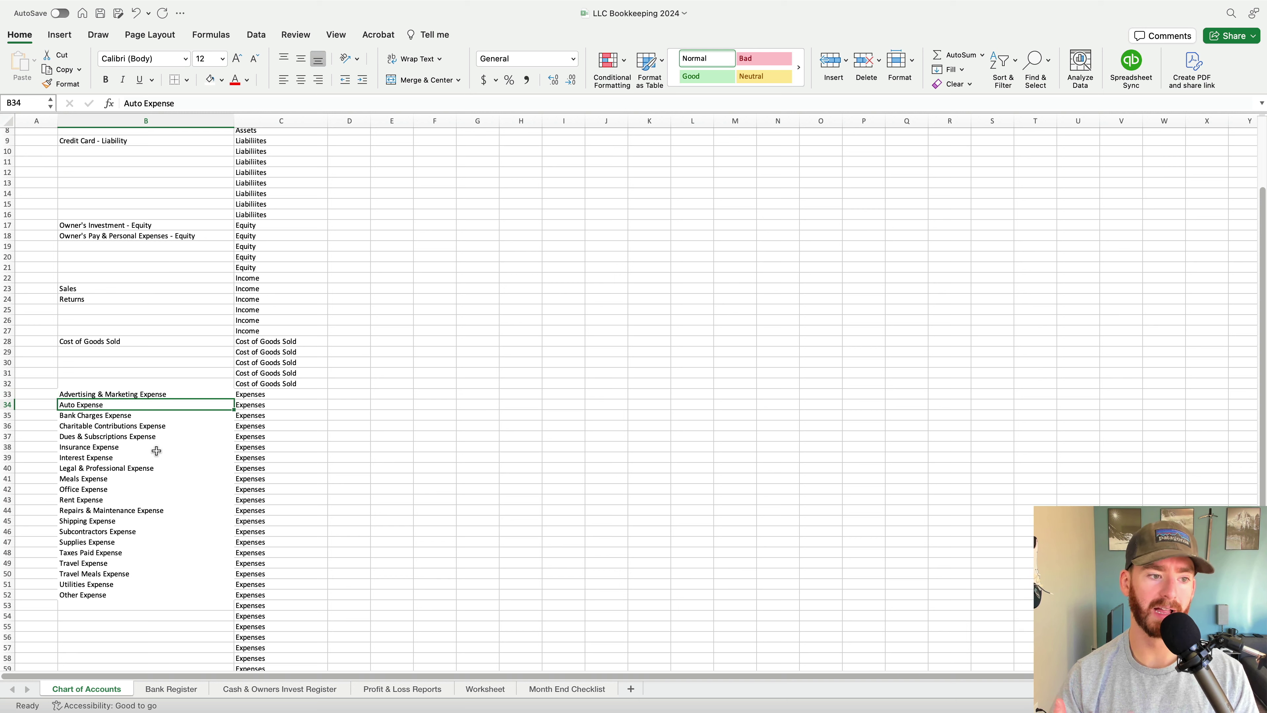
key("Up")
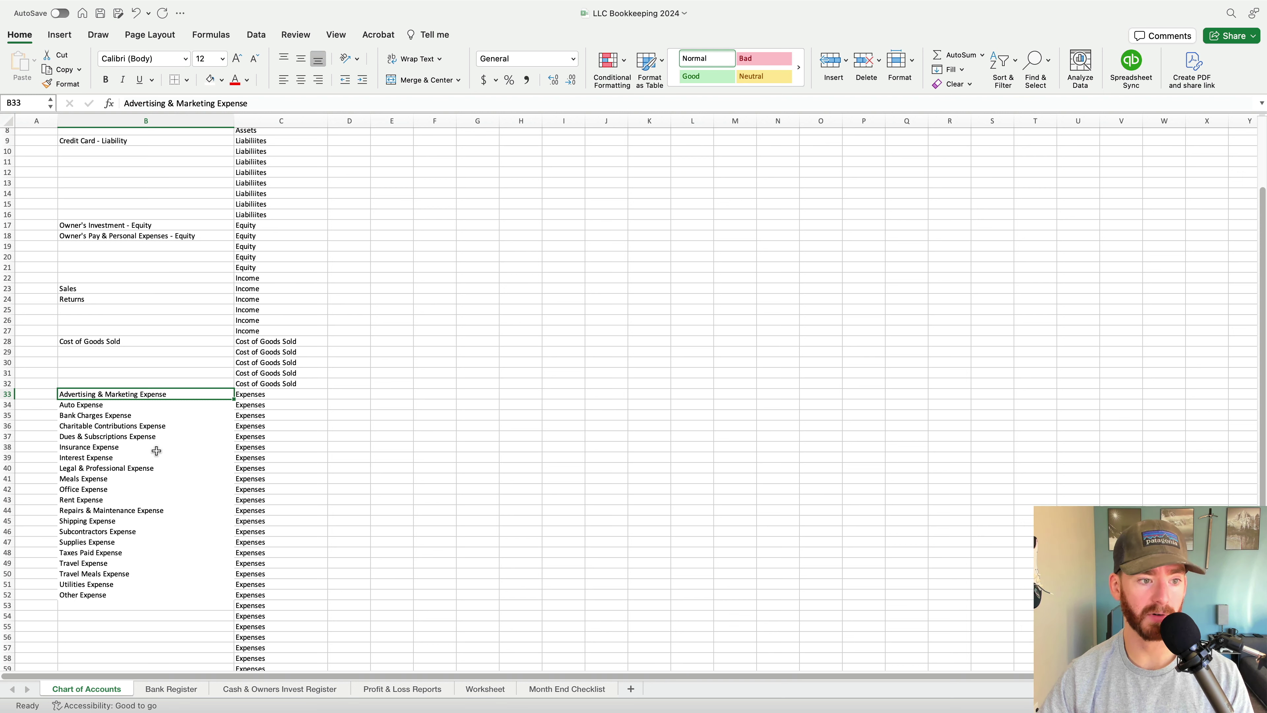
key("Down")
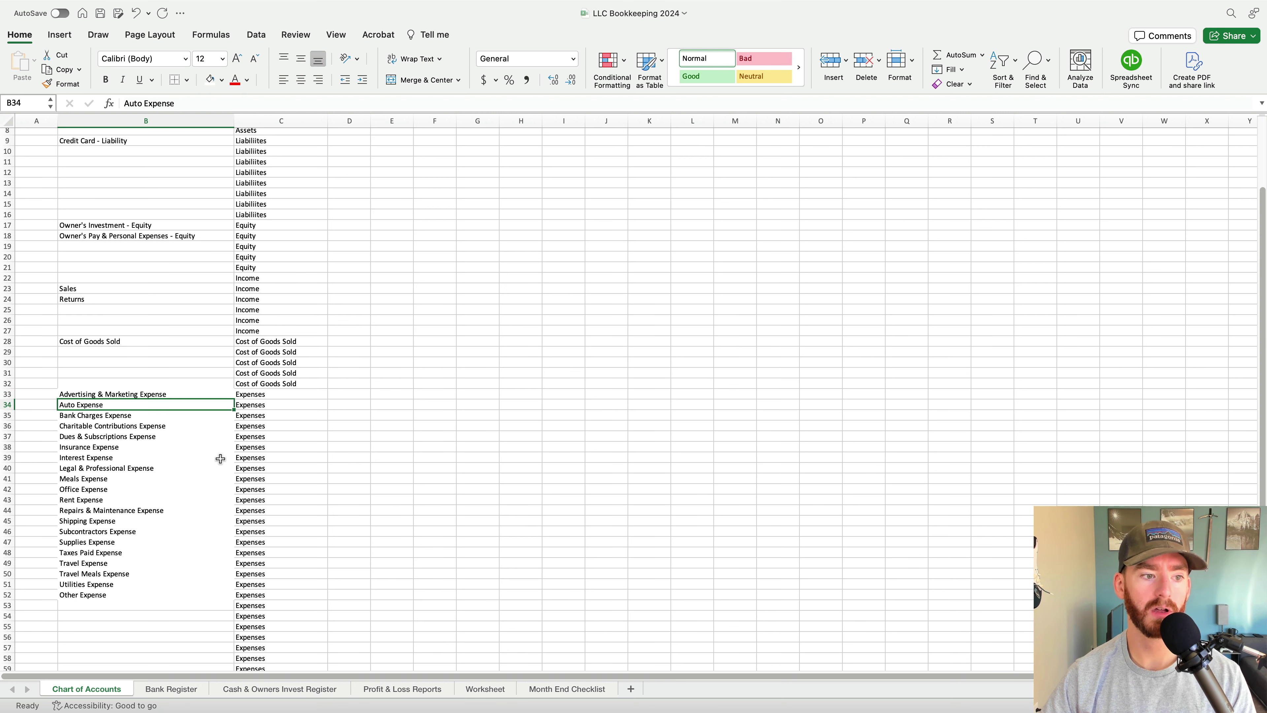
key("Down")
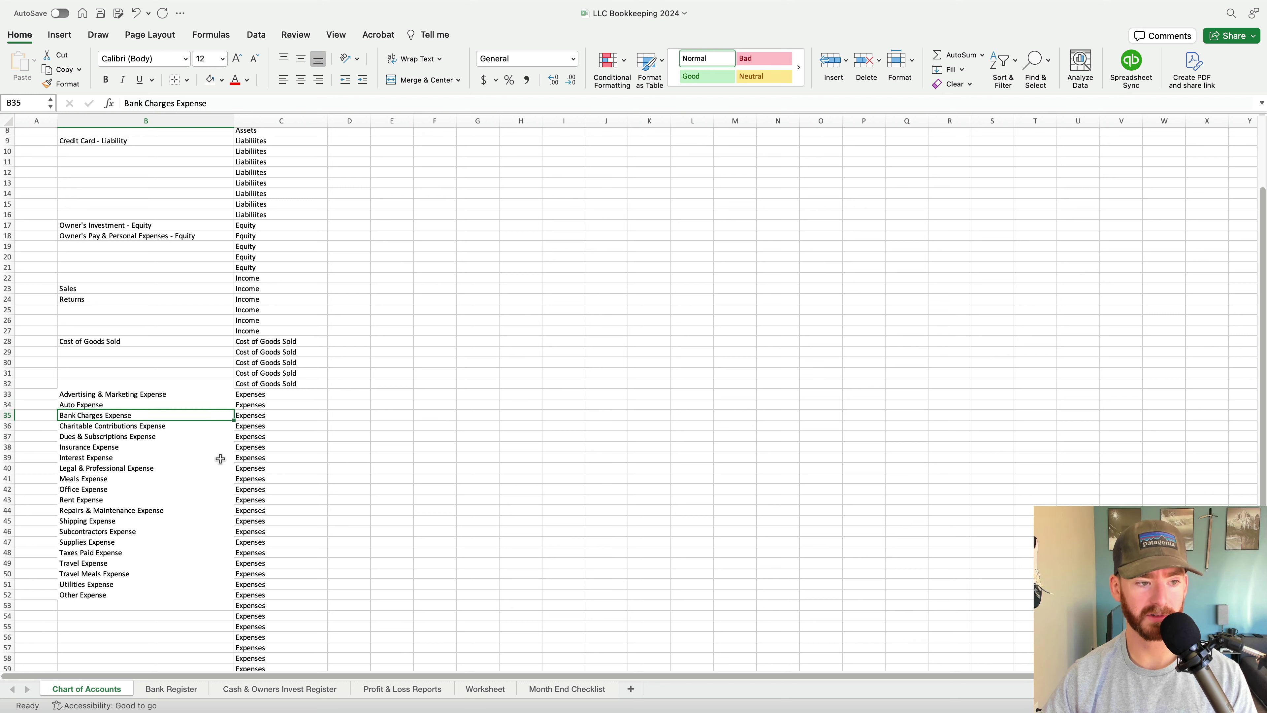
key("Down")
key("Down")
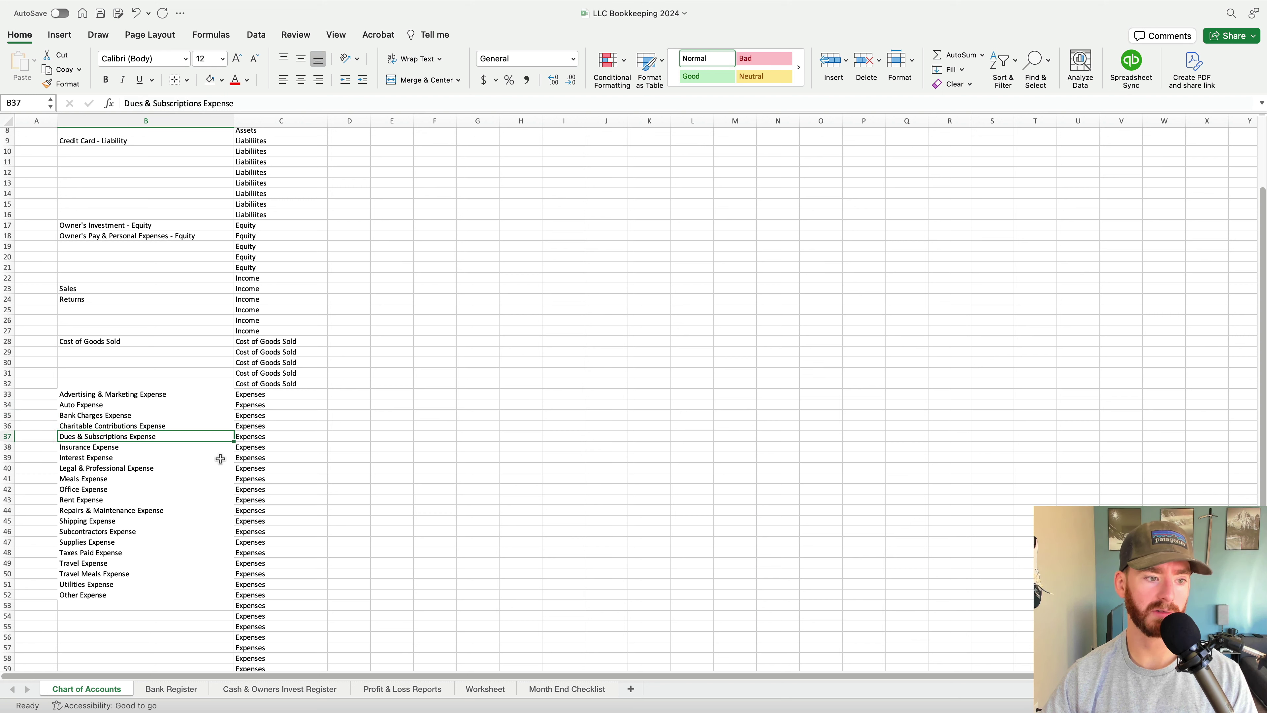
key("Down")
key("Down")
key("Down")
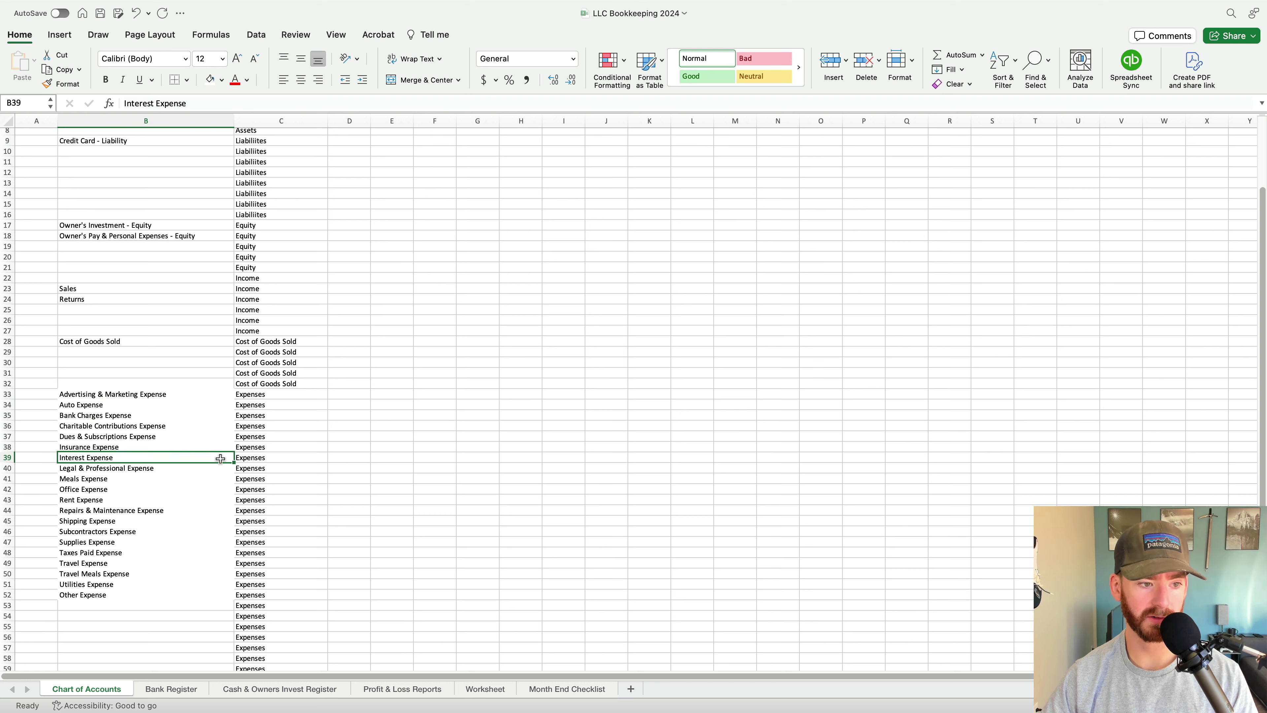
key("Down")
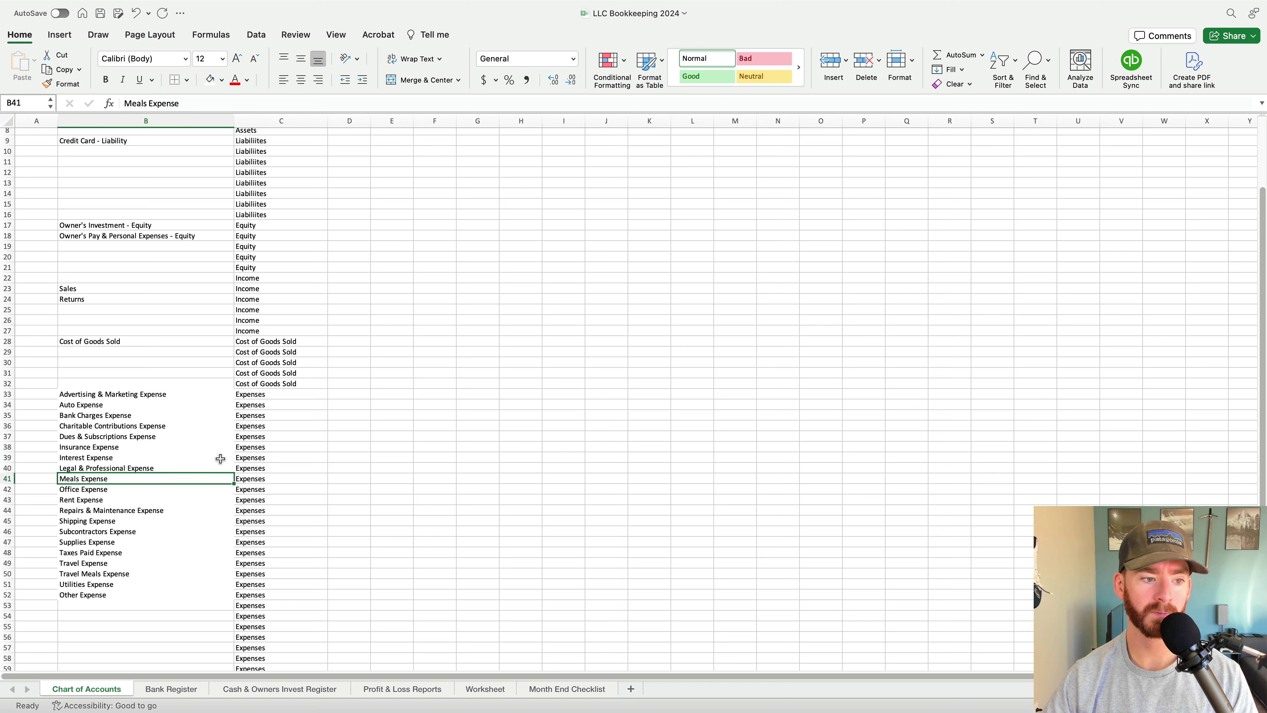
key("Down")
key("Down")
key("Down")
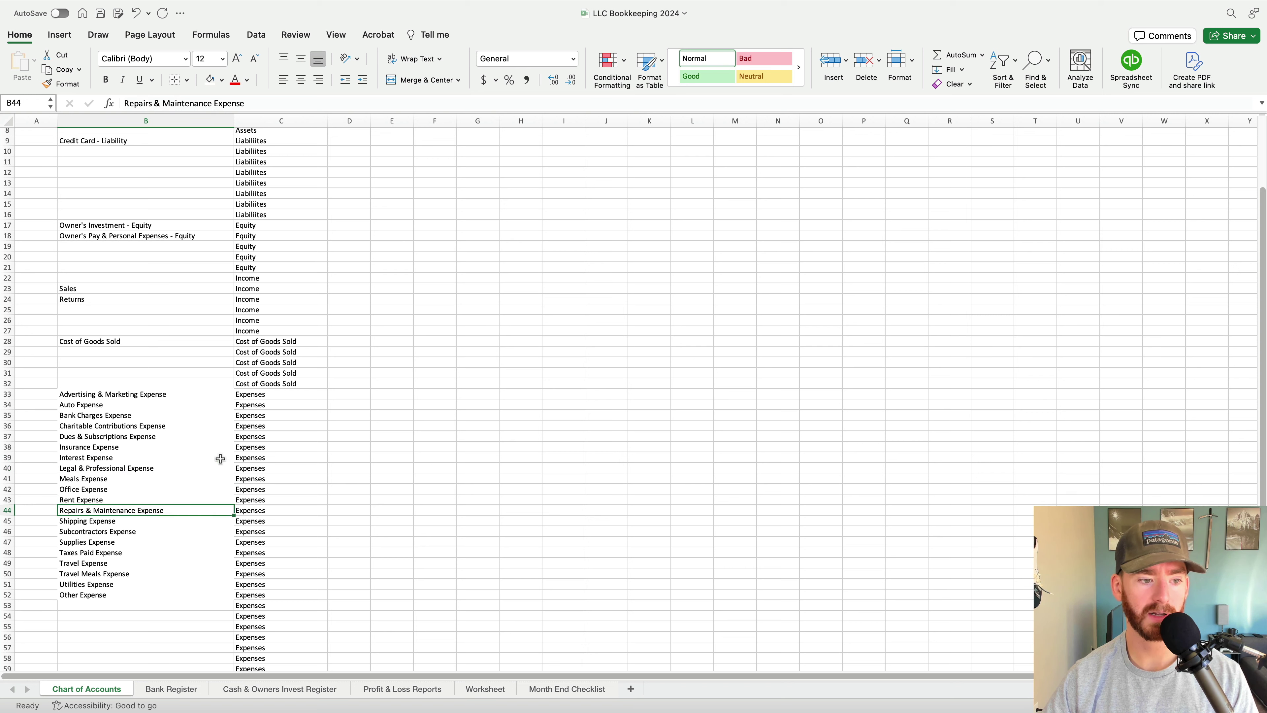
key("Down")
key("Down")
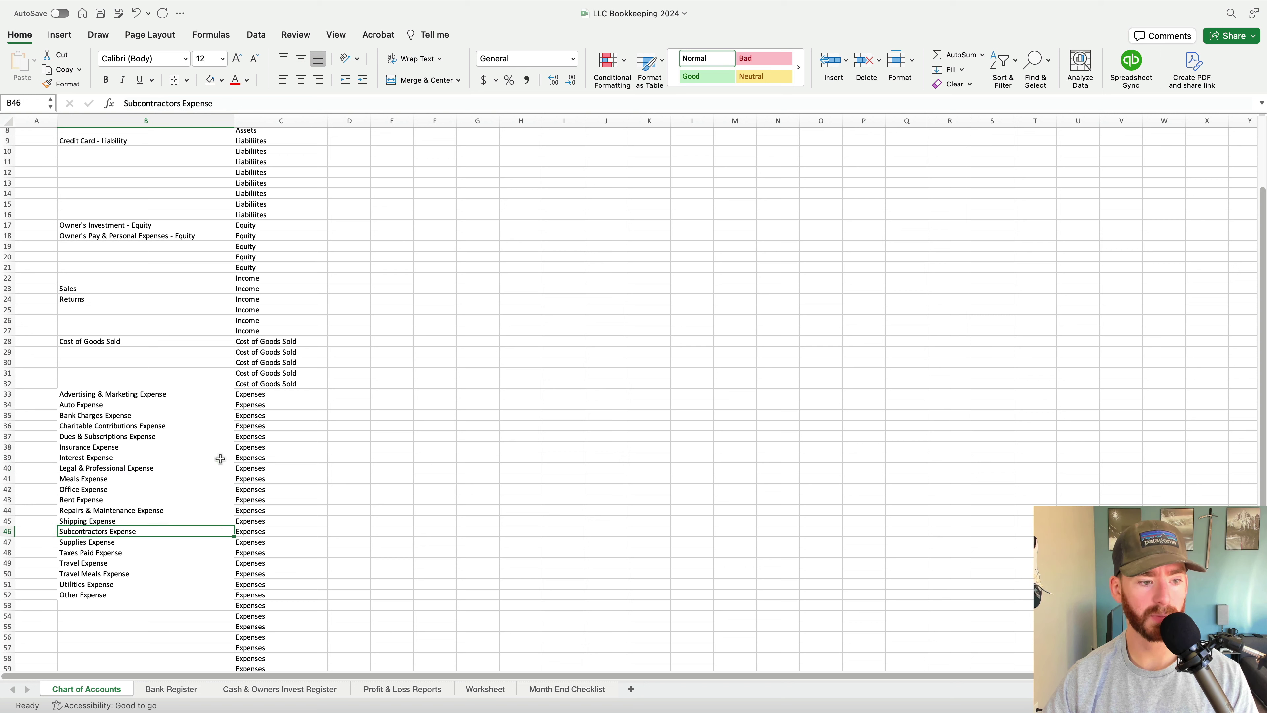
key("Down")
key("Down")
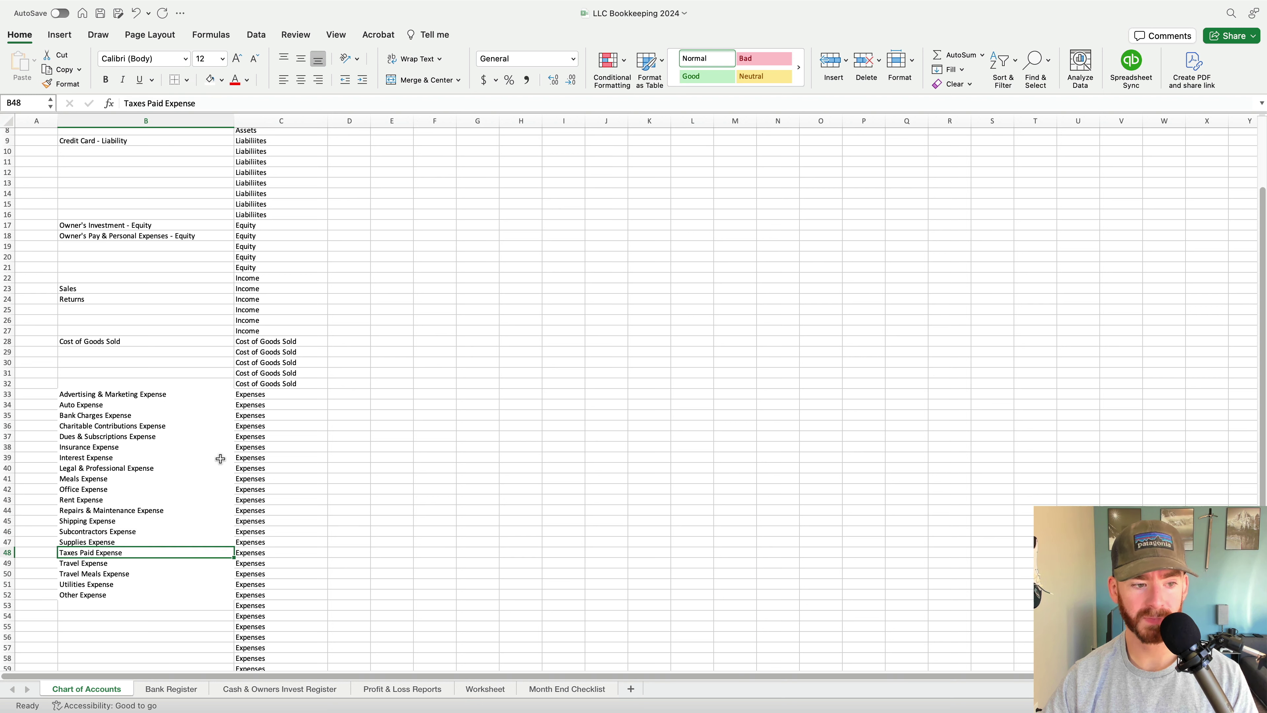
key("Down")
key("Down")
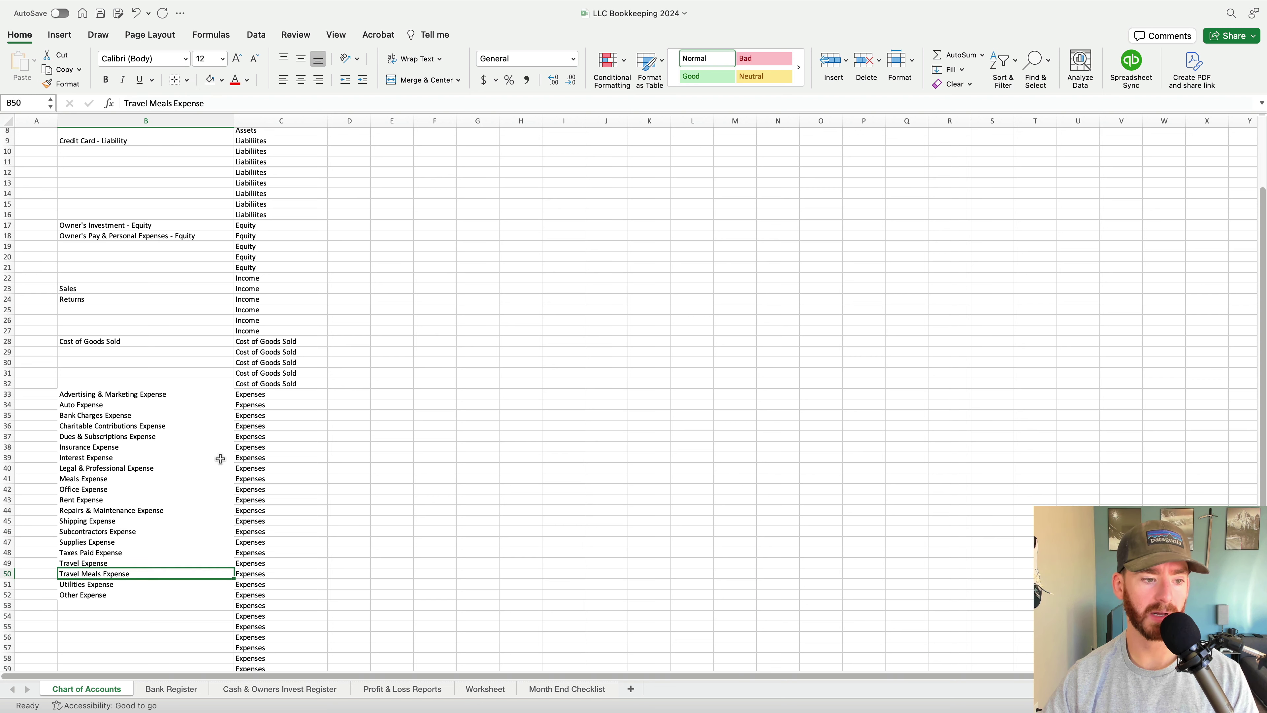
key("Down")
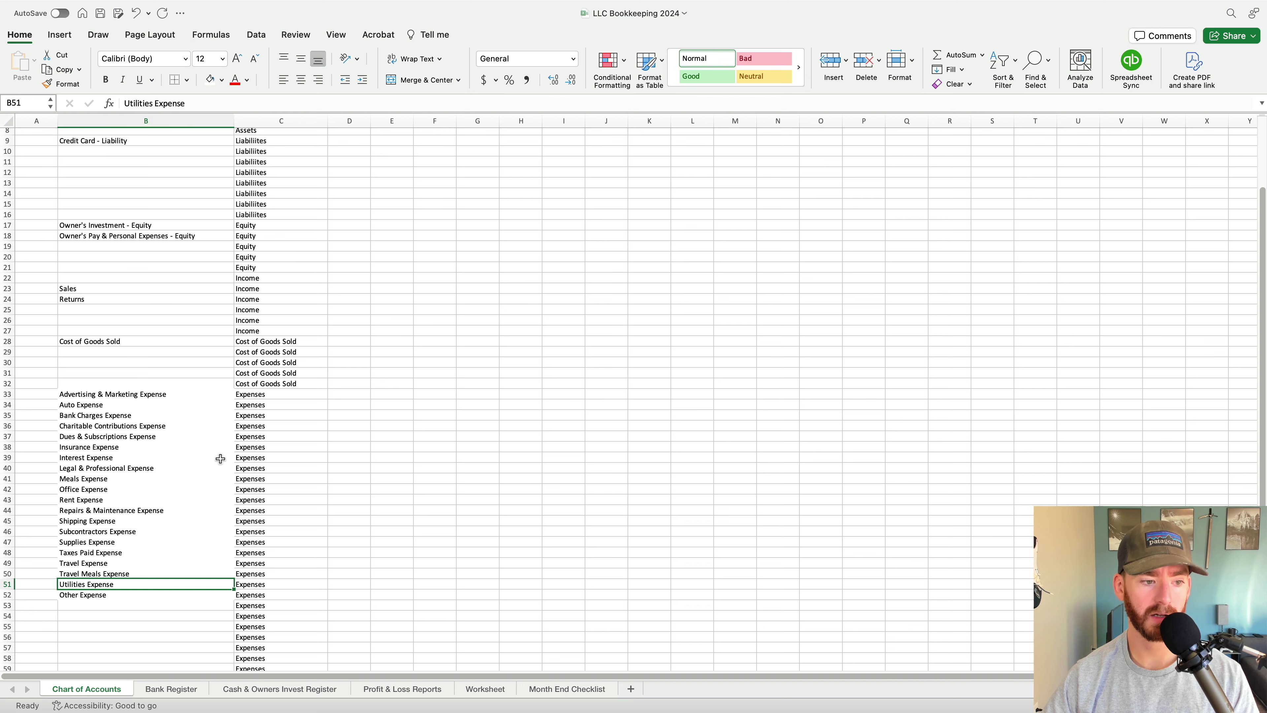
key("Up")
key("Up")
key("Down")
key("Down")
key("Down")
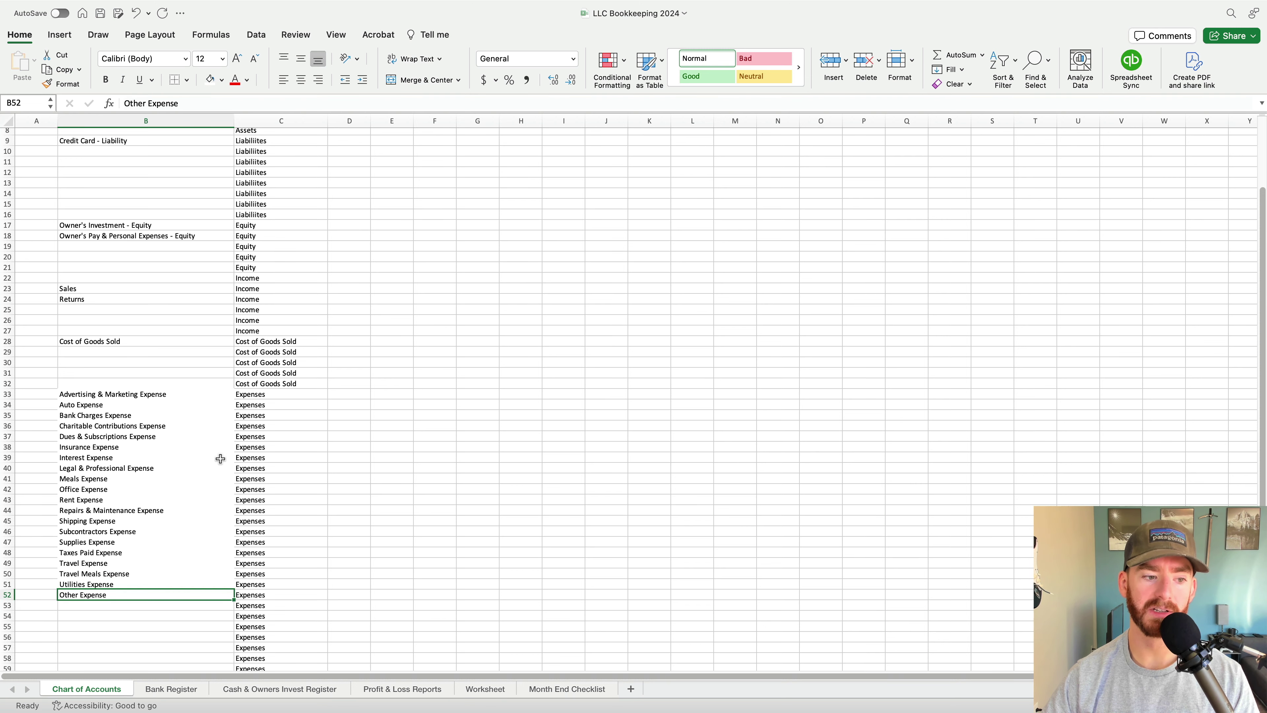
Add the account "Other Income" in cell B25, directly below Returns in the income rows
scroll(122, 341, "up", 2)
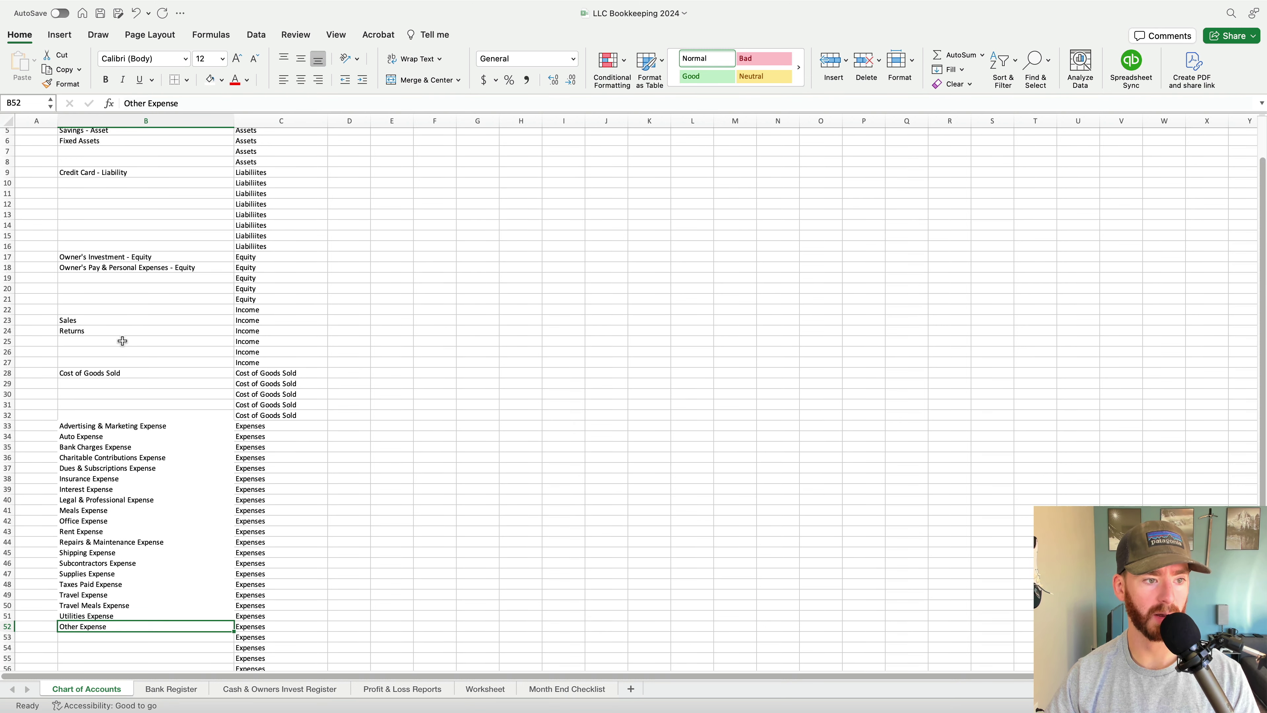
left_click(106, 340)
type("Other ")
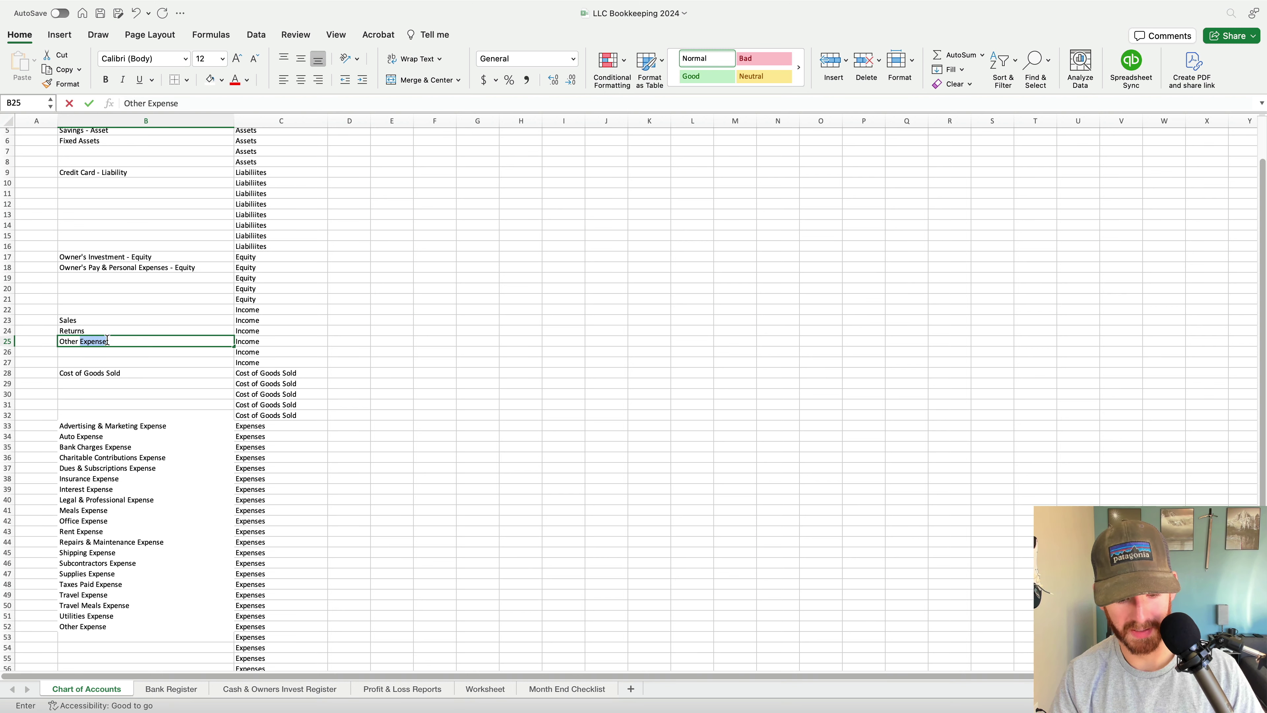
type("Income")
left_click(147, 511)
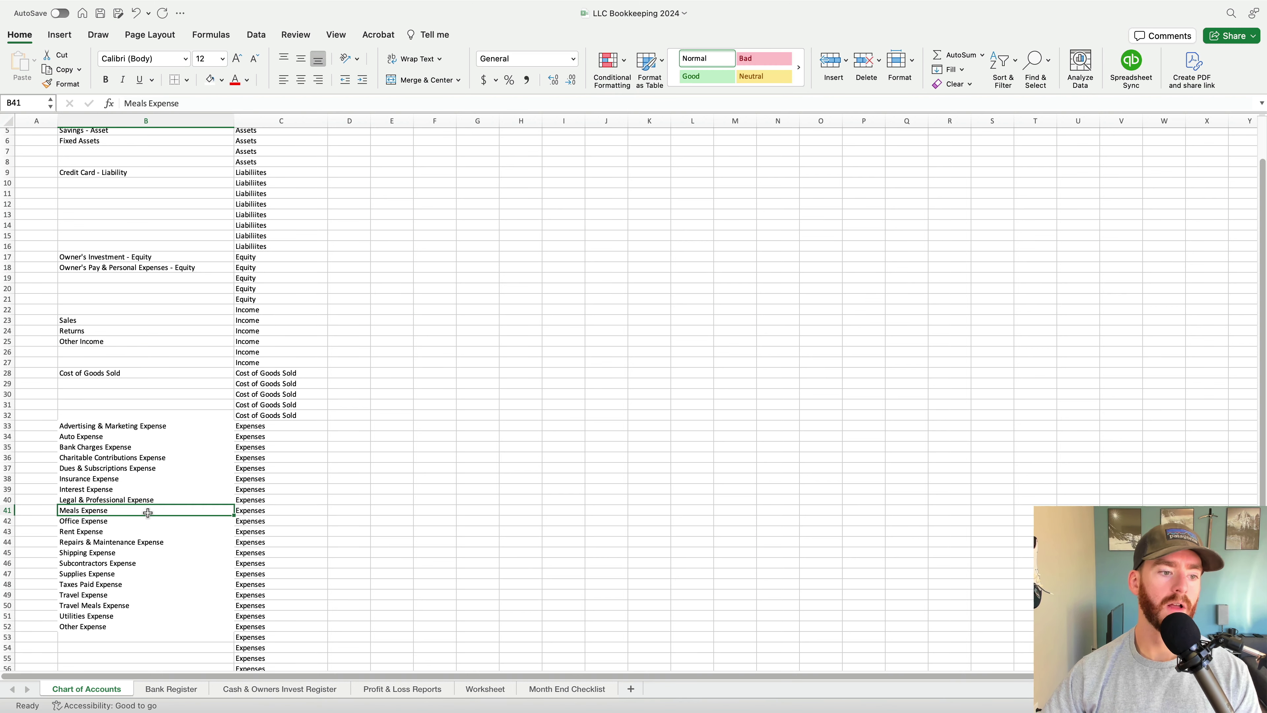
key("Up")
key("Up")
key("Up")
key("Up")
key("Up")
key("Up")
key("Up")
key("Up")
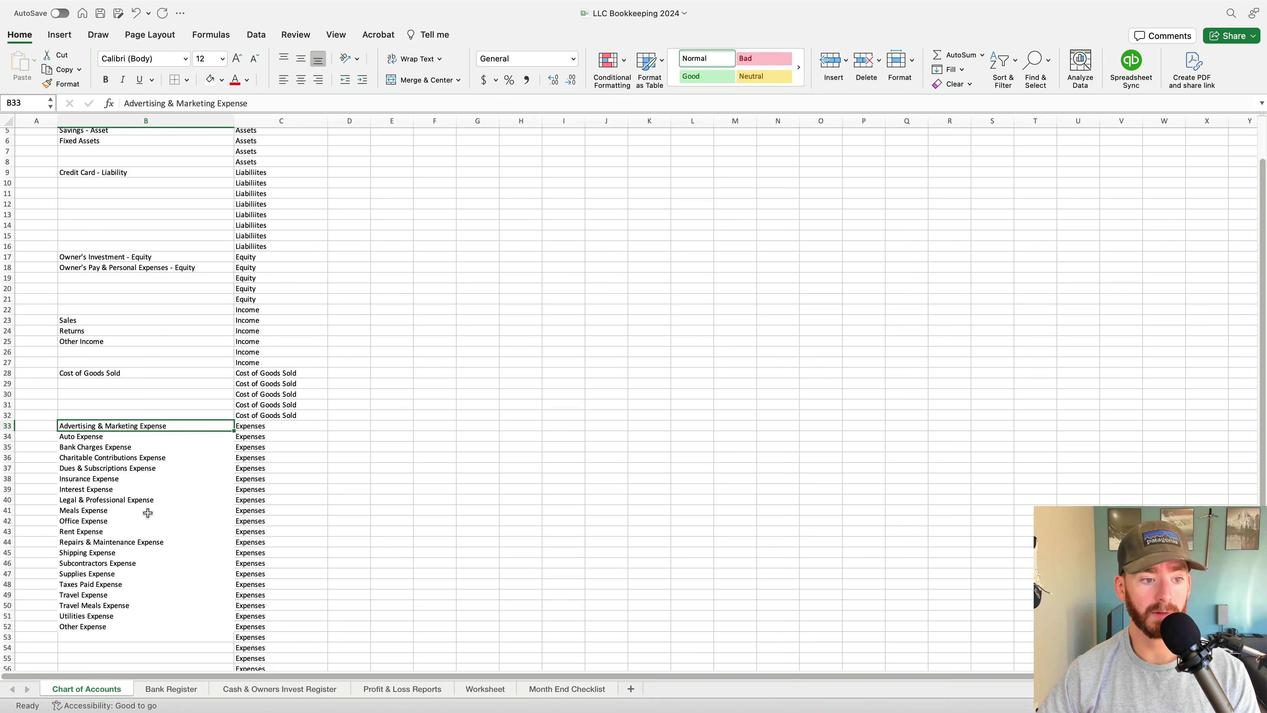
Switch to the Google Docs checklist and tick off the Liabilities and Equity account items
scroll(199, 472, "down", 4)
left_click(341, 467)
left_click(418, 458)
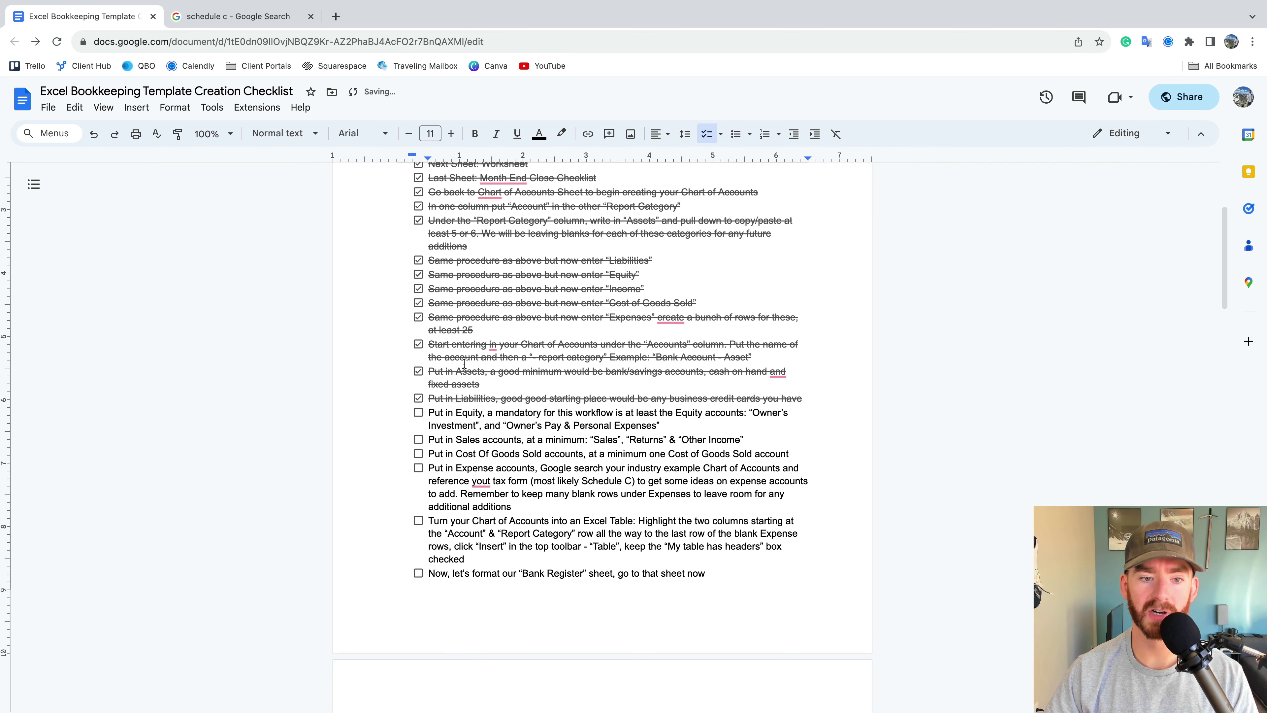
left_click(419, 415)
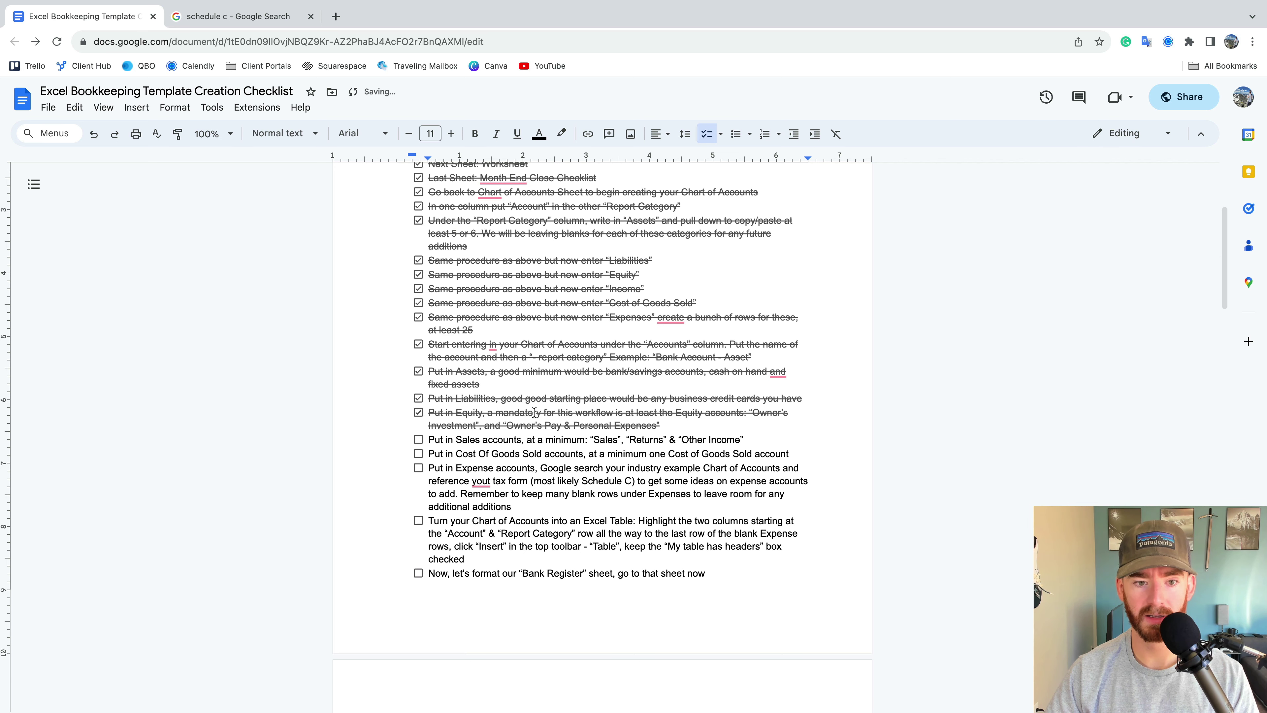
Tick off the Sales, Cost Of Goods Sold and Expense account items in the checklist
scroll(534, 412, "down", 1)
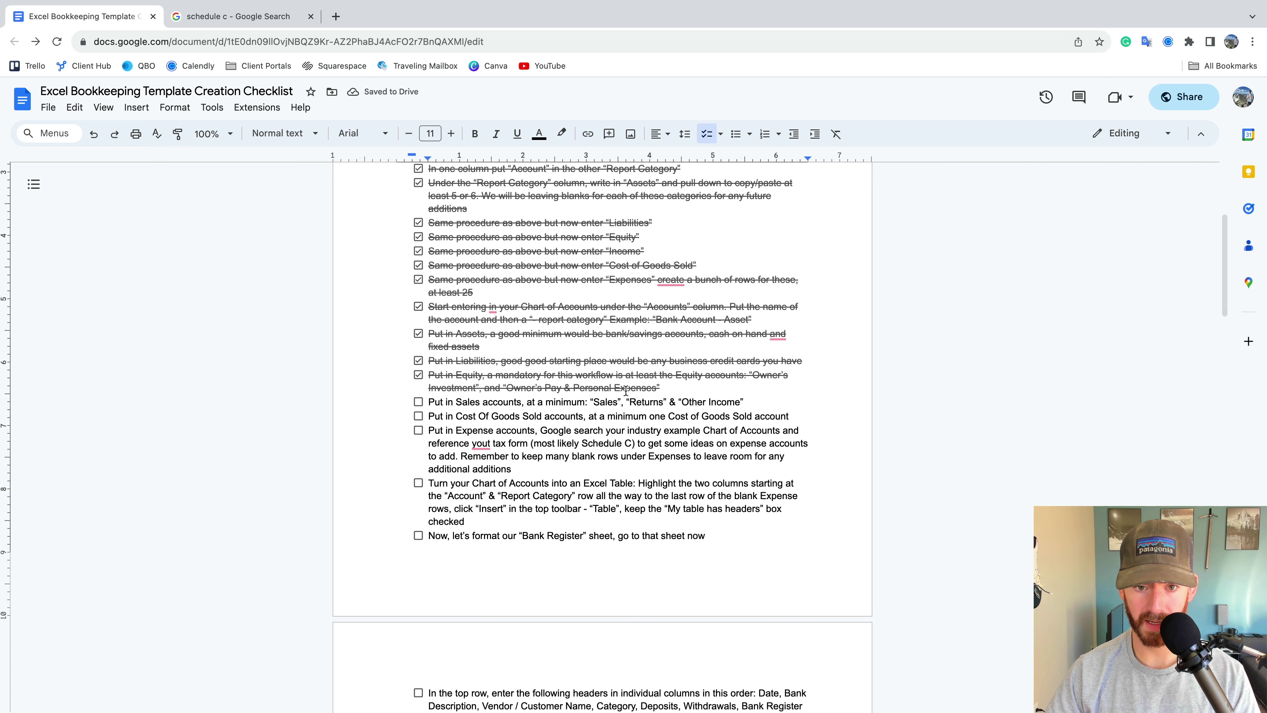
scroll(626, 390, "down", 3)
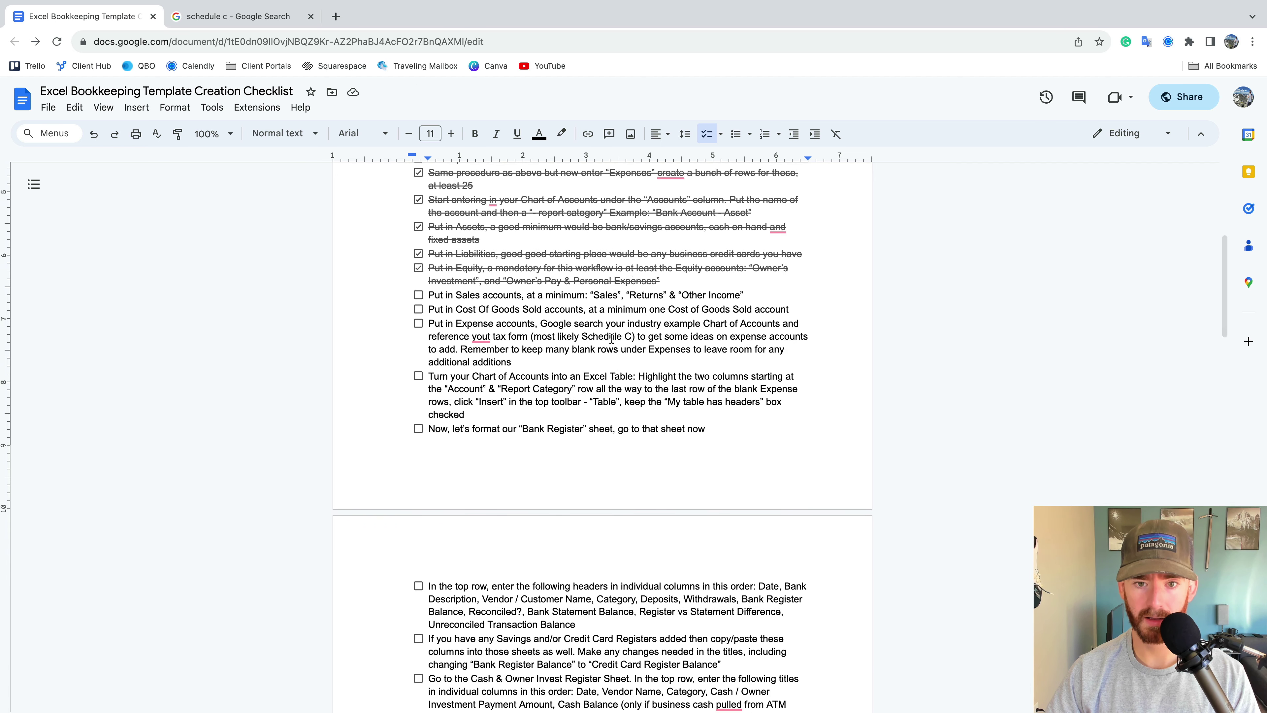
left_click(419, 296)
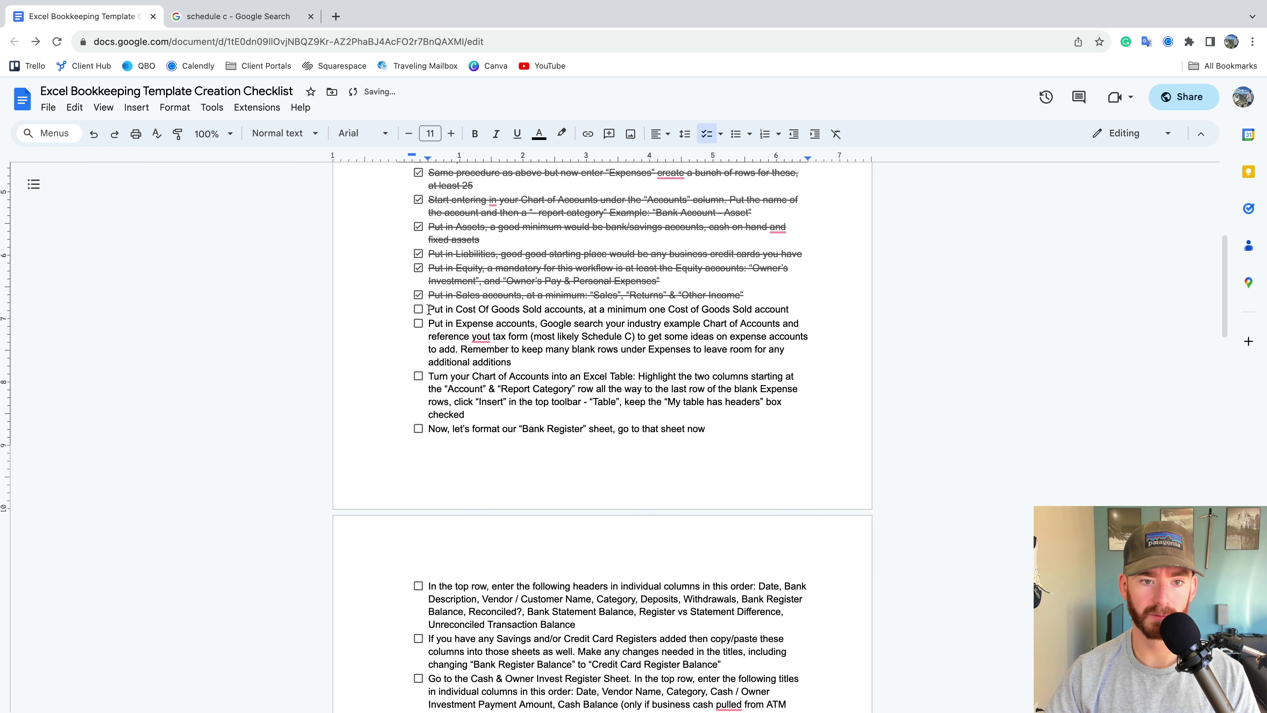
left_click(419, 310)
scroll(471, 304, "down", 1)
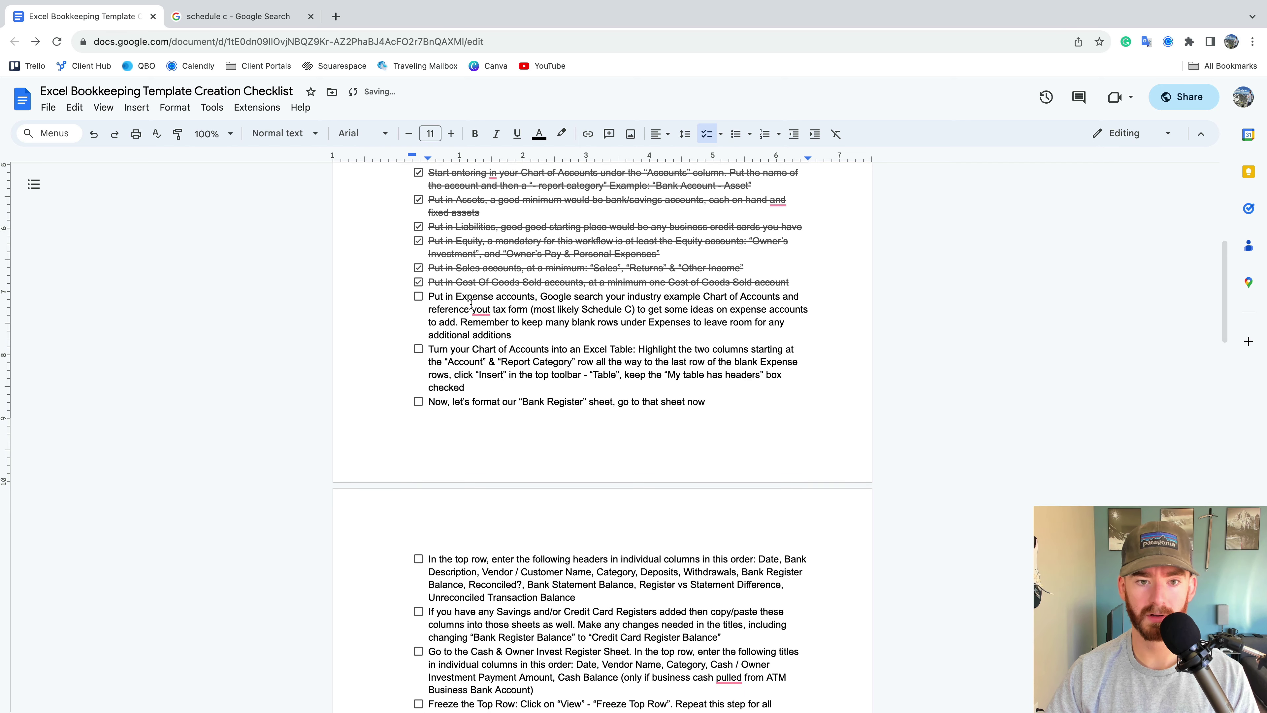
left_click(422, 300)
scroll(423, 302, "down", 2)
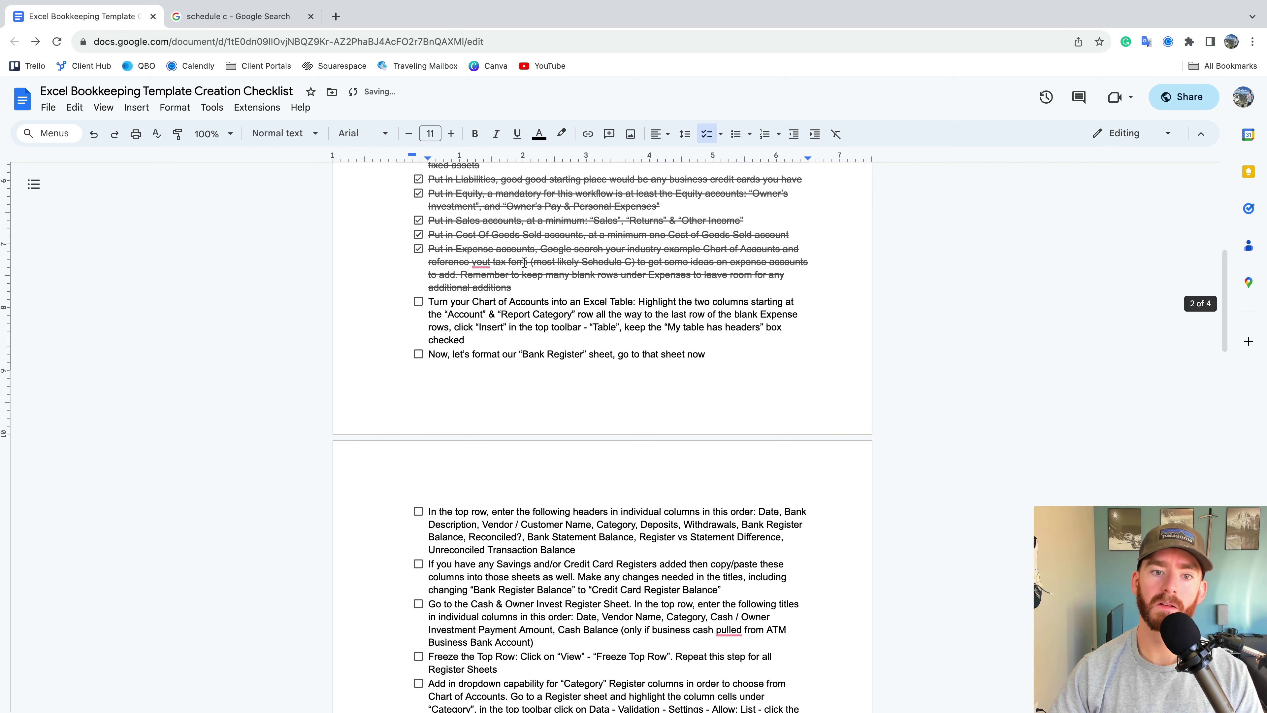
Switch back to the LLC Bookkeeping 2024 workbook and select the Account and Report Category columns from B2 to C59
key("ctrl+Left")
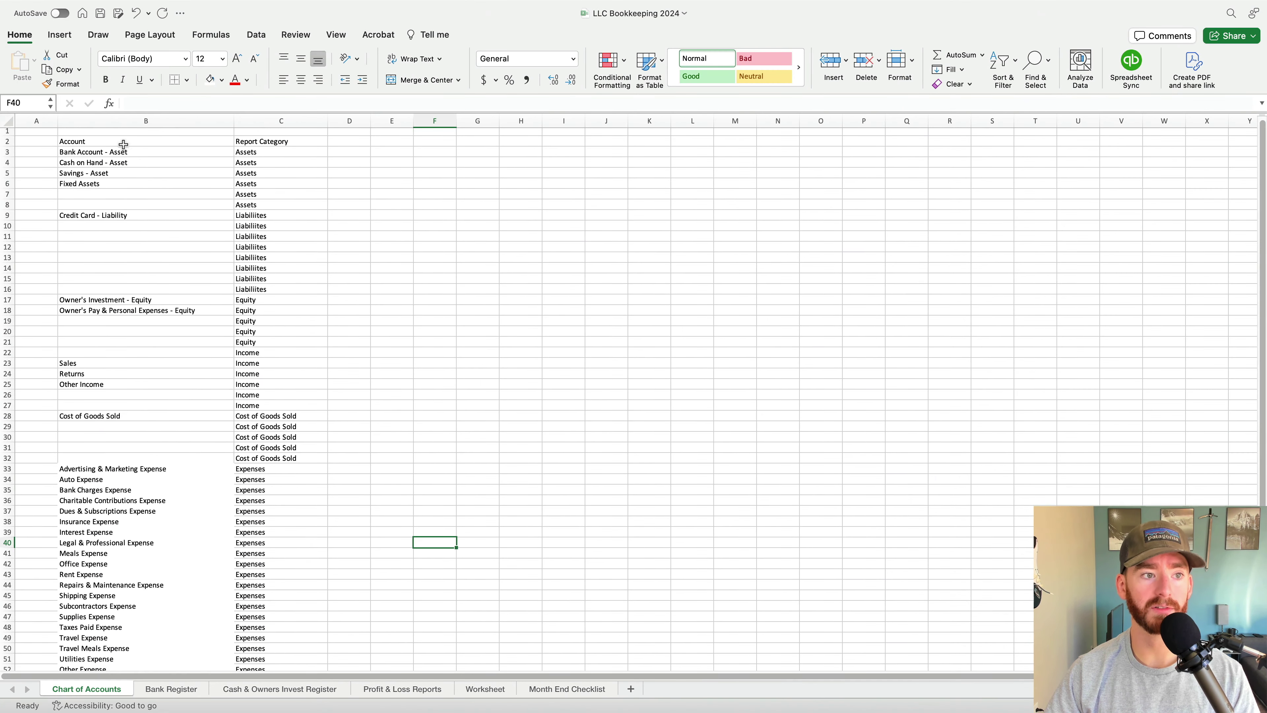
left_click_drag(123, 144, 280, 437)
scroll(258, 432, "down", 10)
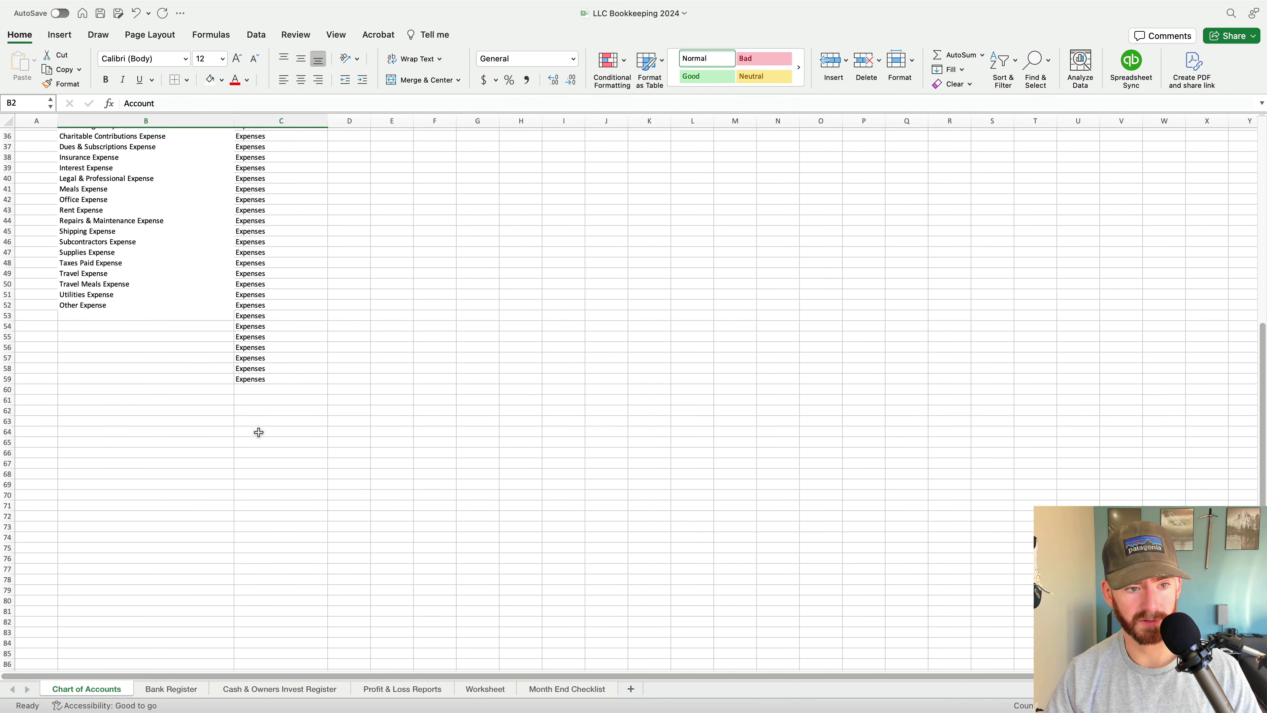
left_click(269, 378, "shift")
scroll(295, 324, "up", 1)
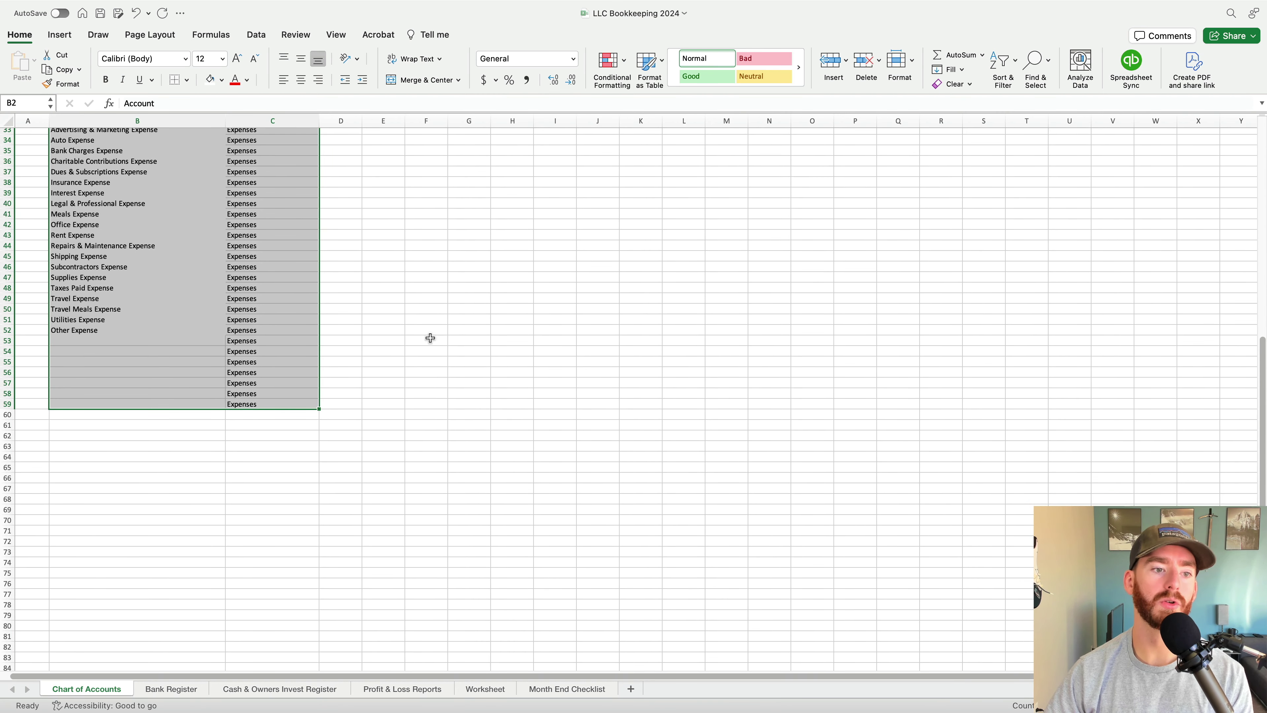
Examine the spare Expenses rows below Other Expense in the Chart of Accounts, rows 53 to 59
scroll(419, 350, "up", 2)
left_click(165, 424)
left_click(162, 398)
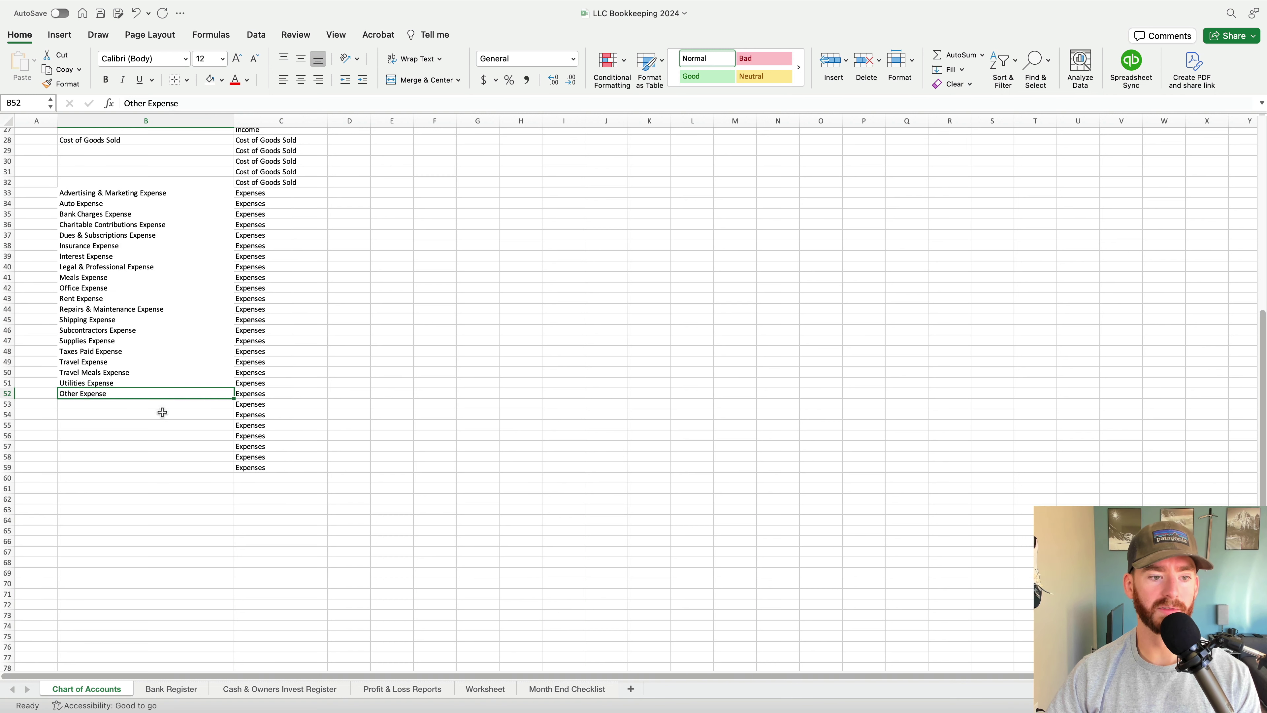
left_click(263, 403)
key("Down")
key("Down")
key("Down")
key("Down")
key("Down")
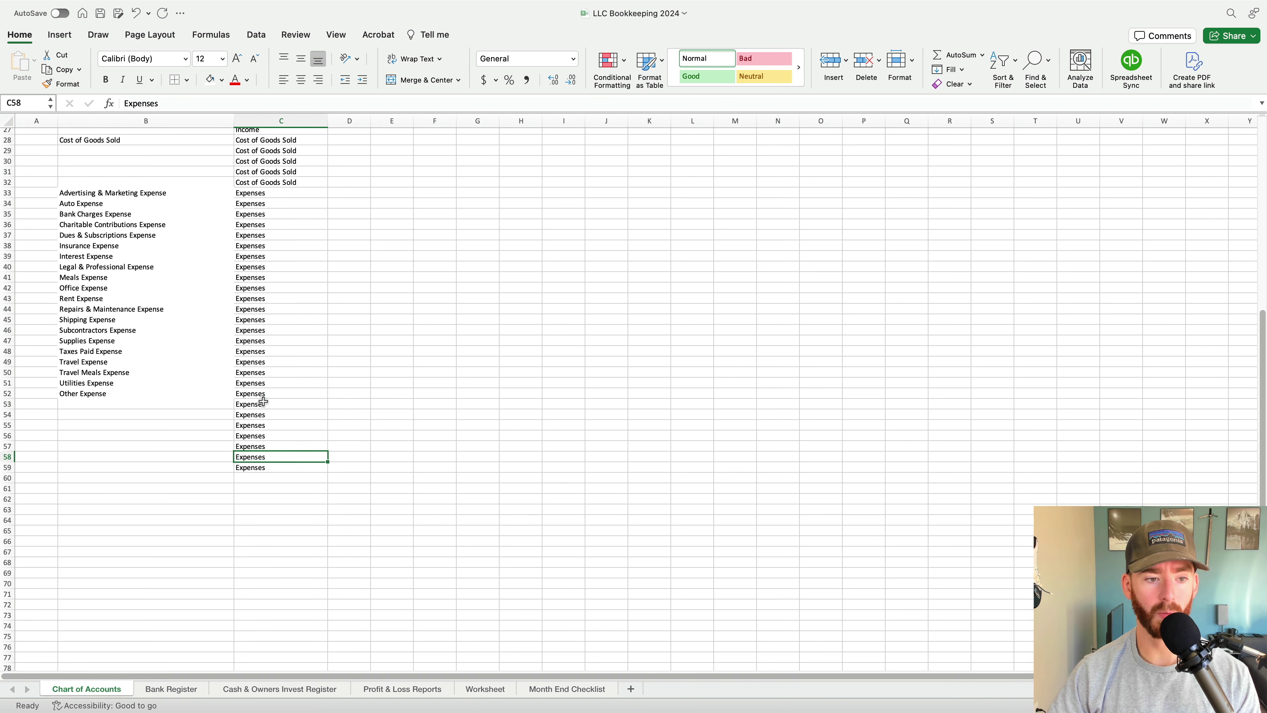
key("Down")
key("Left")
key("Left")
key("Up")
key("Up")
key("Right")
key("Up")
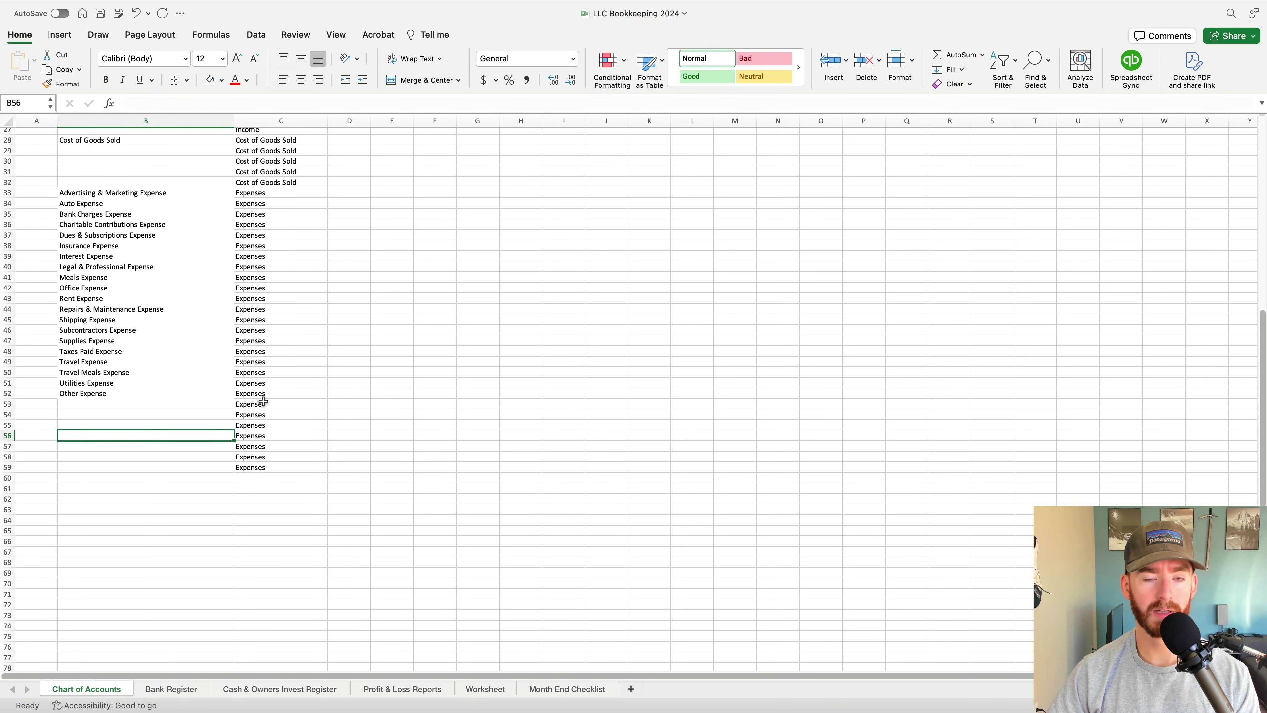
key("Up")
key("Up")
key("Up")
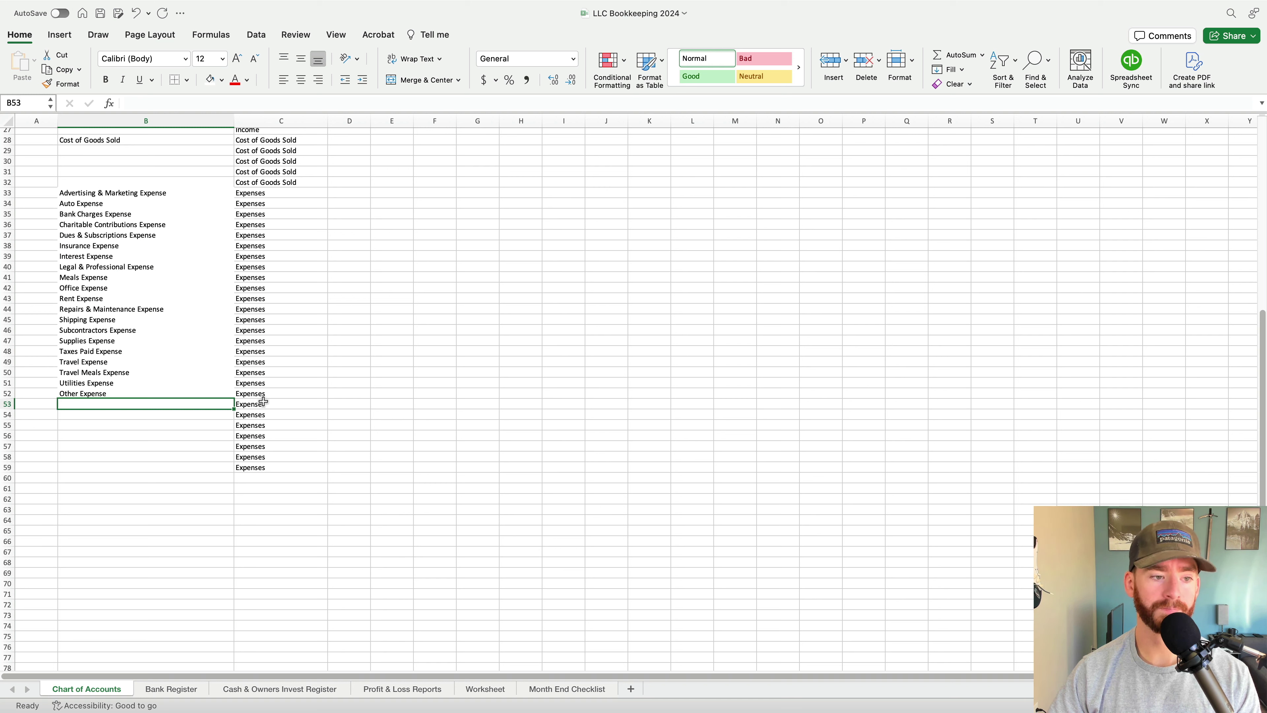
key("Down")
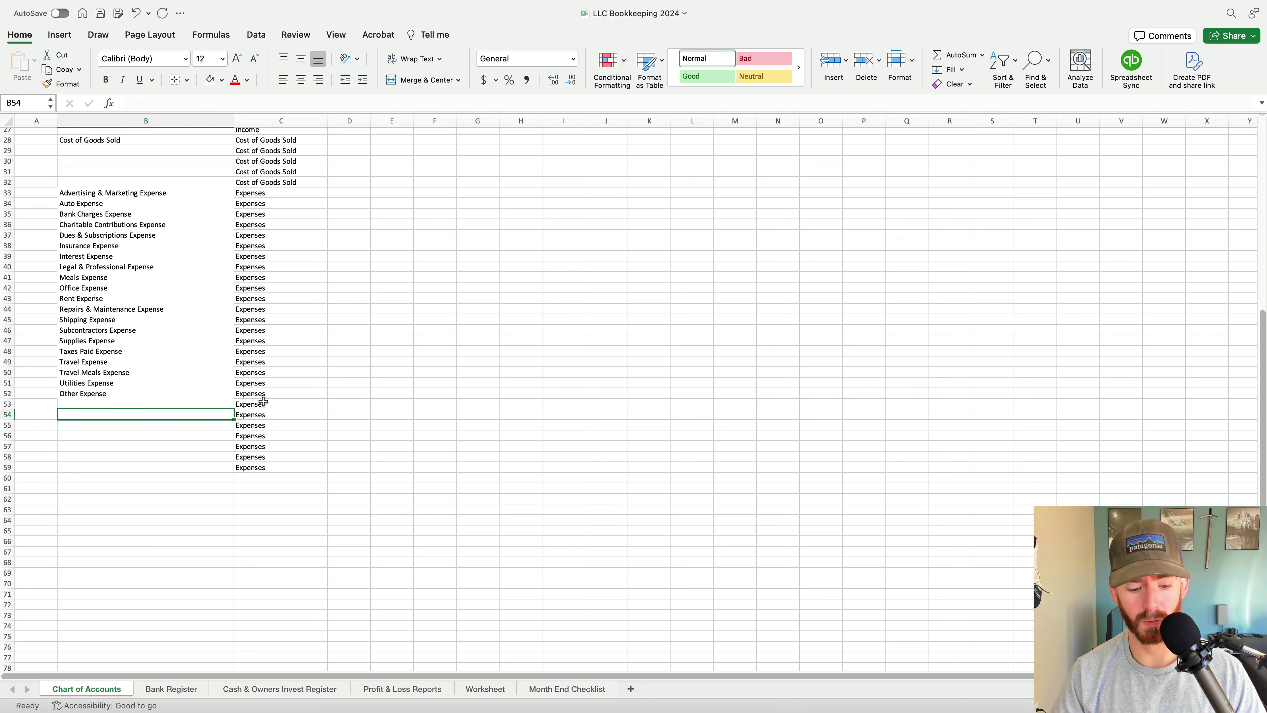
type("dfkgk")
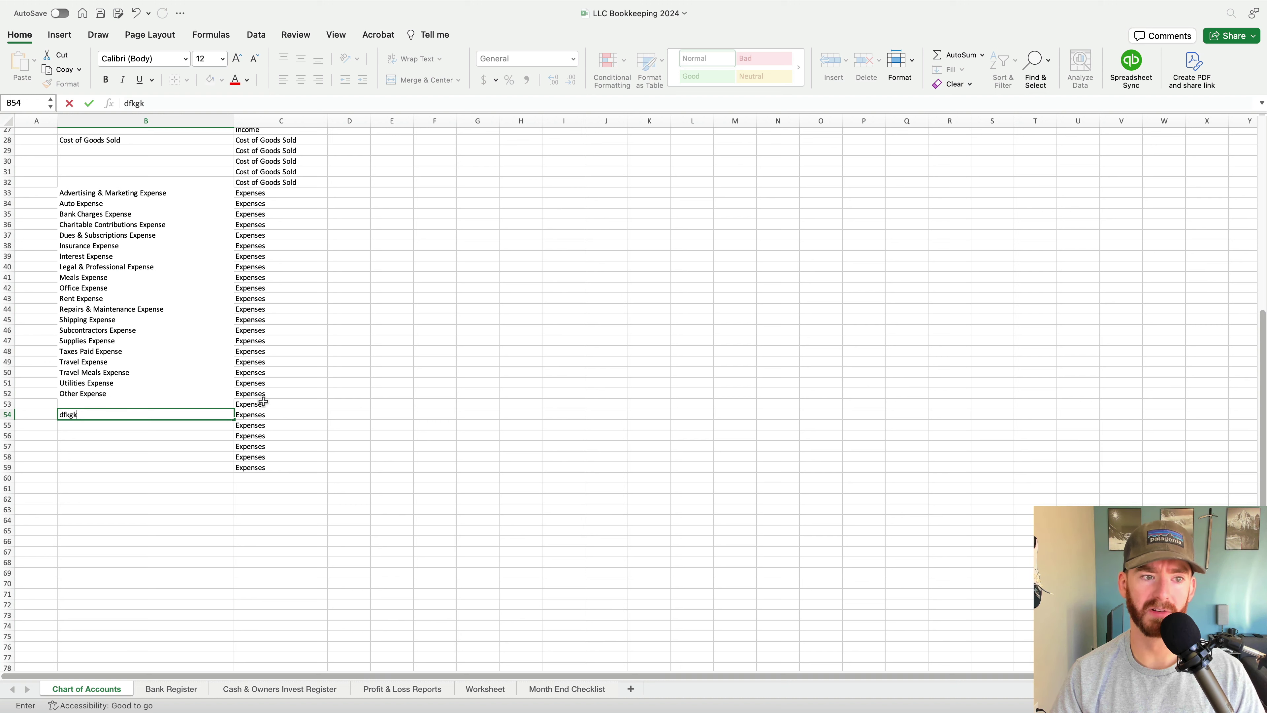
key("BackSpace")
key("BackSpace")
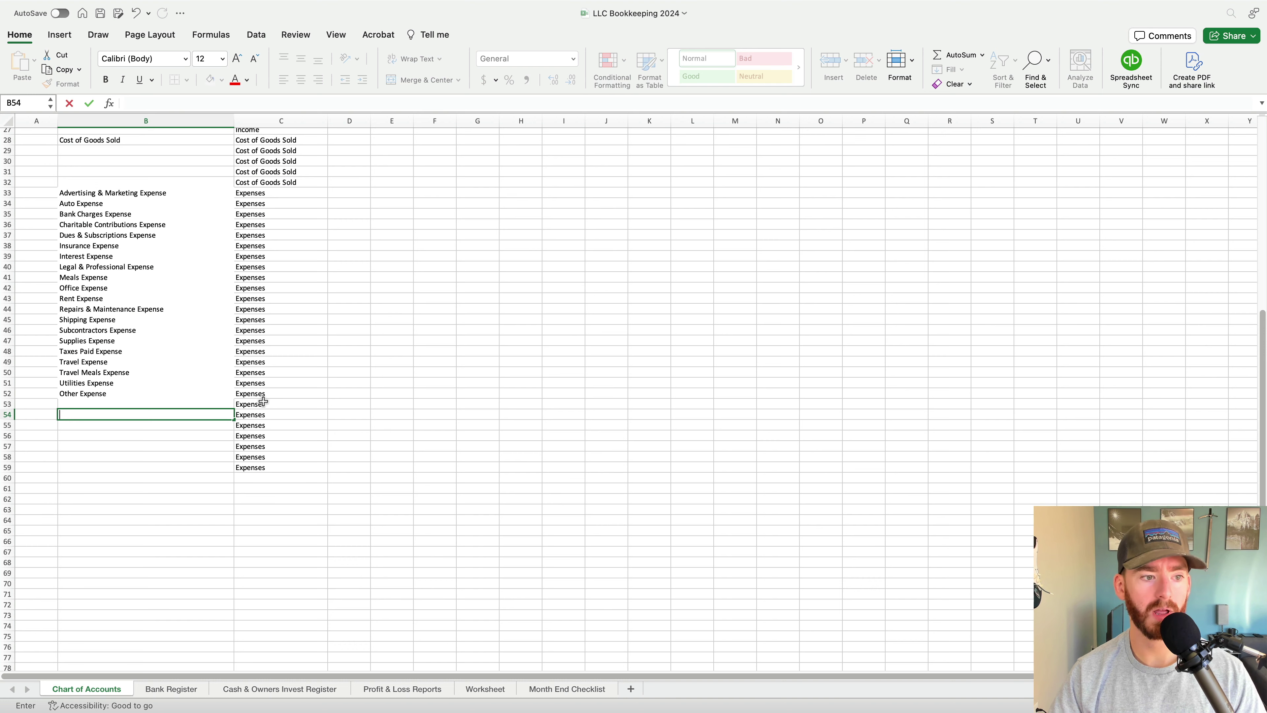
Convert the Account and Report Category range B2:C59 into an Excel table with headers
left_click(260, 437)
scroll(242, 382, "up", 3)
scroll(248, 272, "up", 8)
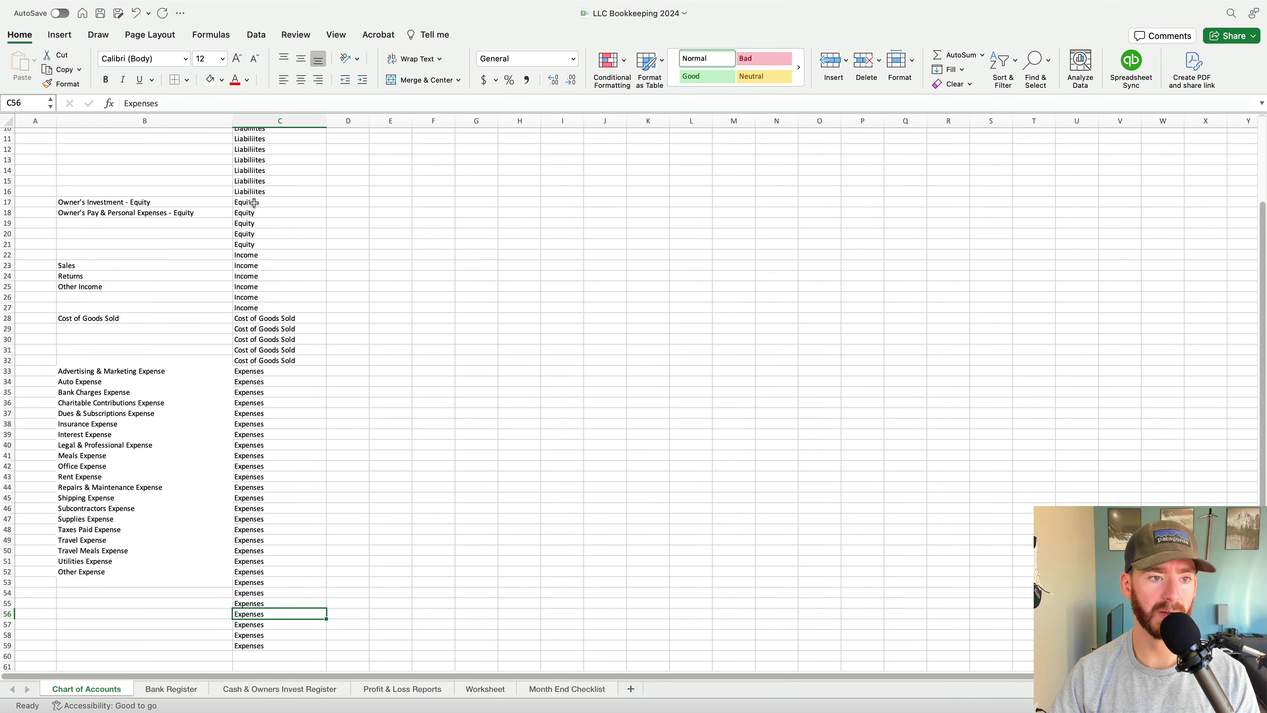
scroll(123, 164, "down", 1)
left_click_drag(97, 150, 279, 393)
mouse_move(146, 138)
left_mouse_down()
mouse_move(249, 173)
mouse_move(267, 307)
left_mouse_up()
scroll(267, 300, "down", 12)
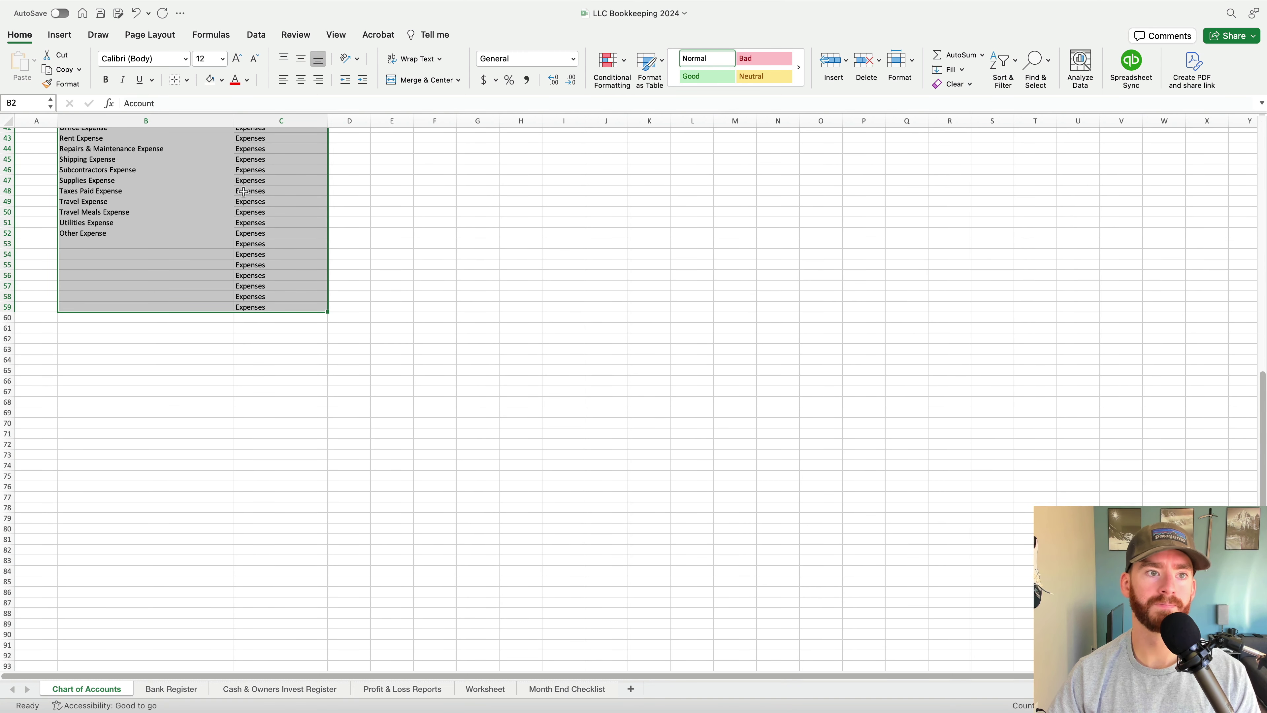
mouse_move(127, 5)
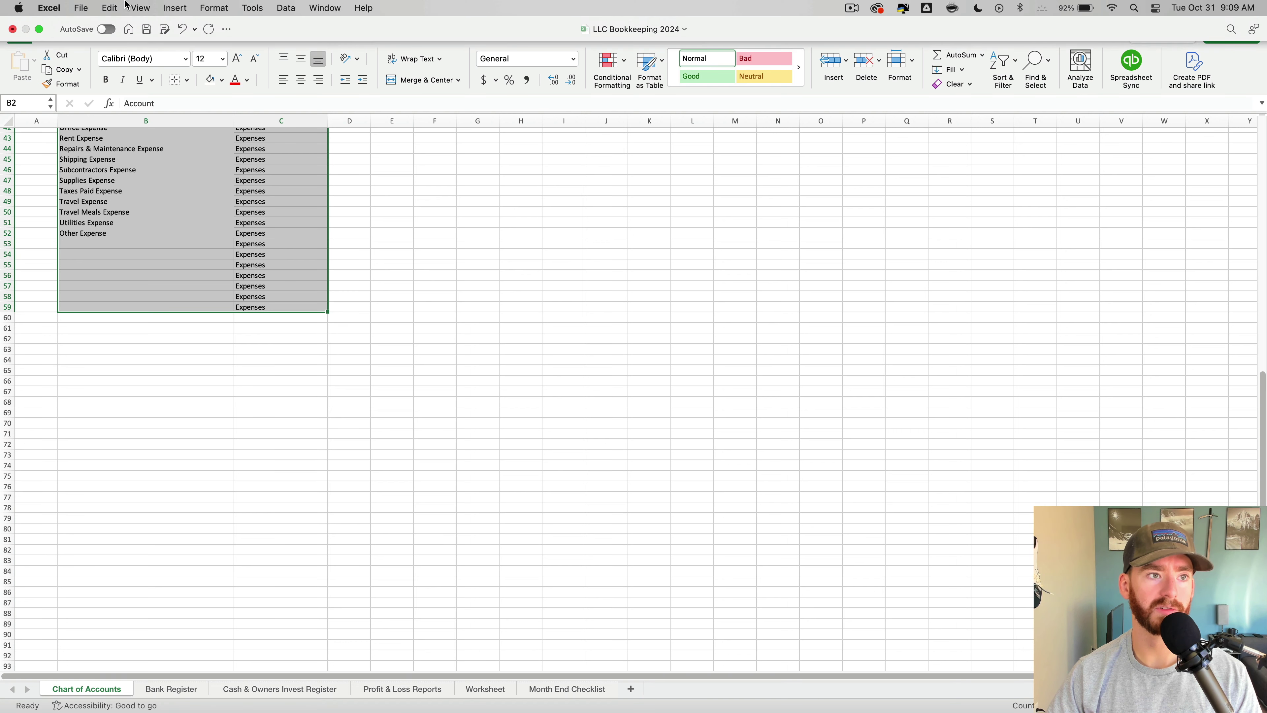
left_click(172, 7)
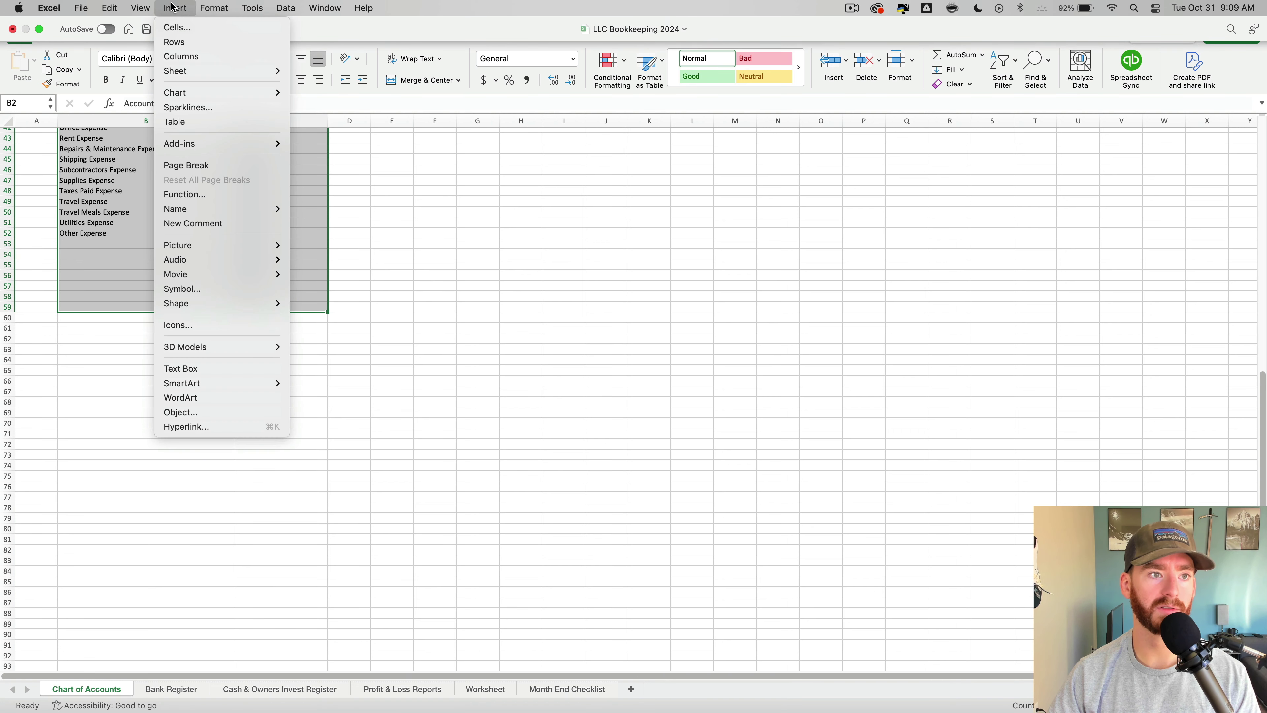
left_click(188, 123)
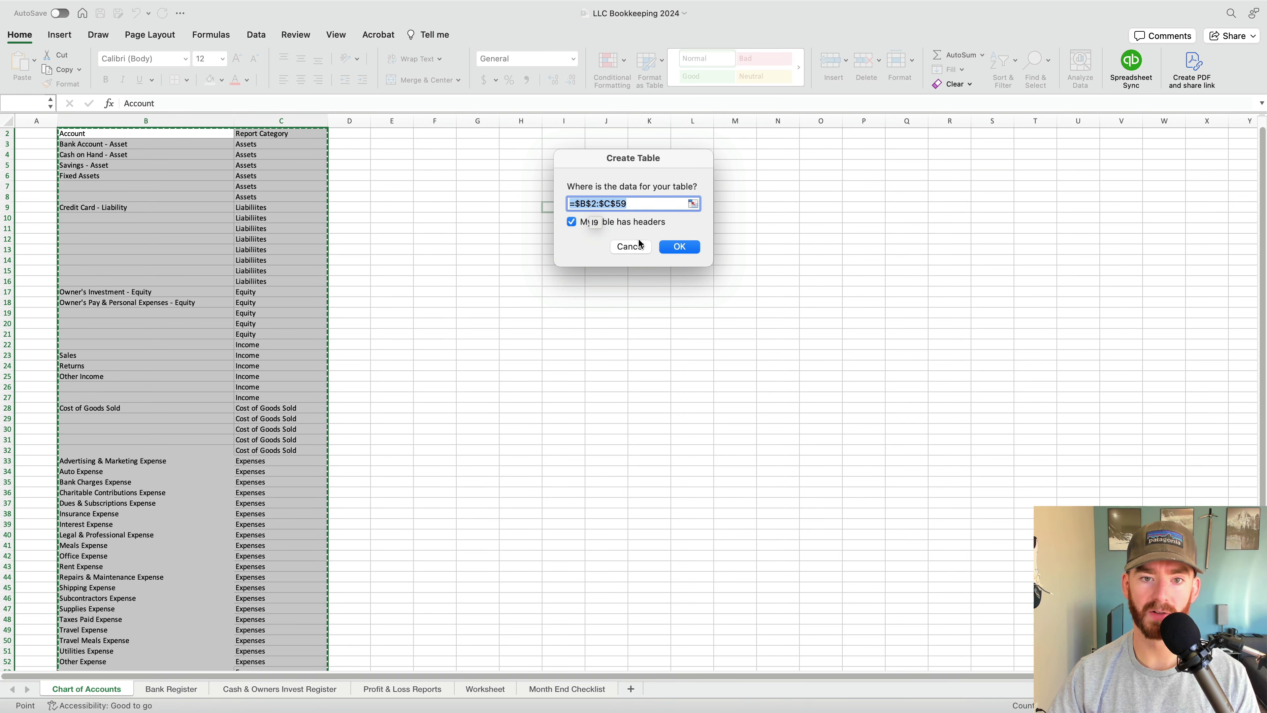
left_click(679, 247)
left_click(397, 224)
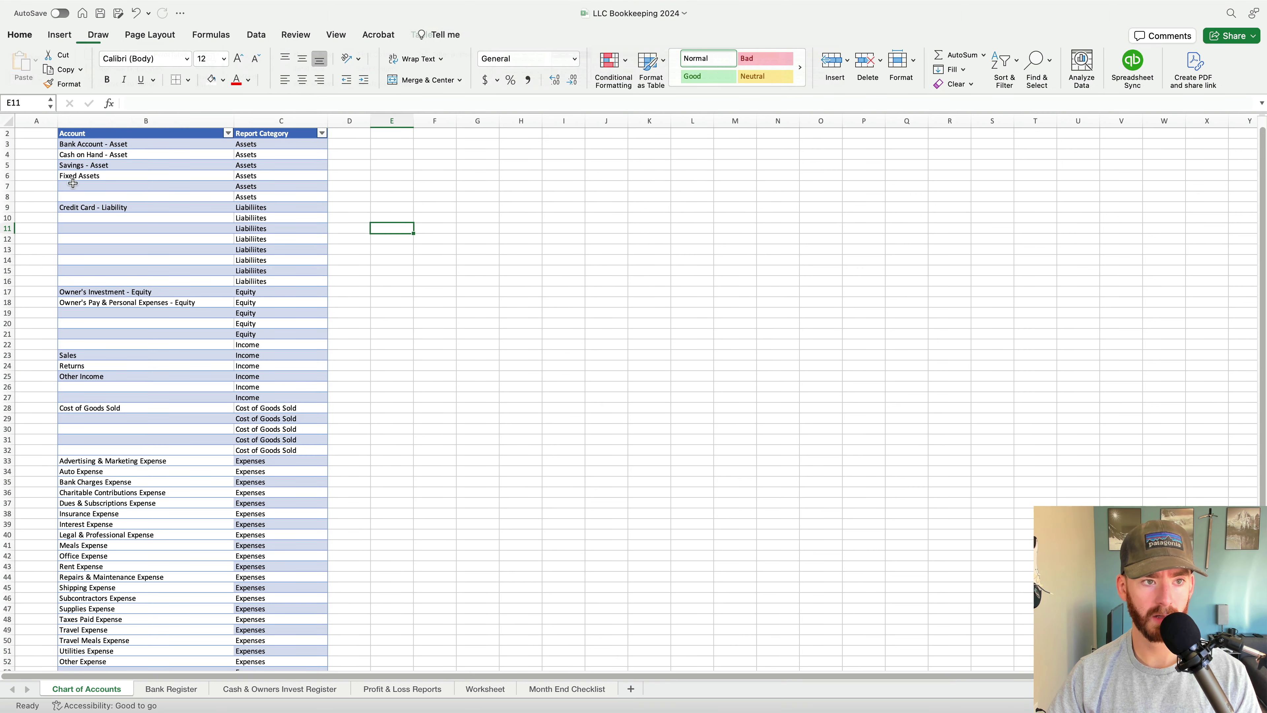
Apply the black-header, gray-banded table style to the whole Chart of Accounts table
left_click_drag(105, 134, 283, 450)
scroll(235, 481, "down", 2)
scroll(283, 450, "up", 10)
left_click(562, 78)
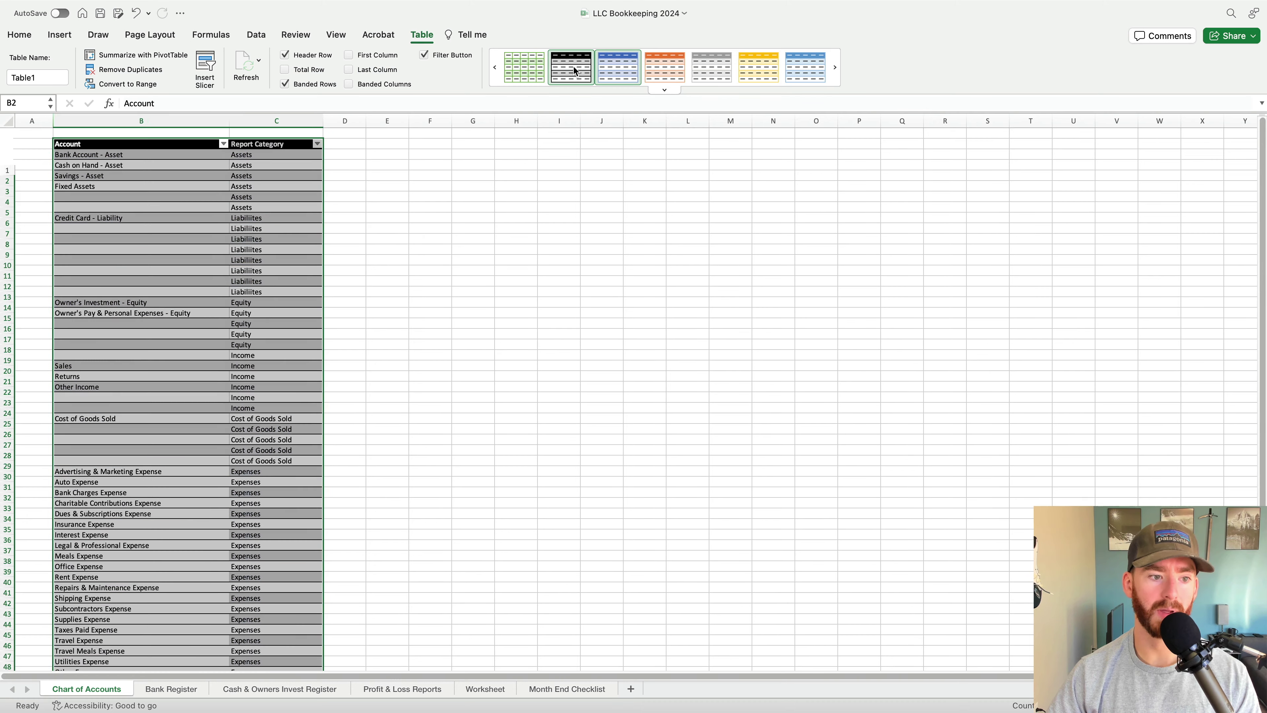
left_click(359, 303)
scroll(360, 303, "down", 7)
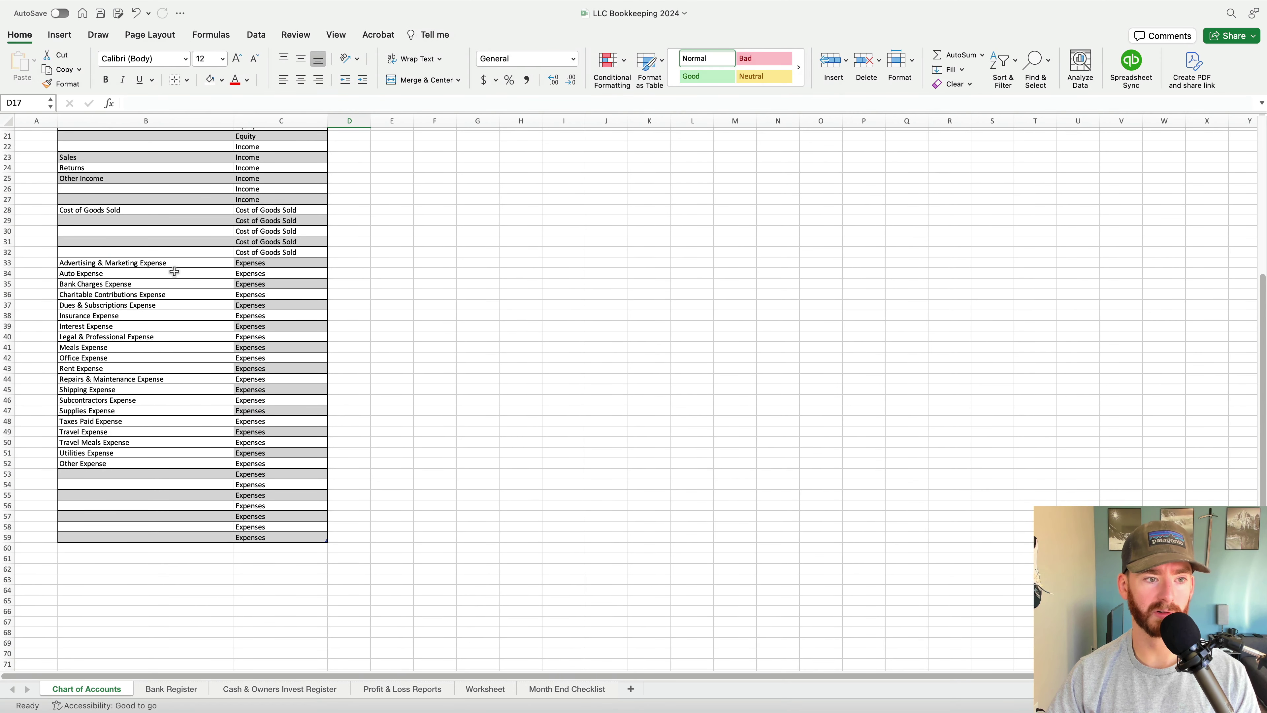
left_click_drag(173, 273, 182, 435)
left_click(263, 410)
left_click(426, 419)
scroll(424, 417, "up", 7)
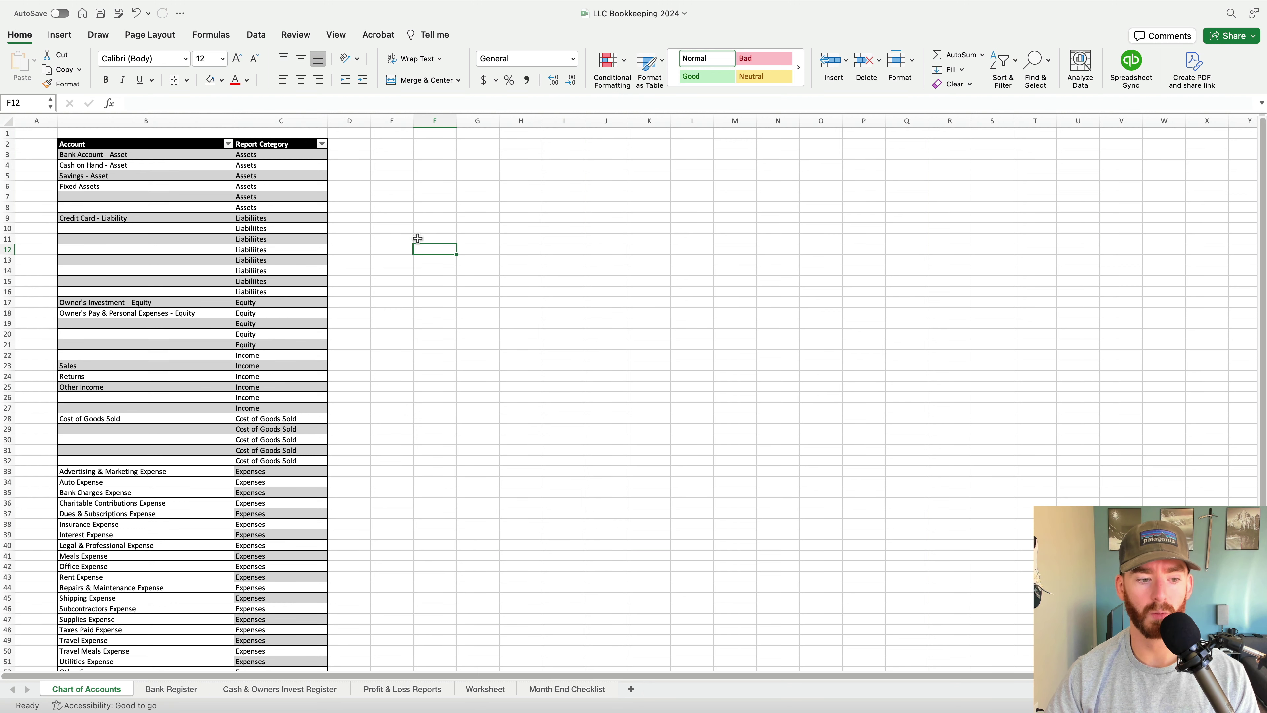
Open the Bank Register sheet and enter the header "Date" in cell B1
left_click(183, 691)
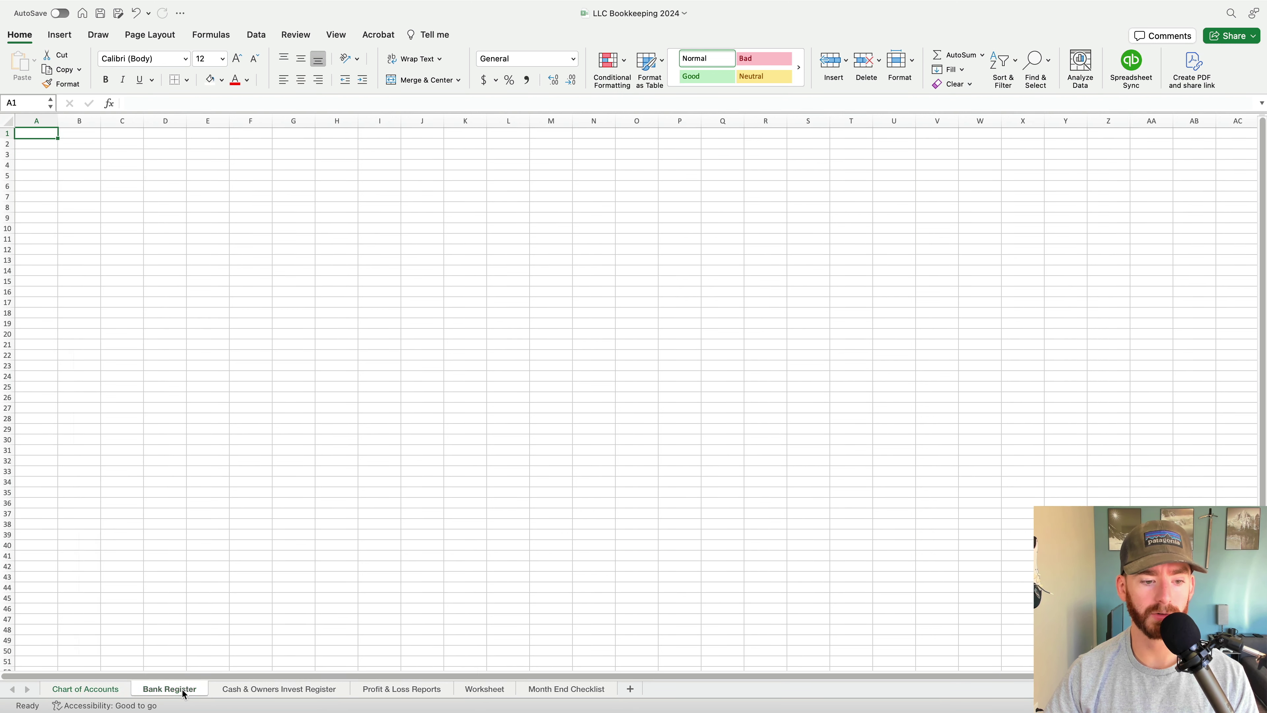
left_click(254, 694)
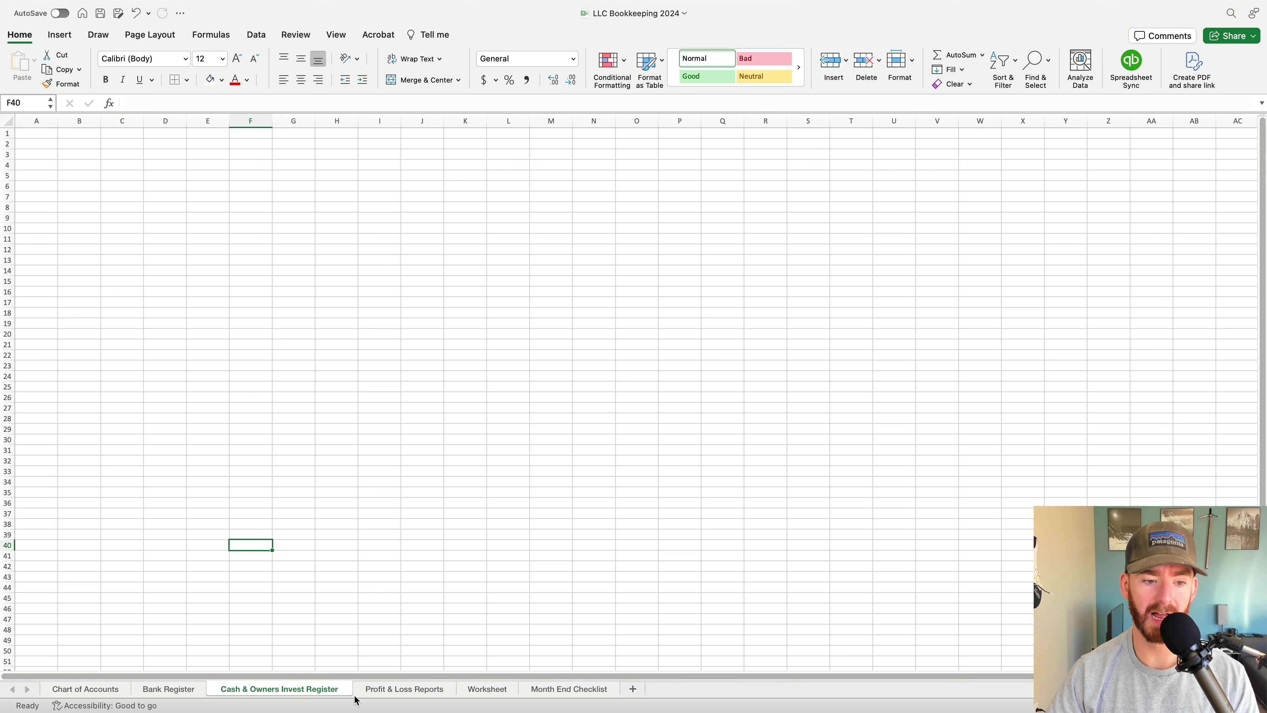
left_click(178, 690)
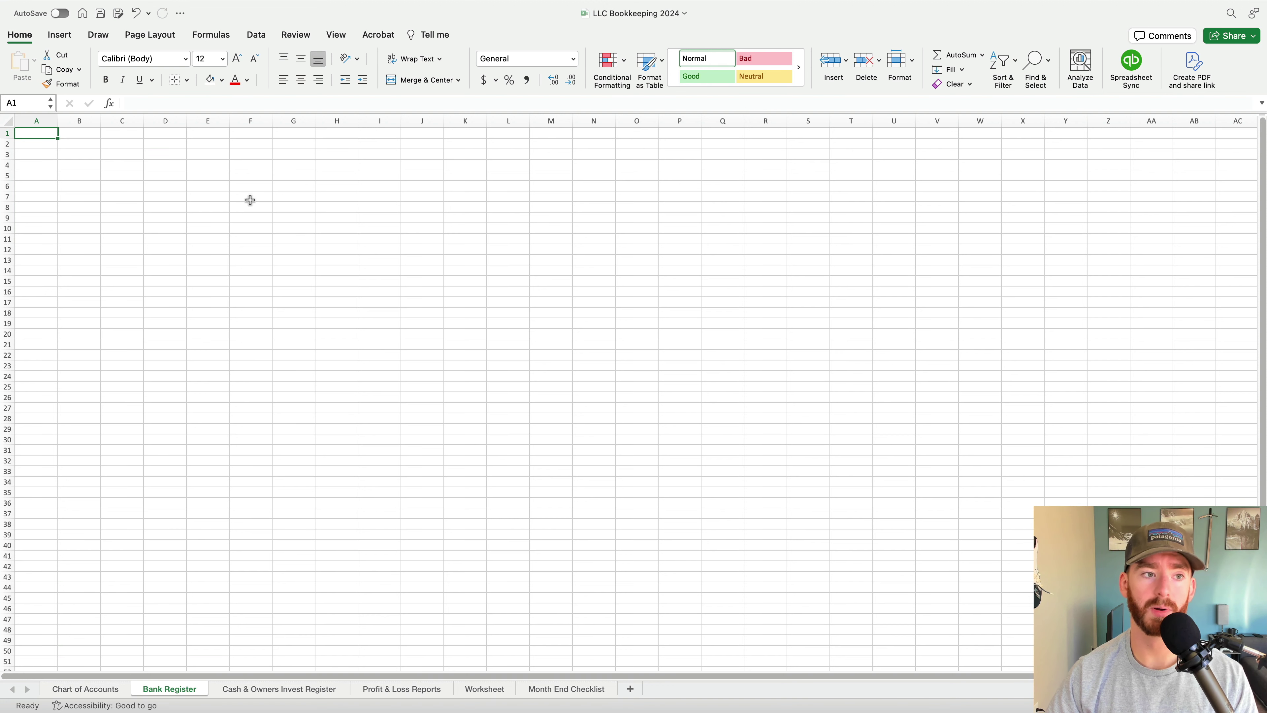
left_click(88, 134)
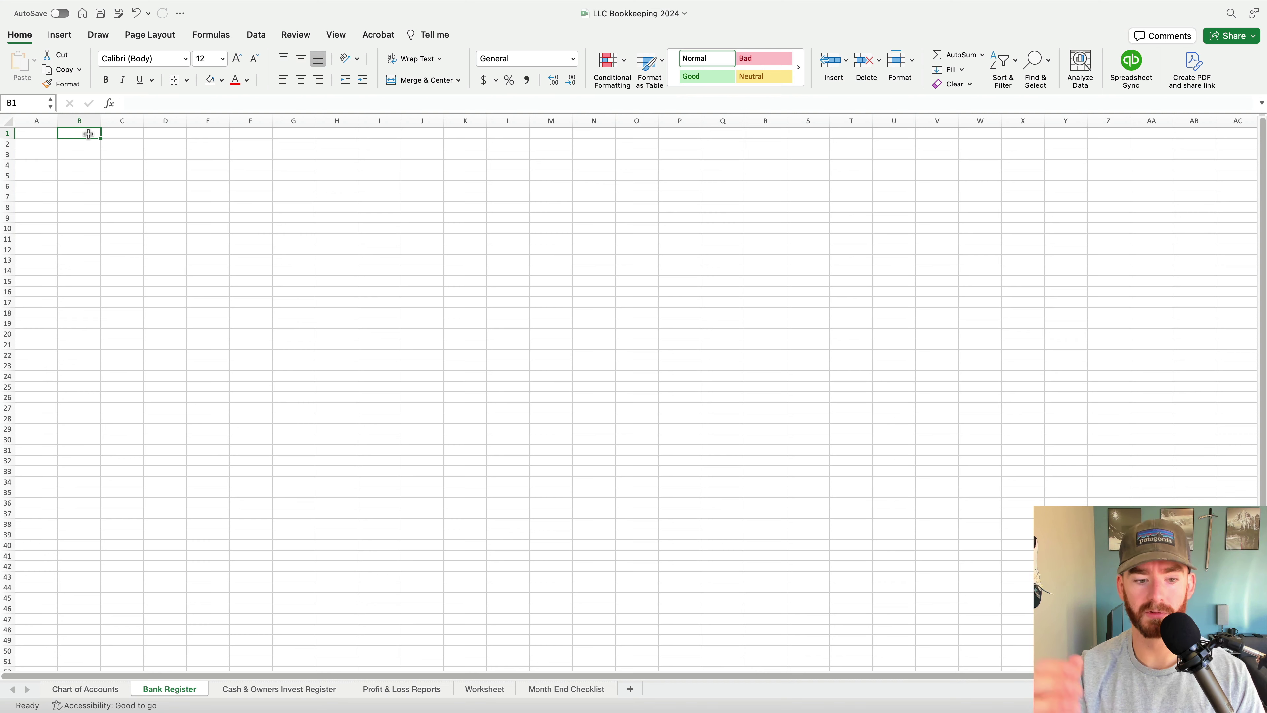
type("Date")
key("Tab")
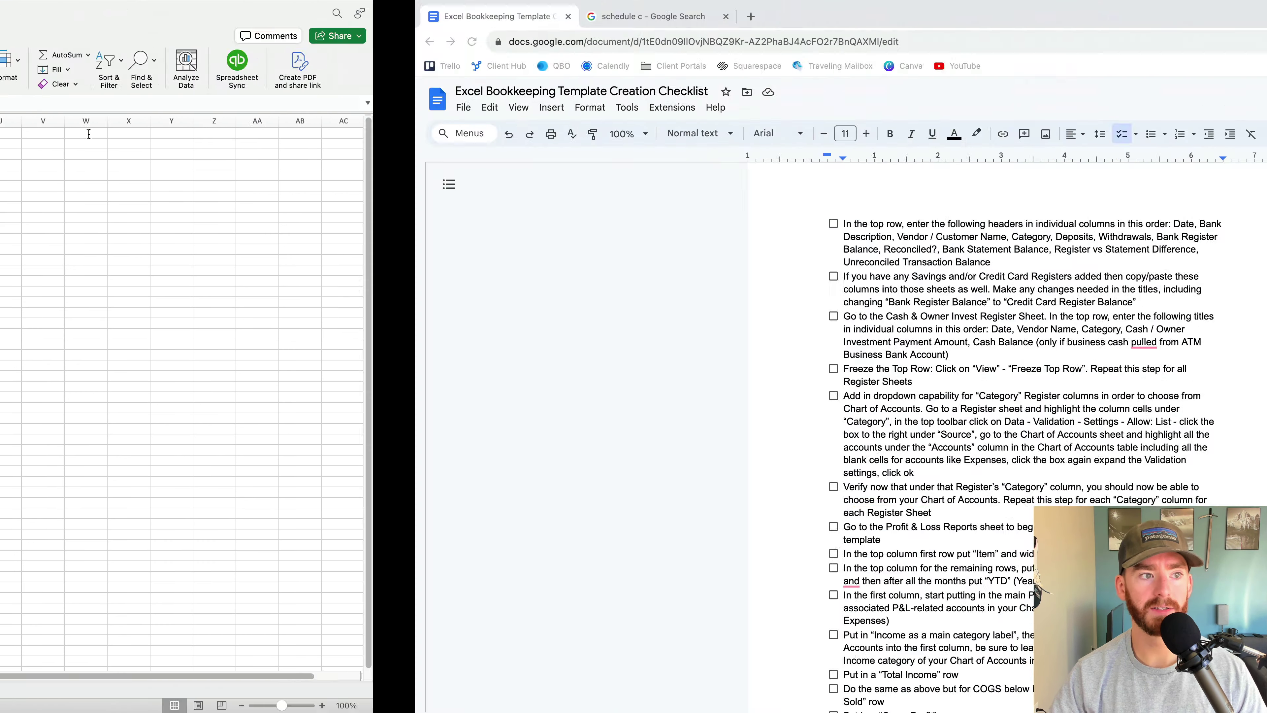
Enter the header "Bank Description" in cell C1 and widen column C to fit it
type("Bank De")
type("scr")
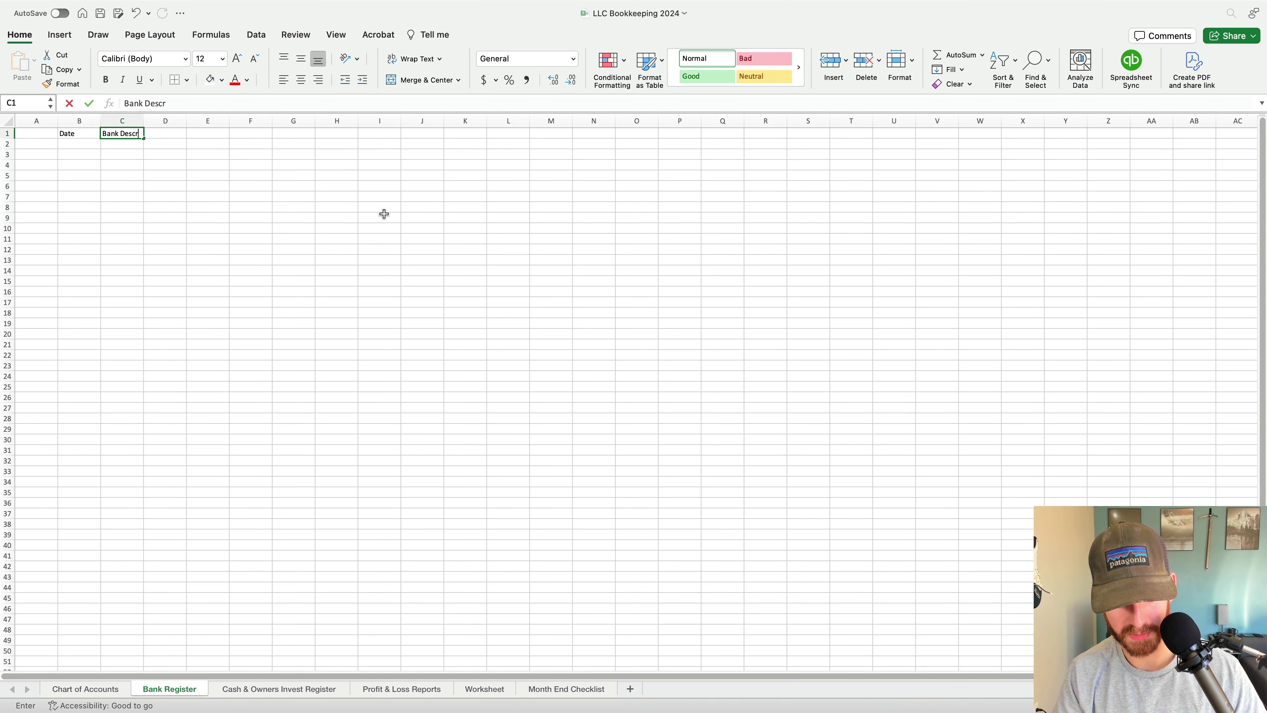
type("iption")
key("Tab")
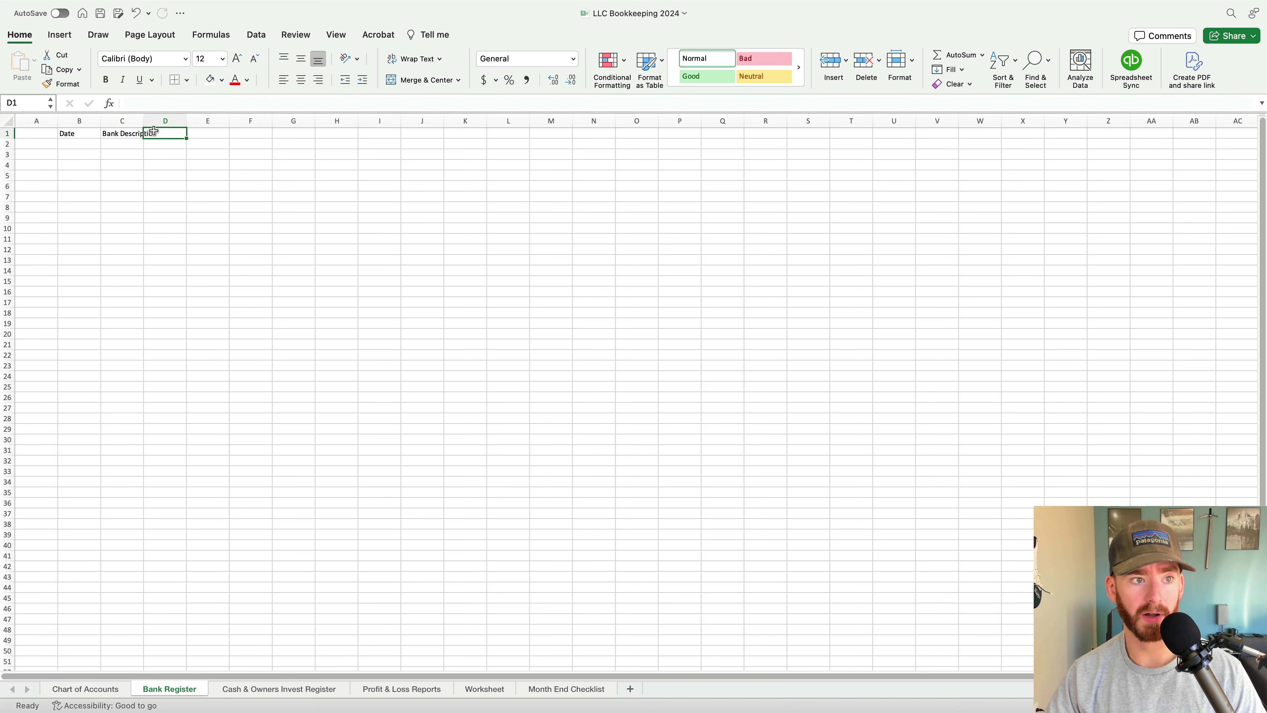
left_click_drag(144, 120, 175, 121)
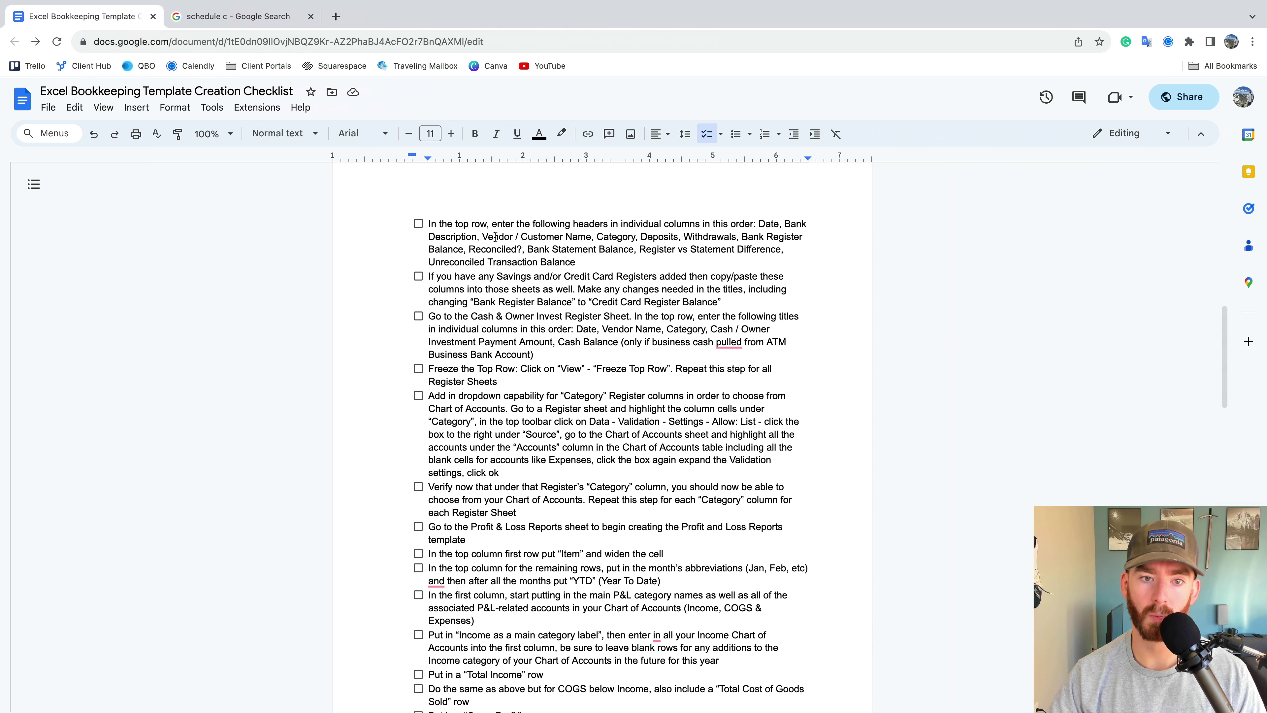
Copy "Vendor / Customer Name" from the Google Docs checklist into D1 of the Bank Register and add the header "Category" in E1
left_click_drag(482, 234, 589, 234)
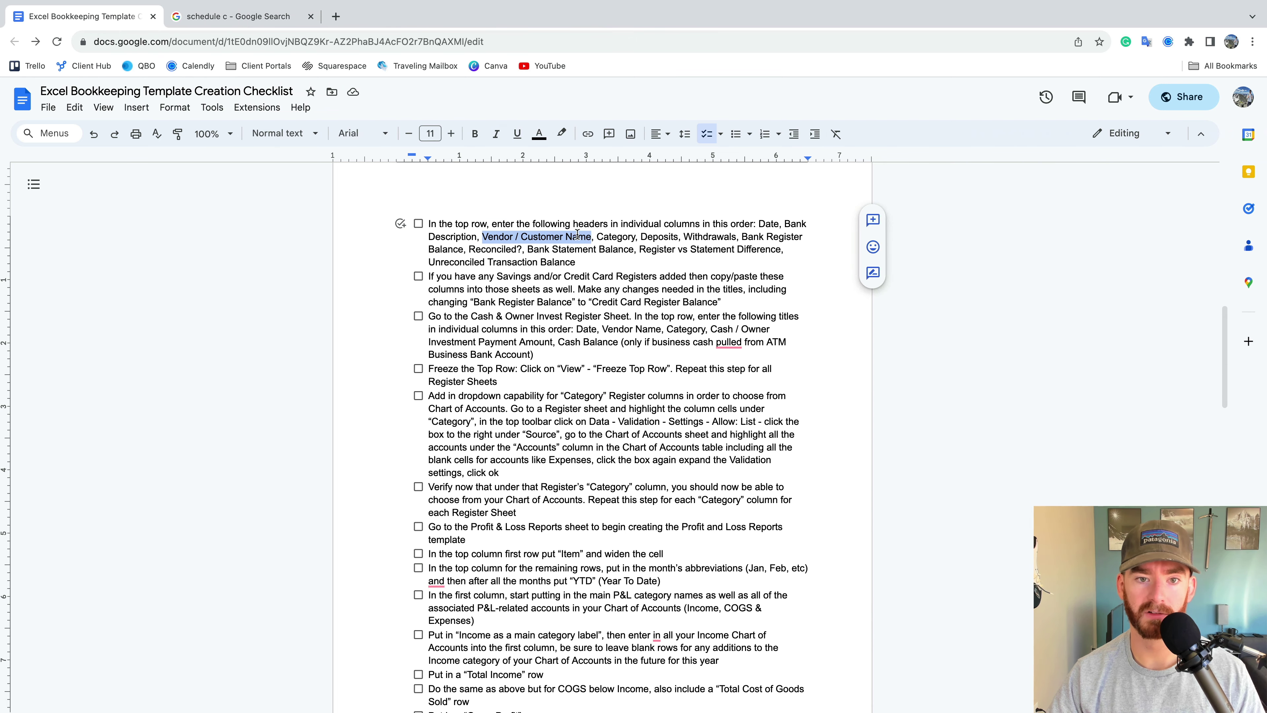
key("super+c")
key("super+Tab")
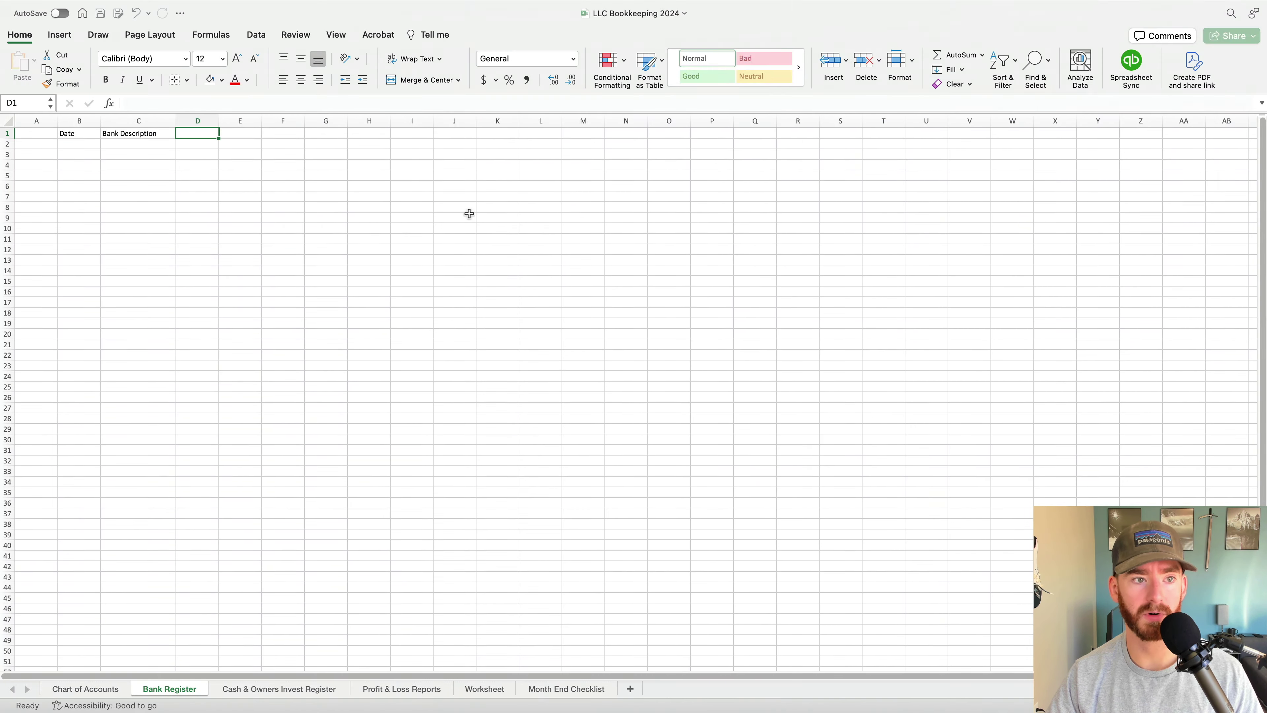
key("super+v")
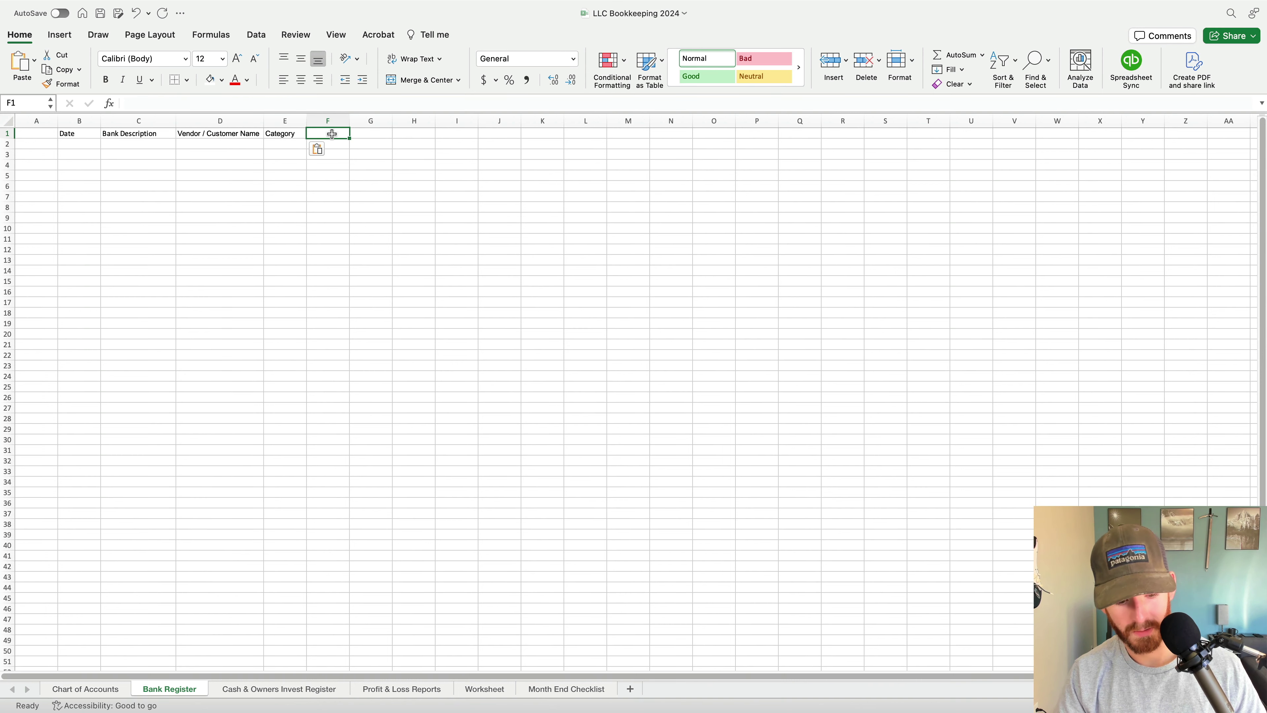
Fill in the remaining checklist headers across row 1, from "Deposits" in F1 through "Unreconciled Transaction Balance" in L1
type("De")
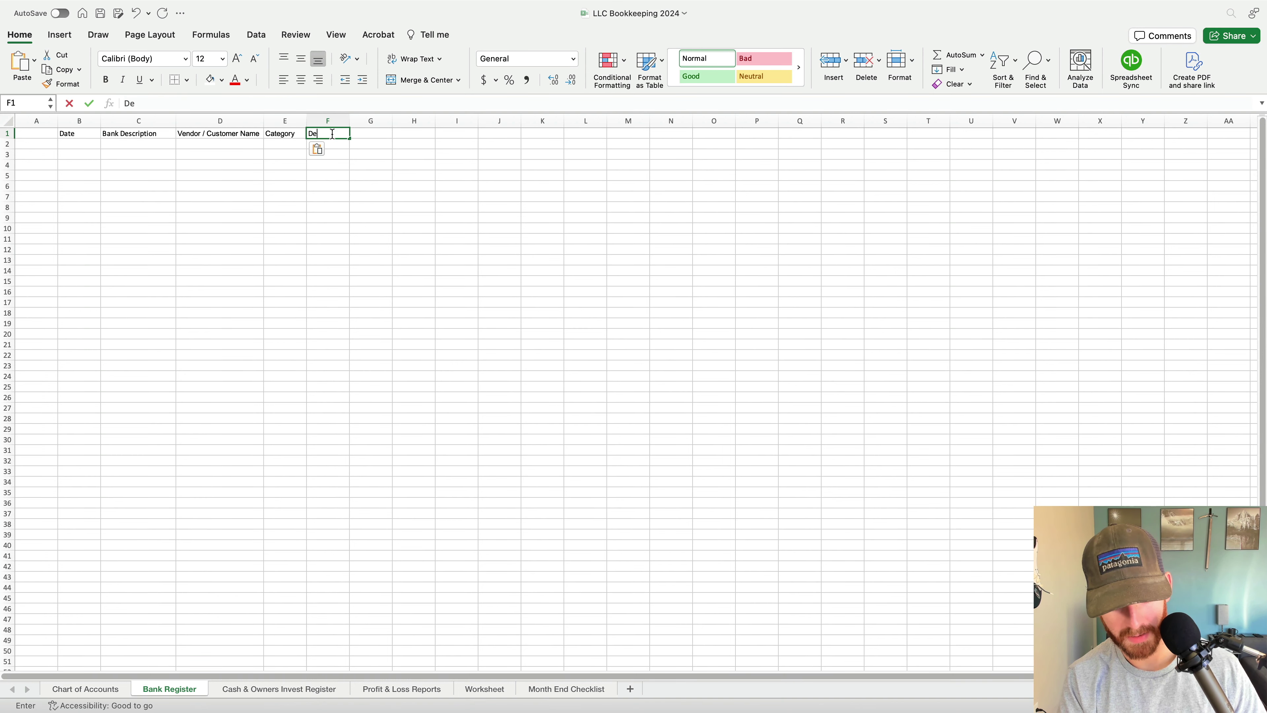
type("posits")
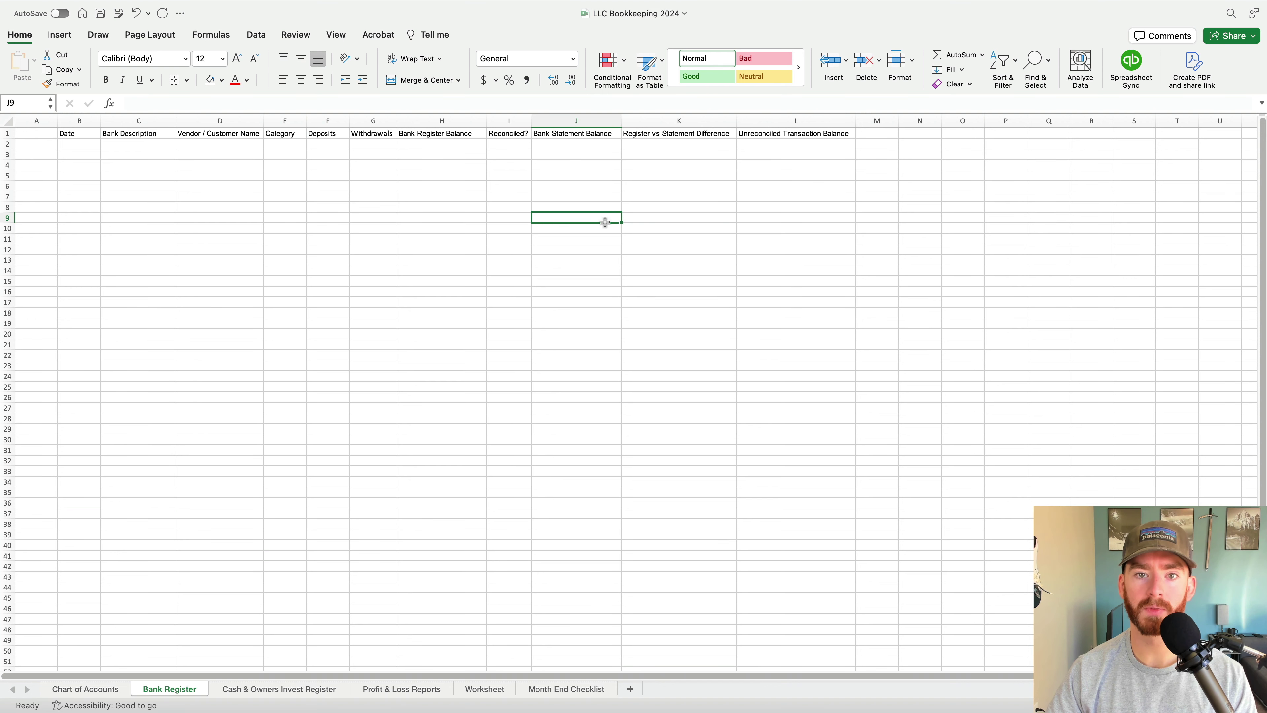
Make the headers in B1:L1 bold and centered, and widen column K to fit its title
left_click(85, 134)
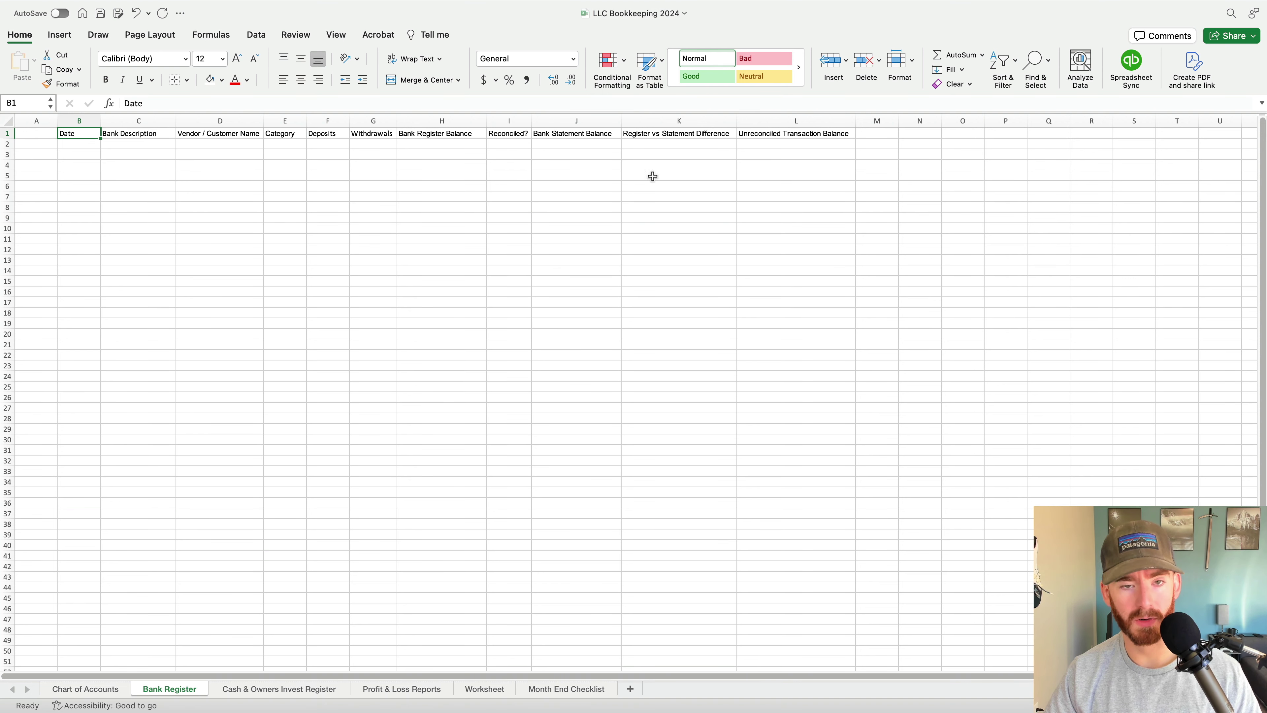
left_click(818, 133, "shift")
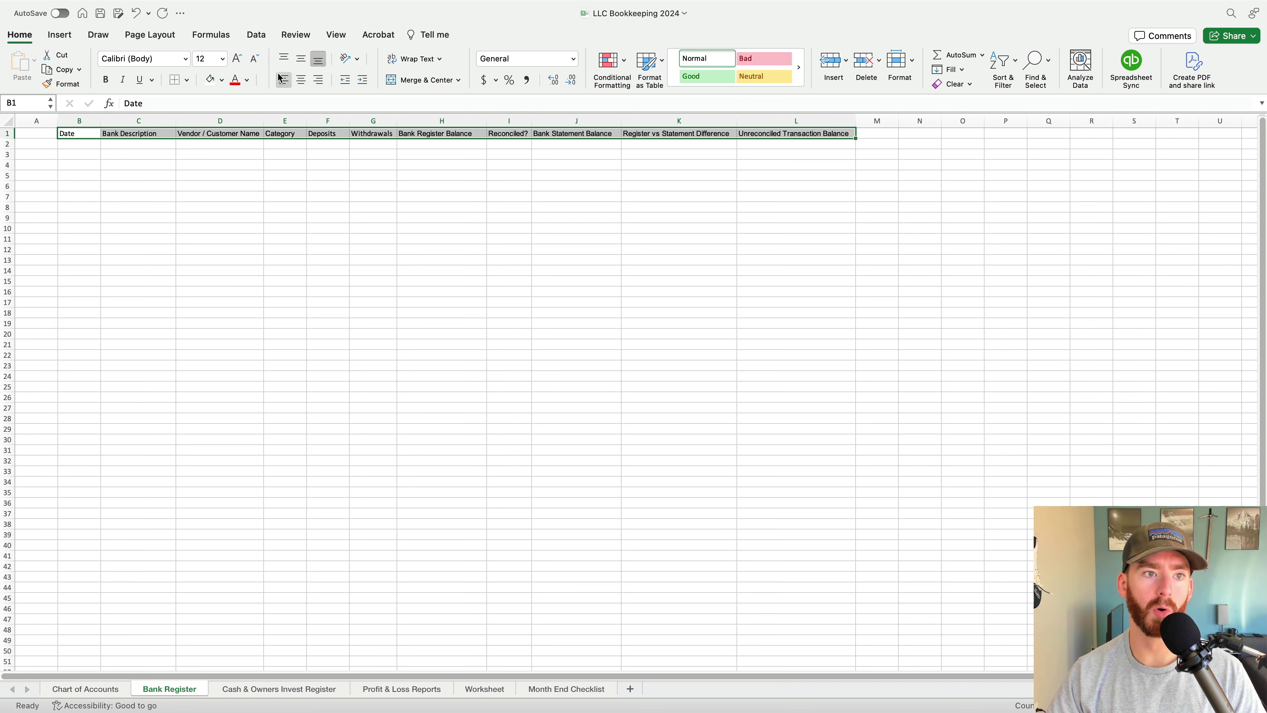
left_click(106, 80)
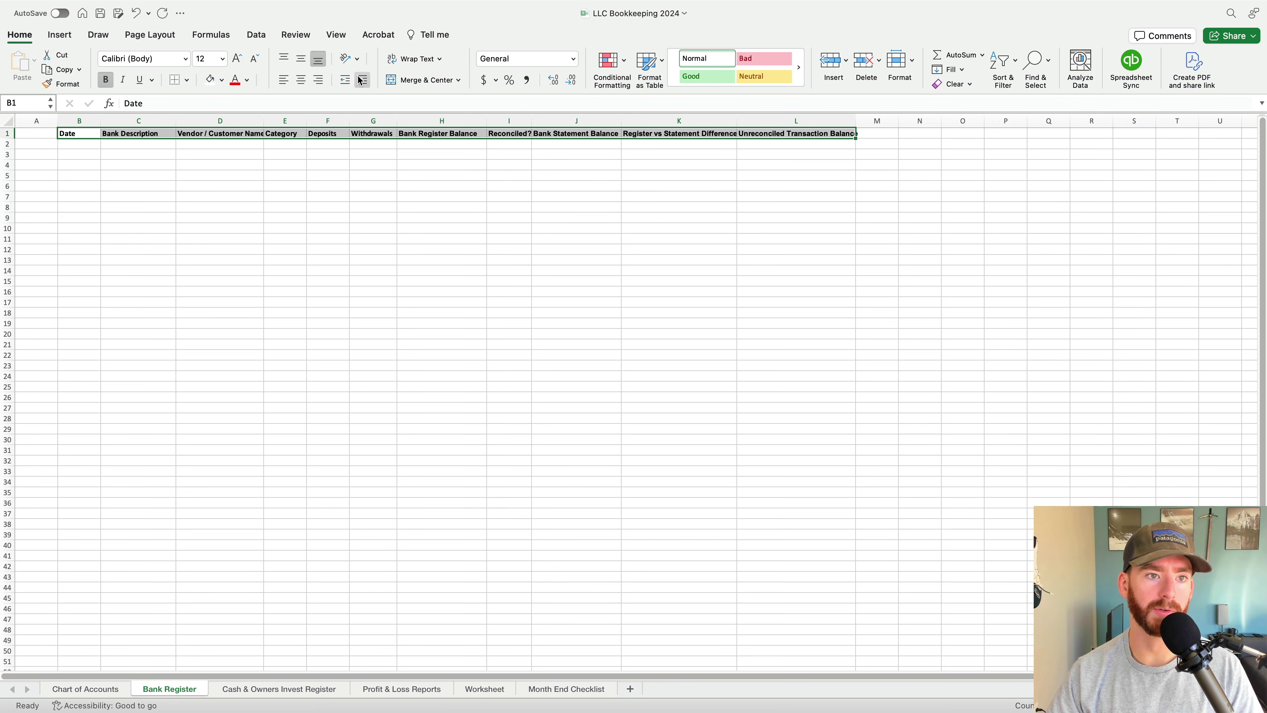
left_click(301, 80)
left_click(640, 299)
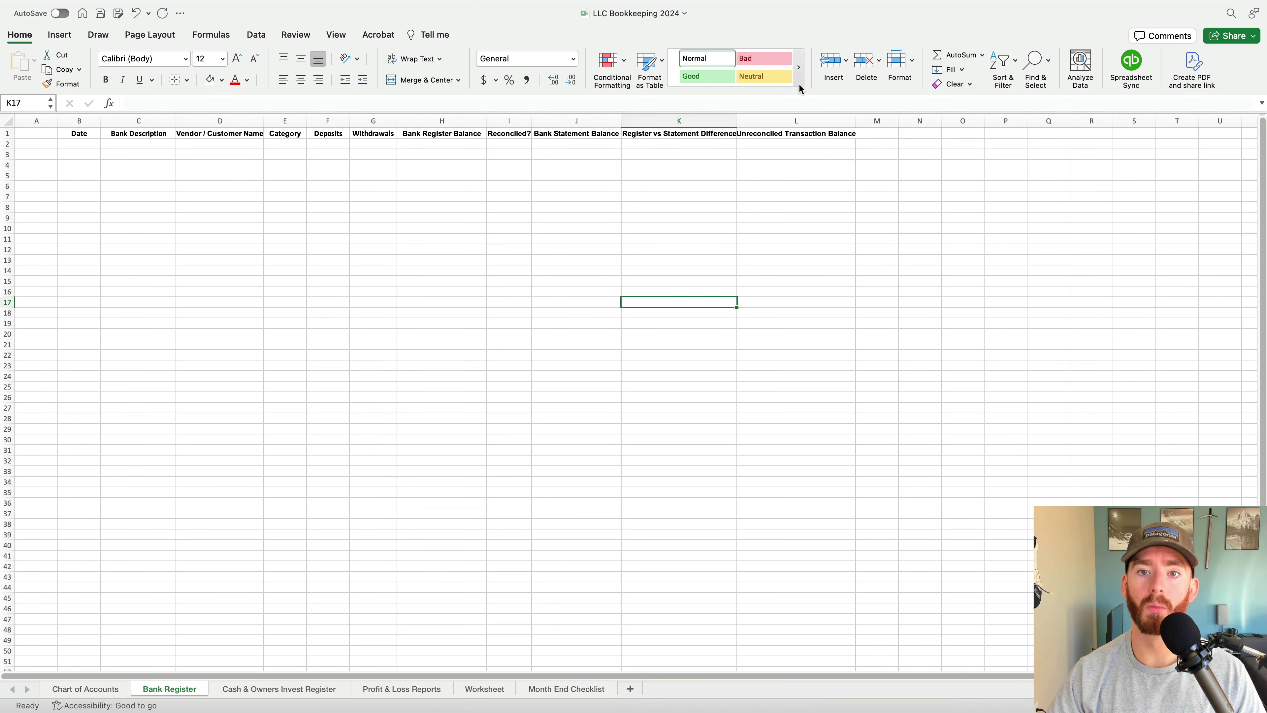
left_click_drag(743, 121, 746, 121)
left_click(586, 215)
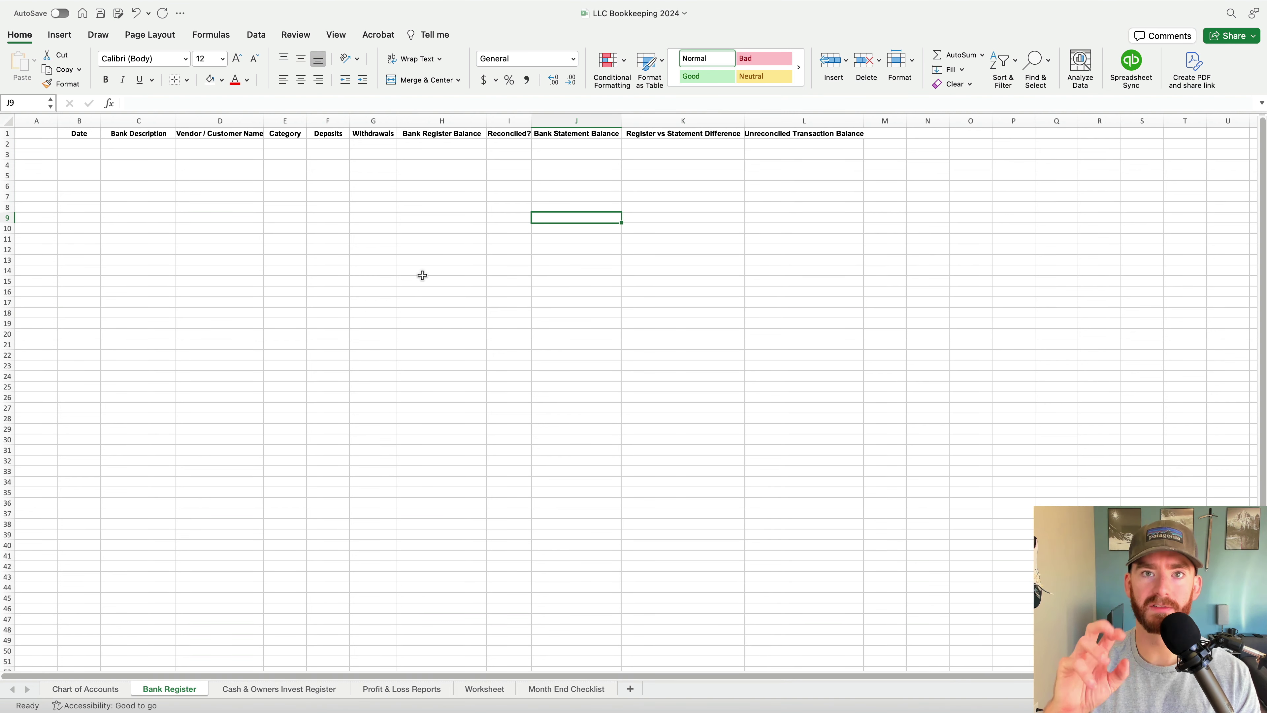
Freeze the top row of the Bank Register sheet so the headers stay in view
left_click(344, 39)
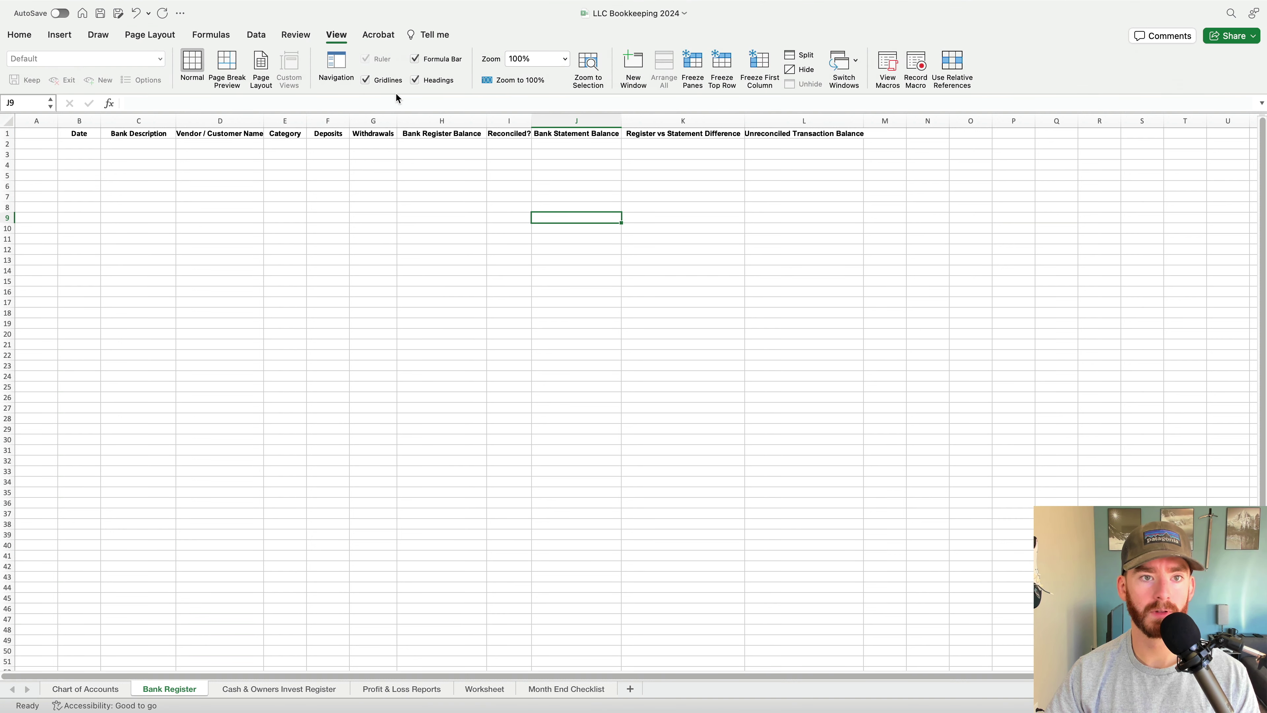
left_click(722, 69)
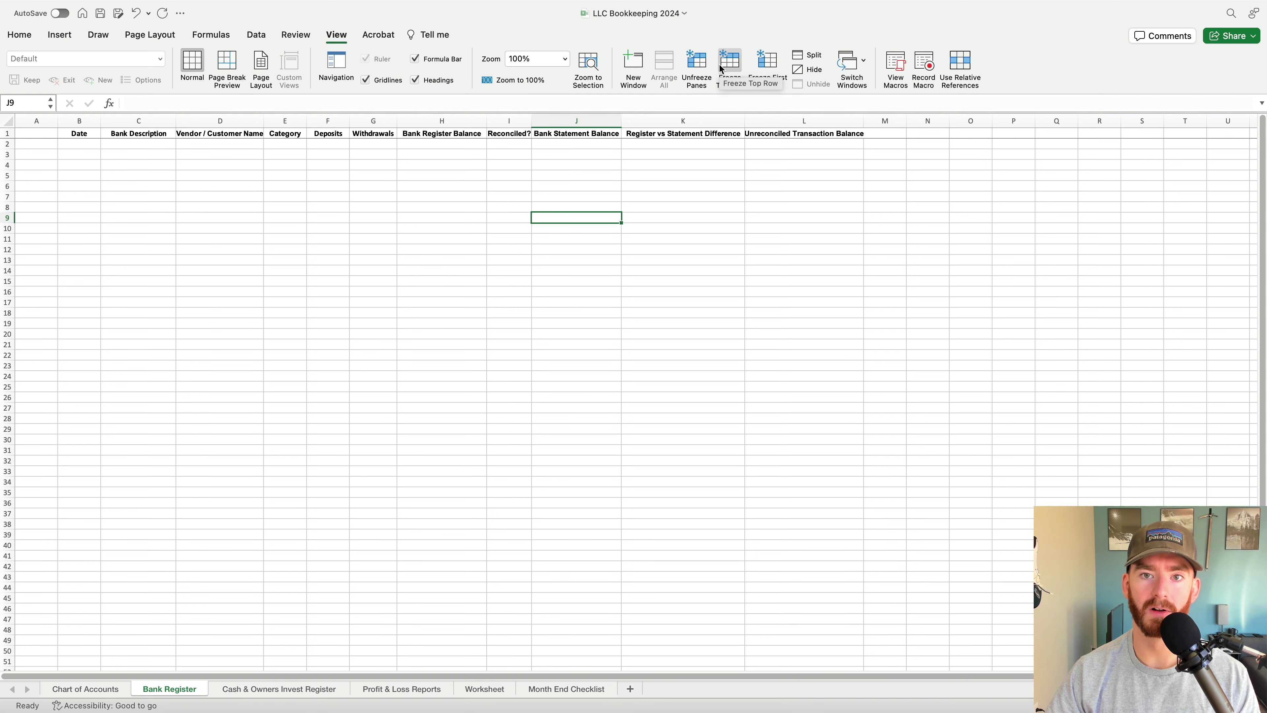
left_click(375, 219)
scroll(379, 225, "down", 15)
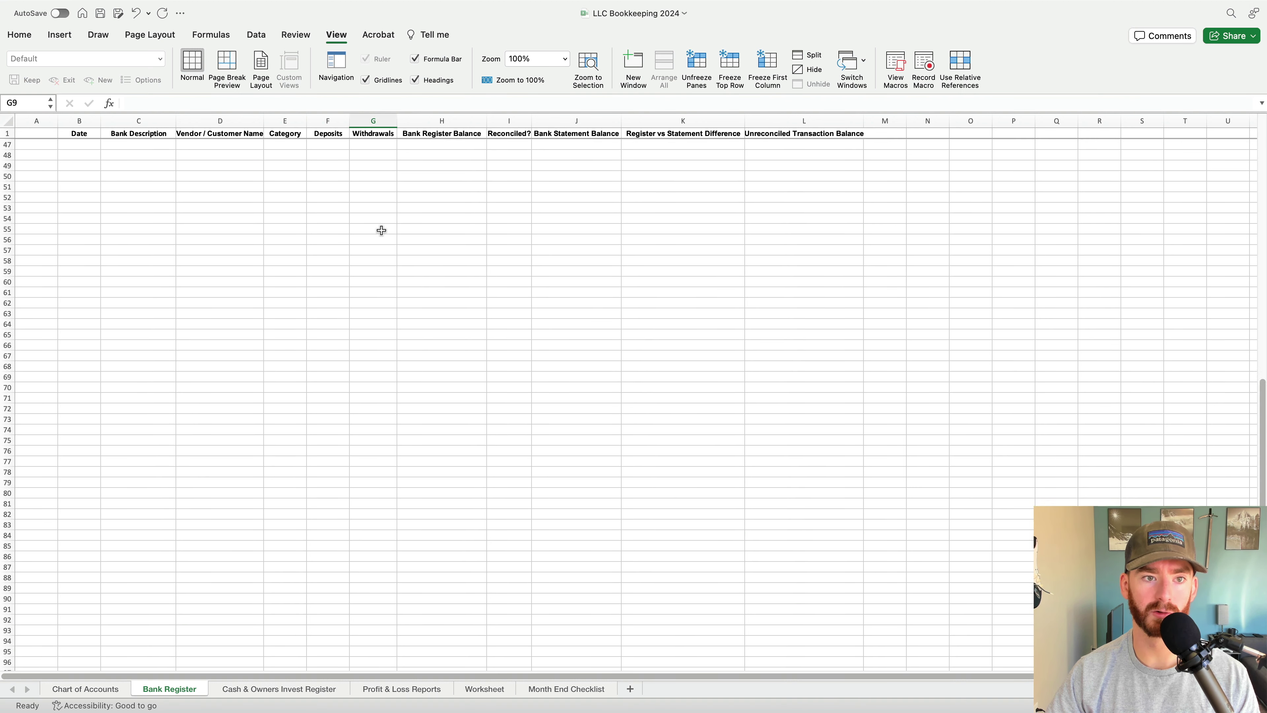
scroll(417, 322, "up", 15)
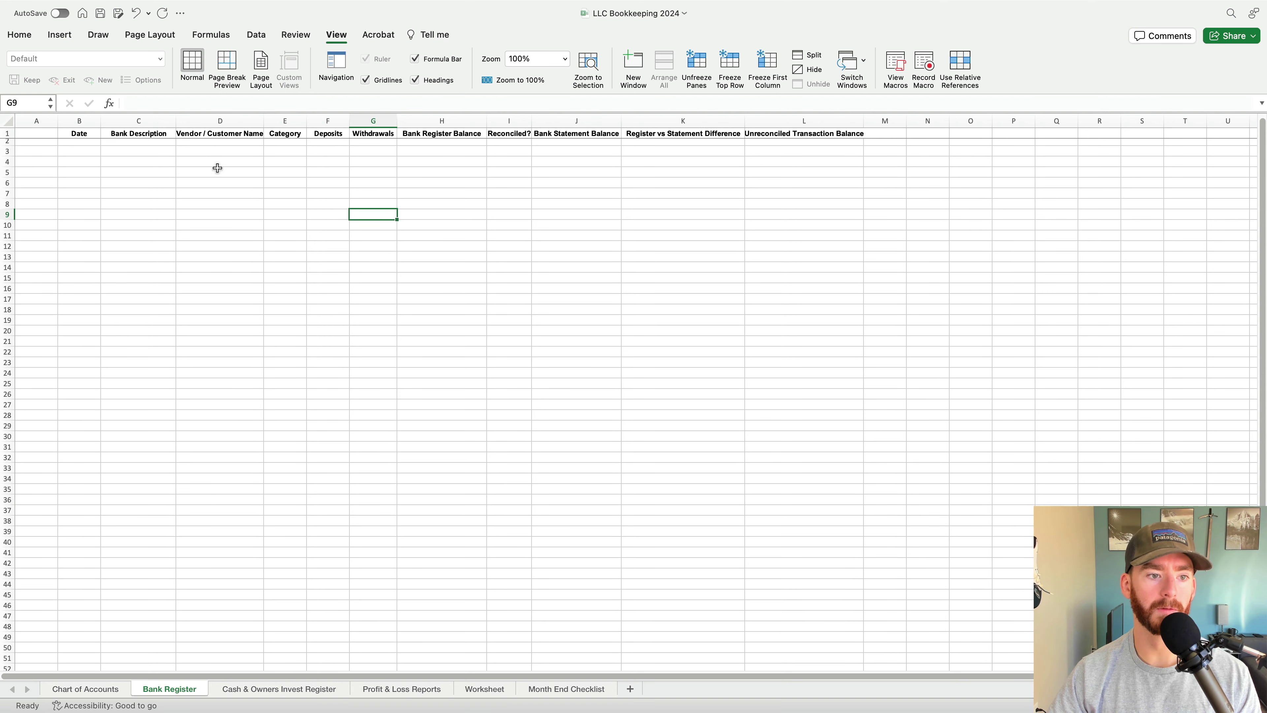
Look through the lower rows of the Bank Register to check how the frozen header row behaves
scroll(266, 400, "down", 2)
scroll(269, 434, "down", 8)
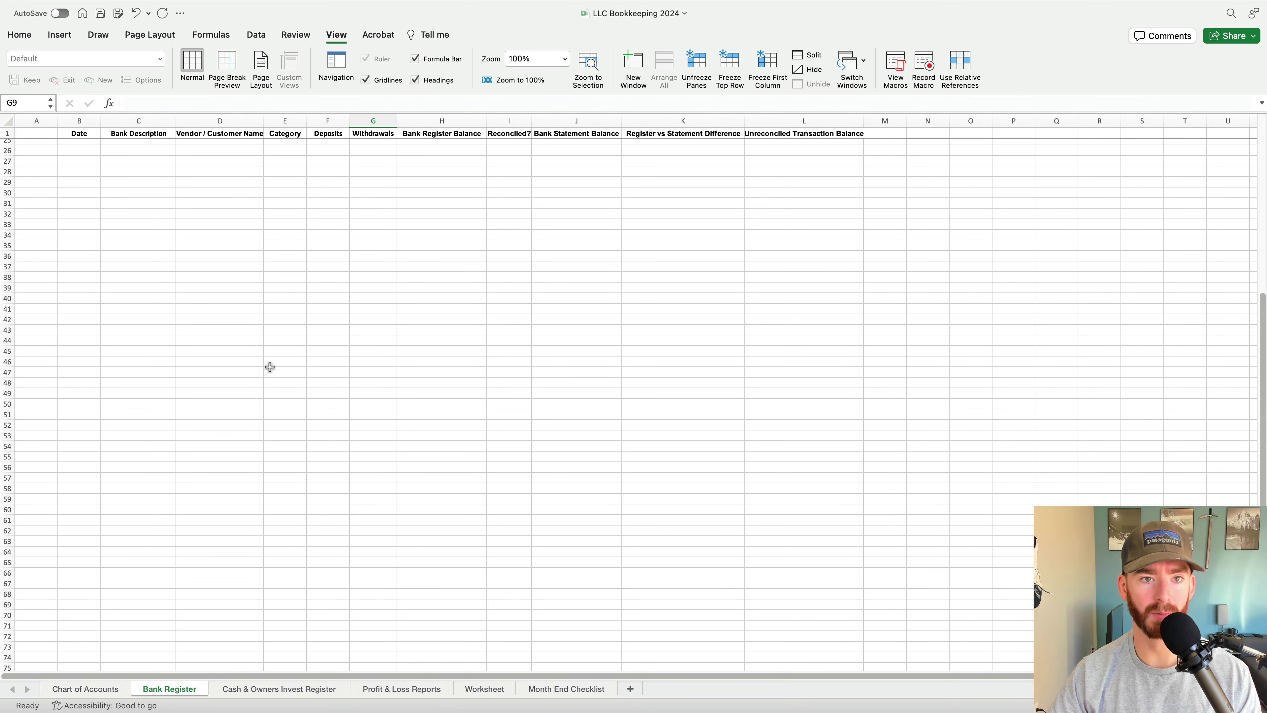
left_click(285, 293)
scroll(285, 292, "up", 9)
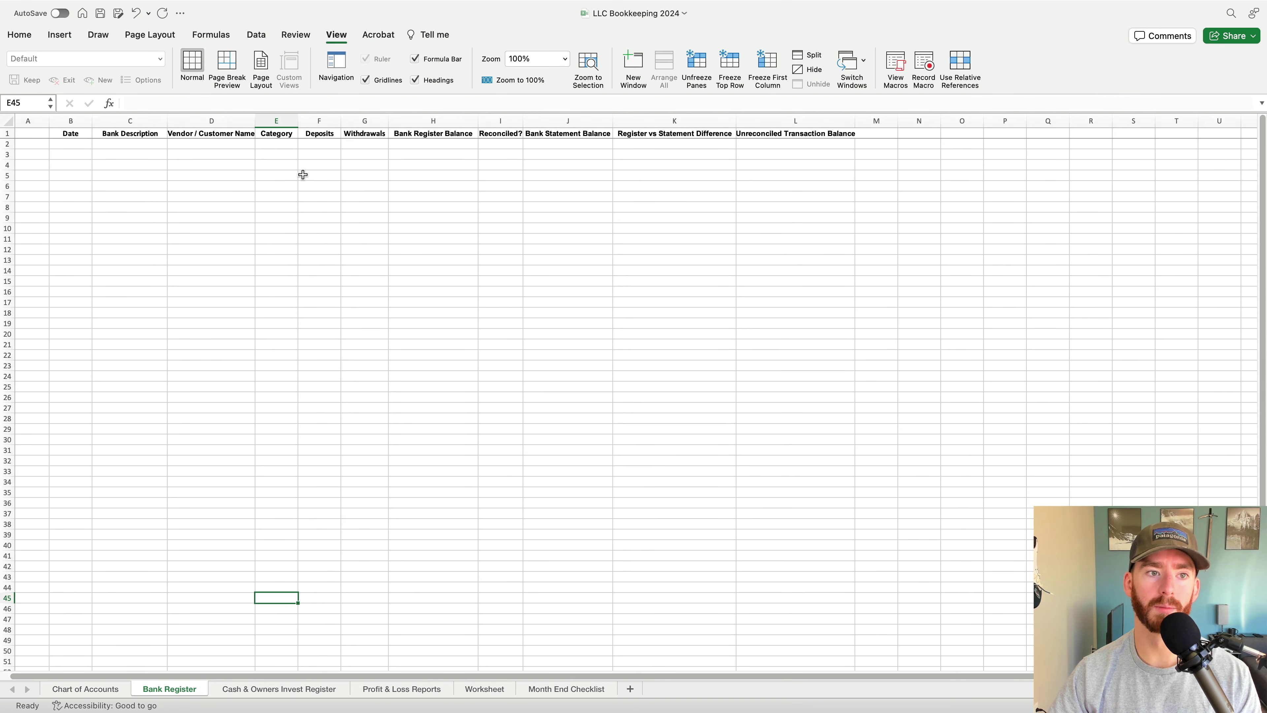
scroll(342, 412, "down", 18)
scroll(342, 412, "up", 18)
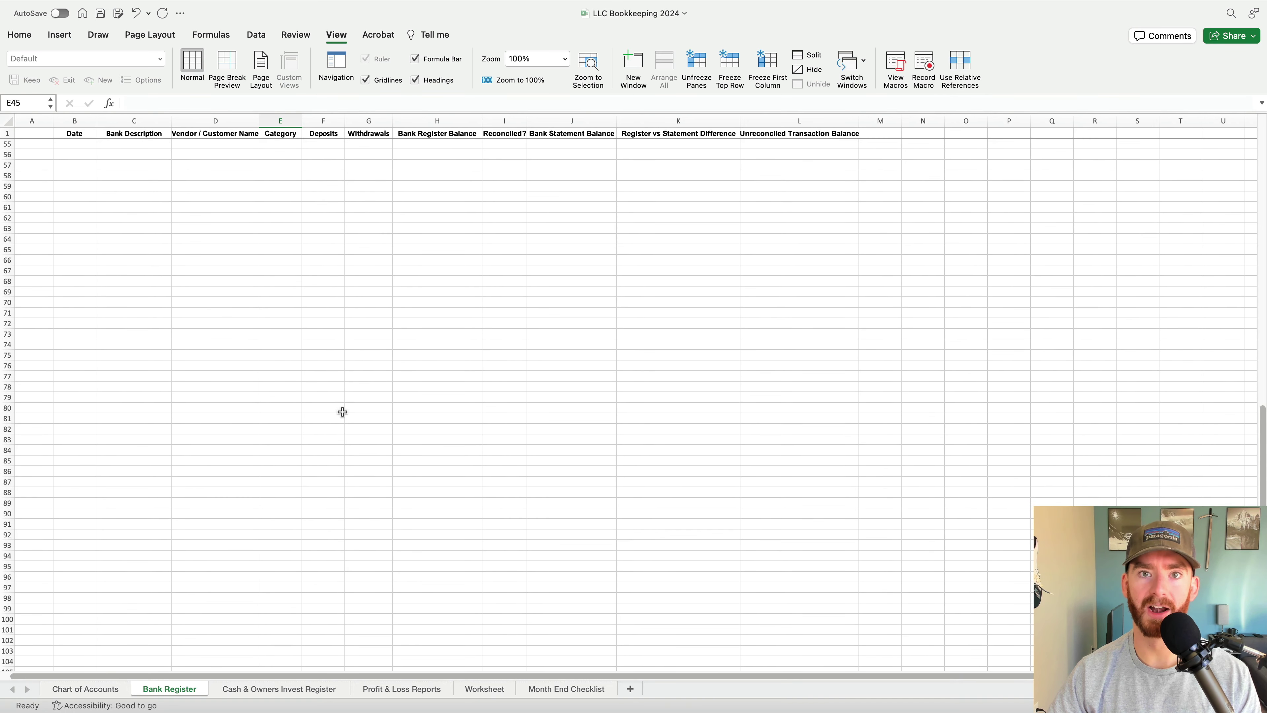
scroll(533, 325, "down", 12)
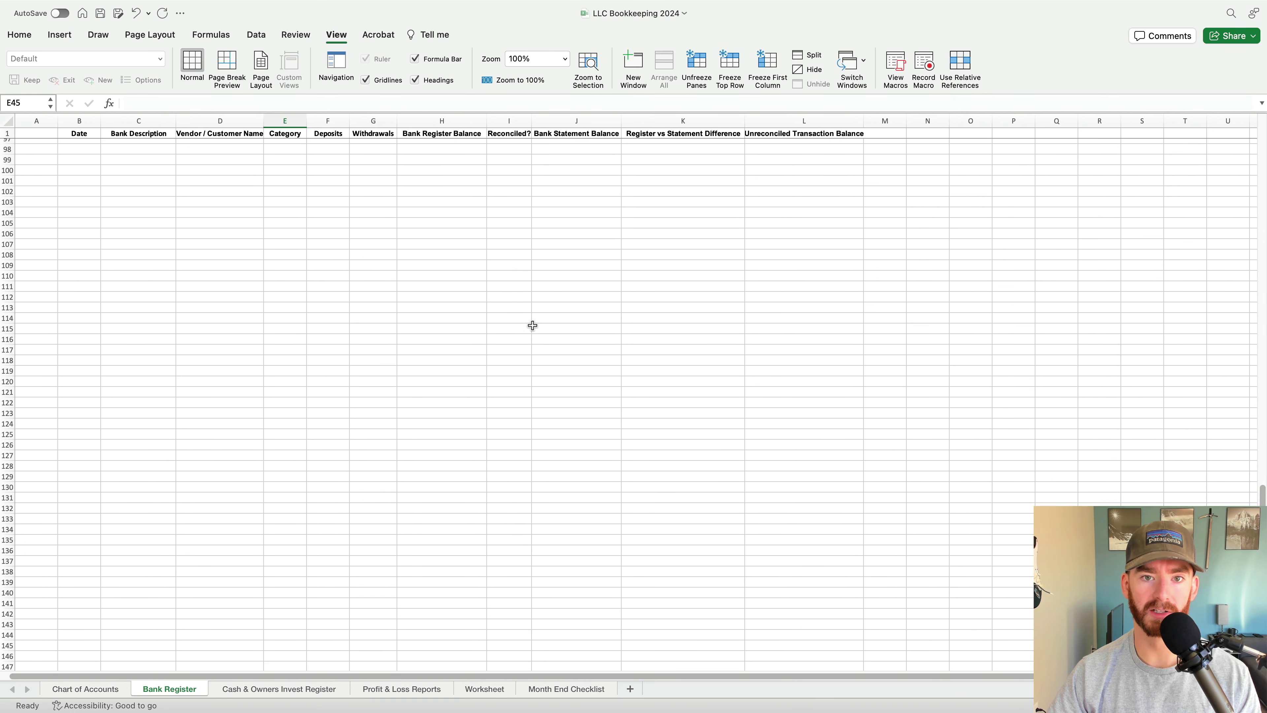
scroll(533, 325, "up", 12)
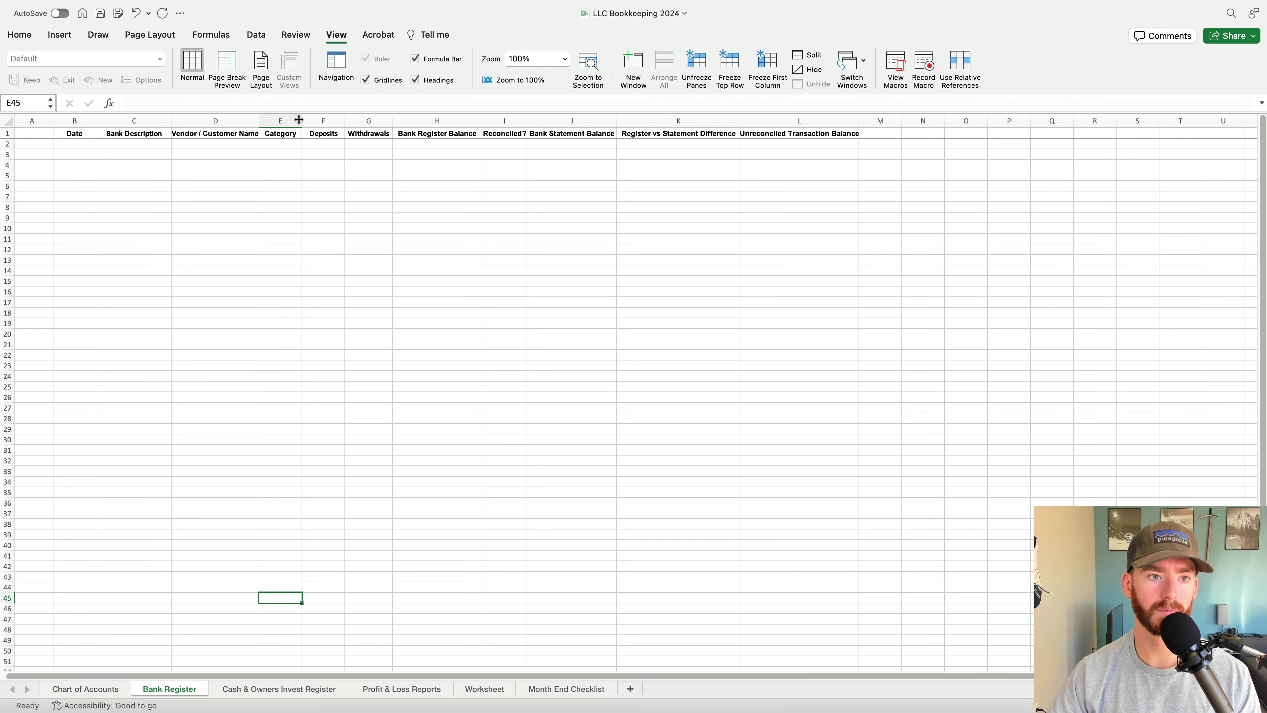
Widen the Category column considerably, and slightly widen the Vendor / Customer Name and Unreconciled Transaction Balance columns on the Bank Register
left_click_drag(302, 120, 404, 119)
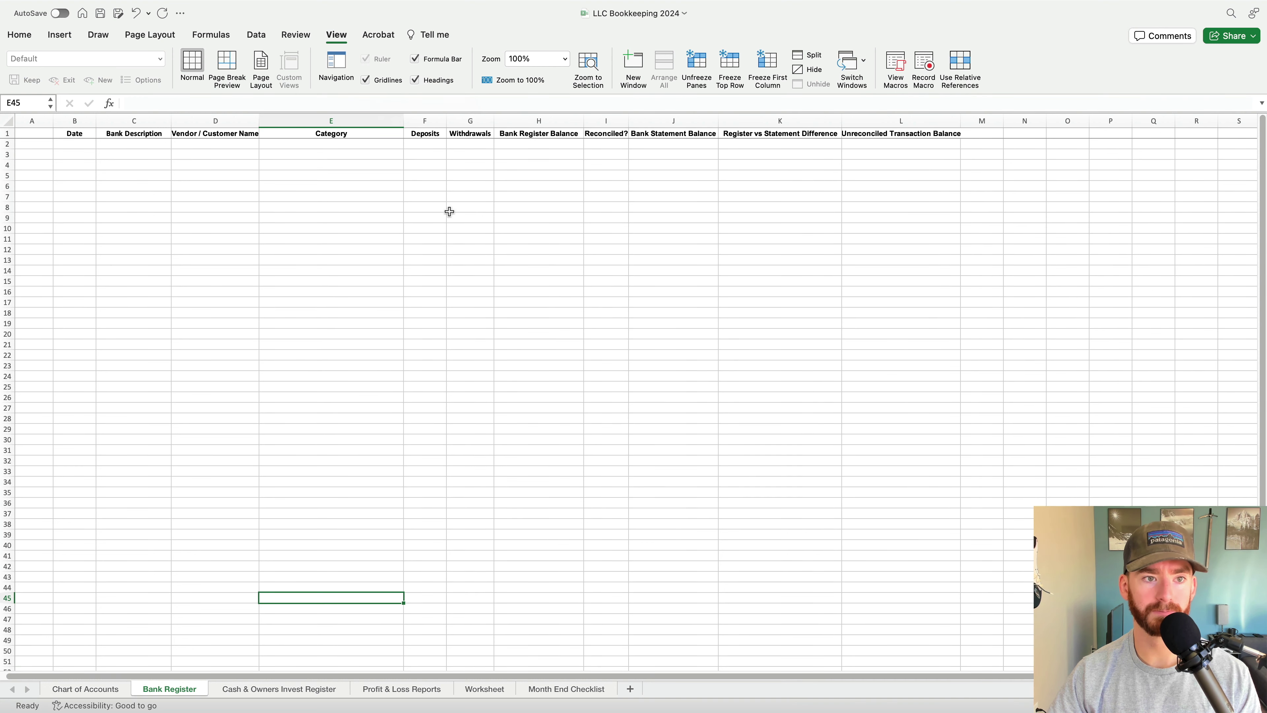
left_click(791, 321)
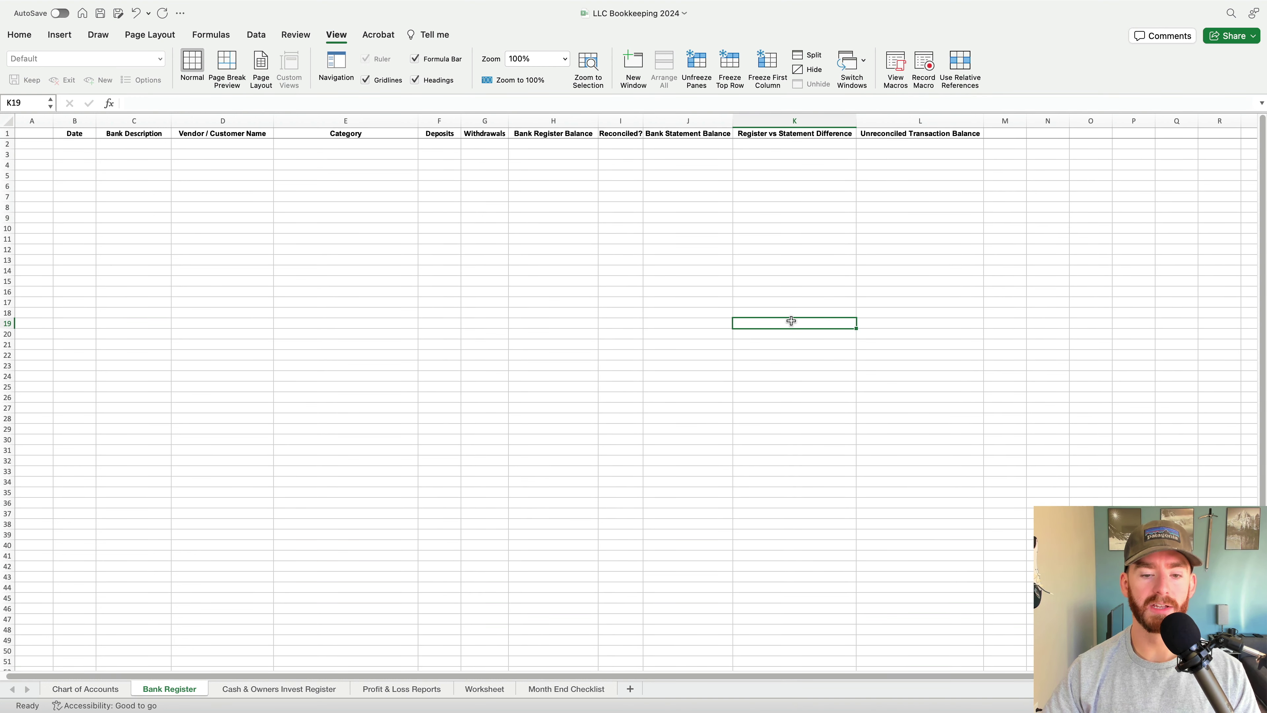
Add a new sheet after Bank Register and name it "CC Register"
left_click(630, 689)
type("CC")
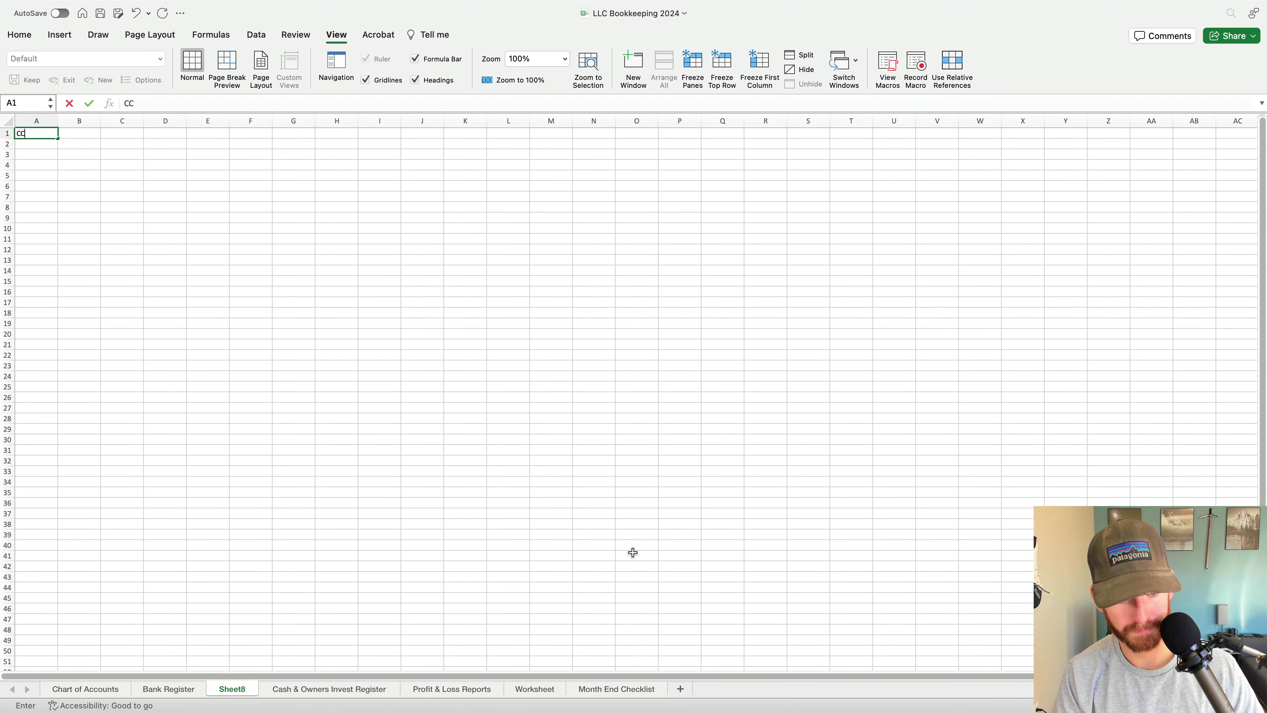
double_click(232, 689)
type("CC Register")
key("Return")
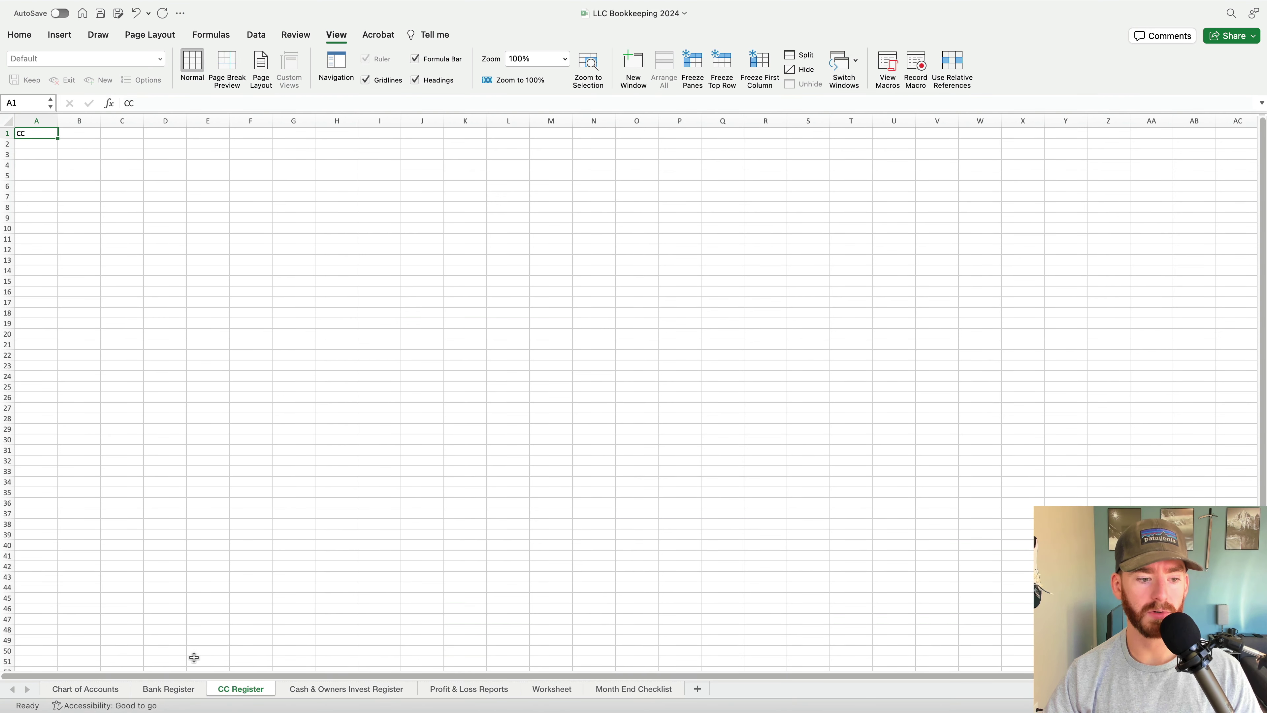
Copy the headers in B1:L1 of the Bank Register to B1 of the CC Register and clear the stray "CC" from A1
left_click(172, 689)
left_click(87, 133)
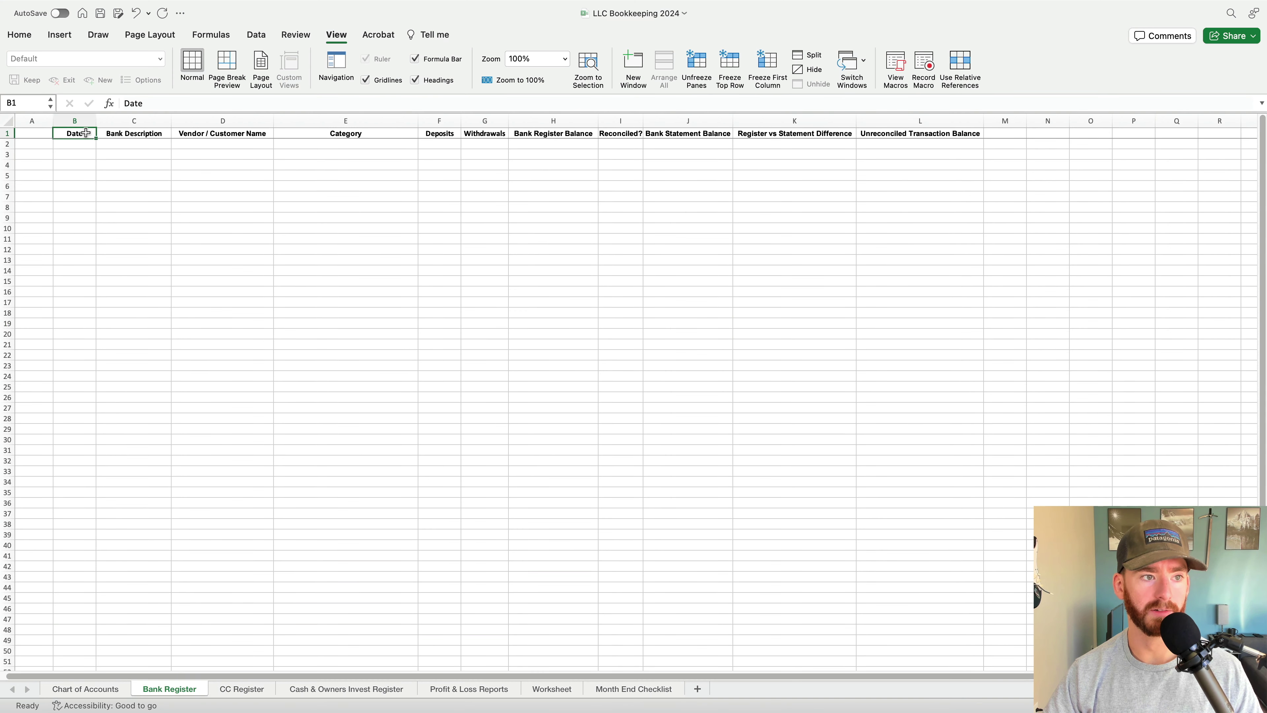
left_click(912, 134, "shift")
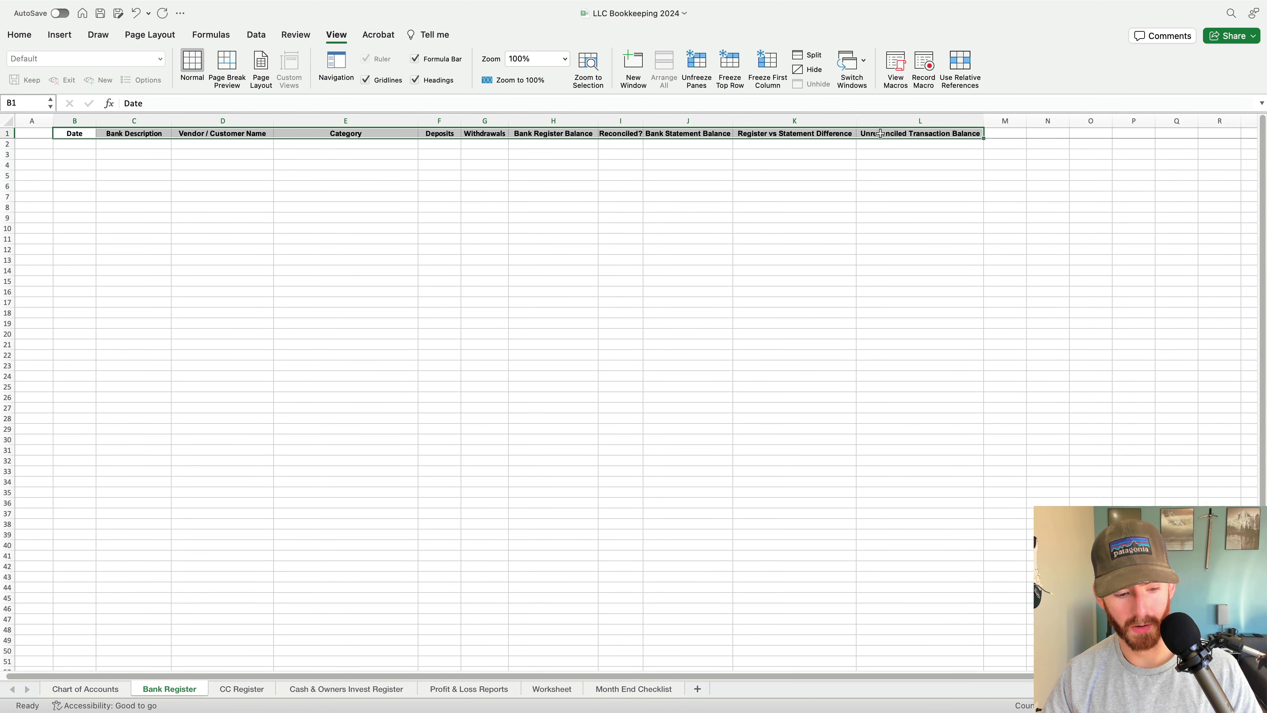
key("super+c")
left_click(242, 689)
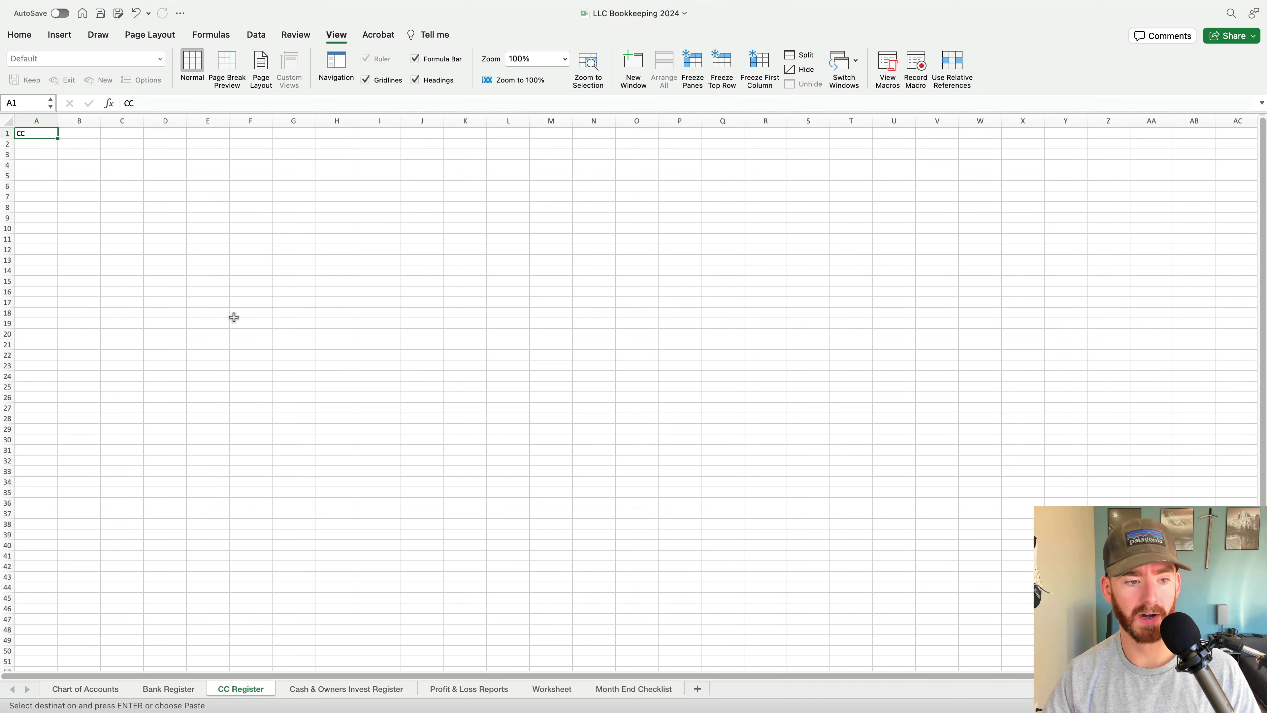
left_click(86, 134)
key("super+v")
left_click(37, 135)
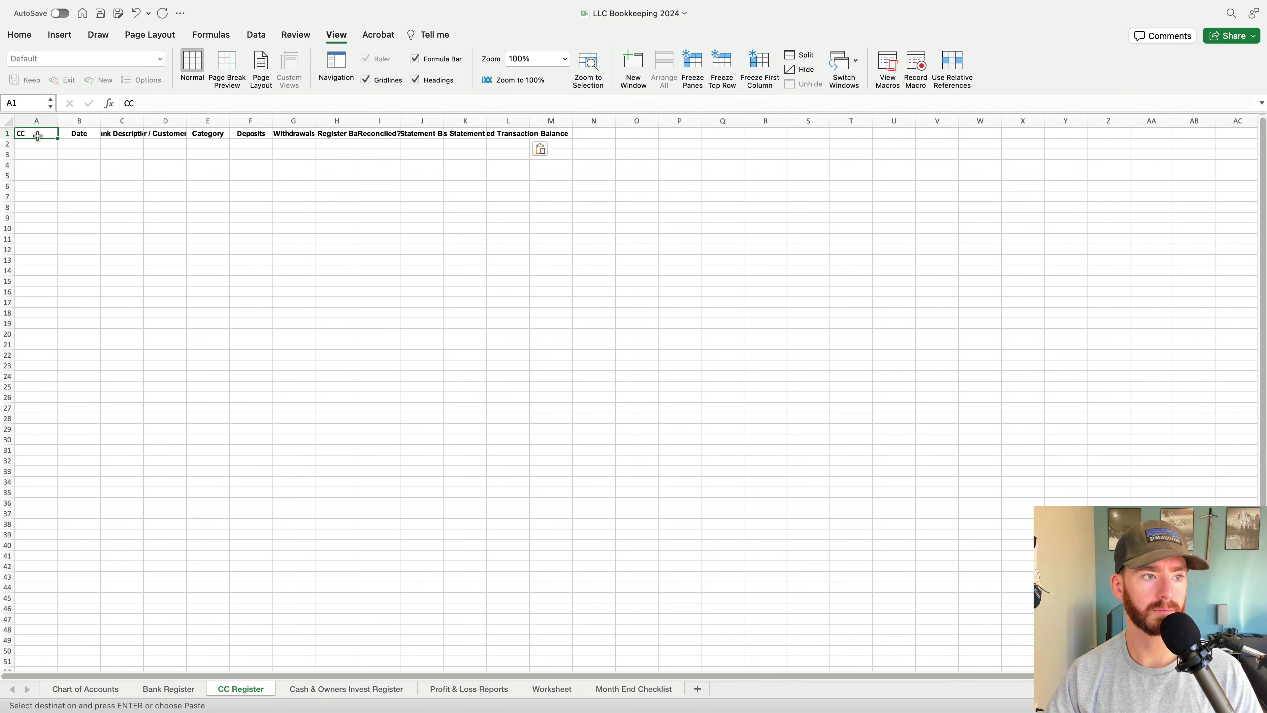
key("Delete")
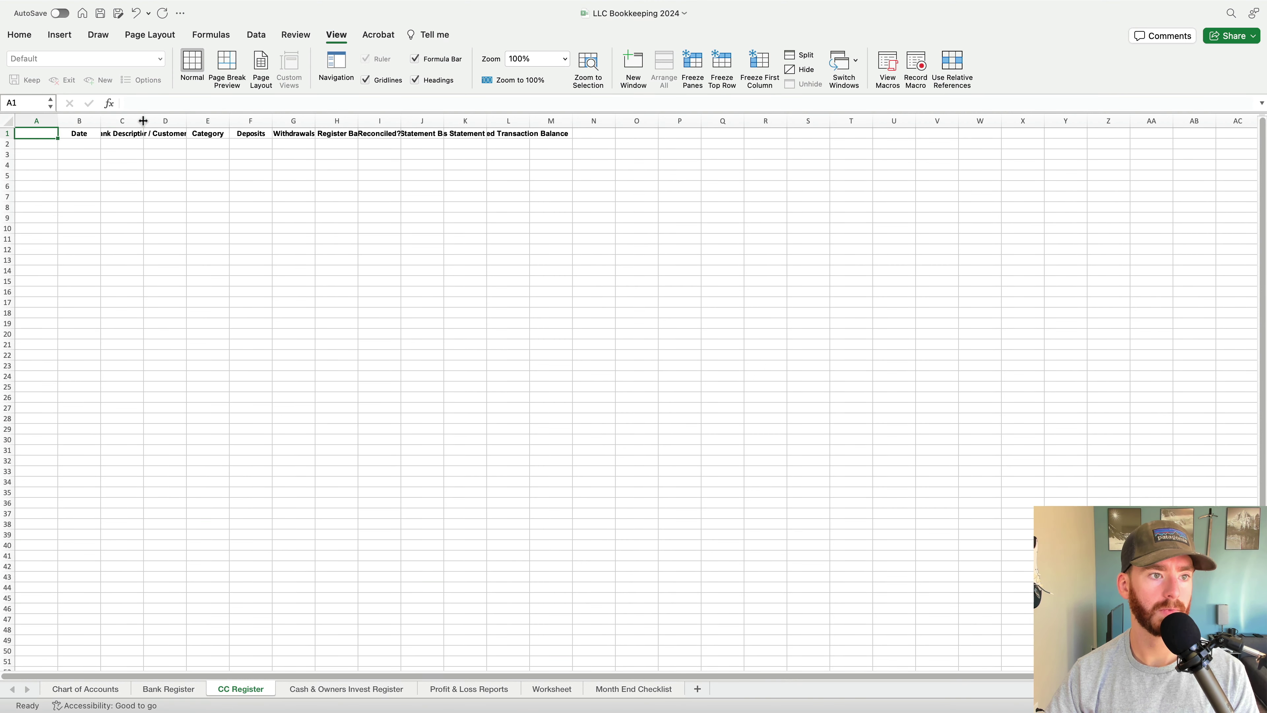
Widen the CC Register's columns to make room for the headers, and freeze its top row
left_click_drag(144, 121, 325, 121)
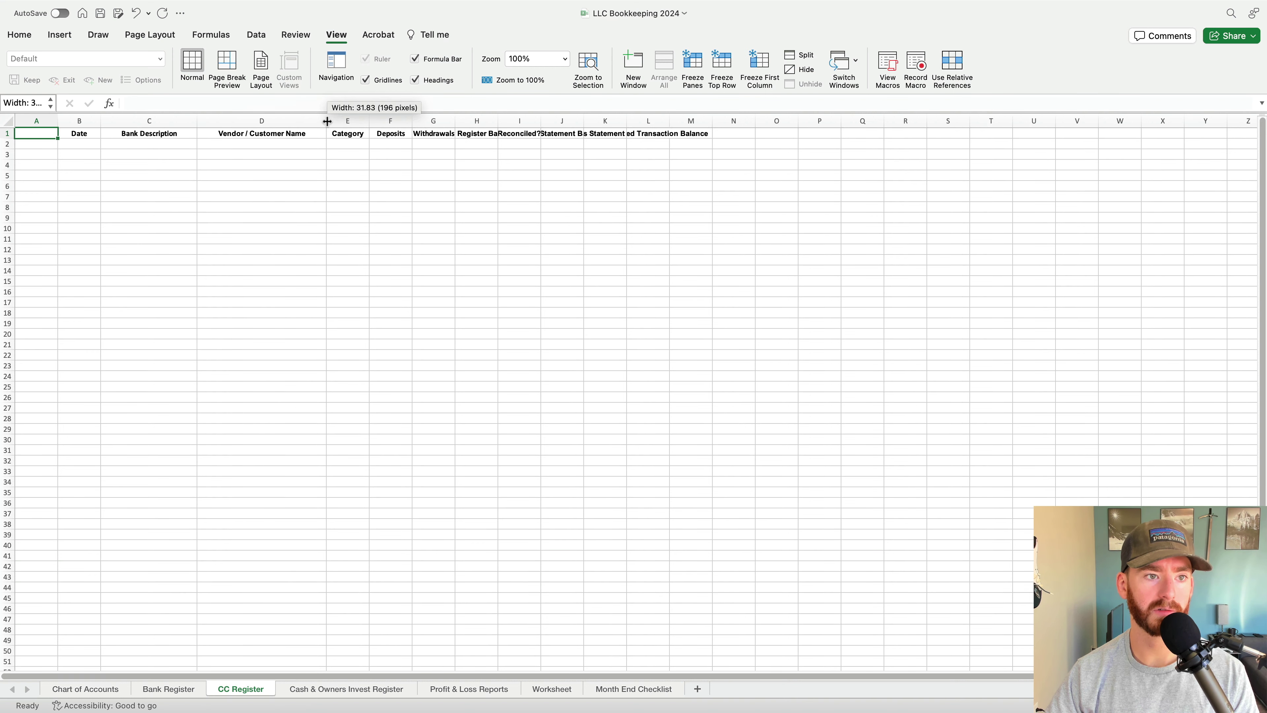
left_click(140, 8)
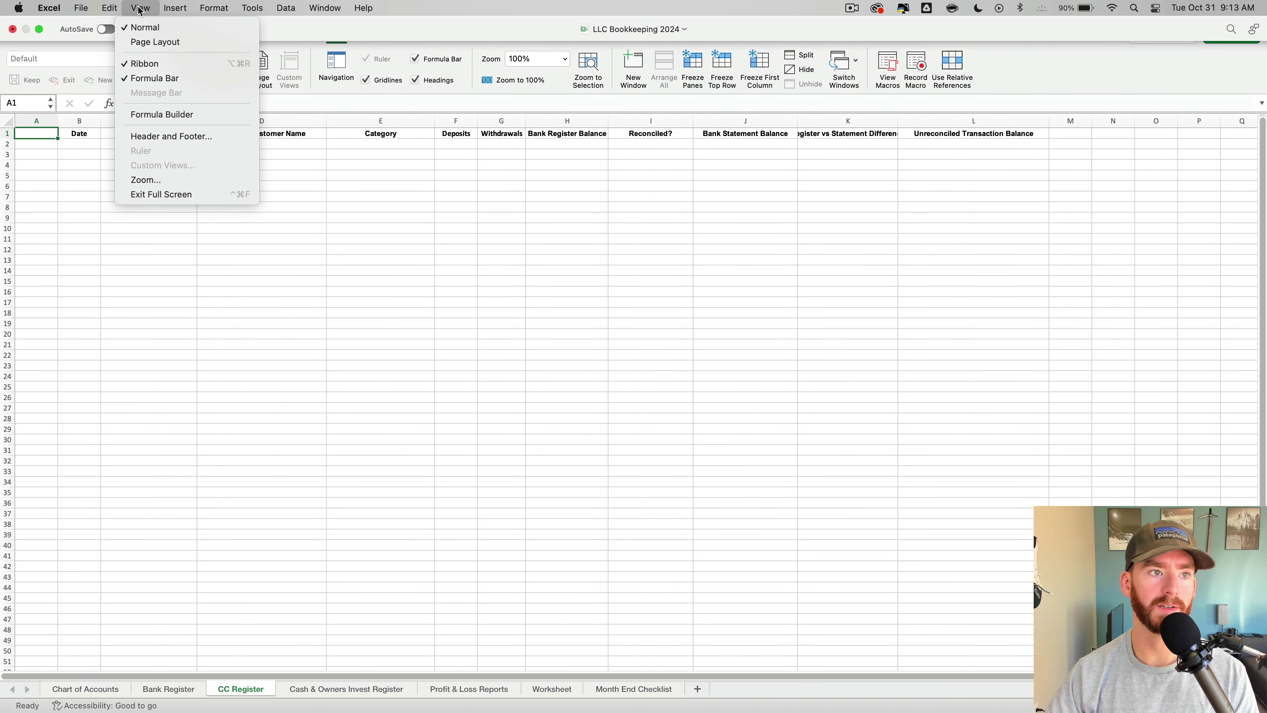
left_click(616, 261)
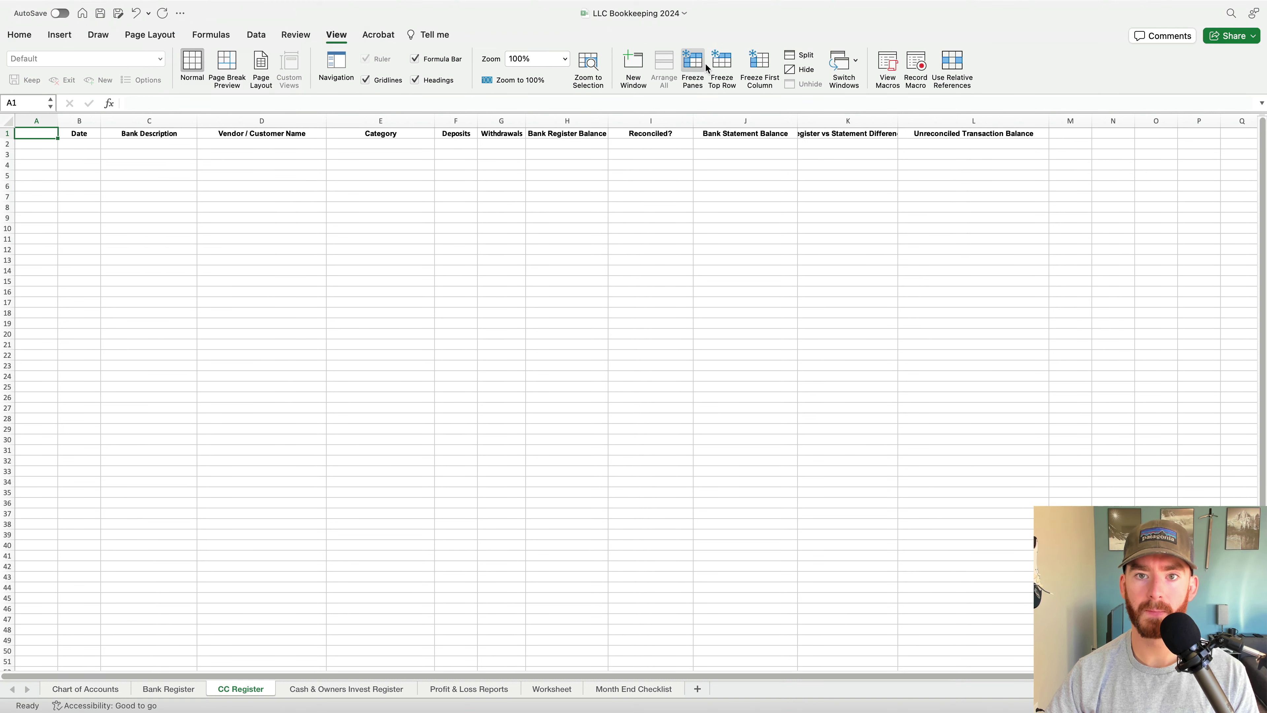
left_click(722, 67)
left_click(521, 260)
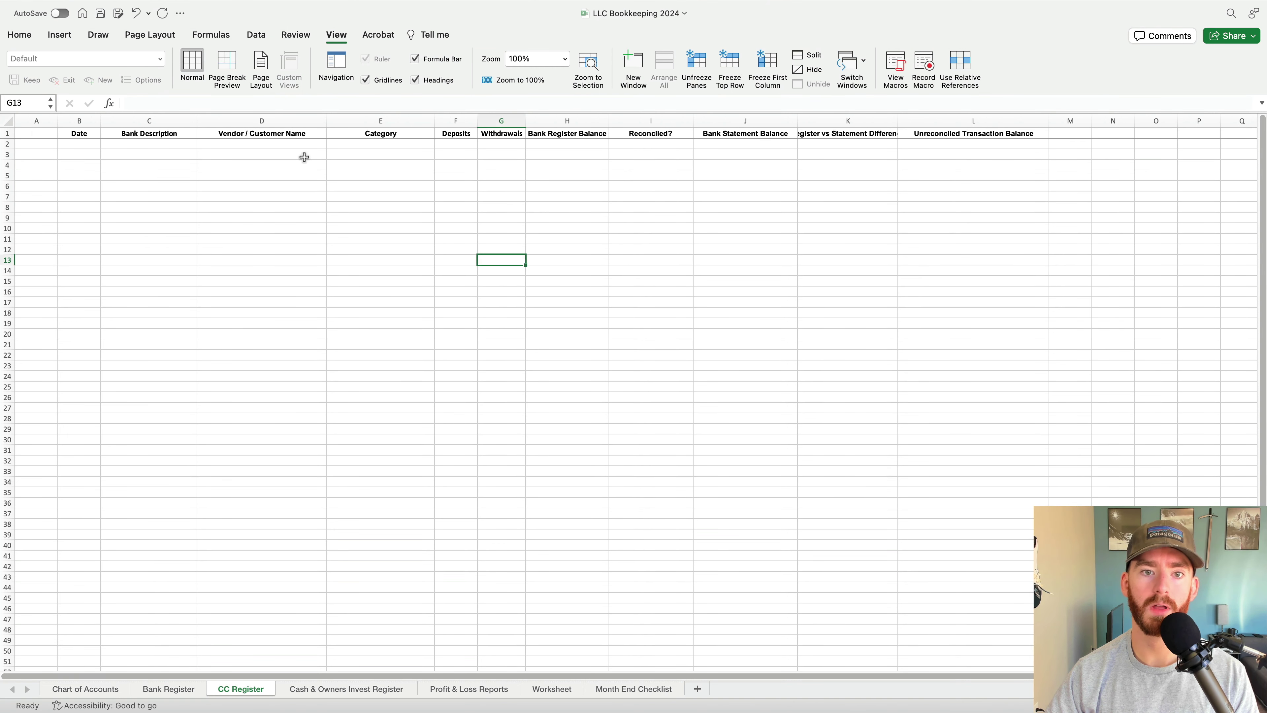
Change the header in C1 of the CC Register to "Credit Card Description"
left_click(145, 134)
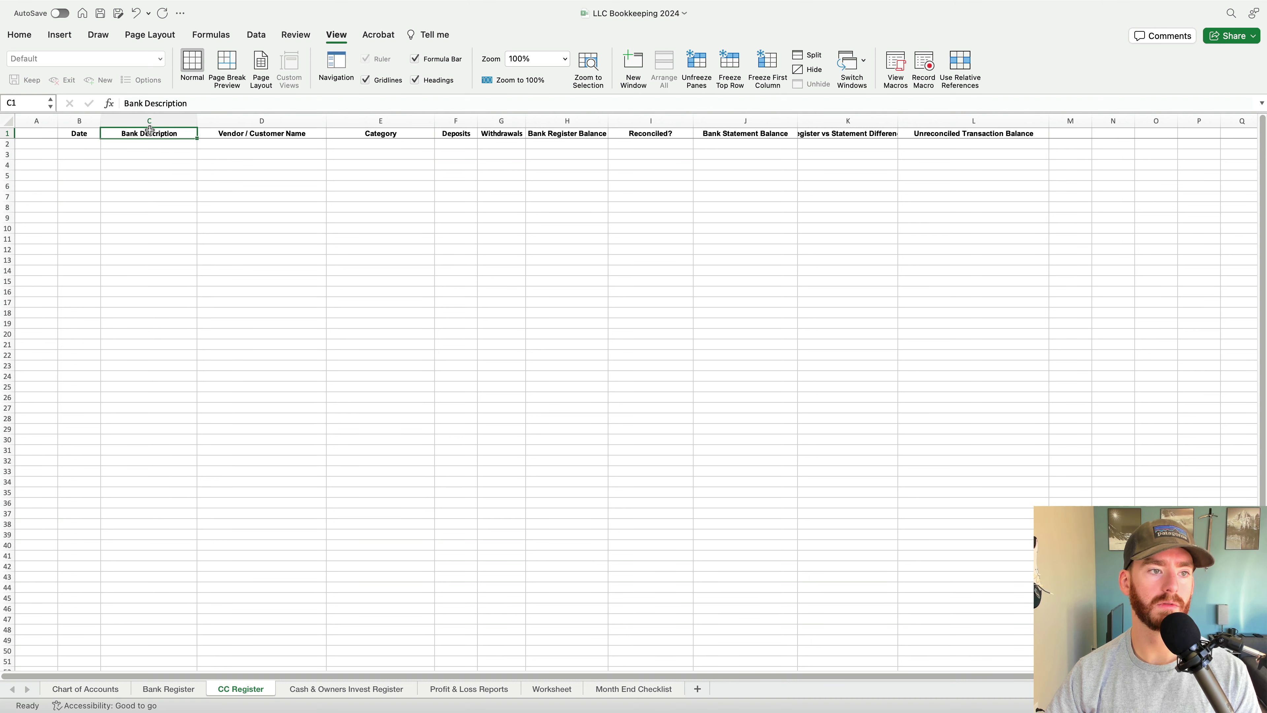
left_click(134, 103)
double_click(135, 103)
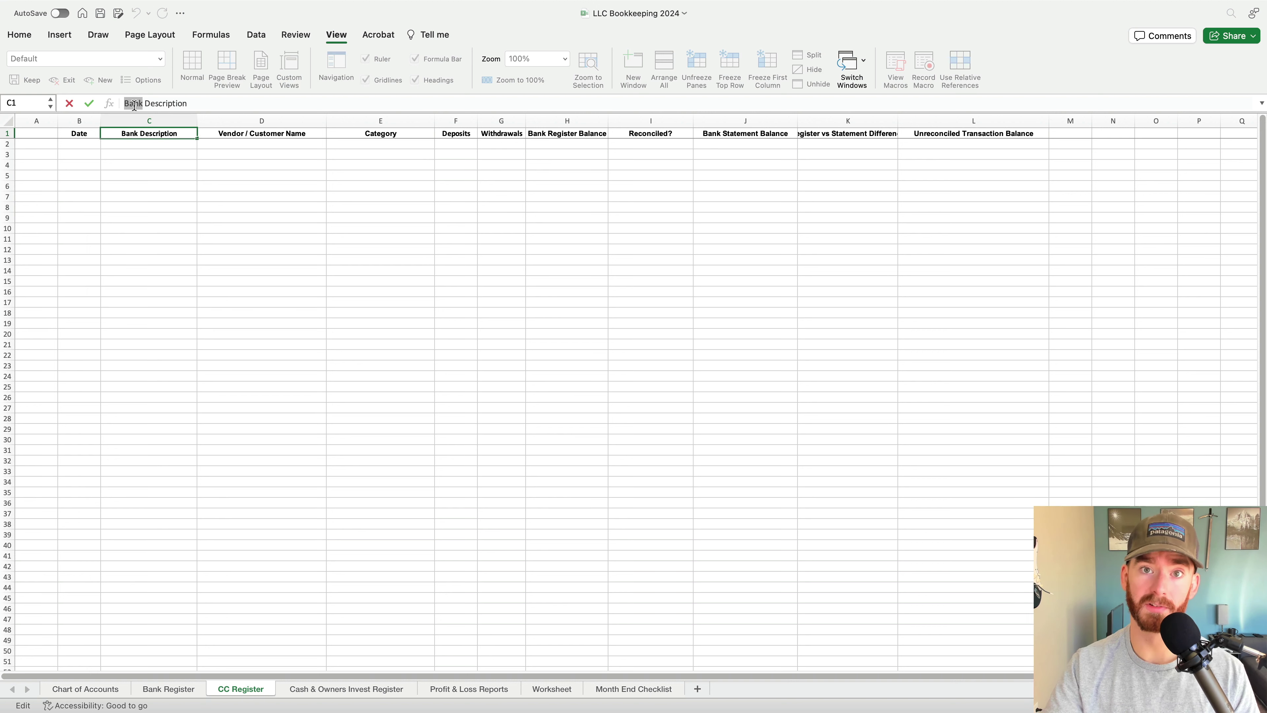
type("CC")
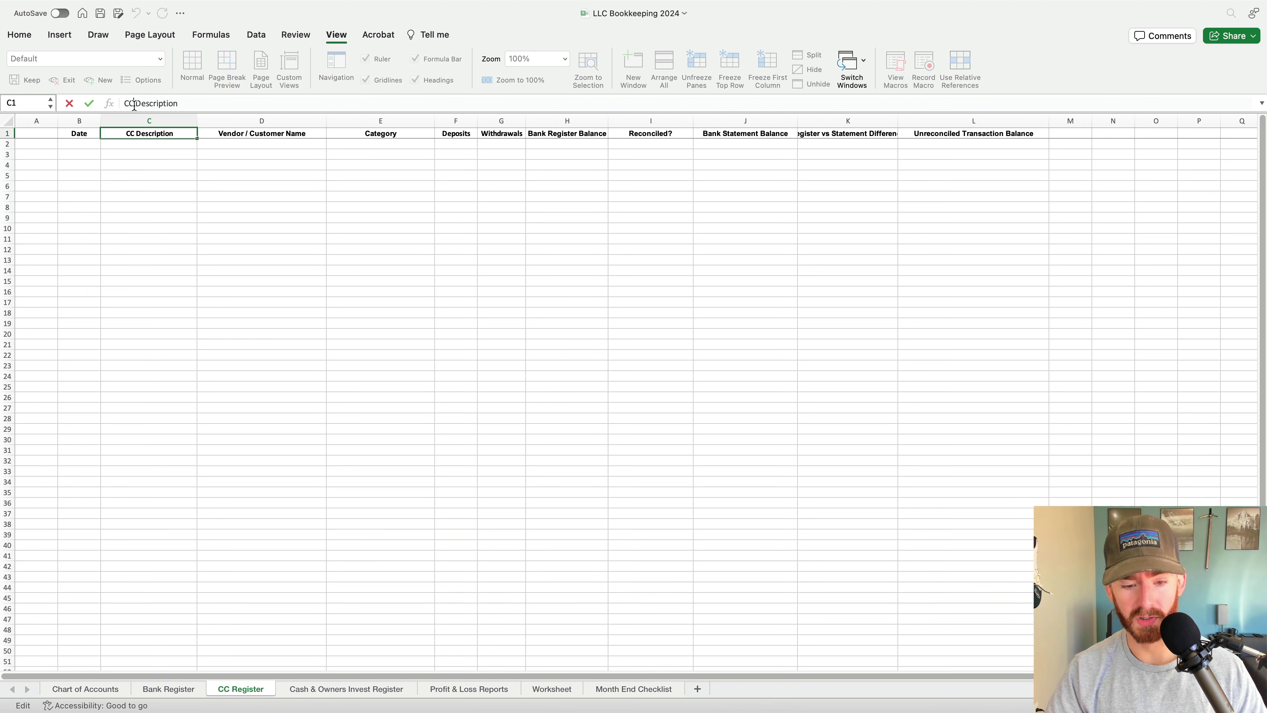
key("BackSpace")
type("redit C")
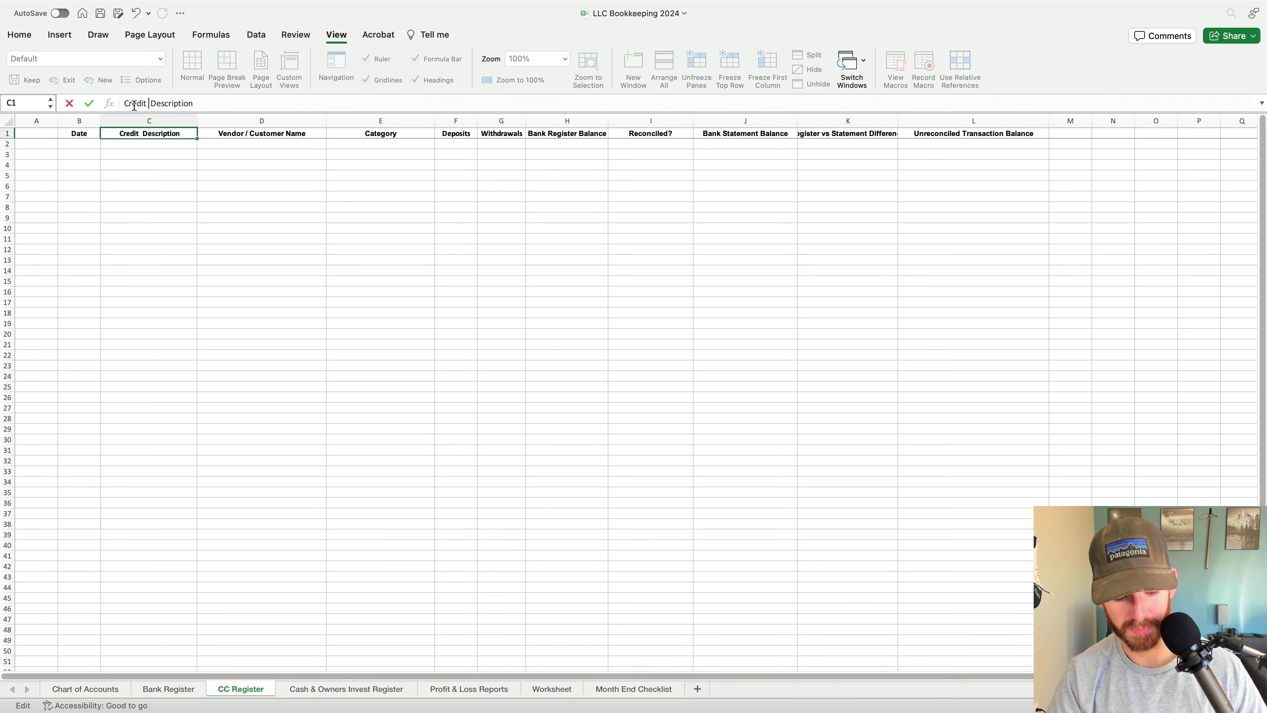
type("ard")
key("Return")
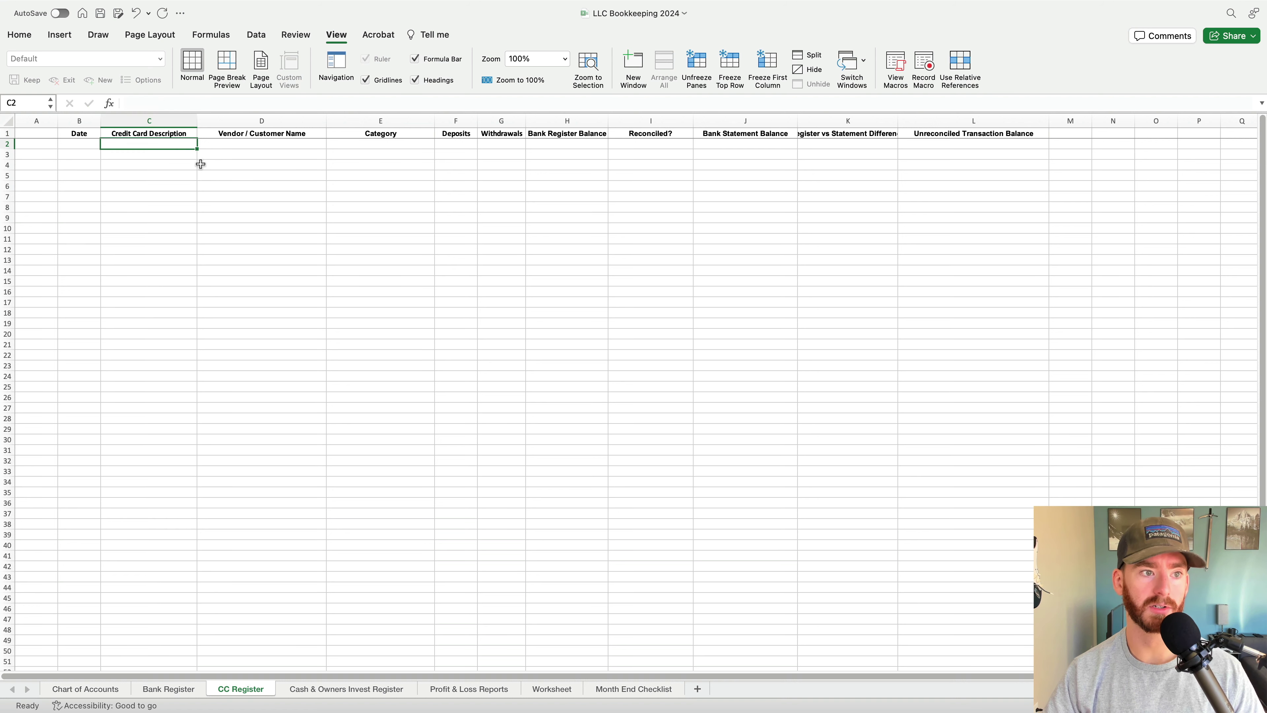
Change the header in H1 to "CC Register Balance" and the one in J1 to "CC Statement Balance"
left_click(265, 137)
left_click(567, 133)
double_click(131, 104)
type("C")
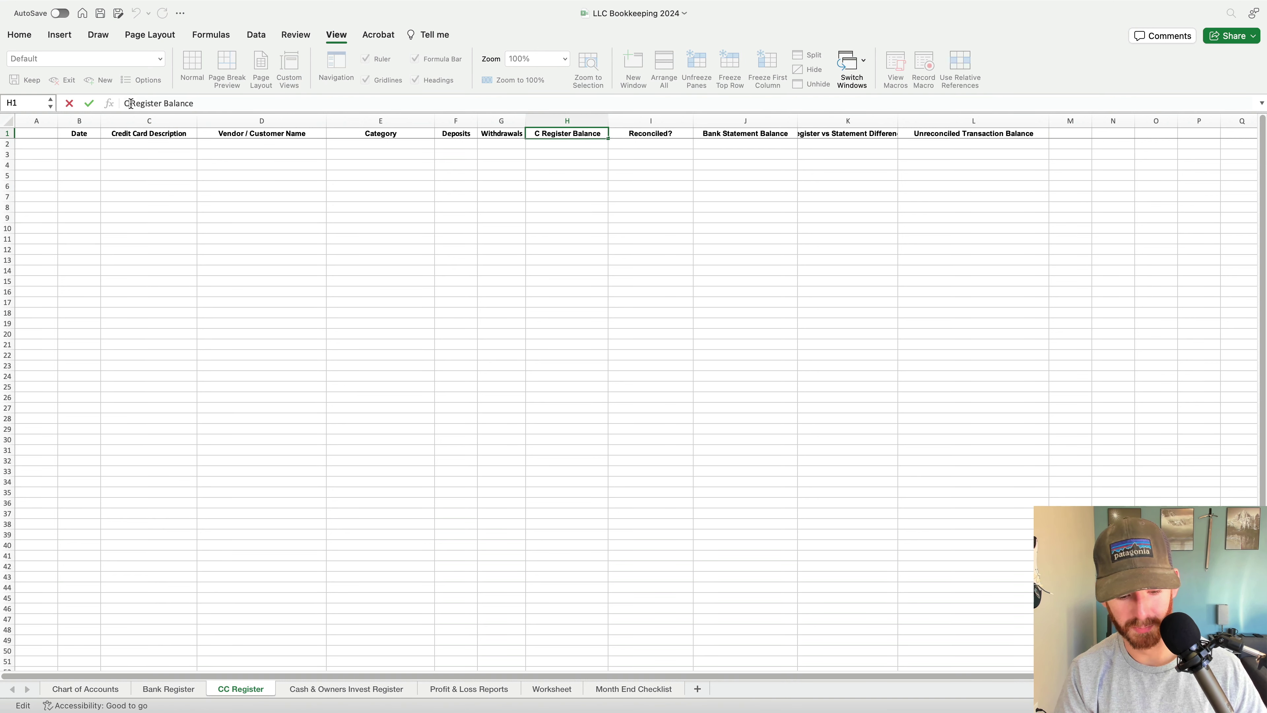
type("C")
key("Return")
left_click(769, 133)
key("Return")
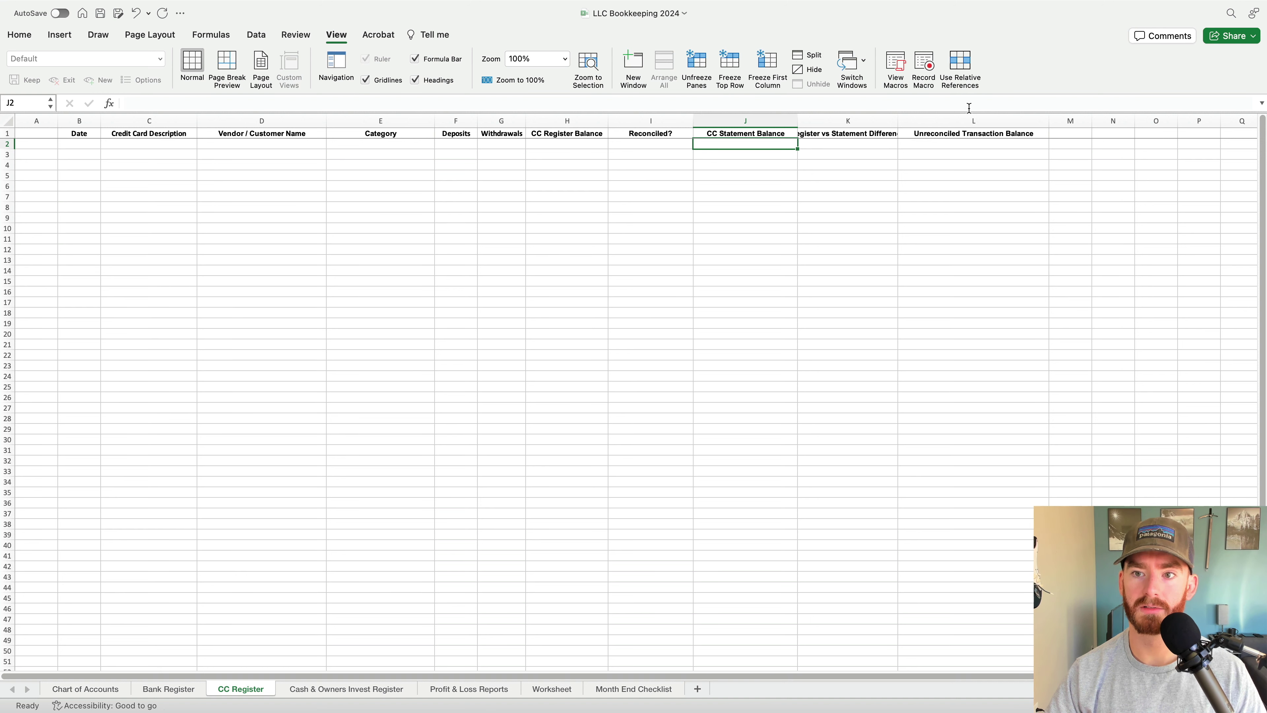
Widen column K of the CC Register to fit the header "Register vs Statement Difference"
double_click(898, 121)
left_click(680, 215)
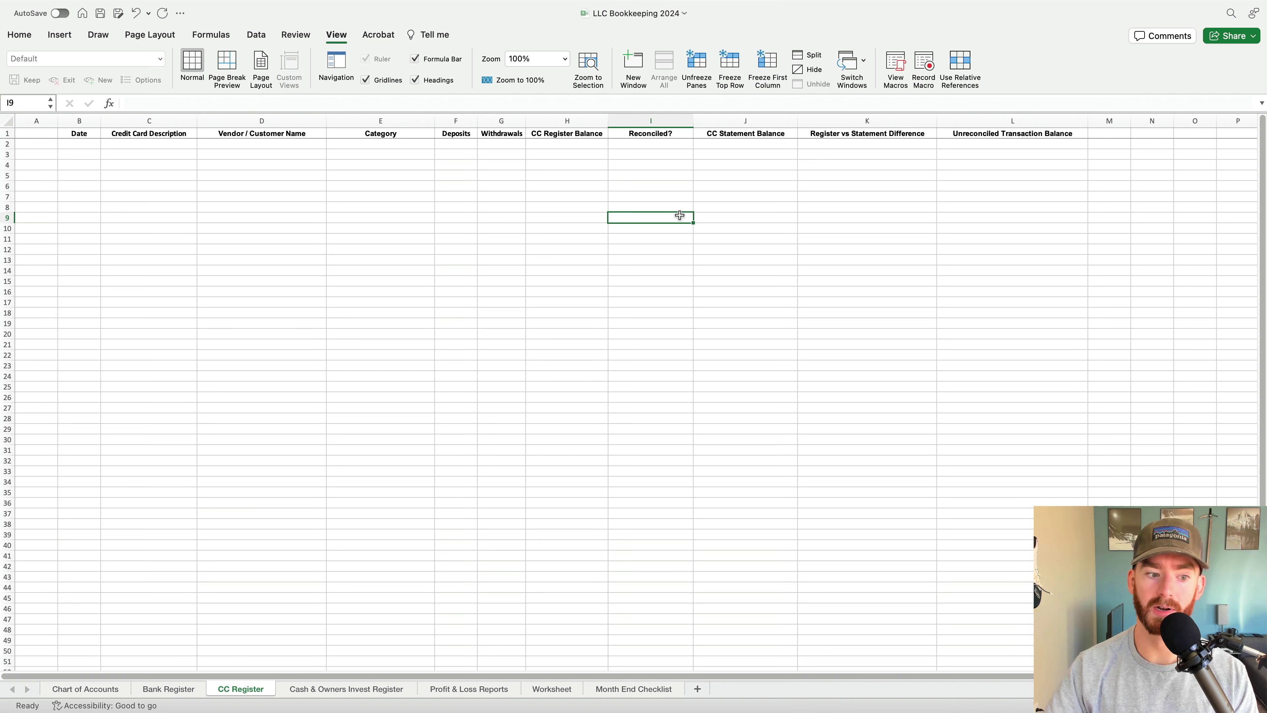
left_click(159, 693)
left_click(245, 690)
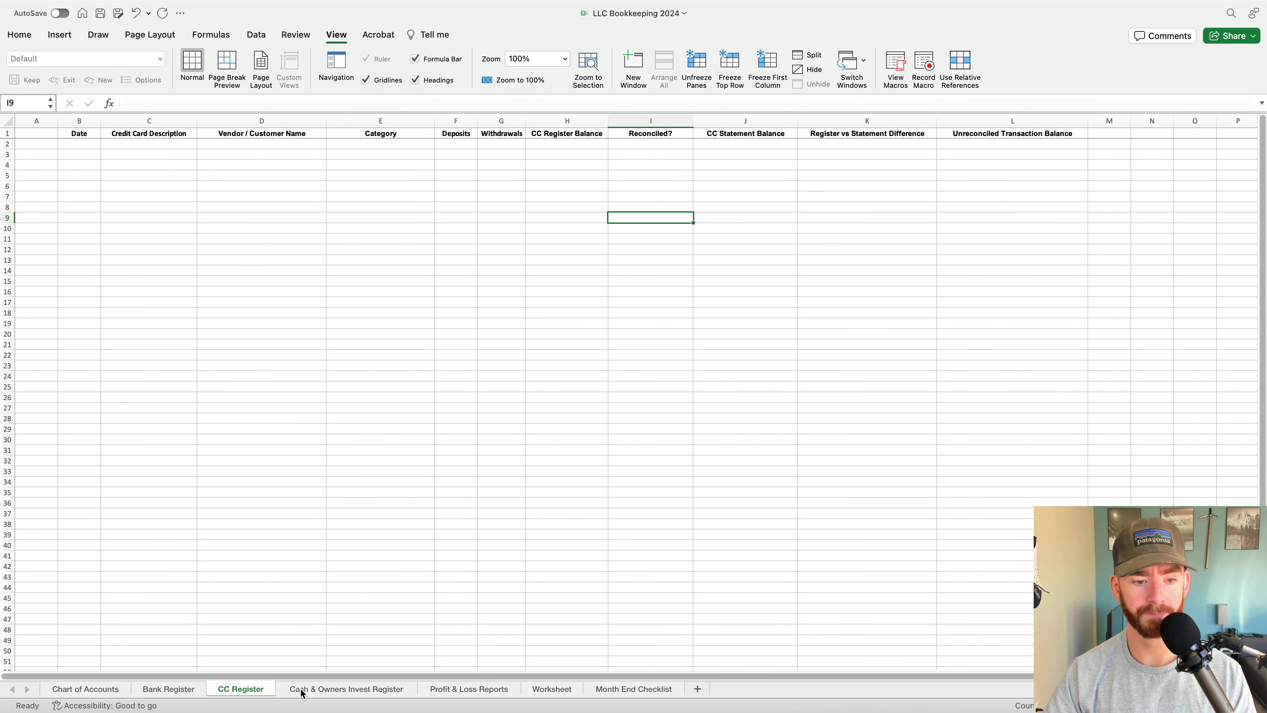
Switch to the Google Docs checklist and check off the item about copying the columns to the Savings and/or Credit Card Registers
left_click(342, 690)
key("super+Tab")
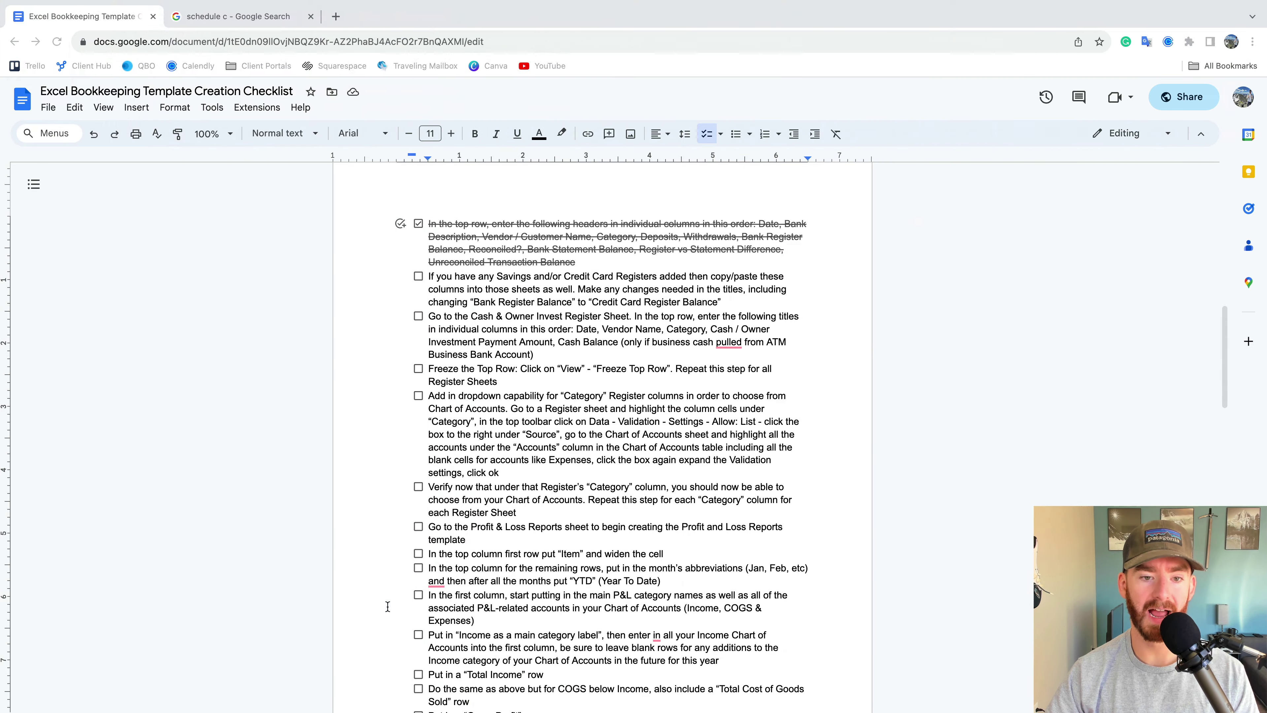
left_click(416, 278)
Switch to Excel and fill the Cash & Owners Invest Register's header row with Date, Vendor Name, Category and Amount in B1 to E1
scroll(654, 238, "down", 2)
left_click_drag(577, 265, 661, 267)
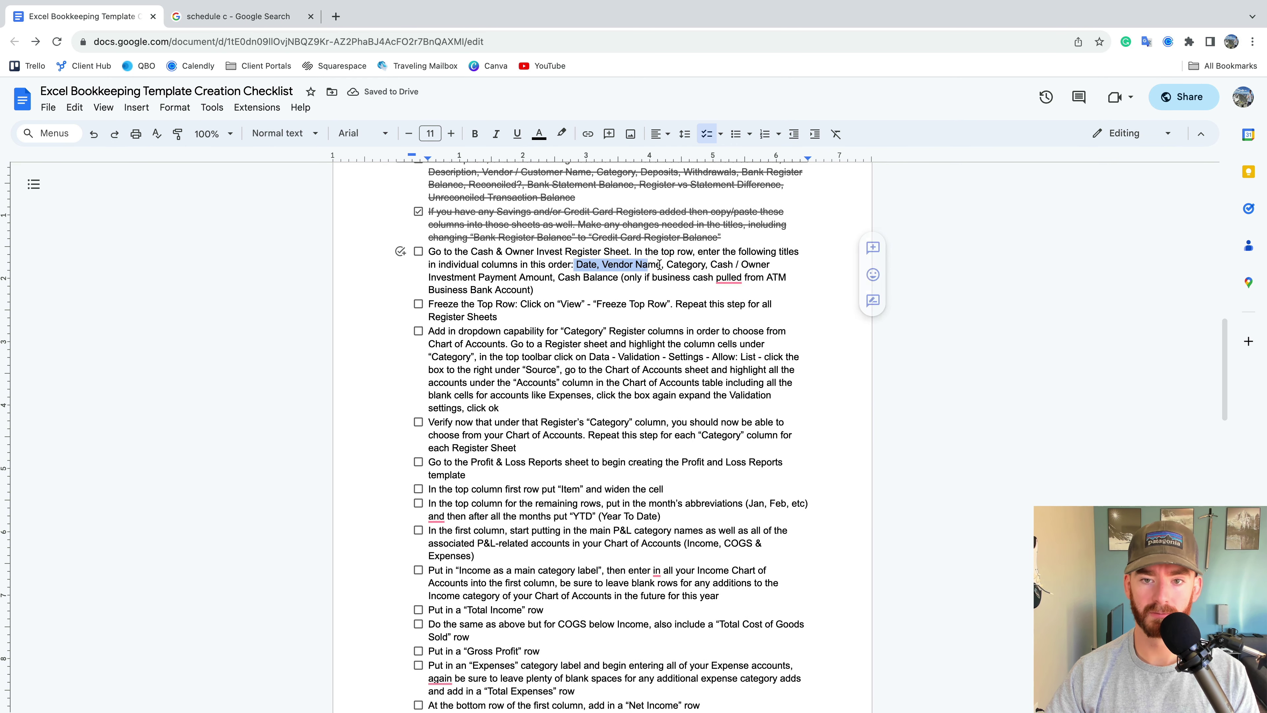
left_click(667, 269)
key("super+Tab")
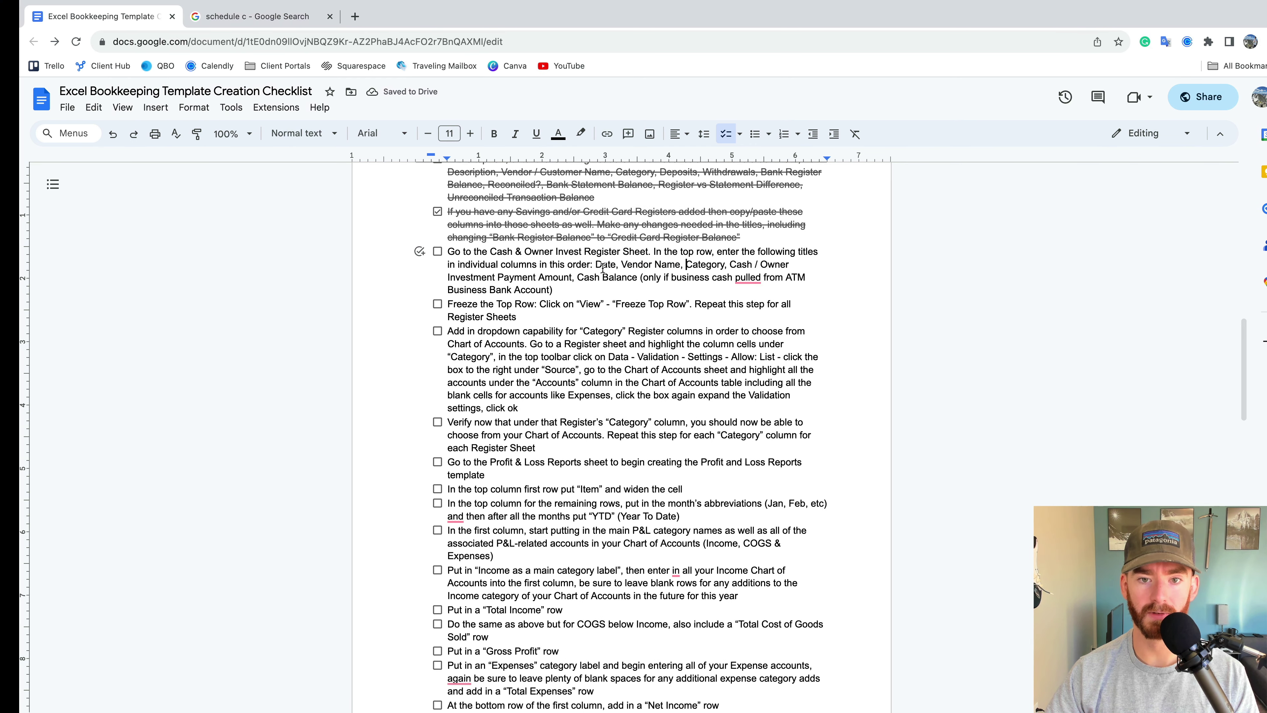
left_click(208, 134)
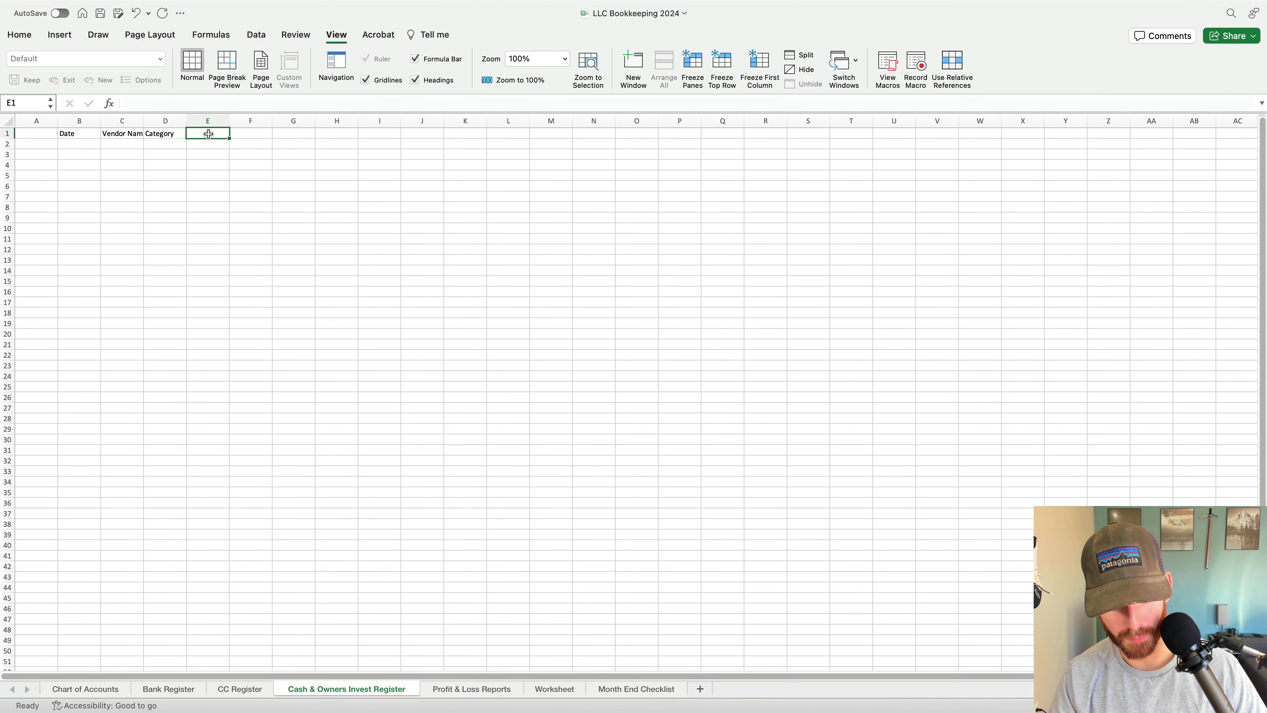
type("Amount")
Copy "Cash Balance (only if business cash pulled from ATM Business Bank Account)" from the Google Docs checklist into F2 in Excel and delete the pasted checkbox image
key("super+Tab")
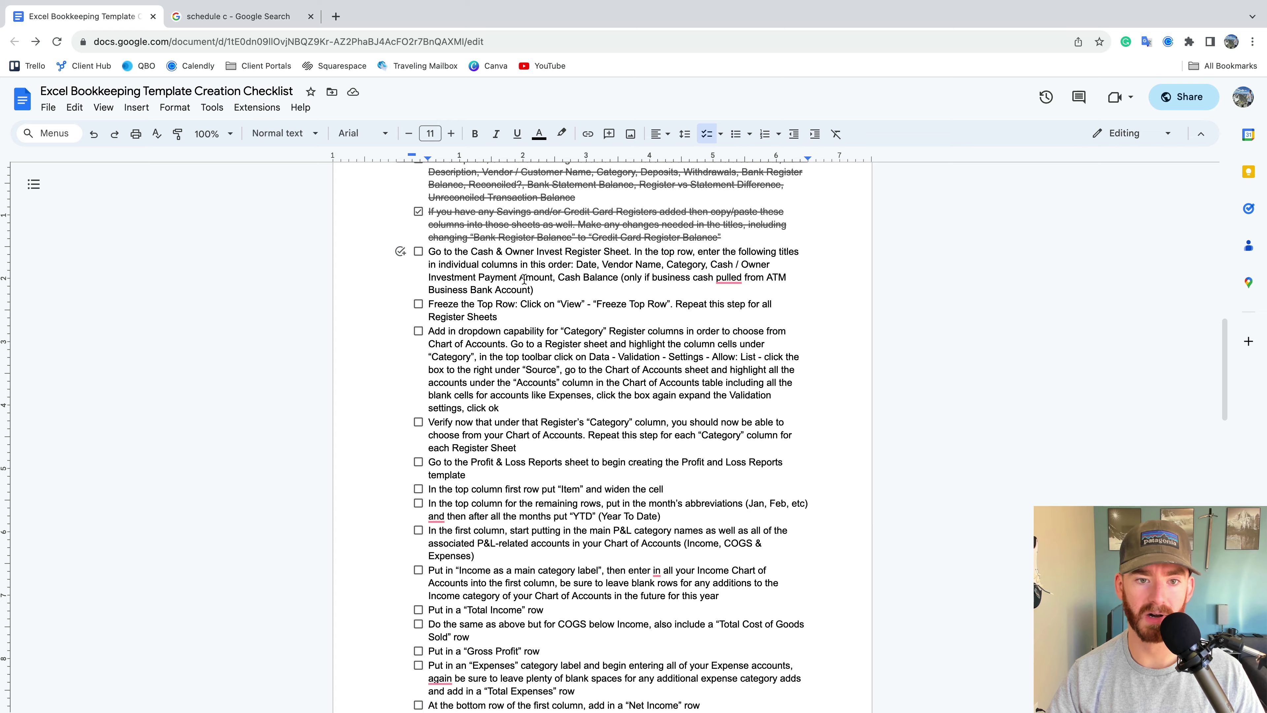
key("super+Tab")
key("super+Tab")
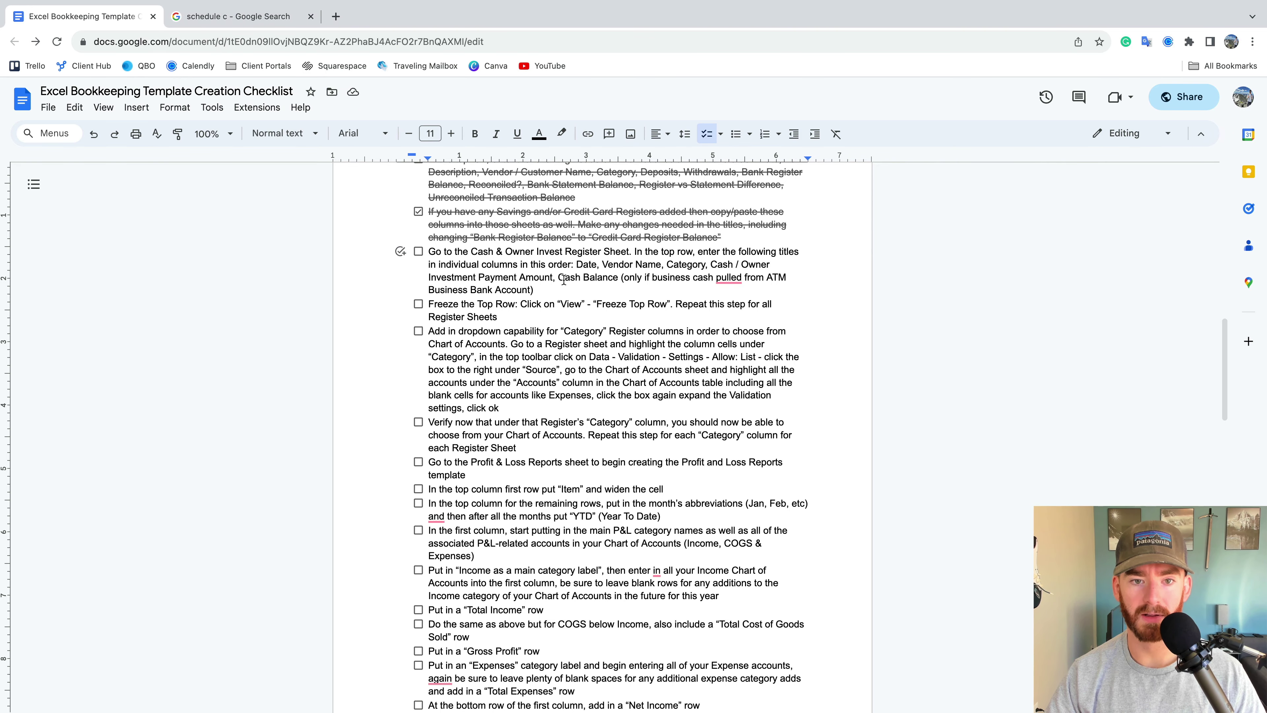
left_click_drag(557, 278, 577, 292)
key("super+c")
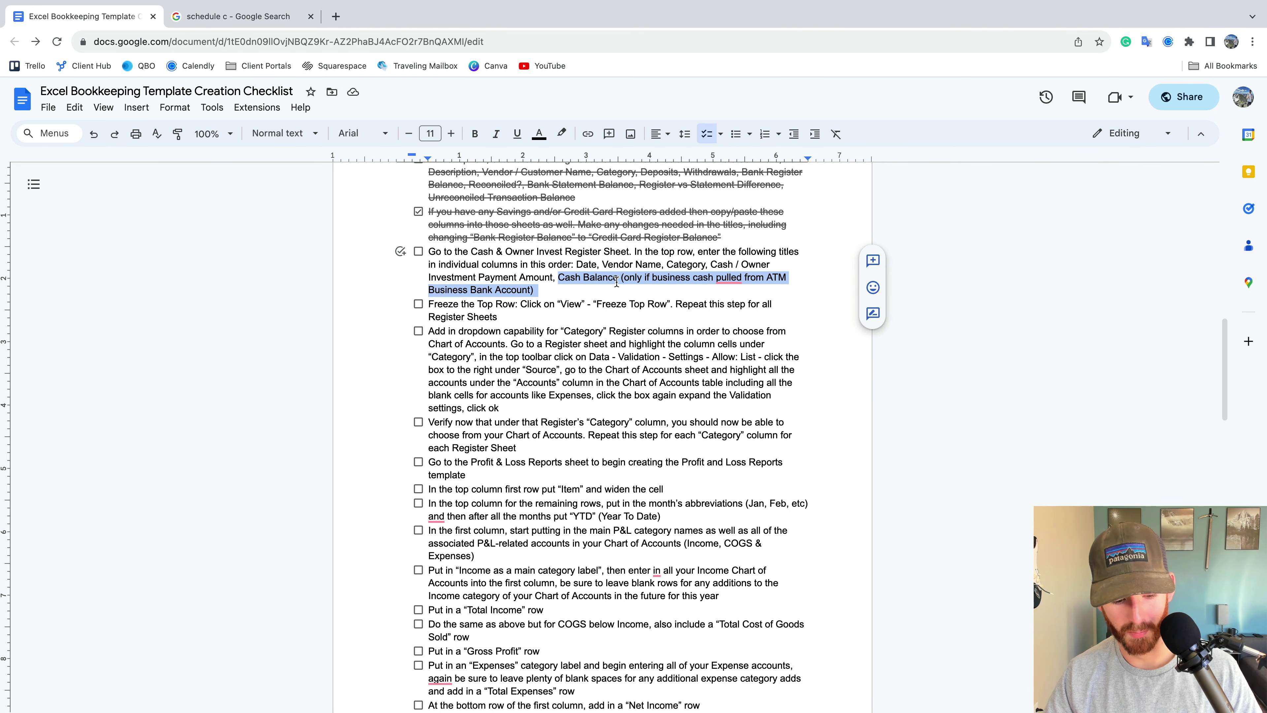
key("super+Tab")
key("super+v")
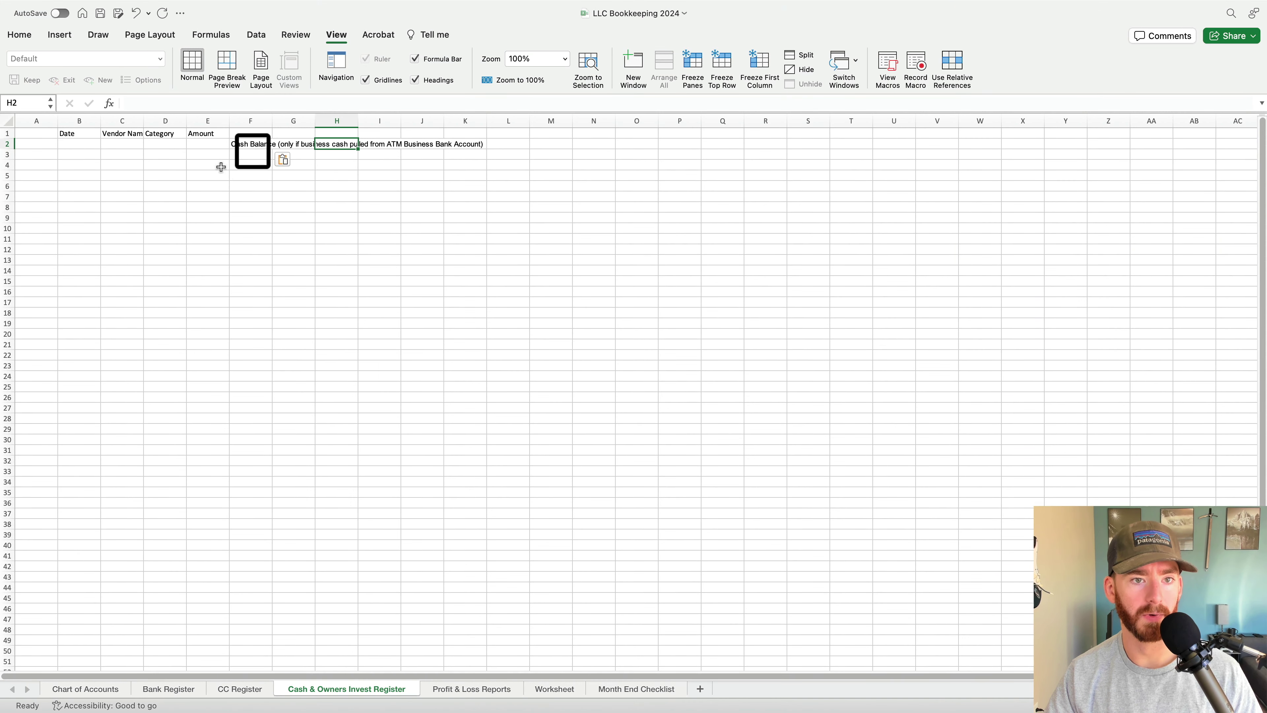
left_click(248, 163)
key("Delete")
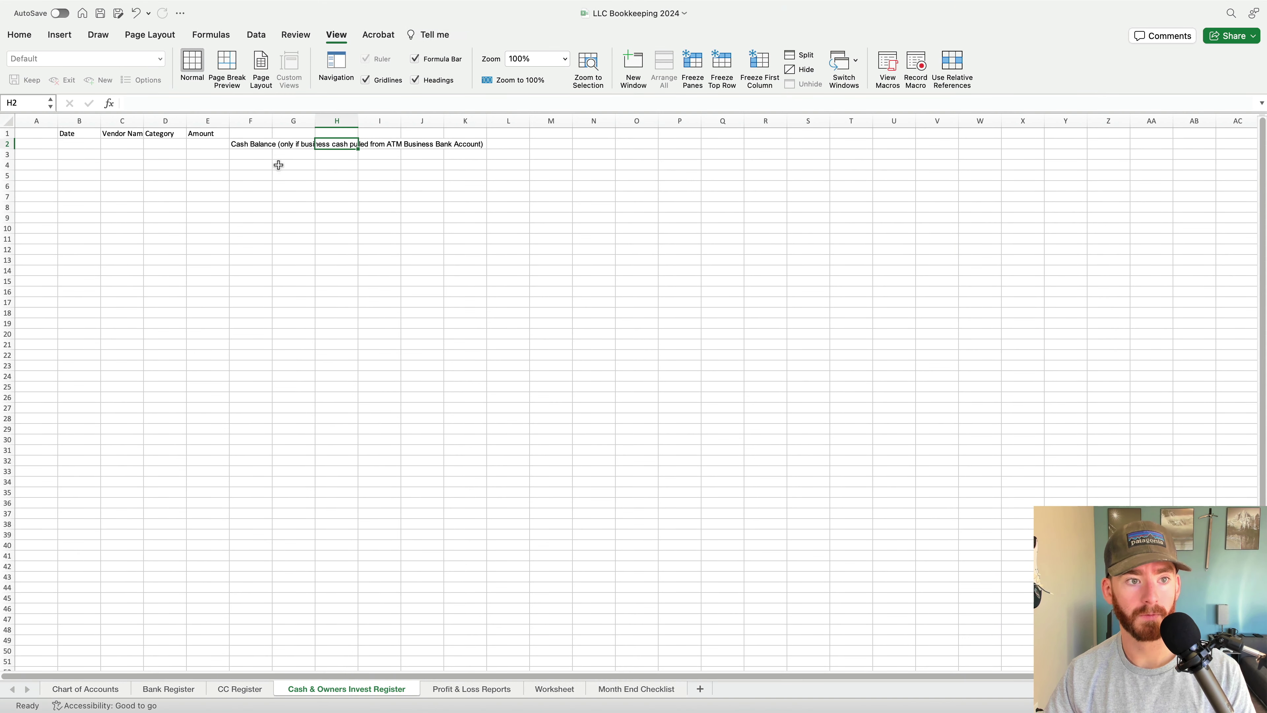
Move the Cash Balance header from F2 up to F1 and clear F2
left_click(257, 146)
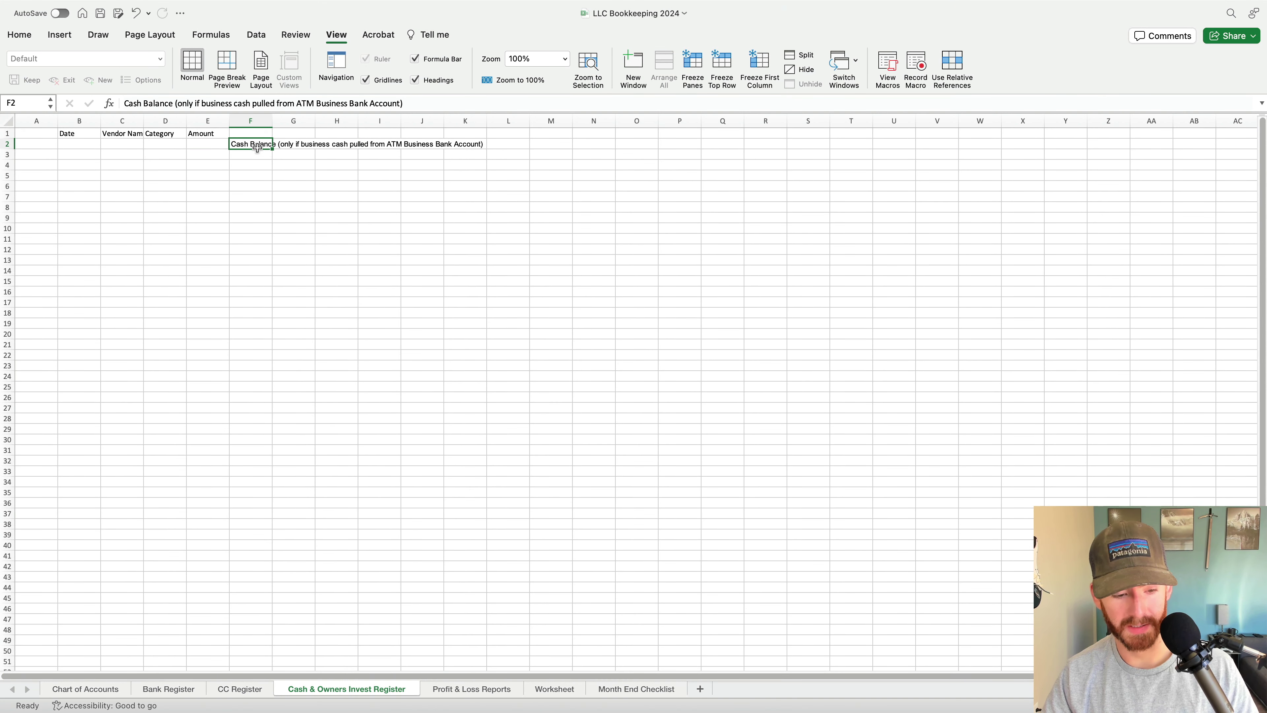
key("super+c")
key("Up")
key("super+v")
key("Down")
key("Delete")
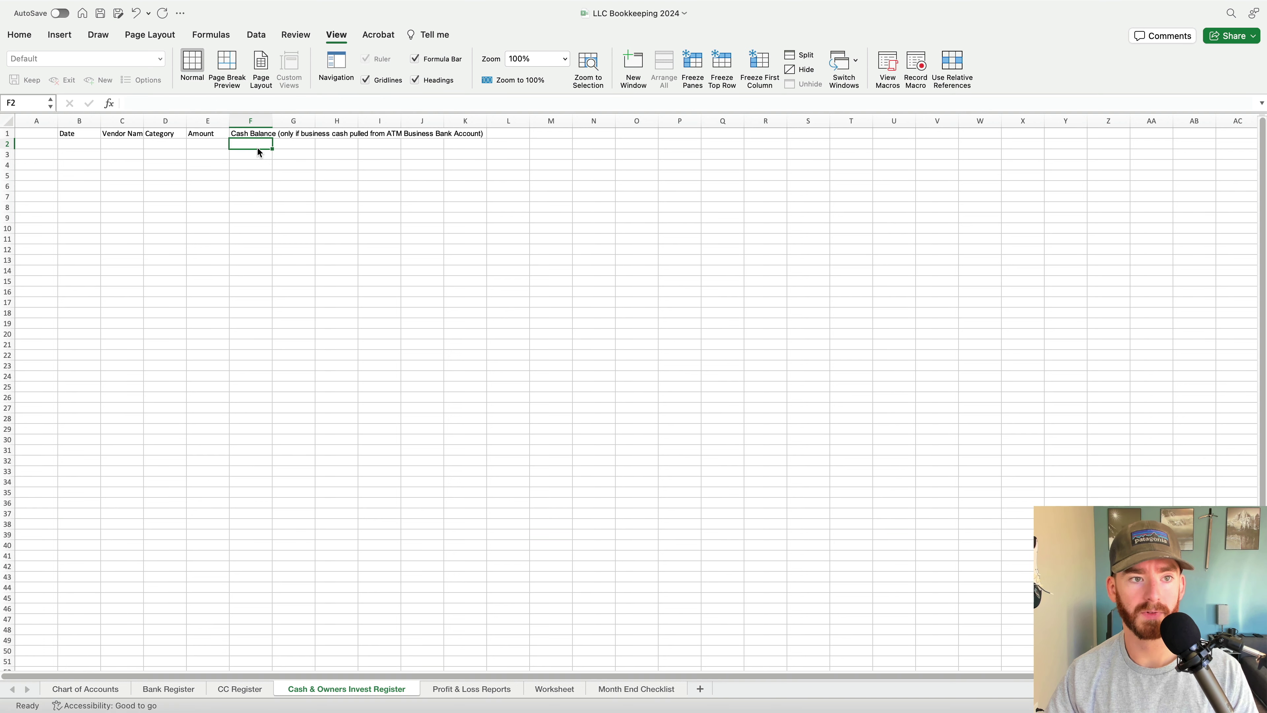
Widen columns C to F of the Cash & Owners Invest Register so the headers fit
left_click_drag(275, 123, 493, 121)
left_click(387, 134)
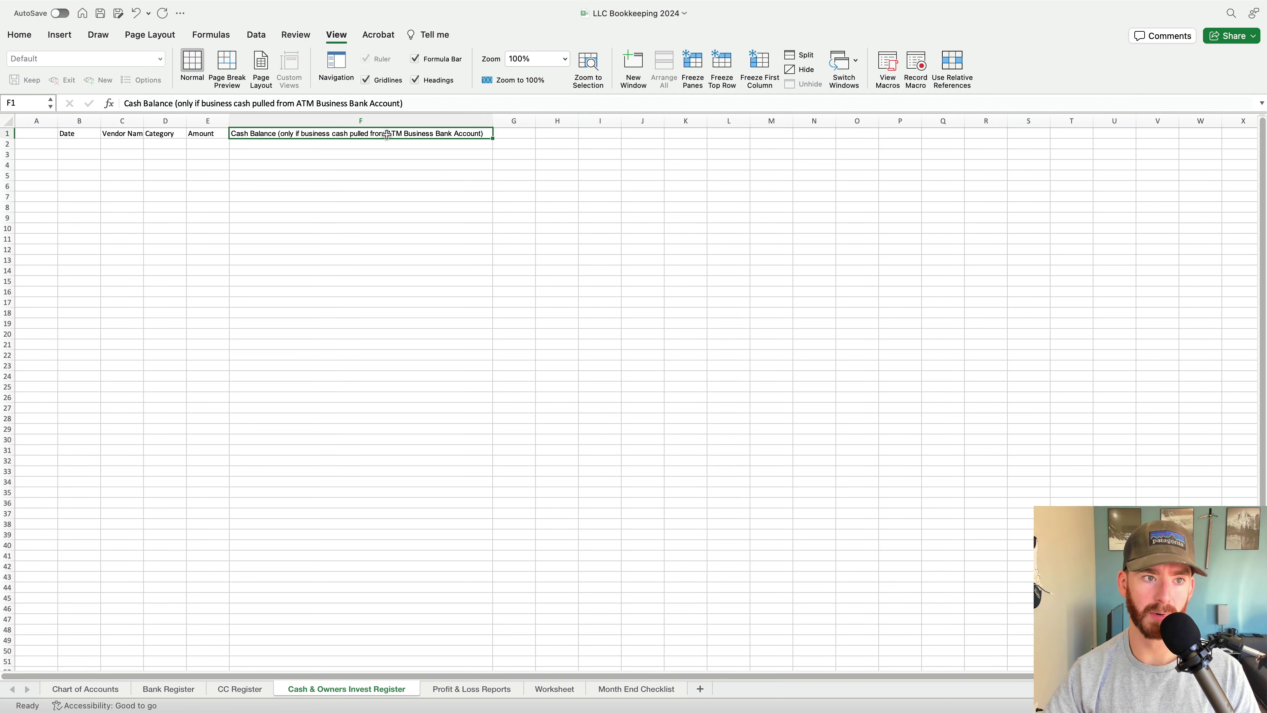
left_click(400, 174)
left_click_drag(171, 119, 227, 119)
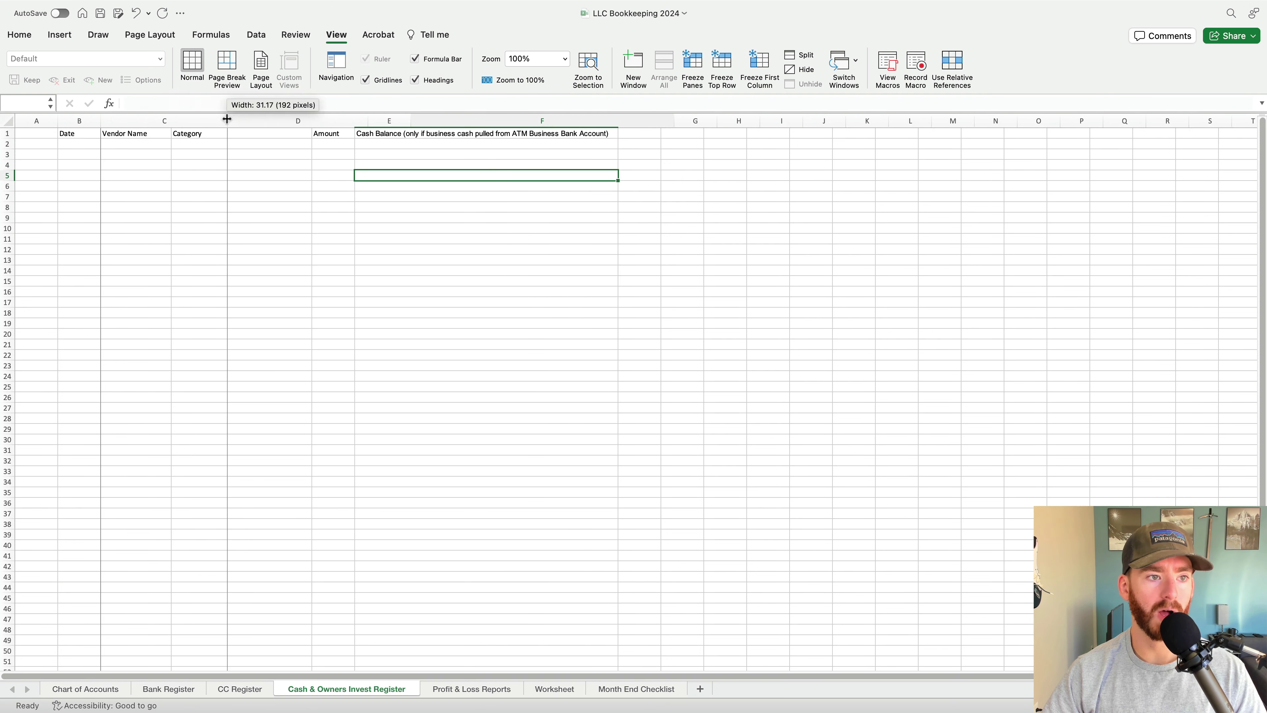
left_click_drag(409, 120, 444, 120)
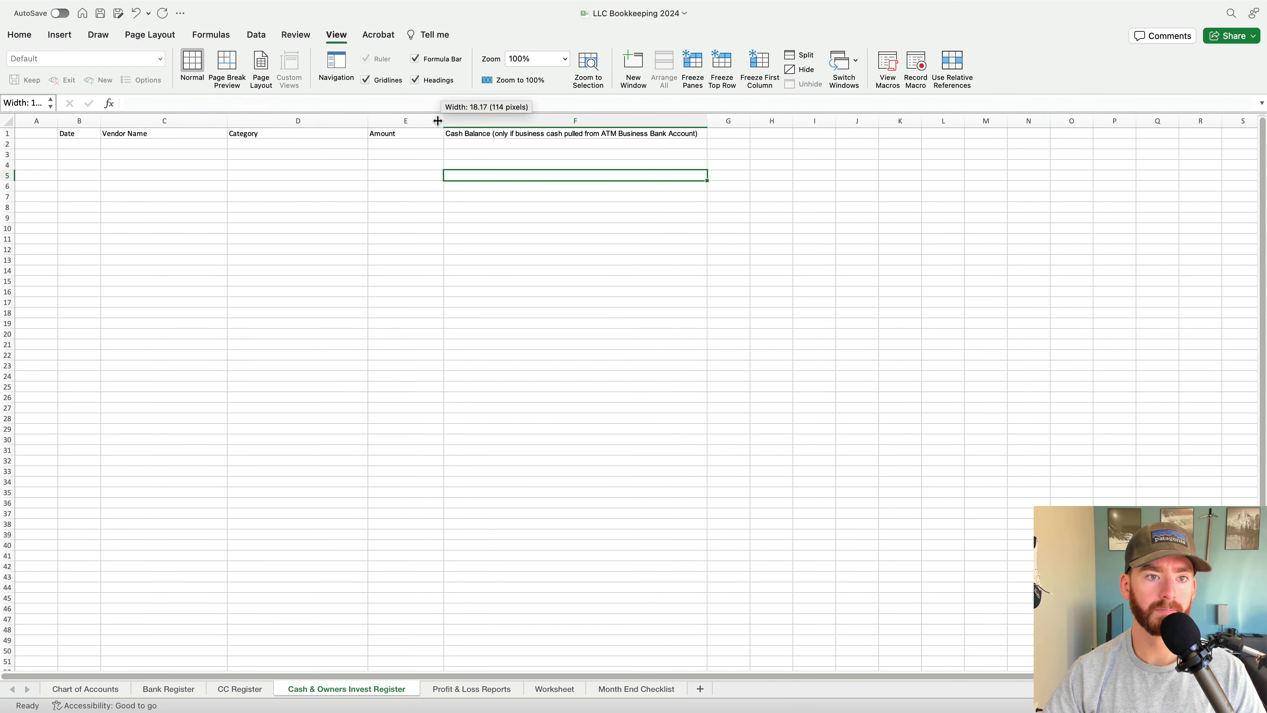
Make the headers in B1 to F1 bold
left_click_drag(88, 133, 533, 120)
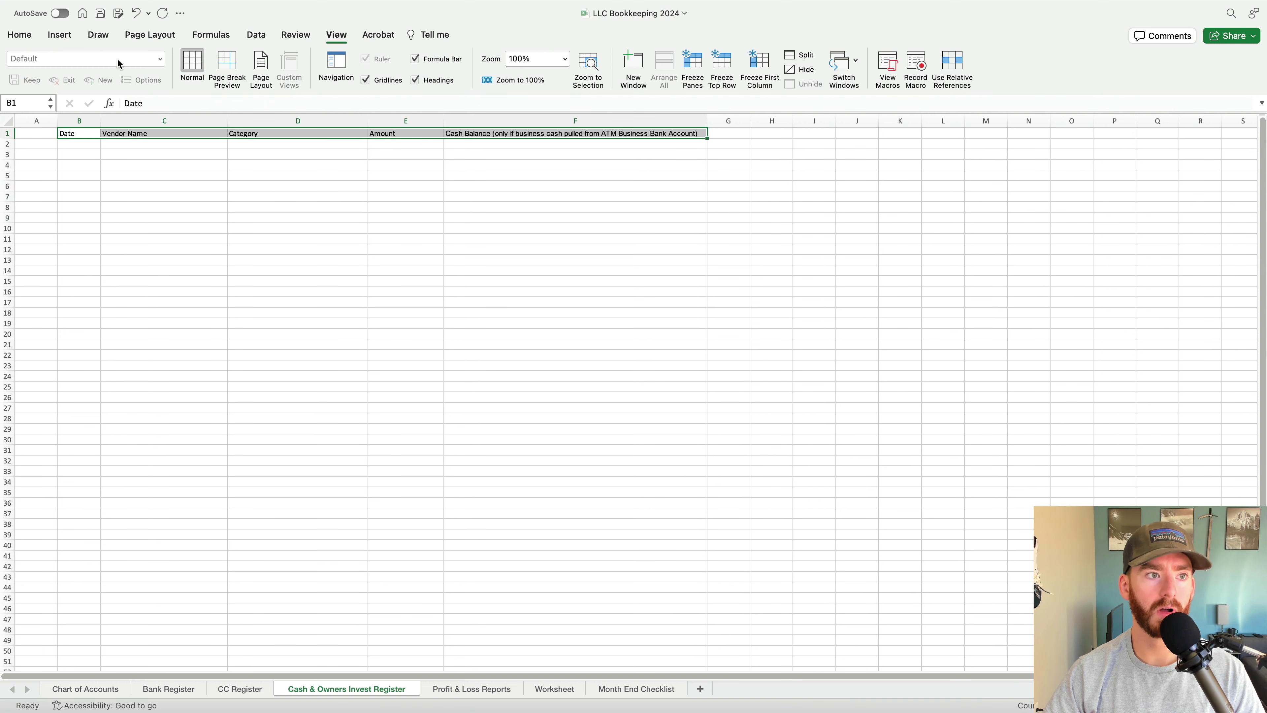
left_click(35, 40)
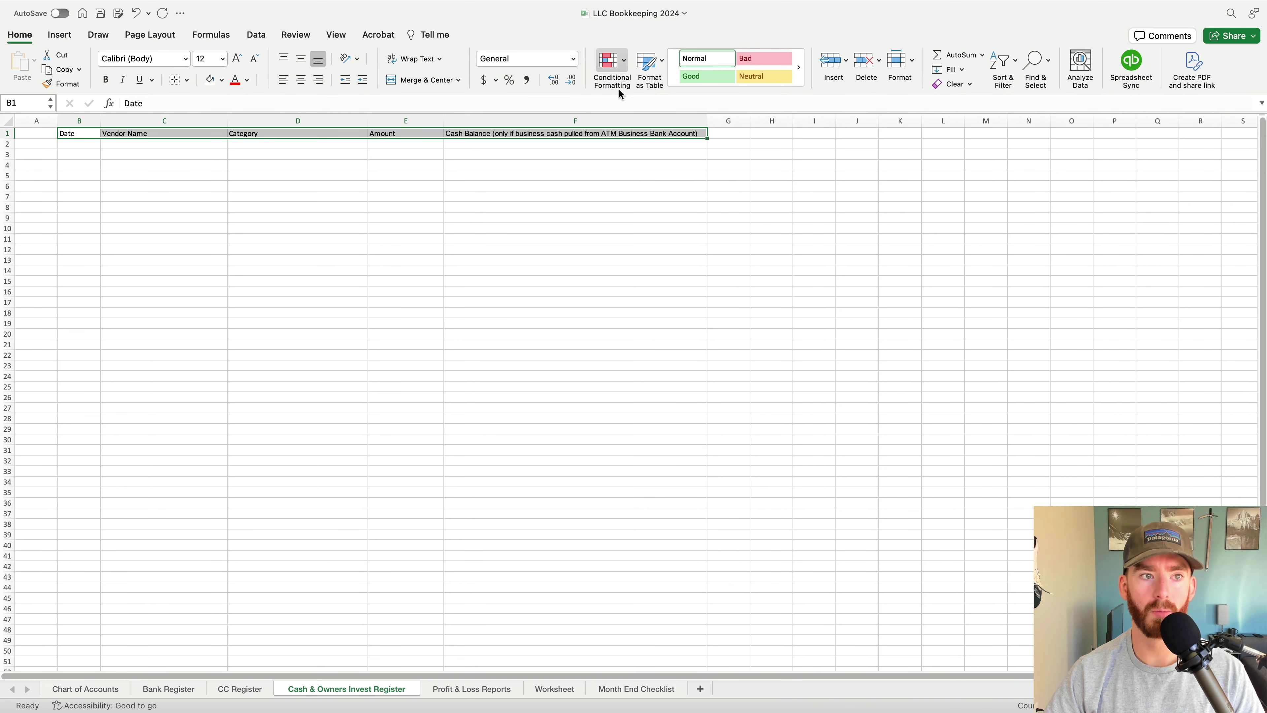
left_click(105, 79)
left_click(417, 197)
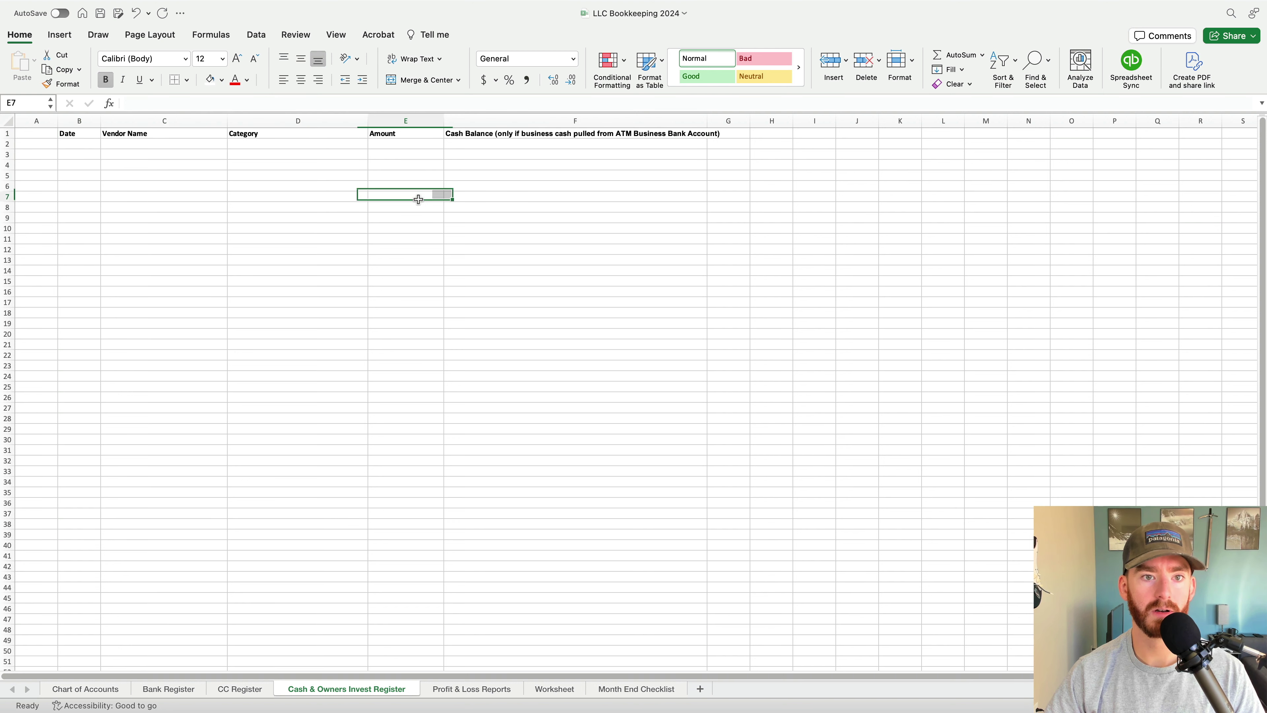
Center the headers in B1 to F1 and autofit column F to its header
left_click_drag(77, 134, 694, 133)
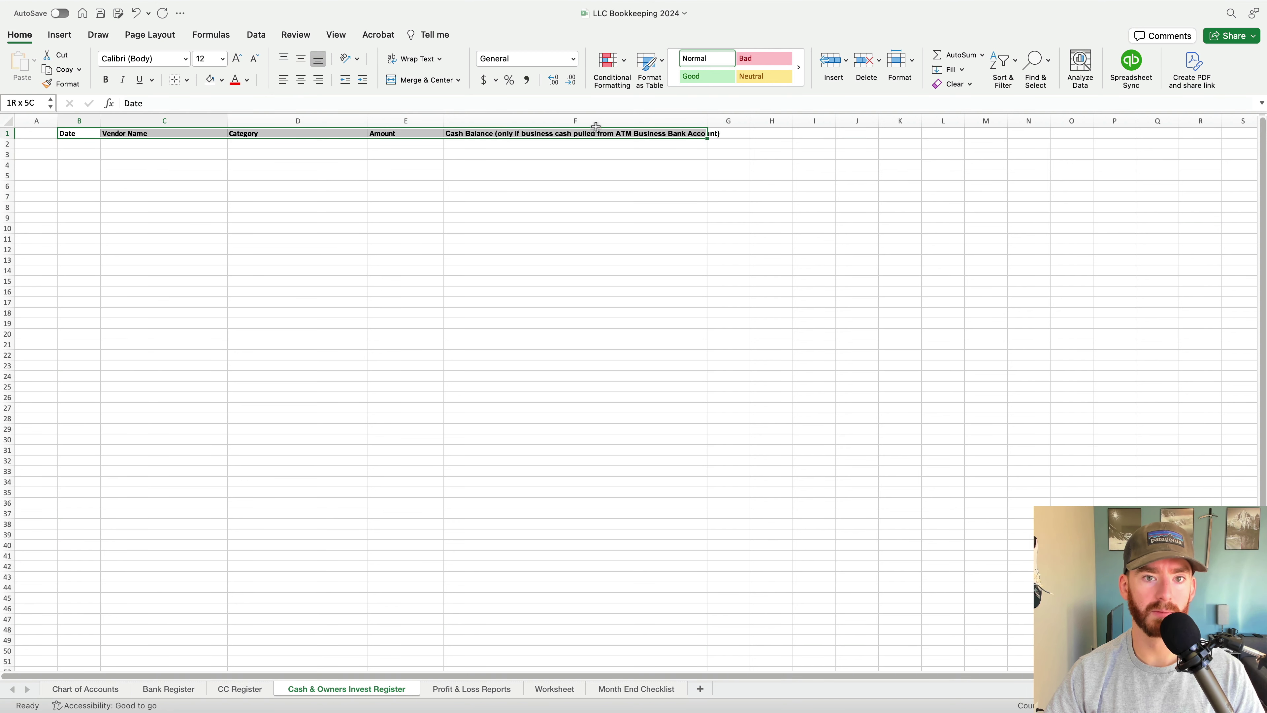
left_click(301, 80)
left_click(645, 217)
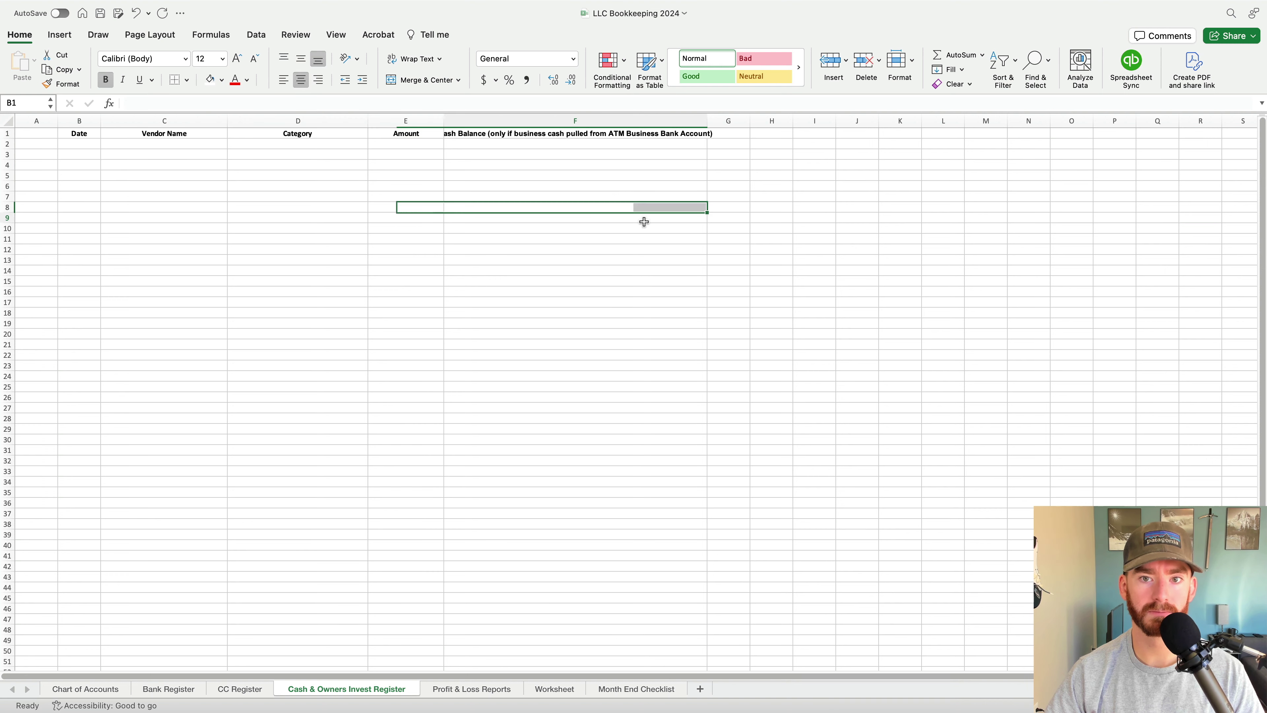
double_click(708, 115)
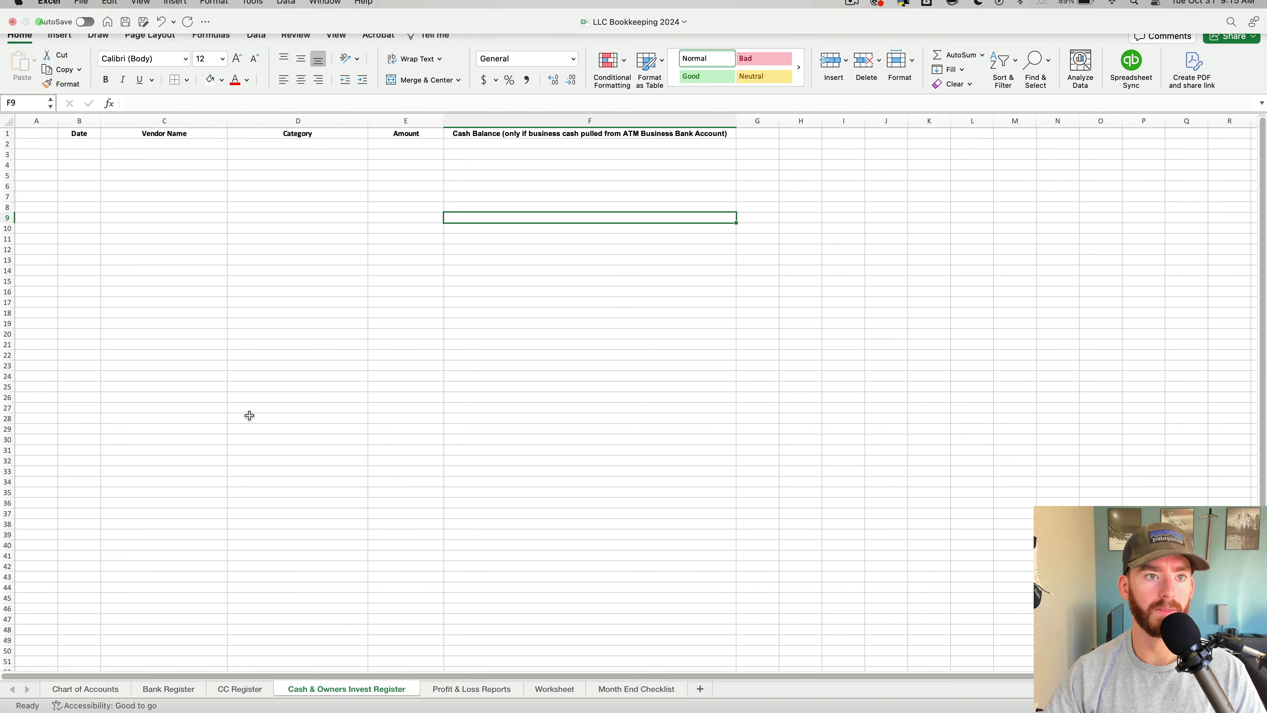
Freeze the top row of the Cash & Owners Invest Register and check that the headers stay in place
left_click(336, 35)
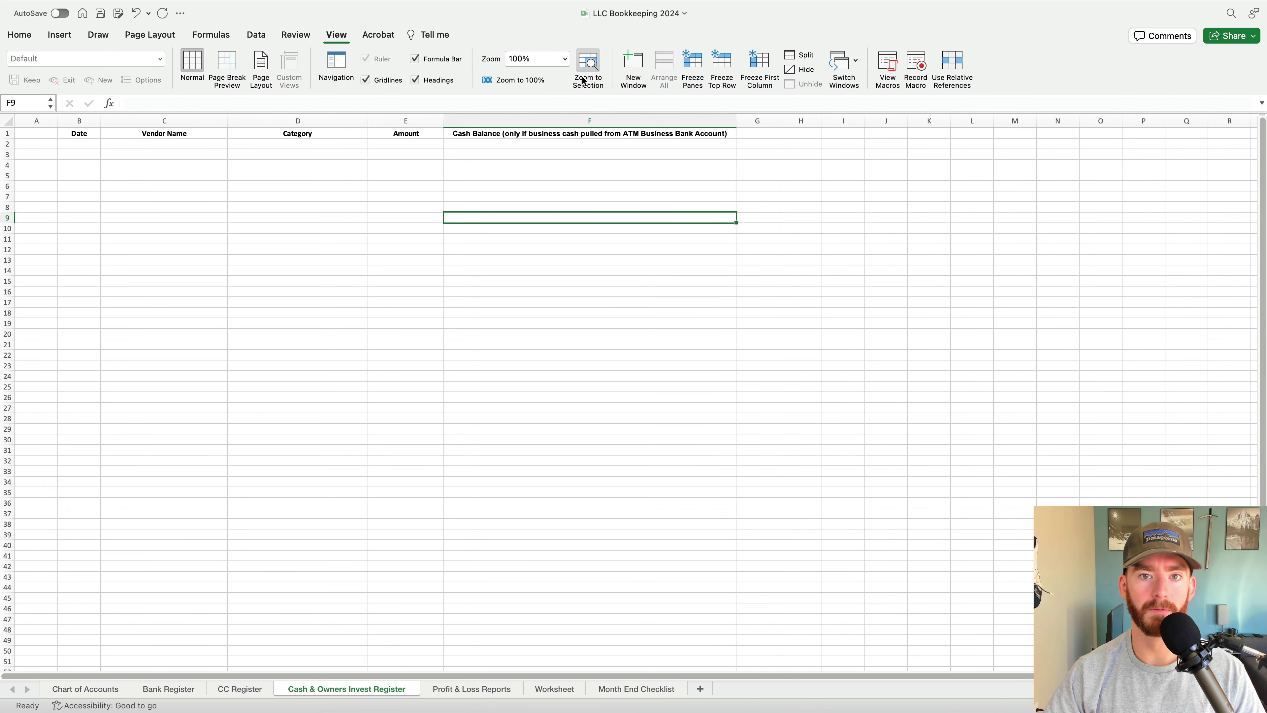
left_click(730, 64)
left_click_drag(597, 243, 597, 246)
scroll(597, 245, "down", 20)
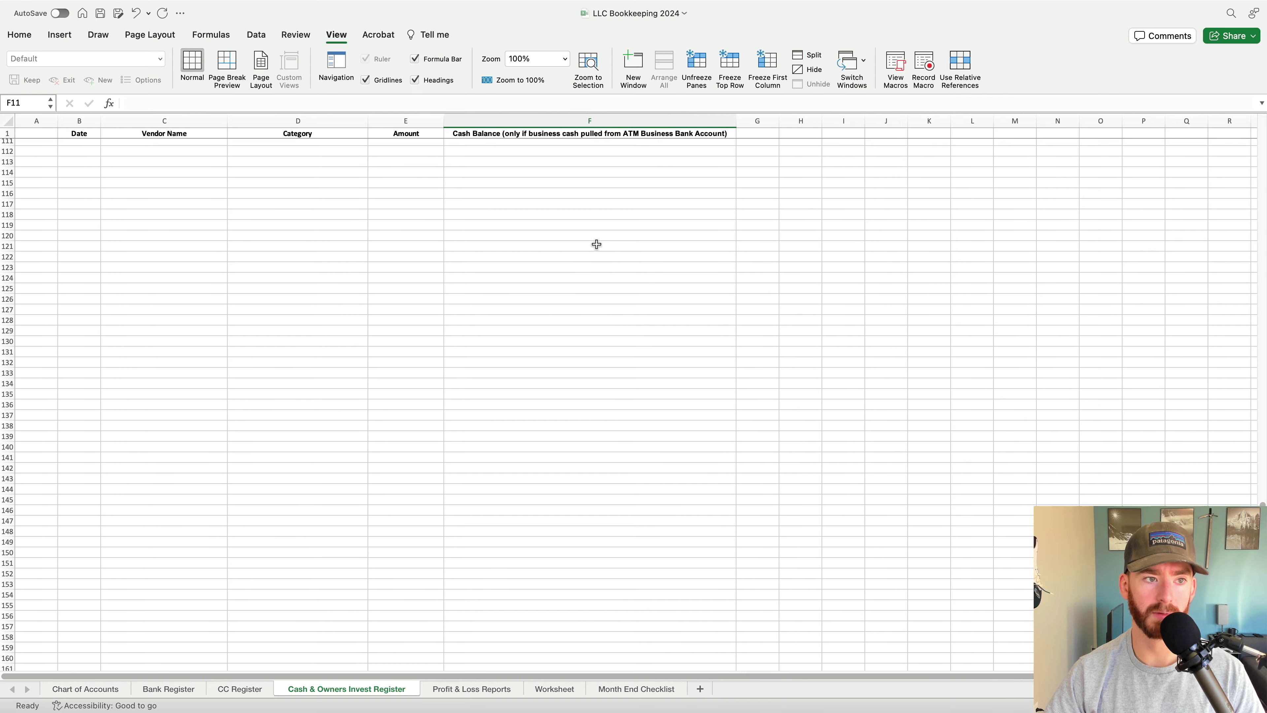
scroll(597, 245, "up", 20)
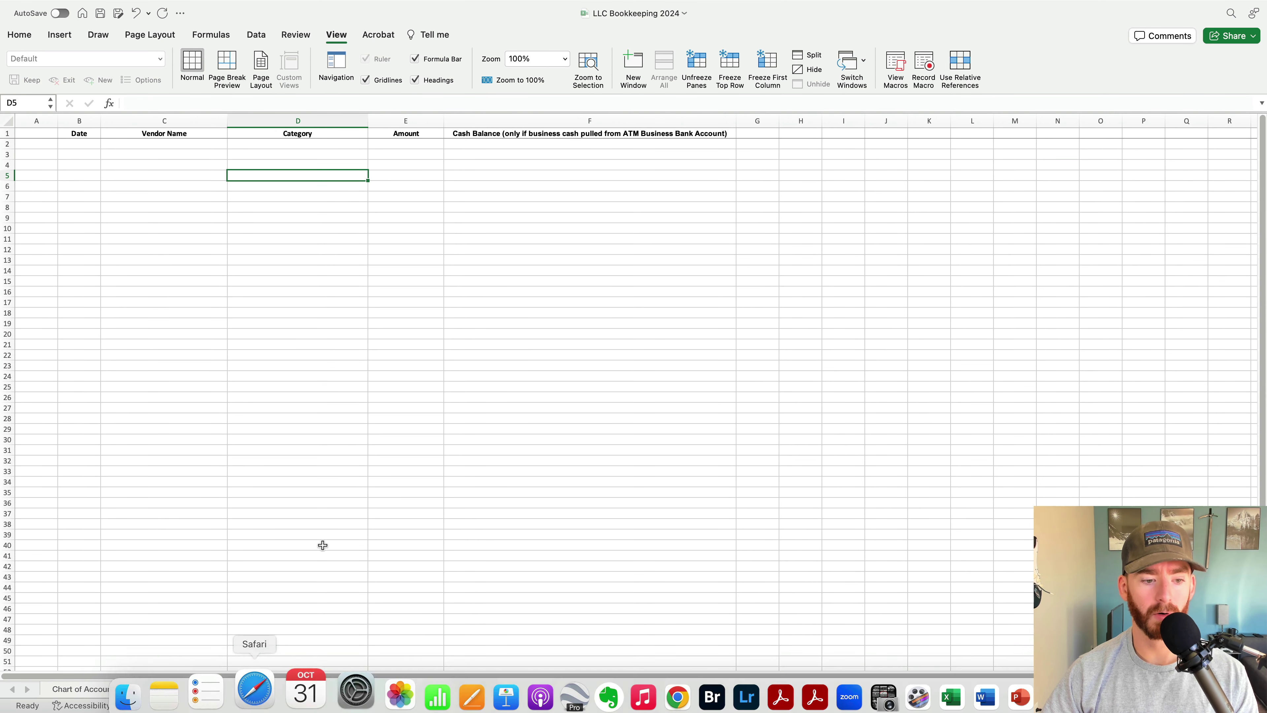
Look at the CC Register and cash register sheets, ending on the Bank Register sheet
left_click(241, 690)
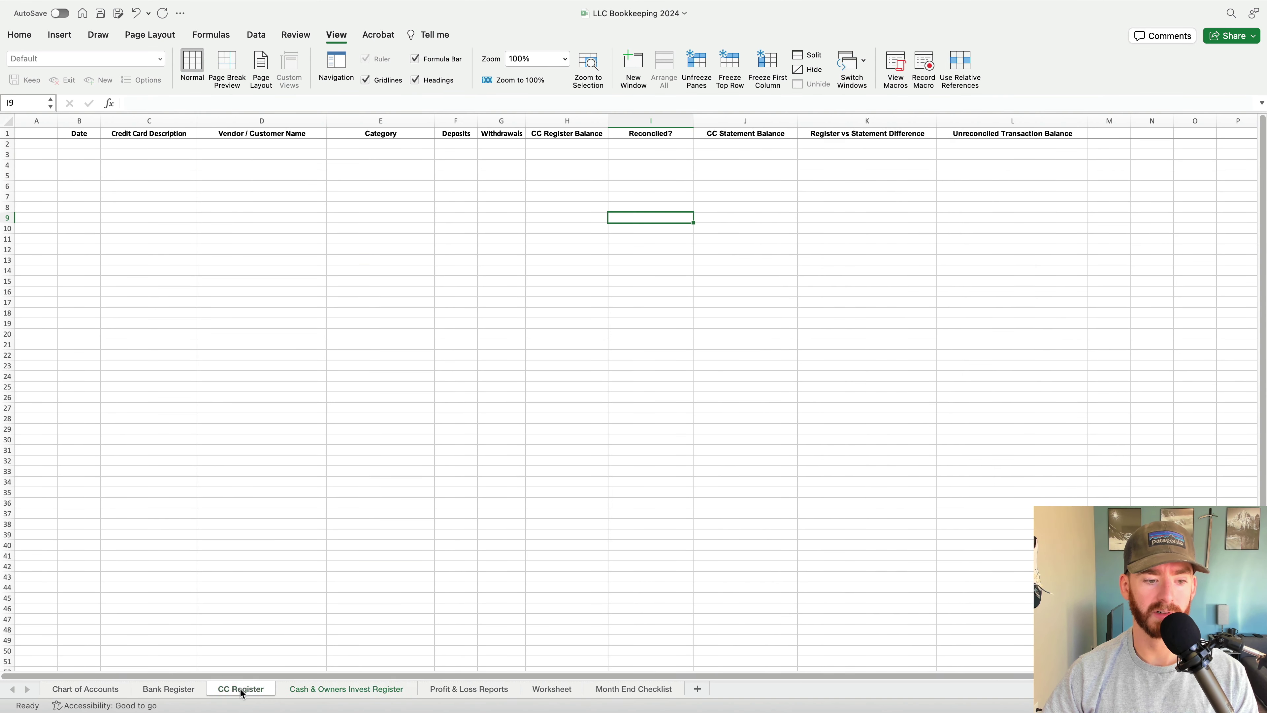
left_click(322, 694)
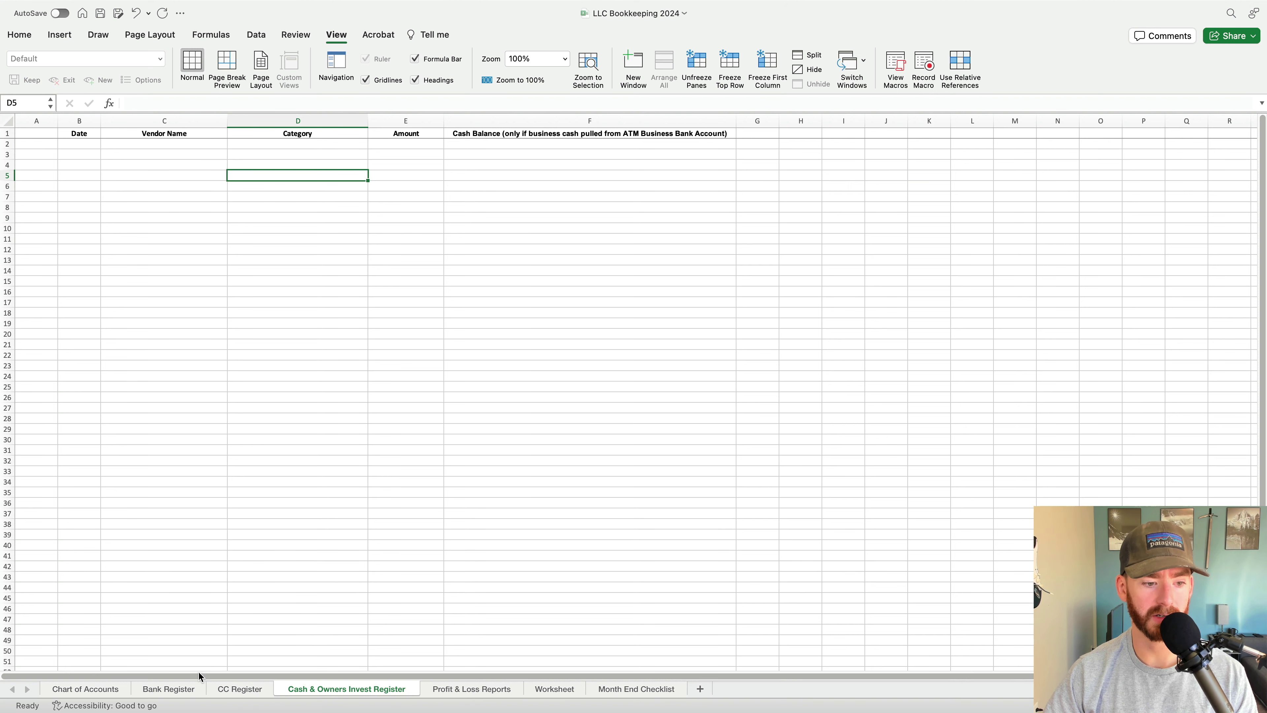
left_click(178, 689)
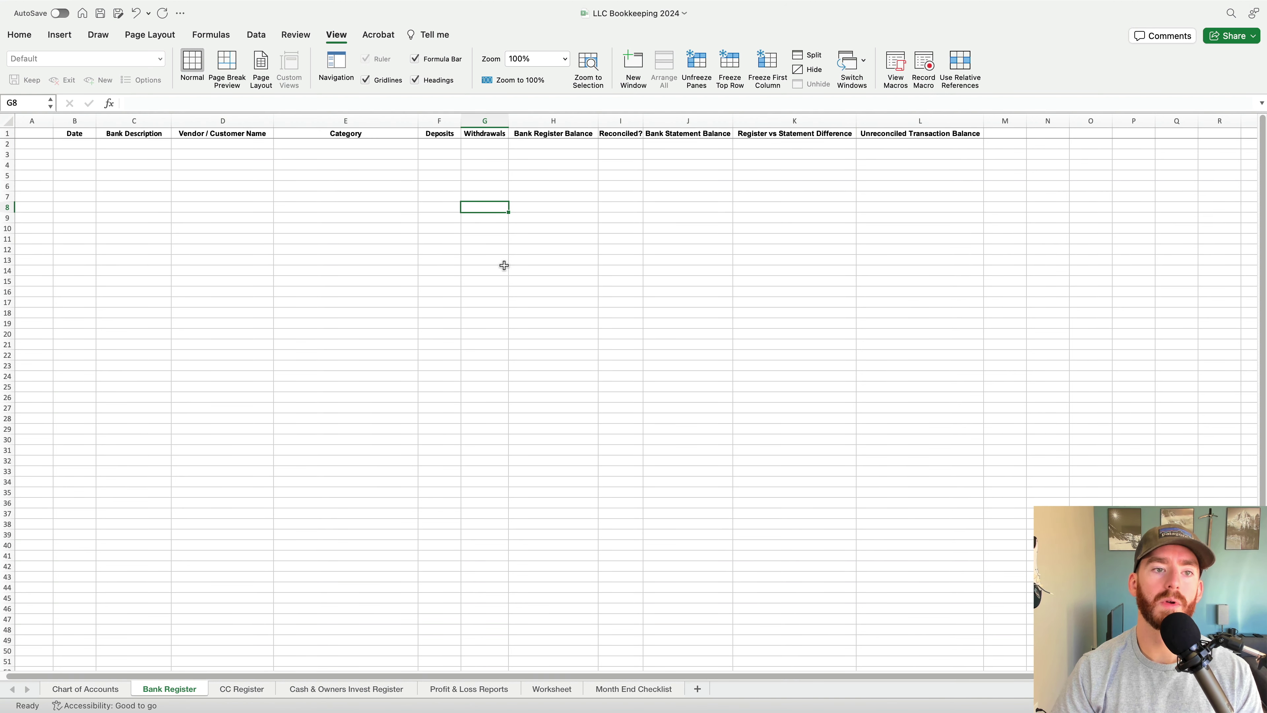
left_click_drag(346, 146, 357, 283)
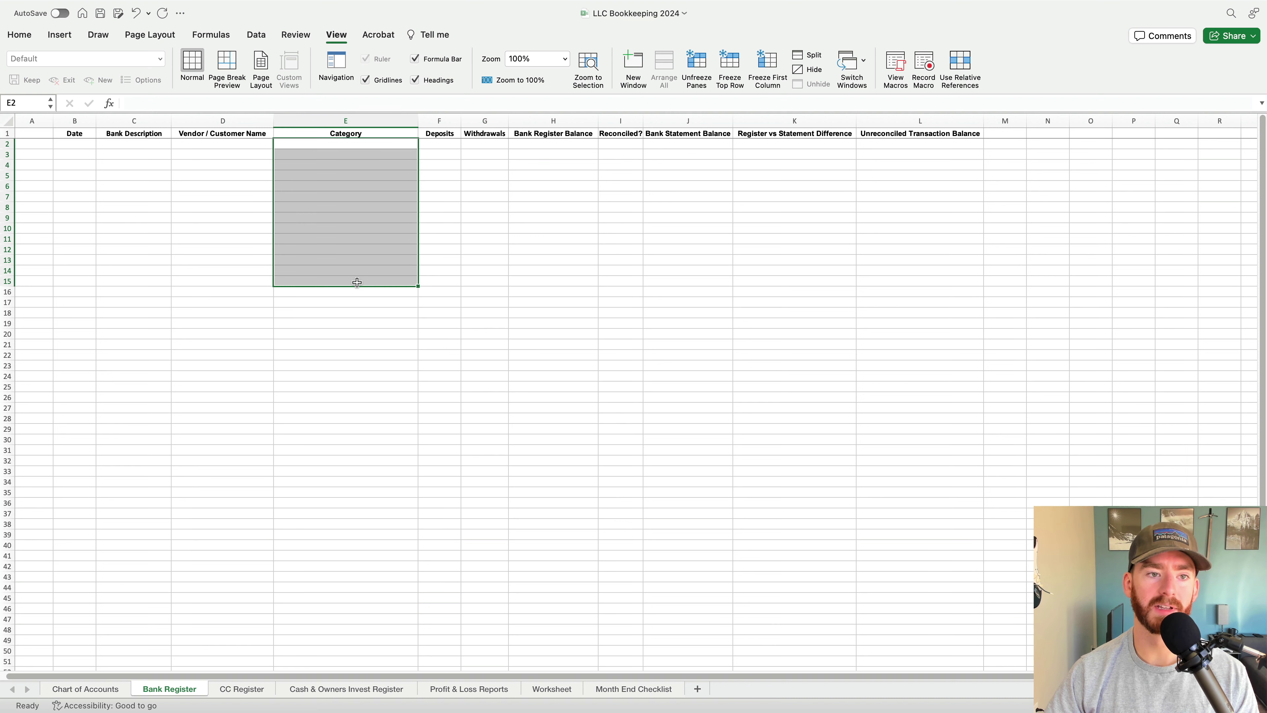
left_click(346, 187)
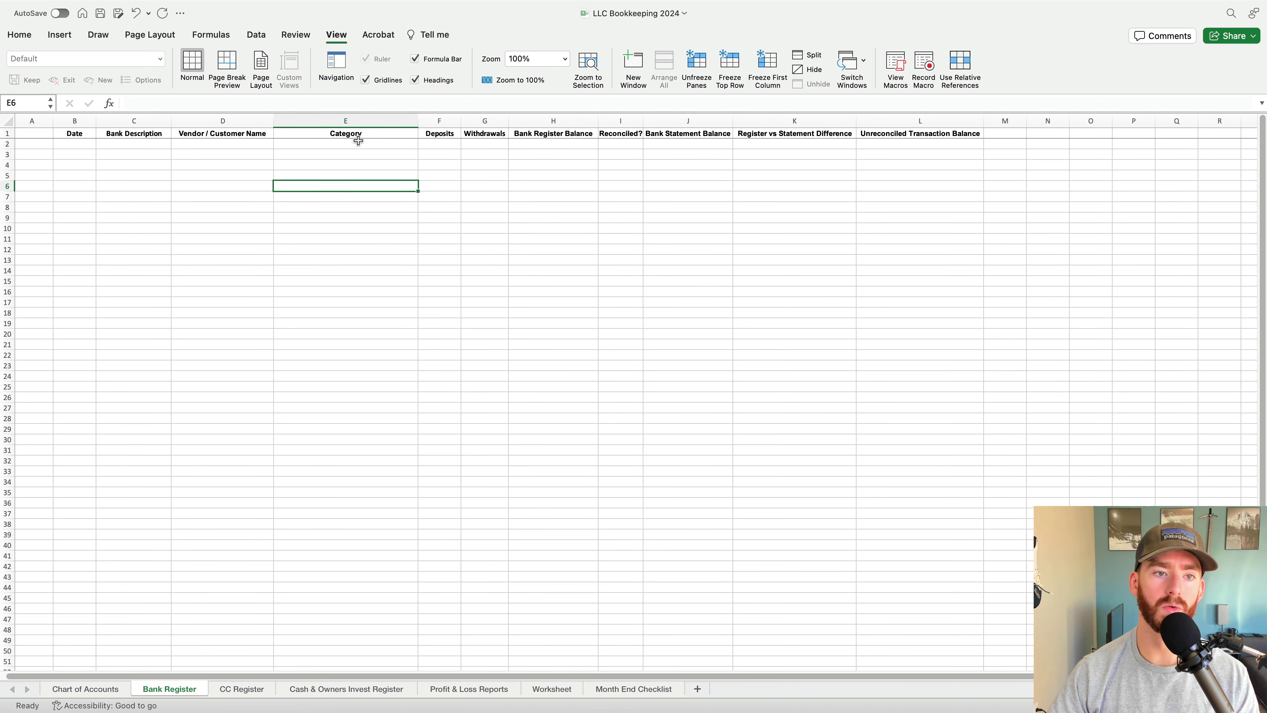
left_click(361, 152)
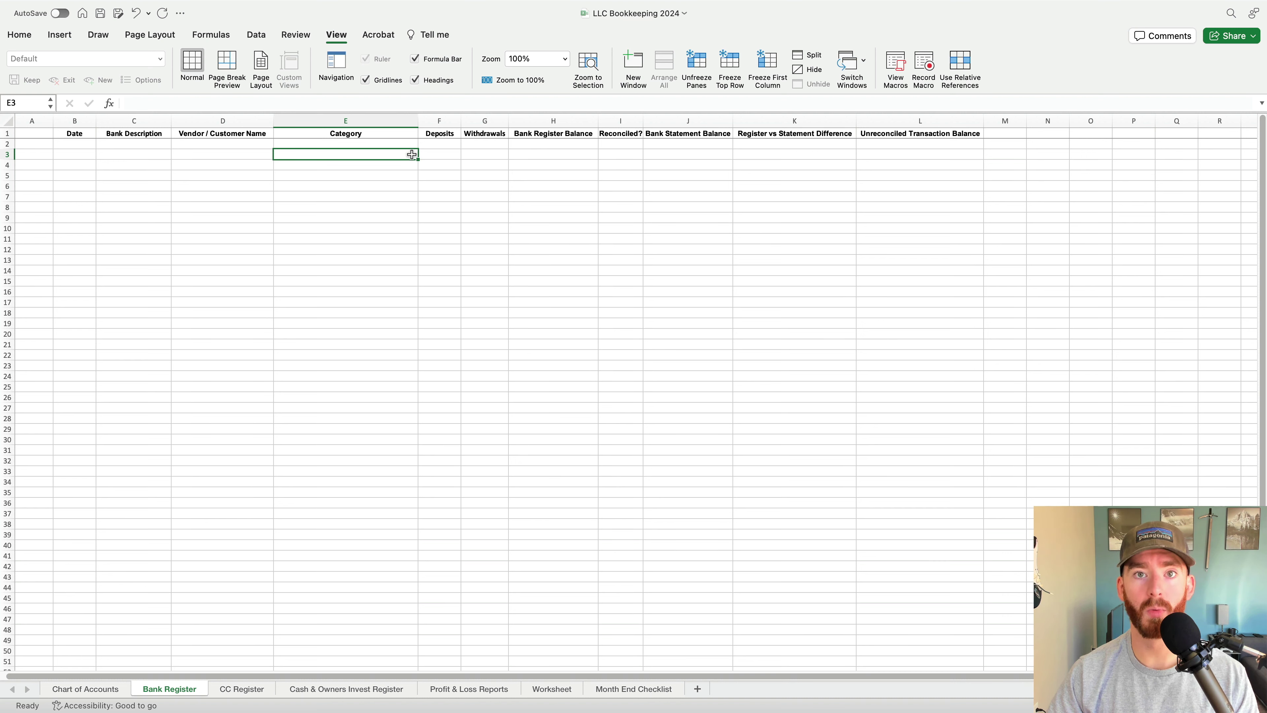
left_click(383, 145)
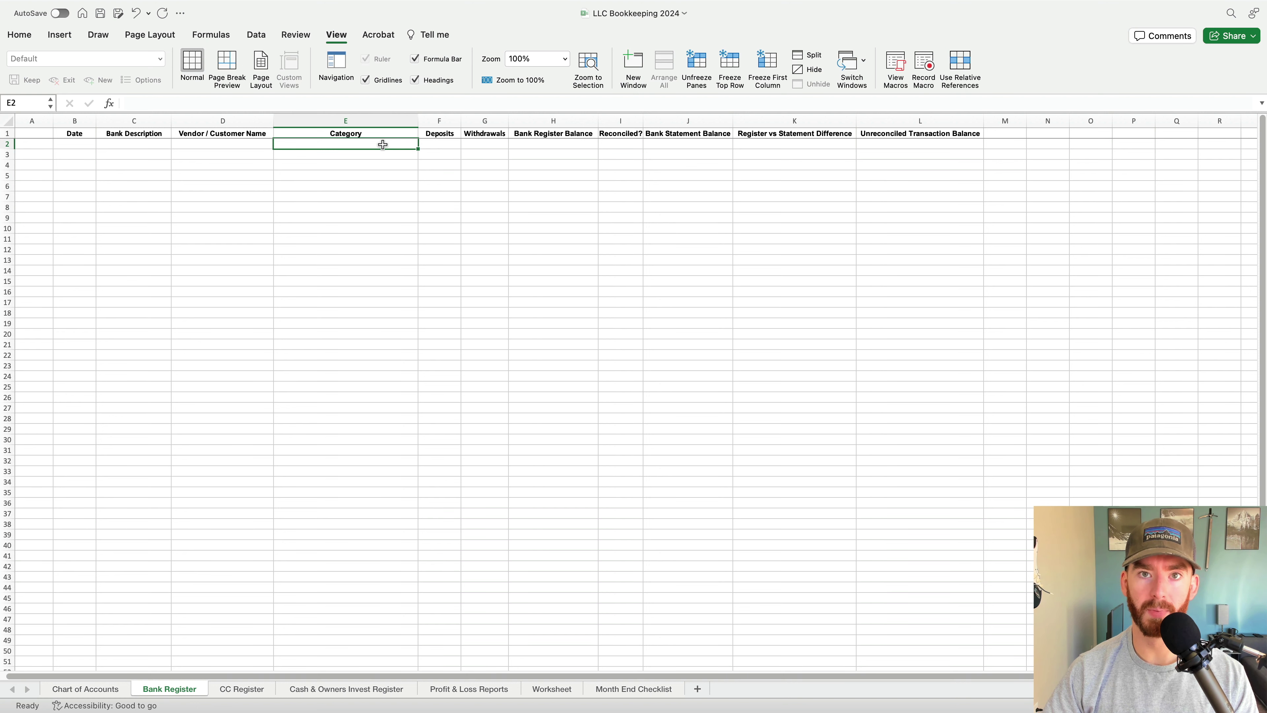
left_click(375, 227)
left_click(357, 145)
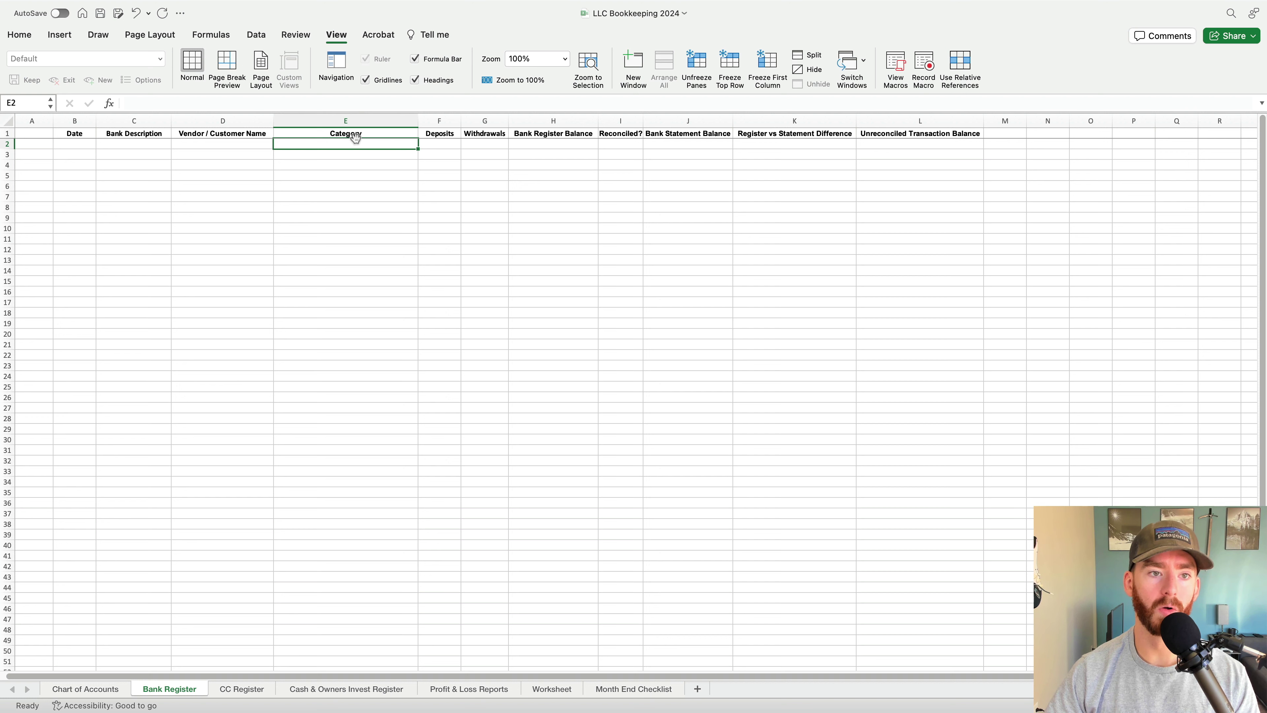
left_click(356, 132)
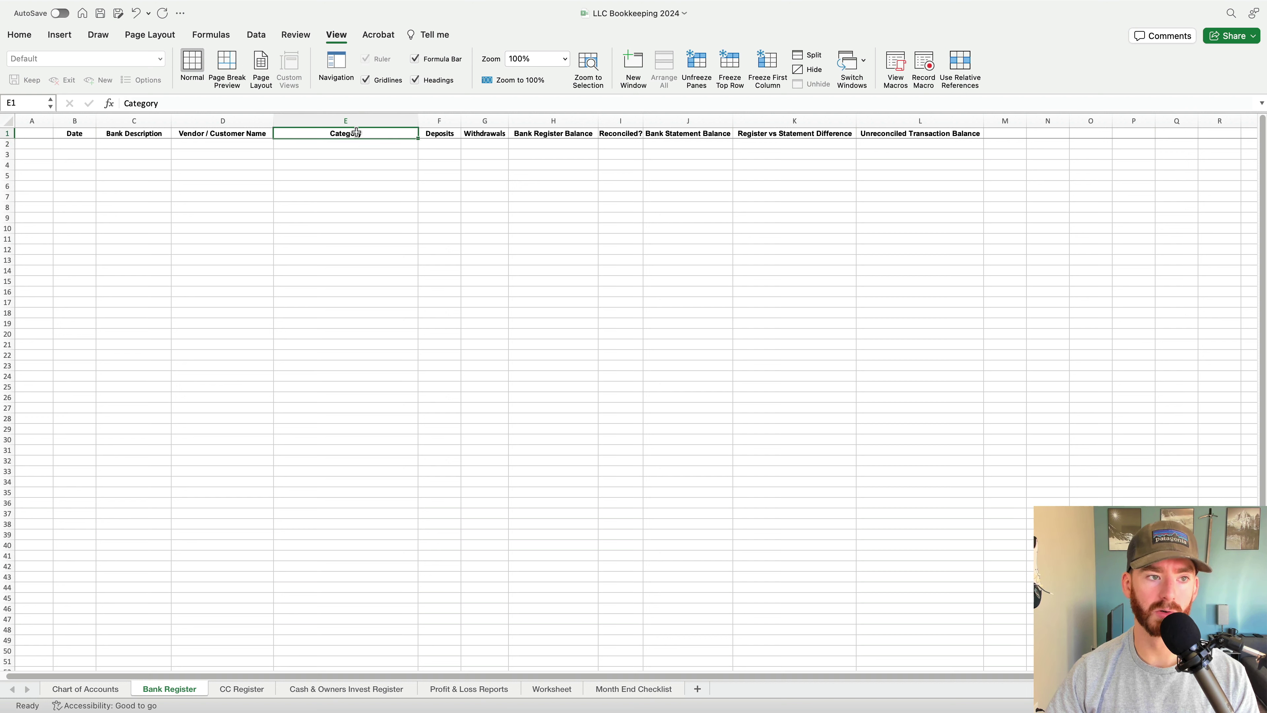
left_click(358, 150)
Select the cells under the Category header of the Bank Register, from E2 down to about row 918
left_click(358, 144)
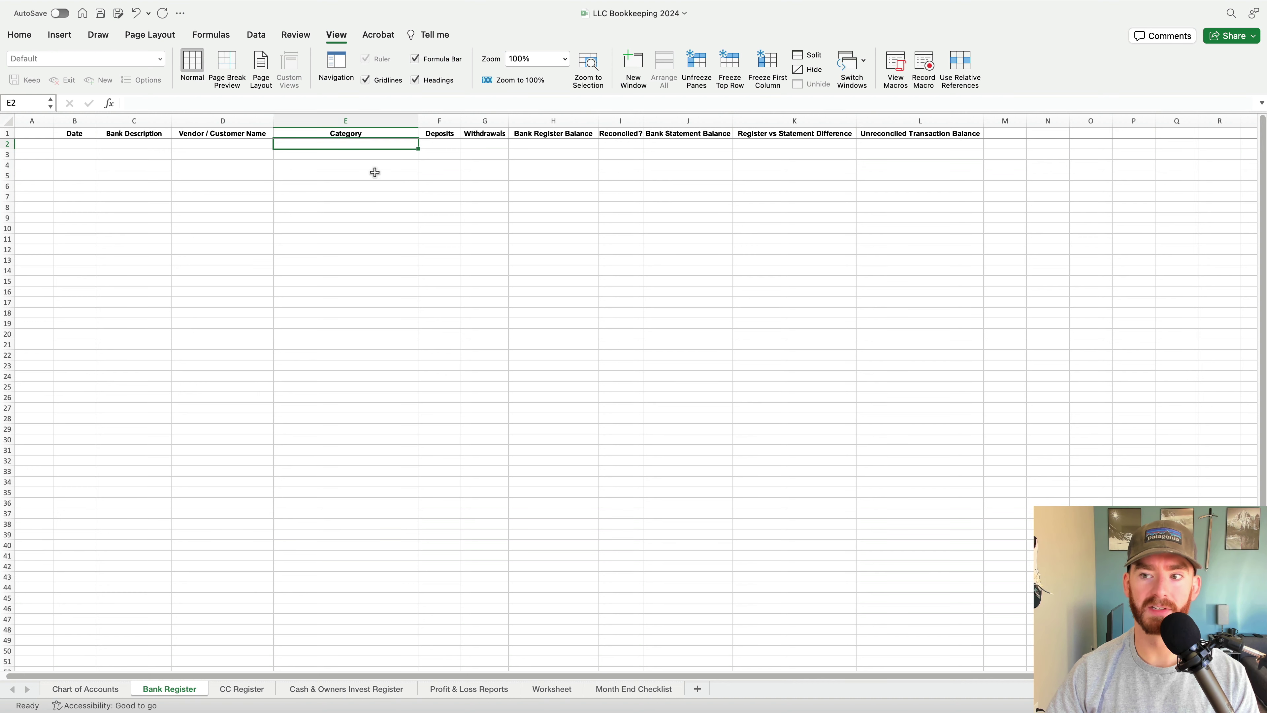
scroll(373, 173, "down", 15)
scroll(375, 173, "down", 20)
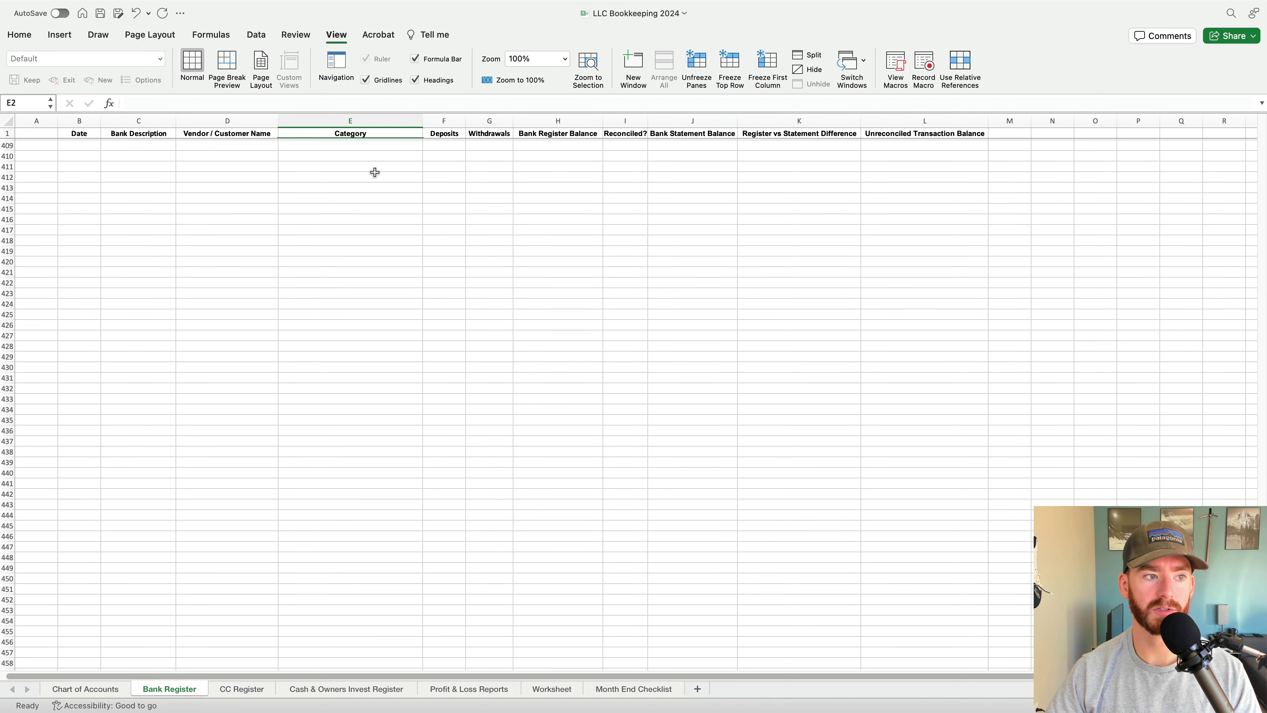
scroll(374, 173, "down", 17)
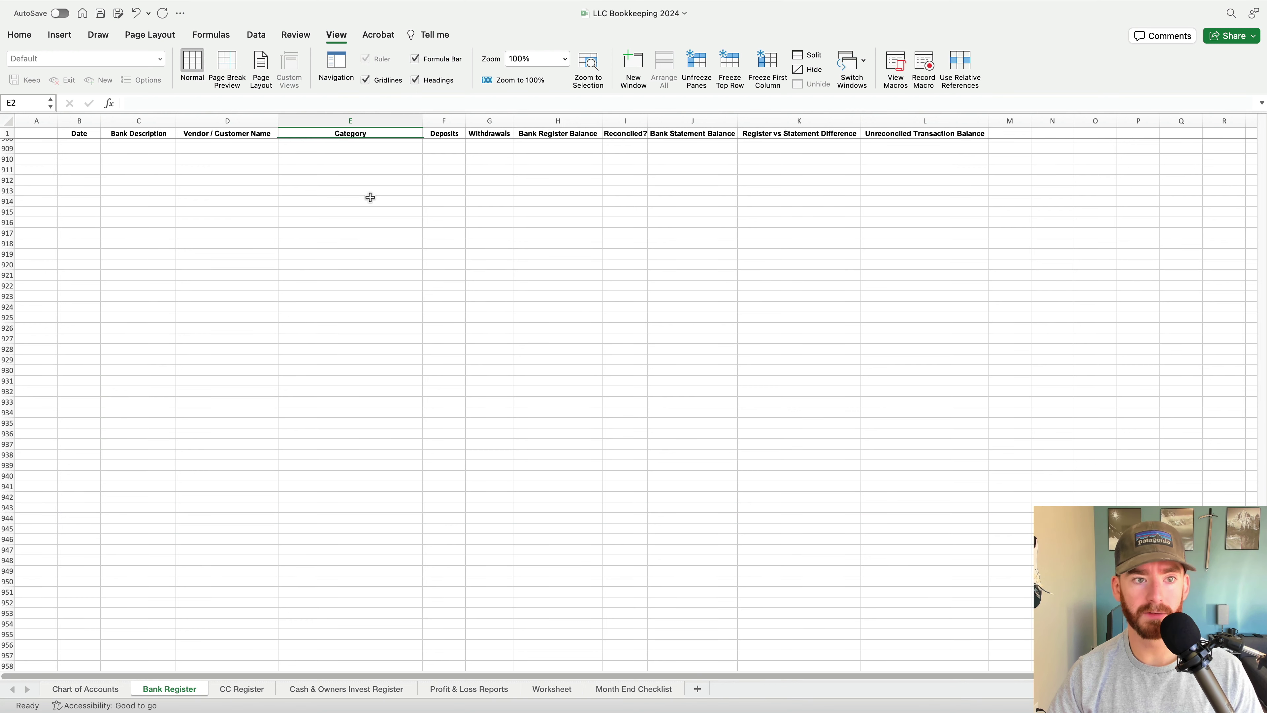
left_click(371, 240, "shift")
scroll(372, 239, "up", 20)
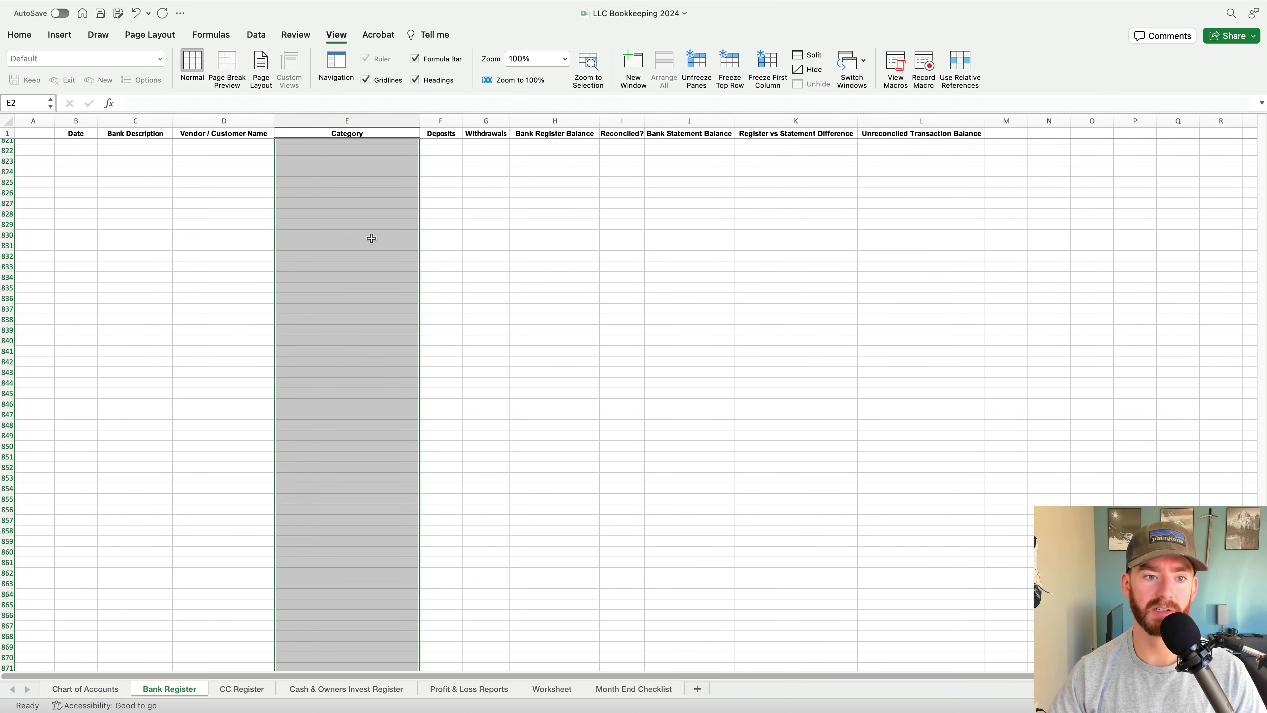
Add data validation to the selected Category cells of the Bank Register, allowing only a List
scroll(372, 238, "up", 16)
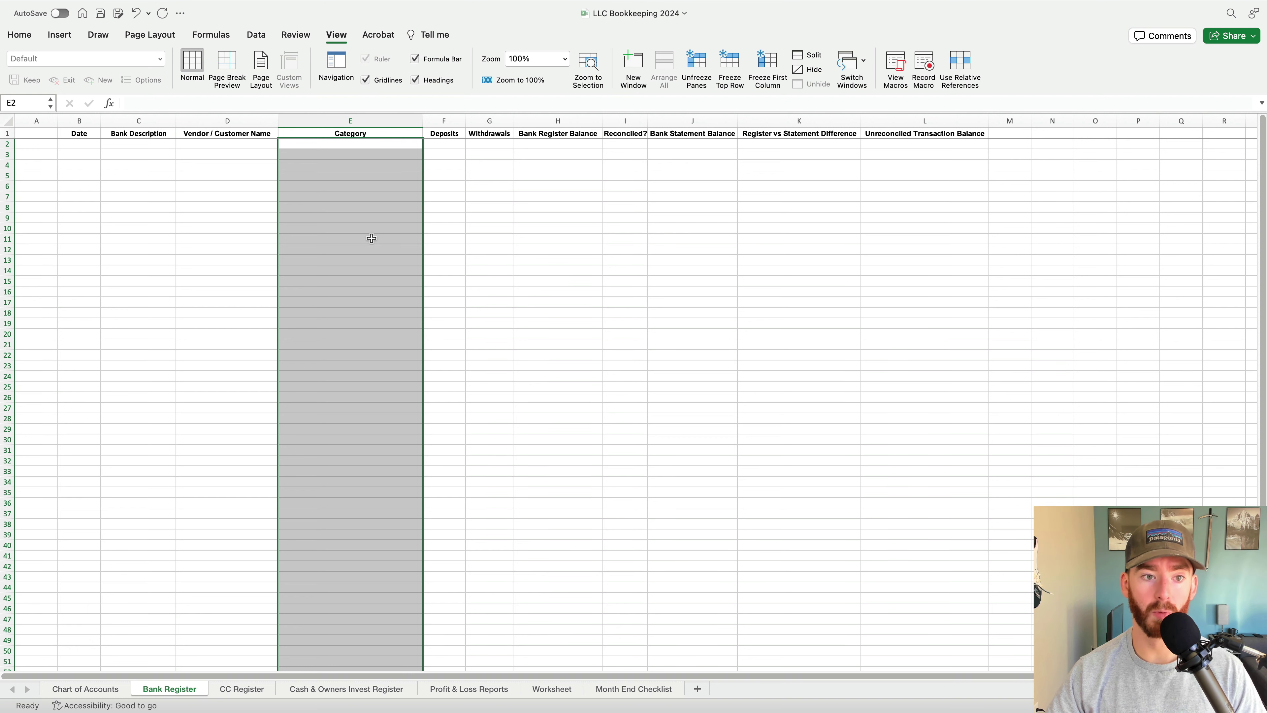
mouse_move(352, 4)
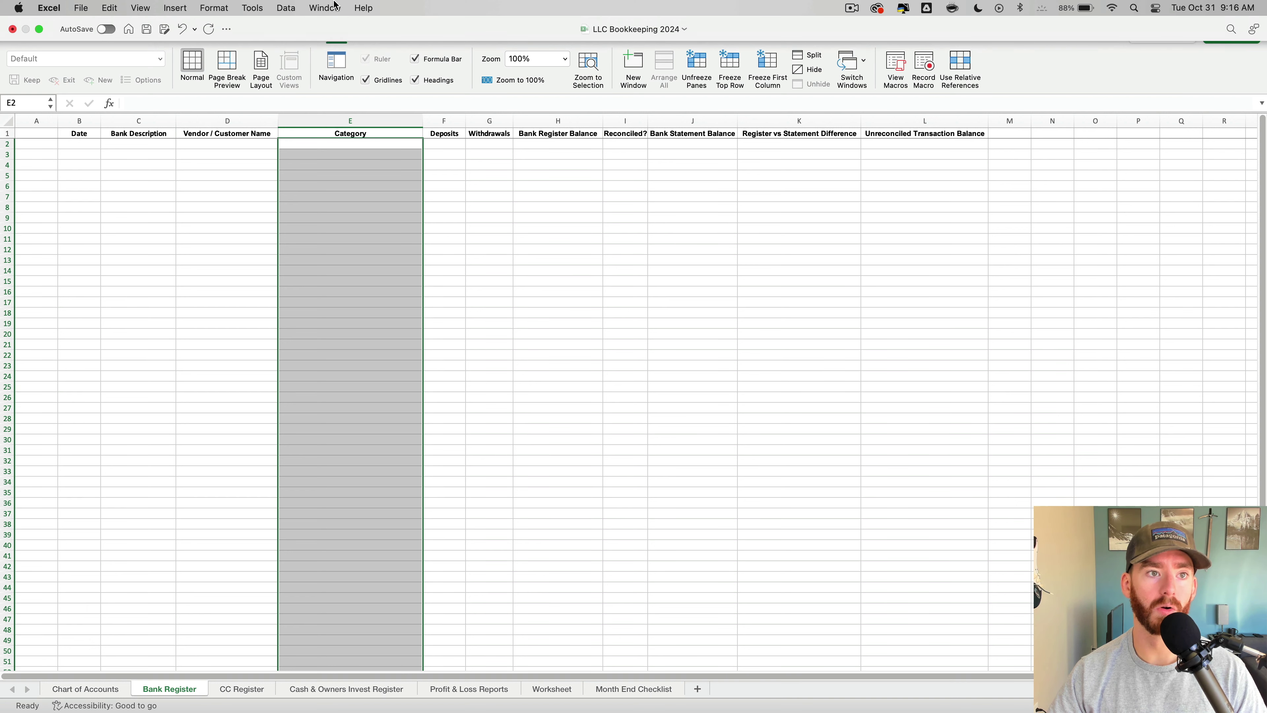
left_click(285, 9)
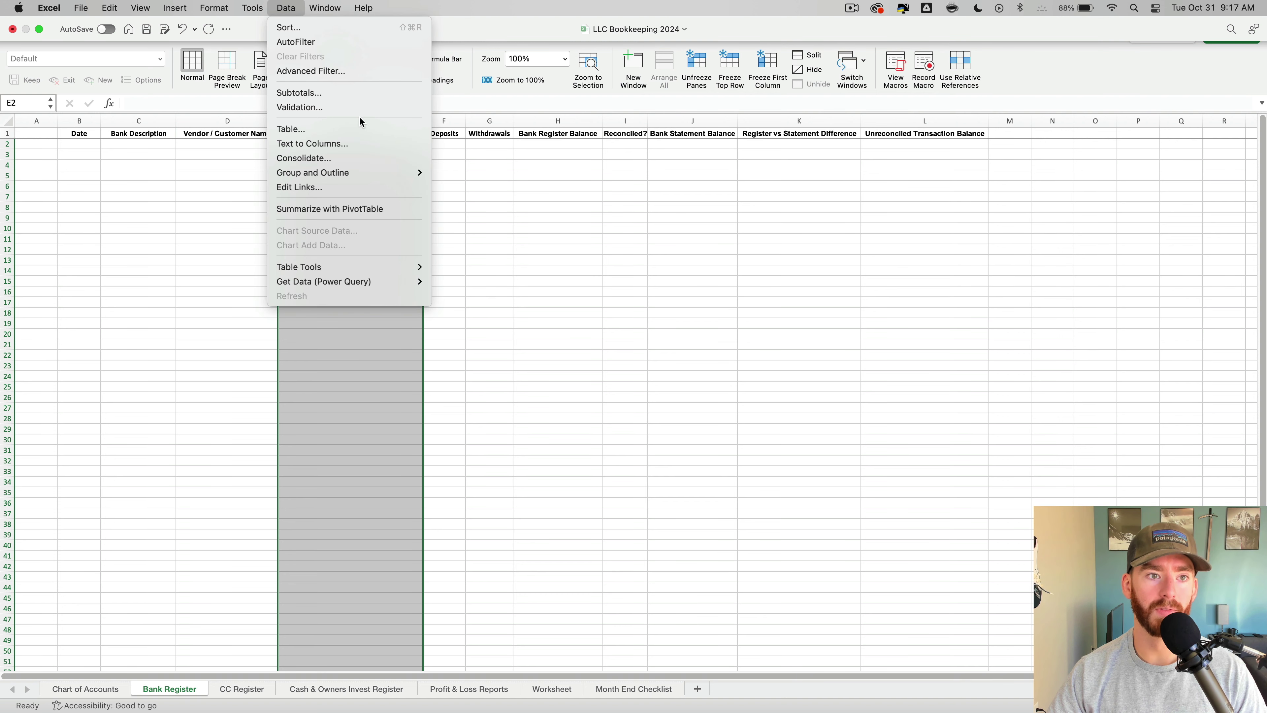
left_click(365, 108)
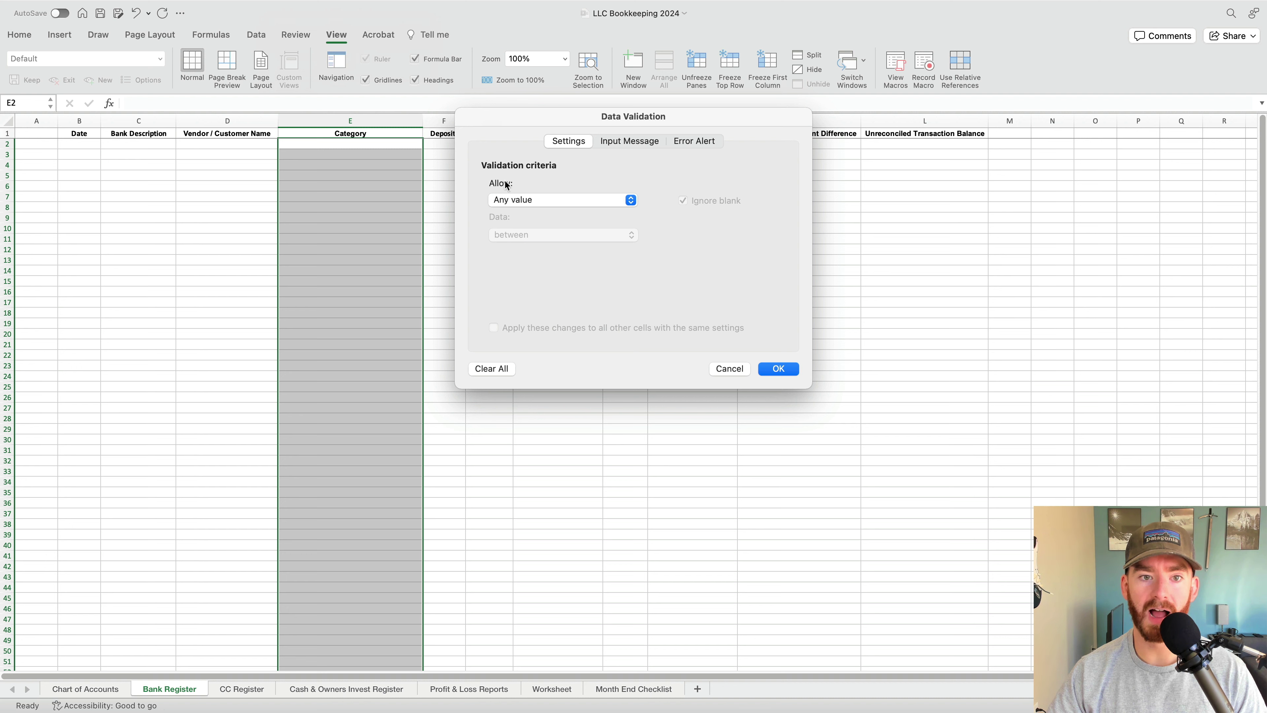
left_click(581, 205)
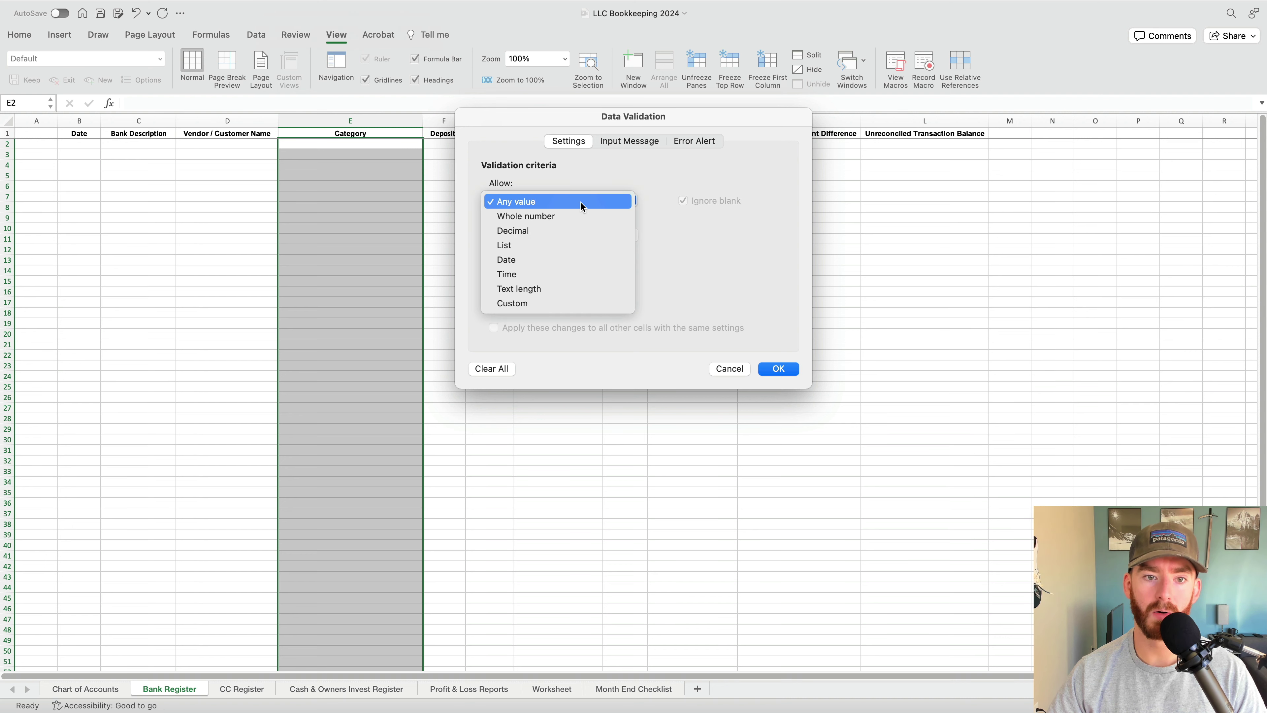
left_click(565, 249)
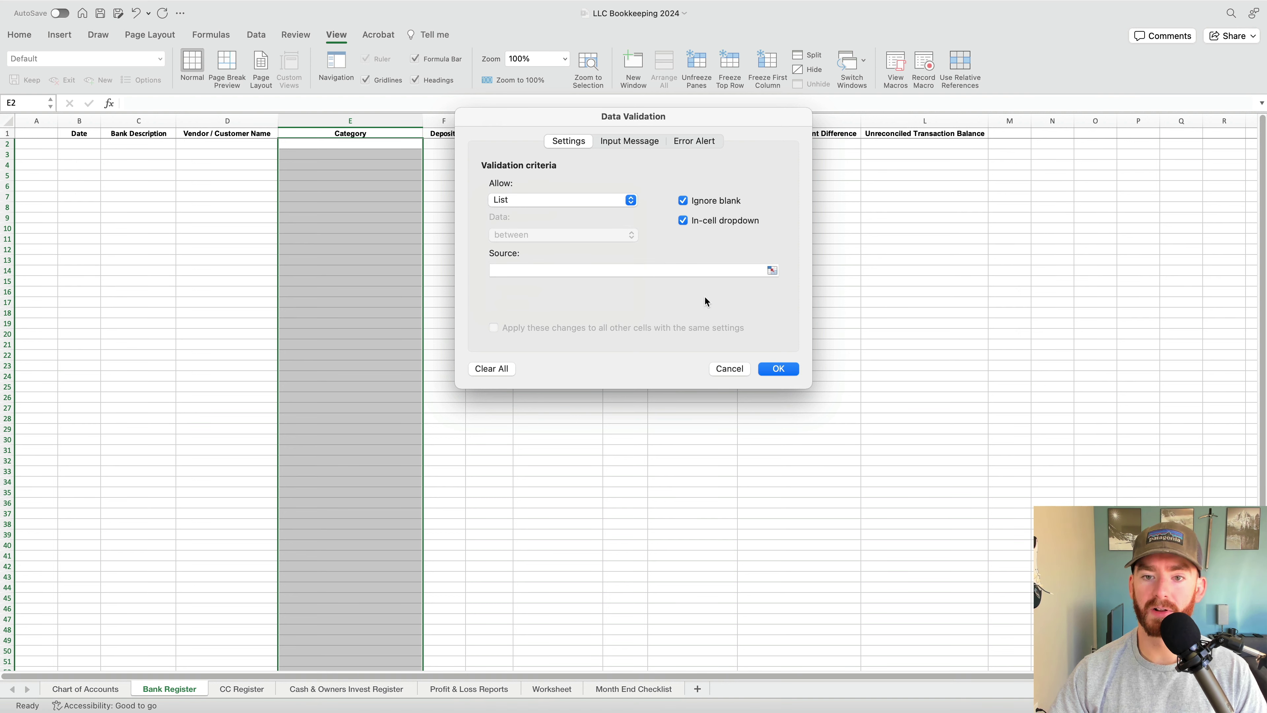
Set the validation list's source to the account cells B3 to B59 on the Chart of Accounts sheet
left_click(772, 270)
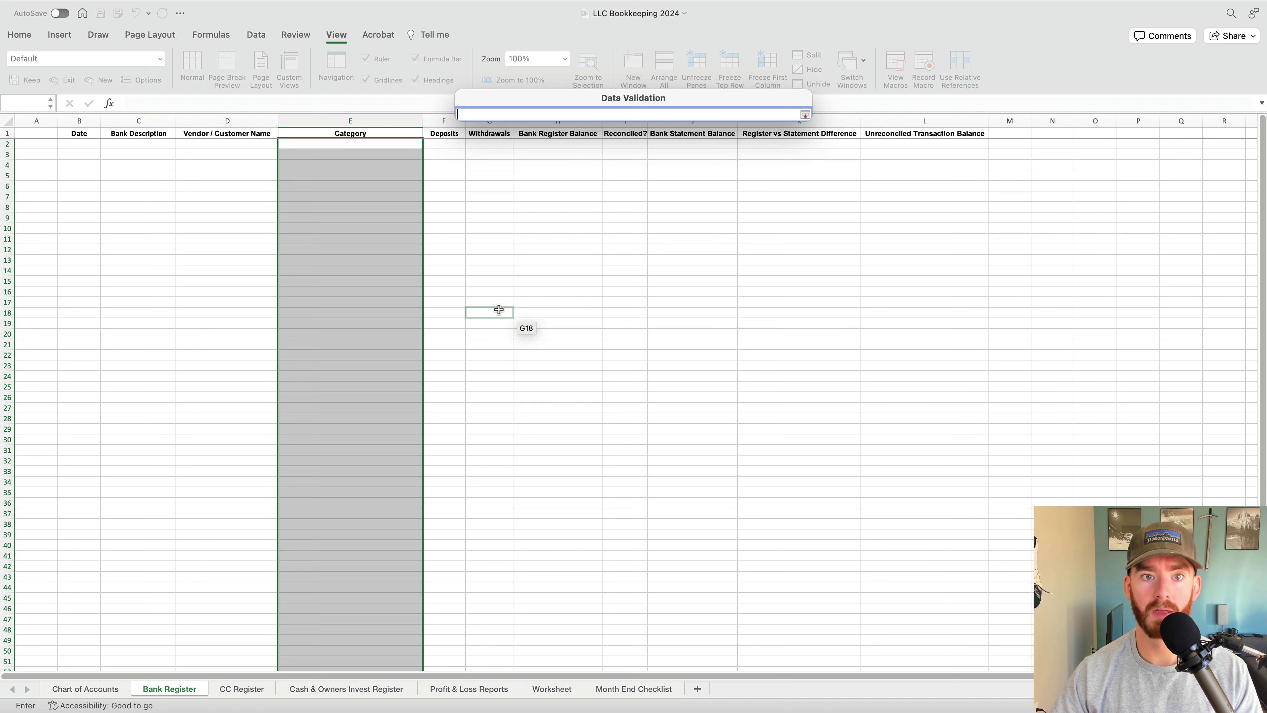
left_click(85, 690)
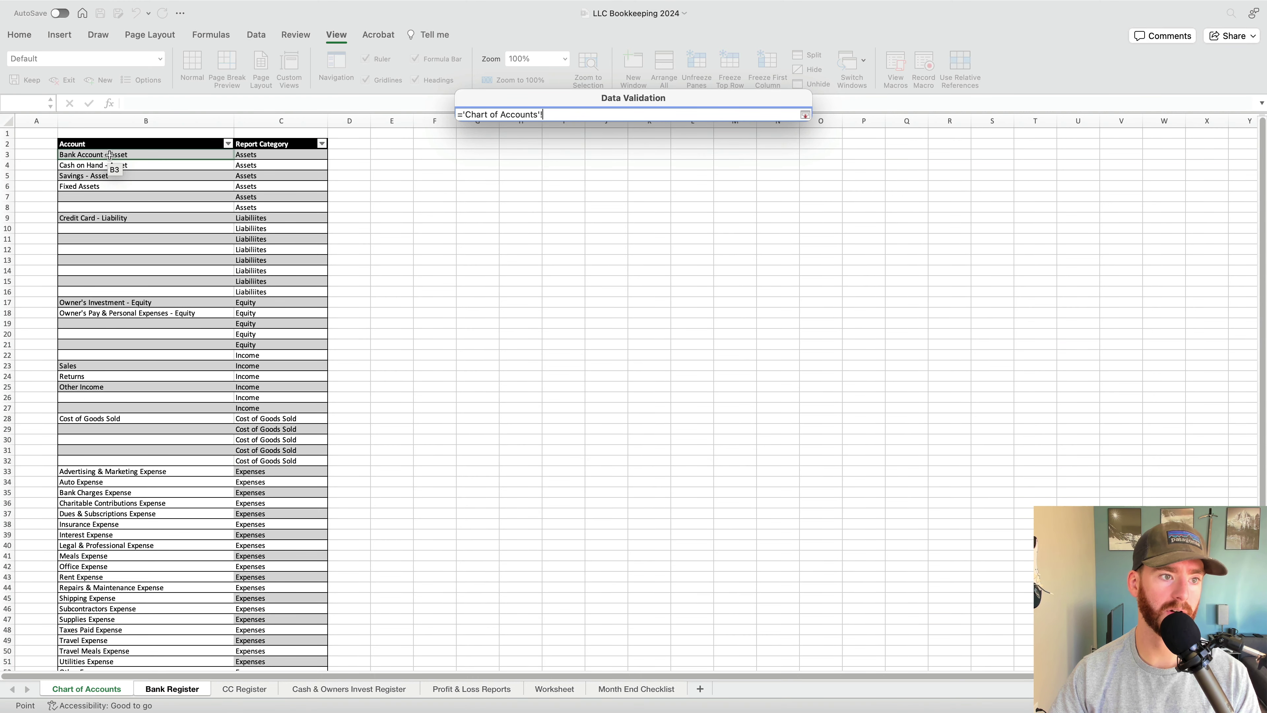
left_click_drag(110, 155, 132, 312)
scroll(132, 314, "down", 7)
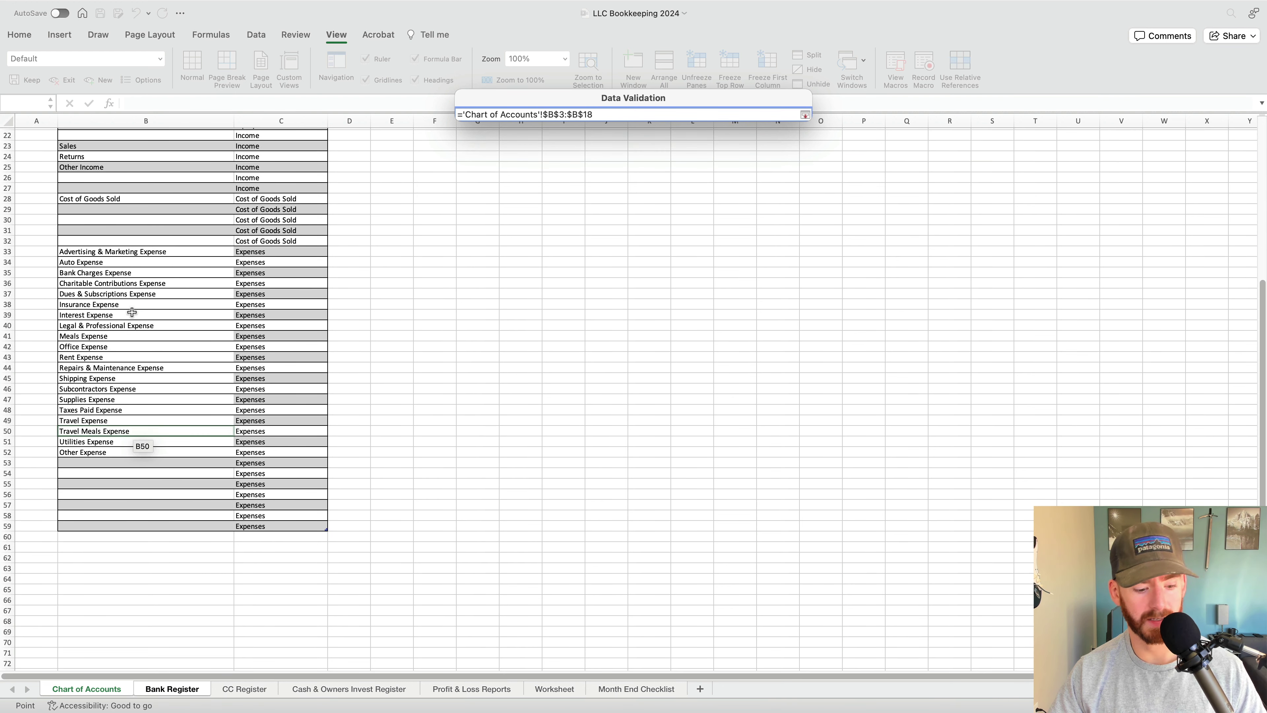
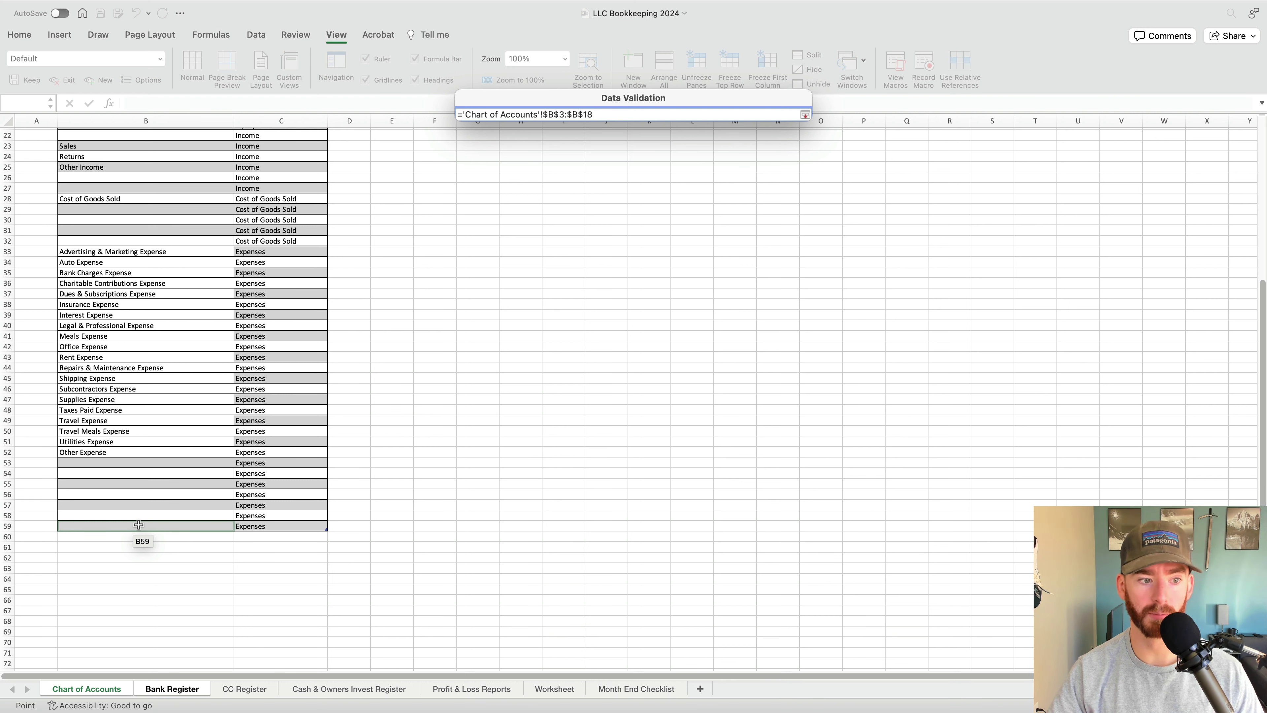
left_click_drag(137, 528, 139, 530)
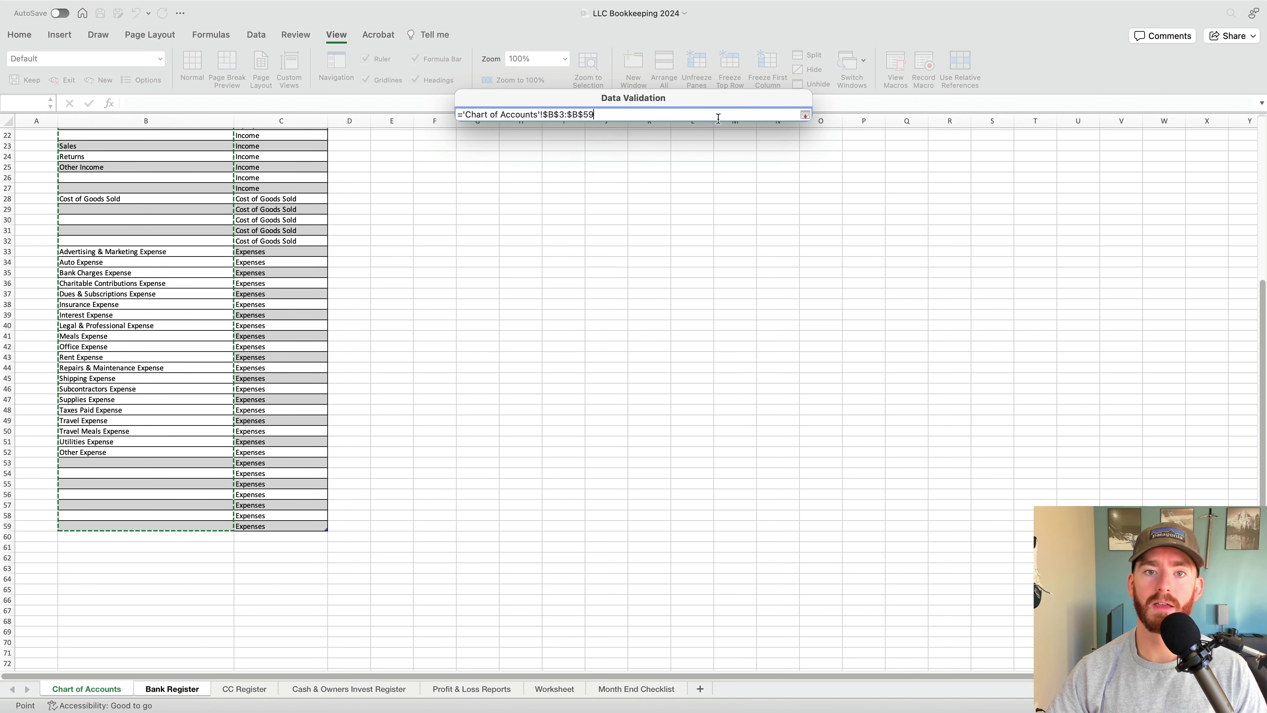
left_click(805, 115)
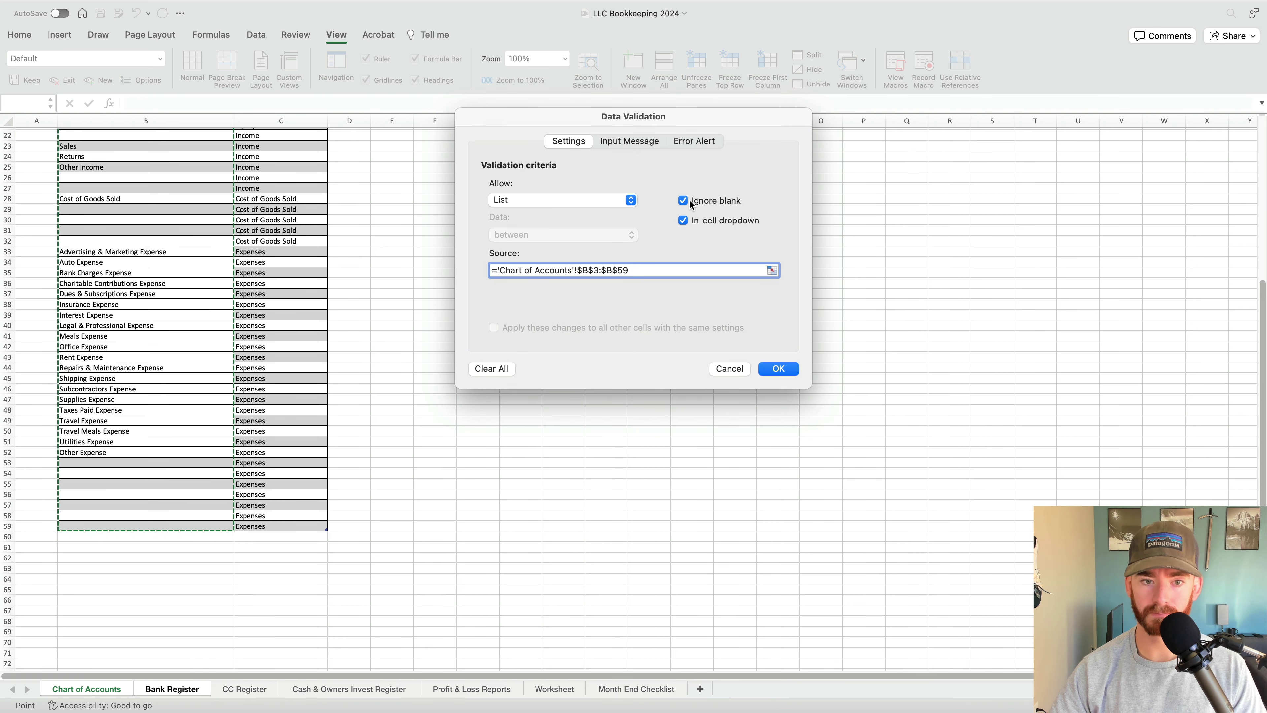
Add an input message titled "example" reading "if new category, add to chart of accounts table" and apply the validation
left_click(637, 144)
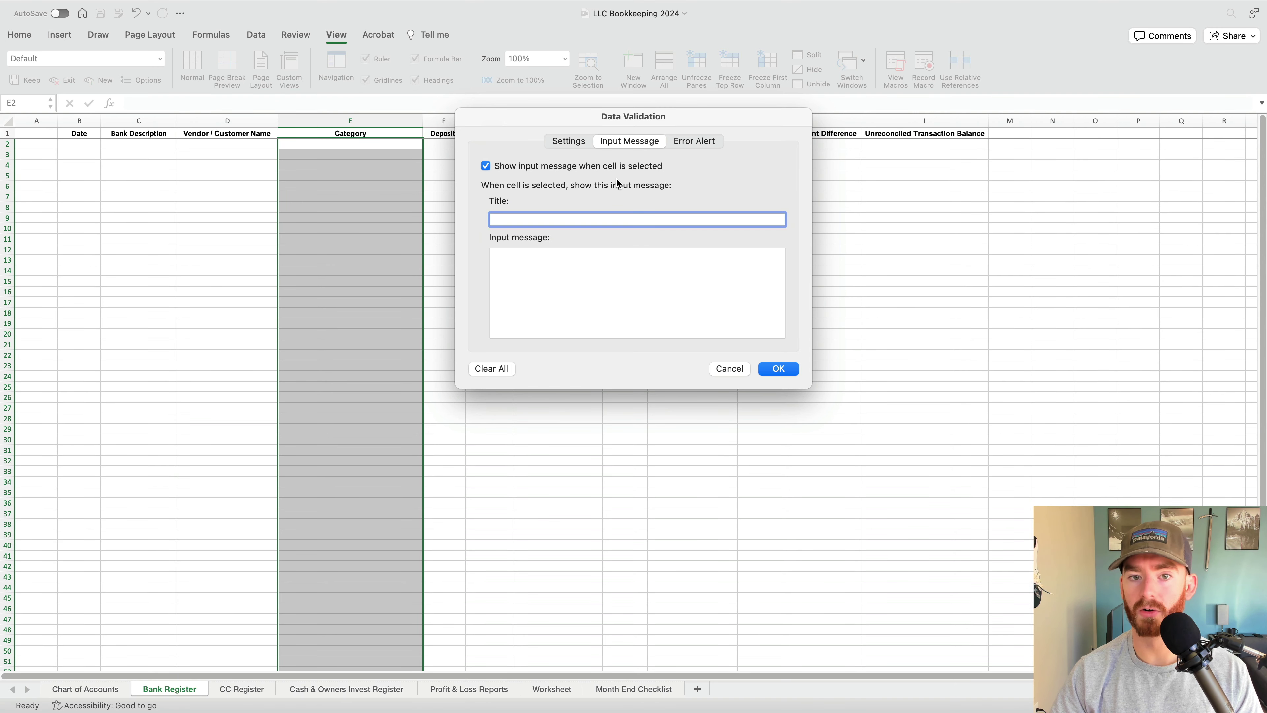
left_click(594, 285)
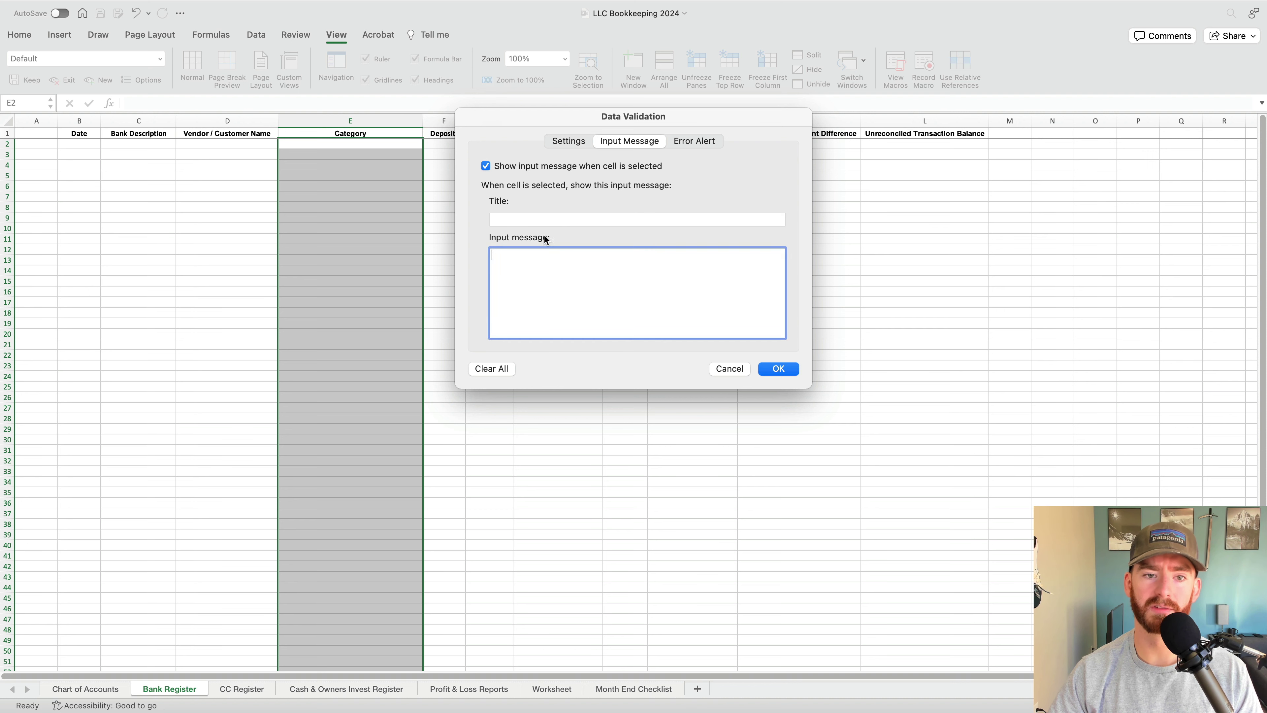
left_click(539, 216)
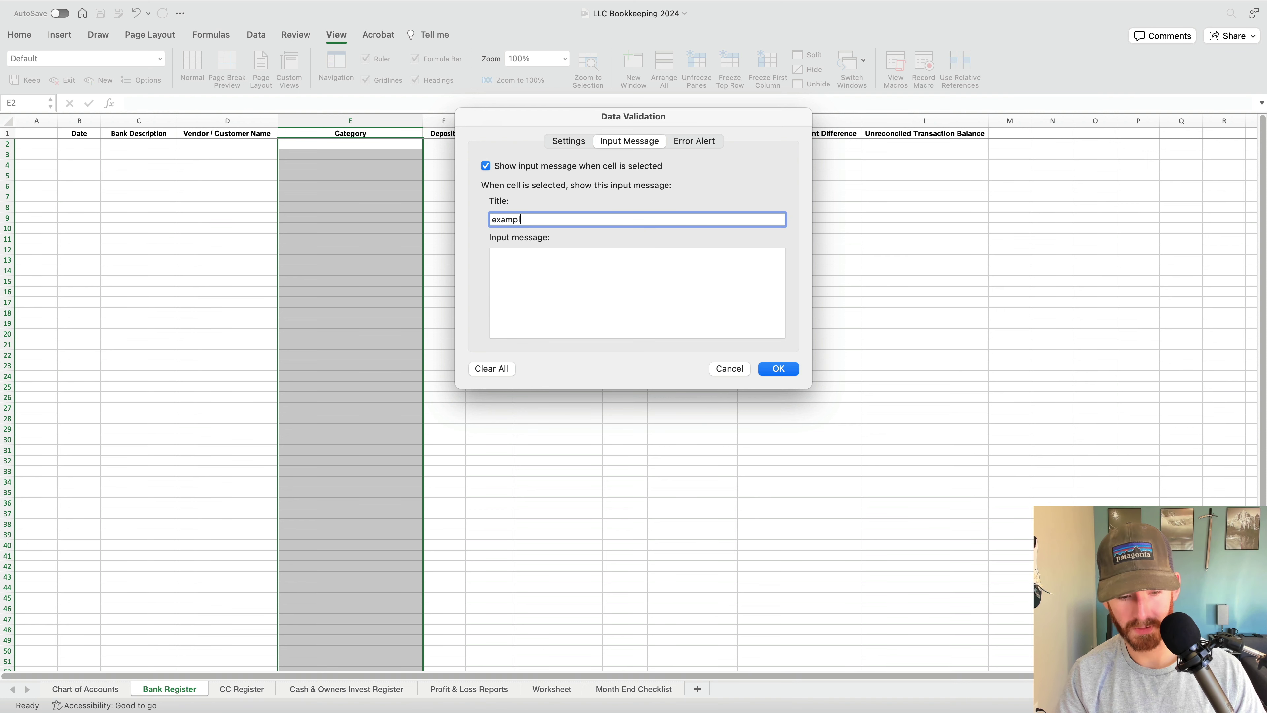
left_click(669, 250)
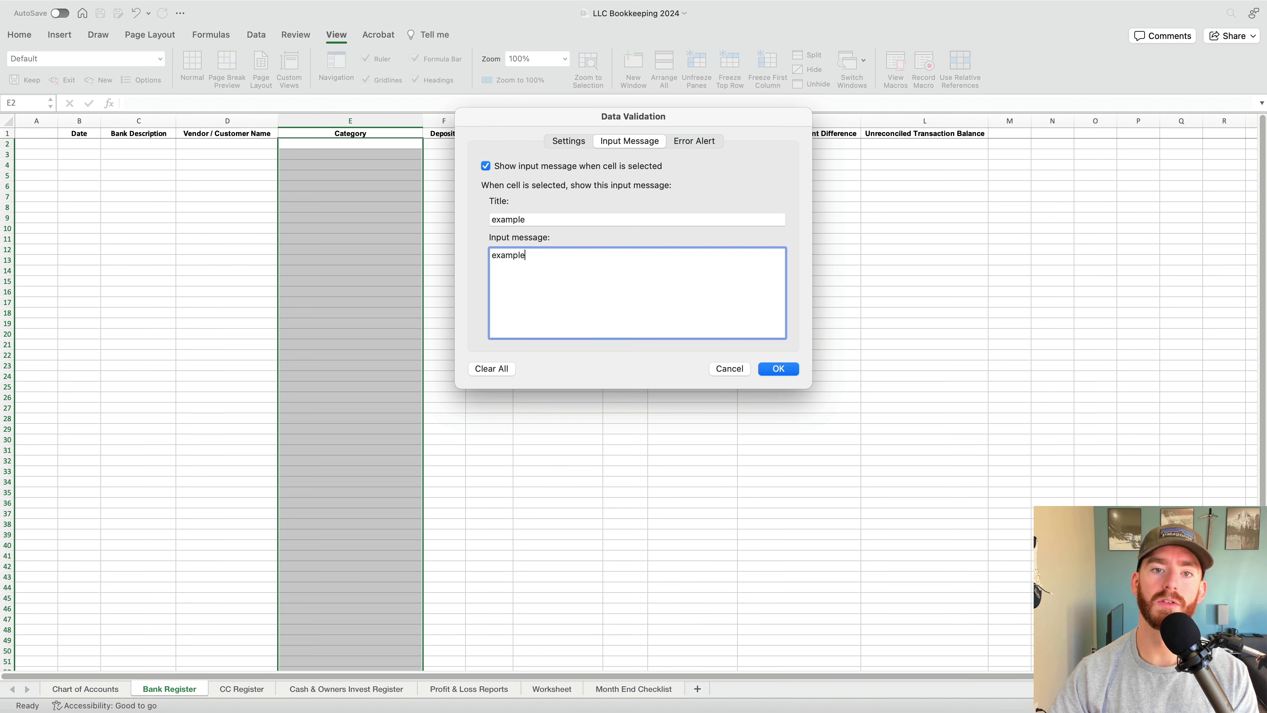
key("super+a")
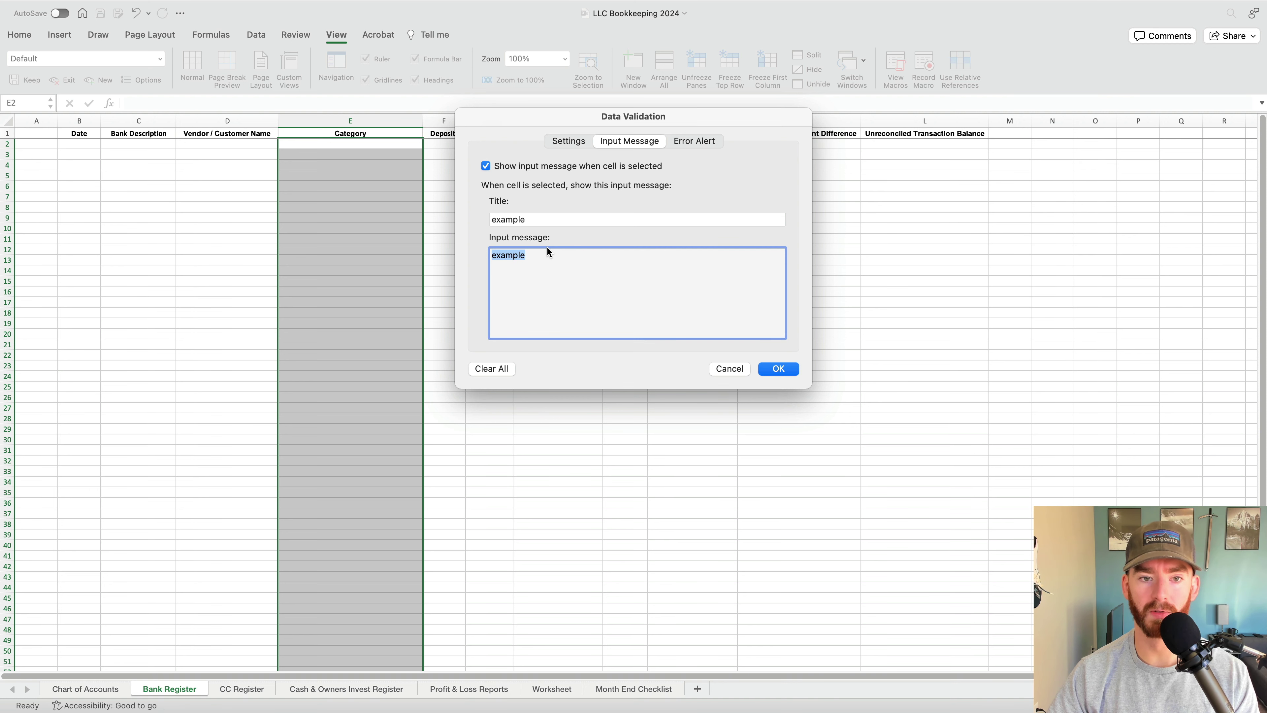
type("if new category, add to chart of accounts table")
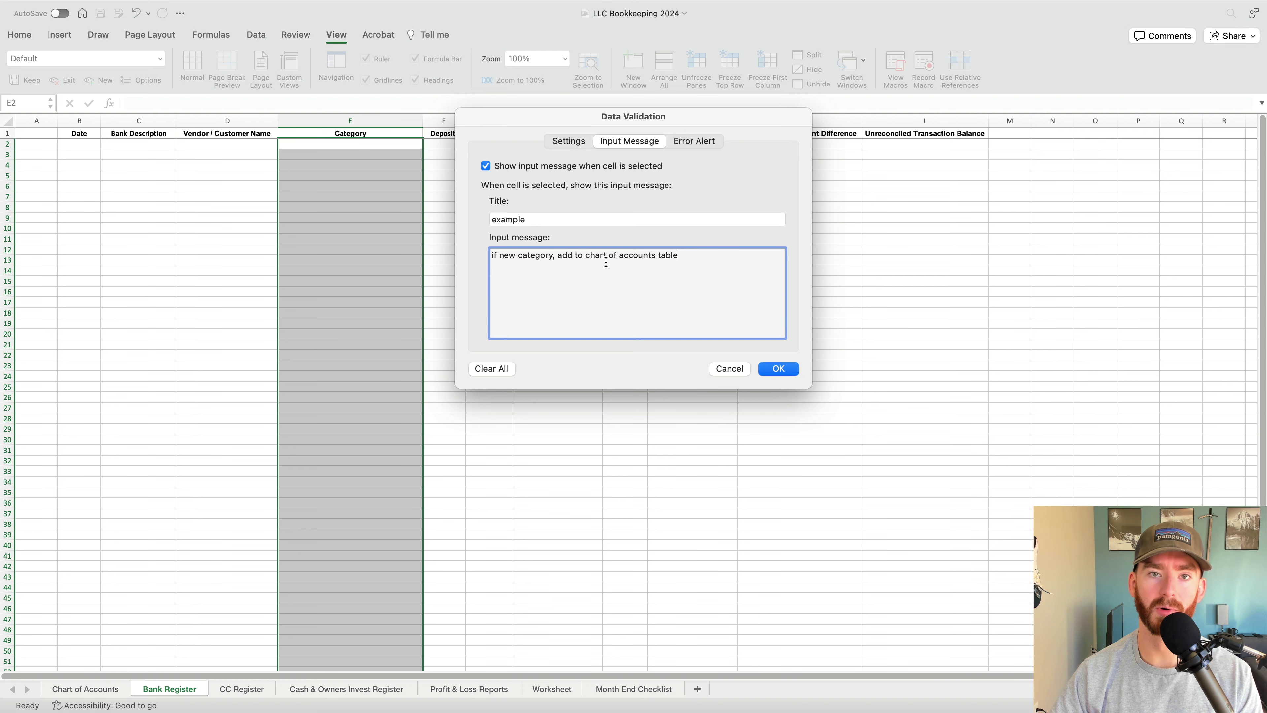
left_click(779, 368)
Check the input message on the Category cells E3, E13 and E2
left_click(558, 197)
left_click(317, 158)
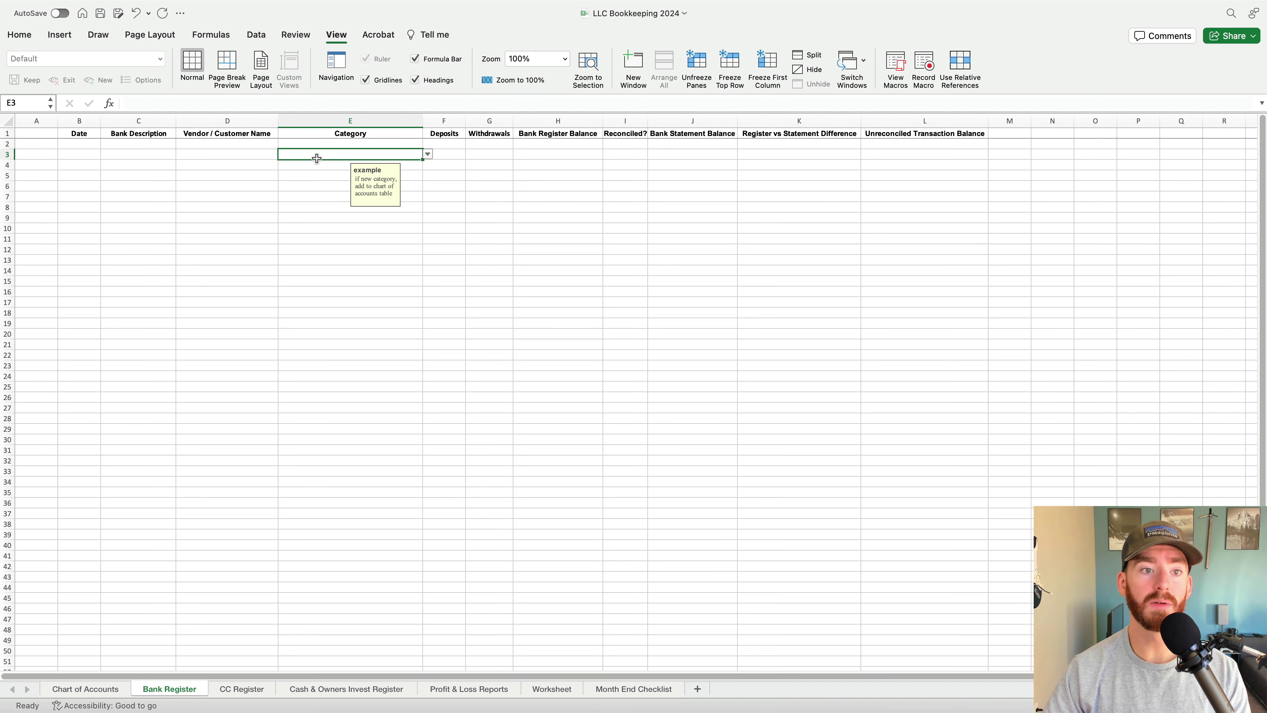
left_click(359, 259)
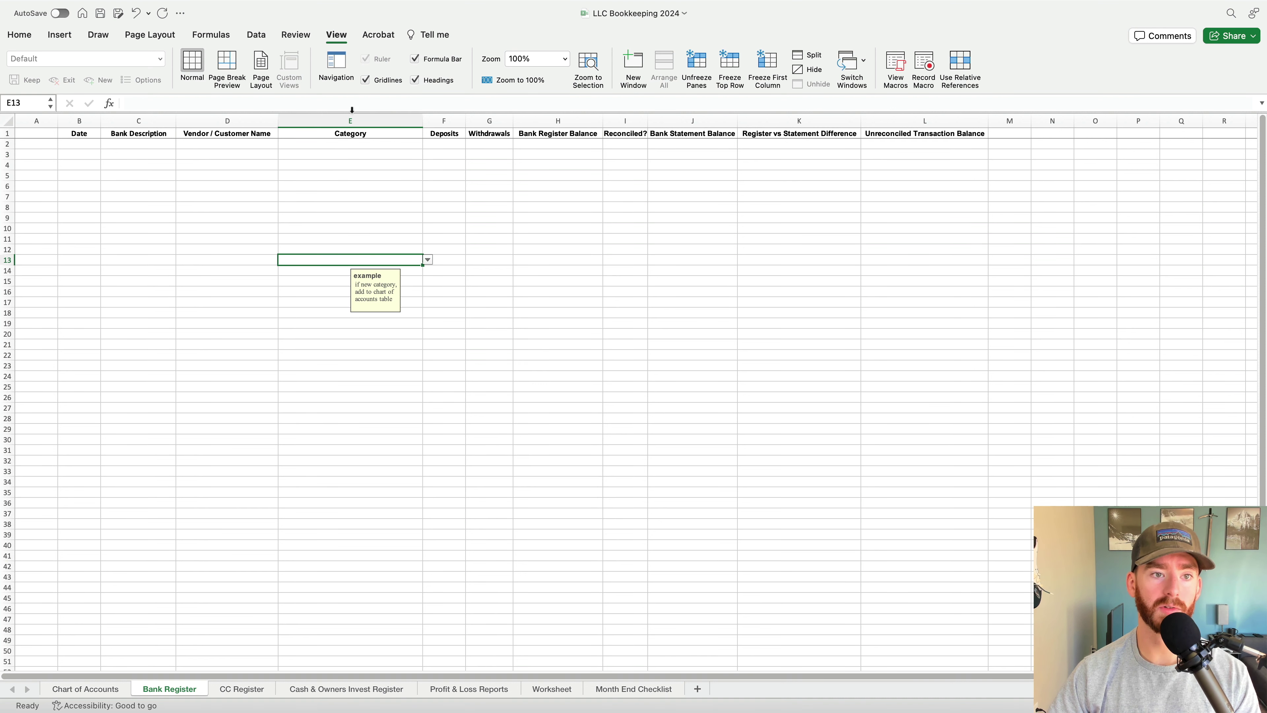
left_click(364, 146)
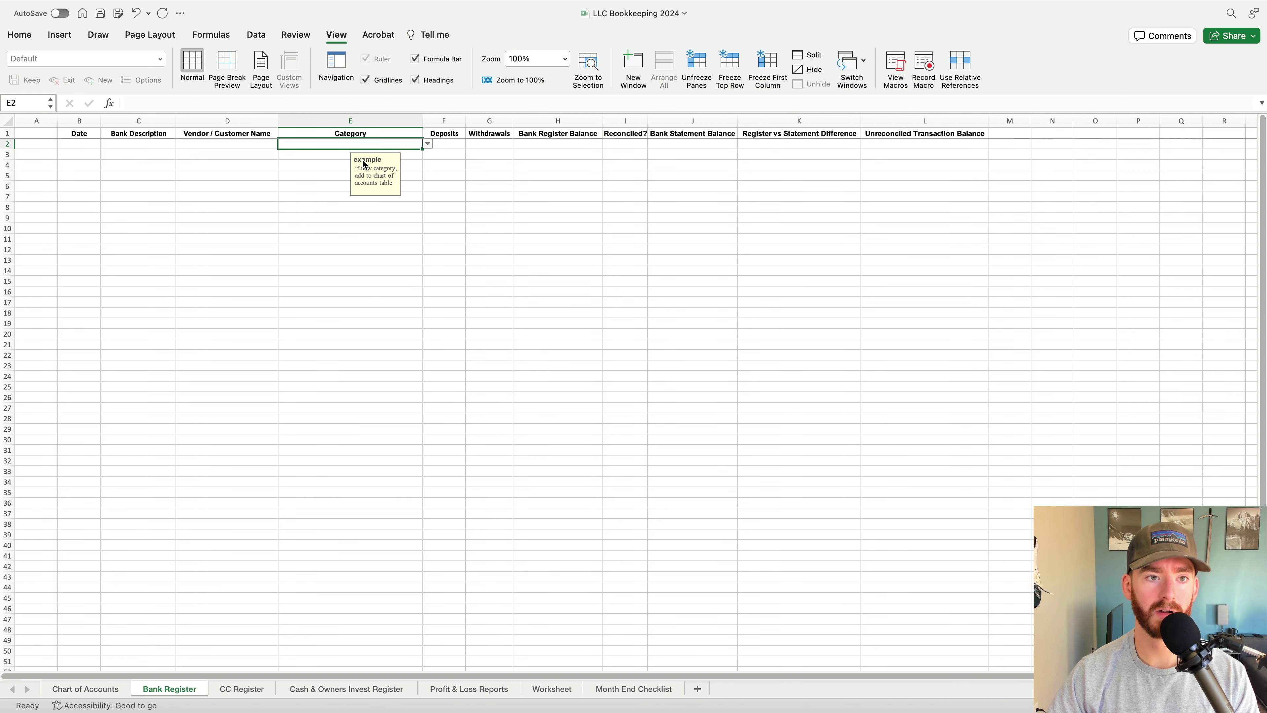
Try out the category dropdown in E2 by choosing Returns, and clear the cell again
left_click(428, 144)
scroll(404, 184, "down", 1)
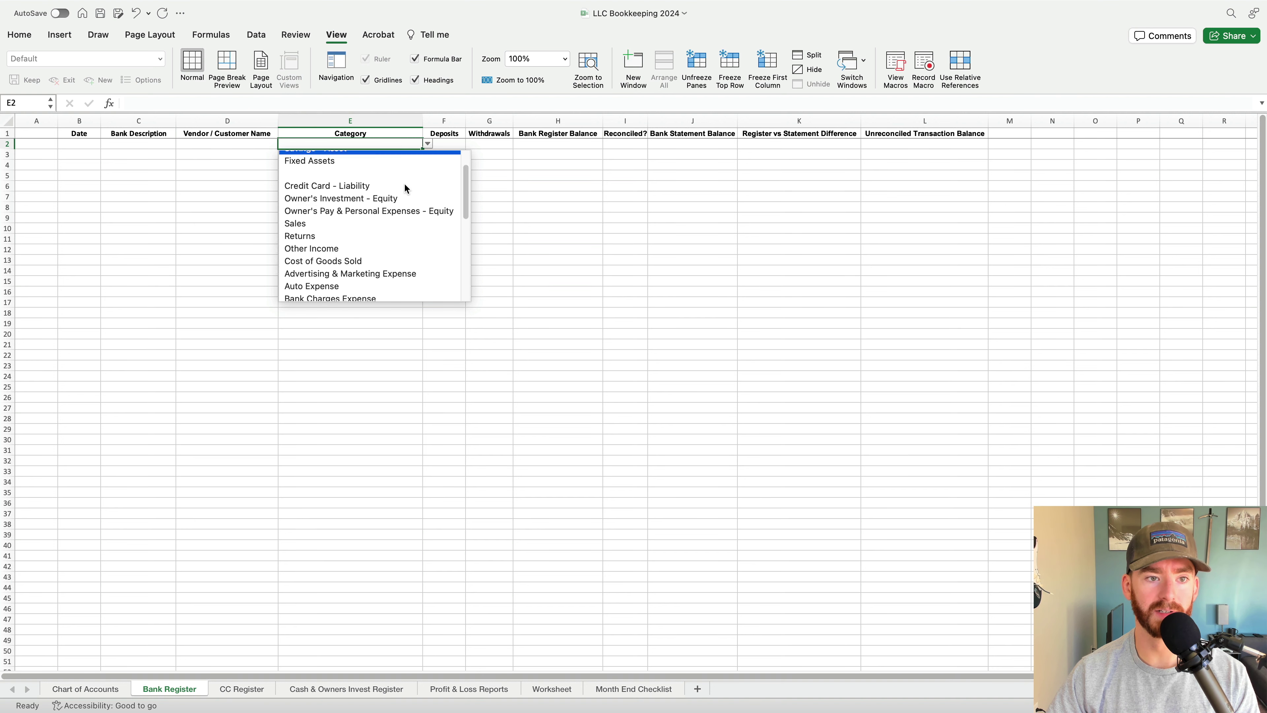
scroll(405, 188, "down", 10)
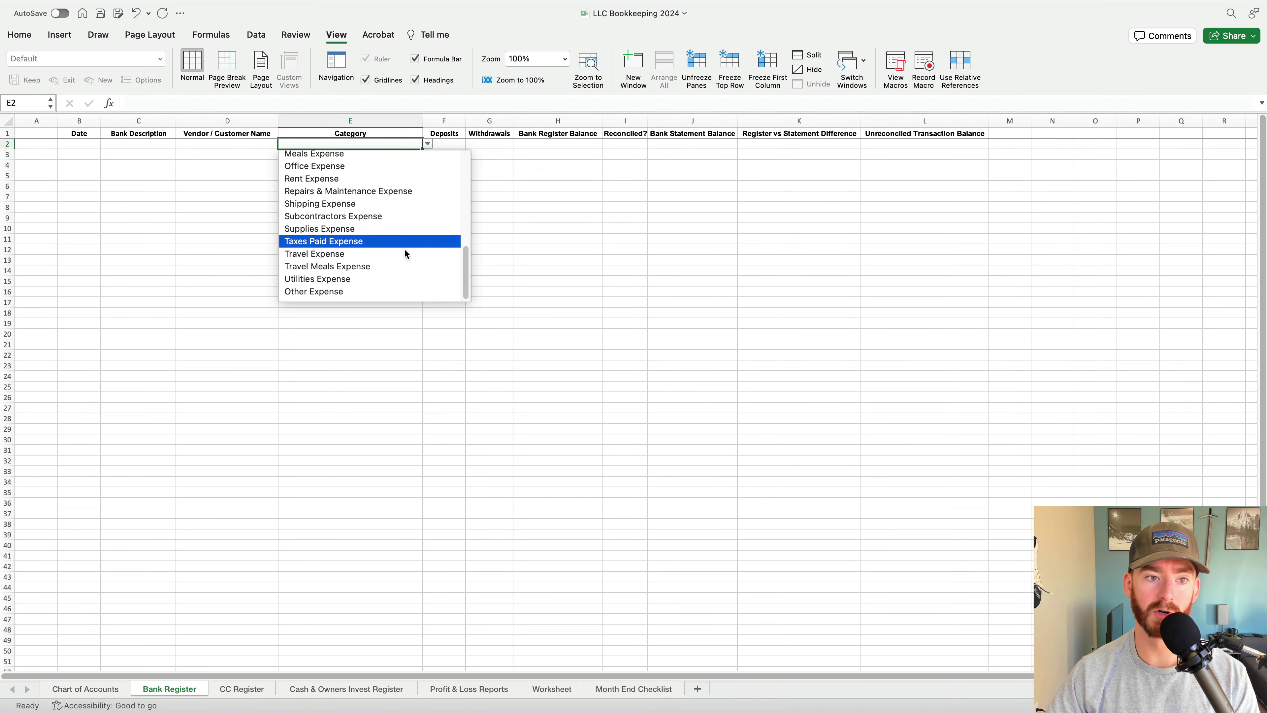
scroll(410, 259, "up", 12)
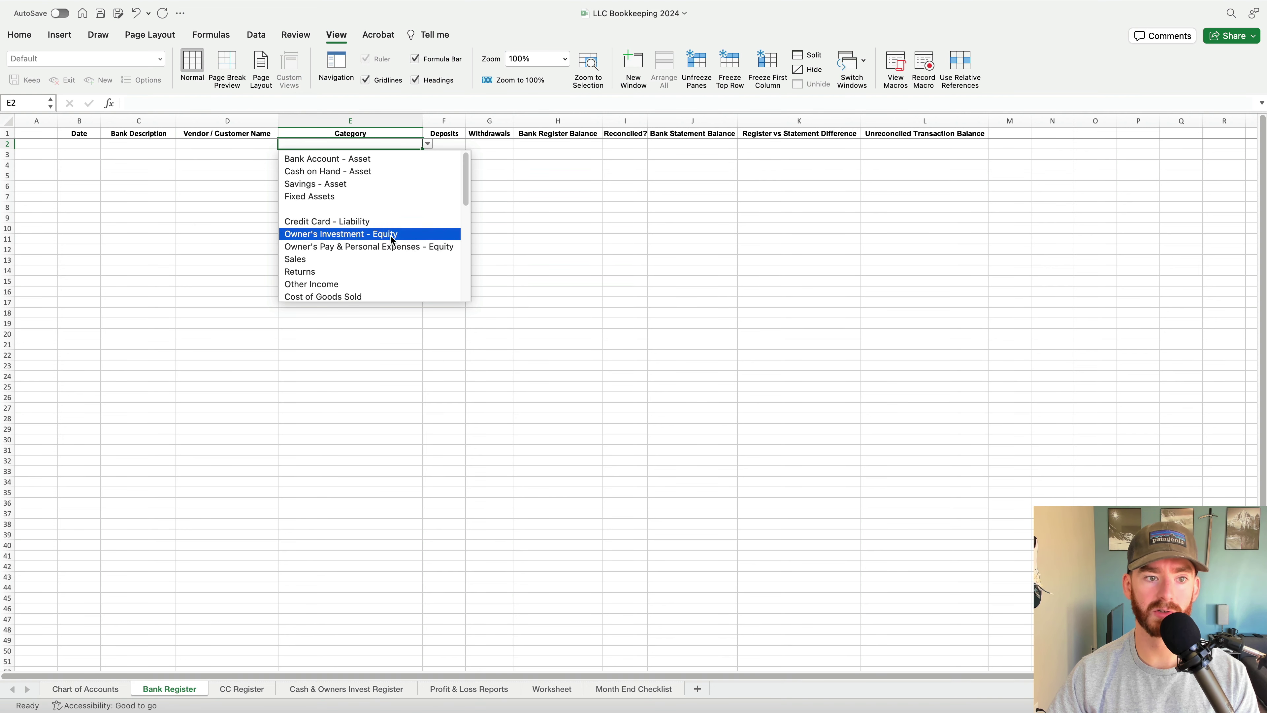
left_click(375, 270)
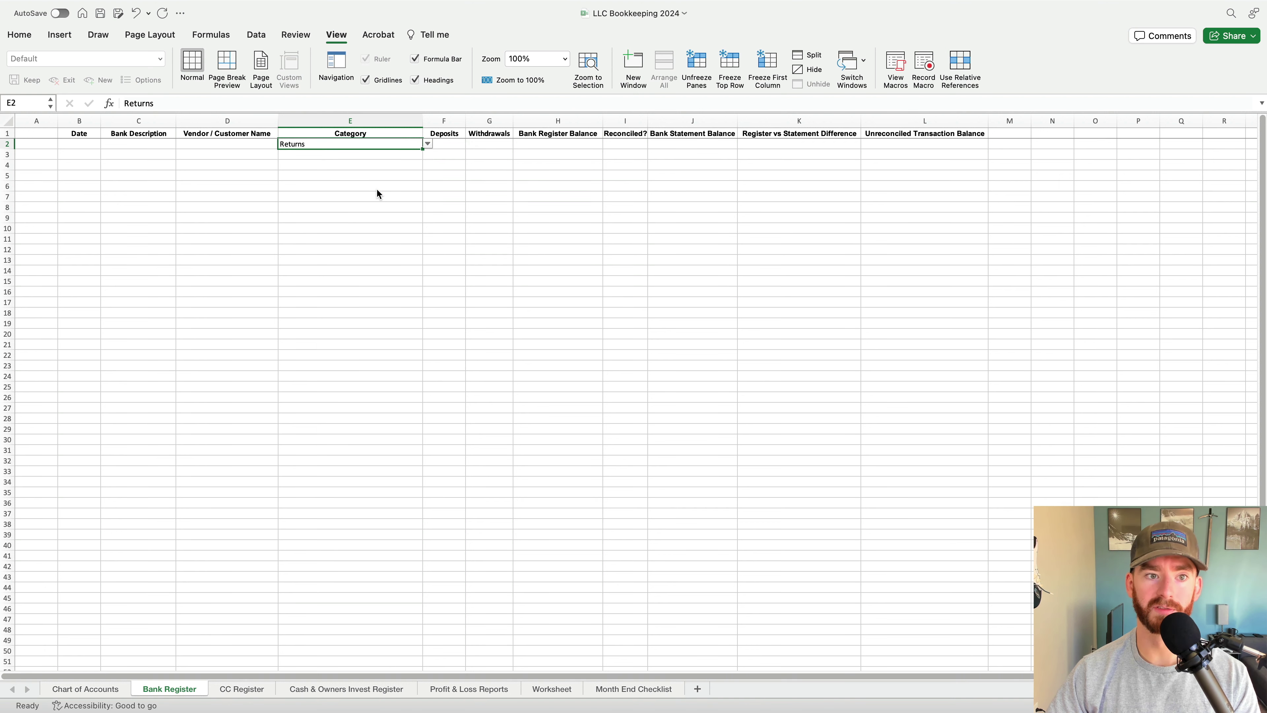
left_click(351, 166)
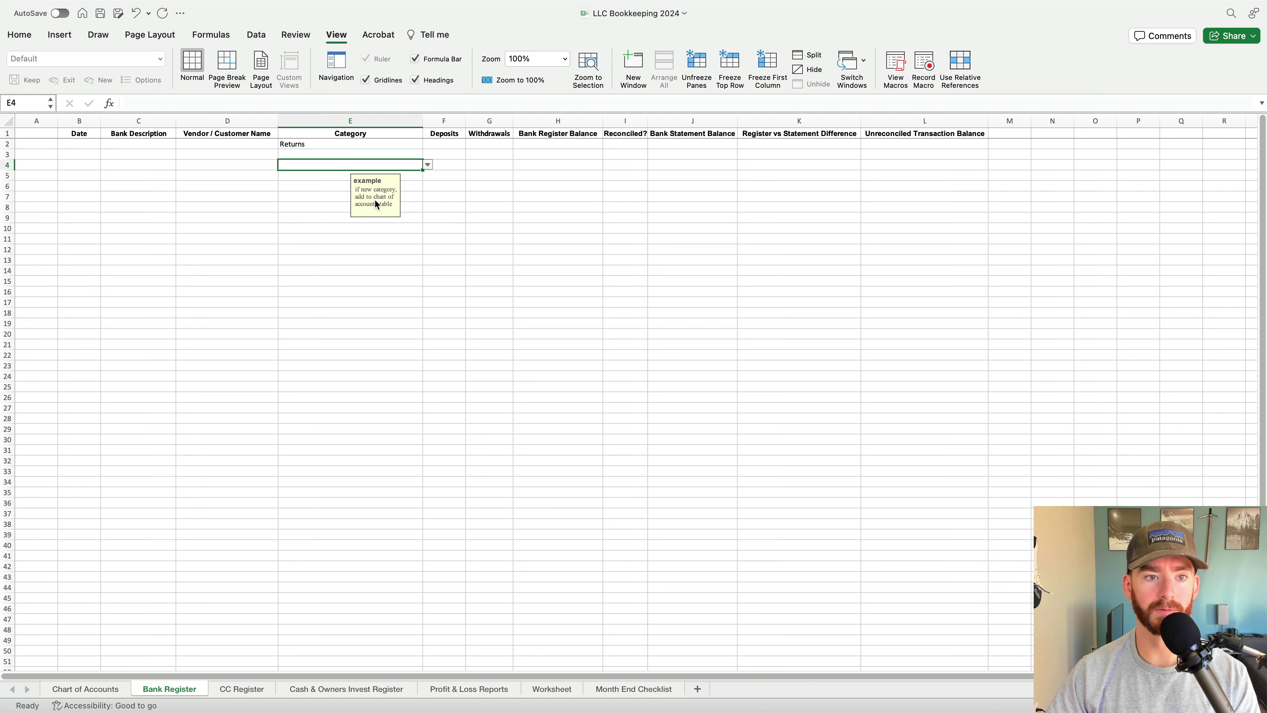
left_click(320, 185)
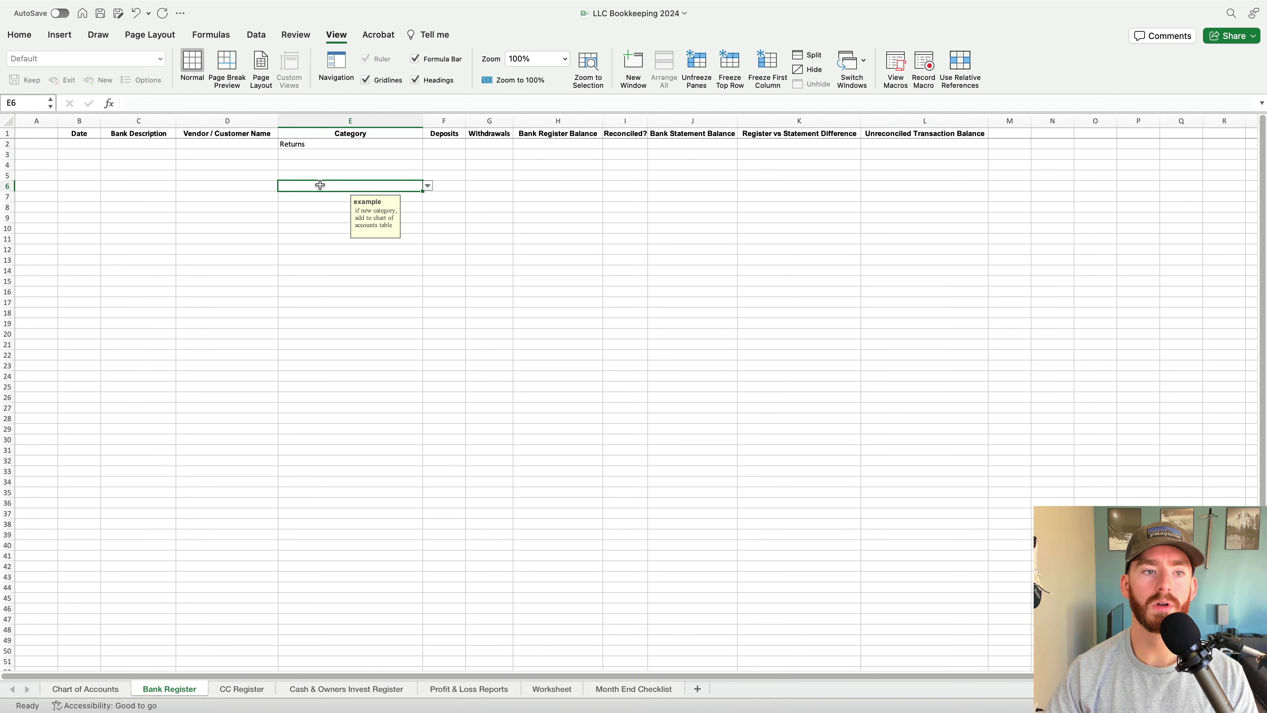
left_click(323, 144)
key("BackSpace")
Fill row 2 with a sample transaction: date 1/1/24, bank description and vendor "apple", and a withdrawal of 100
key("Left")
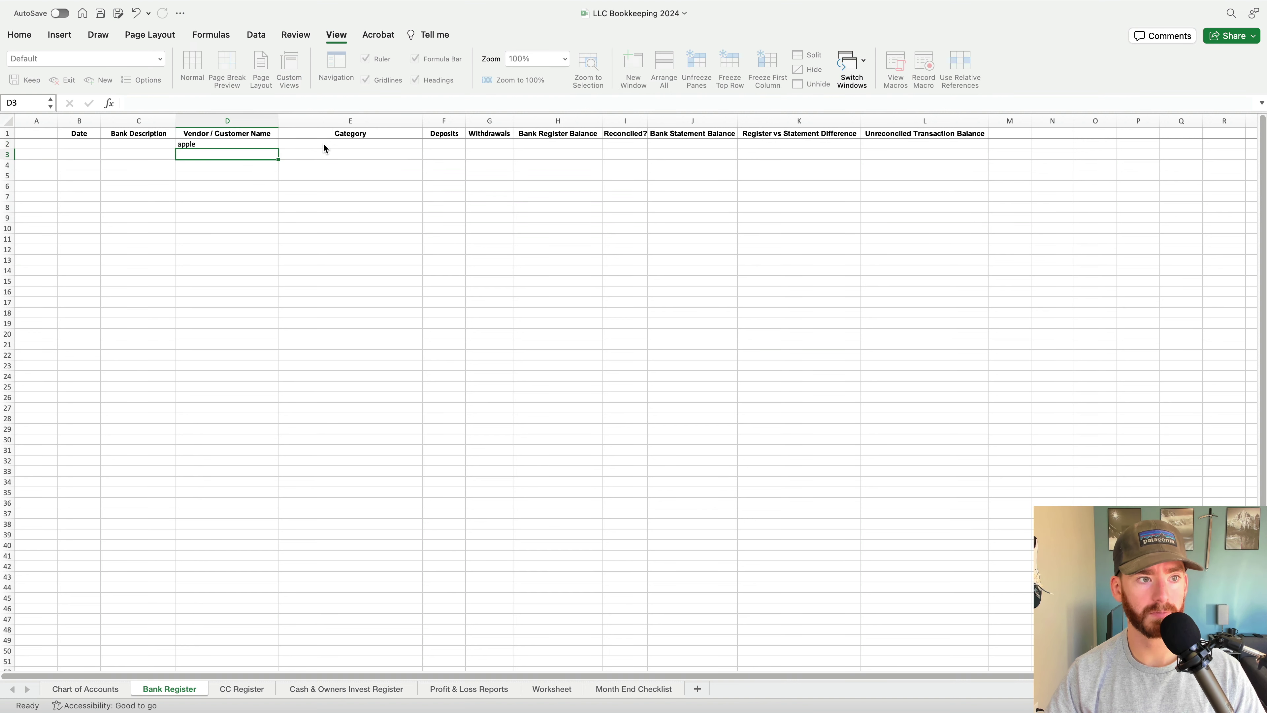
type("apple")
key("Left")
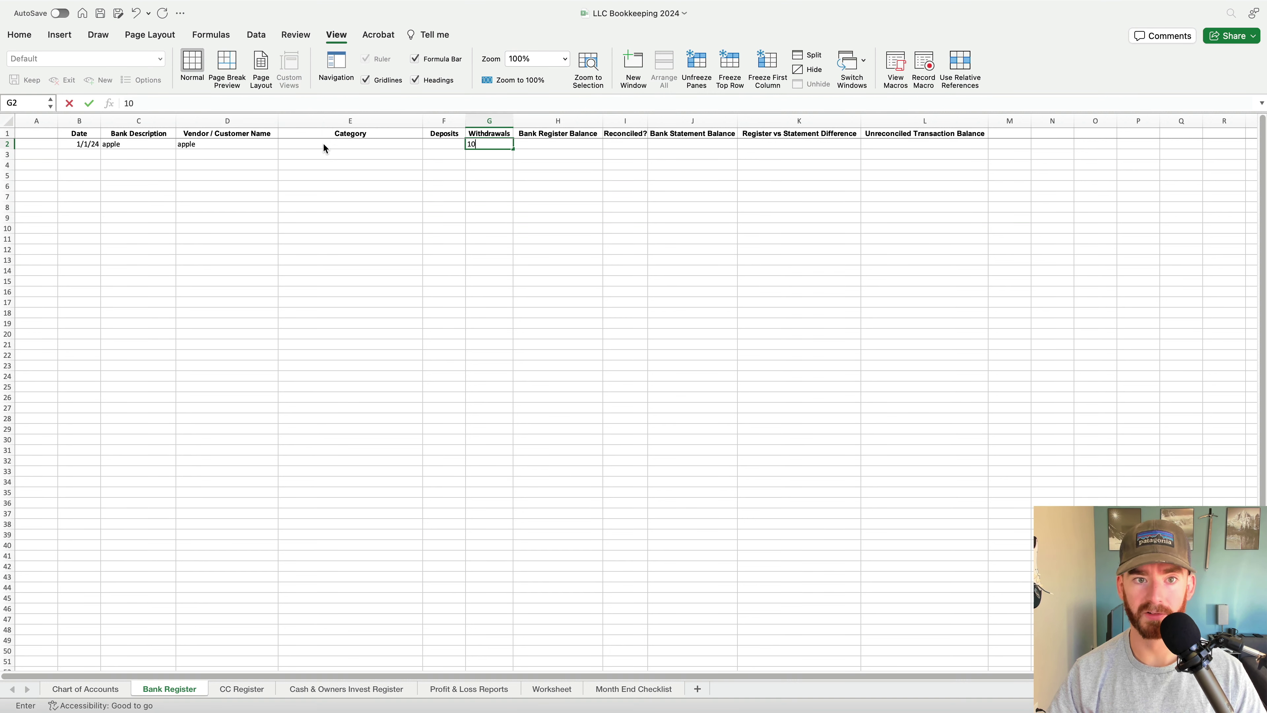
type("100")
key("Up")
key("Left")
key("Down")
Look through the category dropdown of E2 for an account that fits the sample transaction
left_click(323, 143)
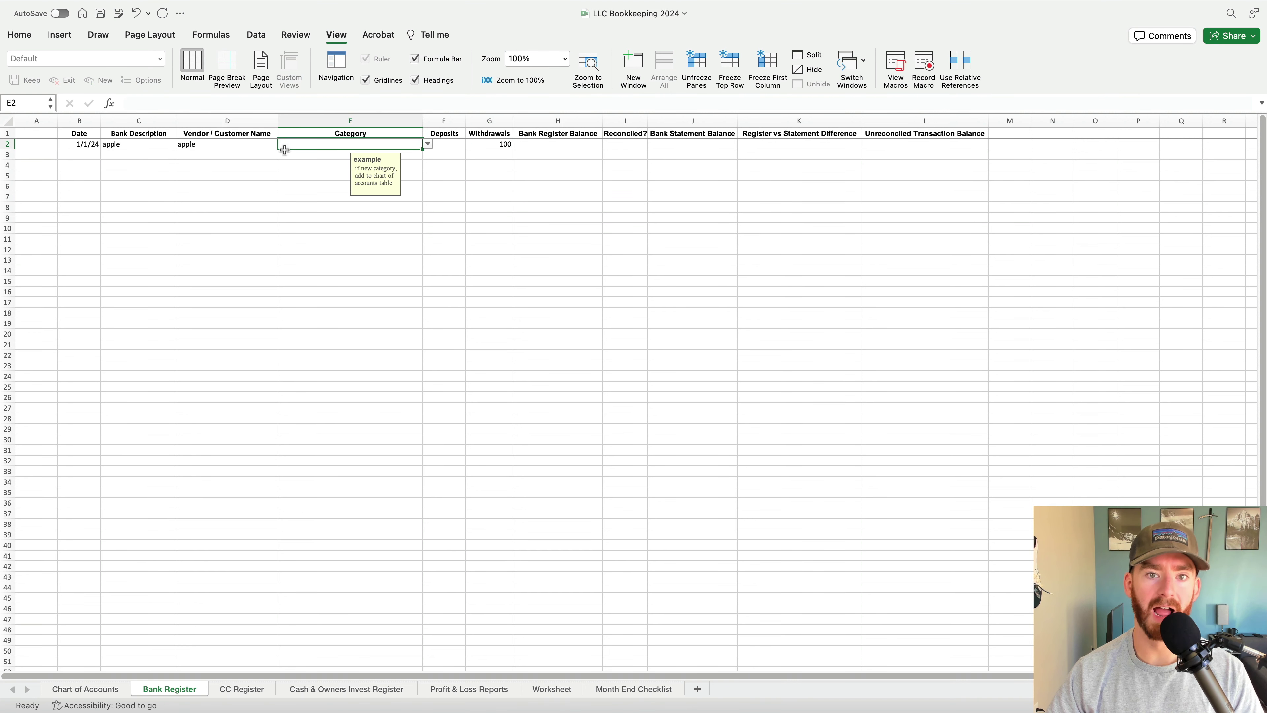
left_click(429, 144)
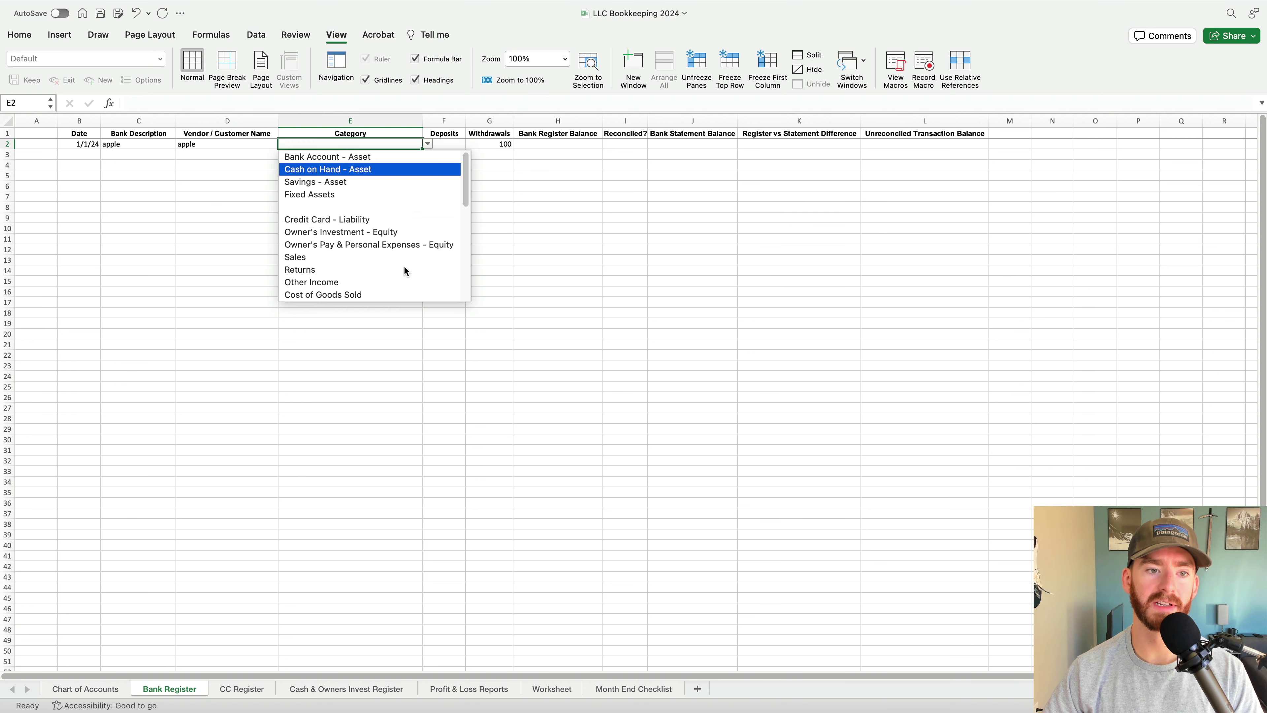
scroll(402, 275, "down", 10)
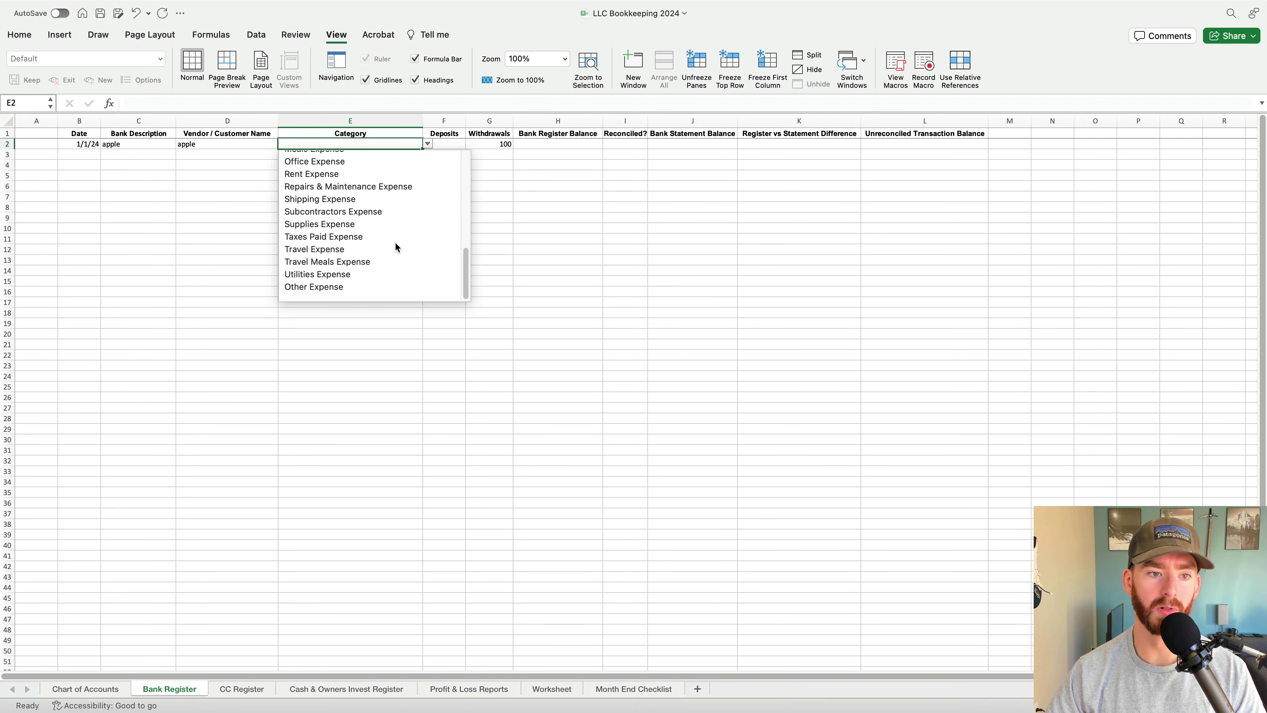
scroll(396, 245, "up", 10)
left_click(217, 238)
Try to enter "Computer Expense", a category missing from the account list, in E2 of the Bank Register
left_click(330, 146)
double_click(331, 146)
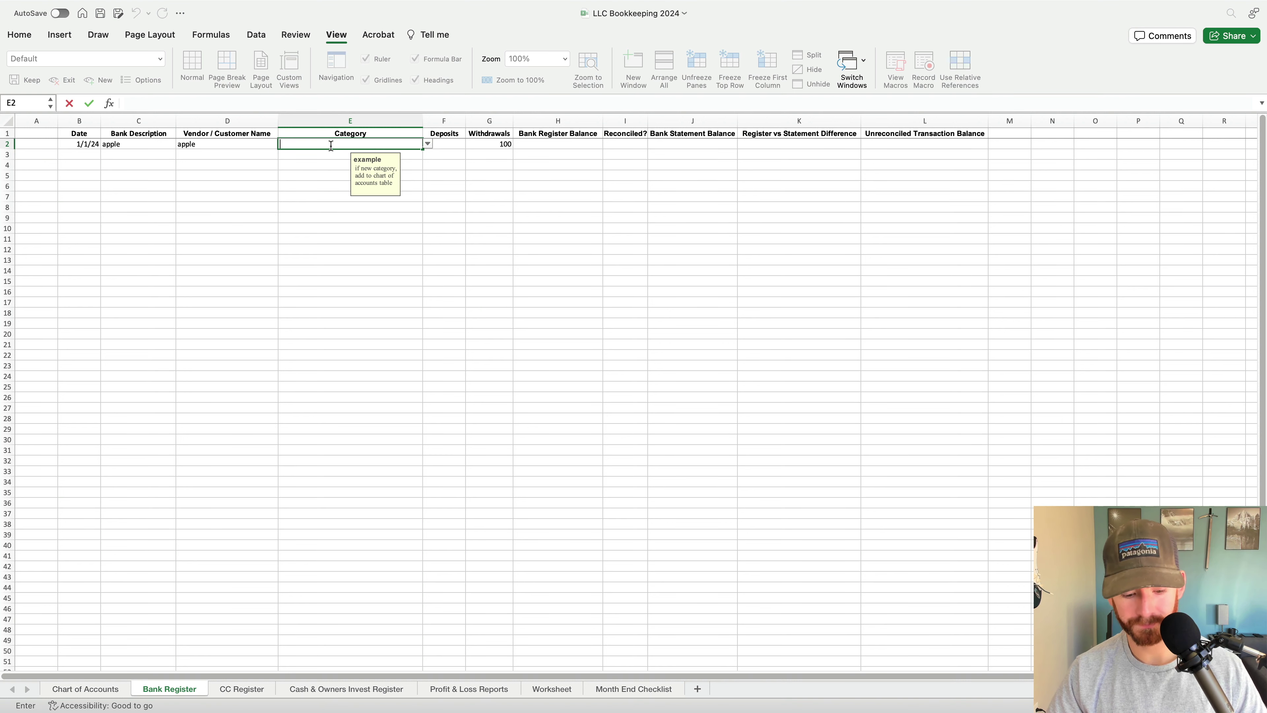
type("M")
key("BackSpace")
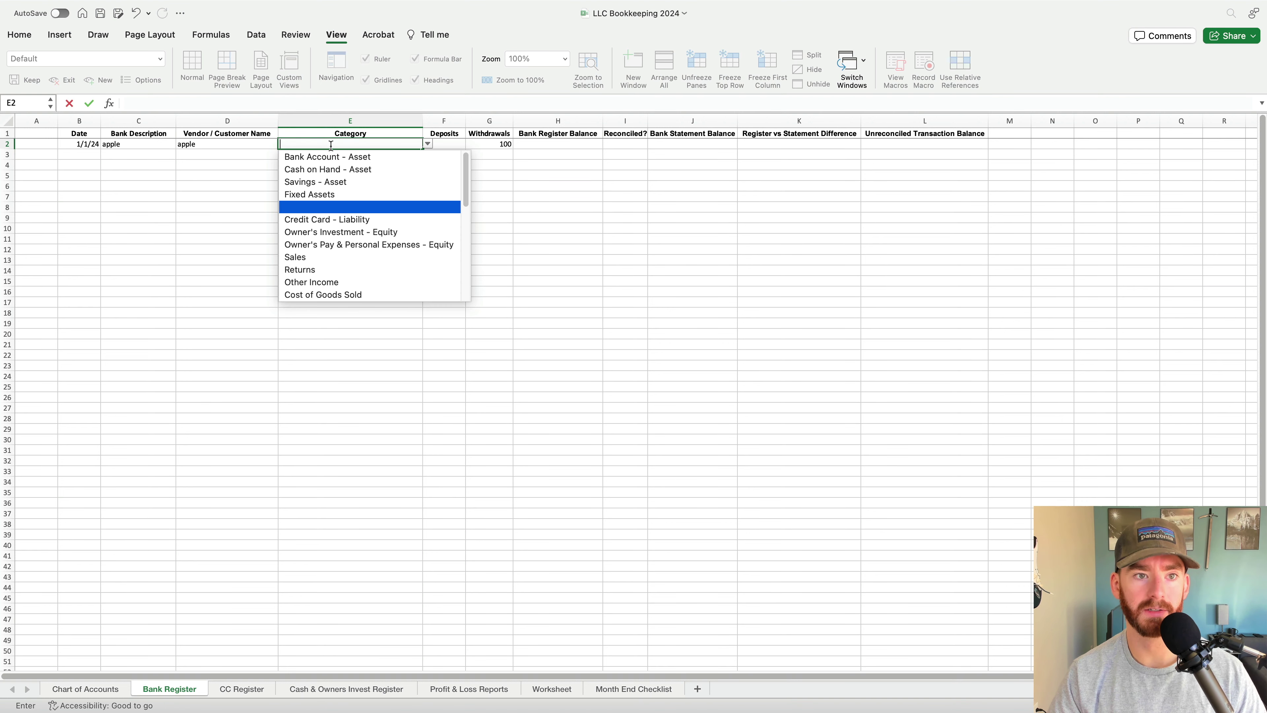
type("Computer Exp")
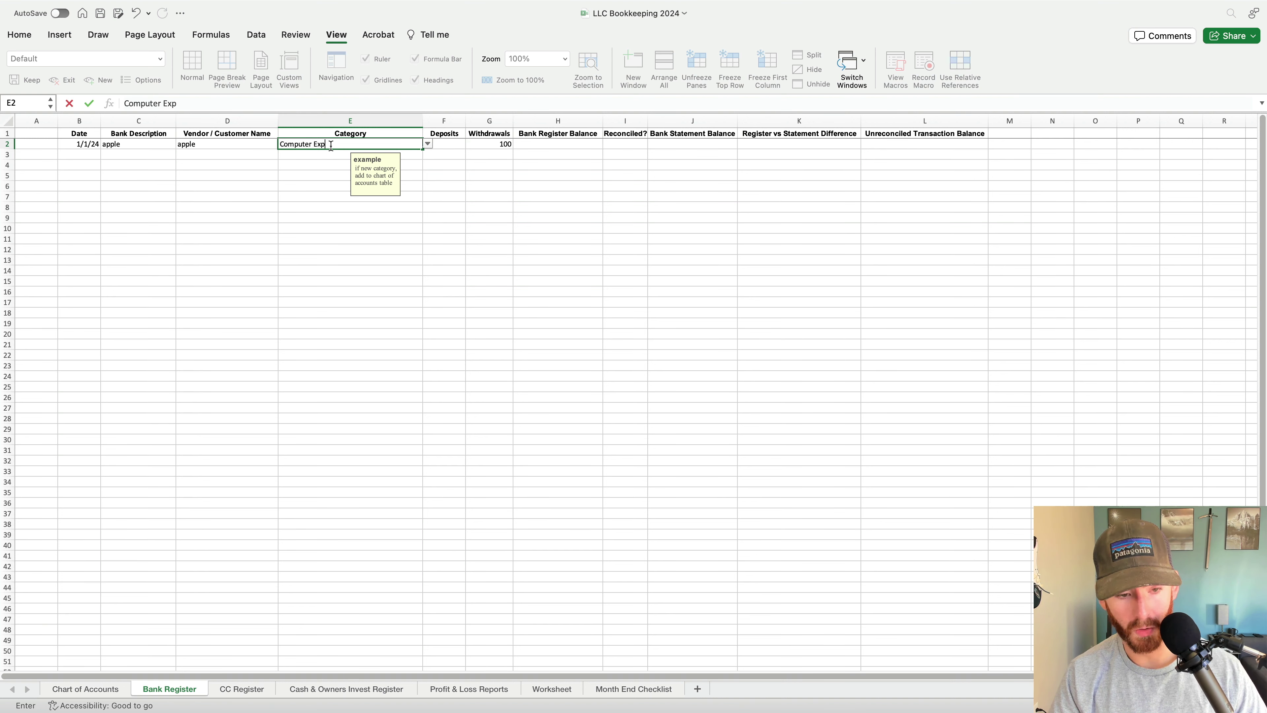
type("ense")
key("Return")
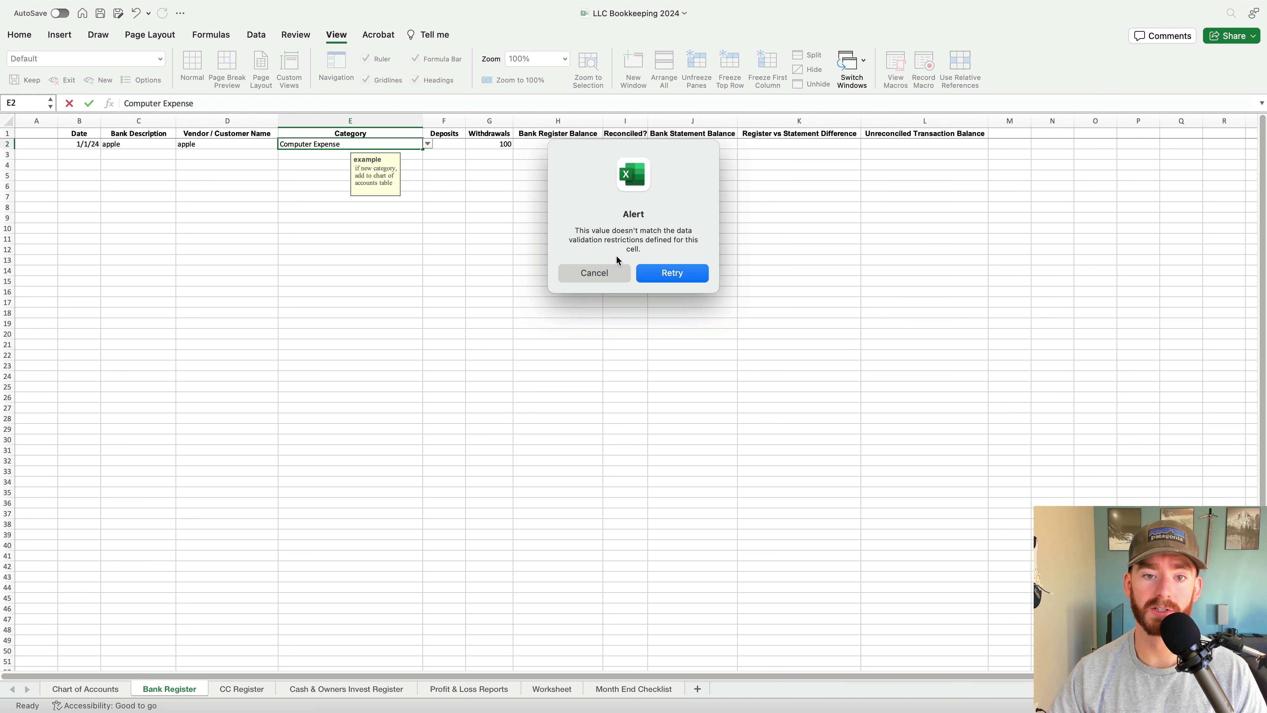
left_click(594, 274)
left_click(305, 216)
left_click(345, 144)
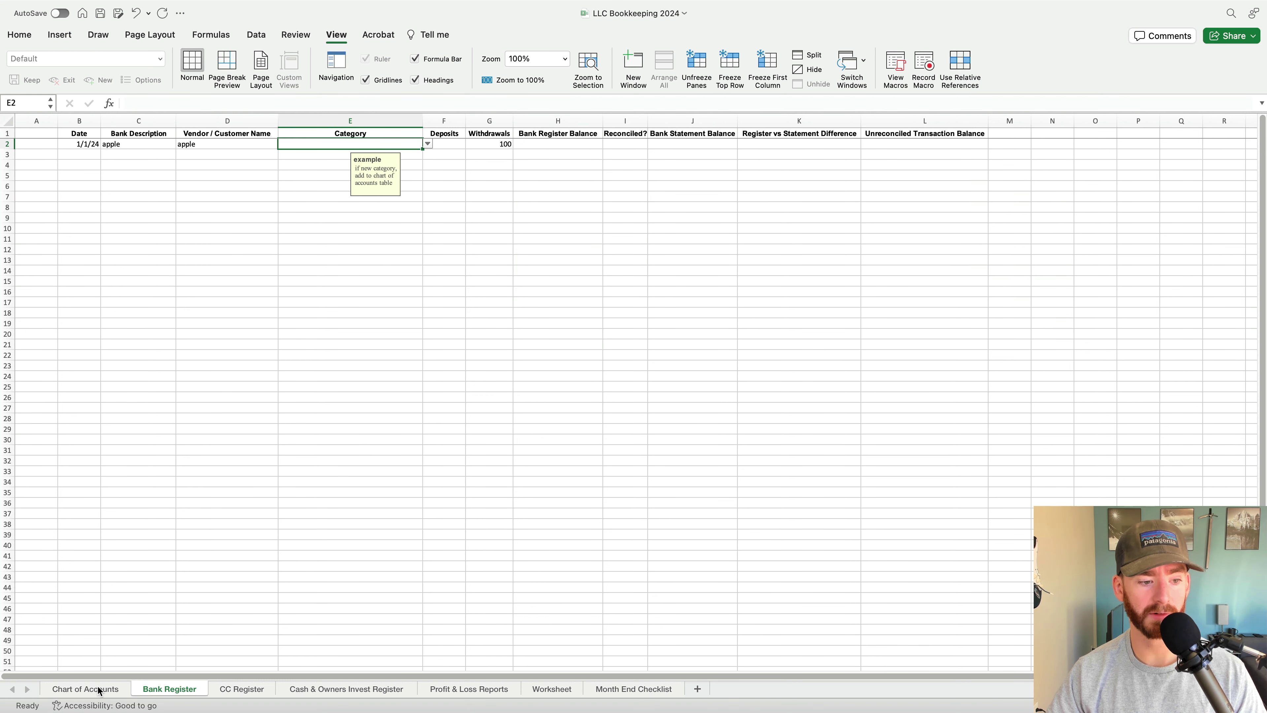
Add "Computer Expense" to the Chart of Accounts in B53, the first empty Expenses row
left_click(85, 689)
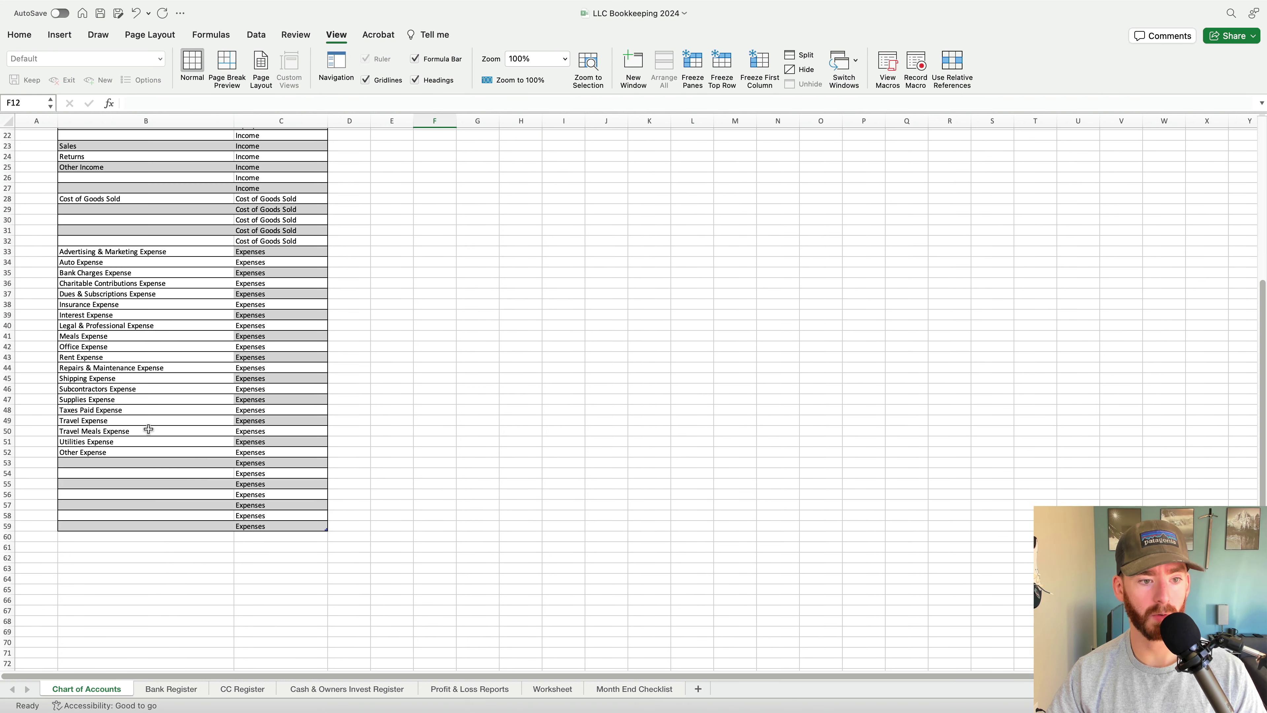
left_click(186, 461)
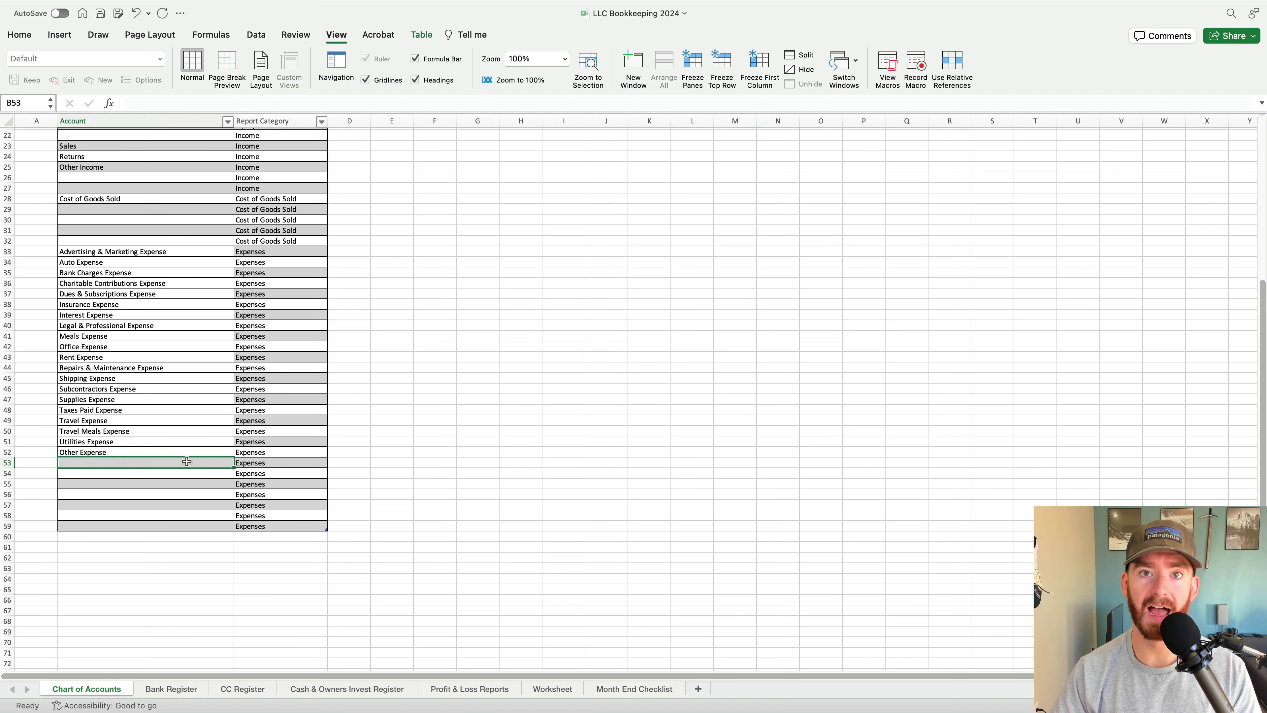
type("Comp")
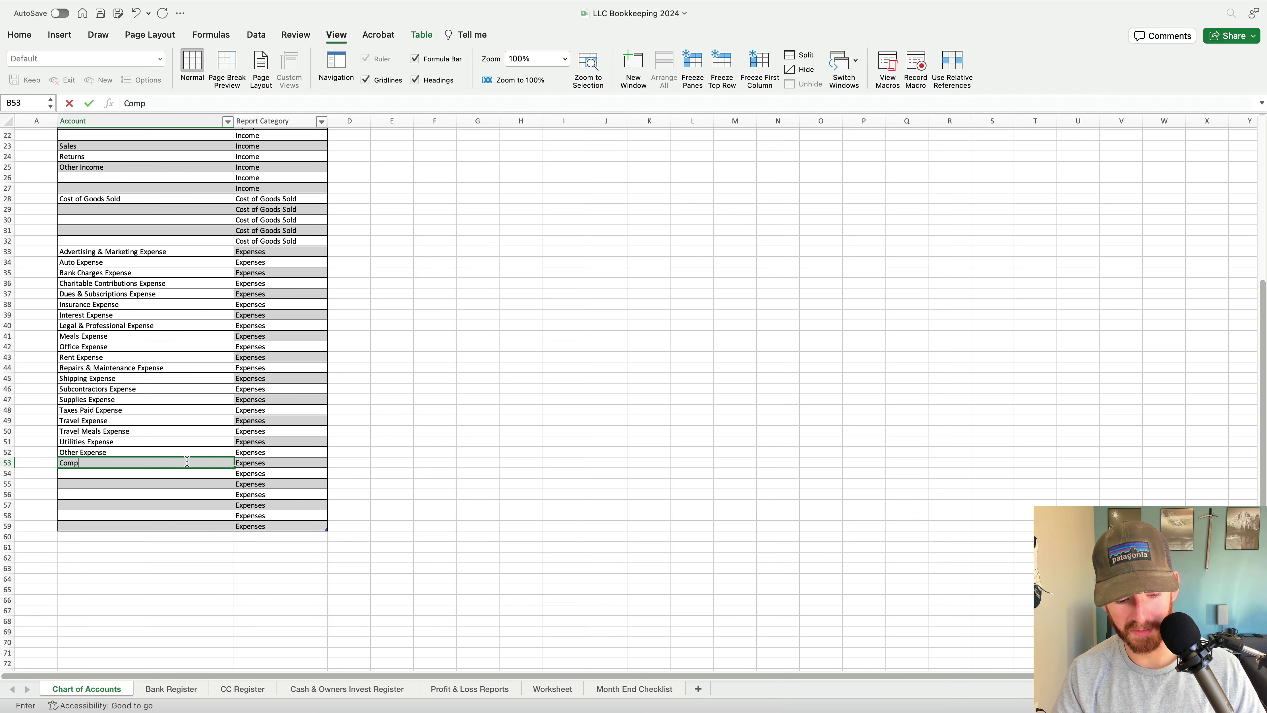
type("uter Exp")
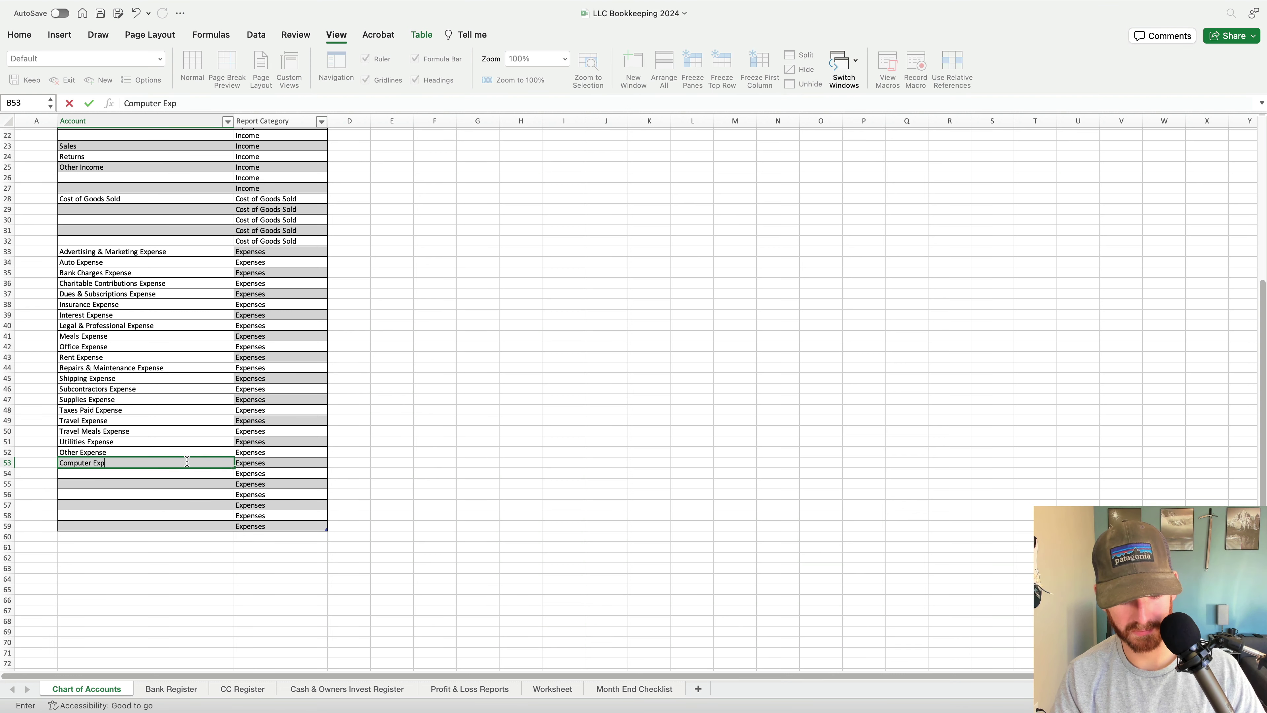
type("ense")
key("Return")
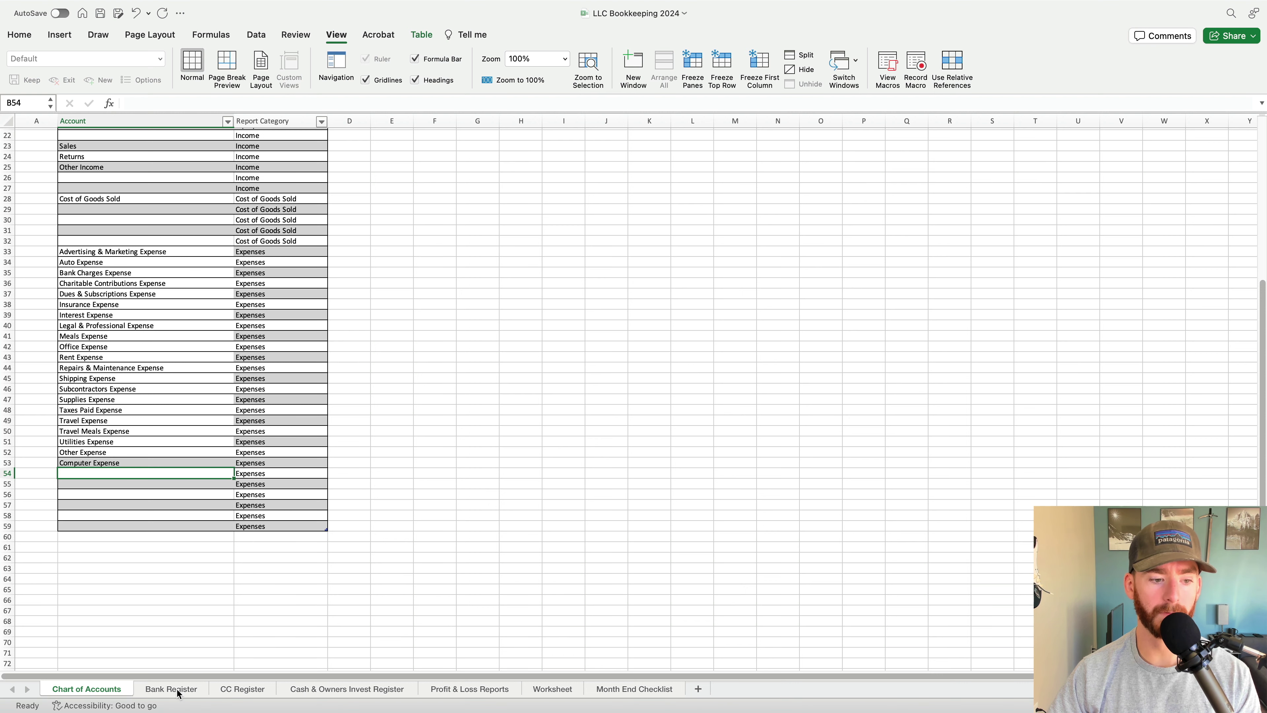
Set the category of the sample transaction in E2 of the Bank Register to Computer Expense using its dropdown
scroll(167, 179, "up", 1)
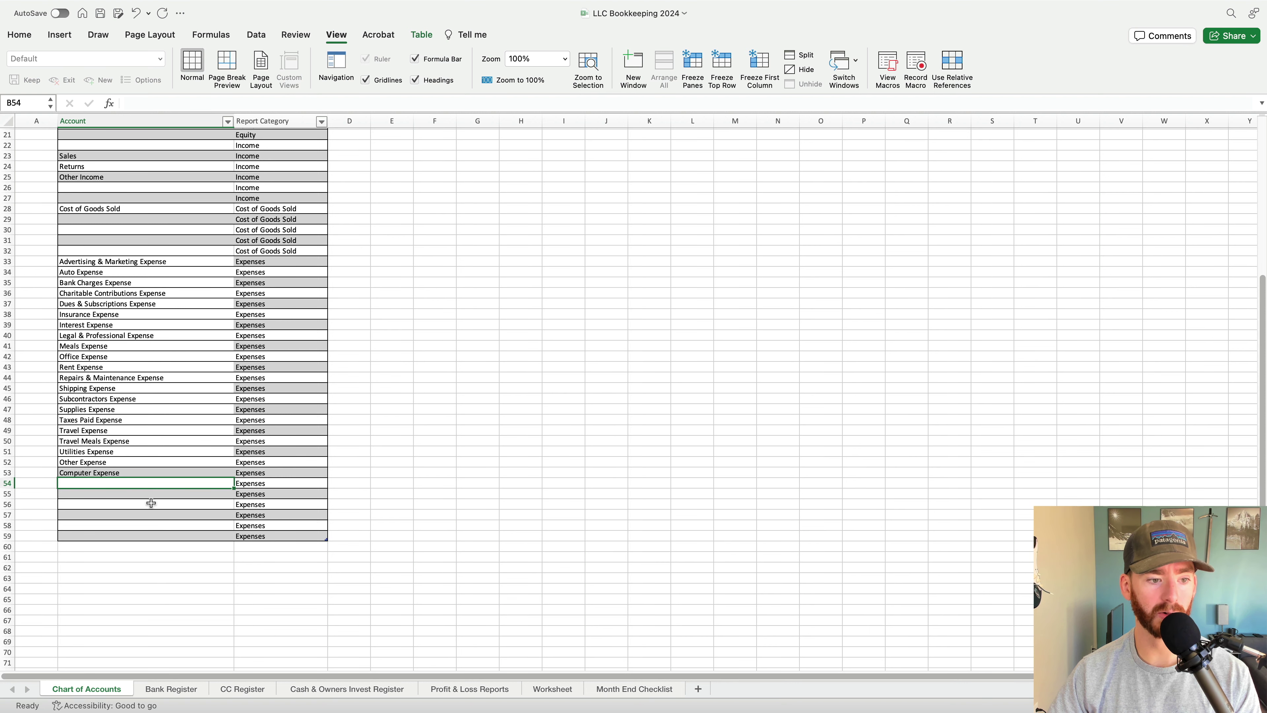
left_click(187, 691)
left_click(367, 270)
left_click(388, 156)
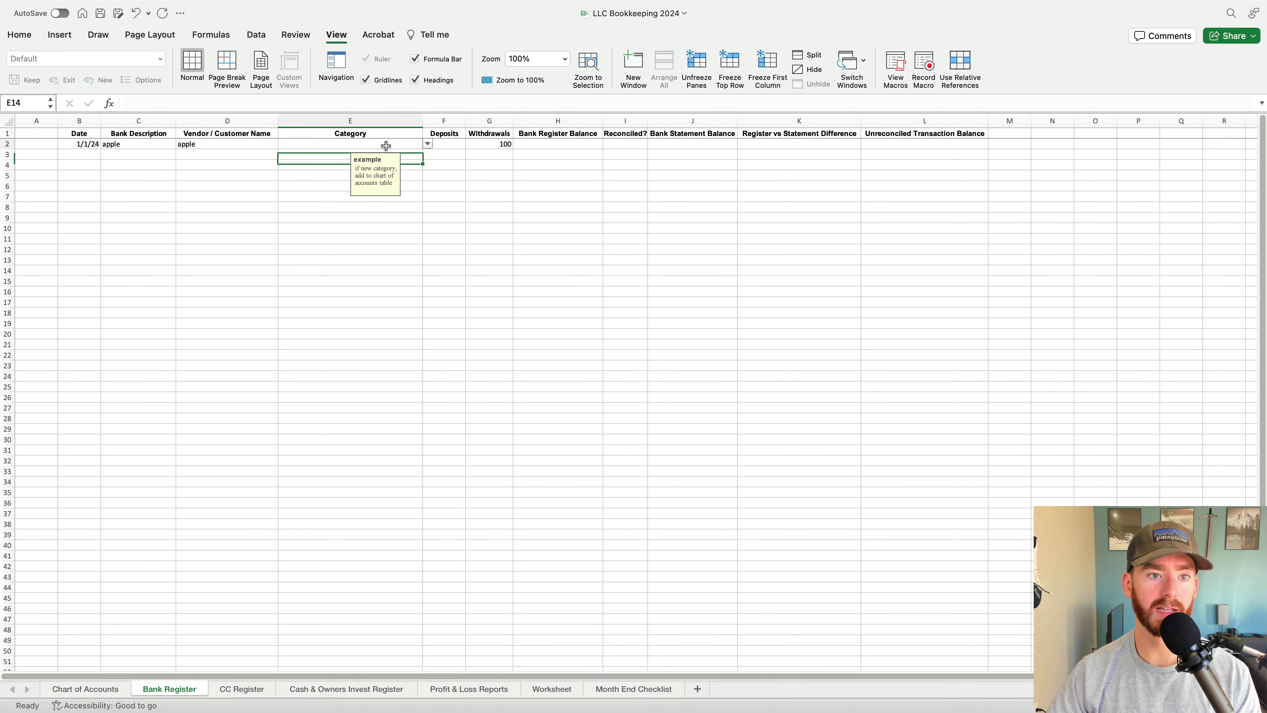
left_click(386, 146)
left_click(427, 144)
scroll(392, 214, "down", 10)
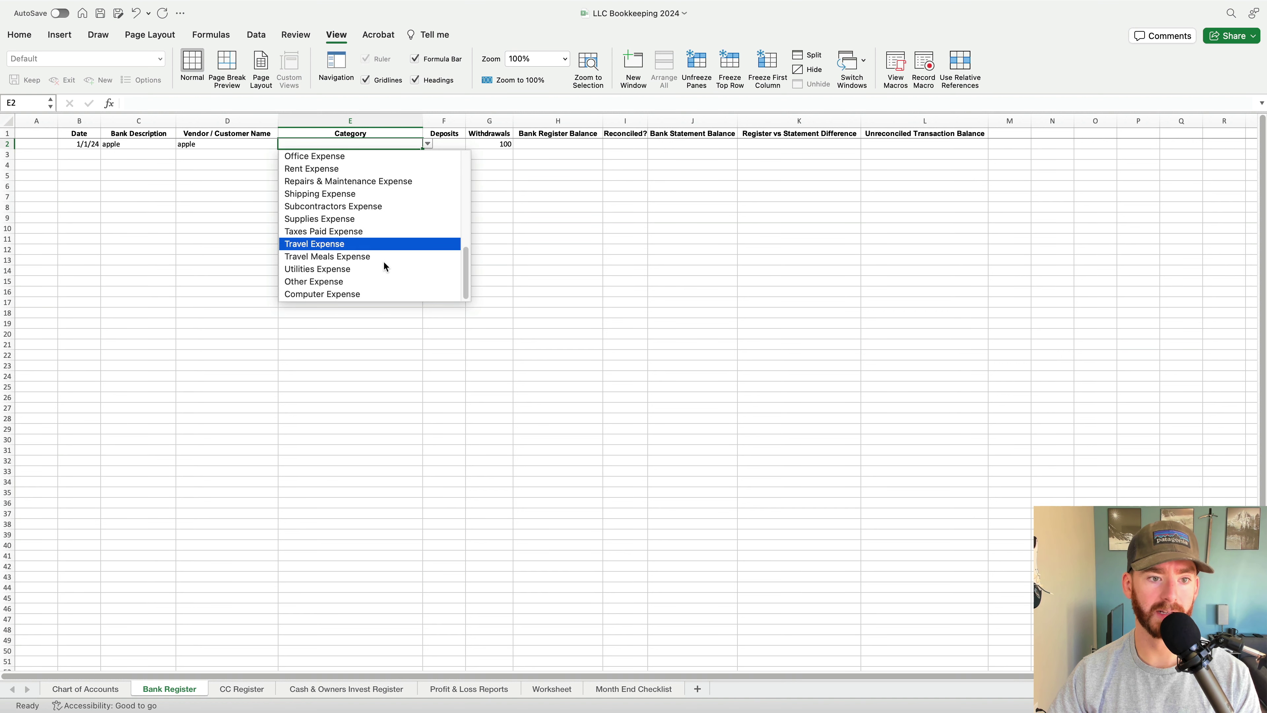
left_click(368, 295)
left_click(336, 248)
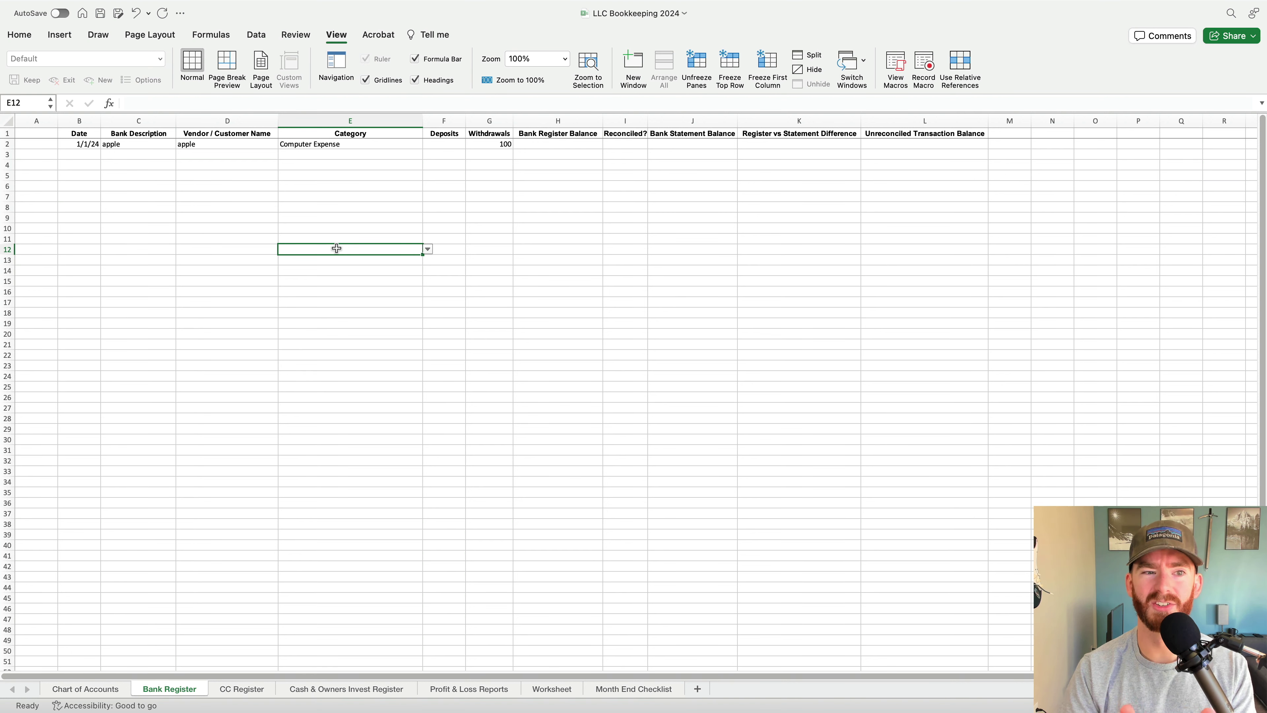
left_click(340, 208)
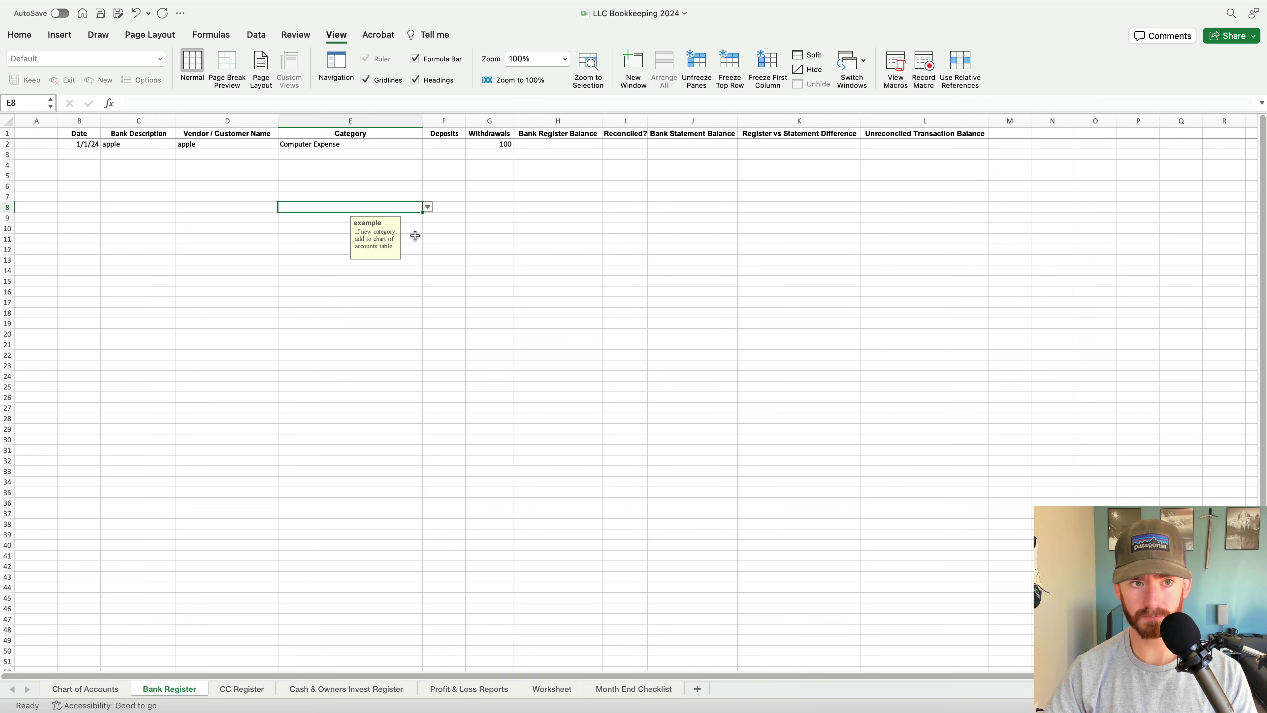
Set up a List data validation for the Category cells E2:E1036 on the CC Register sheet
left_click(242, 688)
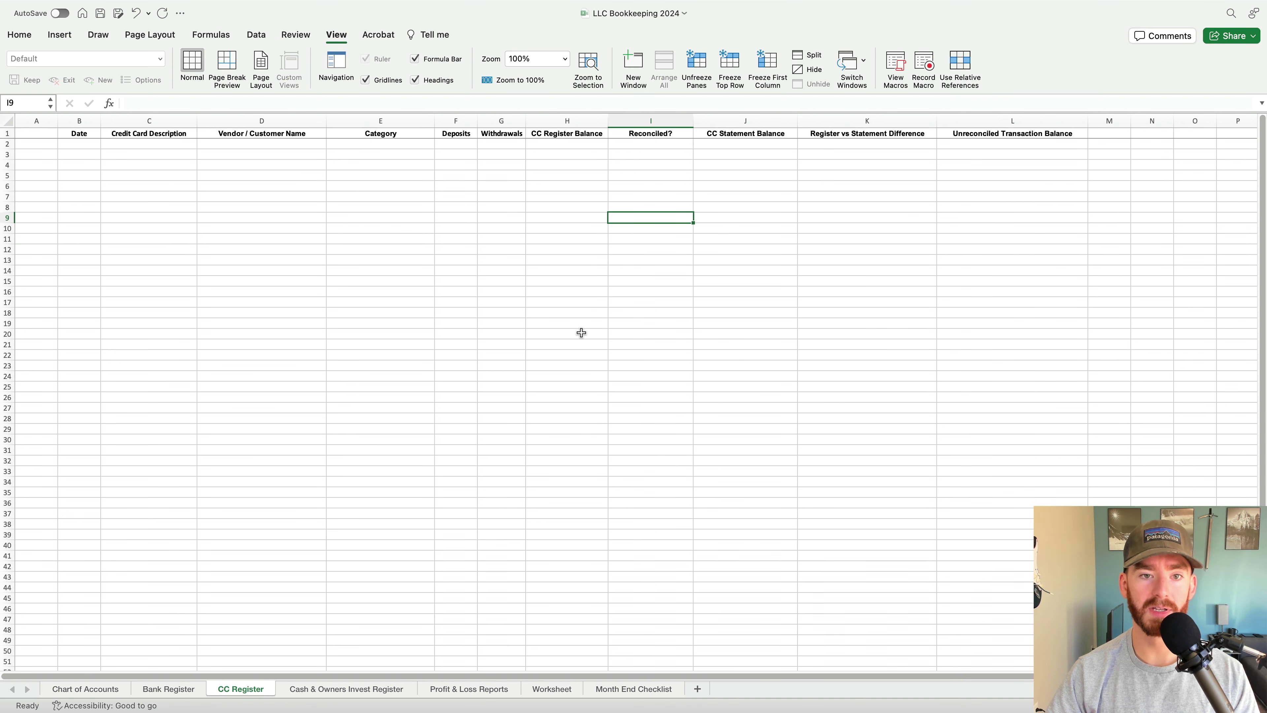
left_click(401, 147)
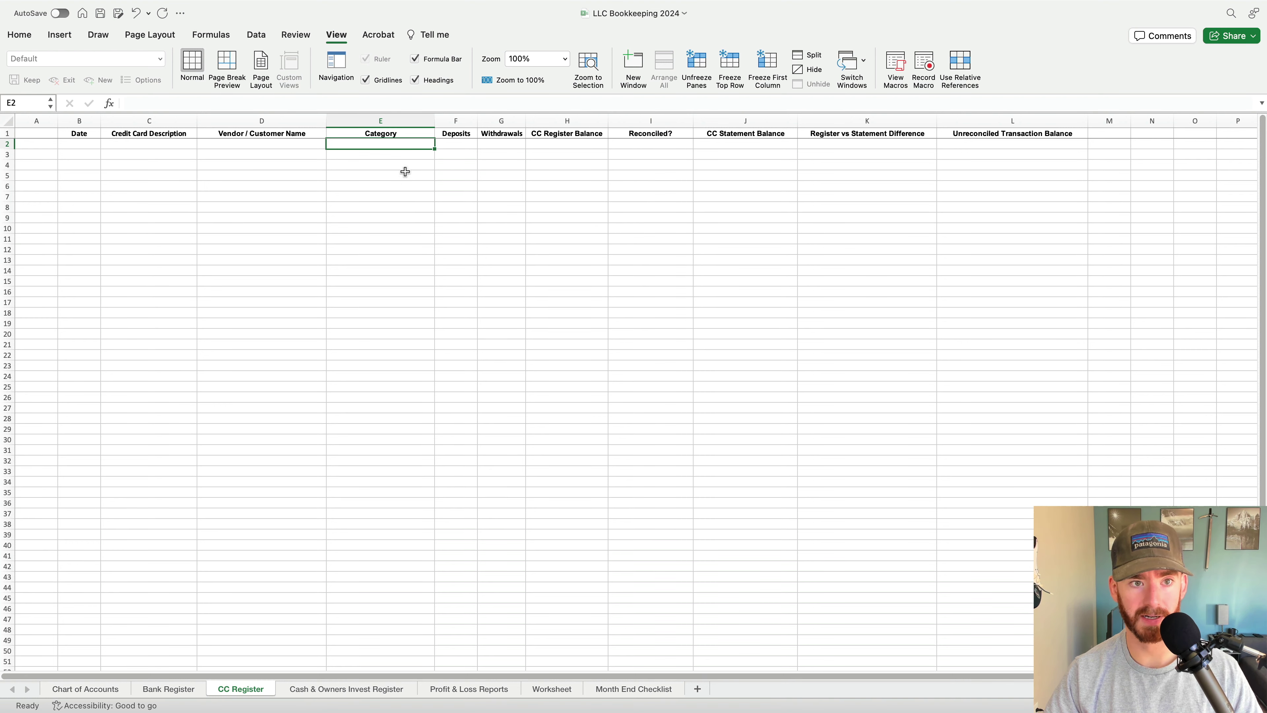
scroll(404, 195, "down", 20)
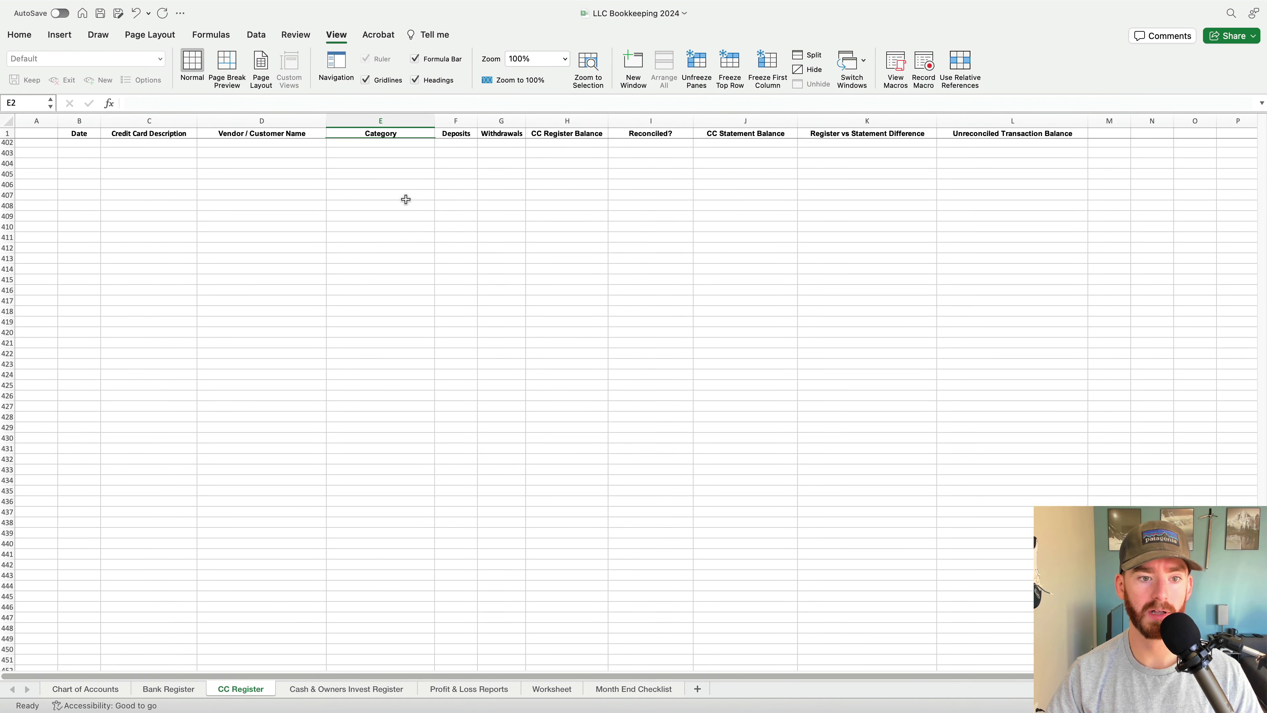
scroll(393, 455, "down", 20)
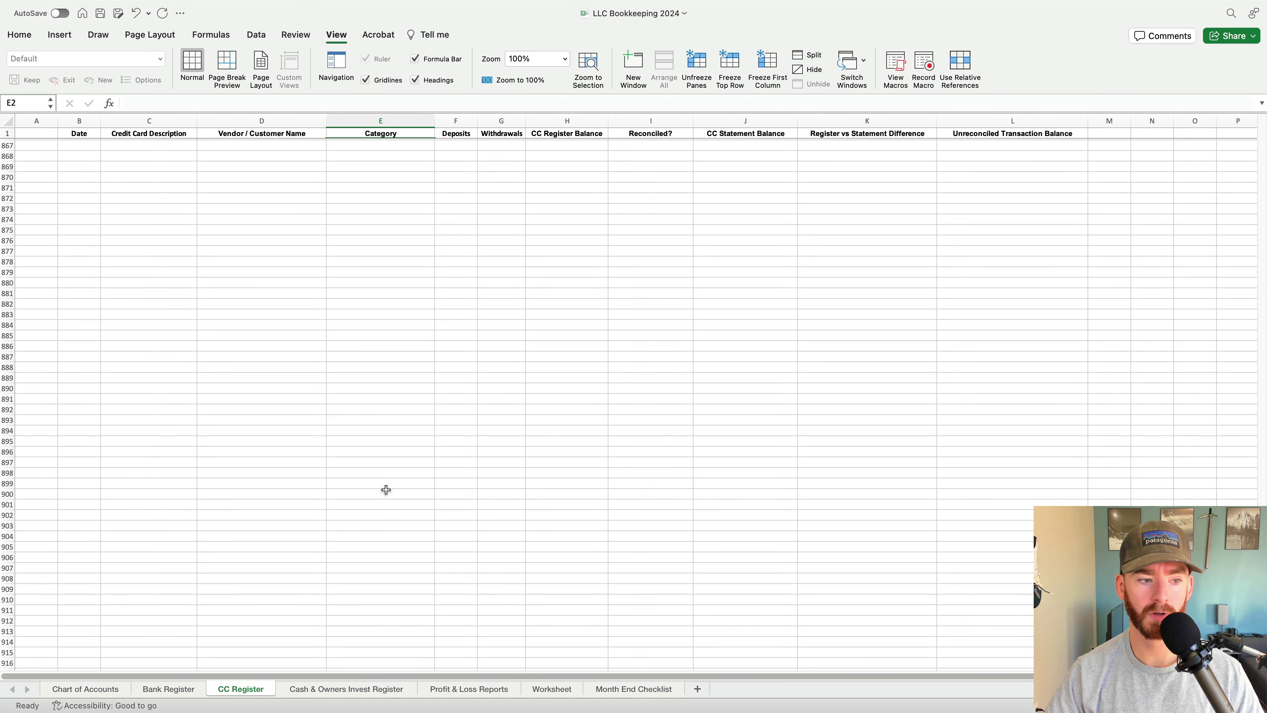
left_click(390, 439, "shift")
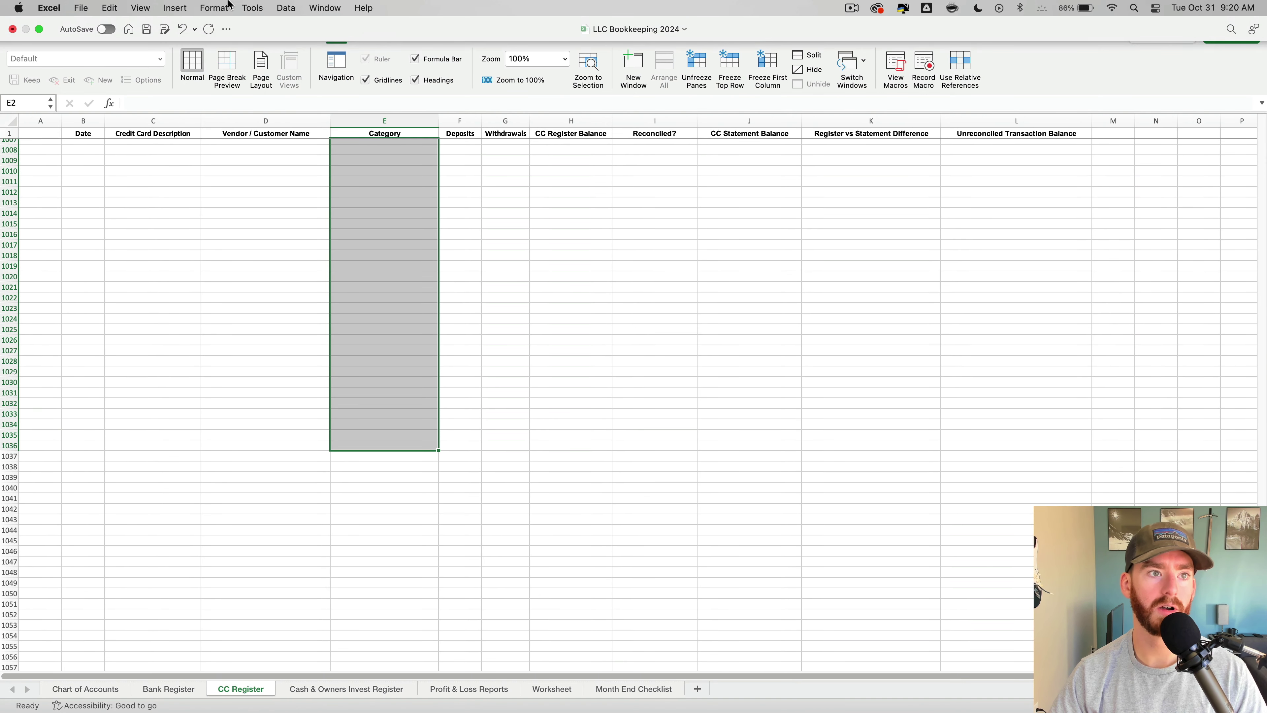
left_click(283, 7)
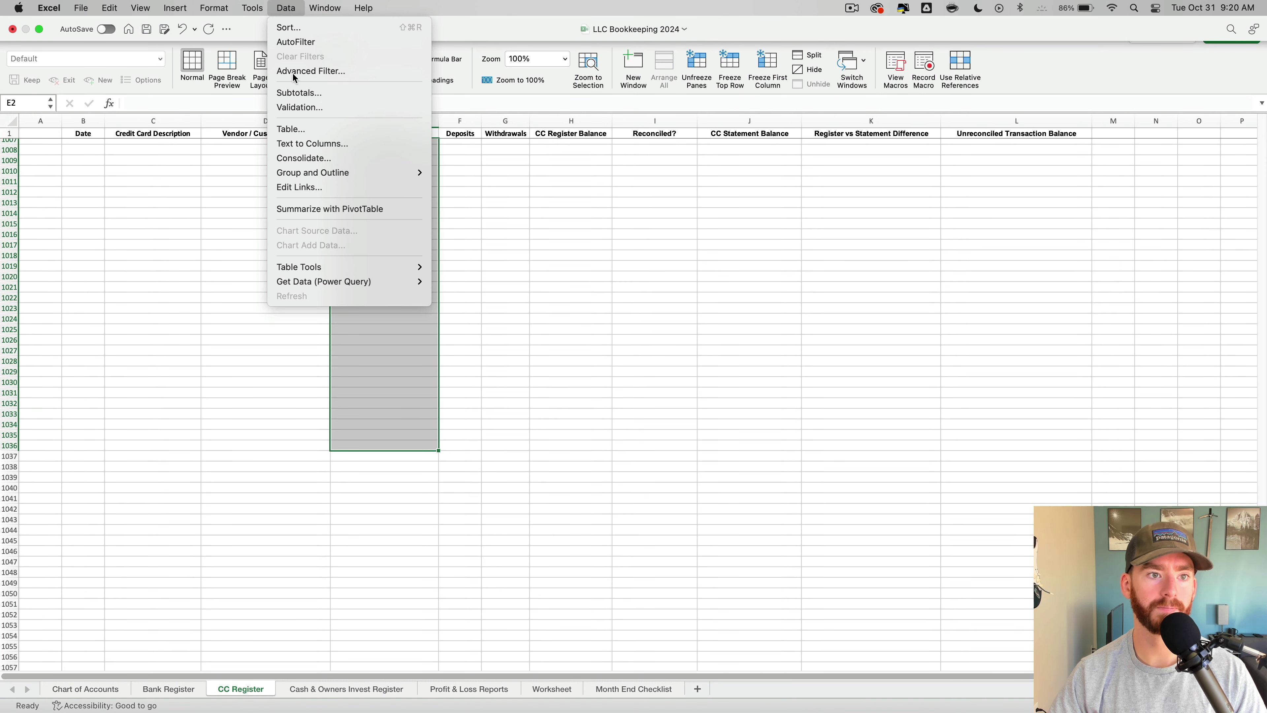
left_click(304, 104)
left_click(572, 142)
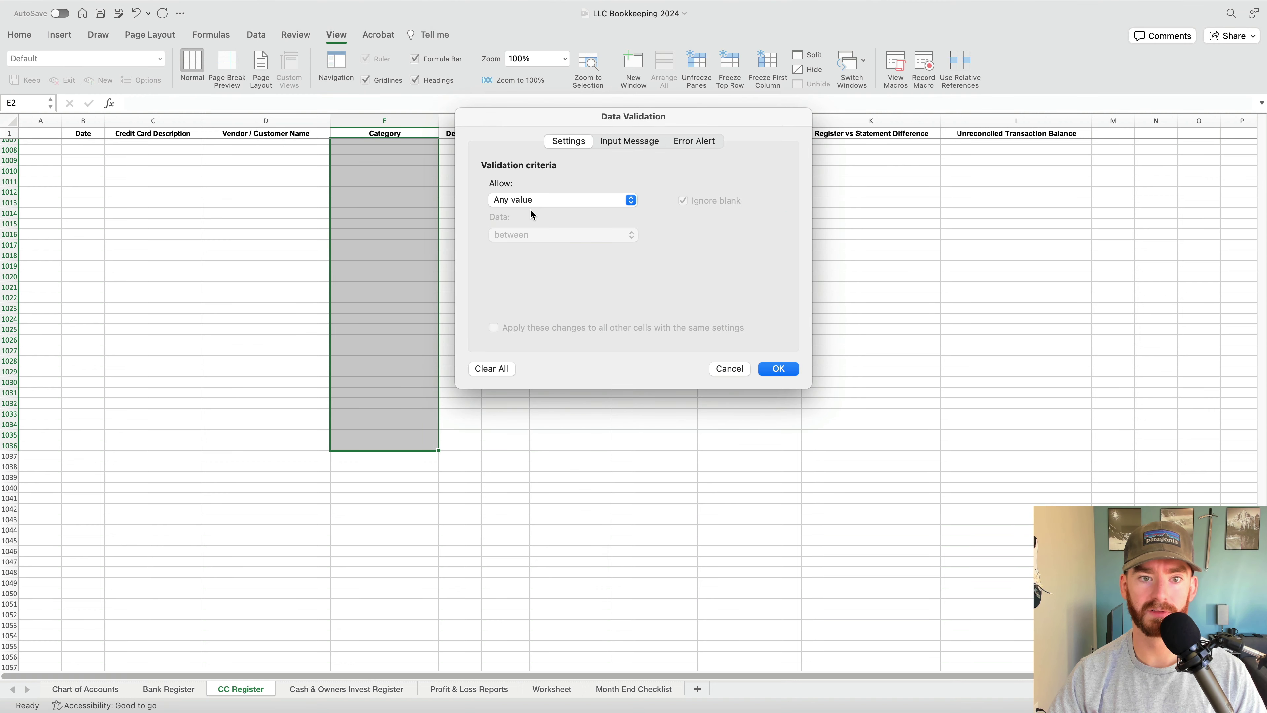
left_click(524, 204)
left_click(529, 249)
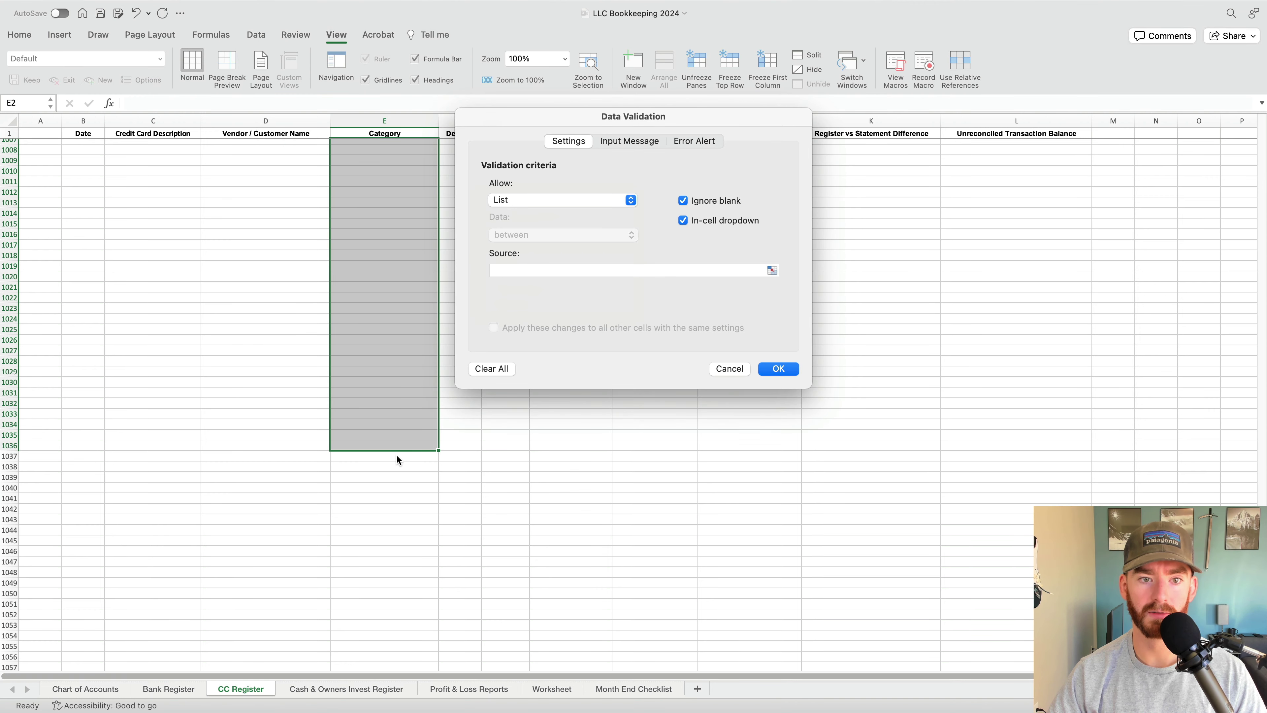
Use B3:B59 of the Chart of Accounts as the validation list source and apply the rule
left_click(772, 270)
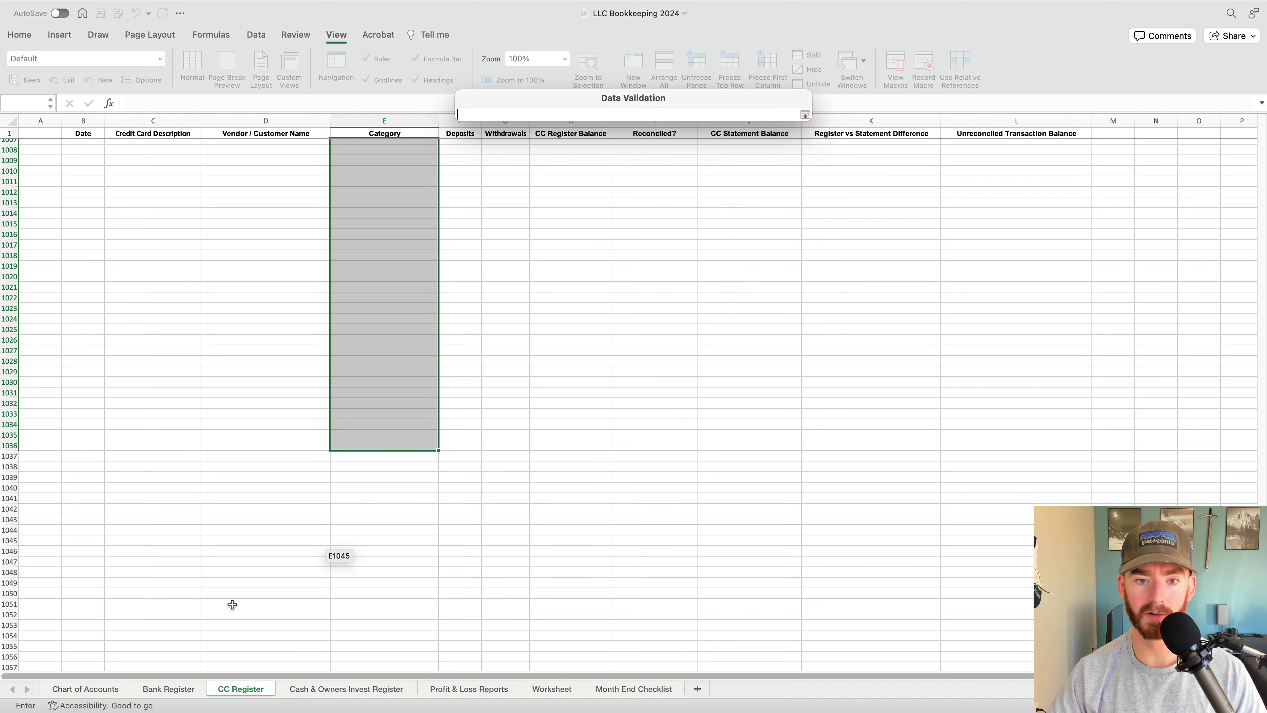
left_click(75, 691)
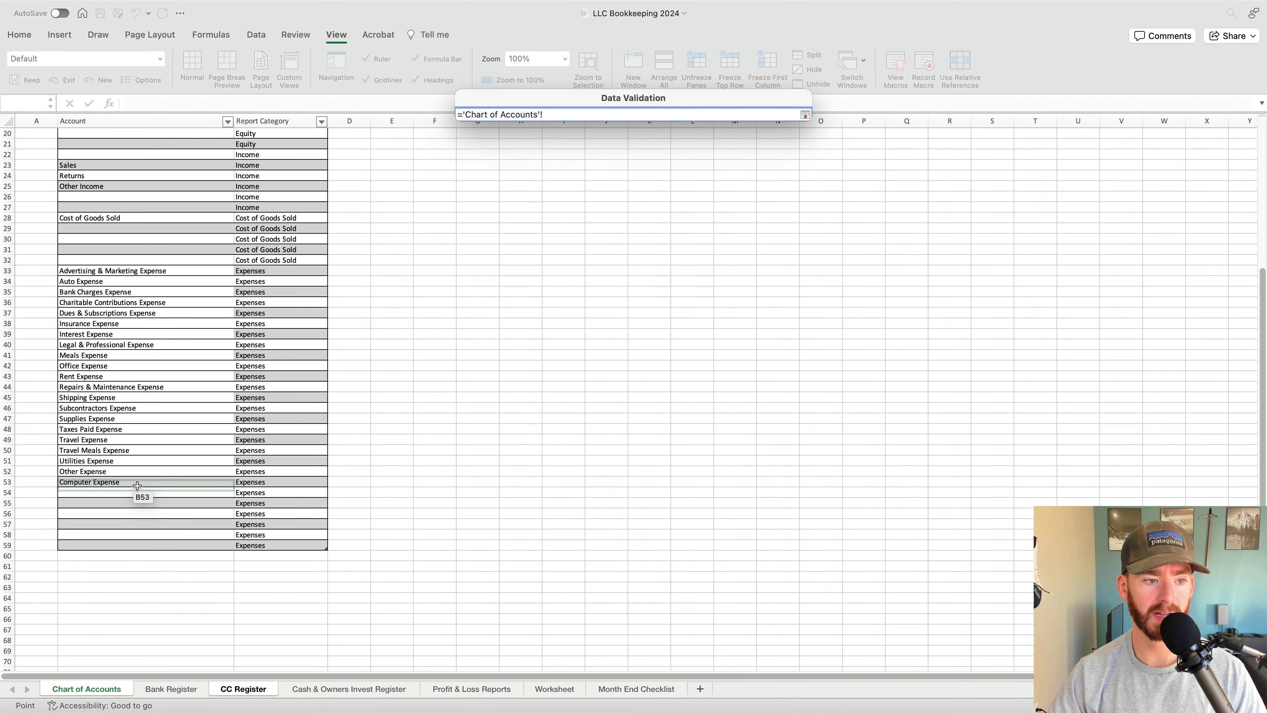
scroll(132, 489, "up", 10)
left_click_drag(141, 154, 154, 358)
scroll(153, 382, "down", 10)
left_click(806, 114)
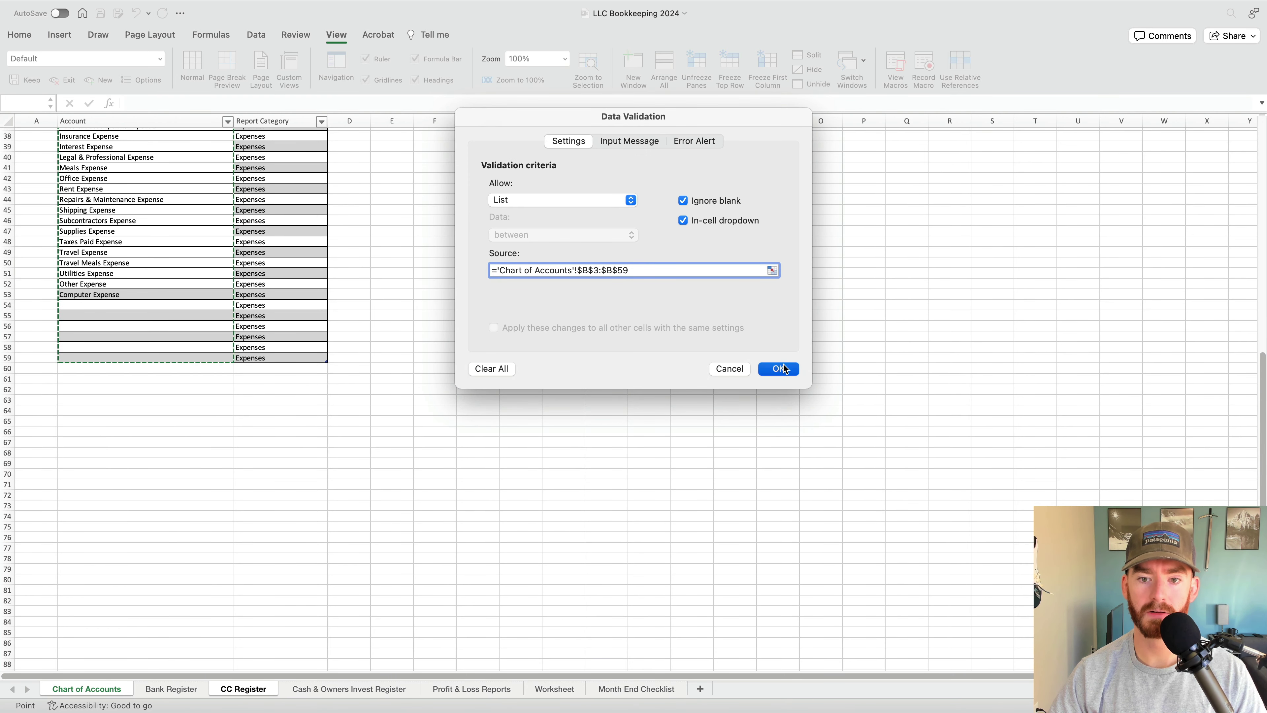
left_click(783, 365)
Set up a List data validation for the Category cells D2:D678 on the Cash & Owners Invest Register sheet
left_click(336, 690)
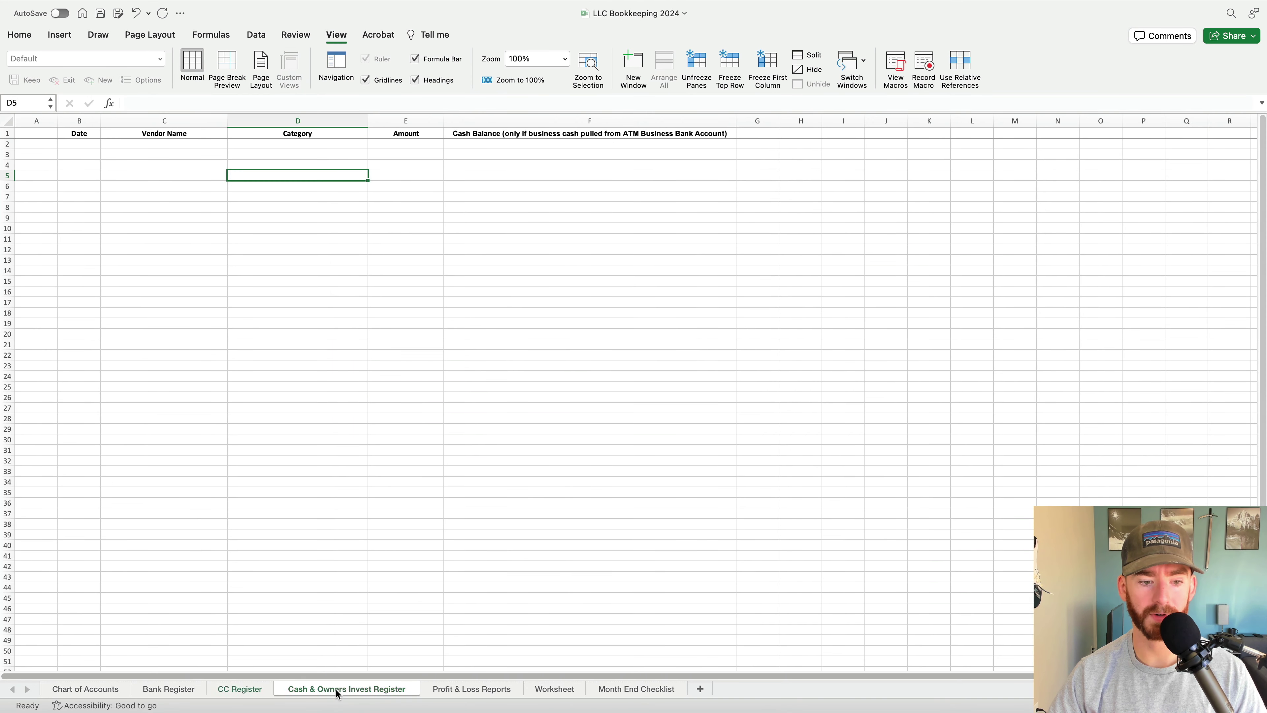
left_click_drag(329, 148, 328, 350)
scroll(329, 351, "down", 20)
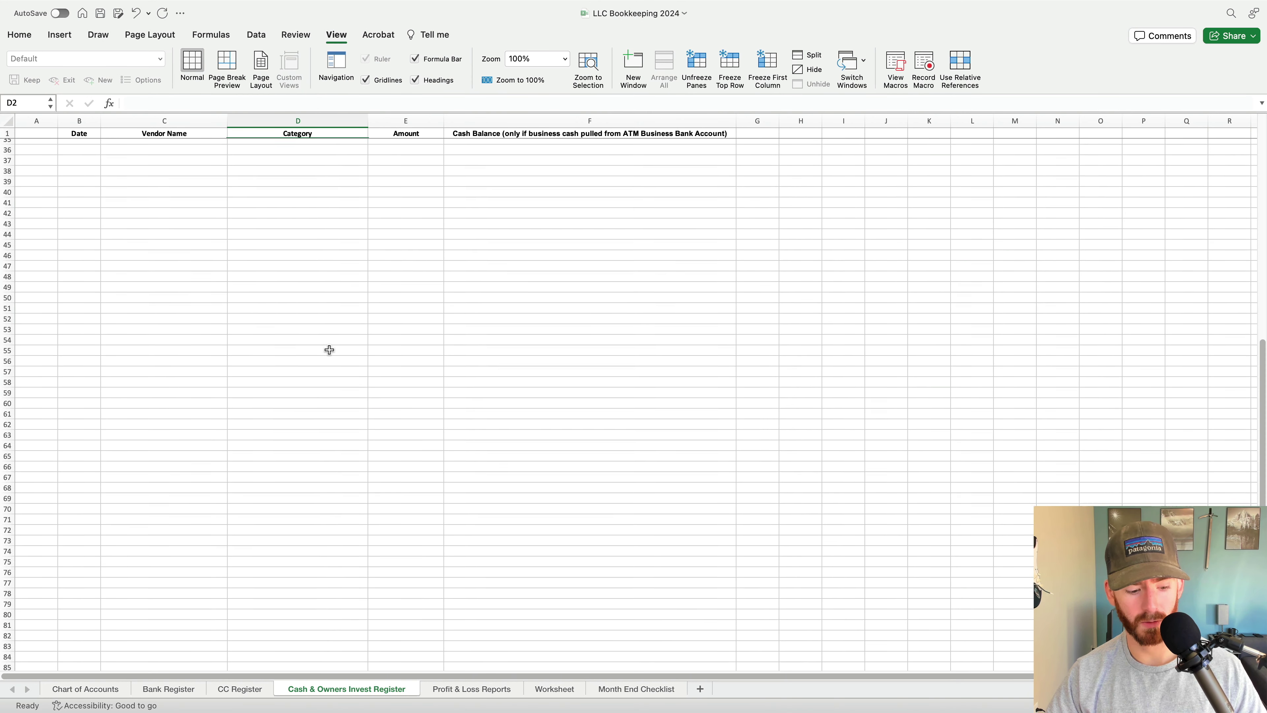
scroll(329, 350, "down", 20)
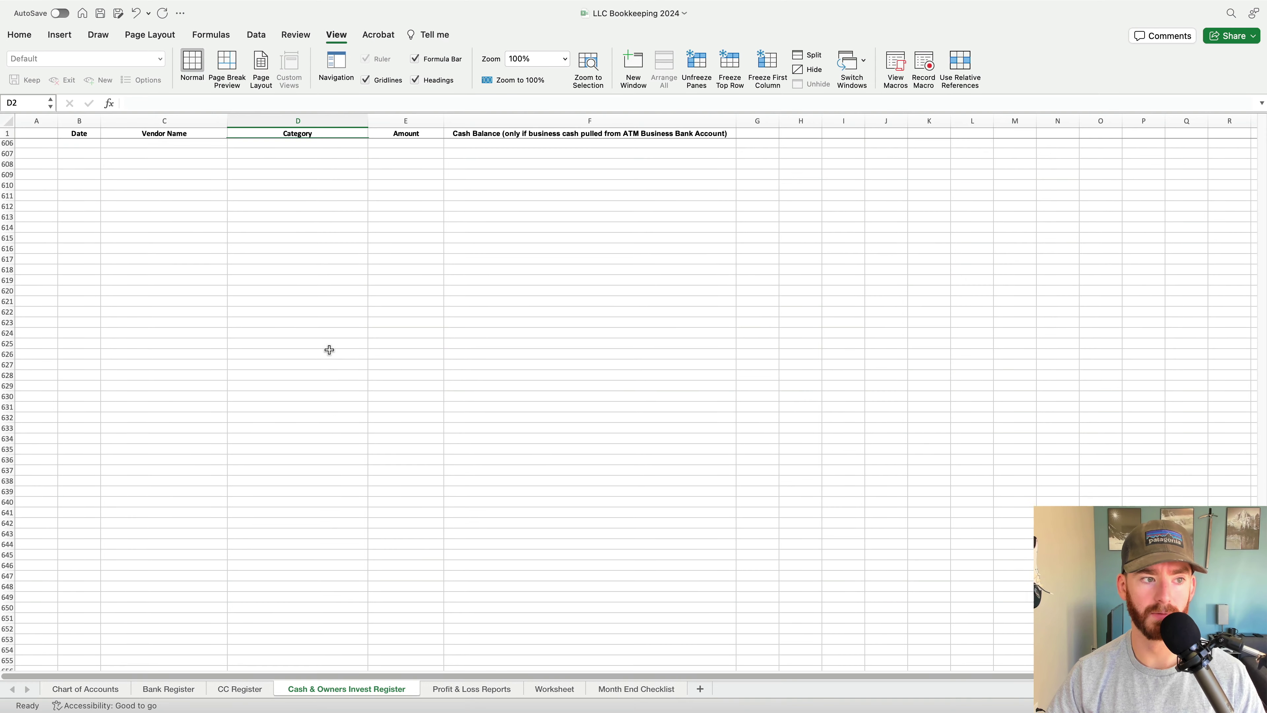
left_click(329, 346, "shift")
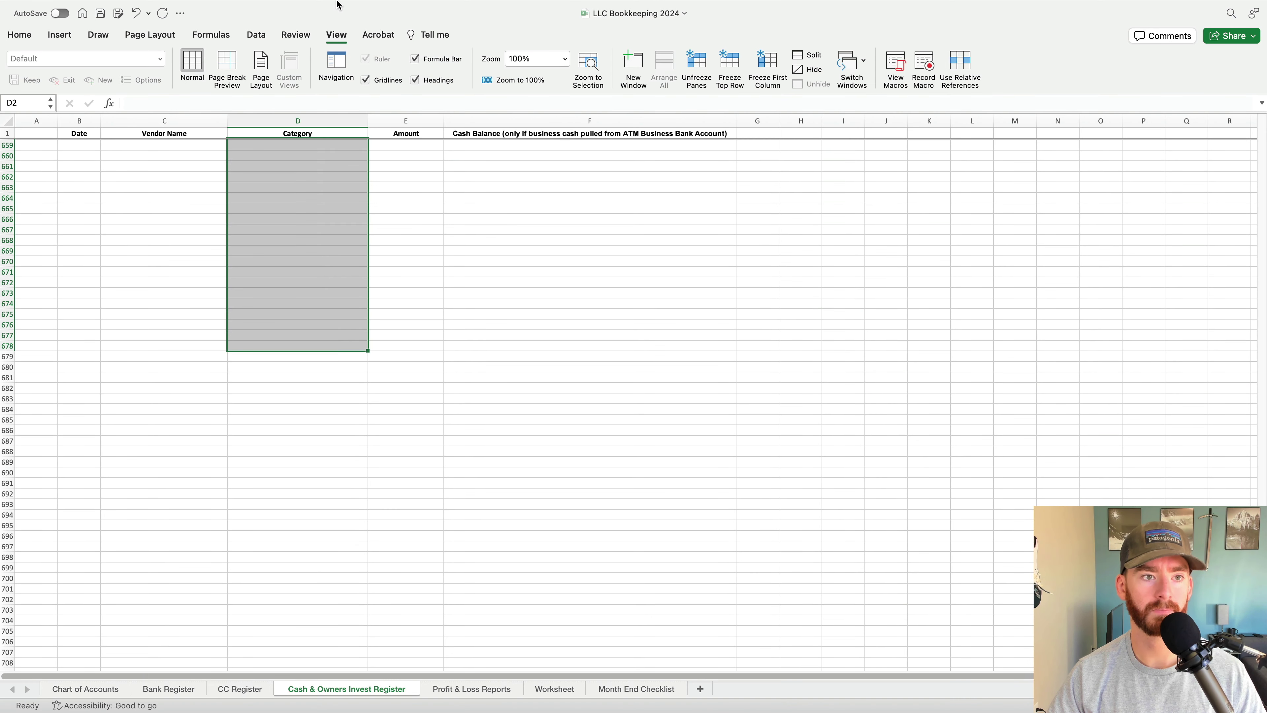
mouse_move(176, 5)
left_click(287, 7)
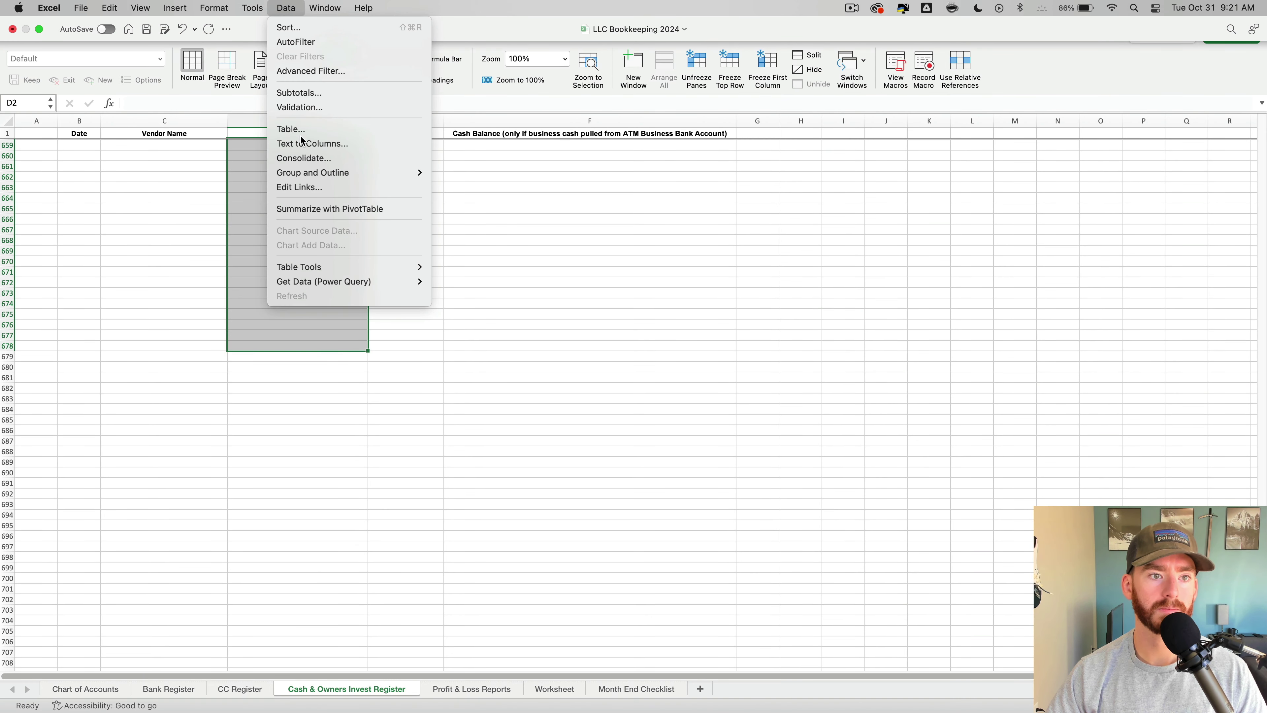
left_click(319, 107)
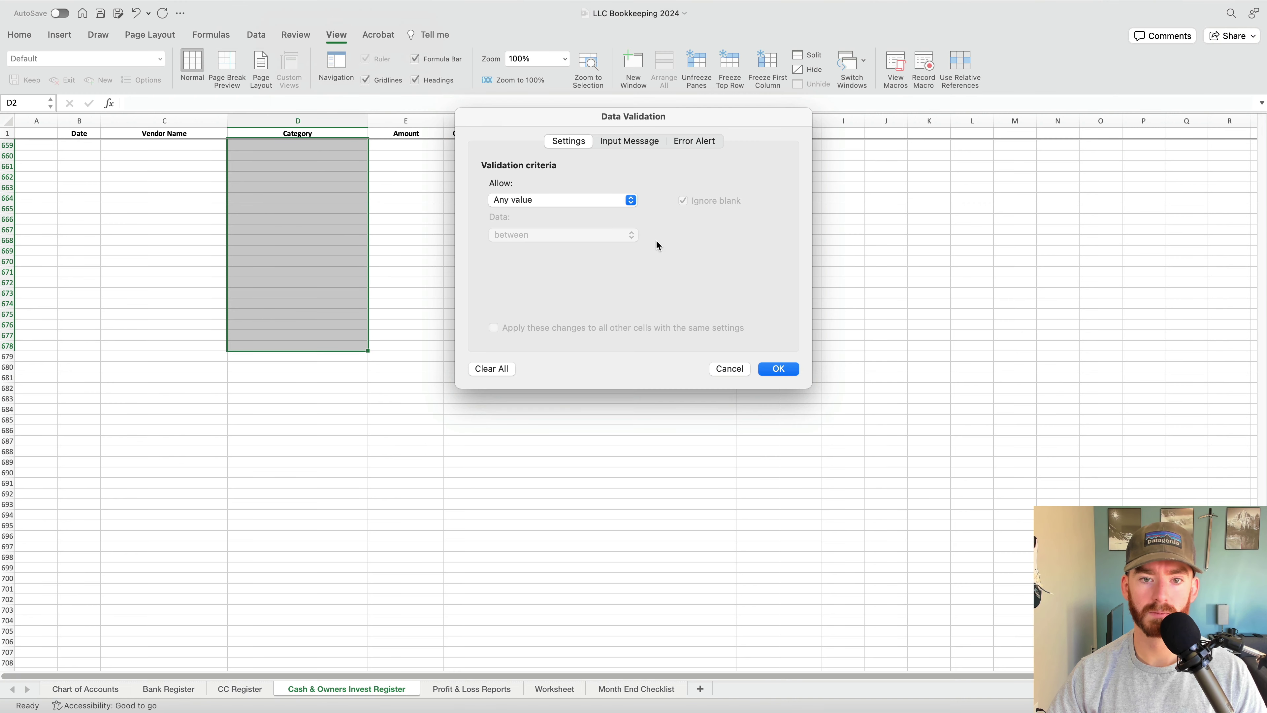
left_click(593, 198)
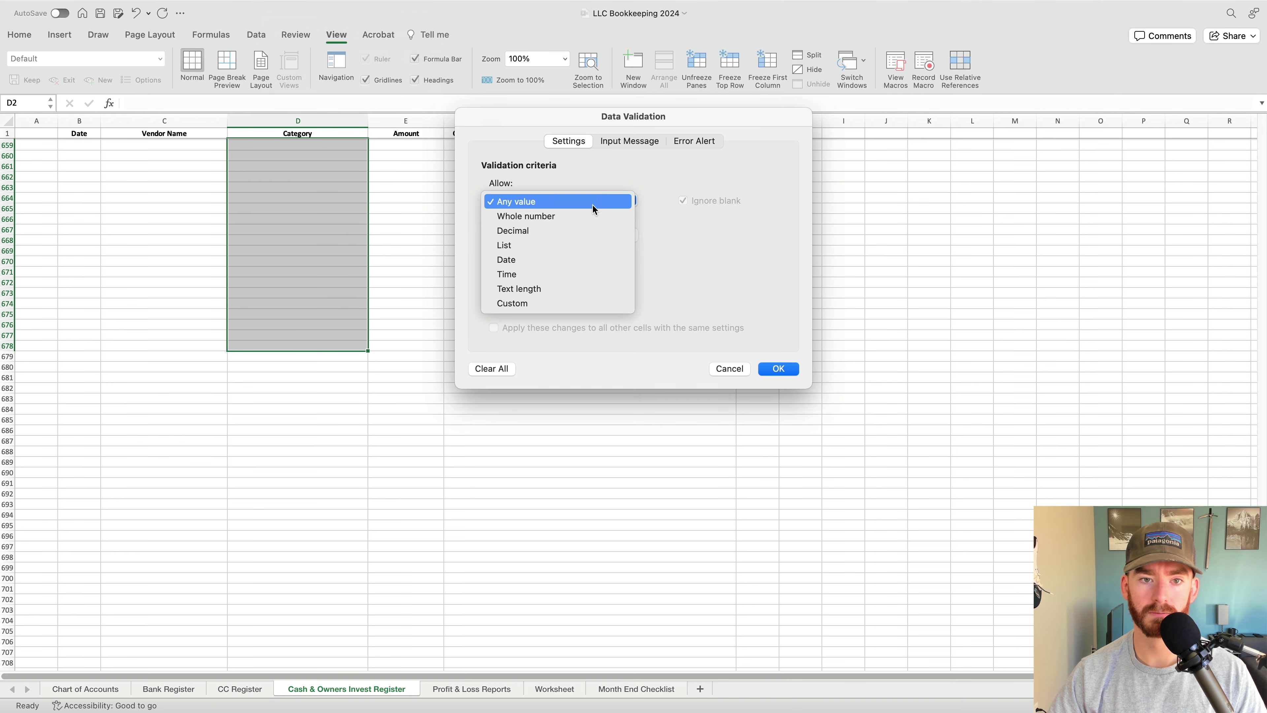
left_click(594, 247)
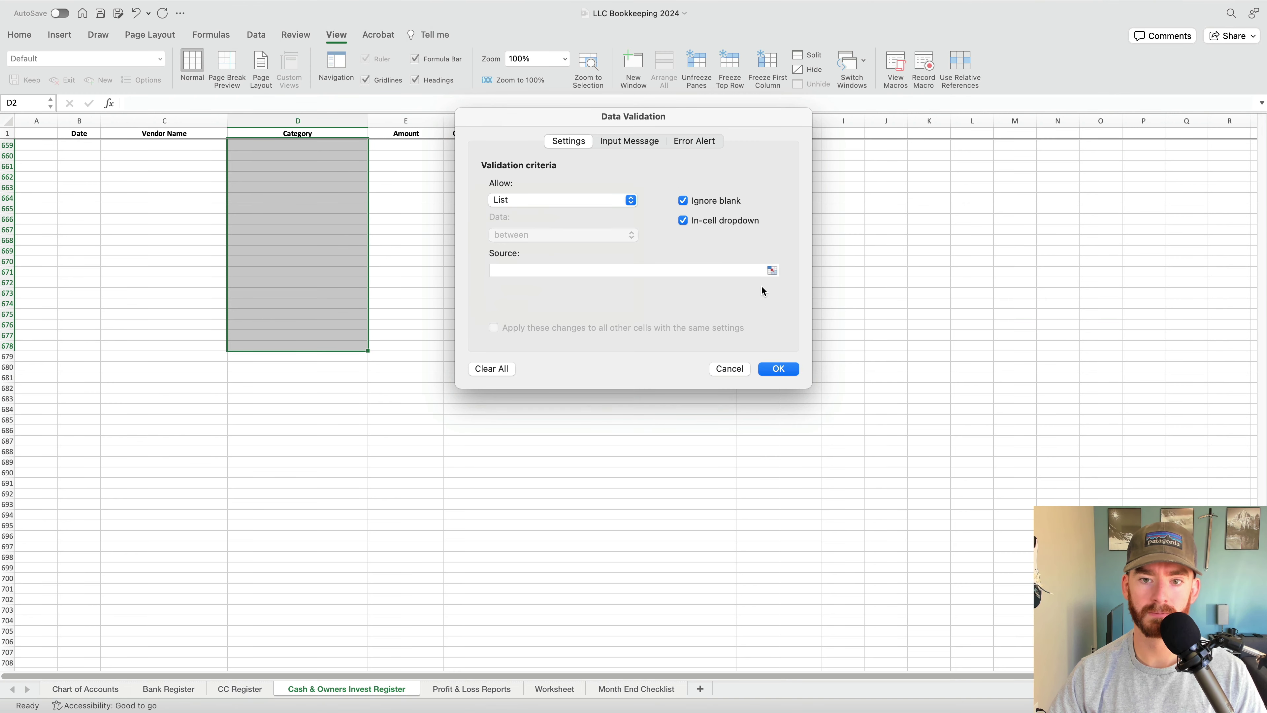
Set the Category column's list validation source to B3:B59 on the Chart of Accounts sheet and apply the validation
left_click(772, 271)
left_click(103, 690)
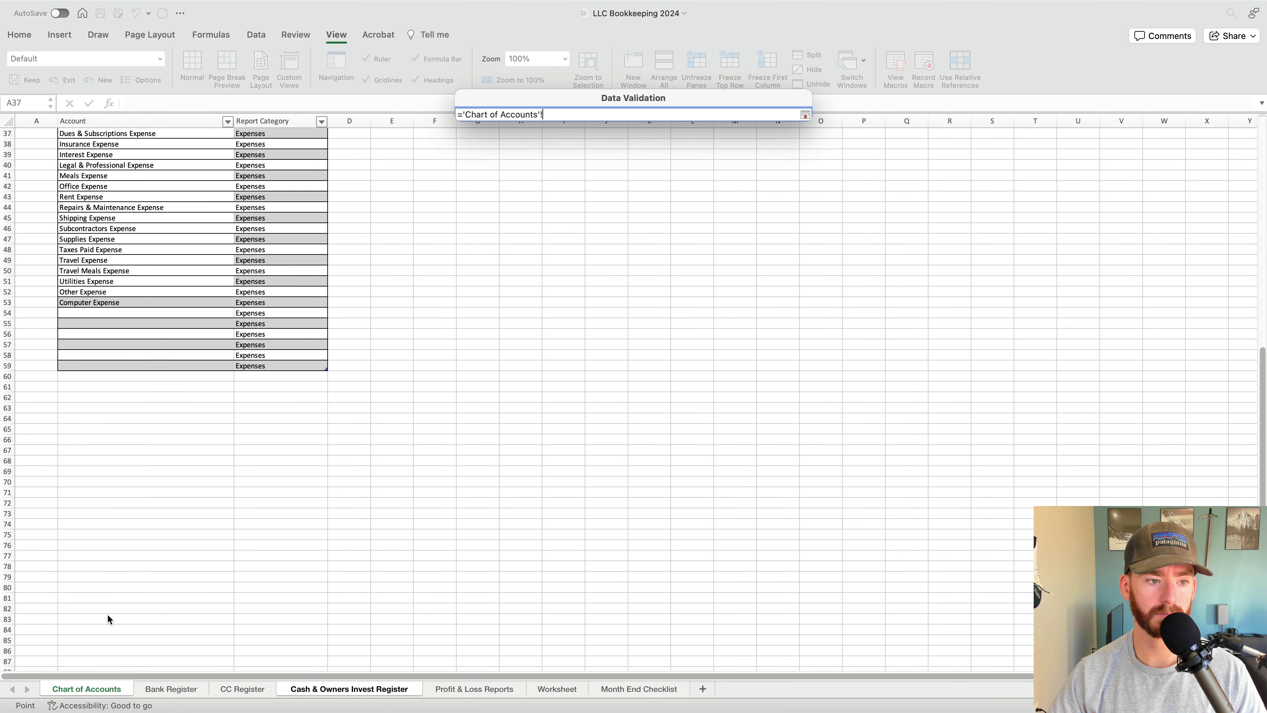
scroll(158, 348, "up", 10)
left_click_drag(157, 155, 185, 191)
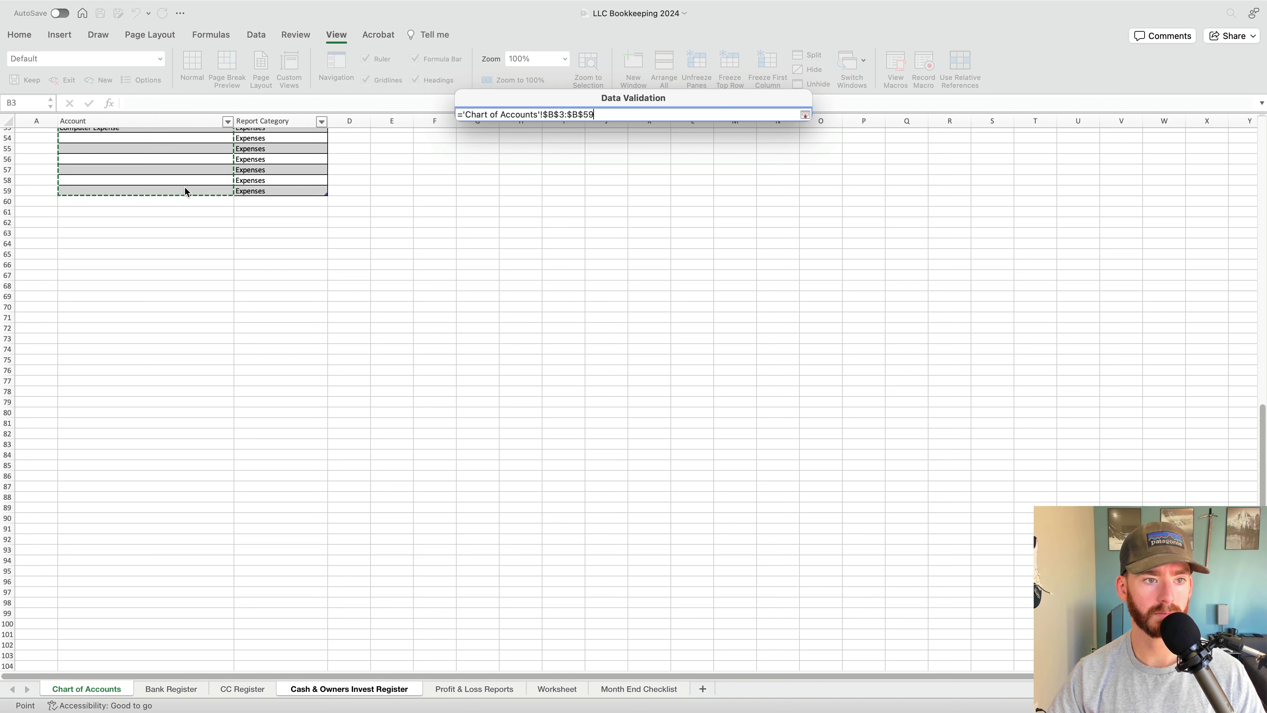
left_click(805, 115)
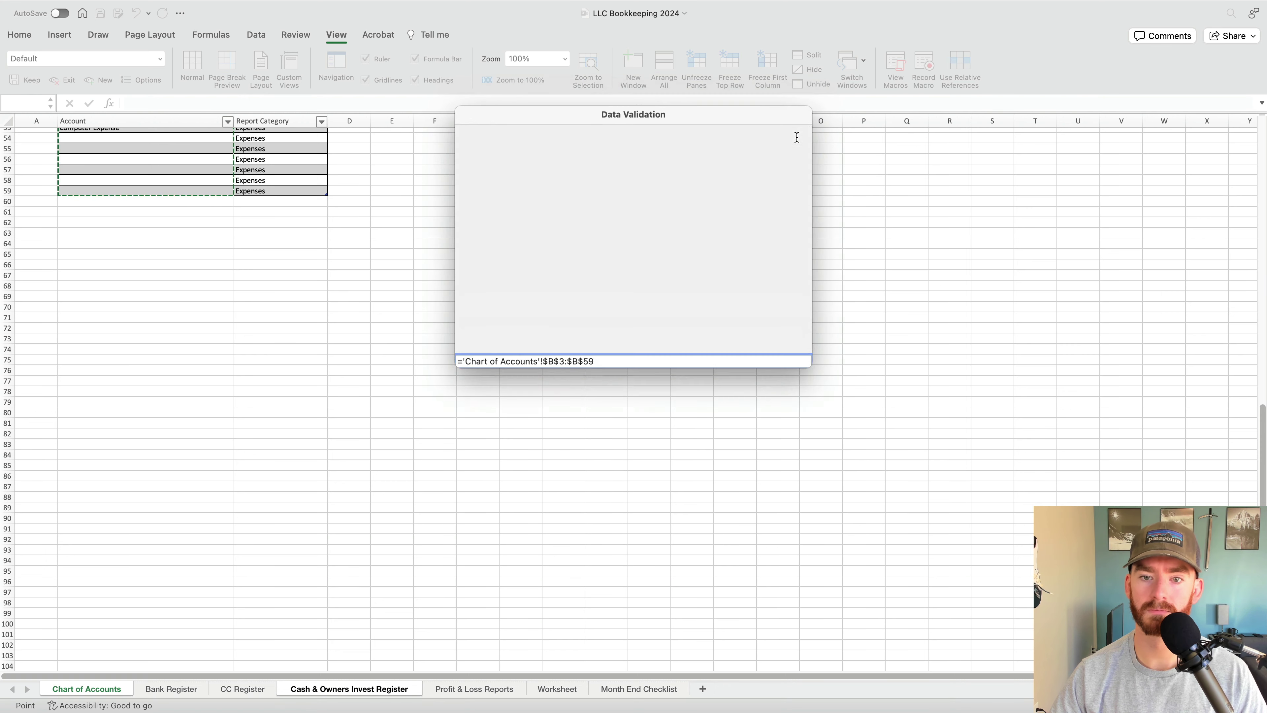
left_click(784, 370)
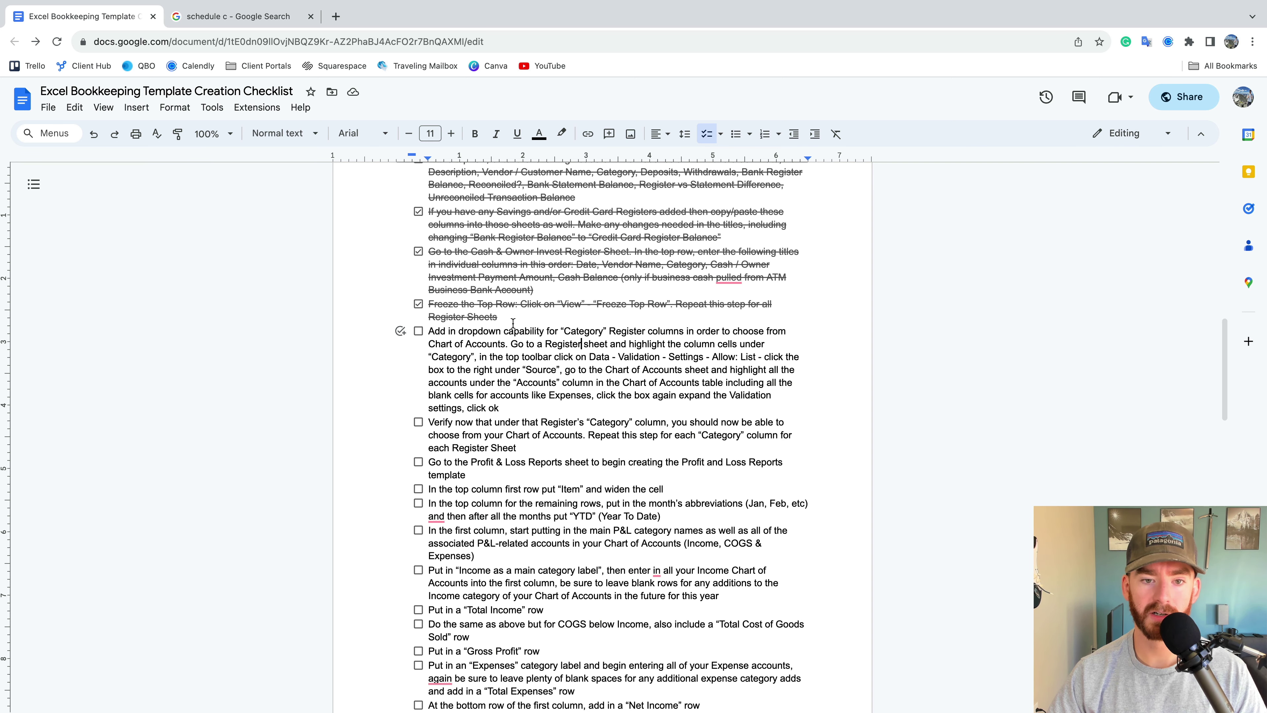
Mark the item about adding dropdown capability to the Category register columns as done in the Google Docs checklist
left_click(419, 331)
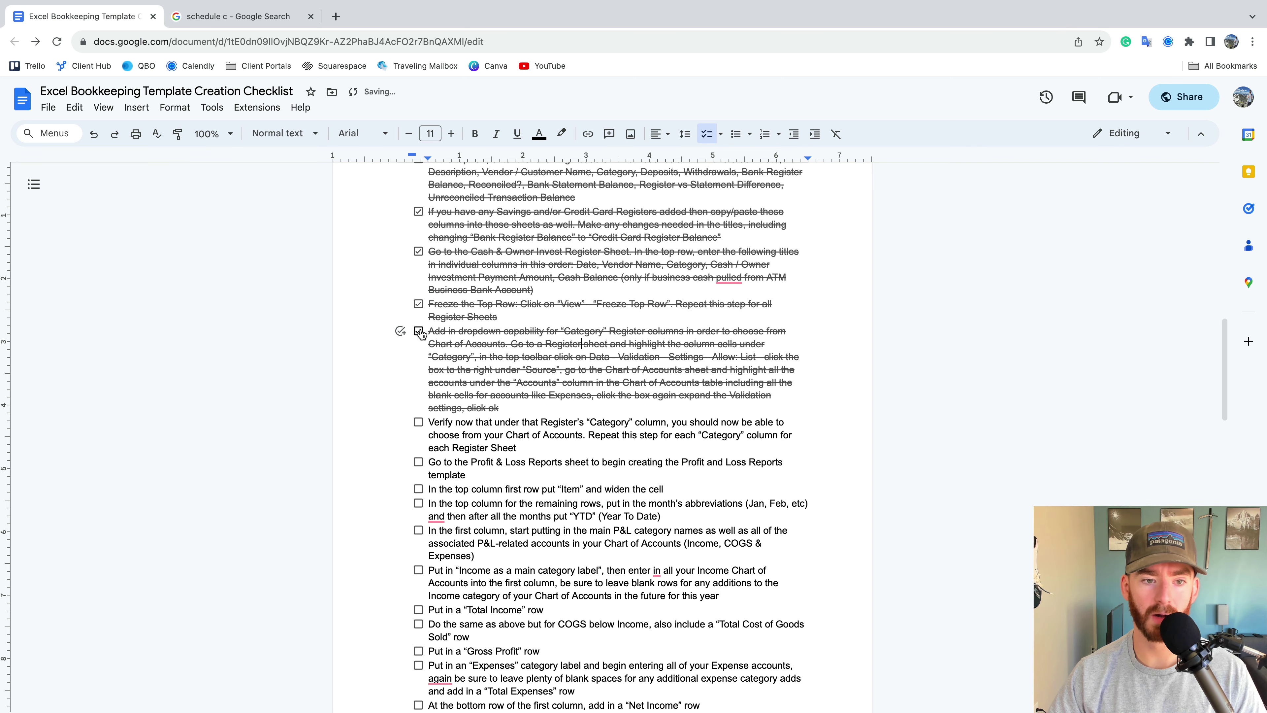
key("ctrl+Left")
View the account choices offered in Category cell D6 of the Cash & Owners Invest Register
scroll(393, 245, "up", 20)
scroll(390, 237, "up", 20)
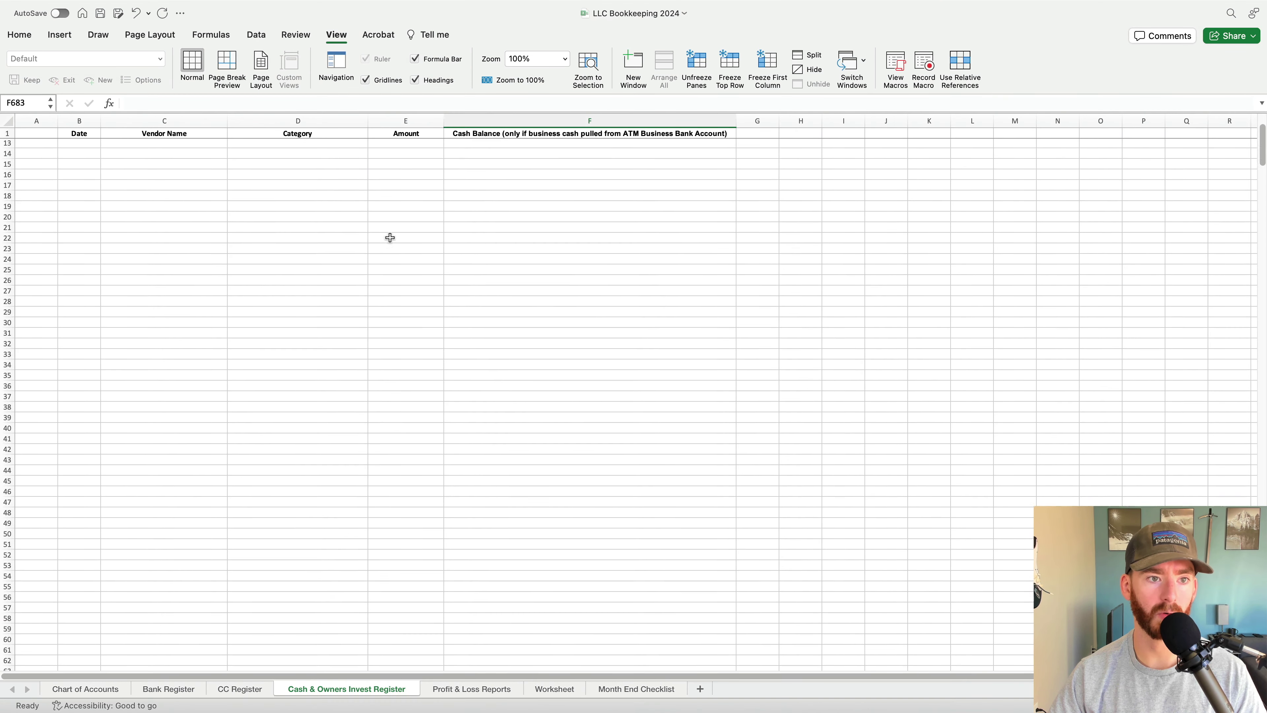
left_click(299, 185)
left_click(373, 188)
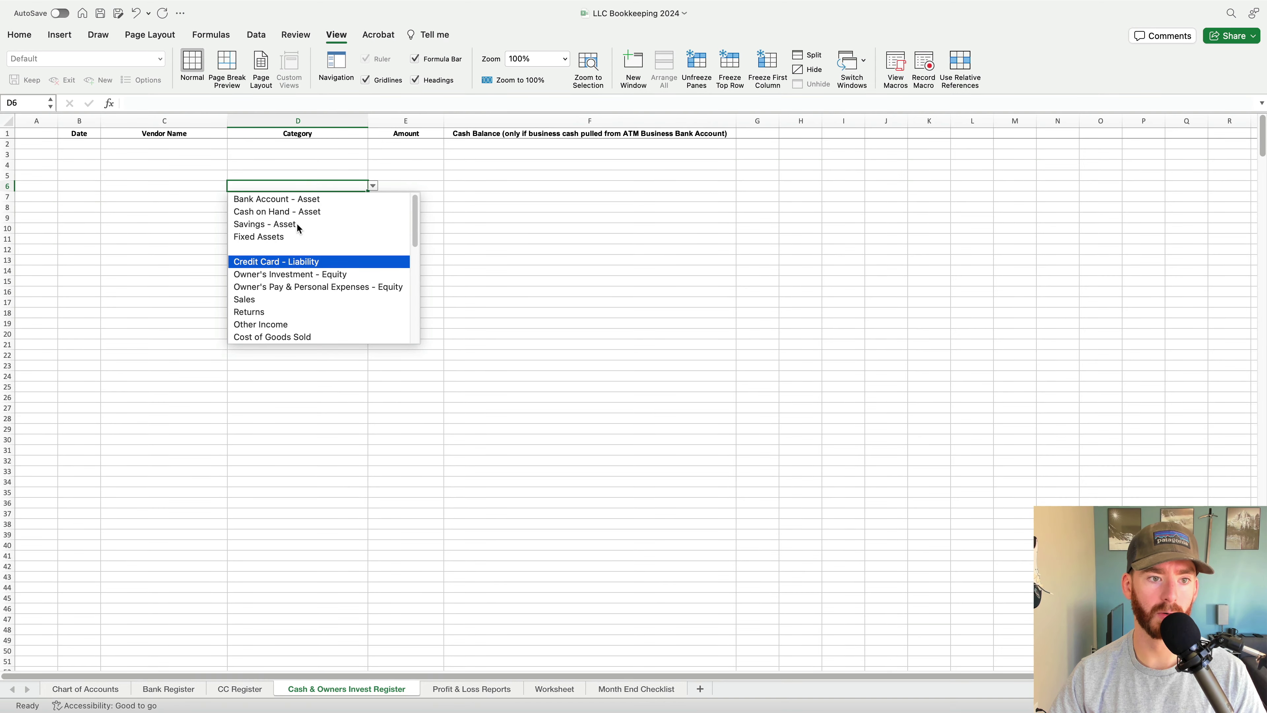
key("Escape")
Switch to the Essentially Intentional Excel Bookkeeping Template workbook and look through the Category choices in E5 of its Credit Card Register
key("ctrl+Right")
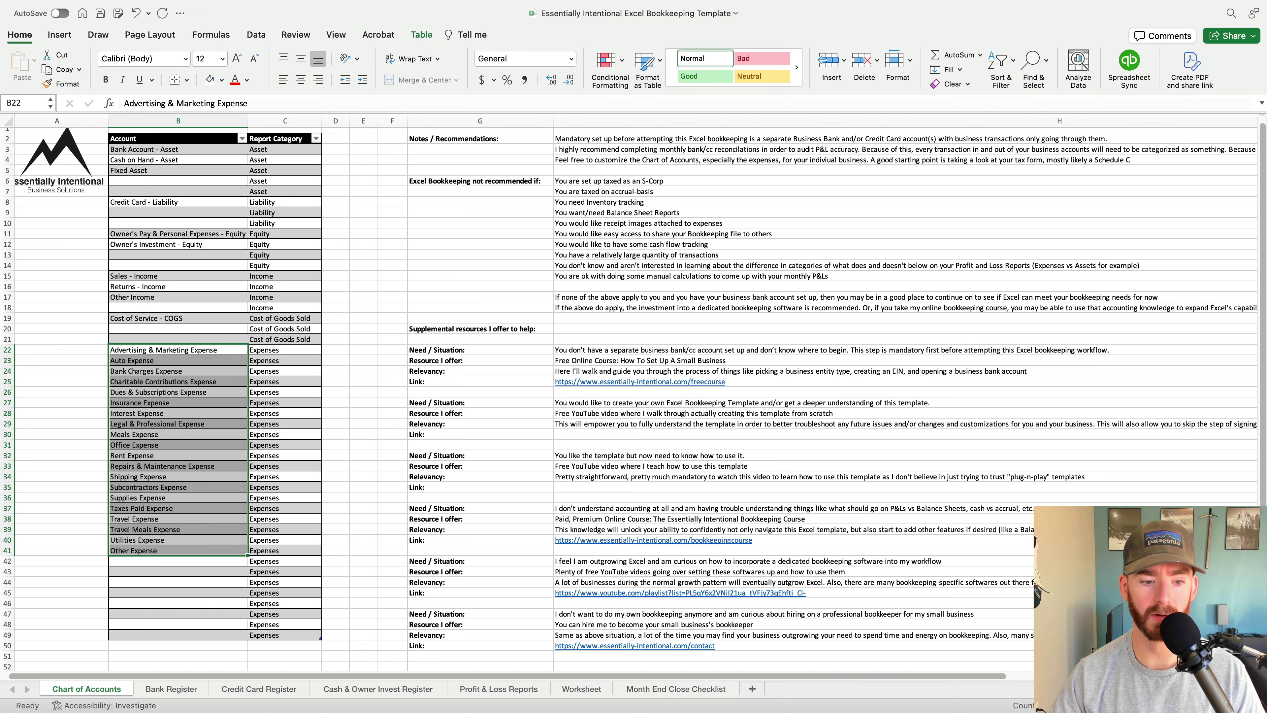
left_click(258, 688)
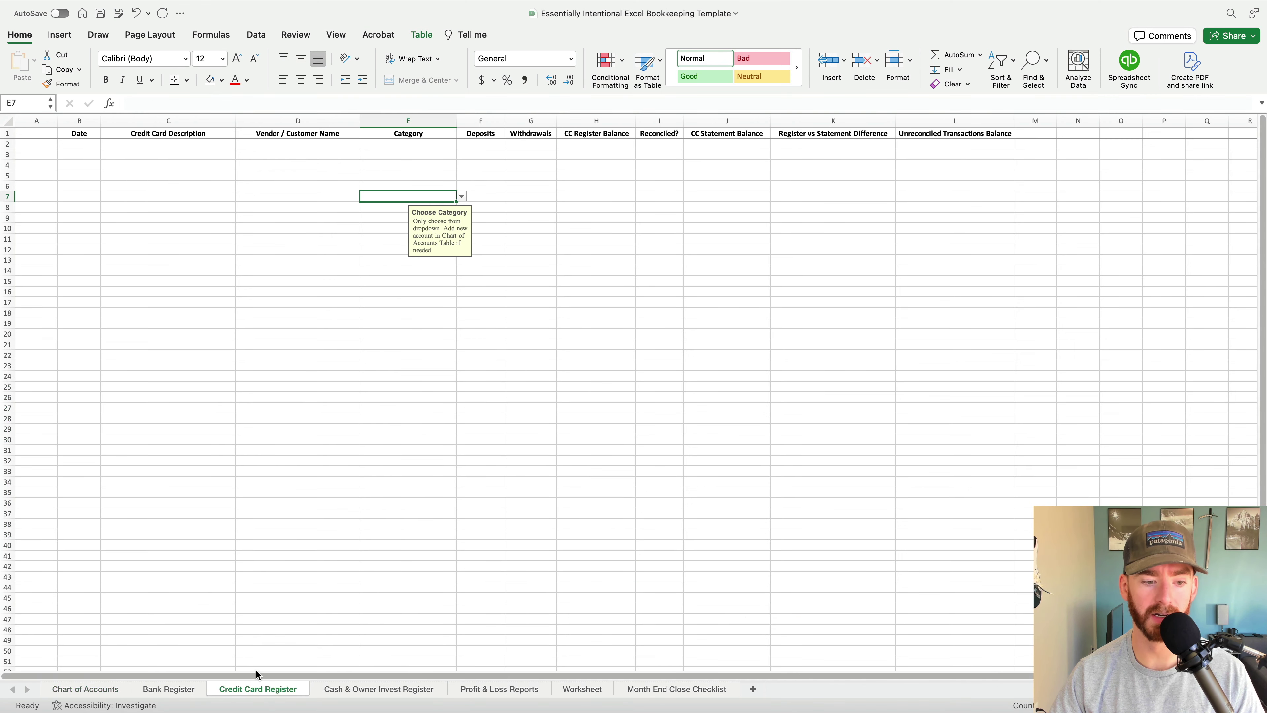
left_click(402, 175)
left_click(461, 175)
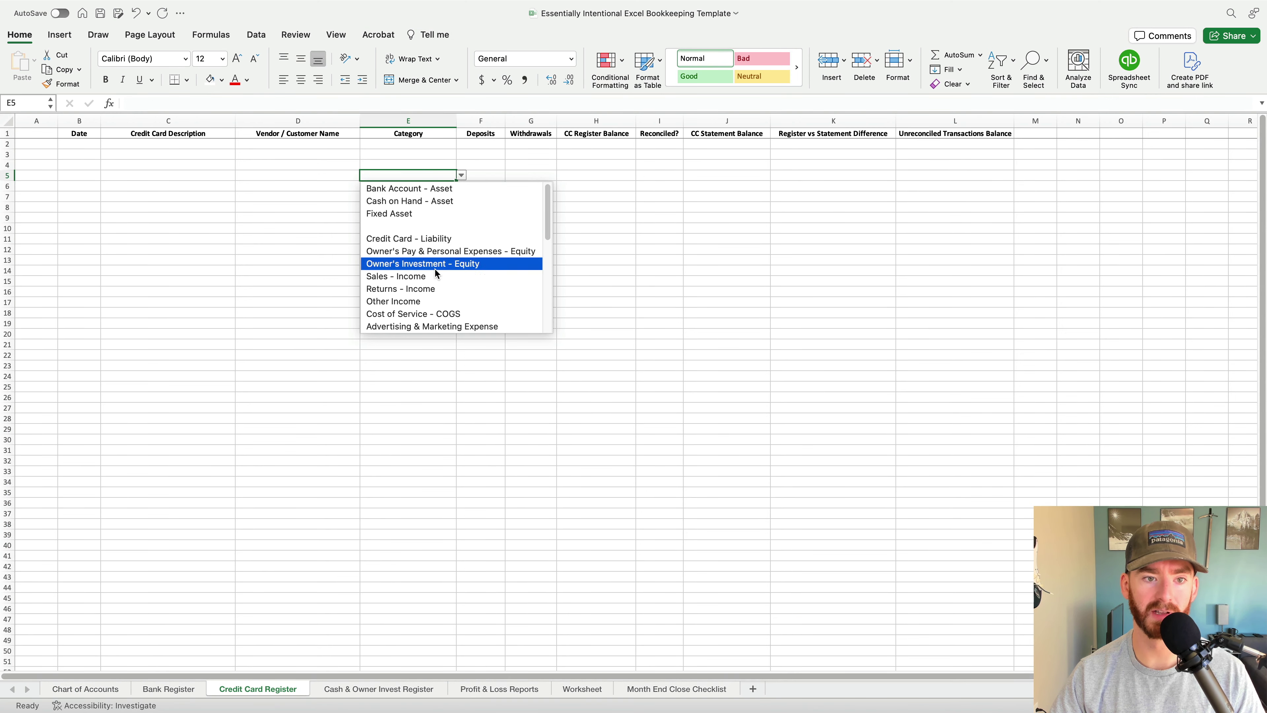
scroll(451, 282, "down", 10)
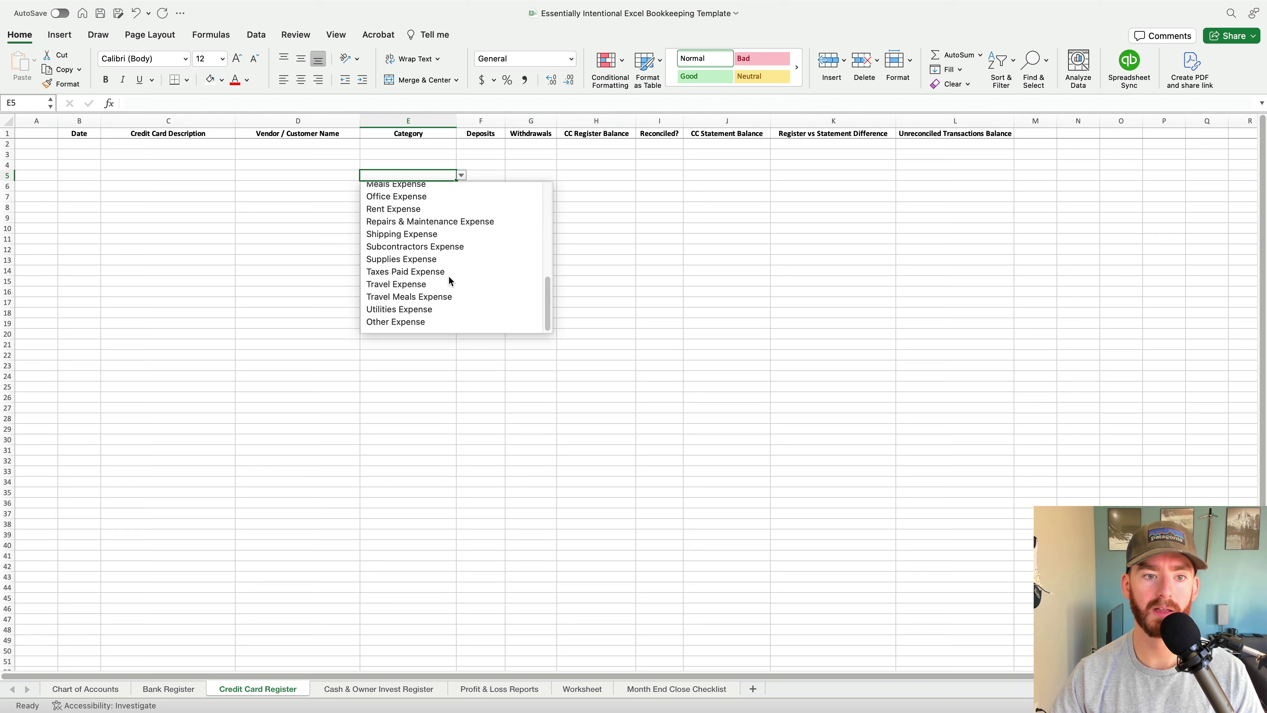
left_click(422, 147)
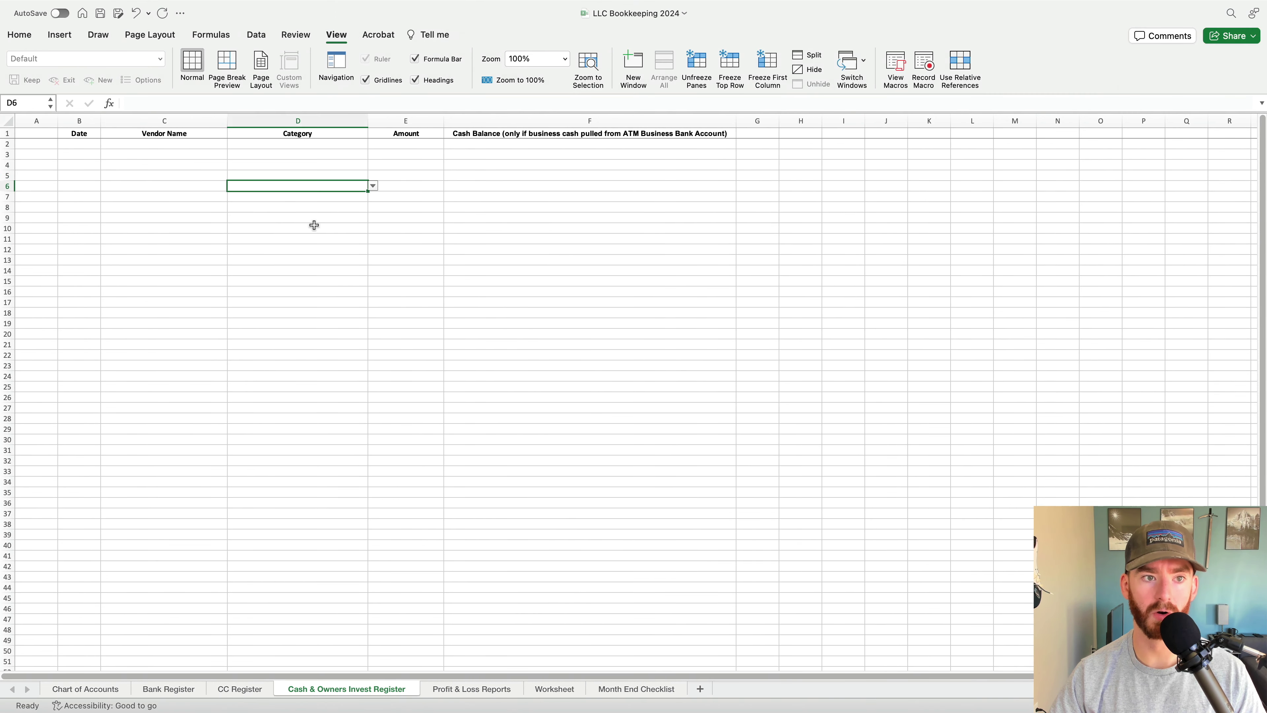
left_click(285, 211)
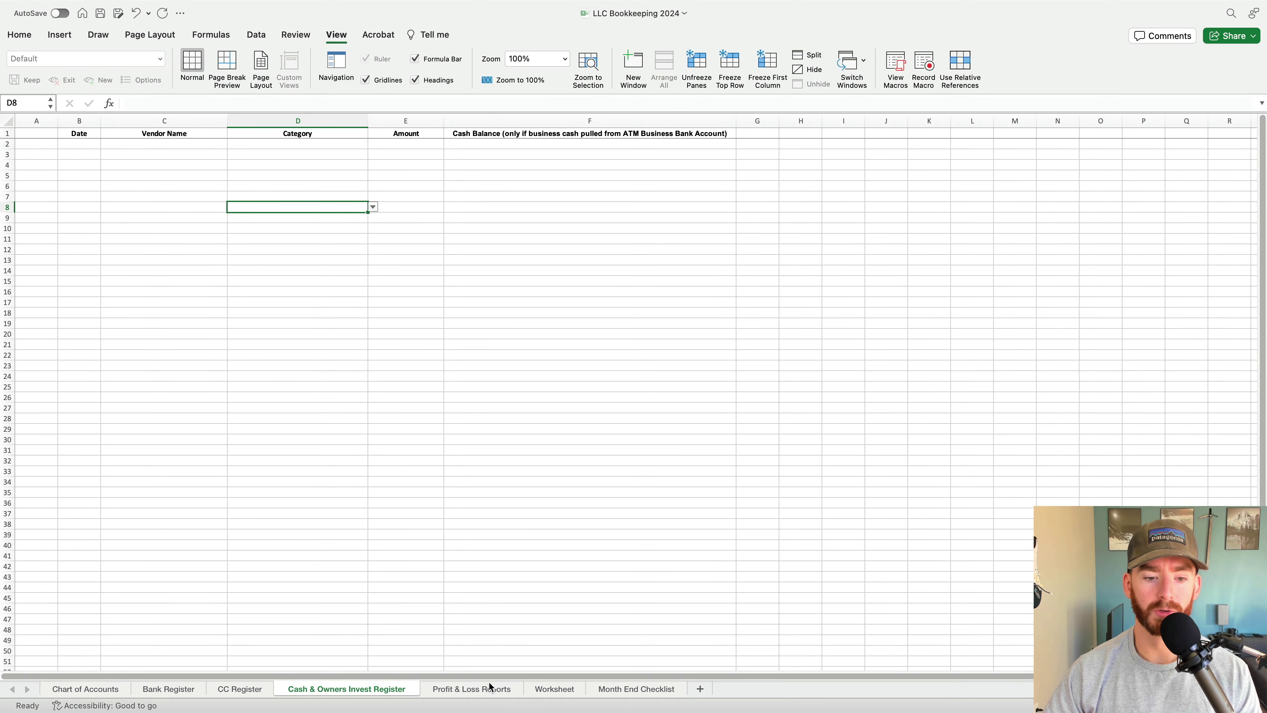
Widen column A on the Profit & Loss Reports sheet and enter the header "Item" in A1
left_click(481, 692)
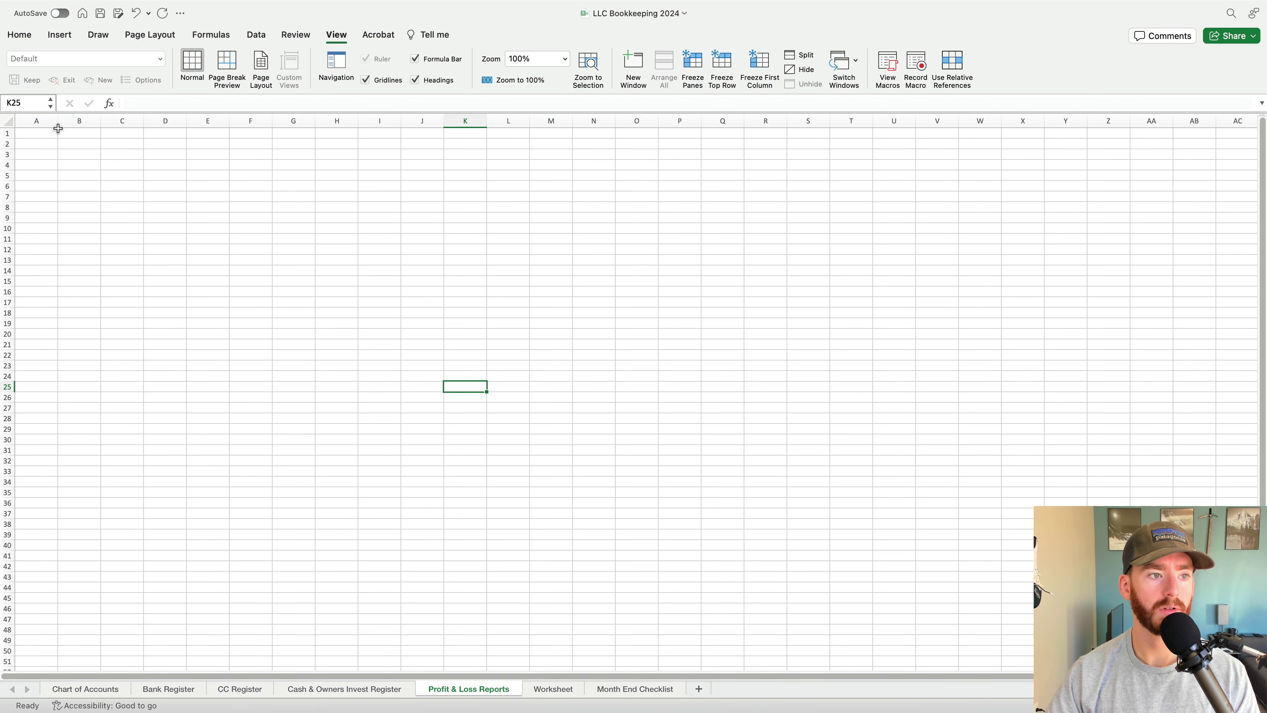
left_click_drag(58, 121, 177, 122)
left_click(156, 145)
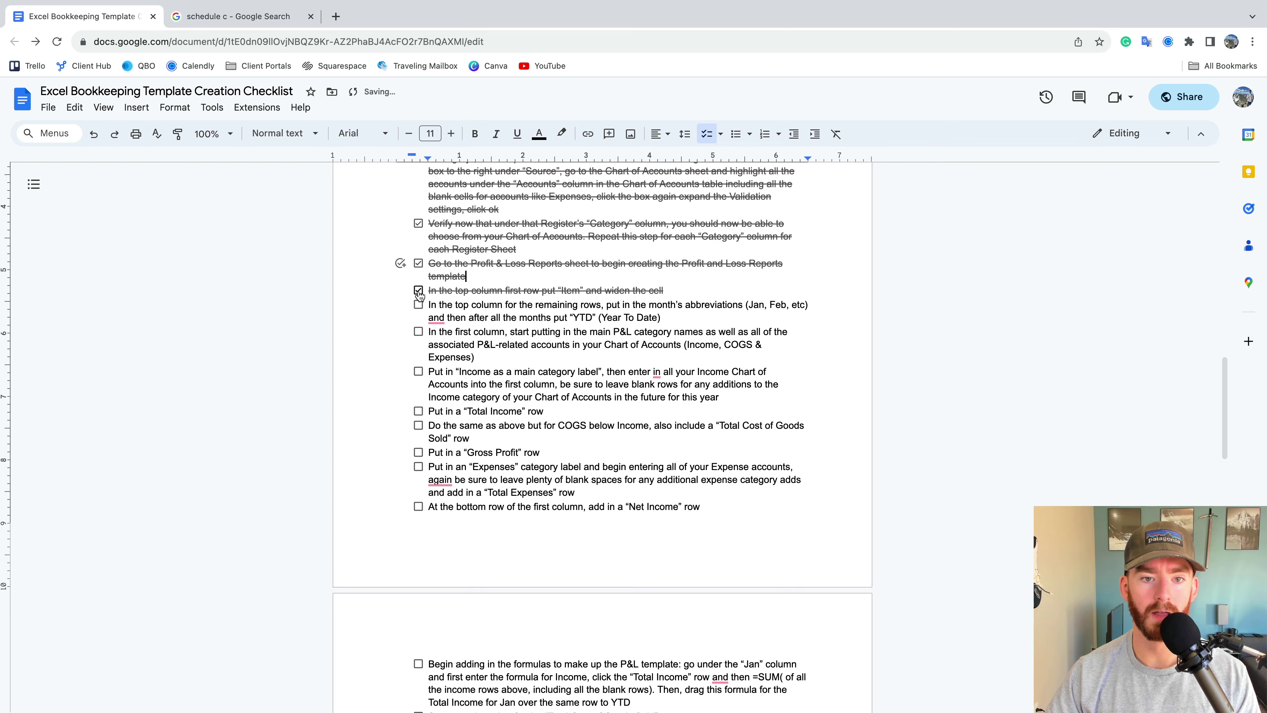
key("ctrl+Left")
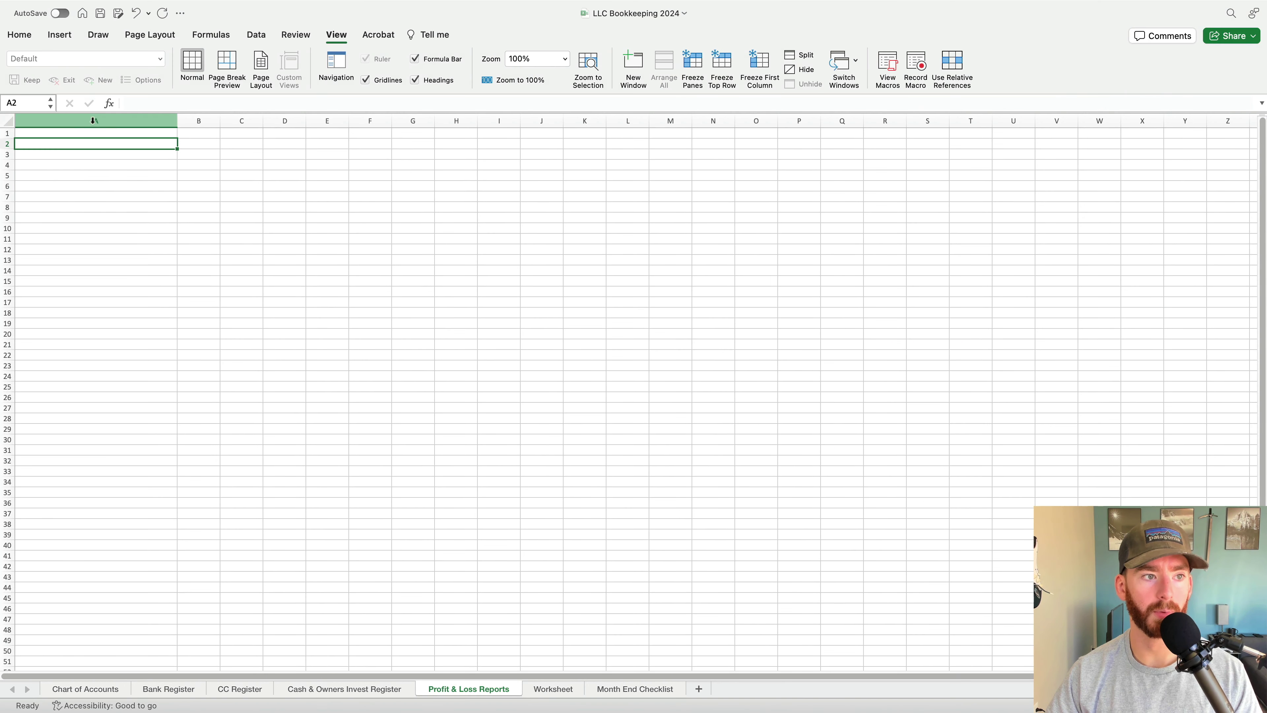
left_click(87, 132)
type("Item")
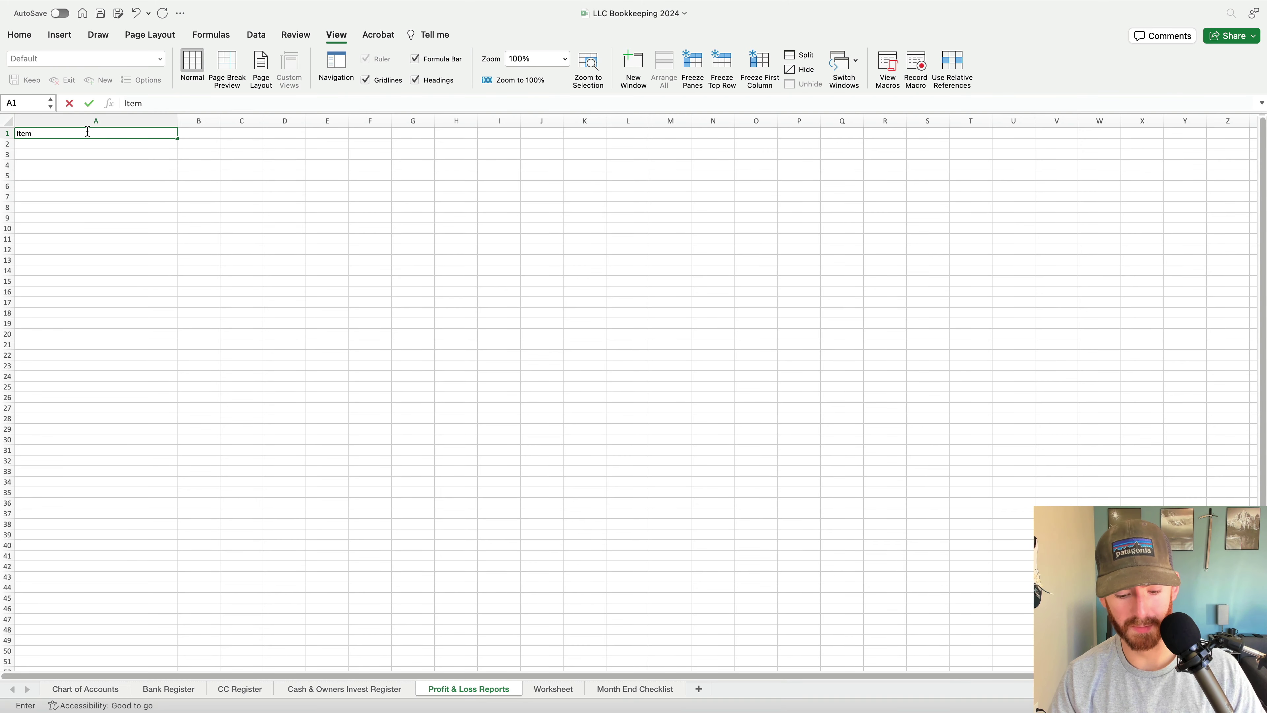
key("Return")
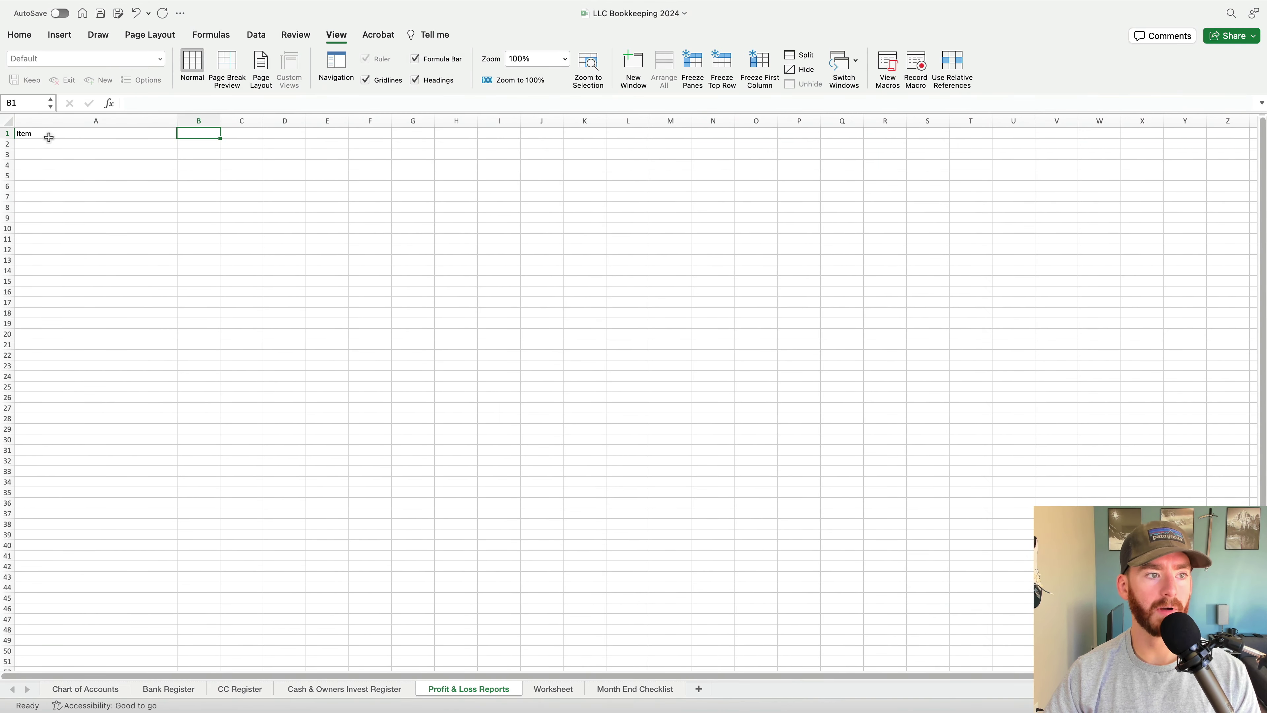
left_click(55, 134)
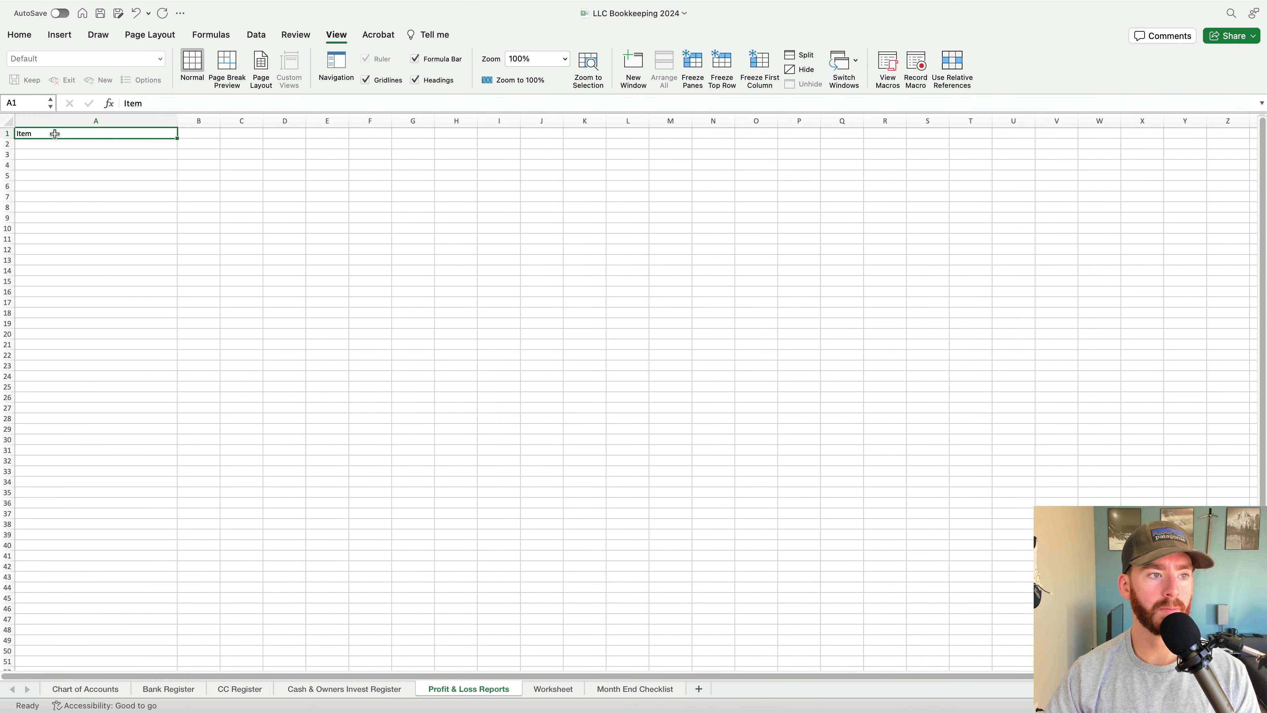
Enter the month abbreviations Jan through Dec in B1:M1 and the header "YTD" in N1
left_click(208, 132)
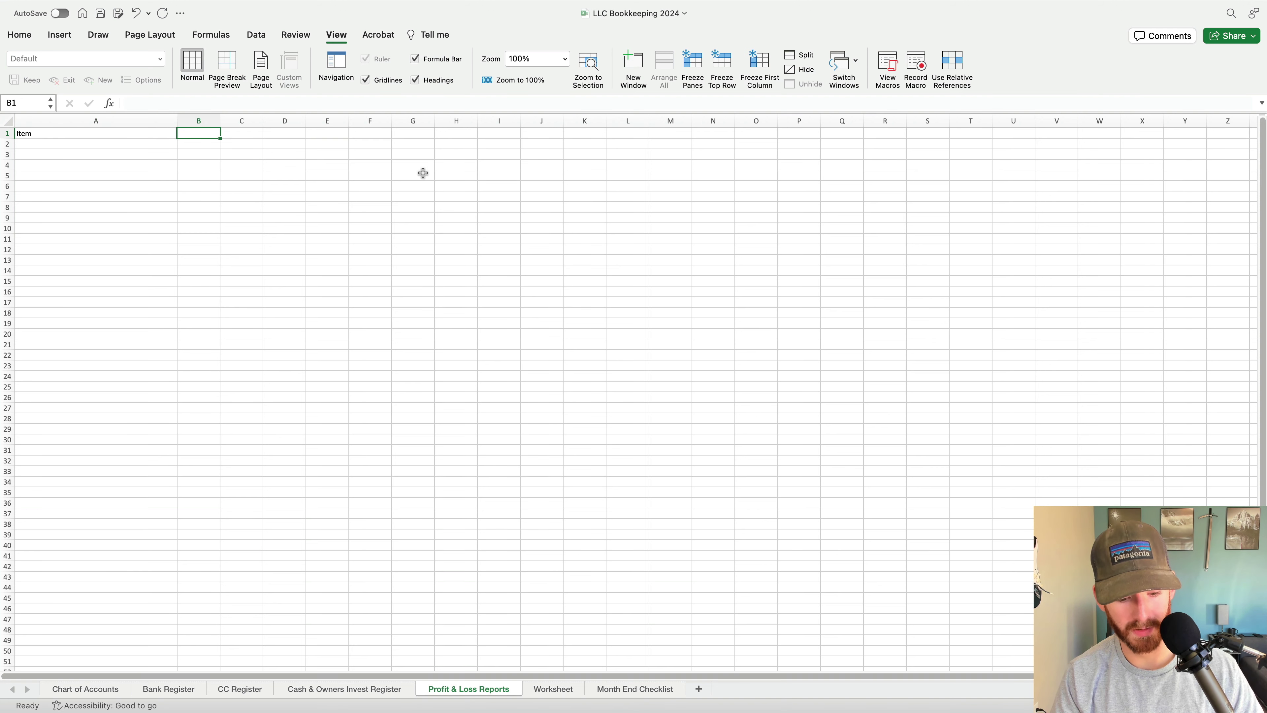
type("Jan")
key("Tab")
type("Feb")
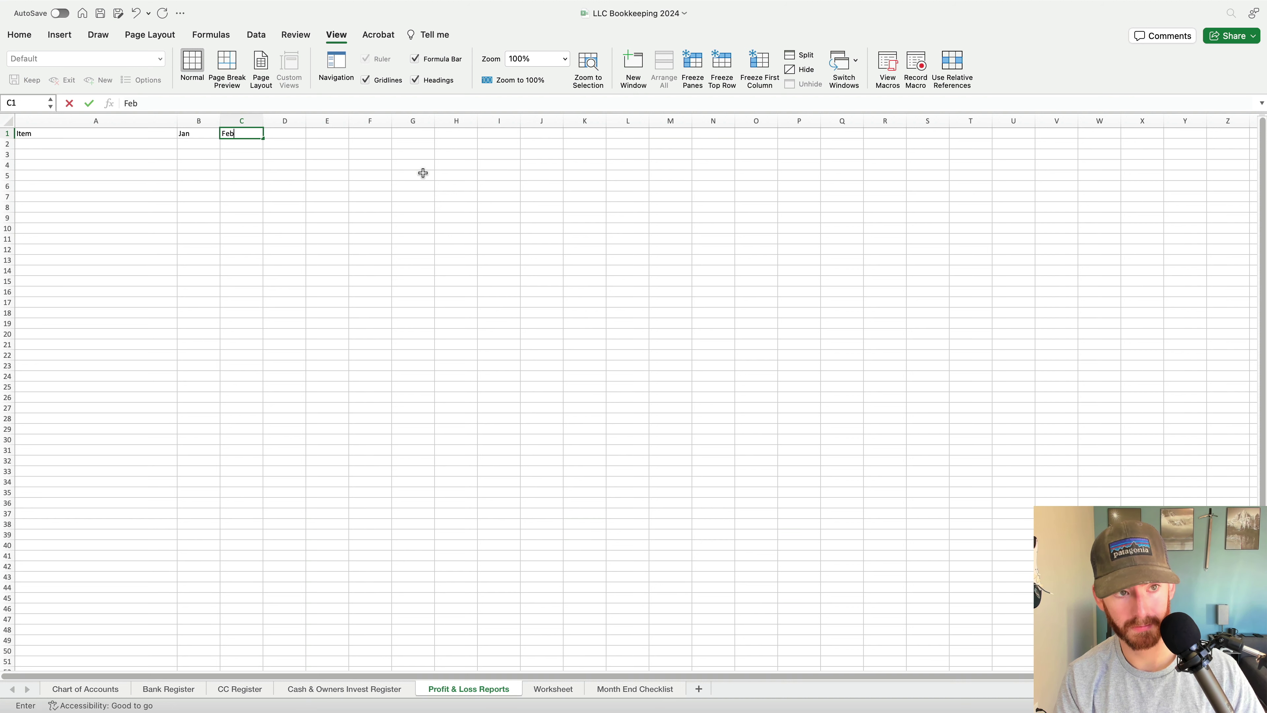
key("Tab")
type("Mar")
key("Tab")
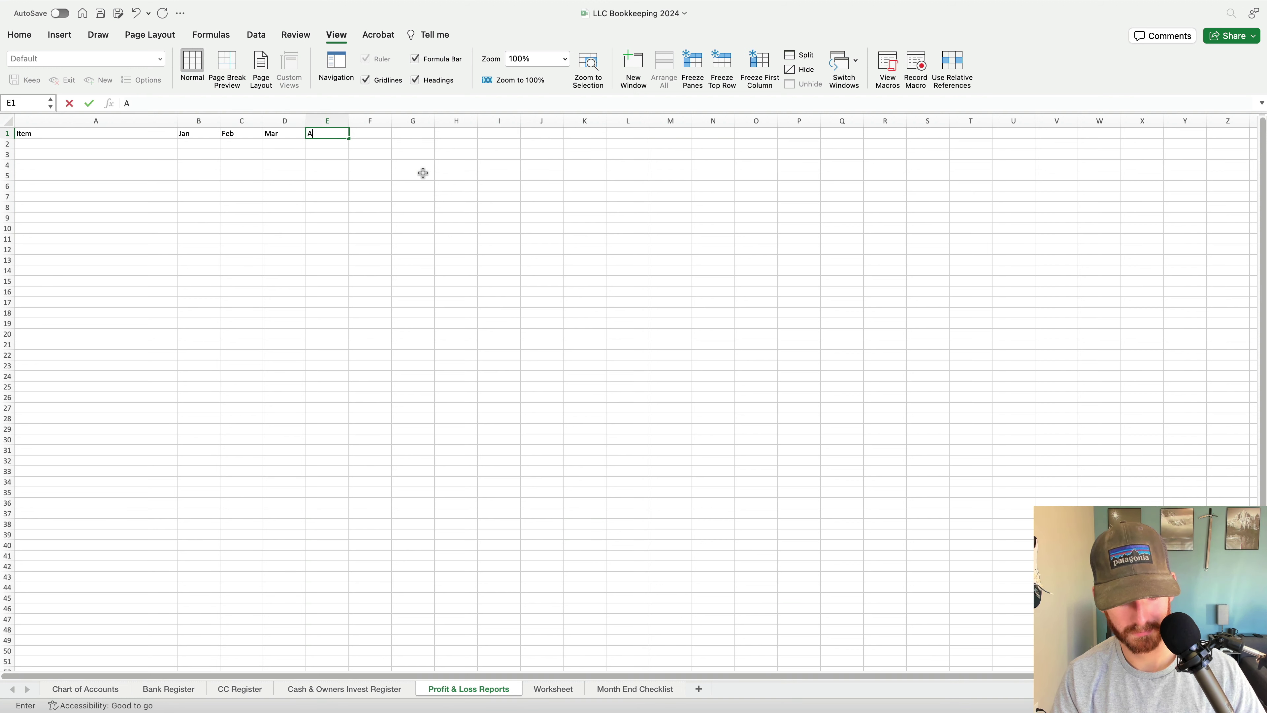
type("Apr")
key("Tab")
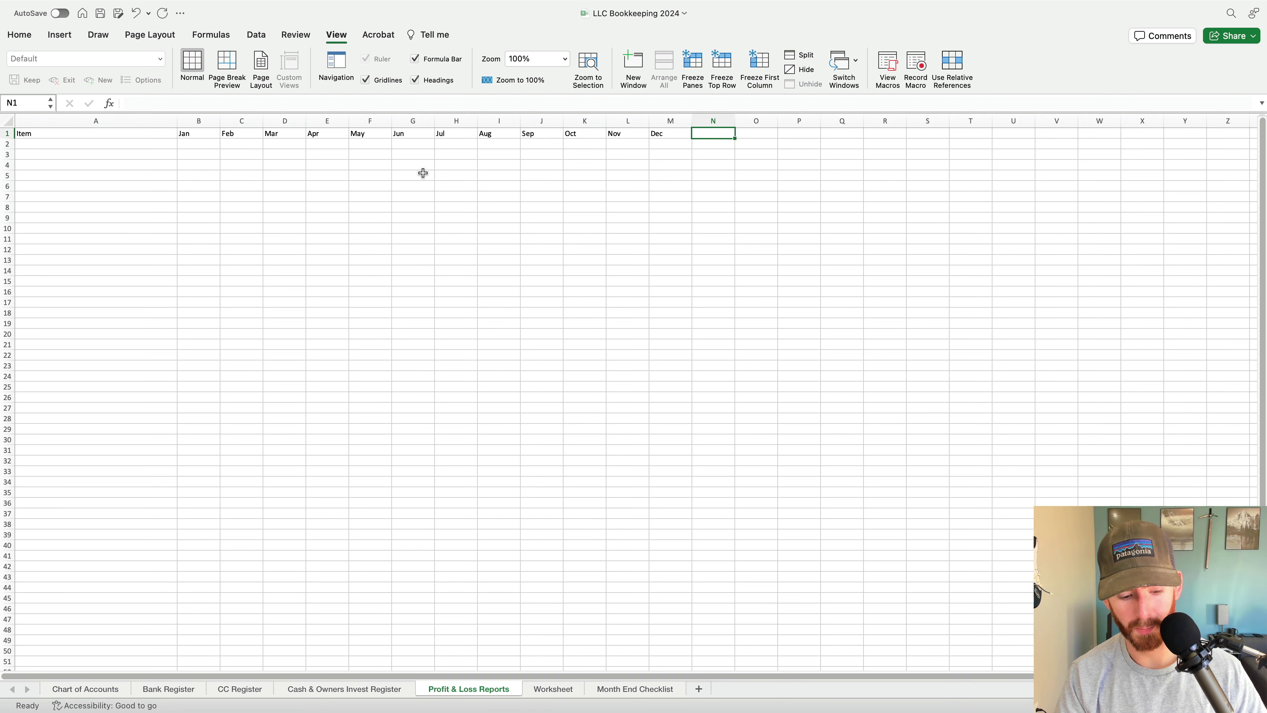
type("YTD")
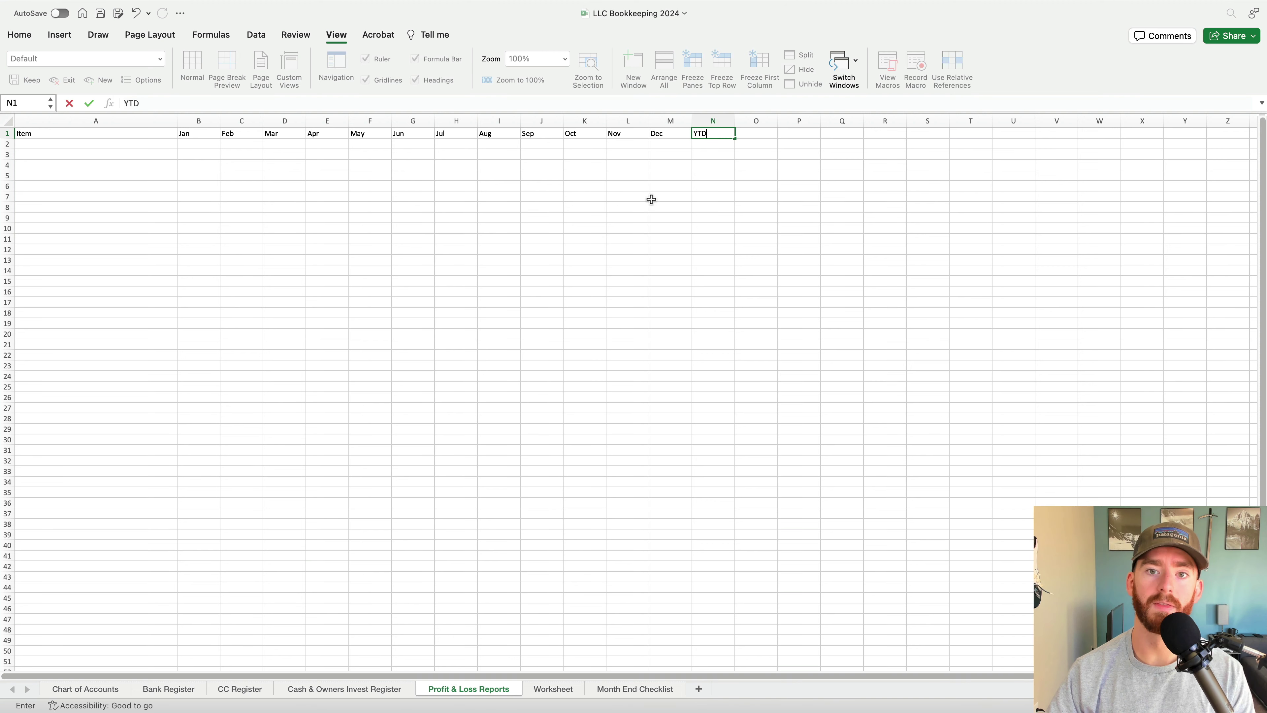
left_click(651, 200)
left_click(721, 133)
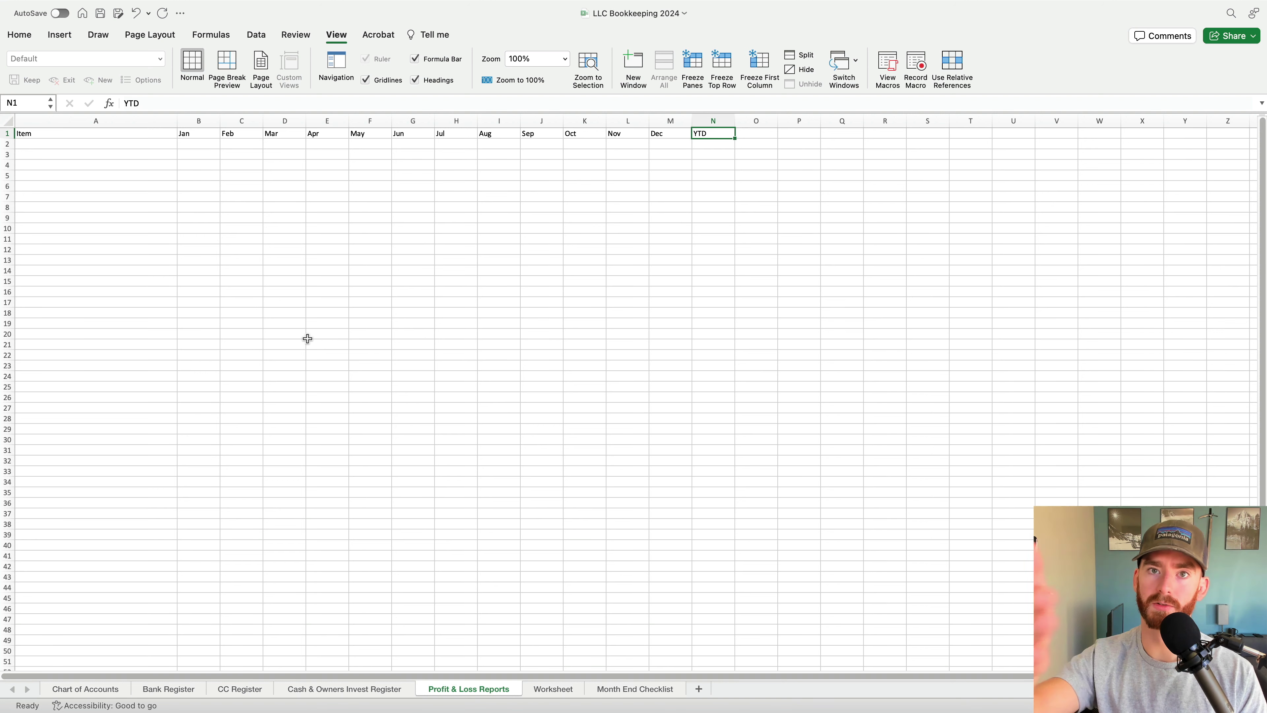
Examine which accounts on the Chart of Accounts sheet fall under the Income, Cost of Goods Sold and Expenses report categories
left_click(80, 142)
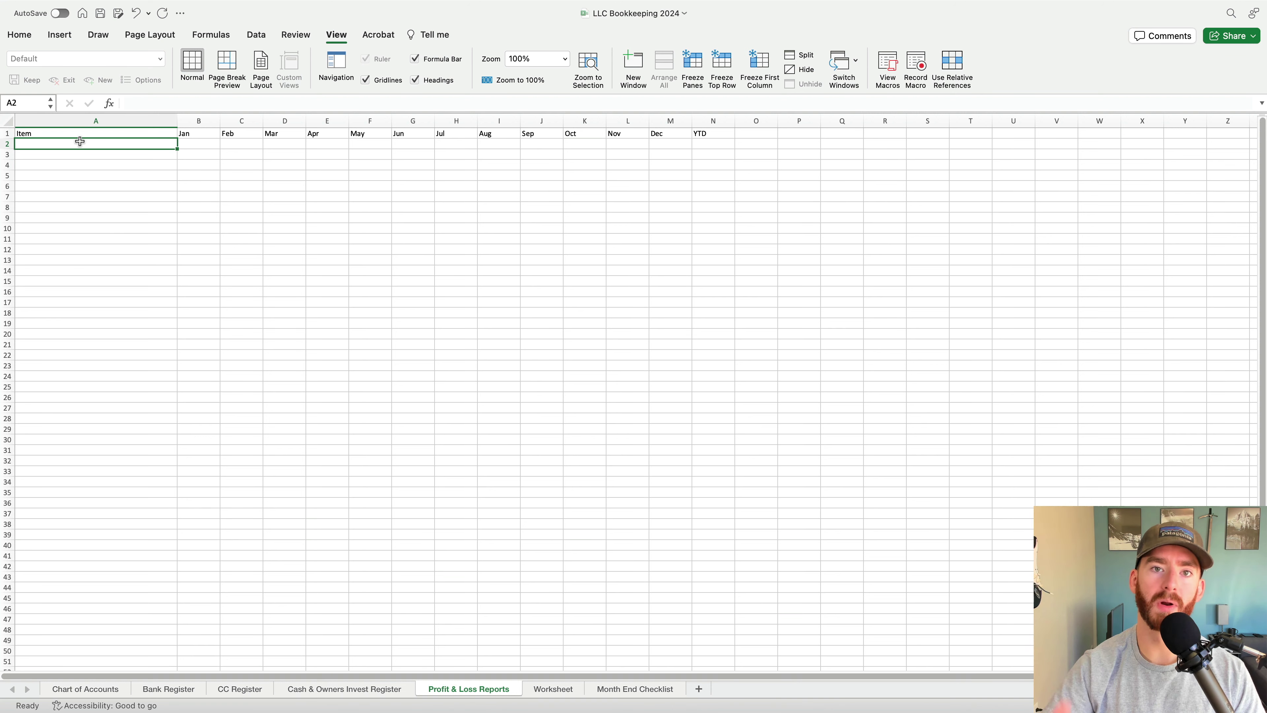
left_click(89, 695)
scroll(178, 374, "up", 10)
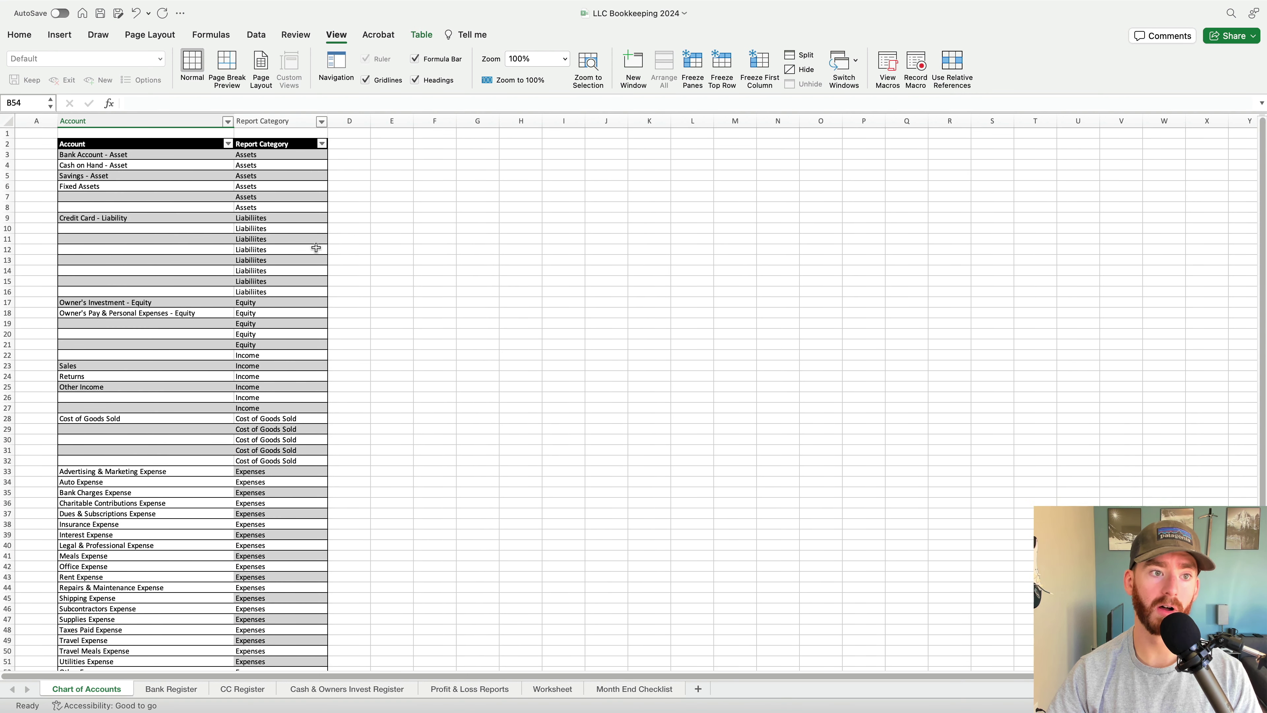
scroll(257, 157, "down", 1)
left_click(263, 139)
scroll(267, 313, "down", 3)
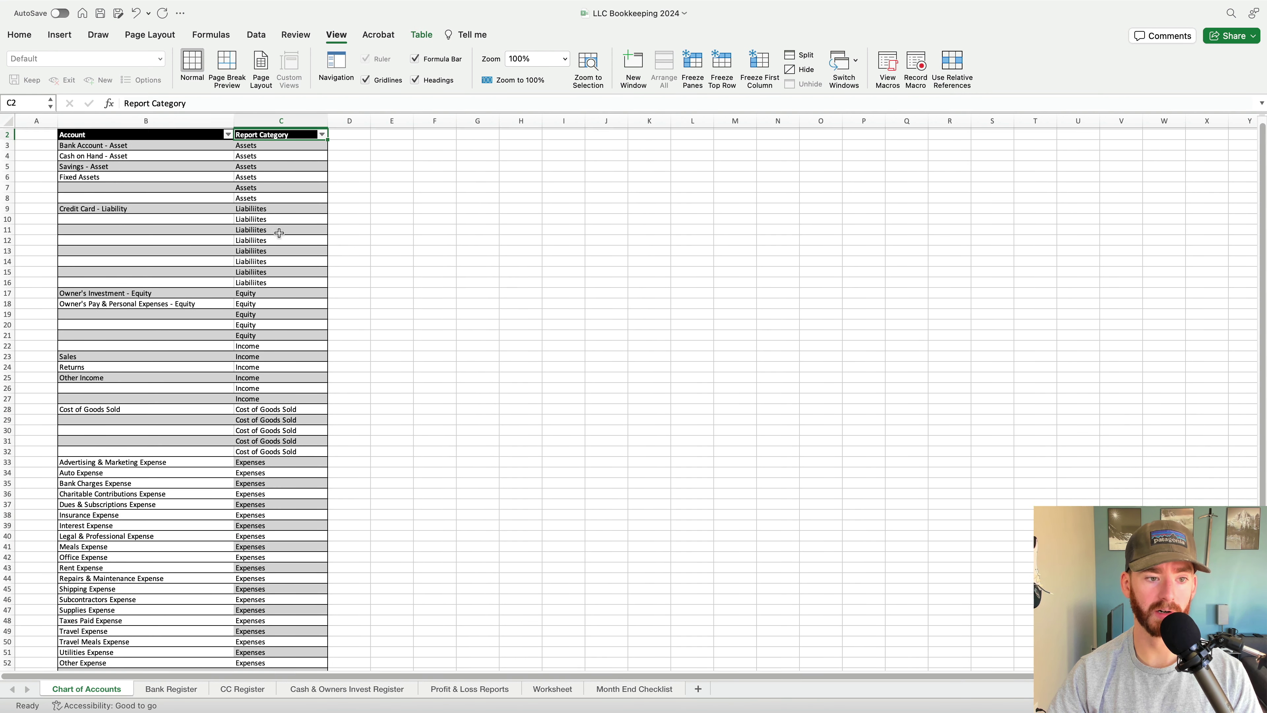
left_click(267, 311)
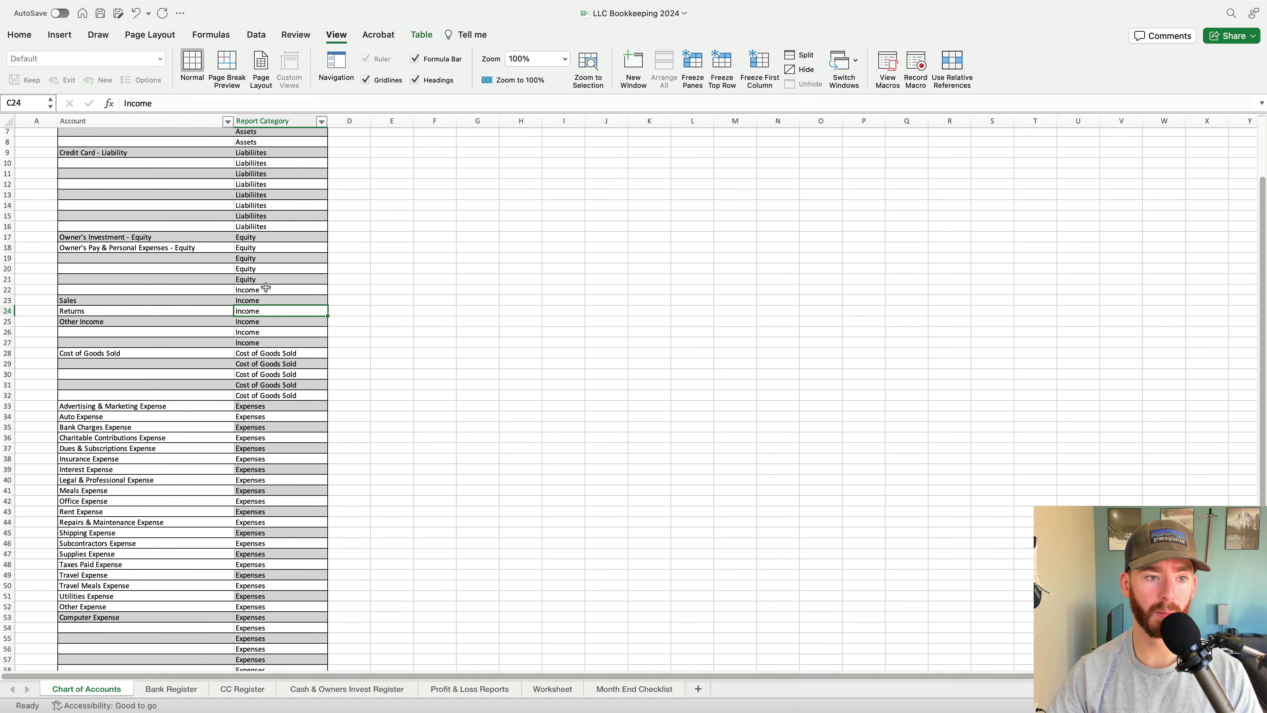
left_click(259, 374)
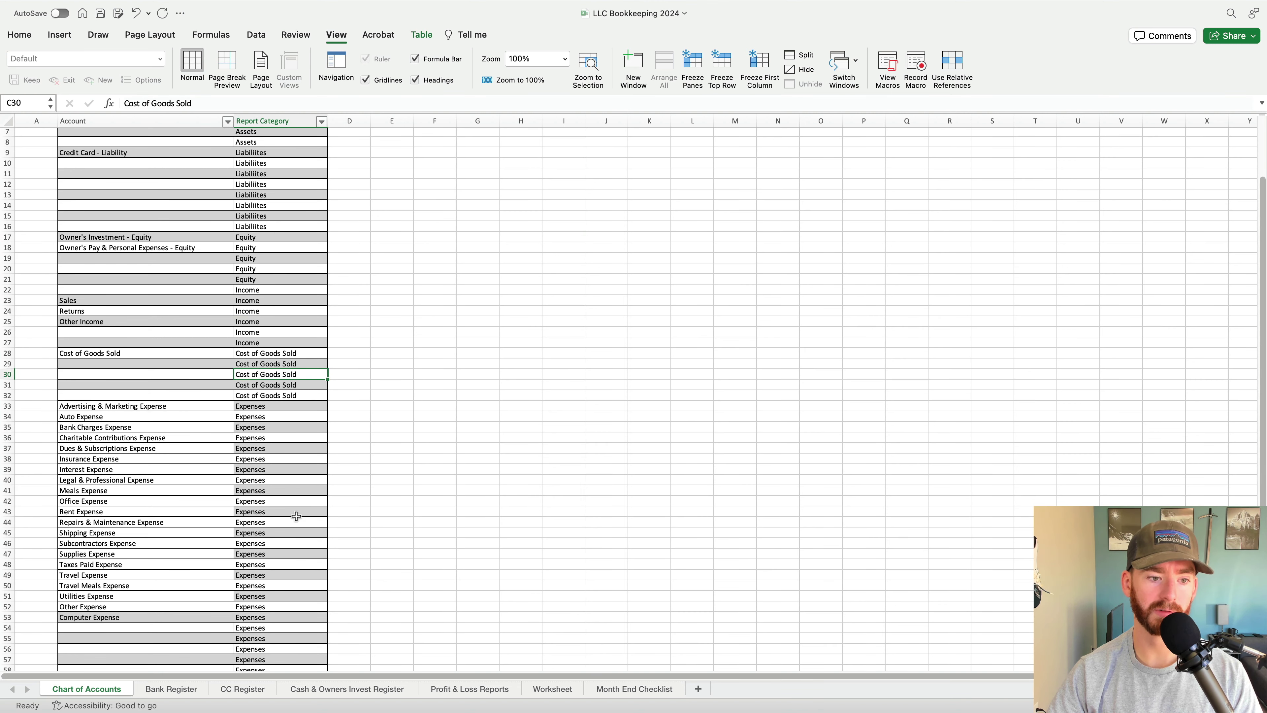
left_click_drag(297, 516, 294, 516)
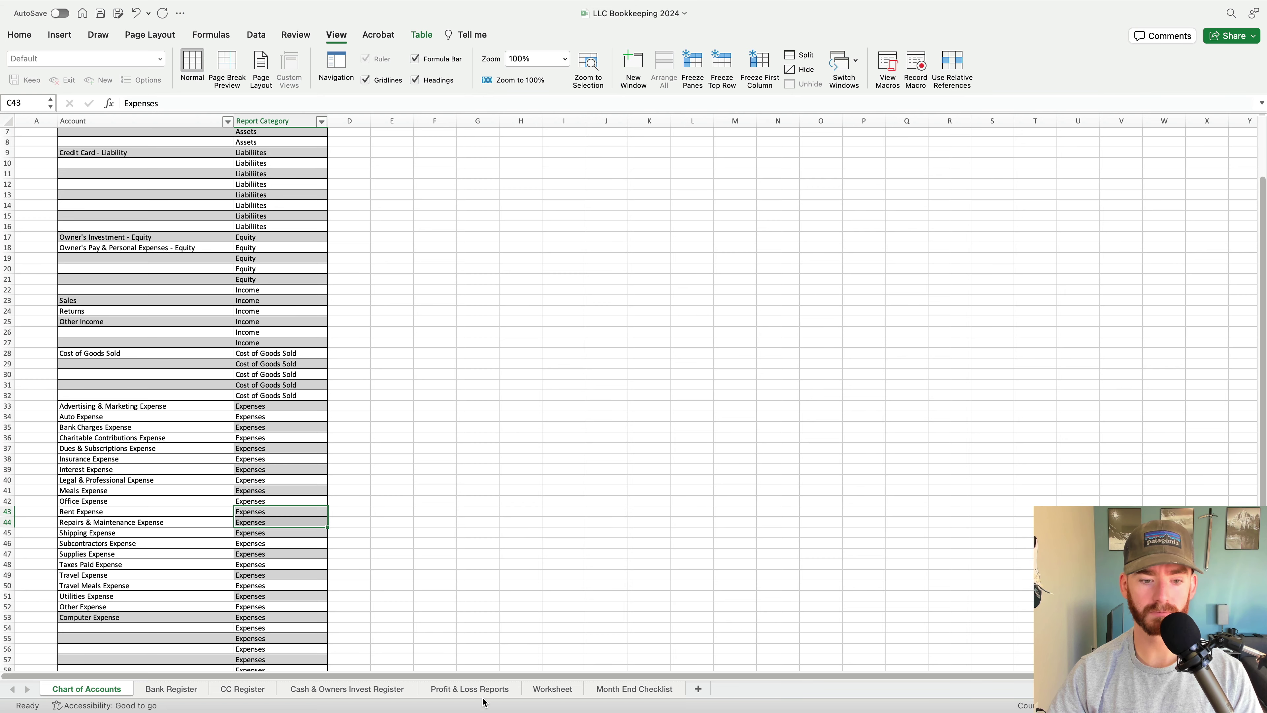
left_click(469, 689)
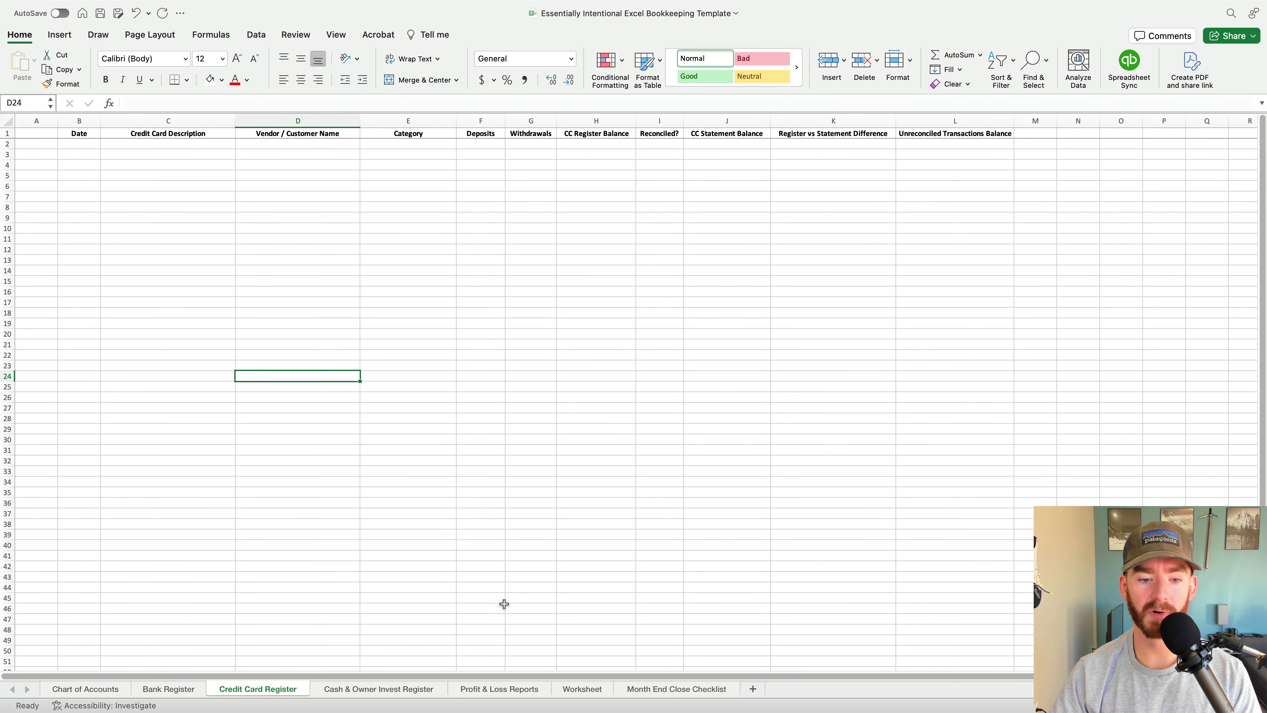
Consult the template's Profit & Loss Reports sheet, and enter the section heading "Income" in A2 of the LLC Bookkeeping 2024 workbook's matching sheet
left_click(513, 689)
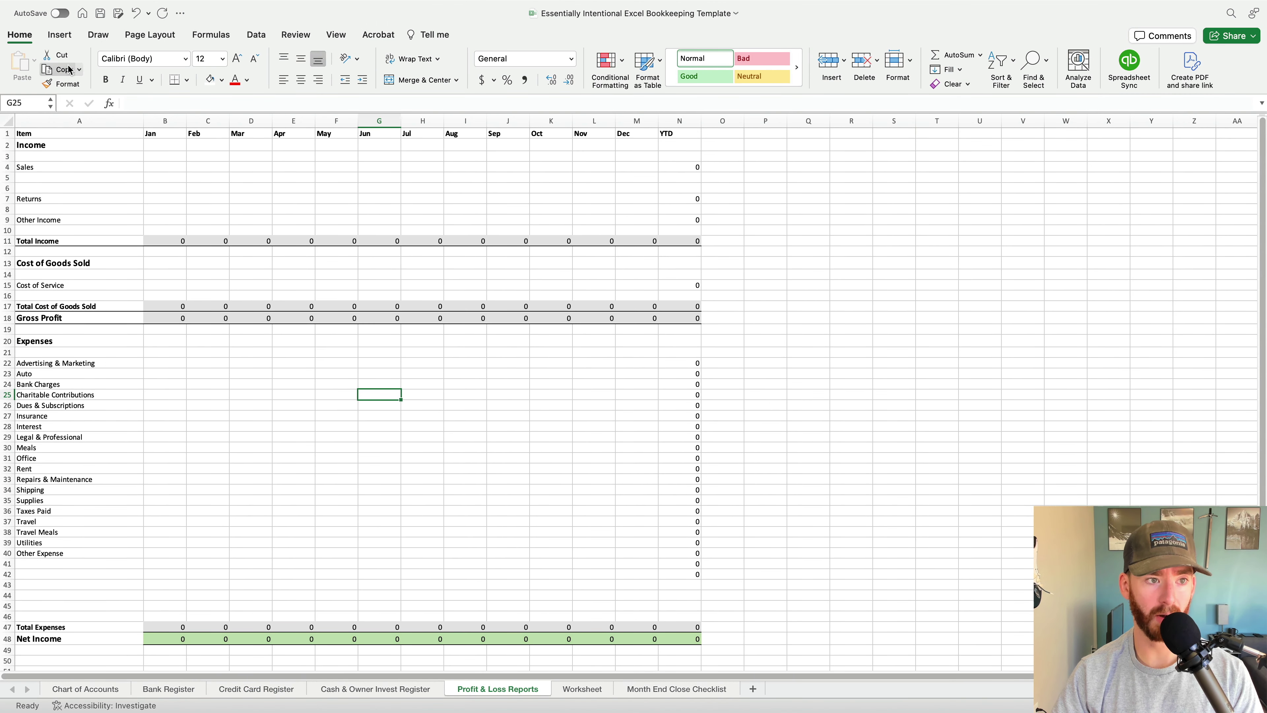
left_click(79, 144)
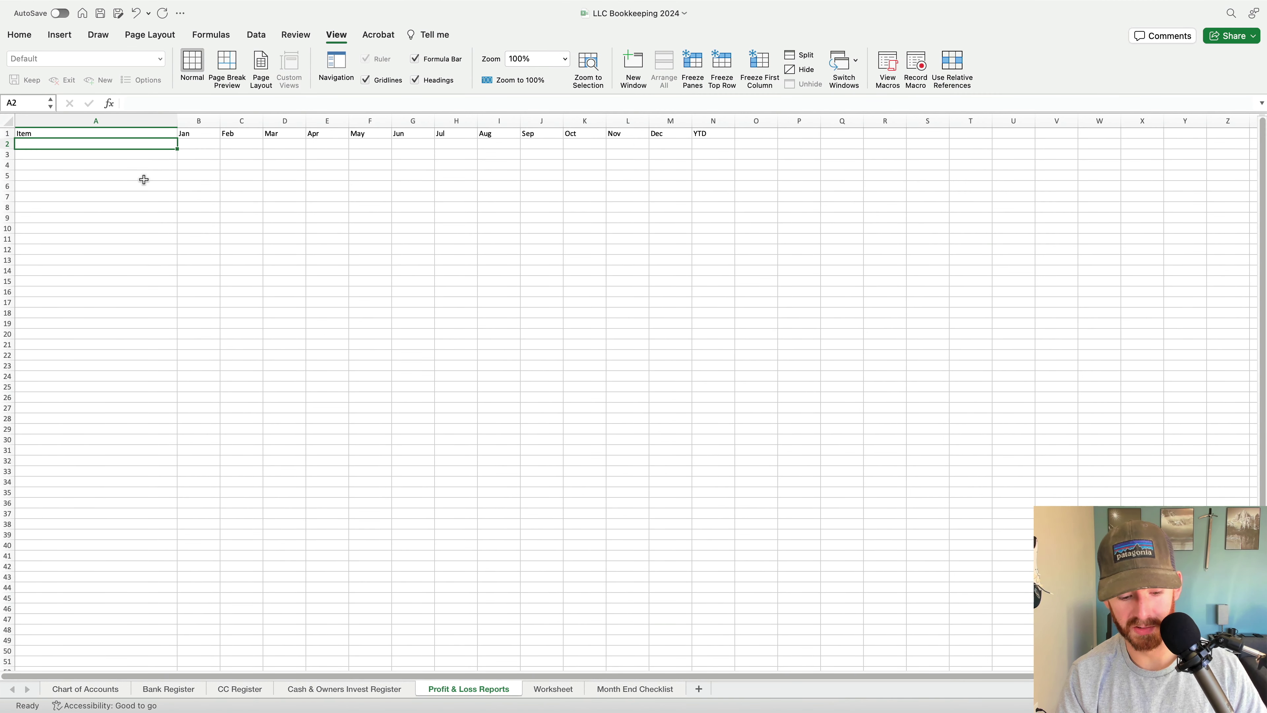
type("Income")
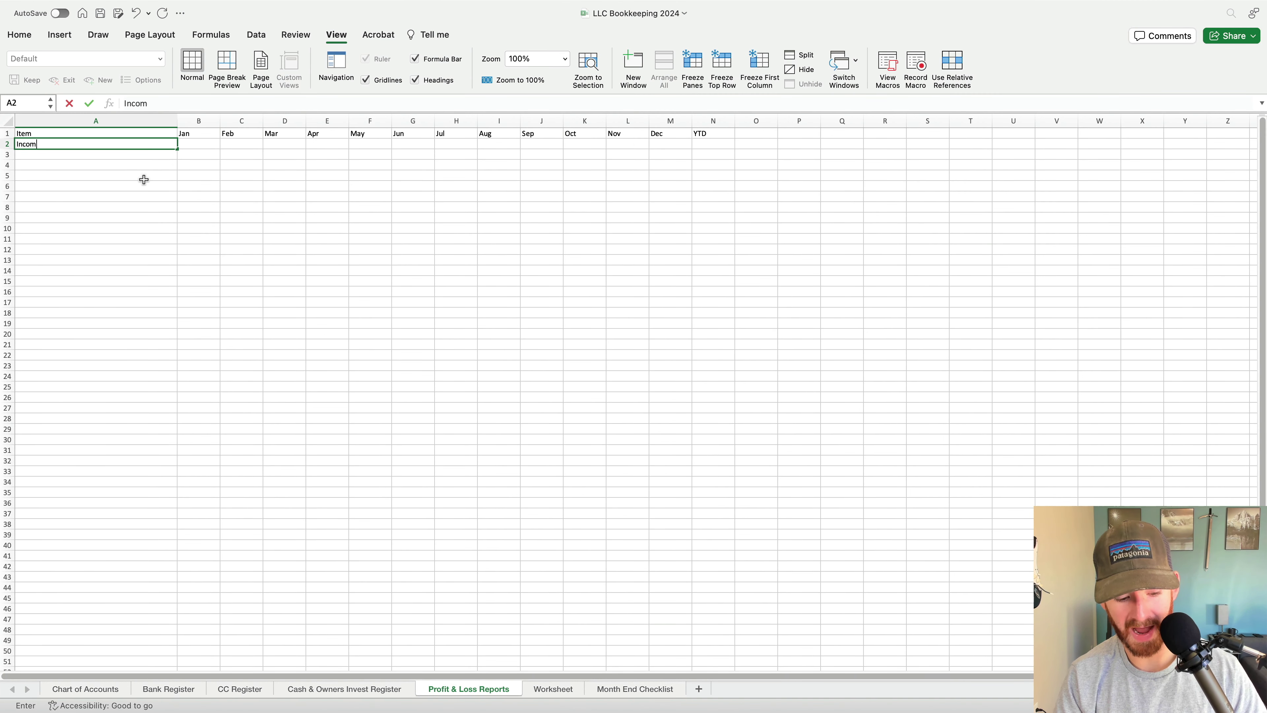
key("Return")
key("Return")
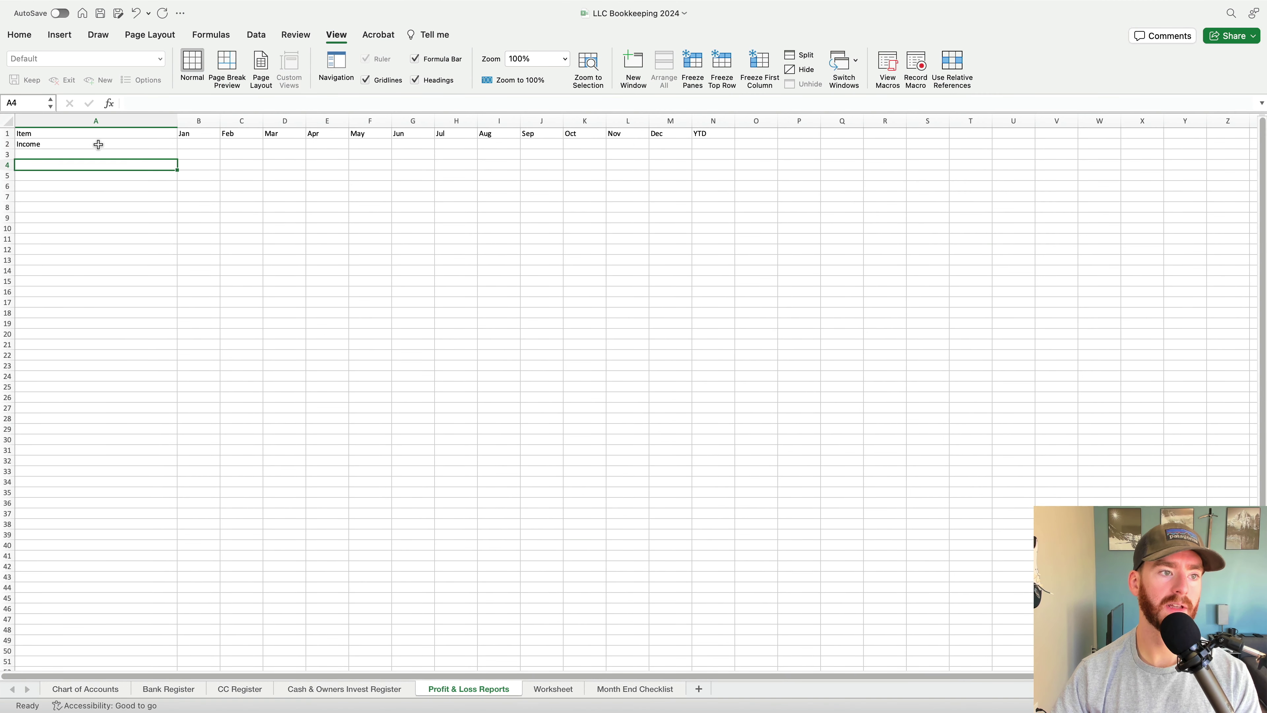
left_click(99, 144)
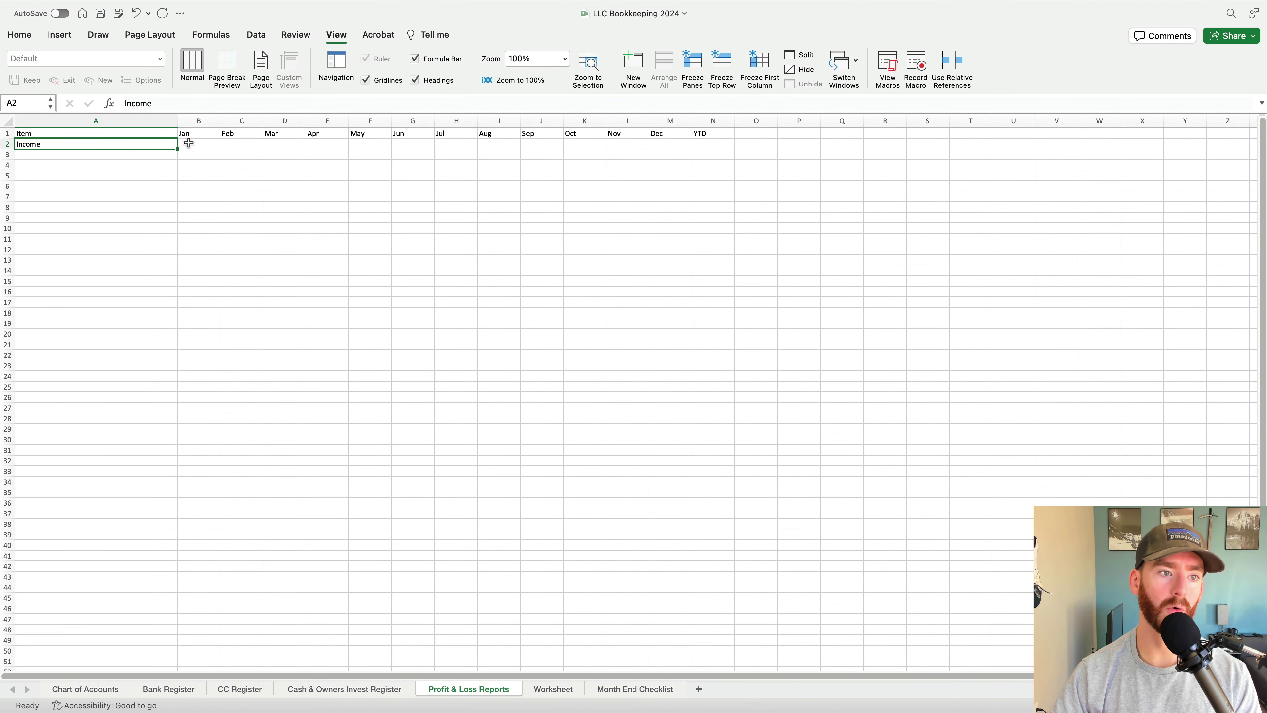
Enter the income line "Sales" in A4 of the Profit & Loss Reports sheet
left_click(102, 159)
left_click(99, 165)
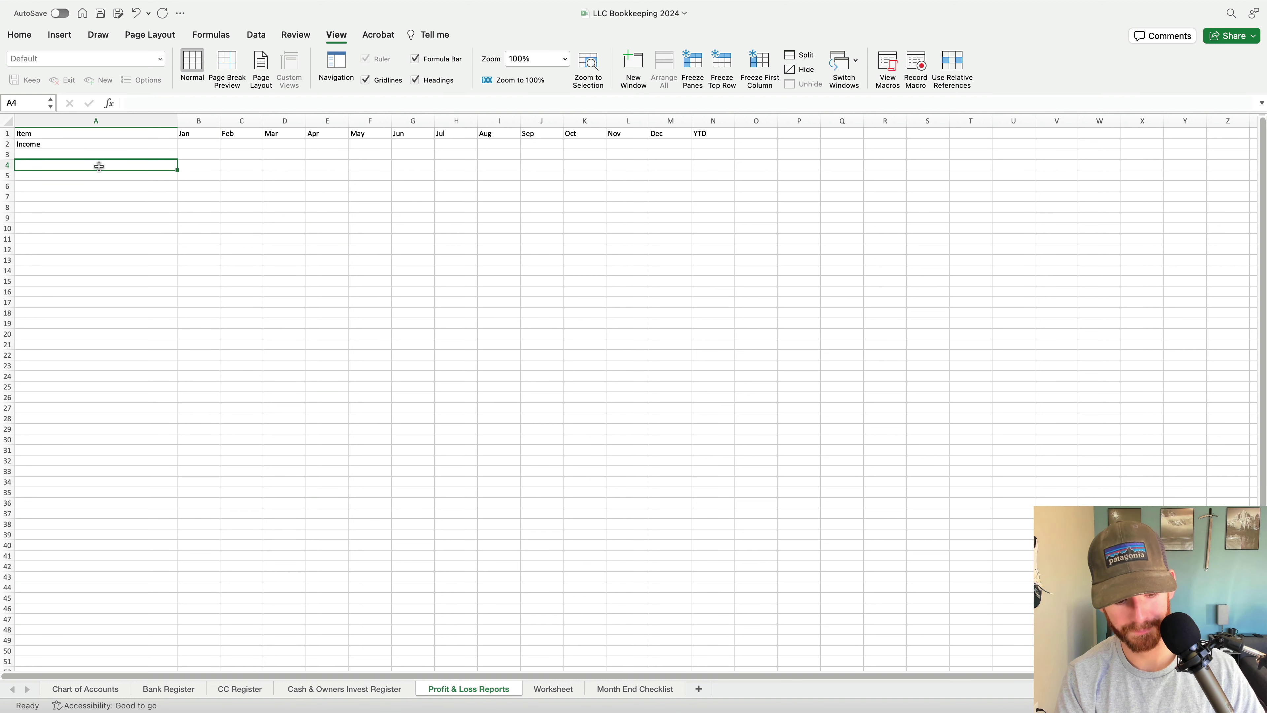
type("Sales")
key("Return")
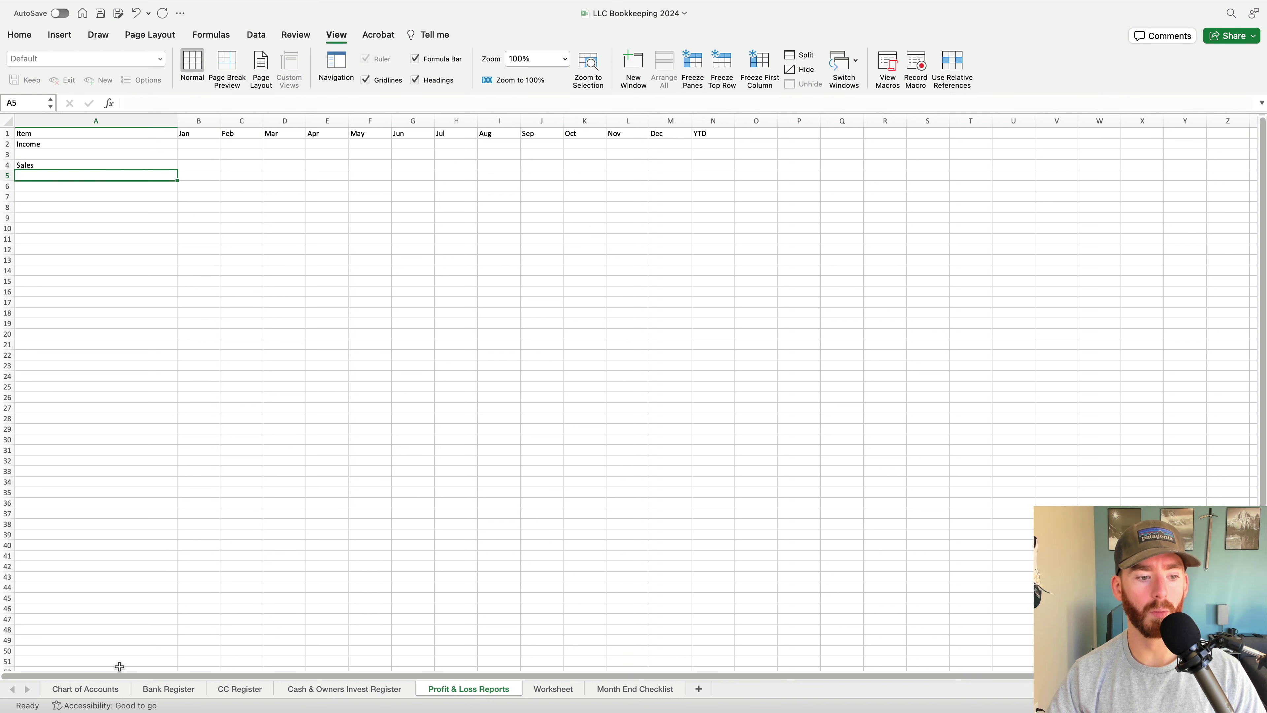
Check which accounts on the Chart of Accounts sheet belong to the Income report category
left_click(104, 689)
scroll(131, 283, "up", 3)
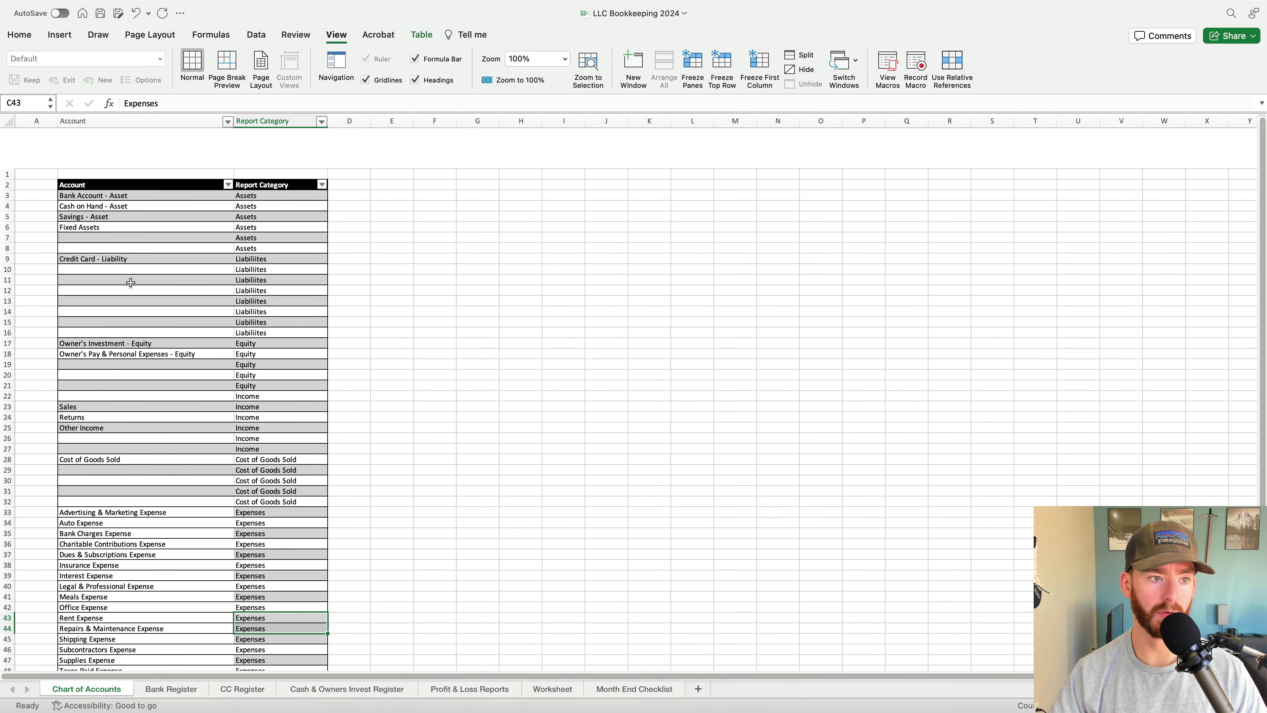
scroll(176, 300, "down", 3)
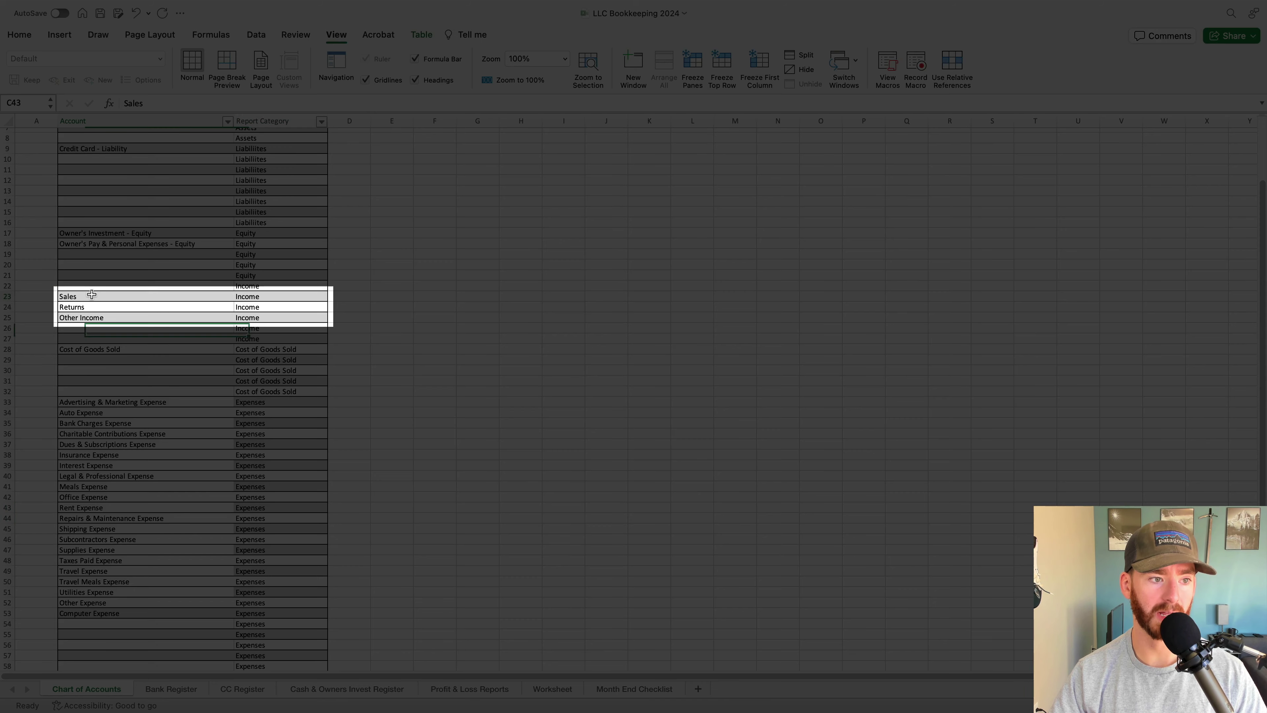
left_click(93, 296)
left_click(95, 307)
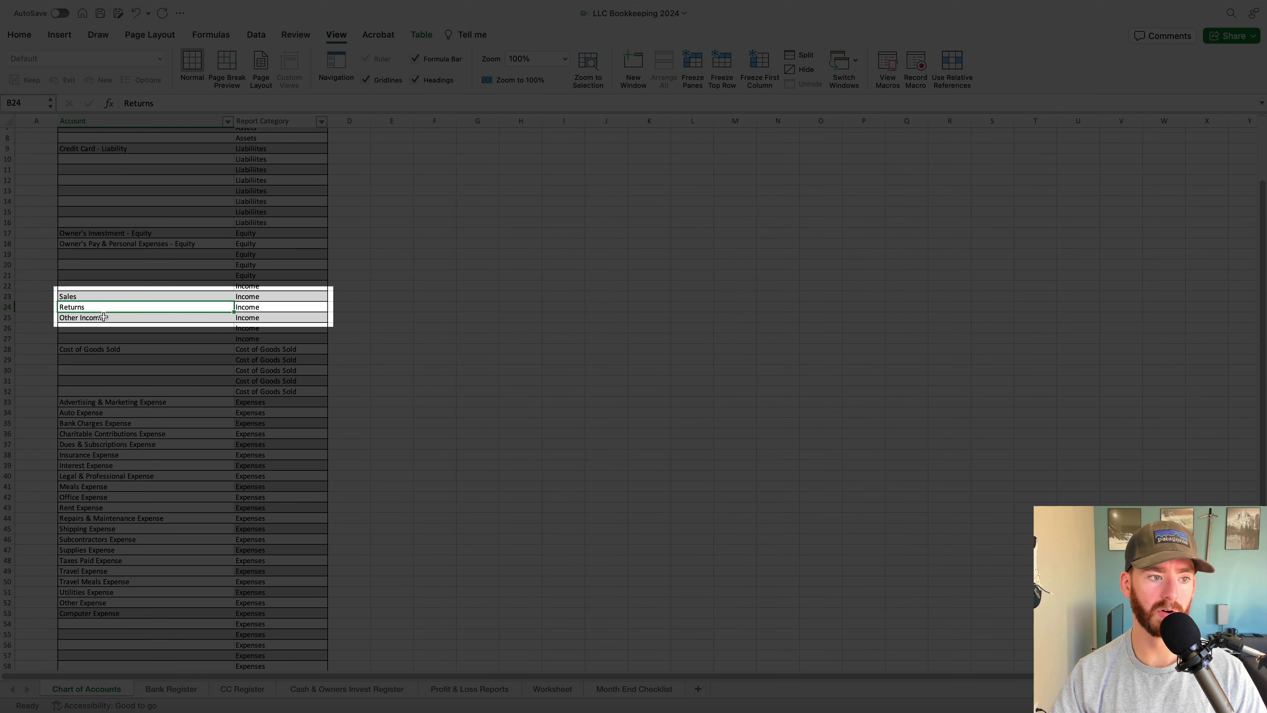
left_click(107, 324)
left_click(111, 317)
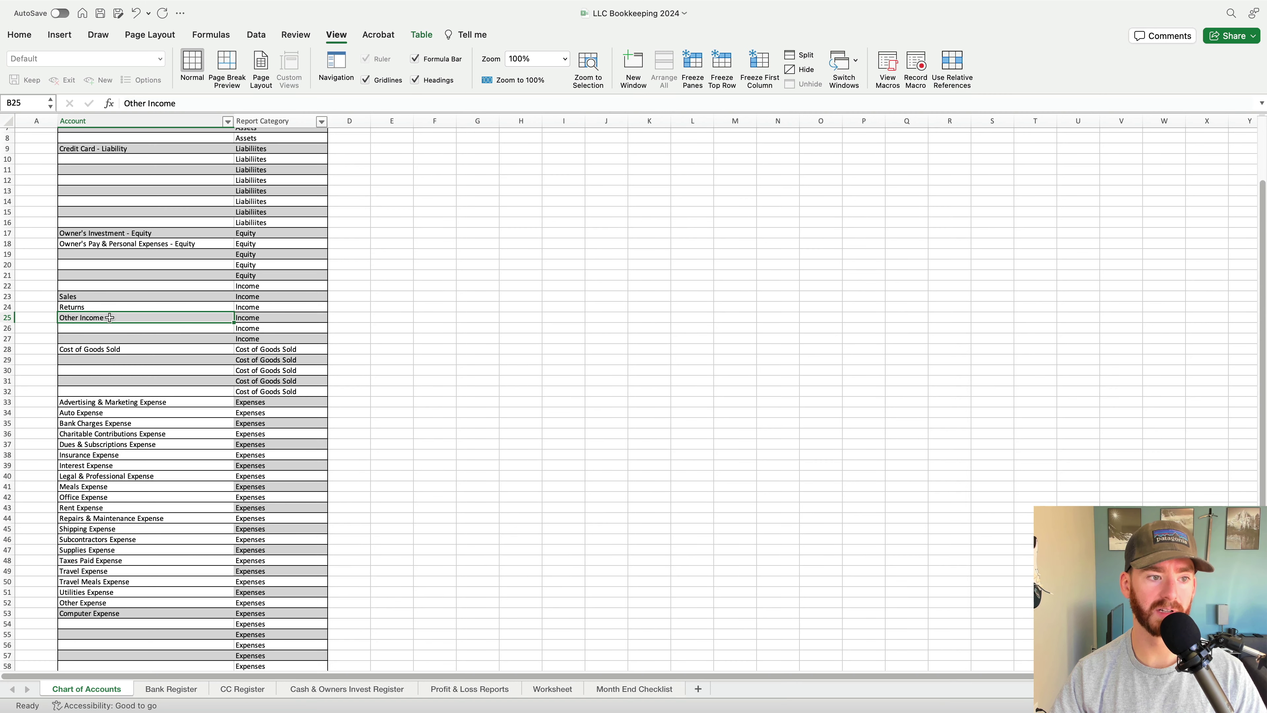
Enter "Returns" in A5 and "Other Income" in A6 of the Profit & Loss Reports sheet
left_click(468, 689)
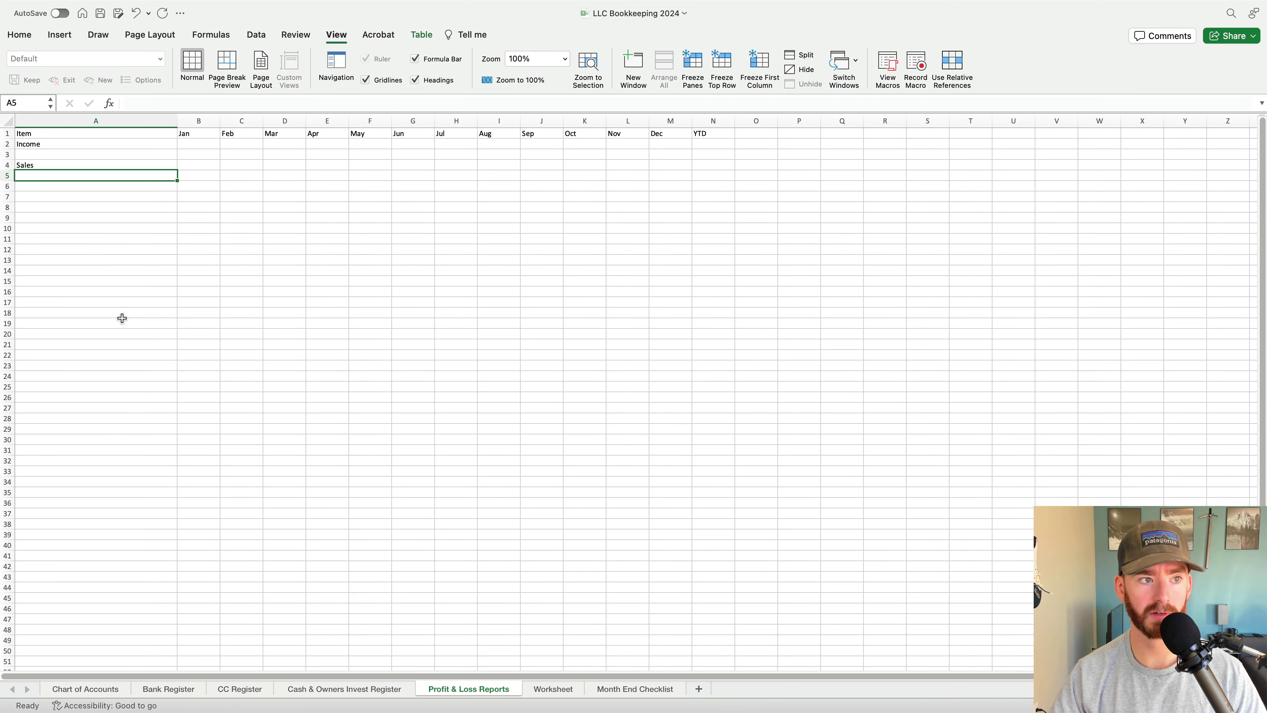
type("Returns")
key("Return")
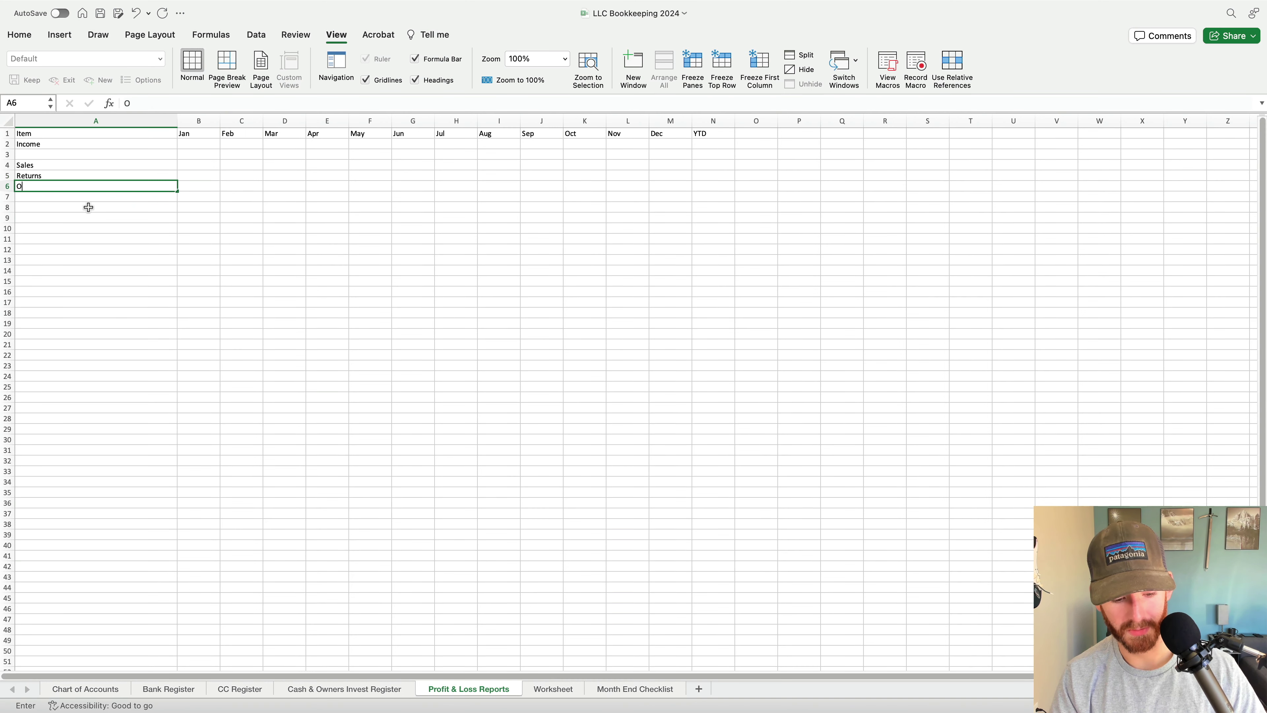
type("Other Income")
key("Return")
key("Return")
key("Return")
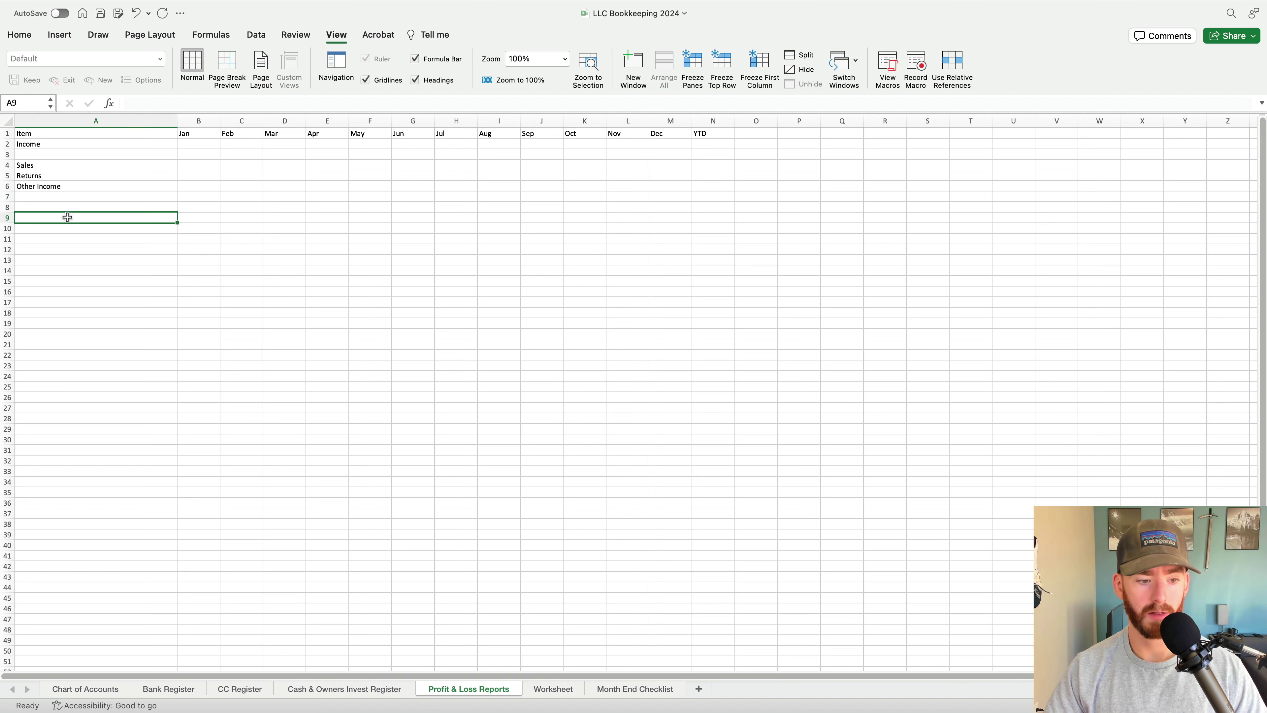
Enter the label "Total Income" in A9, leaving two blank rows below the income lines
type("Total ")
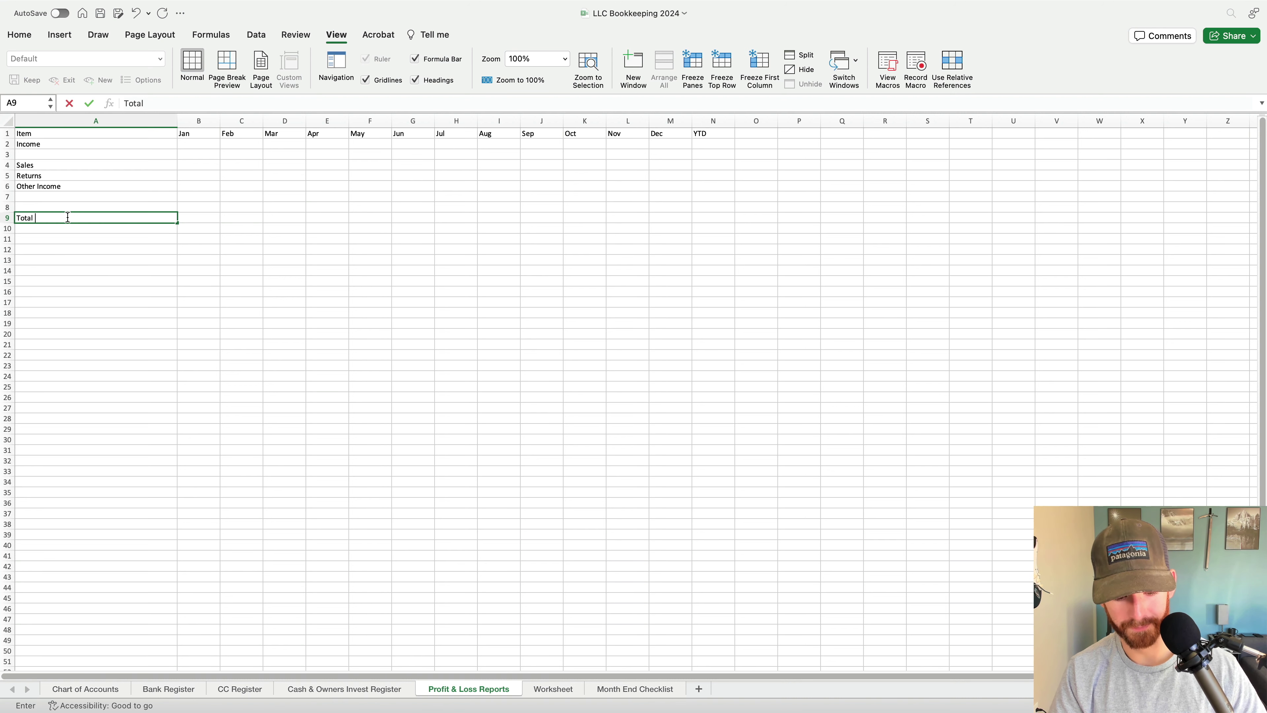
type("Income")
key("Return")
left_click(67, 217)
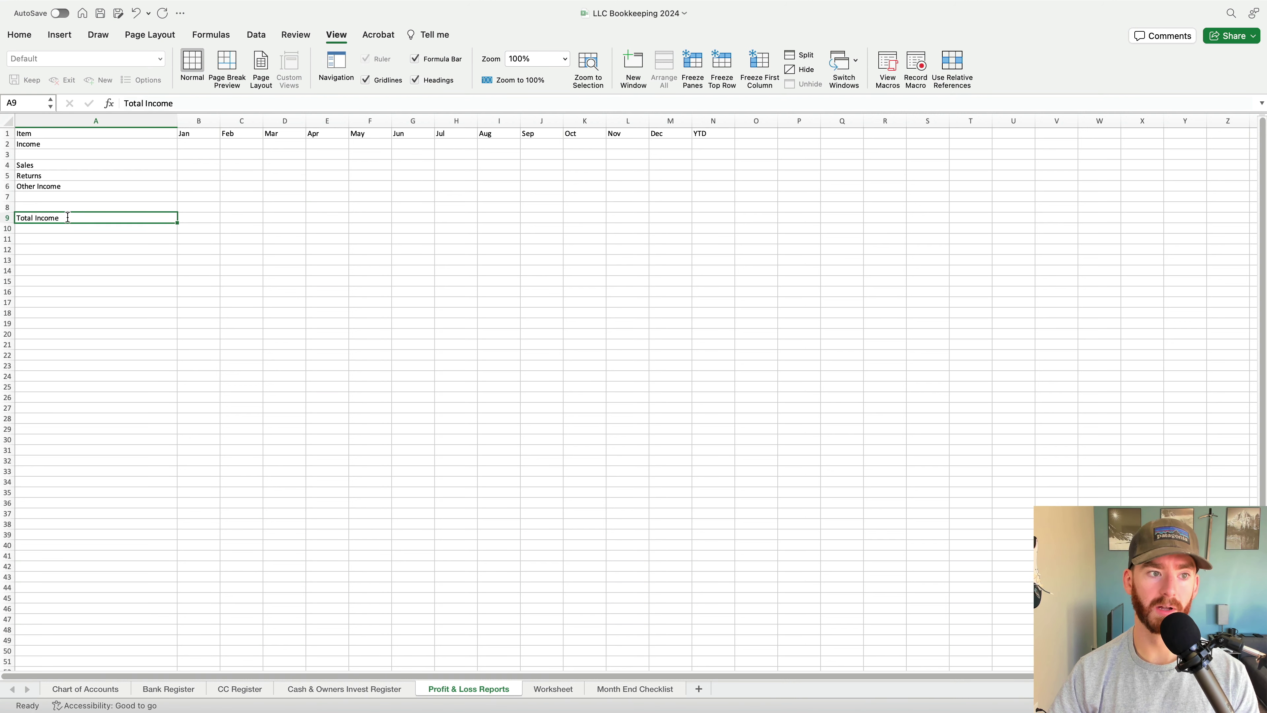
left_click(79, 196)
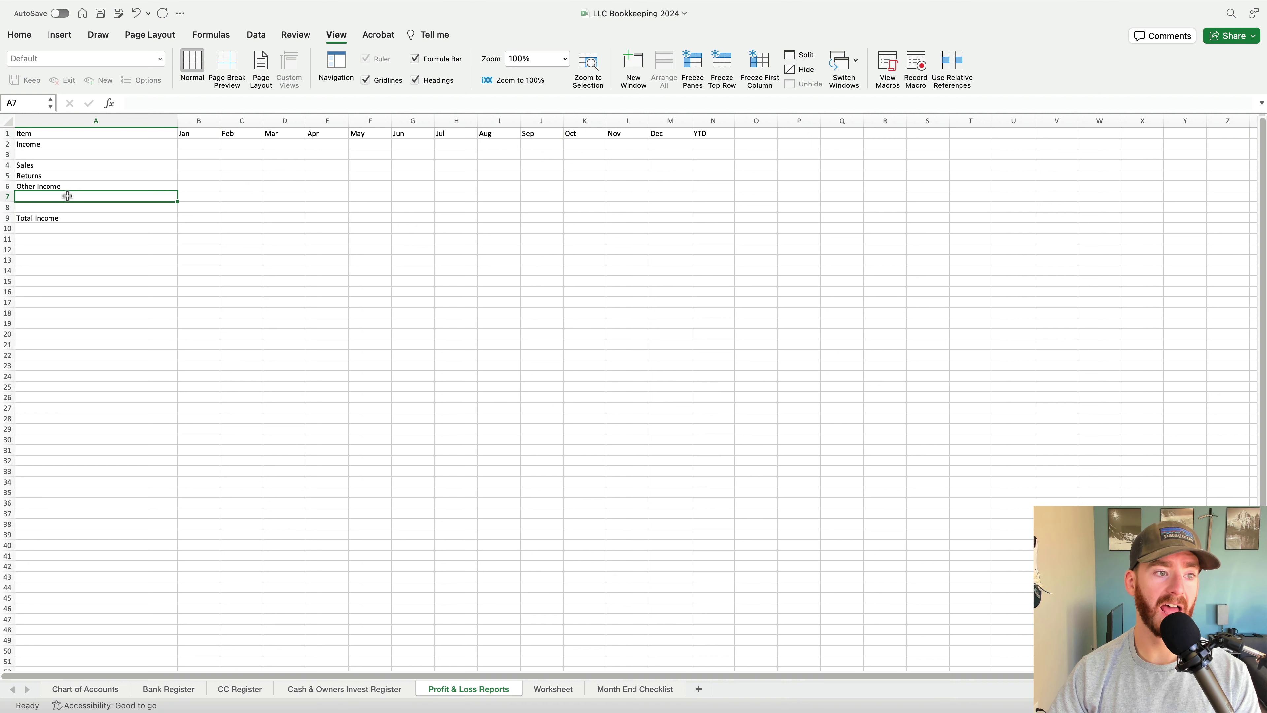
type("kgkc")
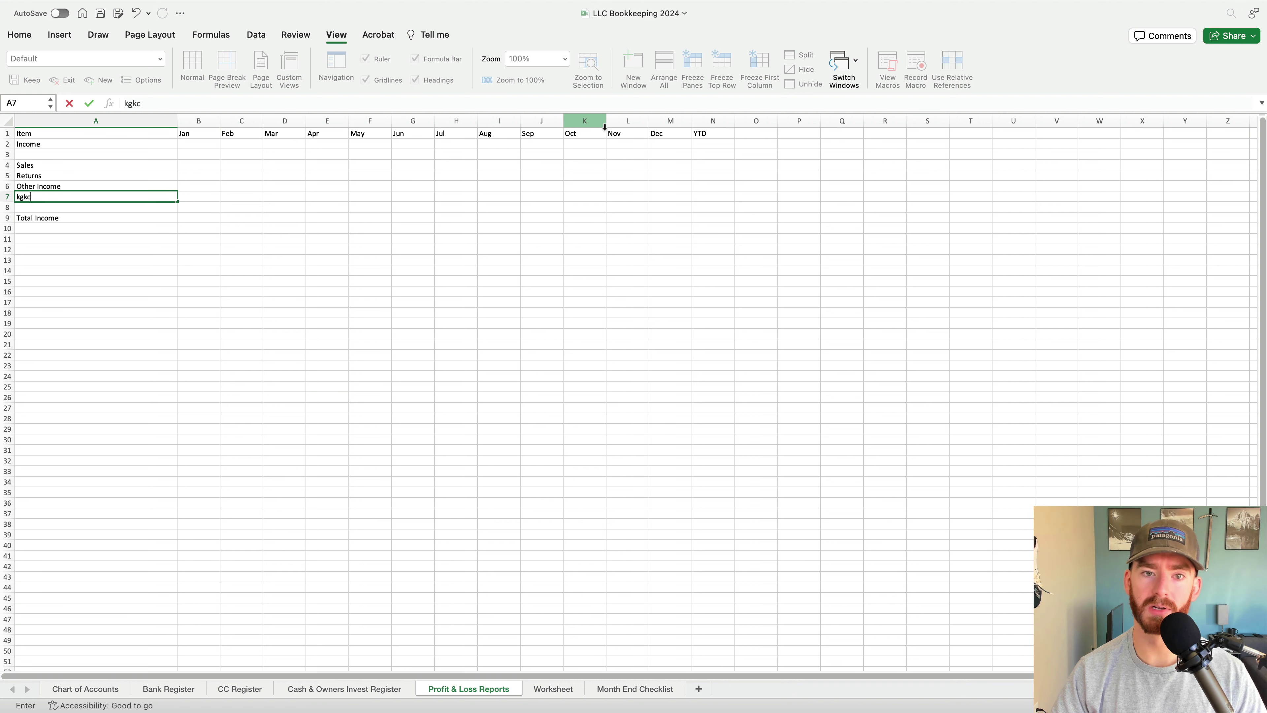
key("Down")
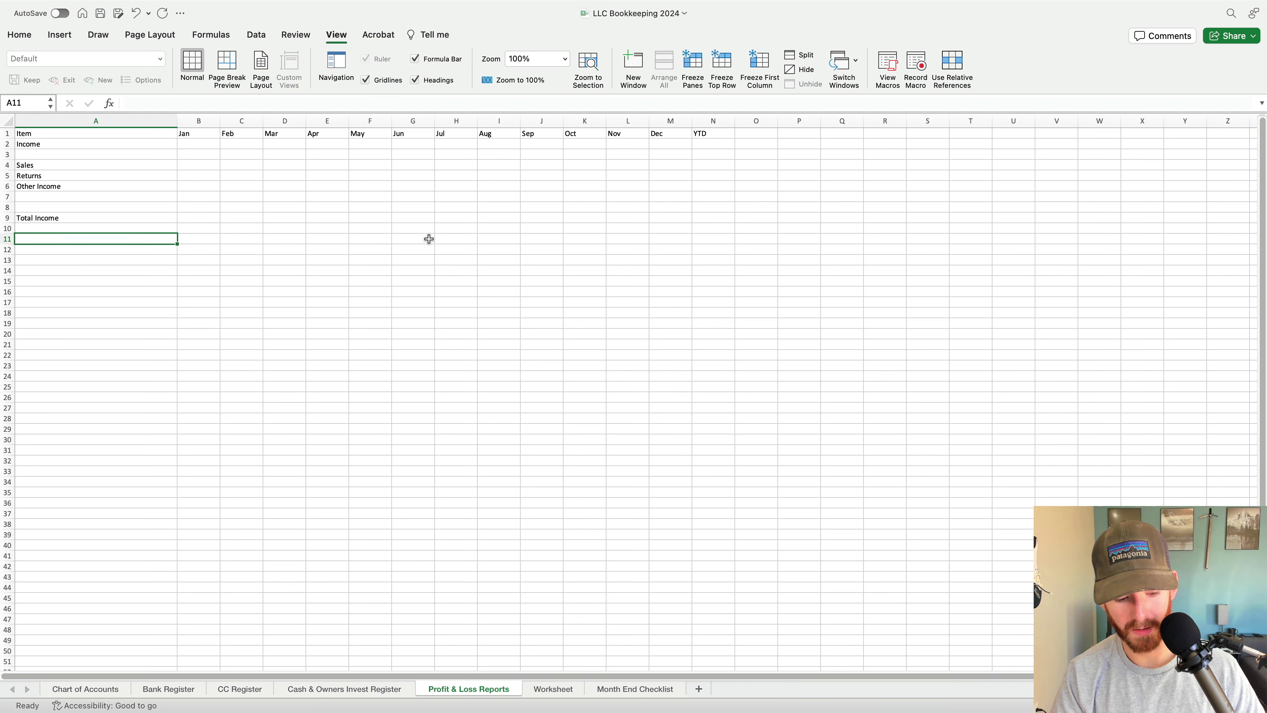
Enter "Cost of Goods Sold" as a section heading in A11 and a line in A13, and check it against the Chart of Accounts sheet
type("Cost of Go")
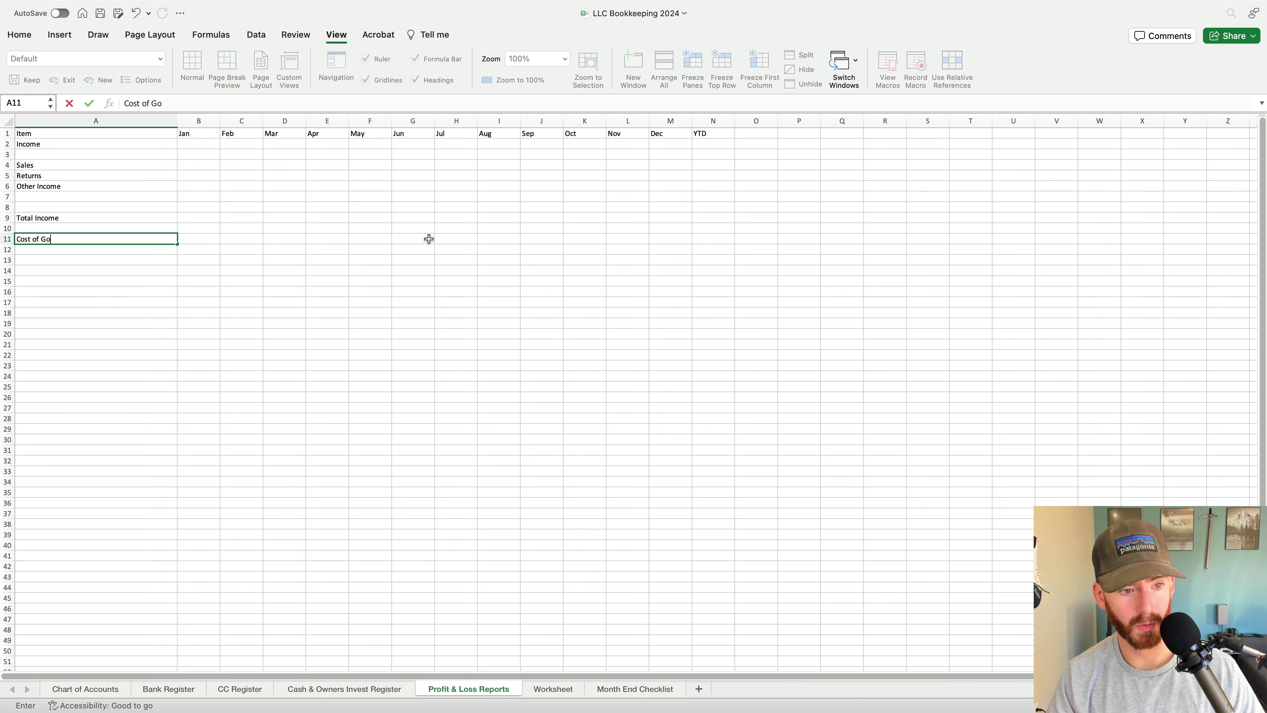
type("ods Sold")
key("Return")
key("Return")
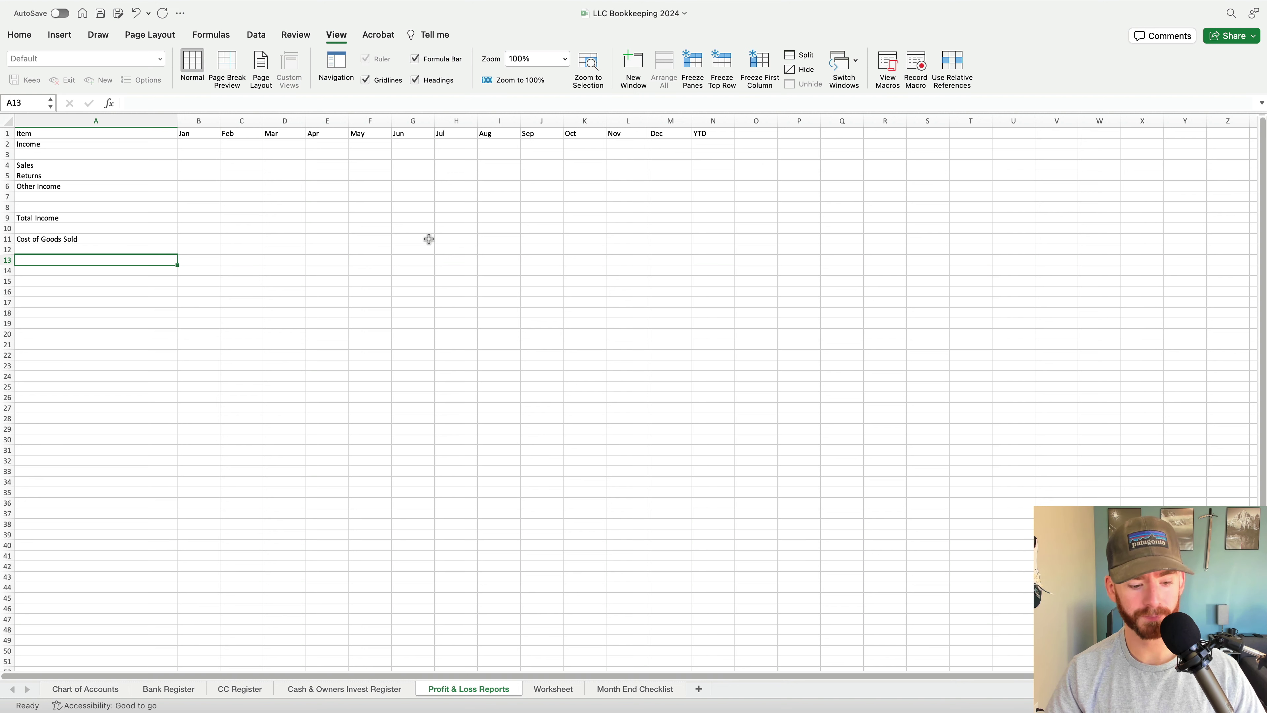
type("COs")
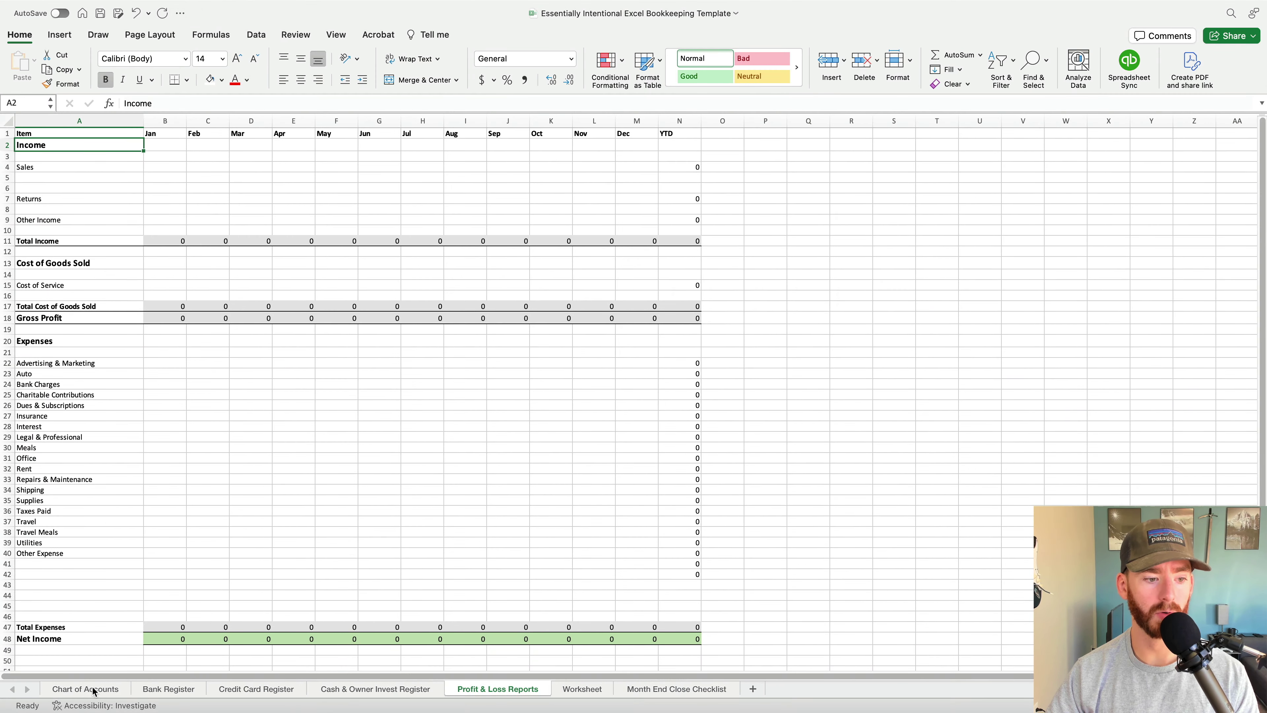
left_click(94, 689)
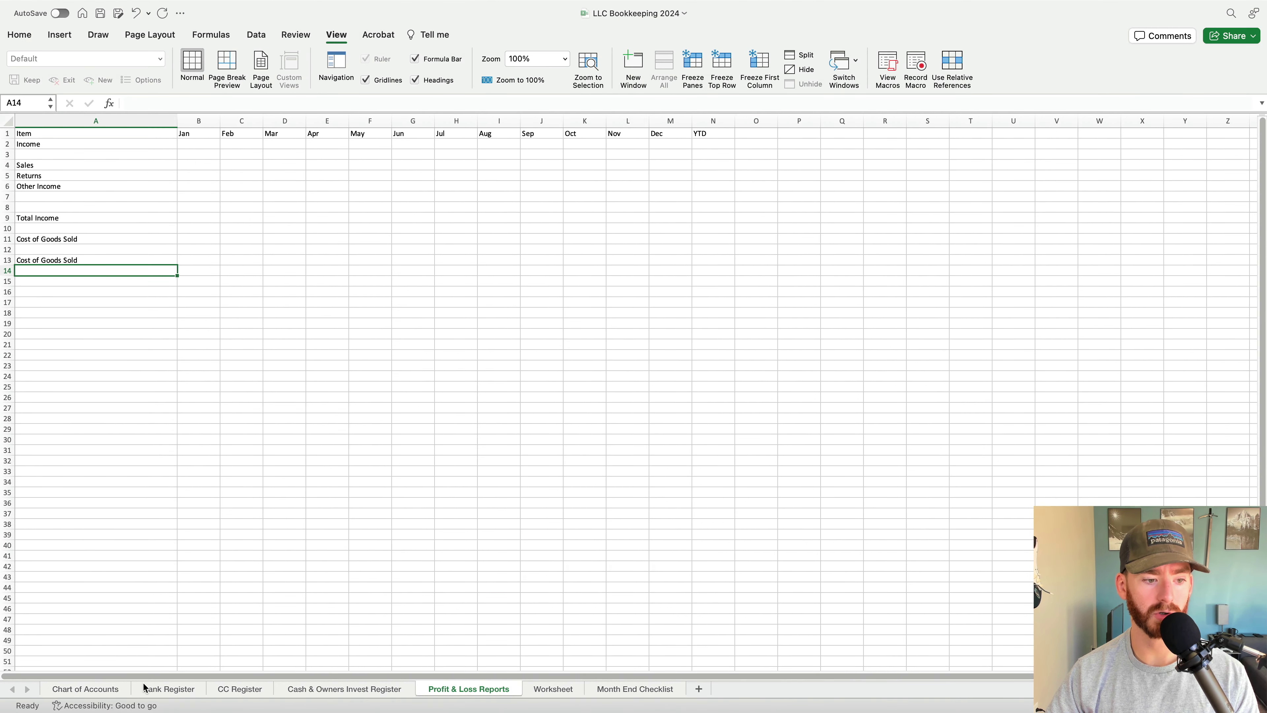
left_click(100, 688)
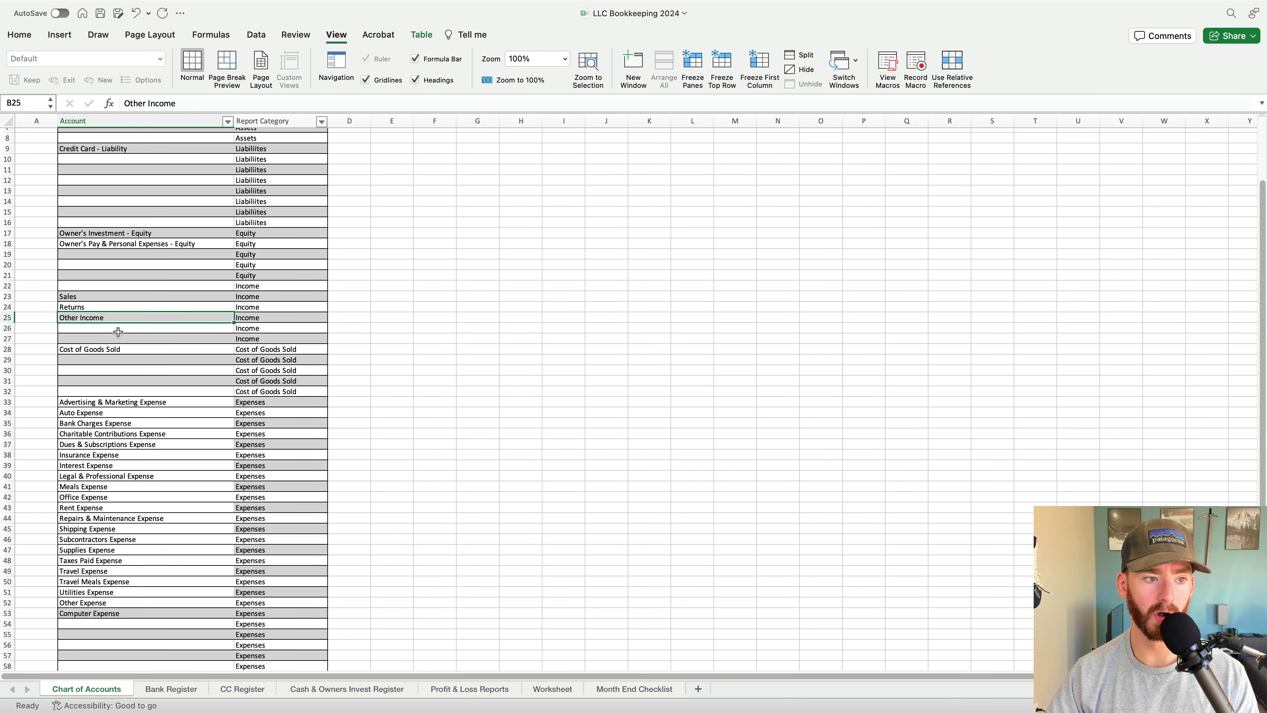
left_click(116, 346)
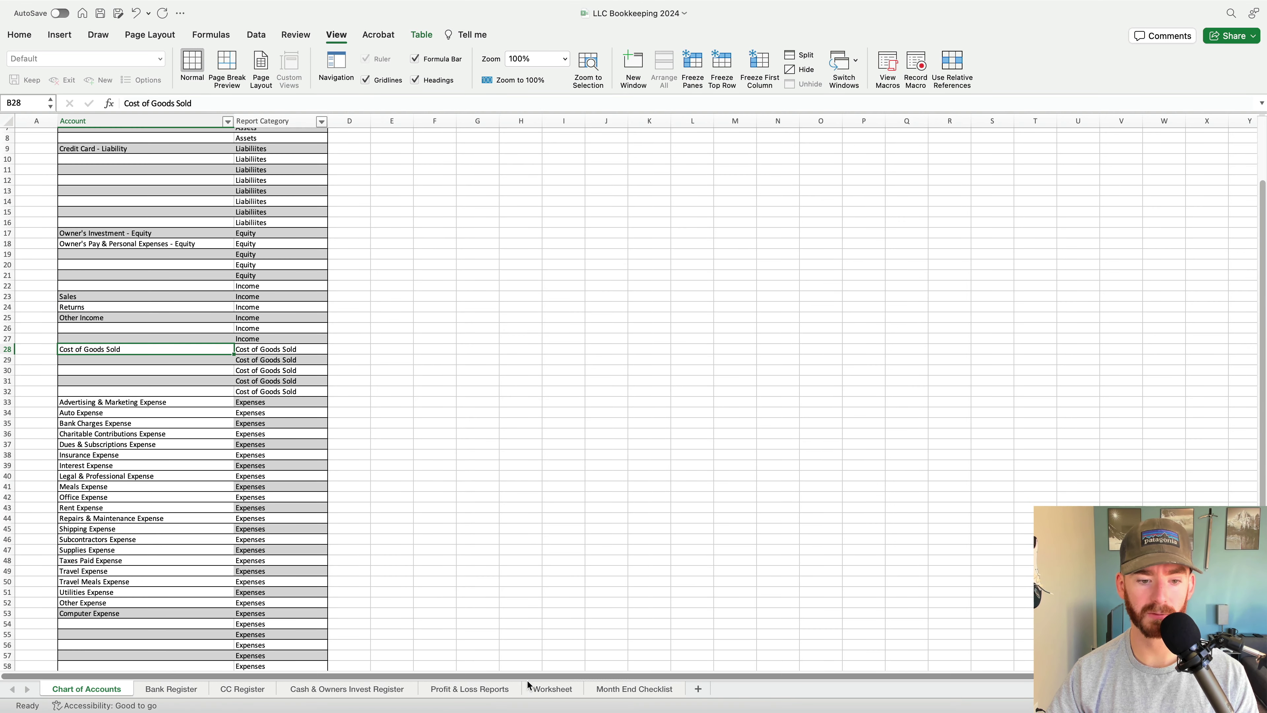
Enter the label "Total Cost of Goods Sold" in A15 of the Profit & Loss Reports sheet
left_click(469, 689)
left_click(57, 283)
key("Down")
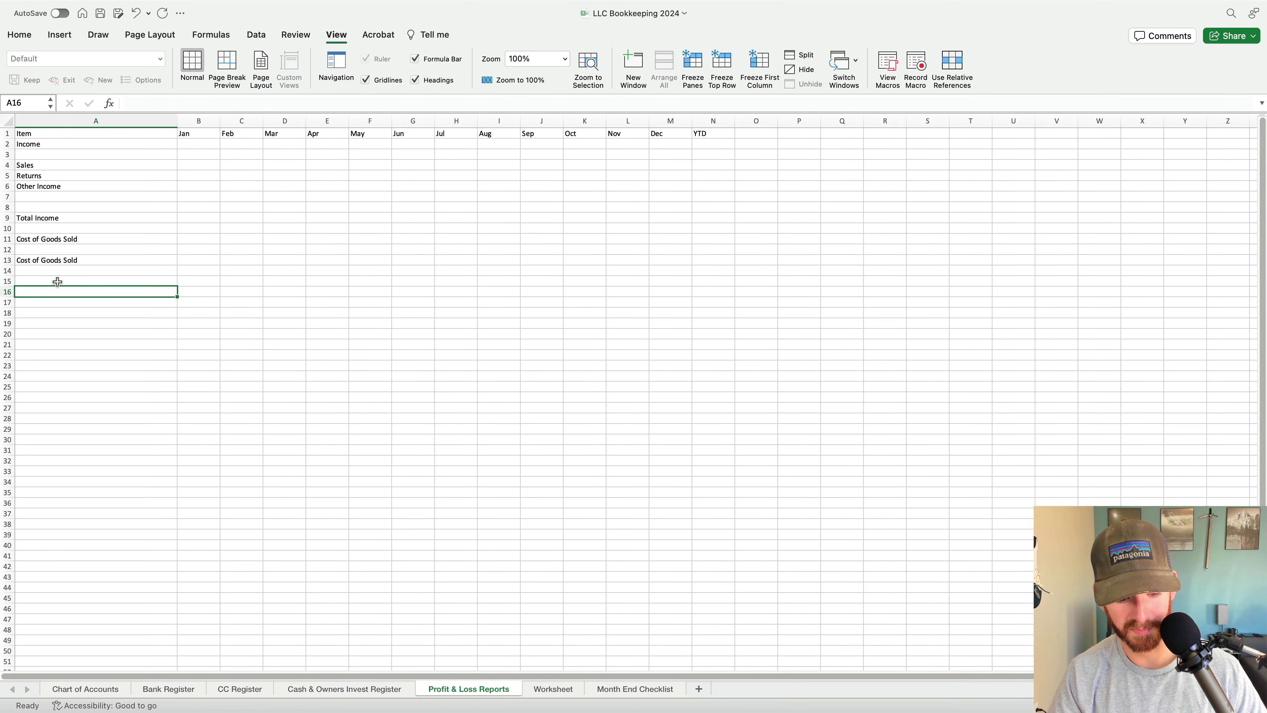
left_click(57, 282)
type("Tot")
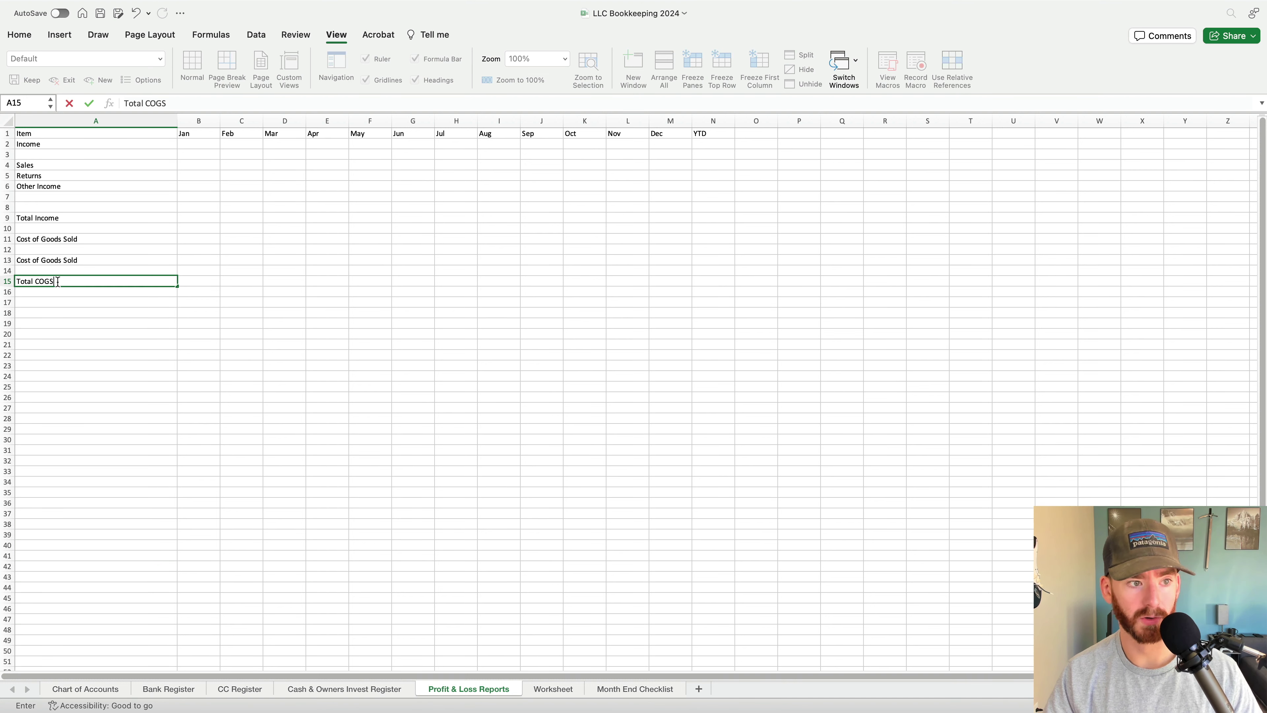
type("al COGS")
key("Return")
left_click(58, 282)
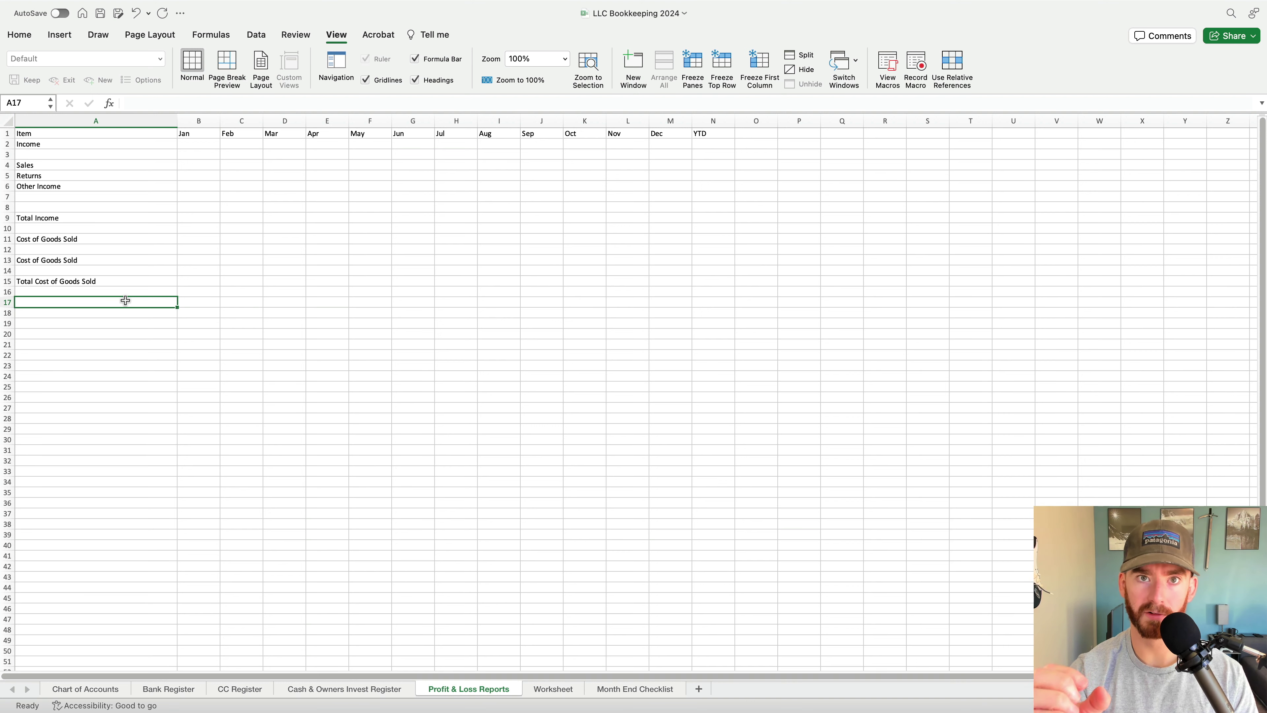
Enter the label "Gross Profit" in A17 and the section heading "Expenses" in A19
type("Gross ")
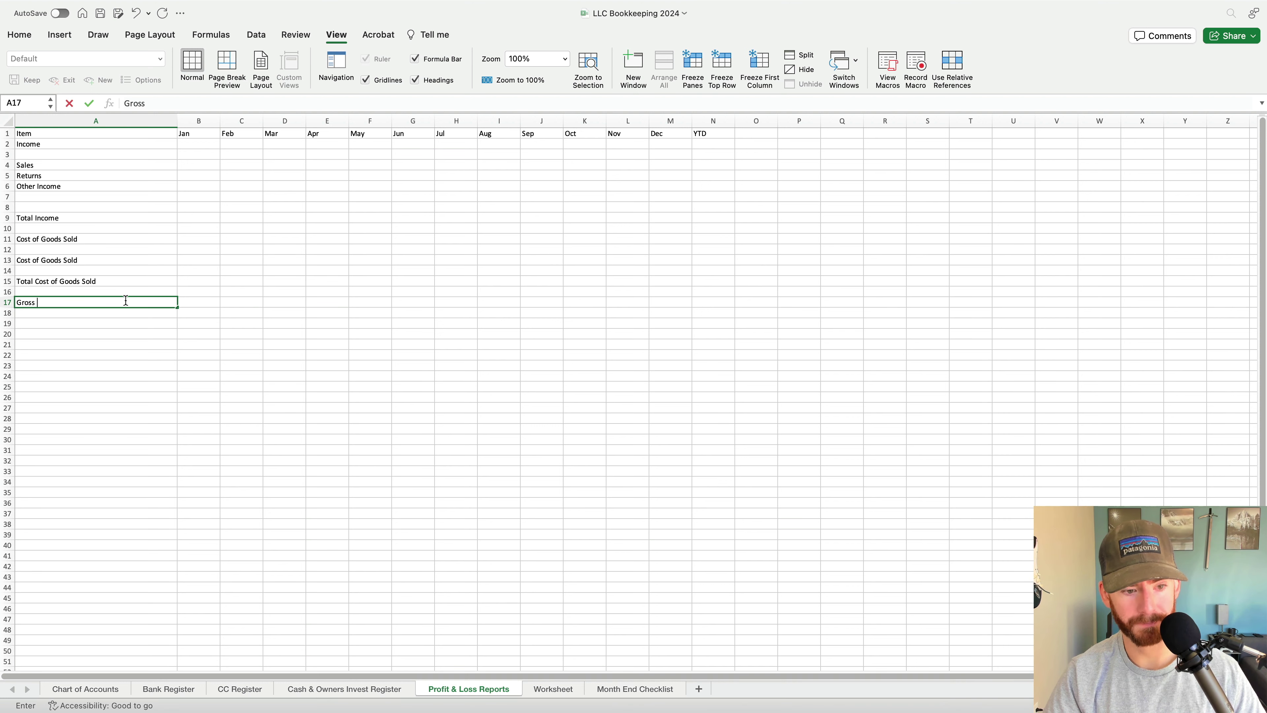
type("Profit")
key("Tab")
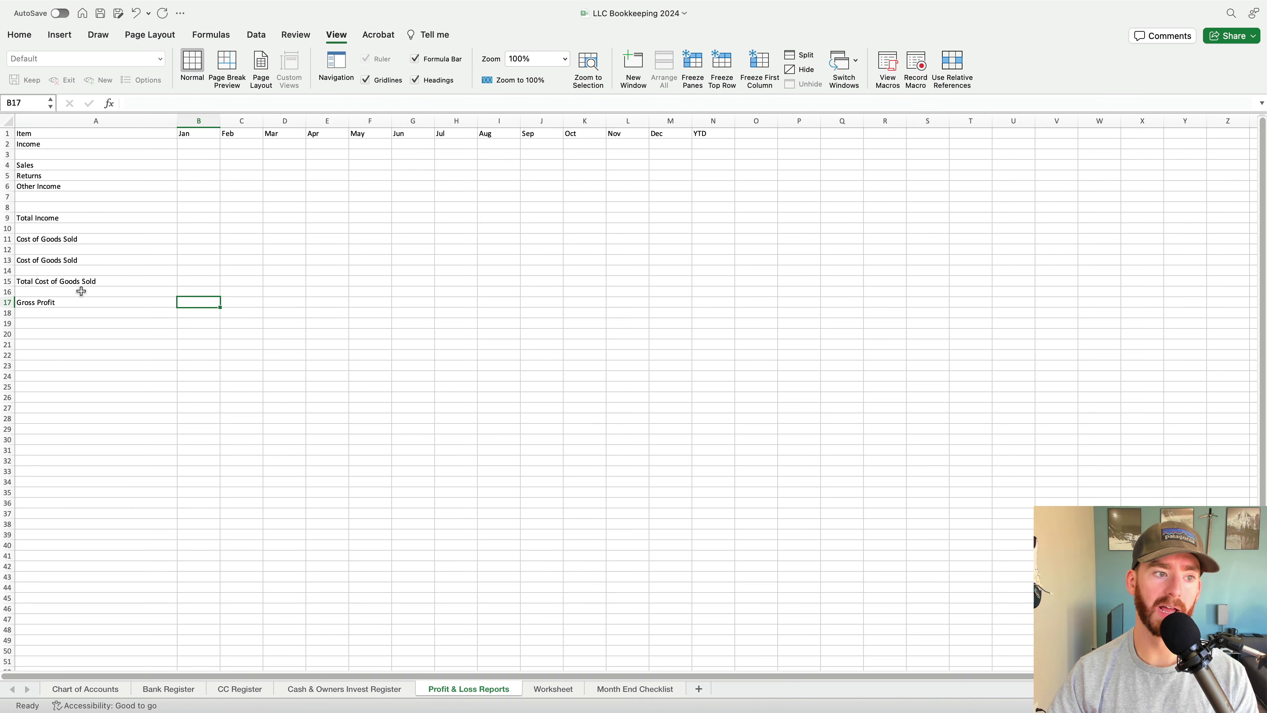
left_click(60, 324)
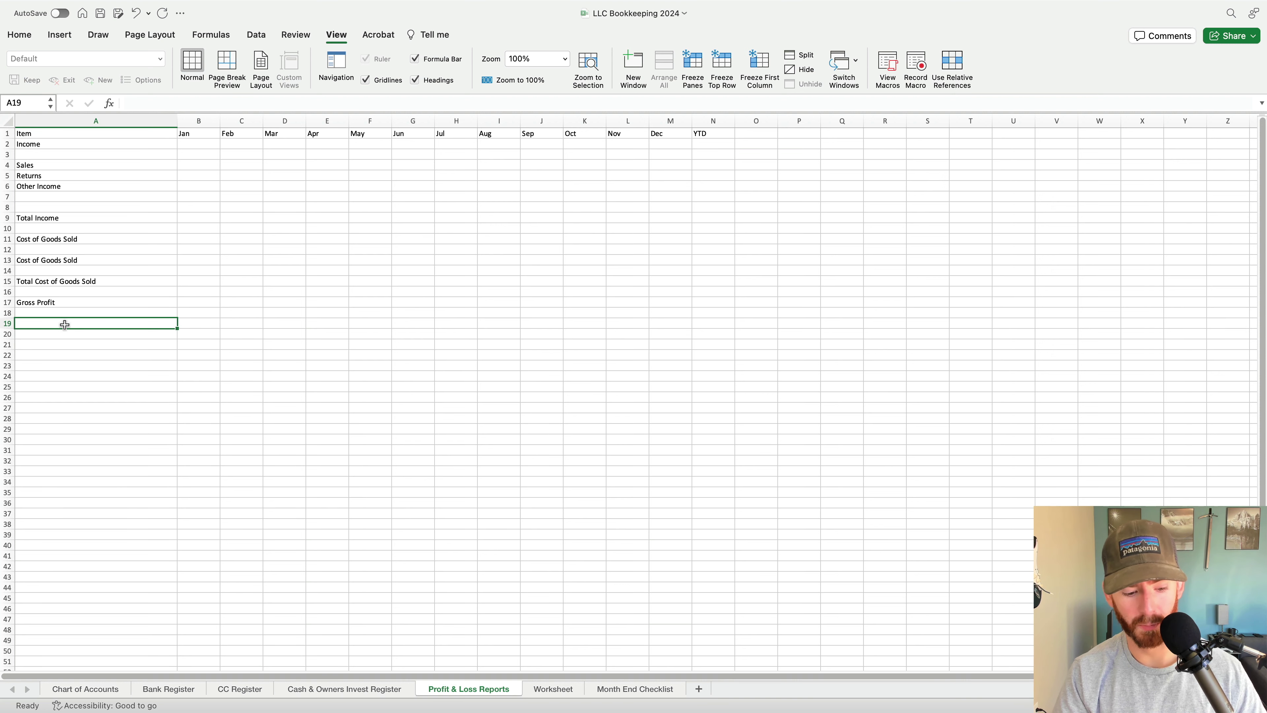
type("Expenses")
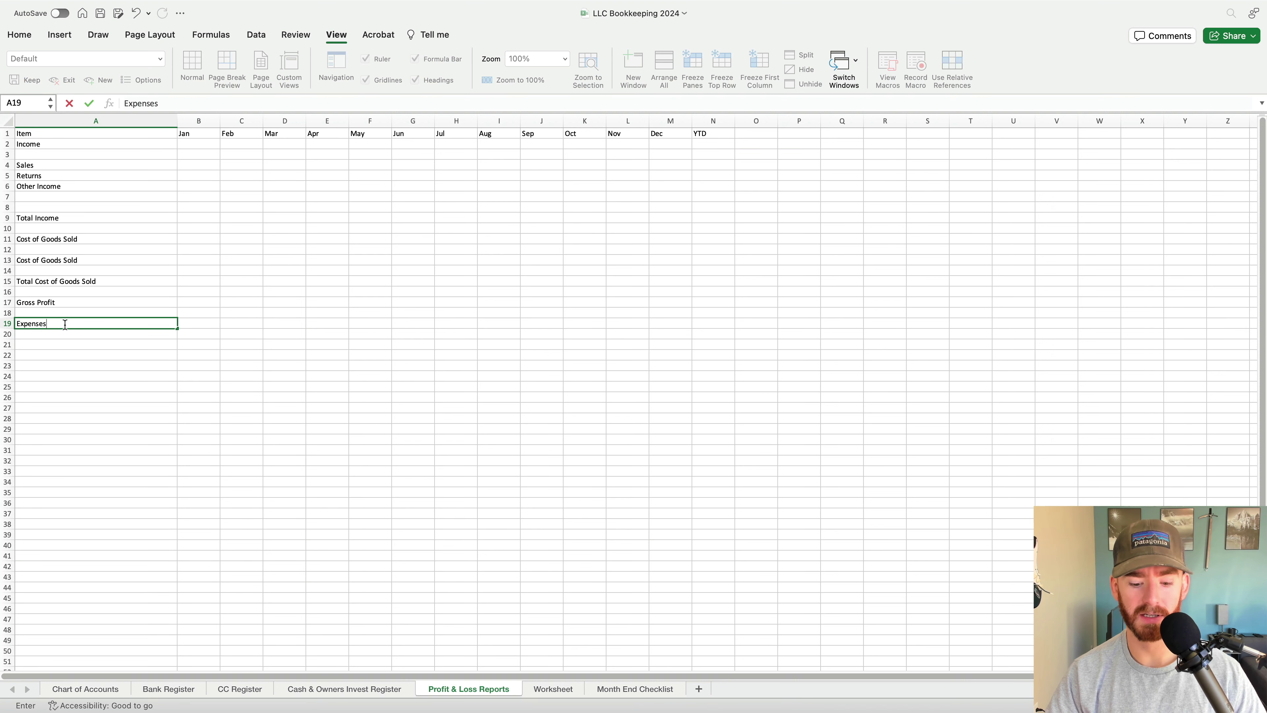
key("Return")
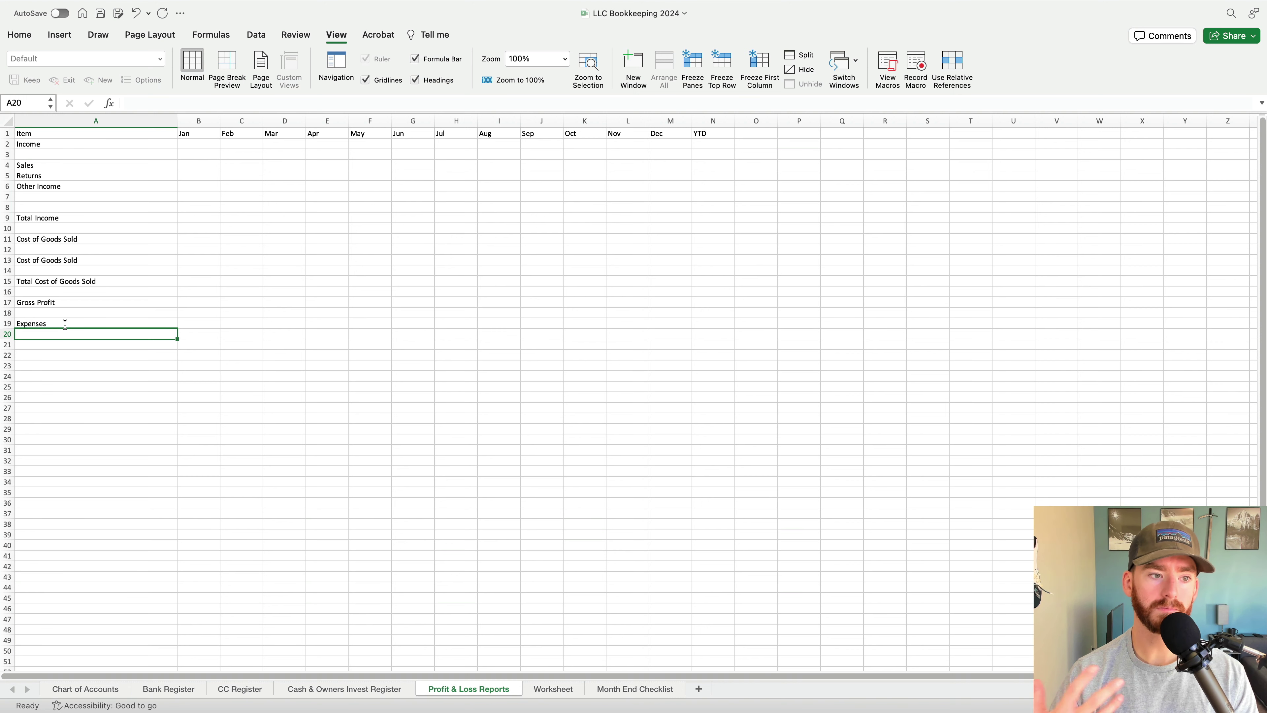
Paste the list of expense categories, from Advertising & Marketing through Other Expense, into A21:A39
key("Down")
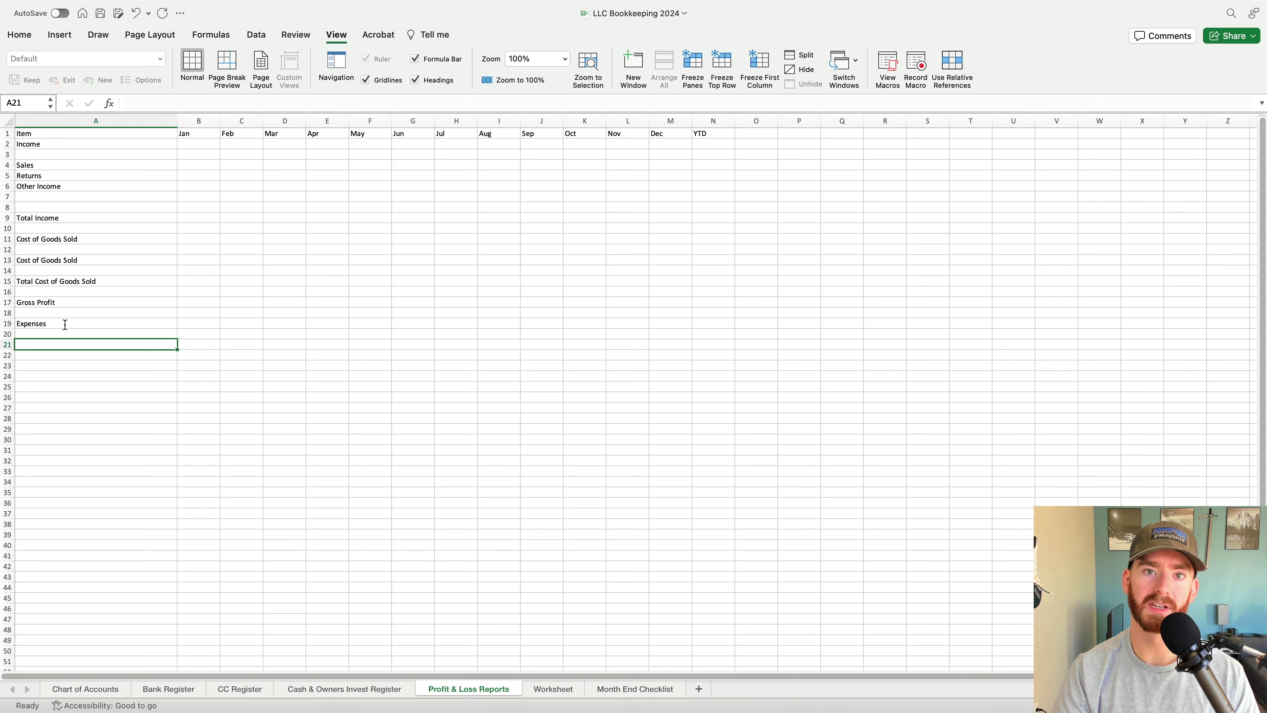
type("Advertising & Marketing Auto Bank Charges Charitable Contributions Dues & Subscriptions Insurance Interest Legal & Professional Meals Office Rent Repairs & Maintenance Shipping Supplies Taxes Paid Travel Travel Meals Utilities Other Expense")
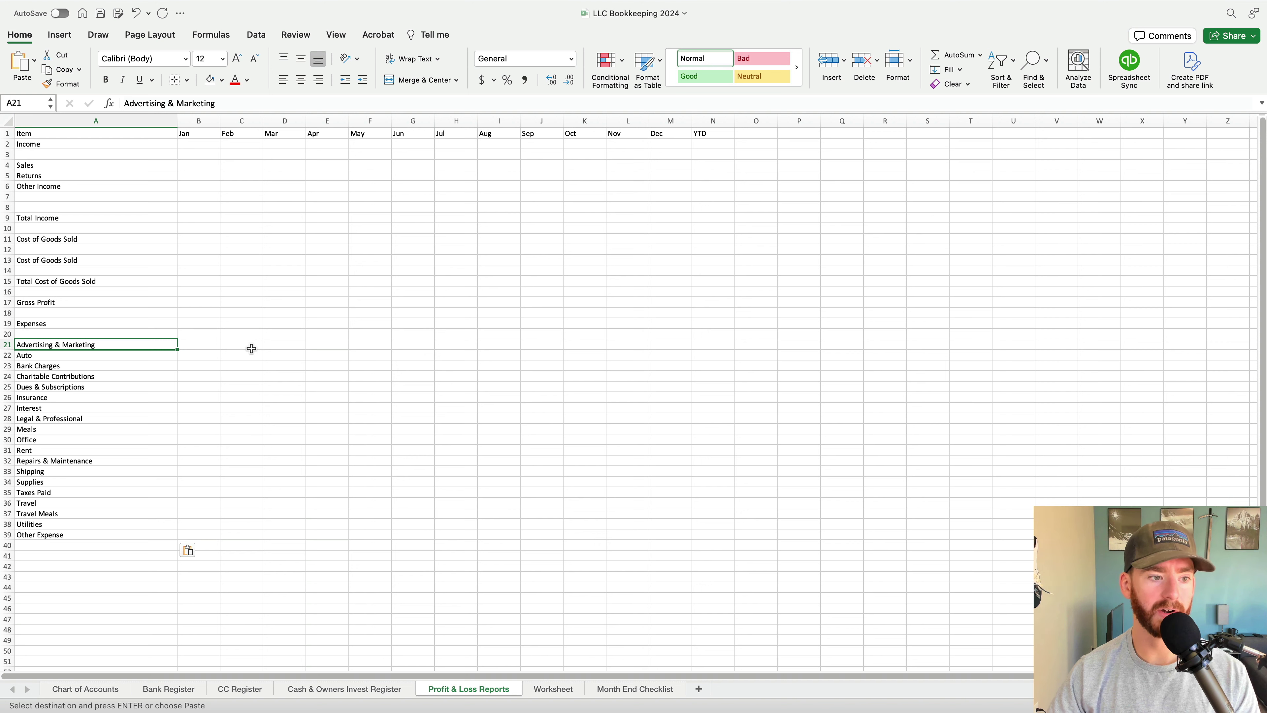
Enter the label "Total Expenses" in A46 and "Net Income" in A48
left_click(76, 610)
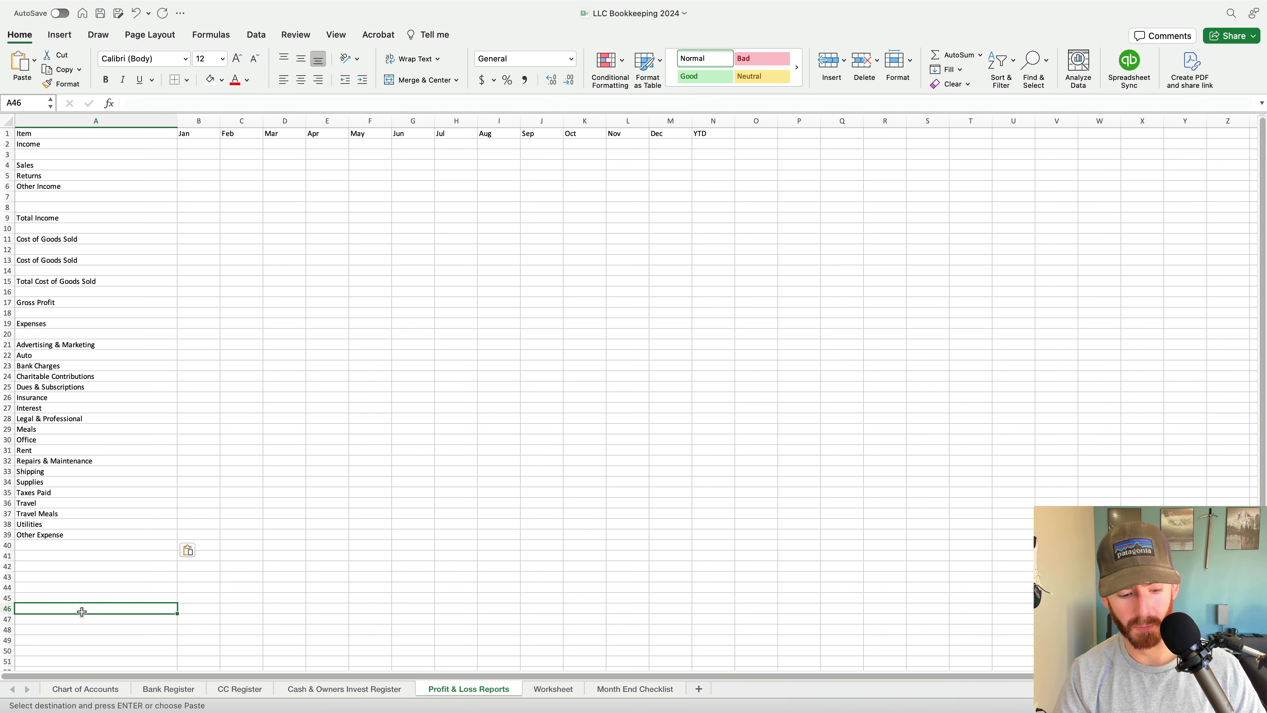
type("Tota")
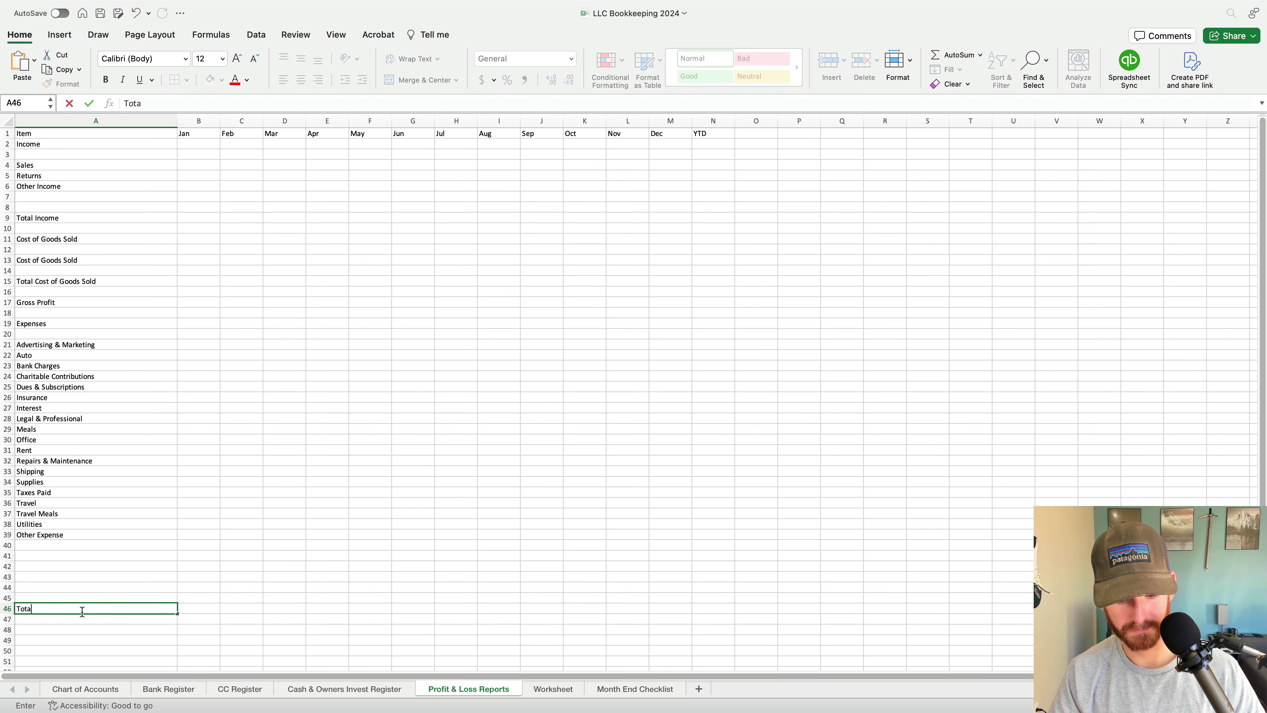
type("l Expenses")
key("Return")
key("Return")
type("Net Inc")
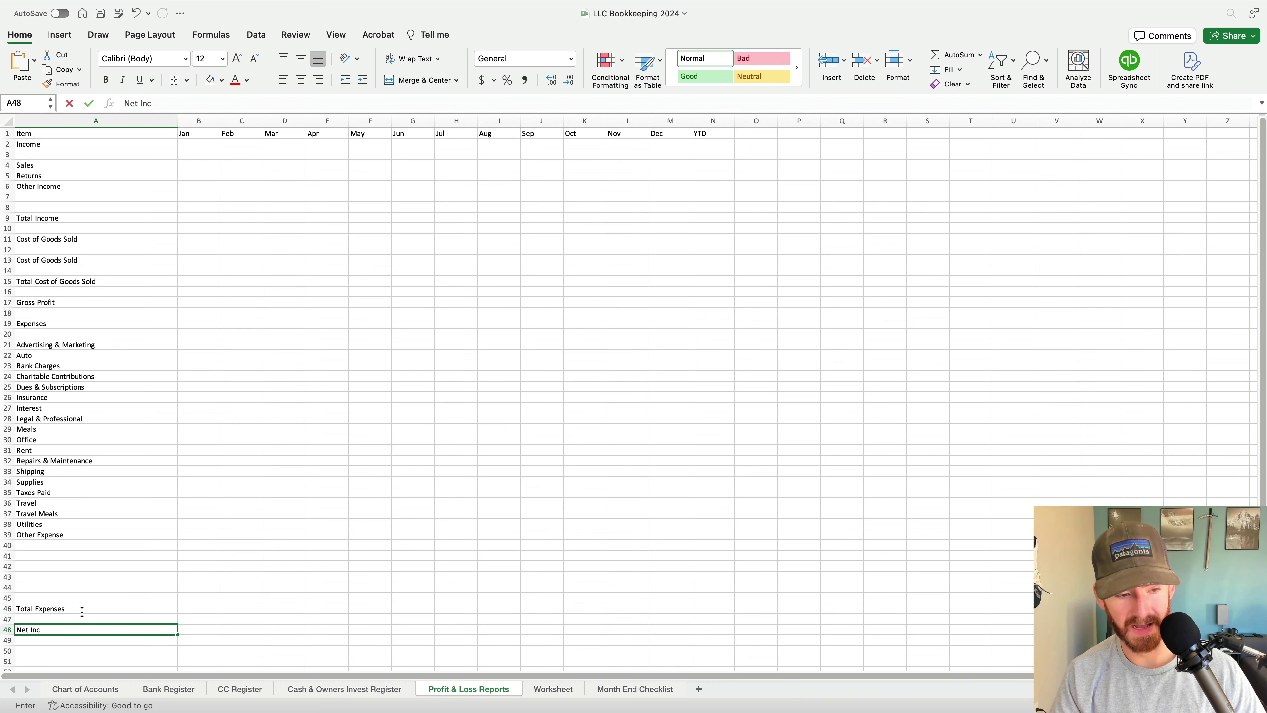
type("ome")
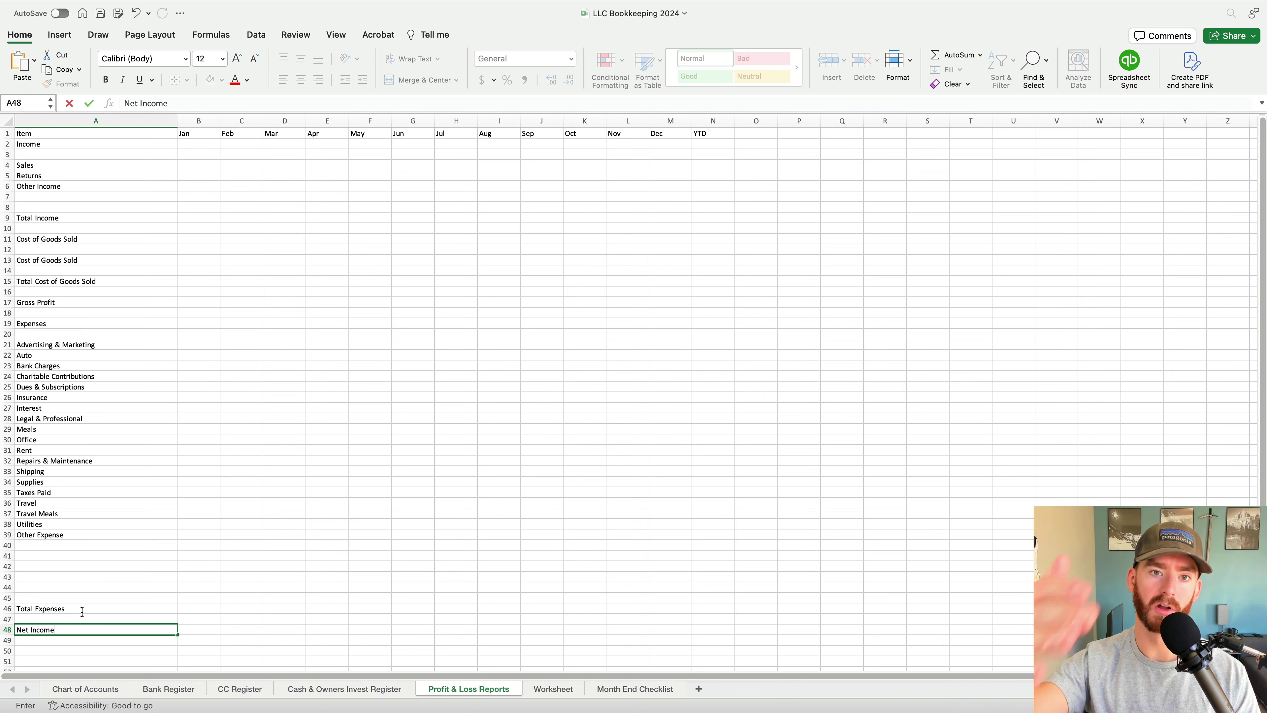
key("ctrl+Return")
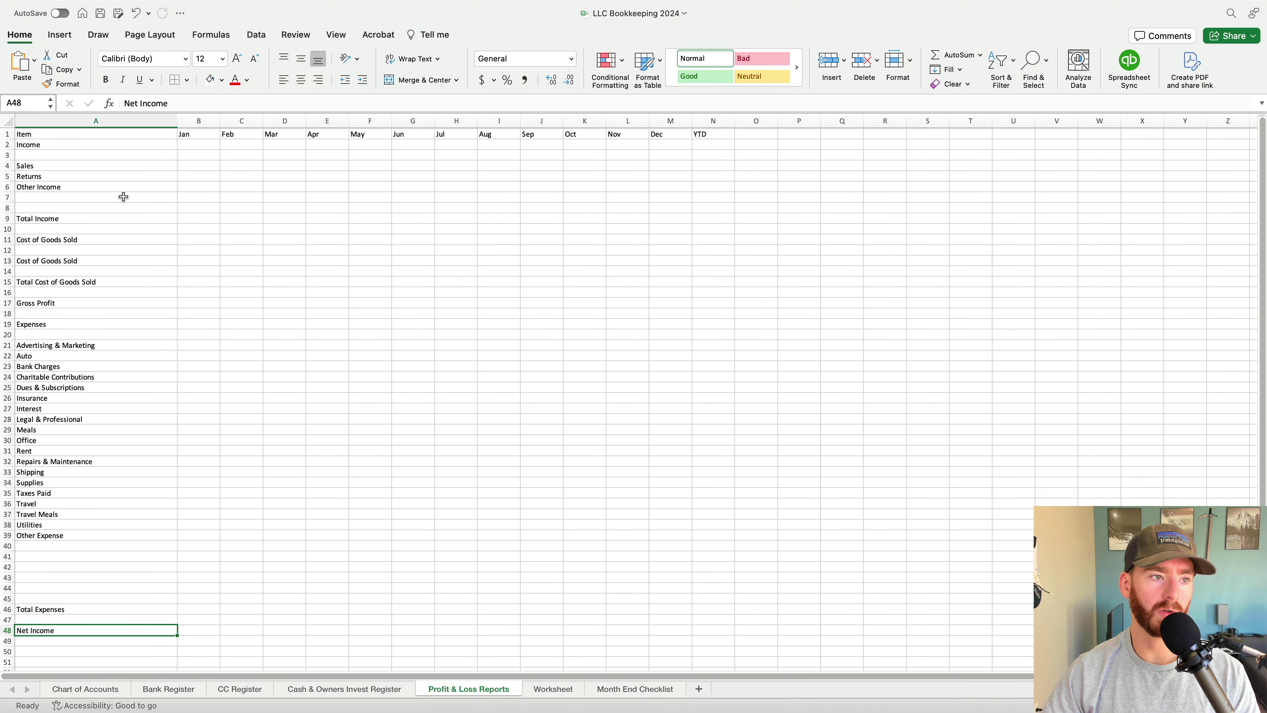
Make the header row from Item through YTD (A1:N1) bold
left_click_drag(94, 136, 706, 125)
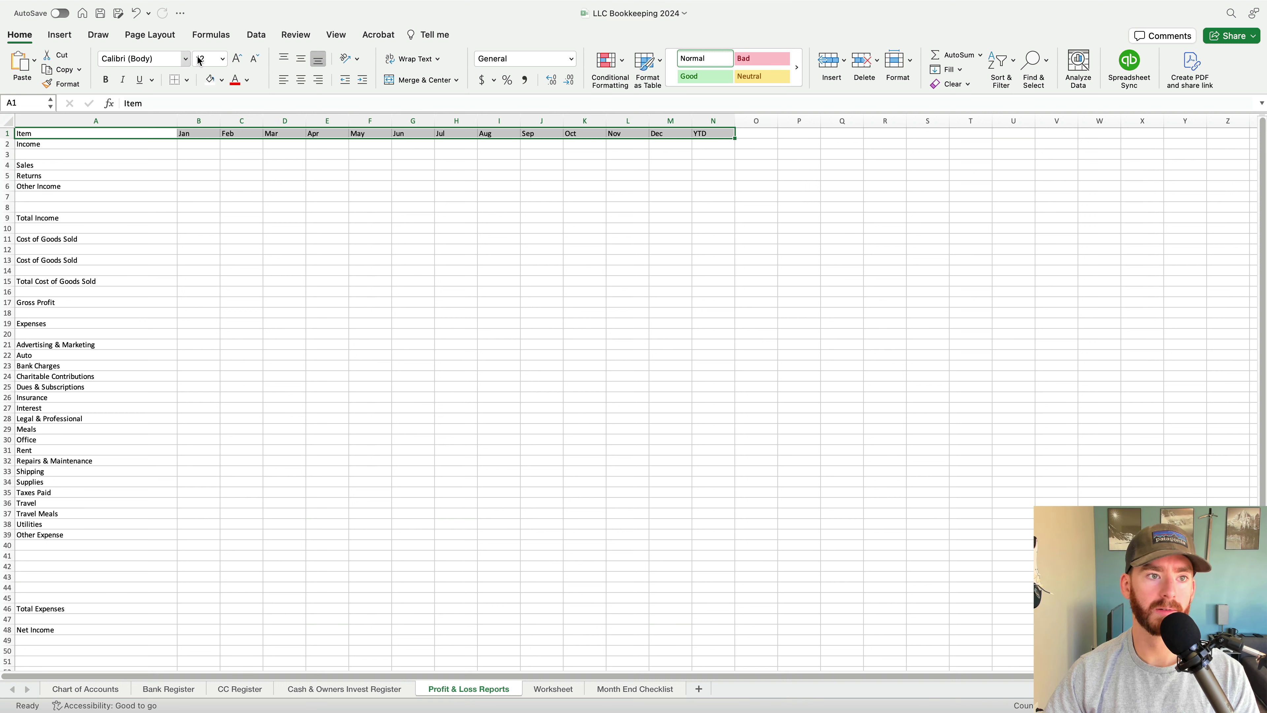
left_click(105, 79)
left_click(370, 217)
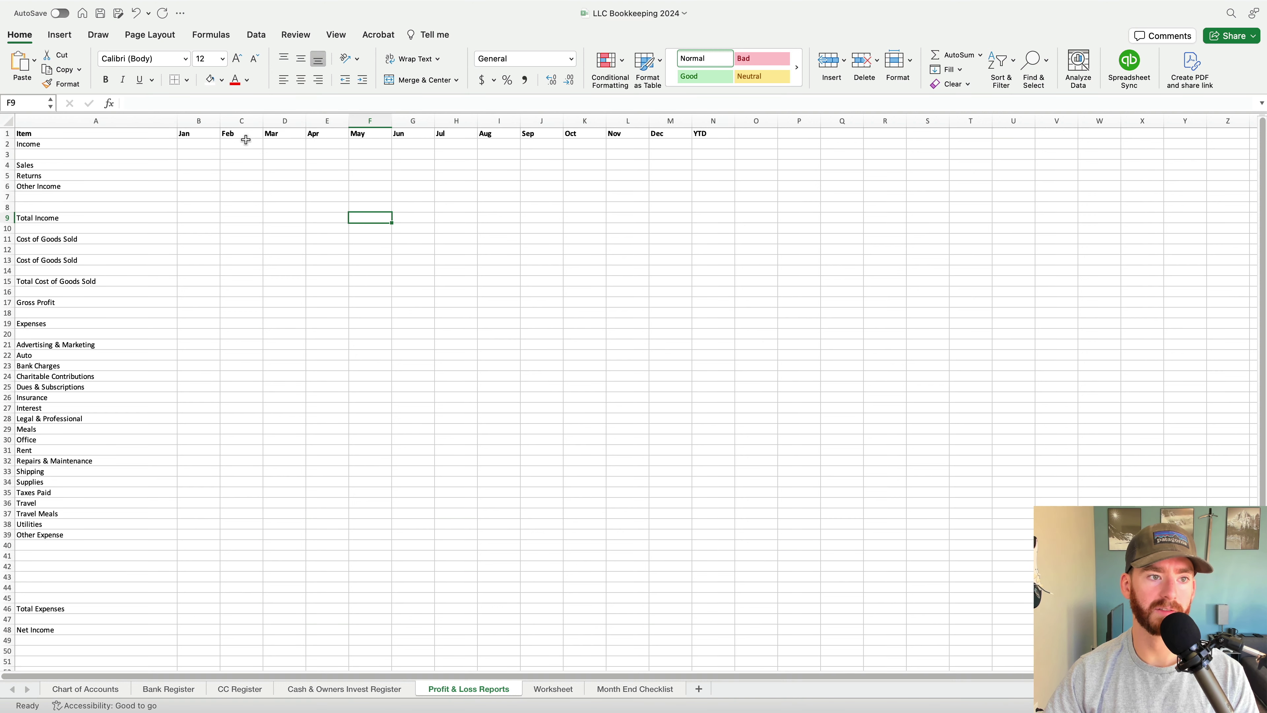
Format the Income section heading in A2 as bold with font size 14
left_click(128, 144)
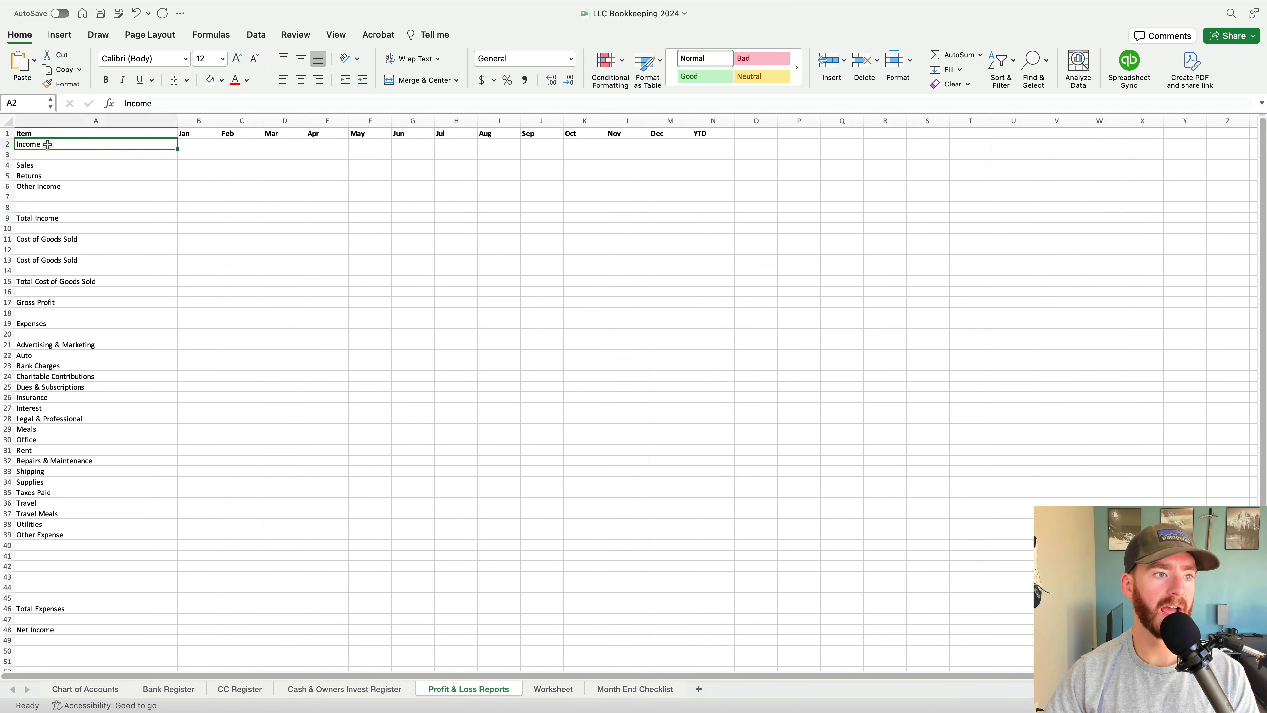
left_click(105, 80)
left_click(223, 59)
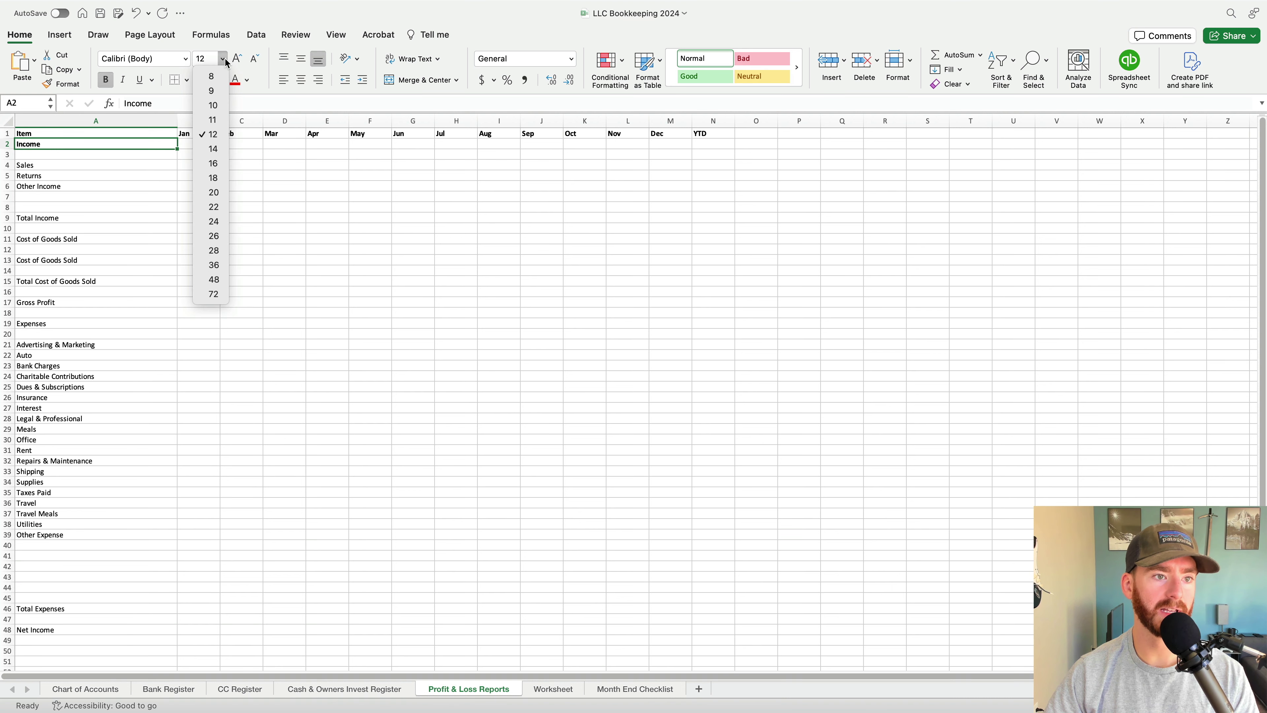
left_click(223, 148)
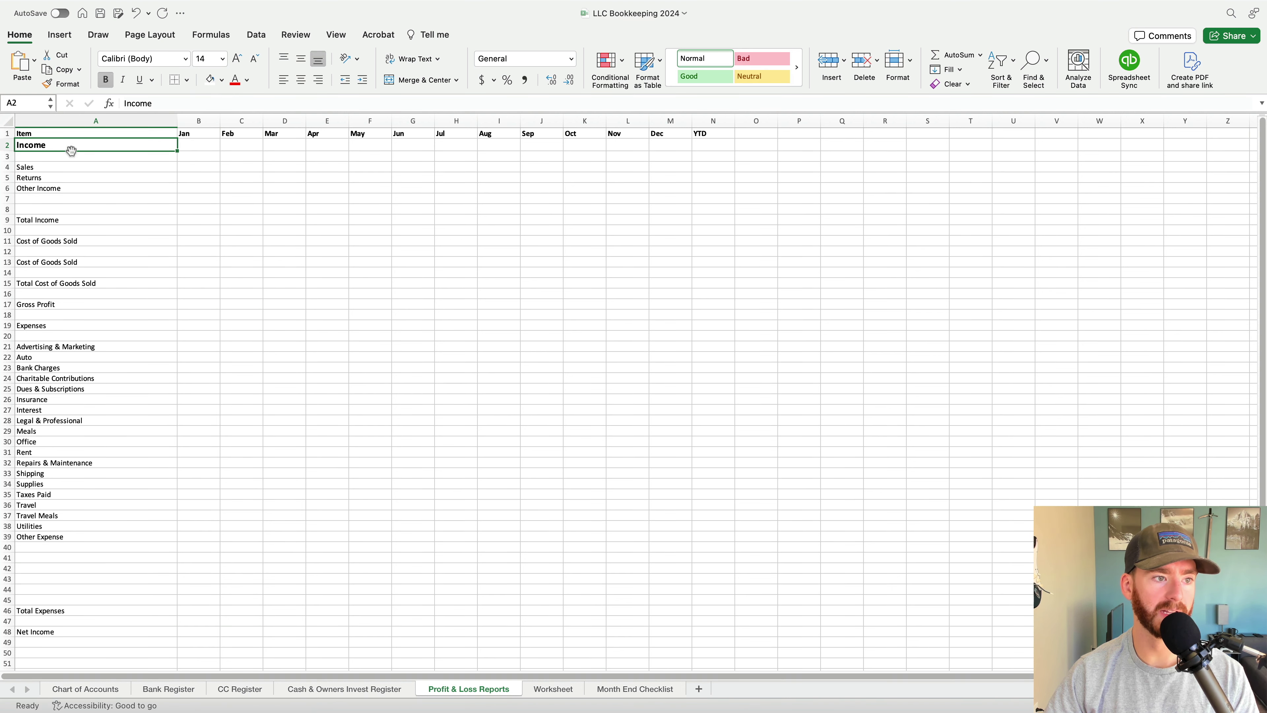
Format the Cost of Goods Sold heading in A11 and the Expenses heading in A19 as bold with font size 14
left_click(58, 242)
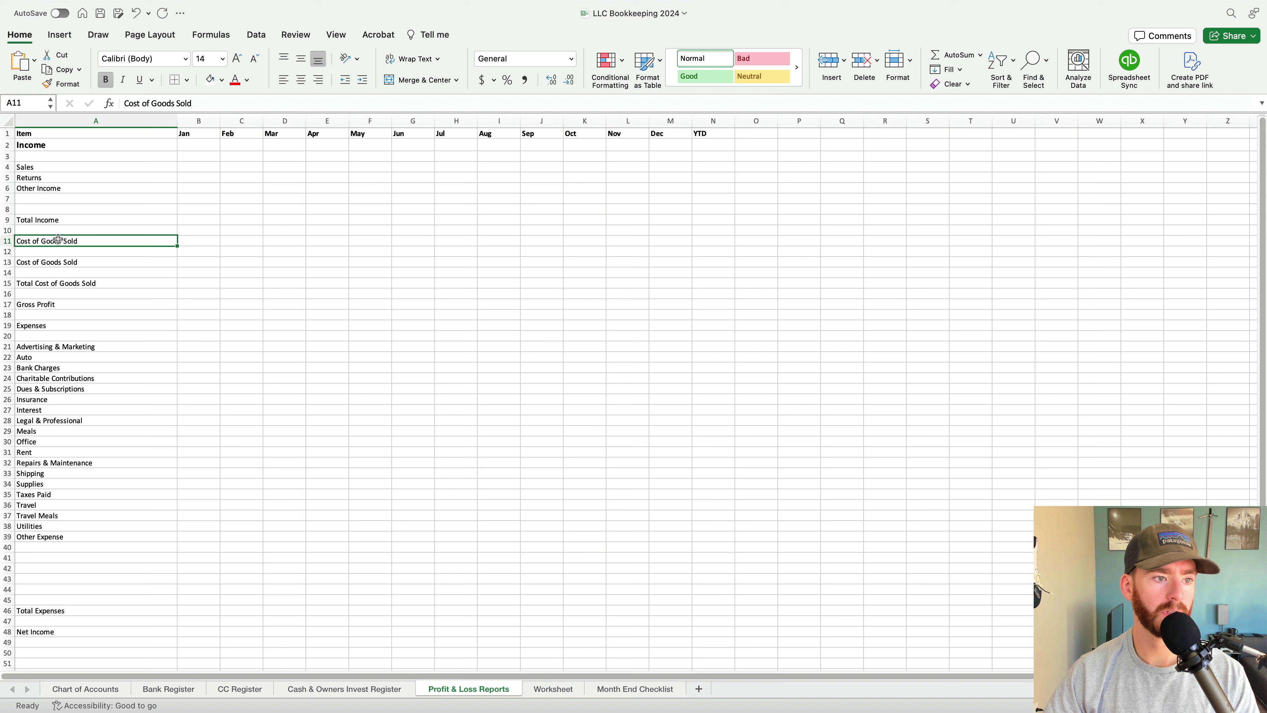
left_click(106, 80)
left_click(222, 58)
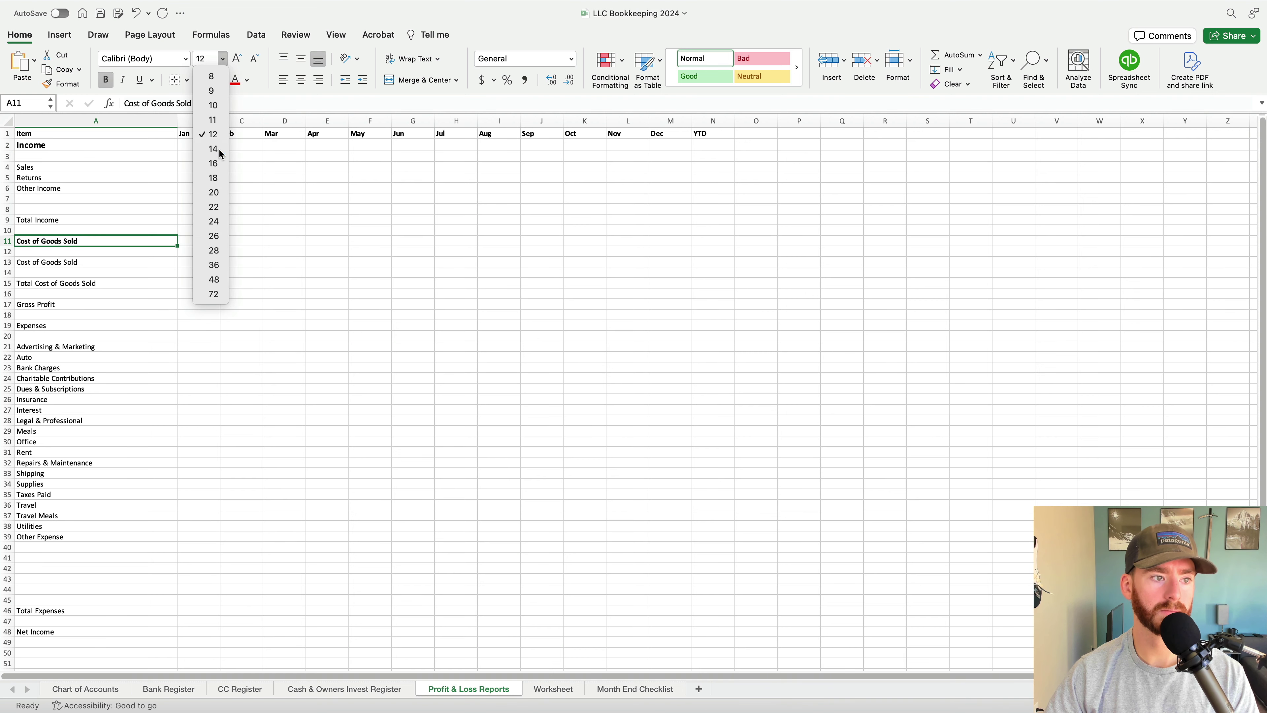
left_click(219, 149)
left_click(52, 329)
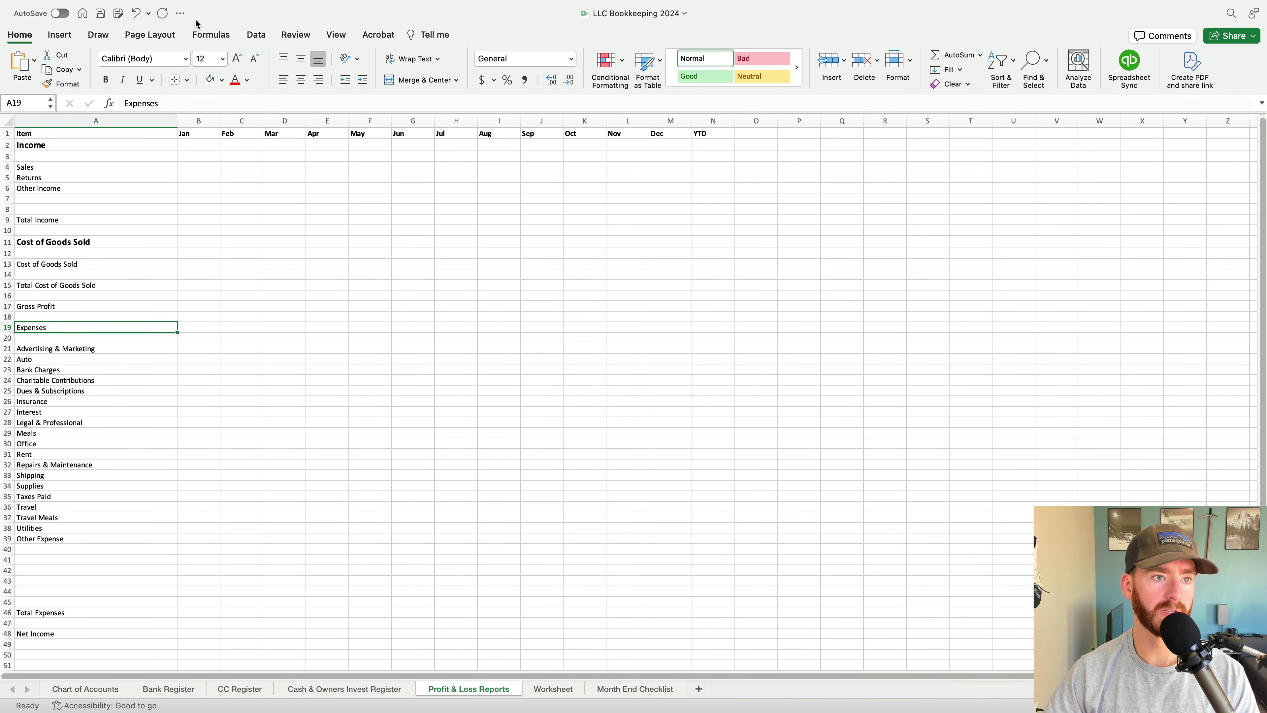
left_click(105, 80)
left_click(222, 59)
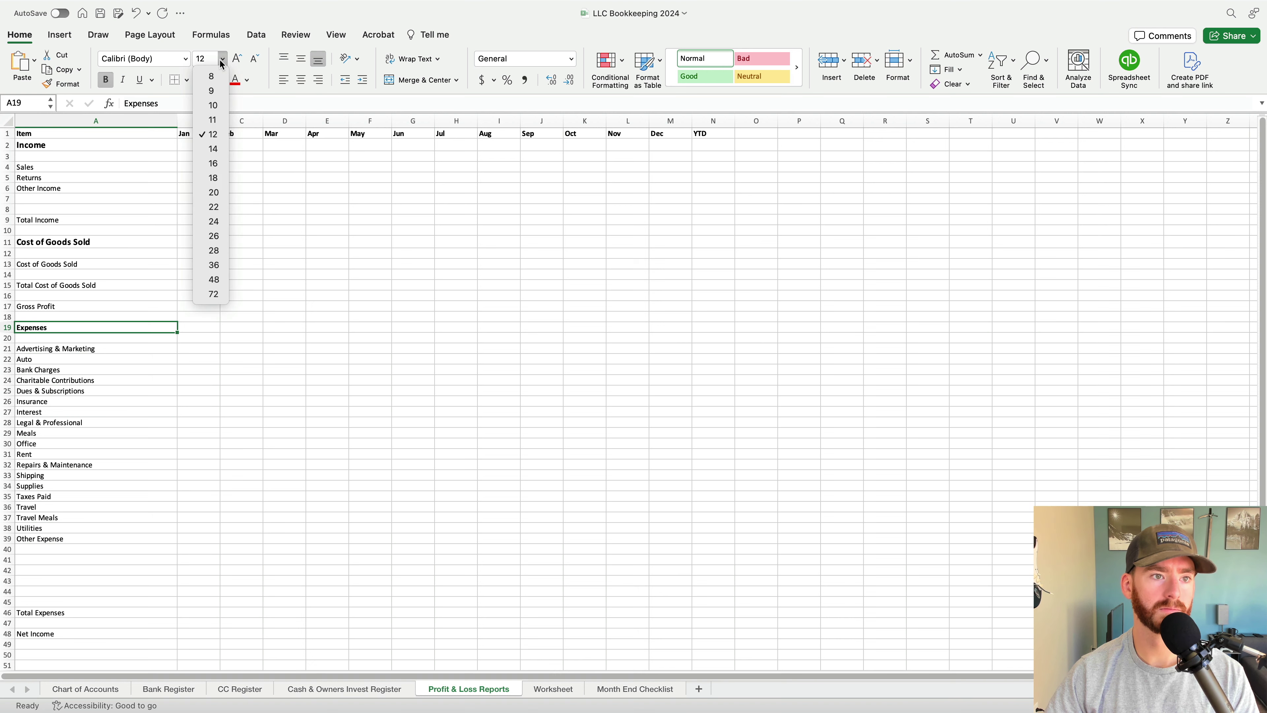
left_click(213, 164)
Make the labels Total Income (A9), Total Cost of Goods Sold (A15) and Gross Profit (A17) bold
left_click(60, 220)
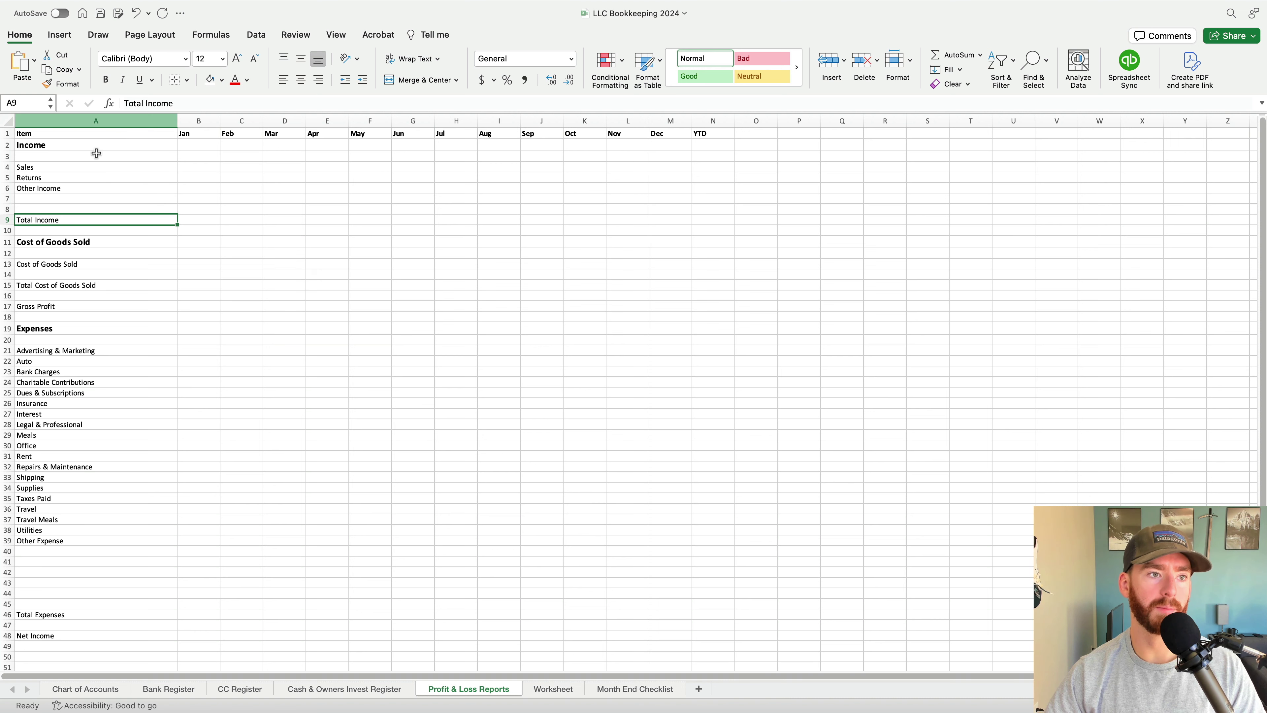
left_click(82, 253)
left_click(75, 221)
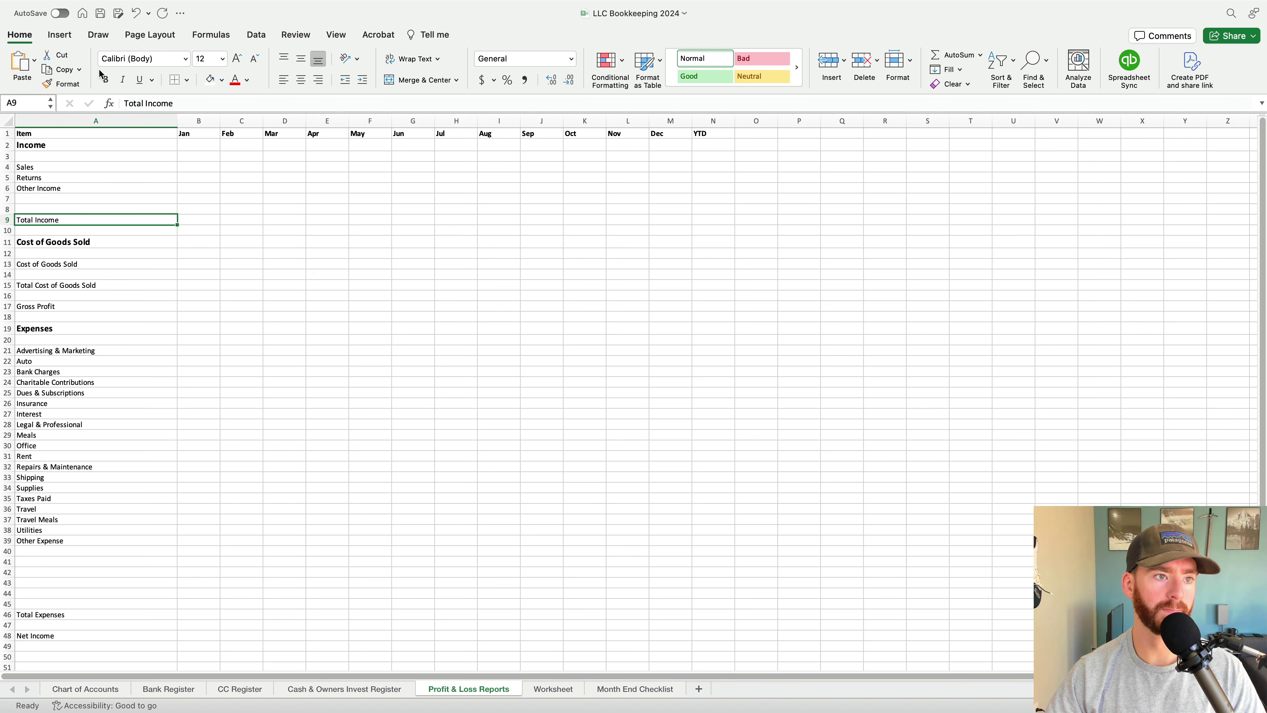
left_click(105, 80)
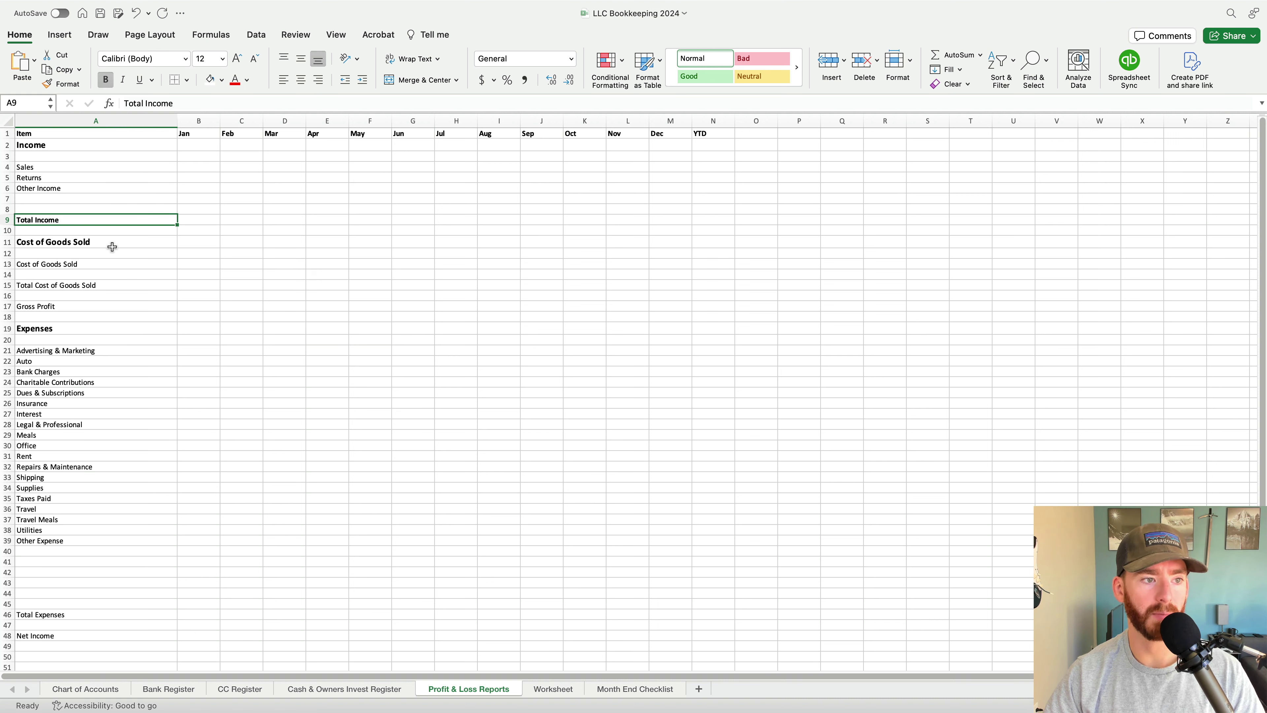
left_click(89, 284)
left_click(105, 80)
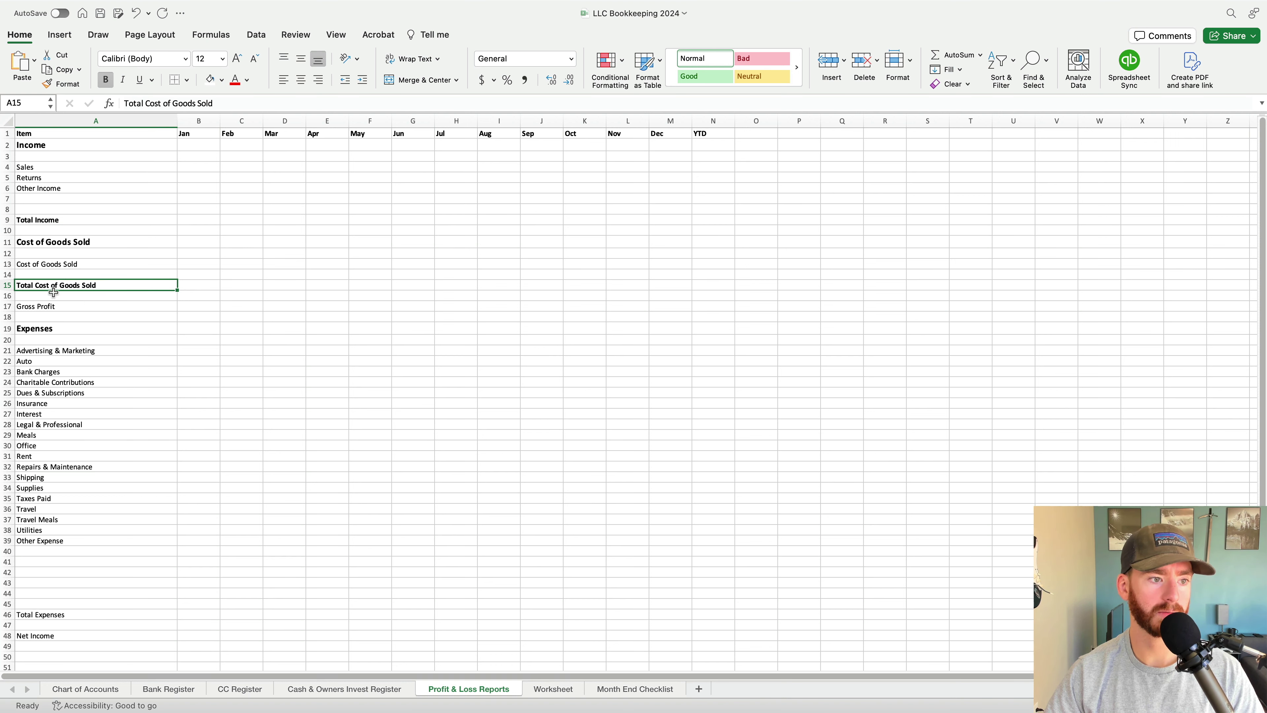
left_click(48, 306)
left_click(105, 80)
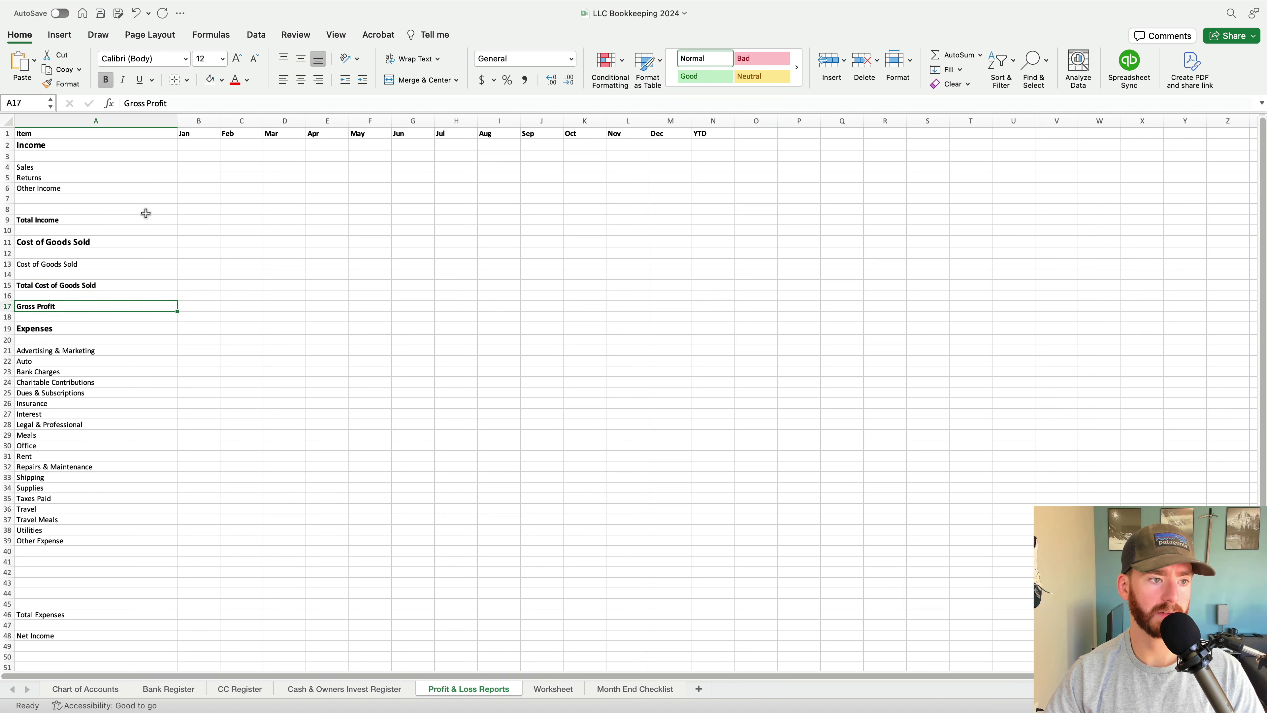
Make the labels Total Expenses (A46) and Net Income (A48) bold
left_click(63, 616)
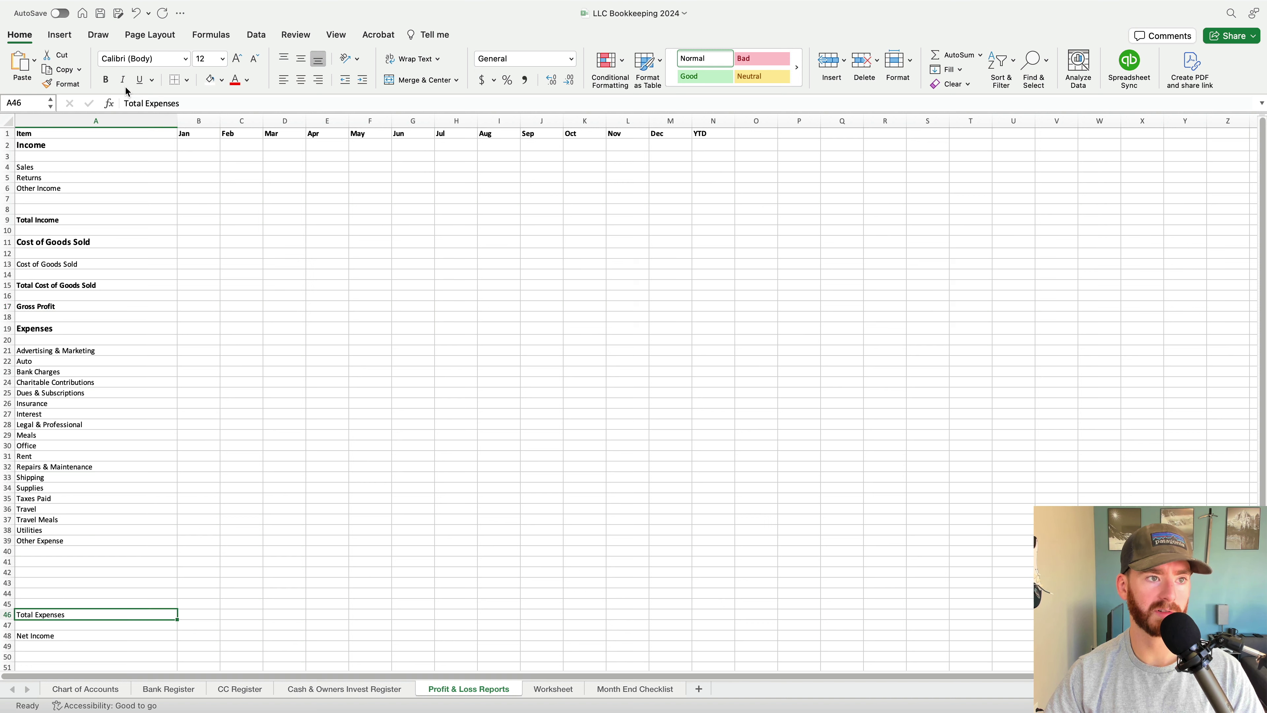
left_click(78, 639)
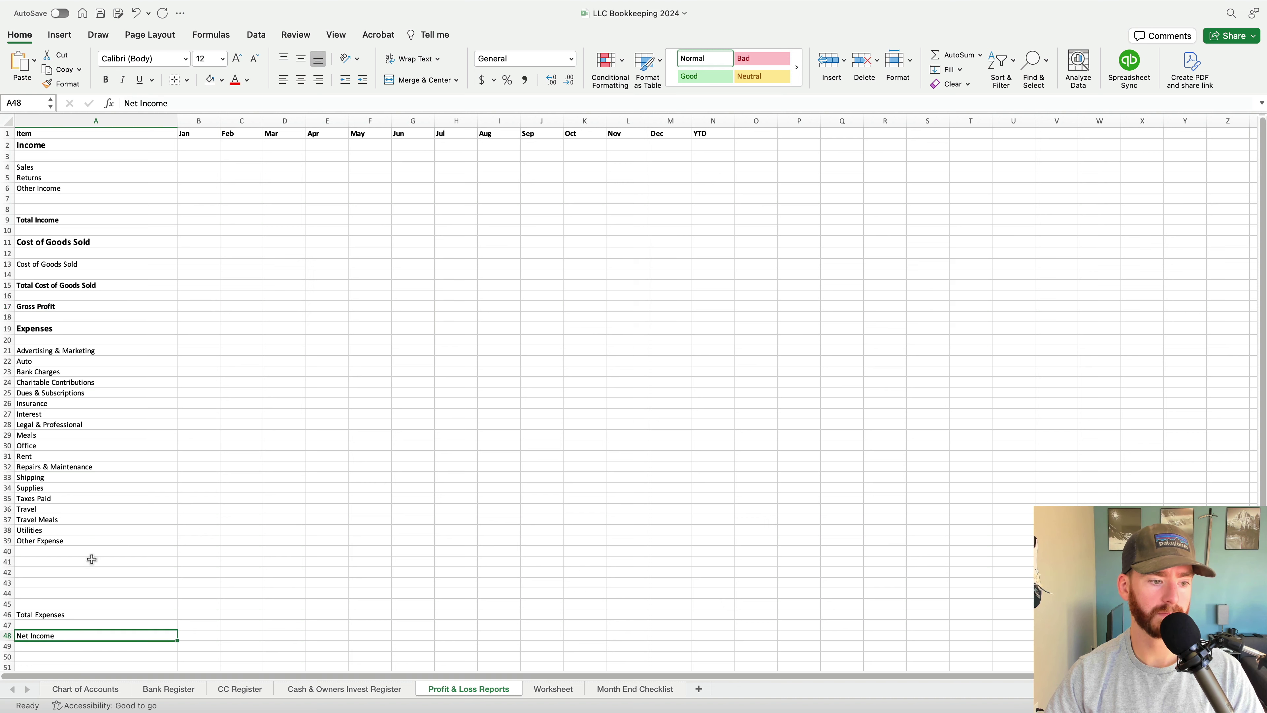
left_click(105, 79)
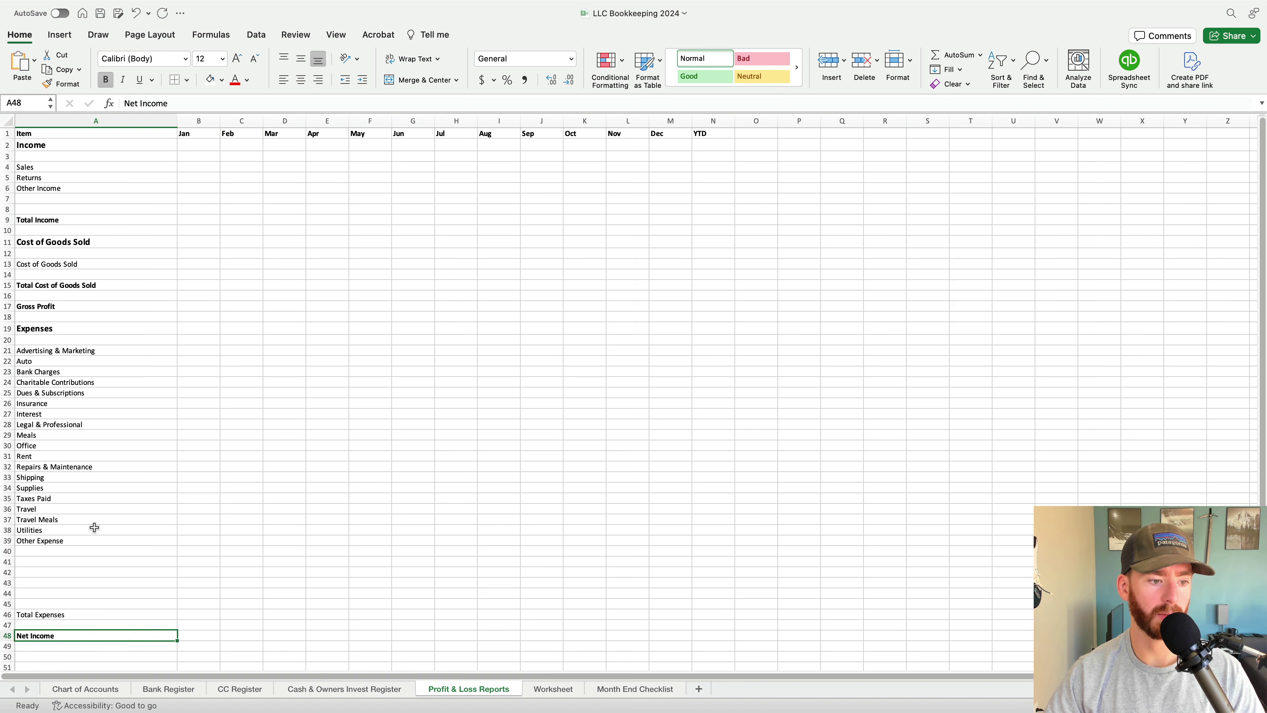
Add a bottom border to the Total Income row across A9:N9
left_click_drag(43, 221, 713, 218)
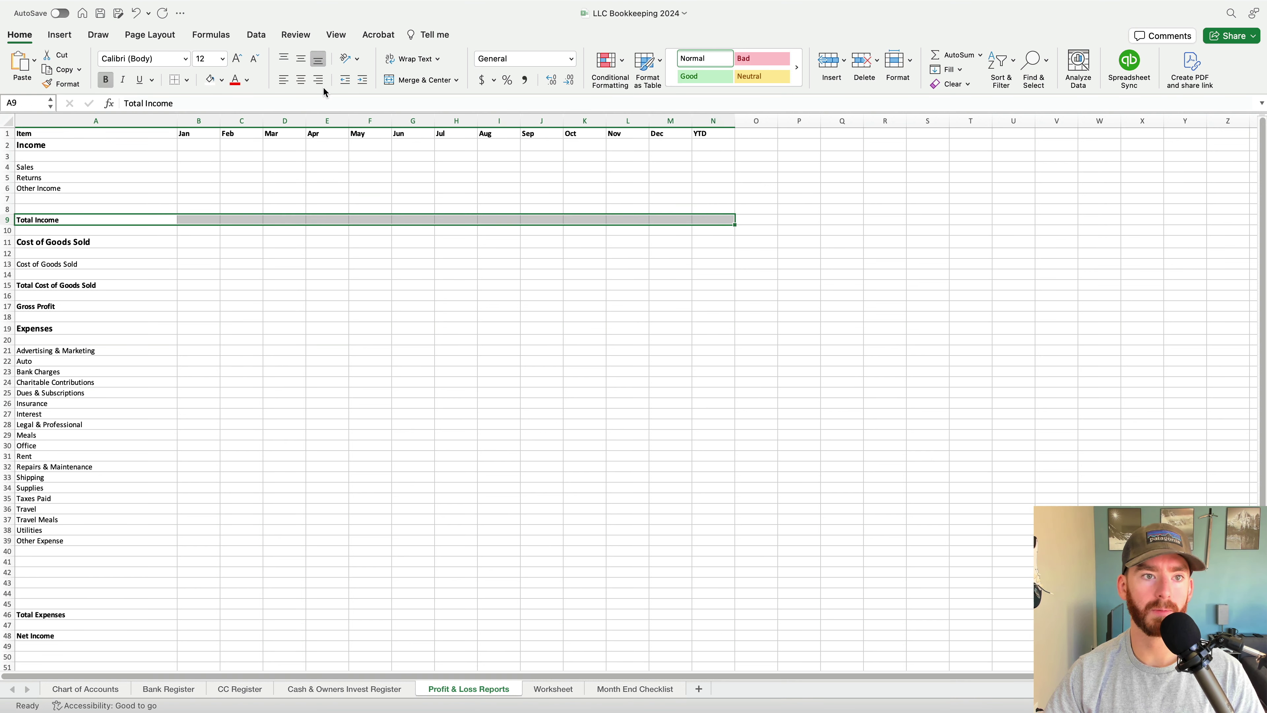
left_click(187, 84)
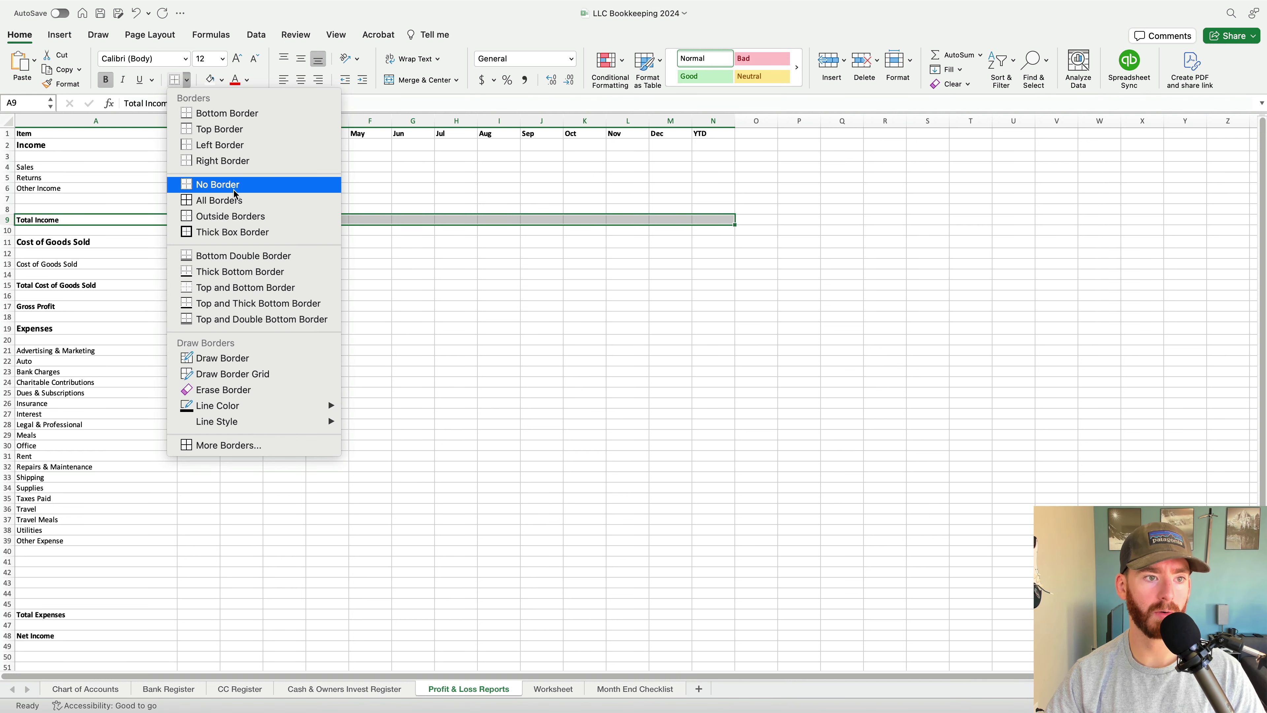
left_click(222, 114)
left_click(329, 306)
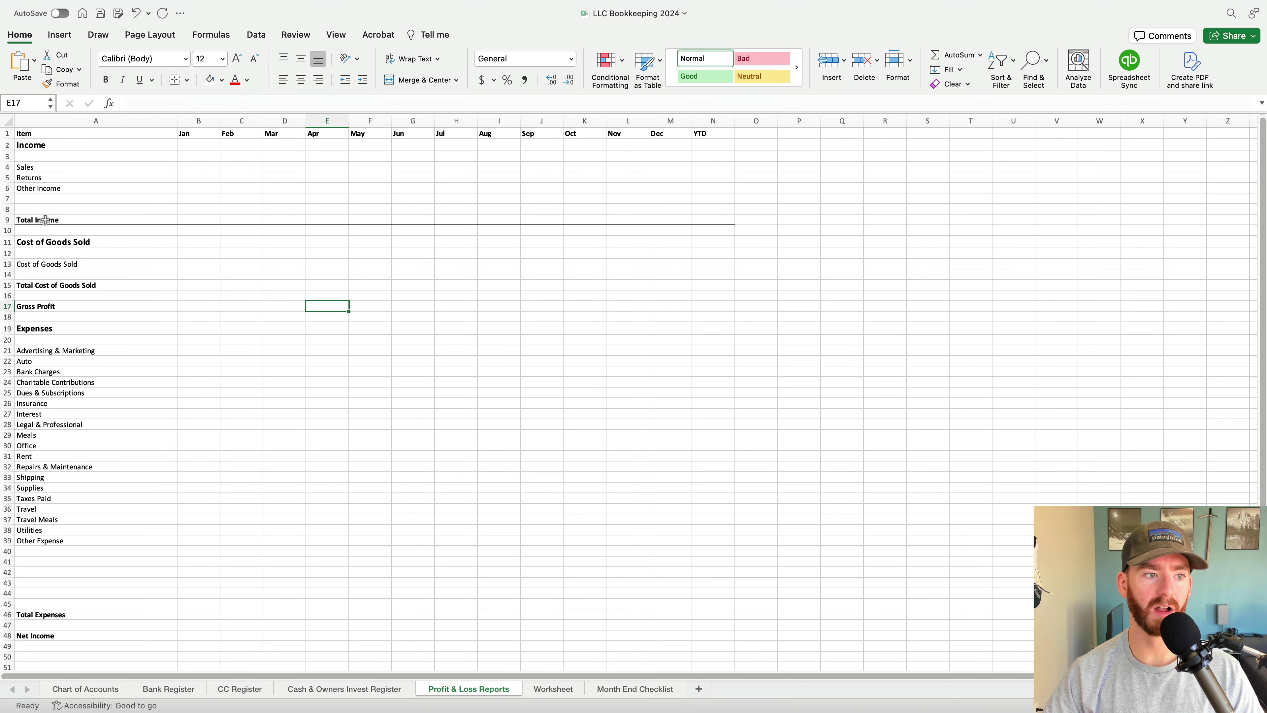
Add a bottom border across columns A to N of the Total Cost of Goods Sold, Gross Profit, Total Expenses and Net Income rows
left_click_drag(50, 285, 719, 283)
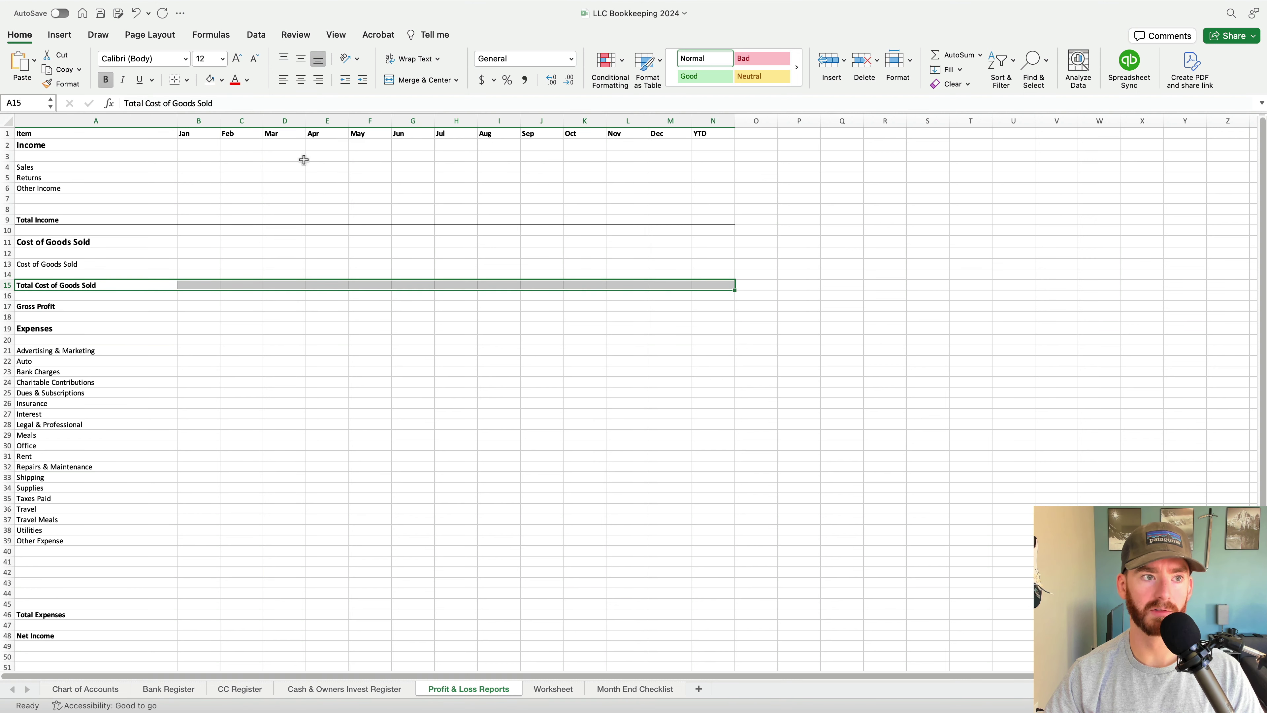
left_click_drag(48, 306, 721, 307)
left_click(174, 80)
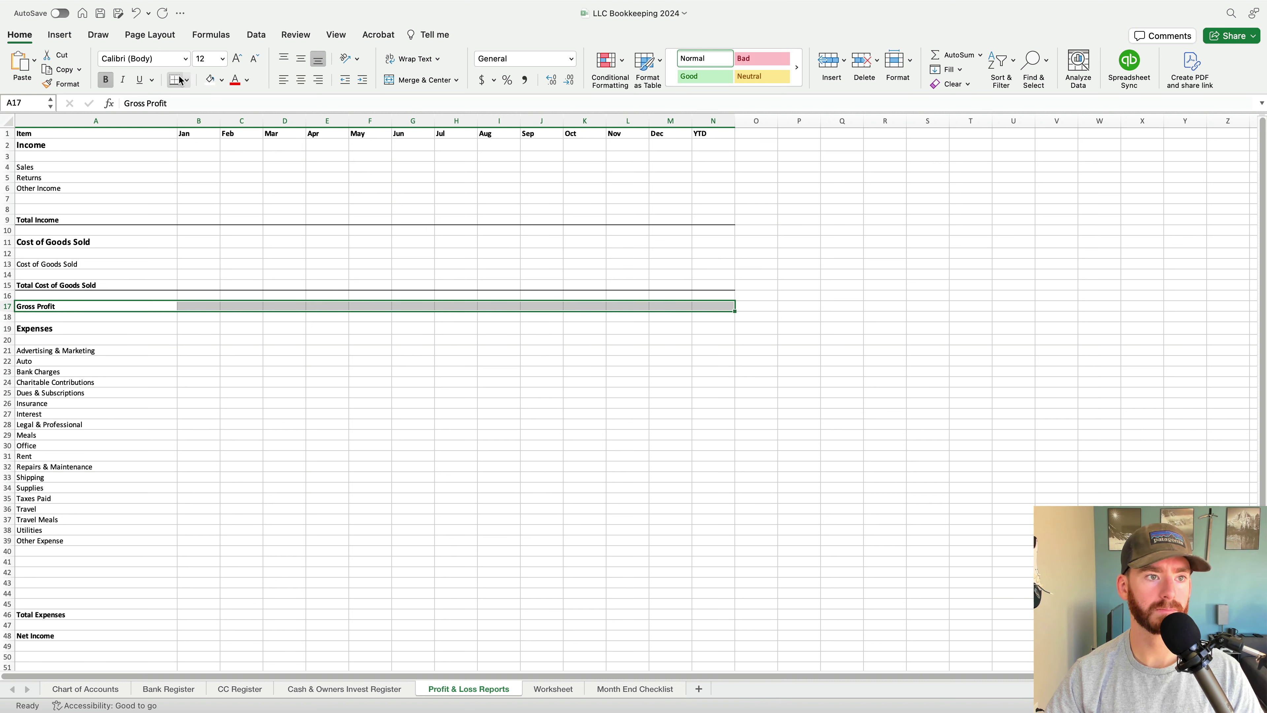
left_click_drag(129, 615, 729, 614)
left_click_drag(94, 636, 731, 635)
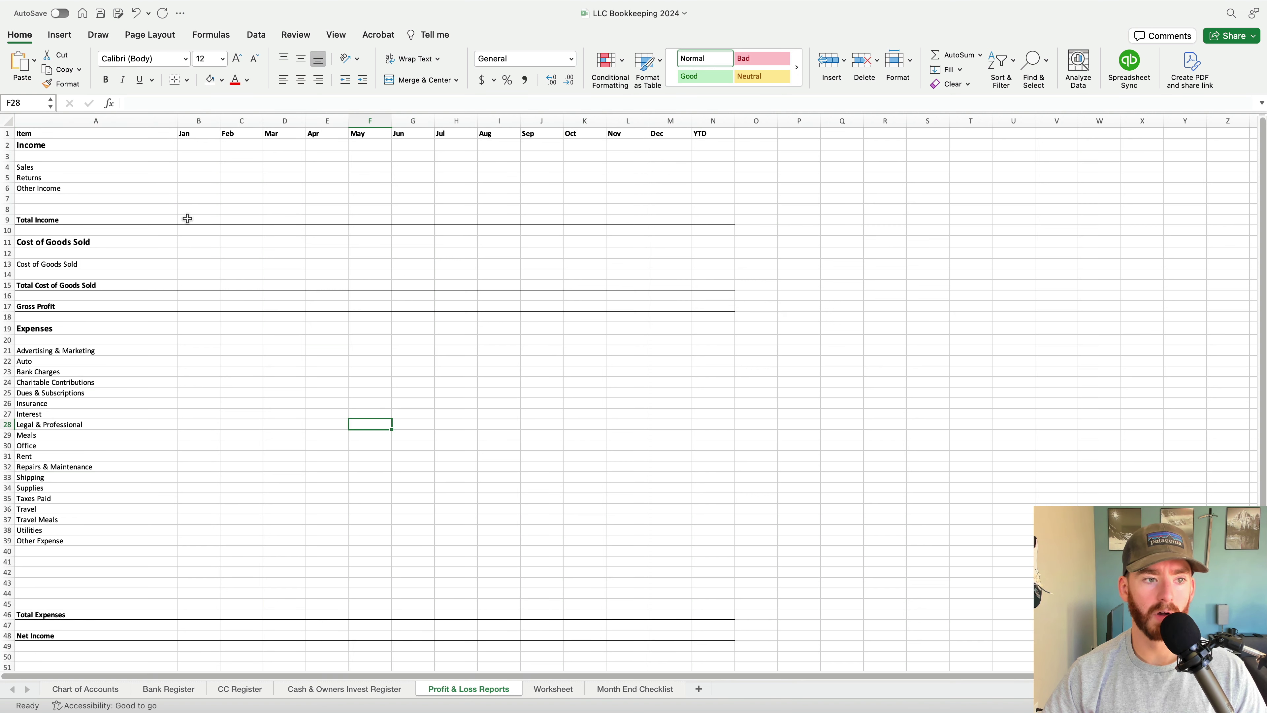
Fill the Total Income row across A9:N9 with light gray
left_click(187, 218)
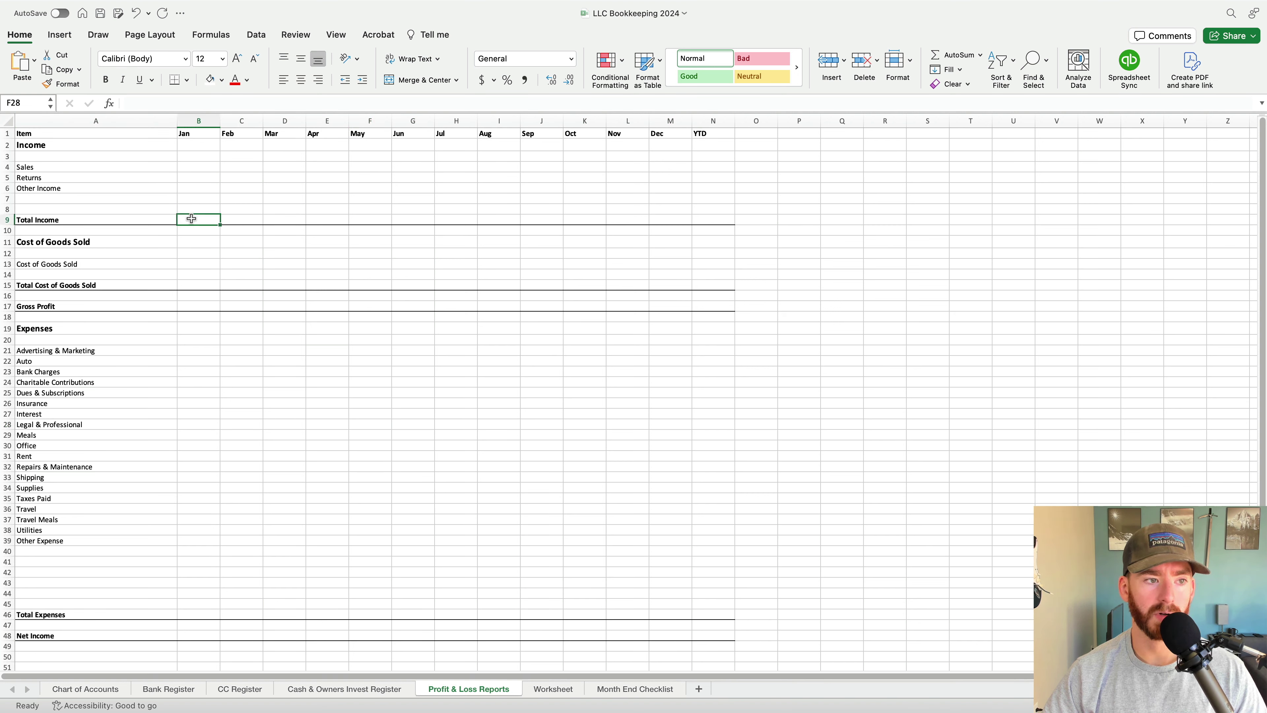
left_click_drag(101, 218, 706, 220)
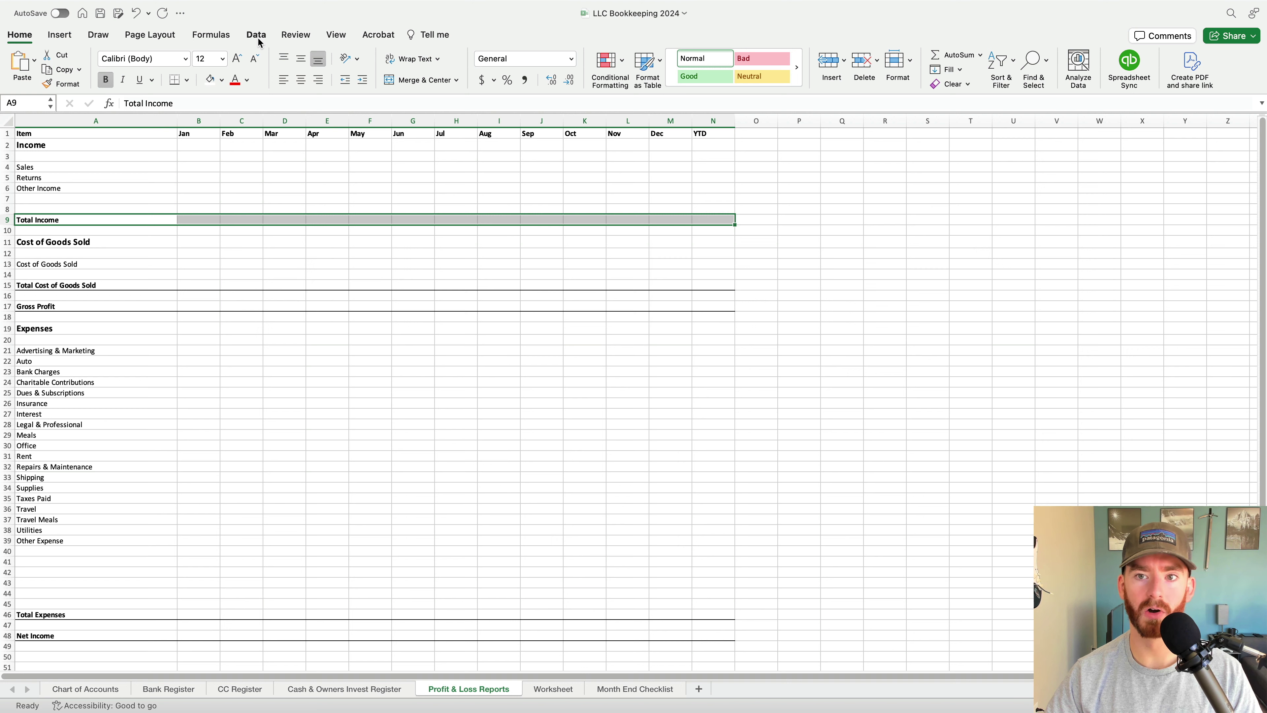
left_click(221, 81)
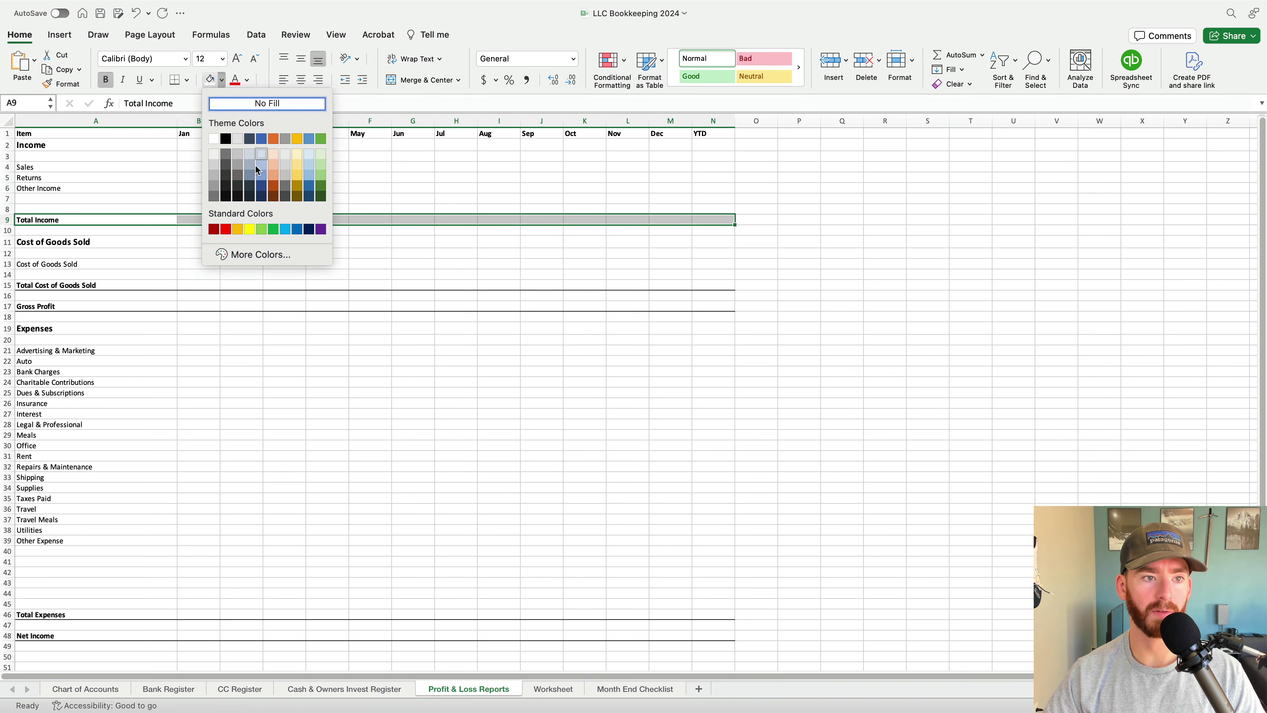
left_click(215, 165)
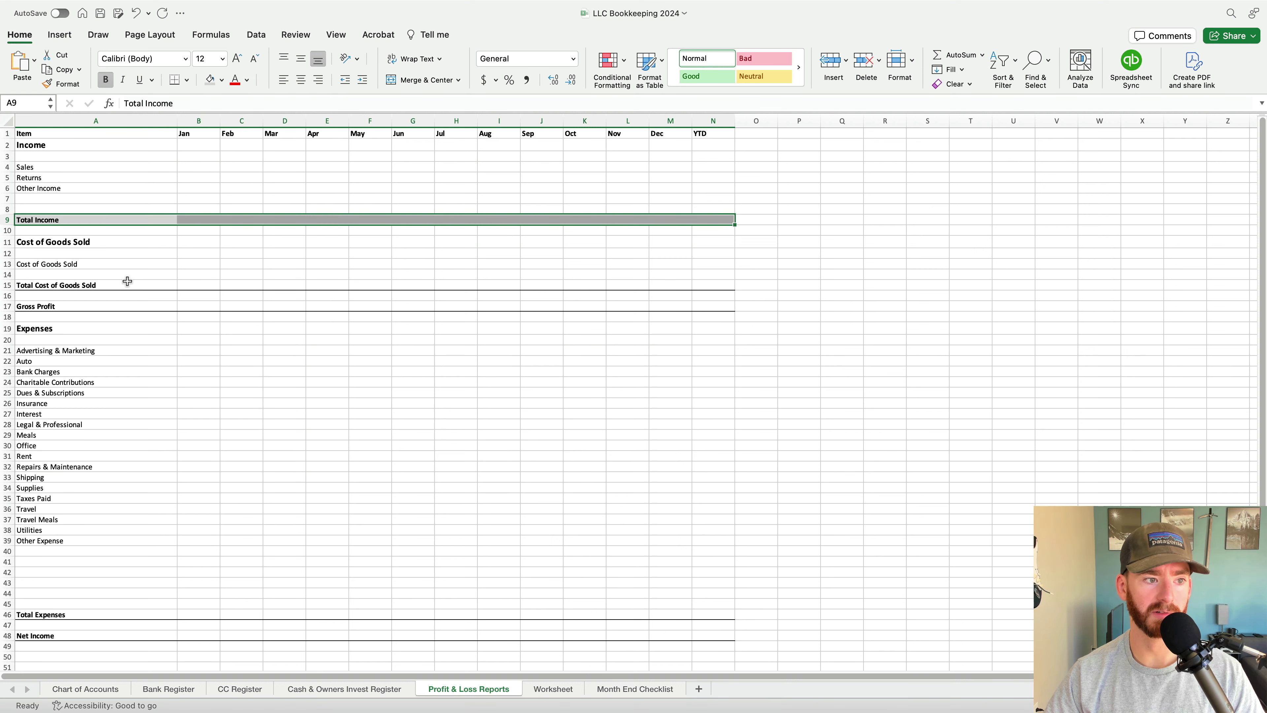
Apply the same light gray fill to the Total Cost of Goods Sold and Gross Profit rows across columns A to N
left_click_drag(127, 281, 728, 285)
left_click(209, 80)
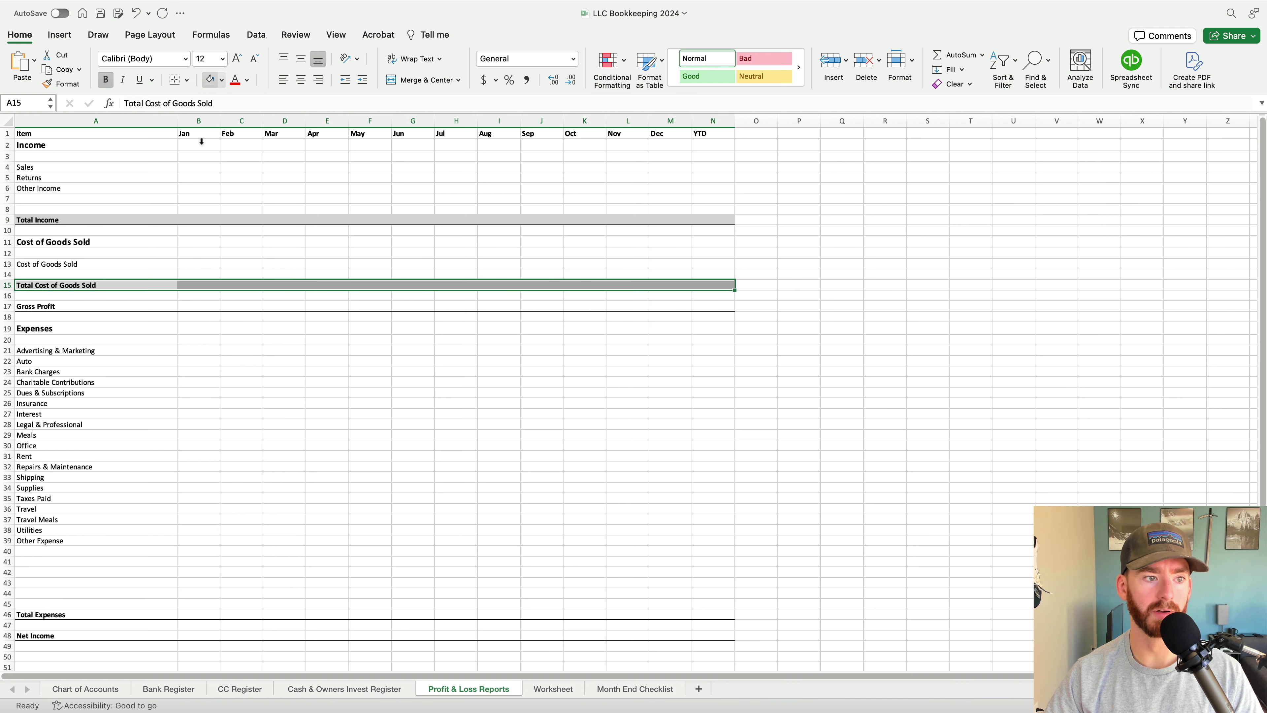
left_click(413, 438)
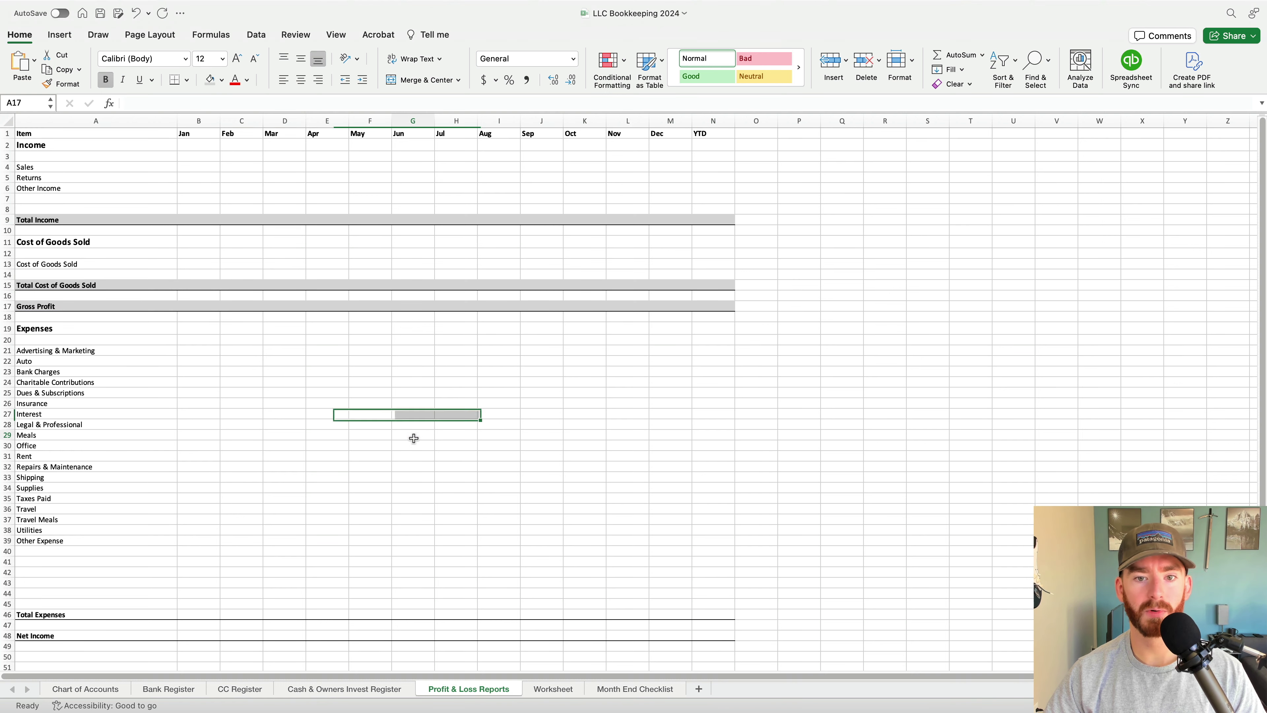
scroll(413, 439, "down", 1)
scroll(363, 394, "up", 1)
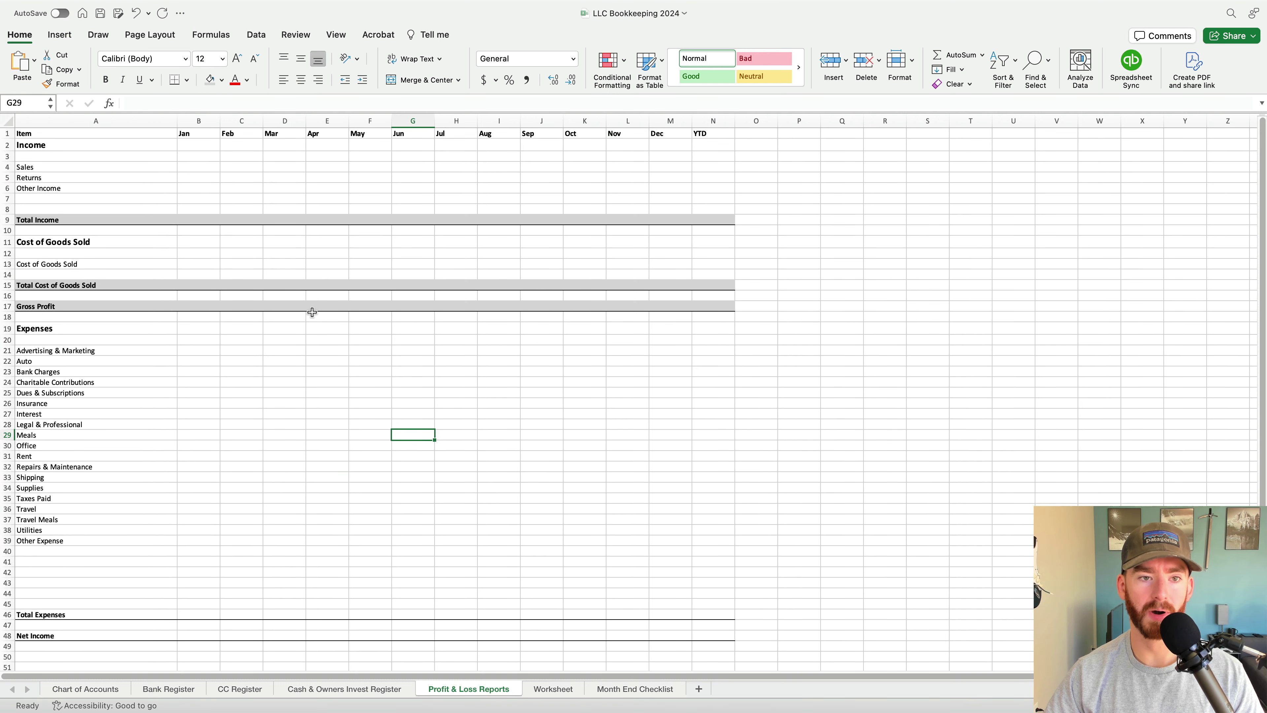
Apply the same light gray fill to the Total Expenses row across A46:N46
left_click(312, 312)
scroll(314, 310, "down", 3)
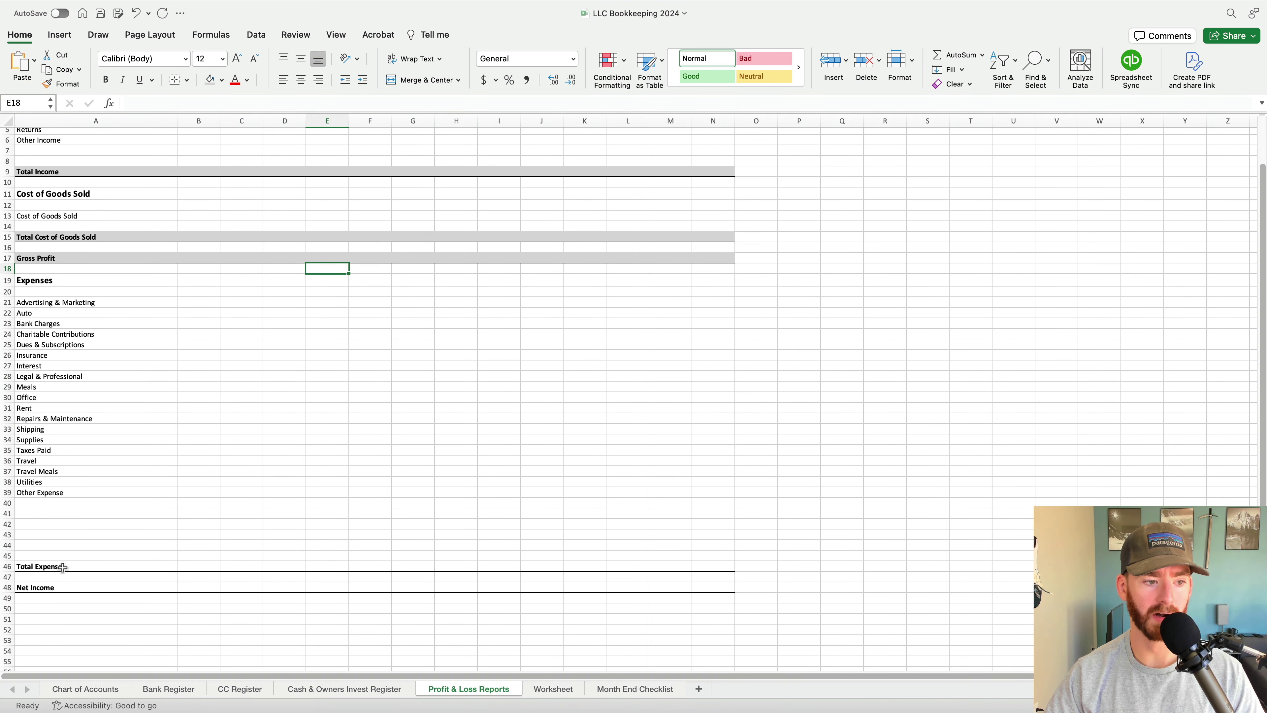
left_click_drag(63, 567, 731, 567)
left_click(210, 80)
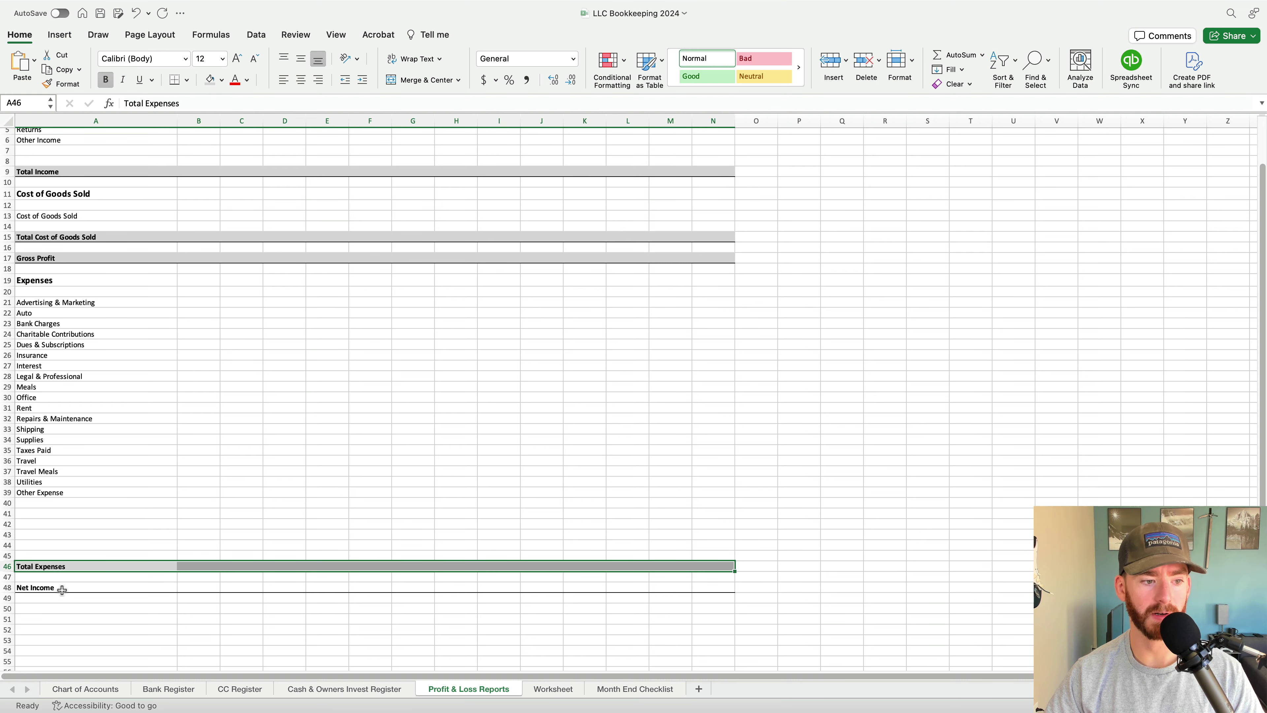
Fill the Net Income row across A48:N48 with light green
left_click_drag(72, 590, 711, 590)
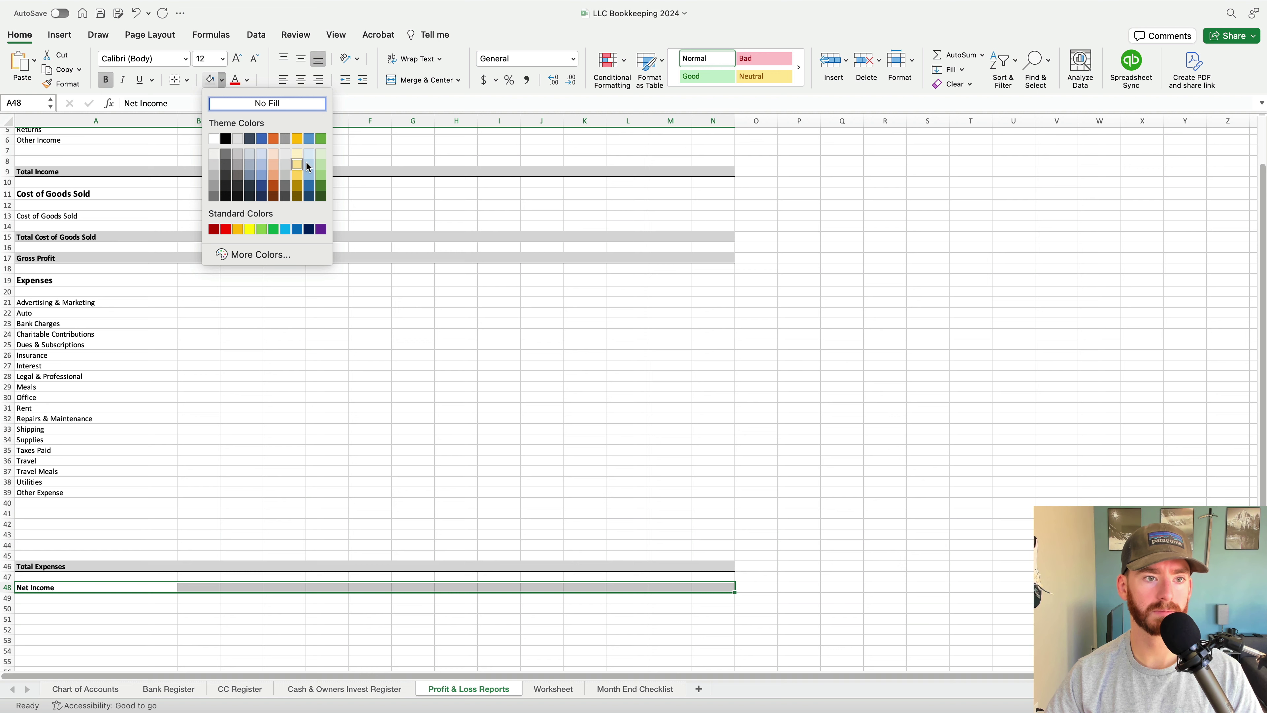
left_click(321, 165)
left_click_drag(384, 420, 385, 428)
scroll(528, 266, "up", 3)
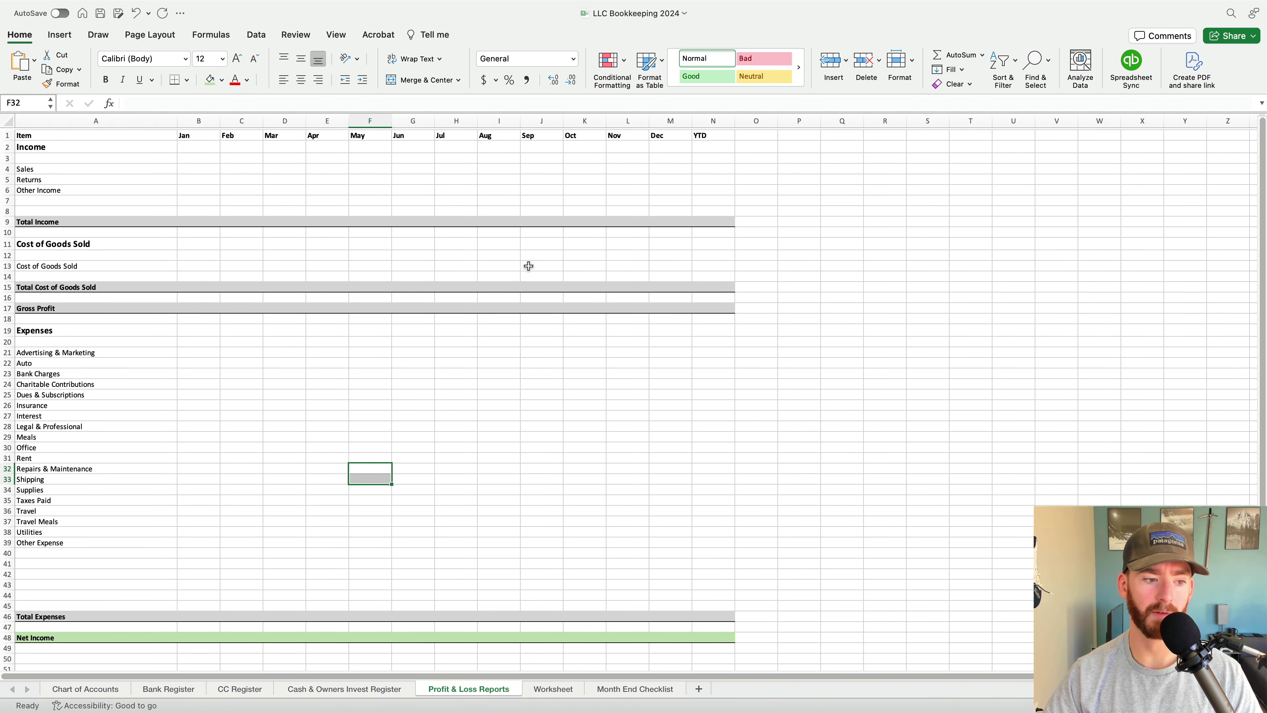
left_click(420, 369)
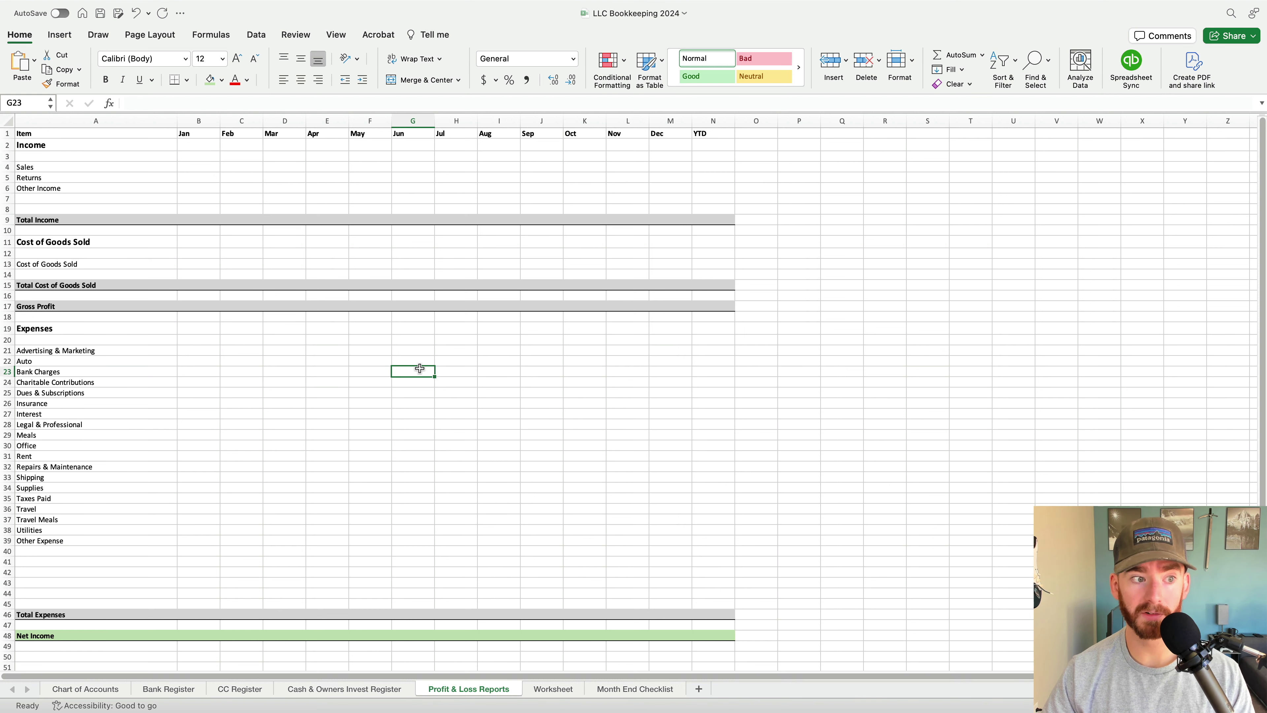
Compare the report's line items with the accounts and report categories on the Chart of Accounts sheet
left_click(87, 190)
left_click(90, 555)
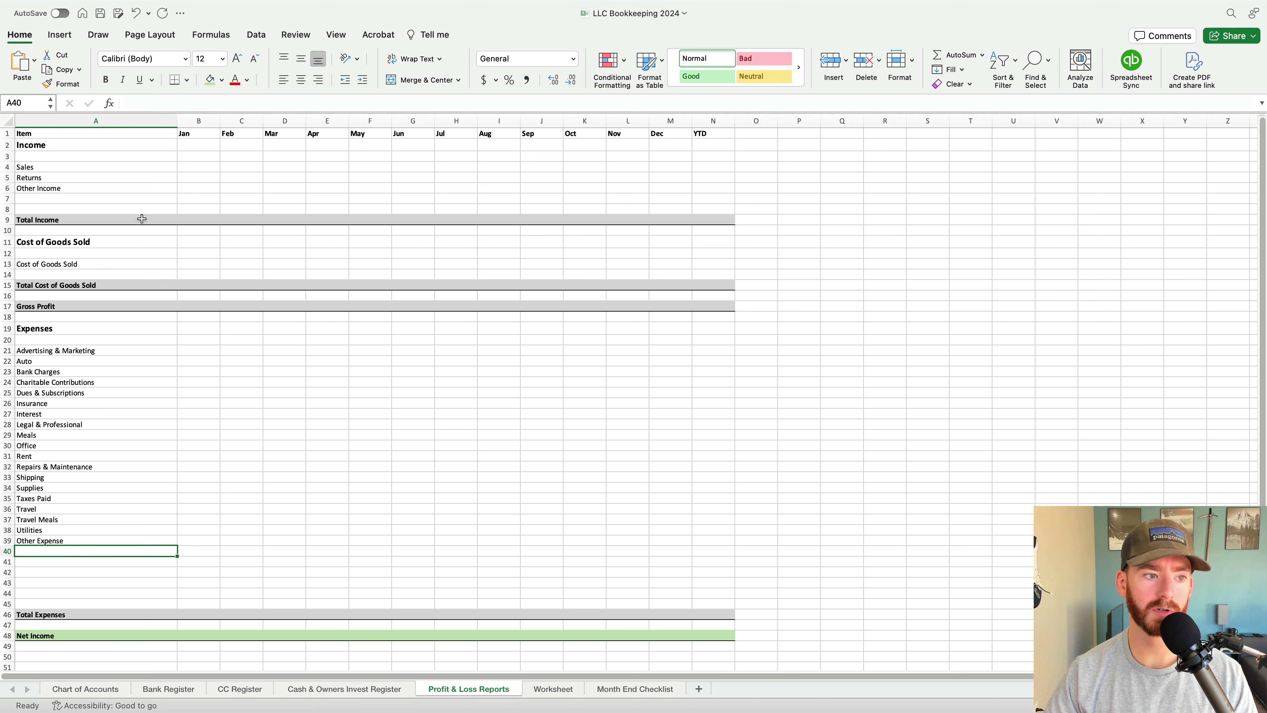
left_click(199, 168)
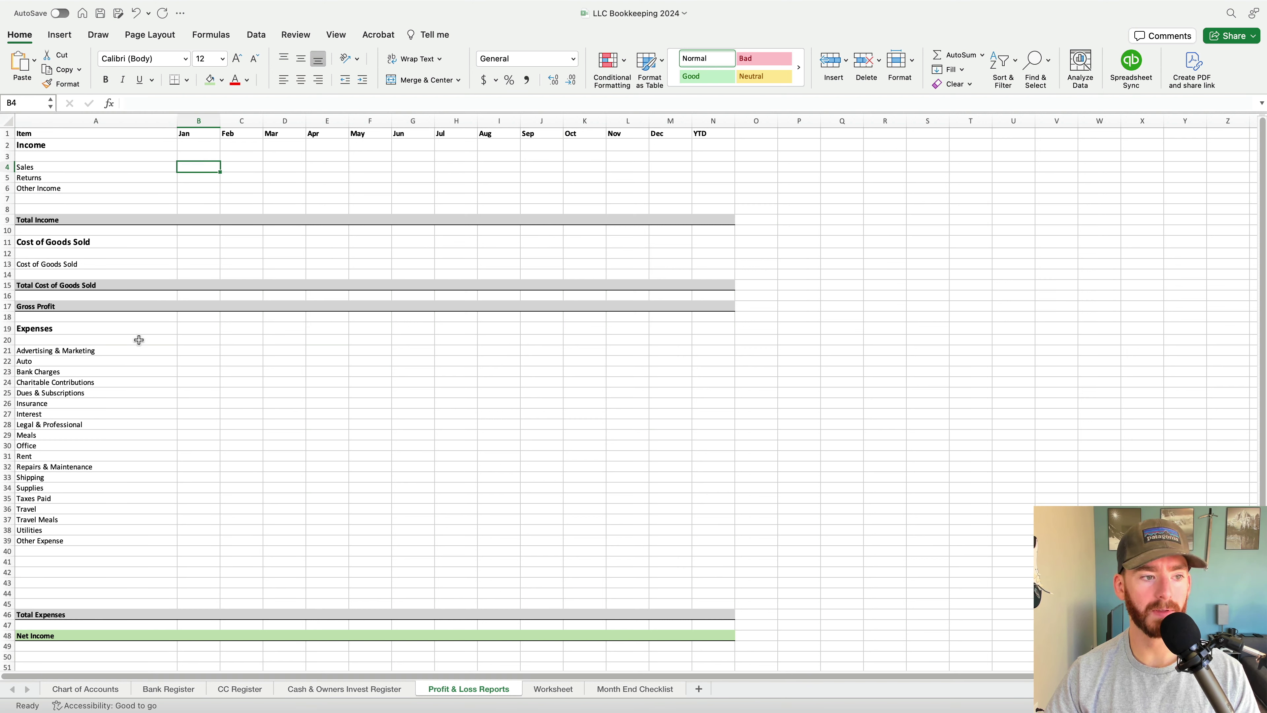
left_click(96, 693)
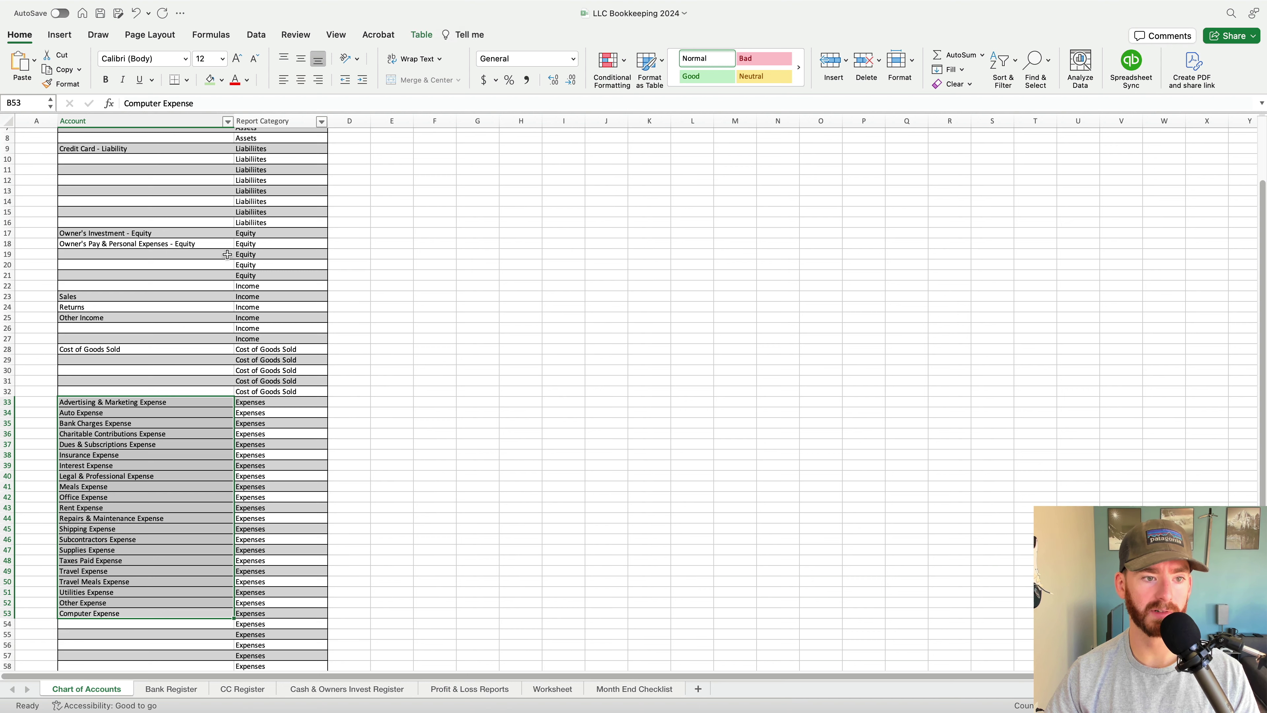
left_click(490, 693)
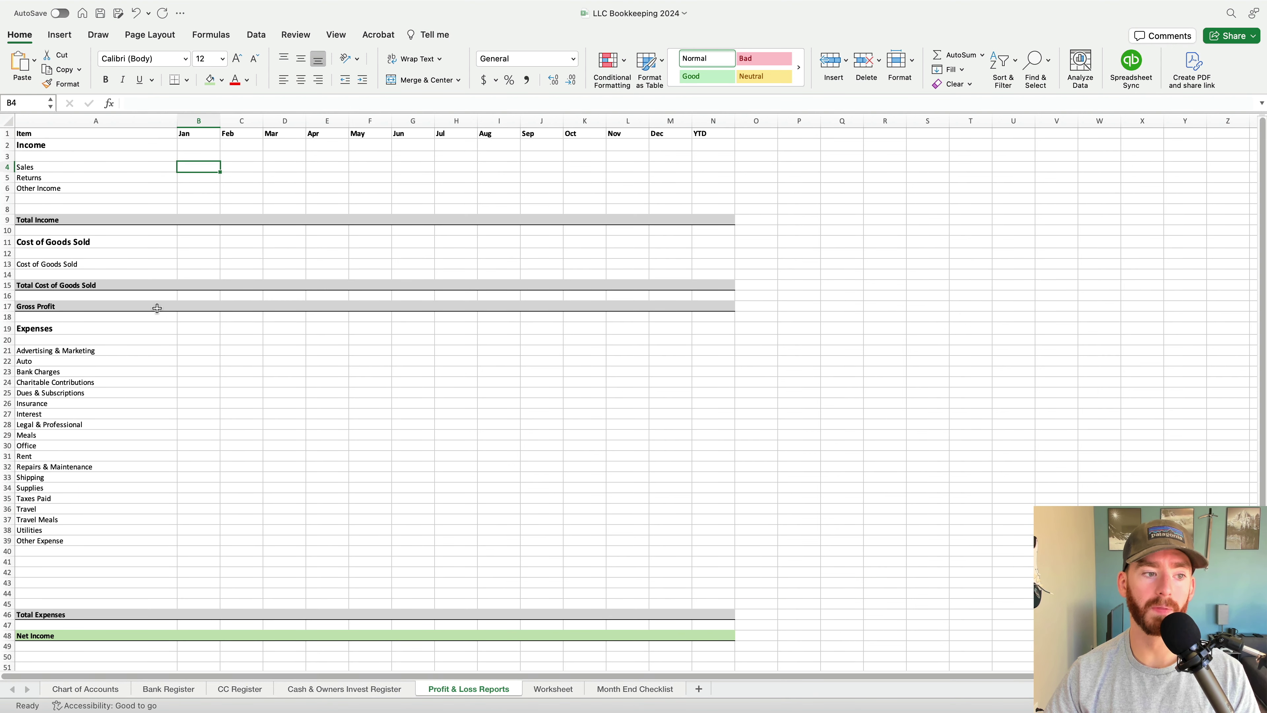
left_click(84, 689)
left_click(184, 517)
left_click(274, 487)
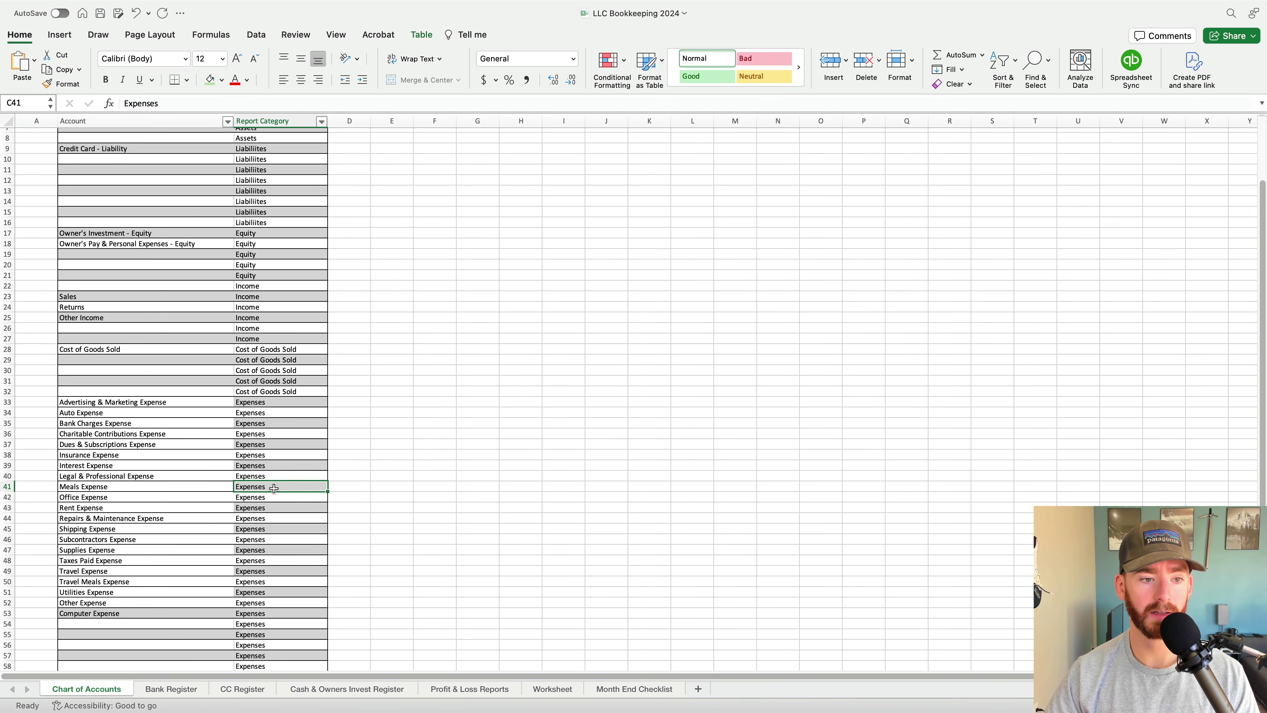
left_click(254, 295)
left_click(267, 381)
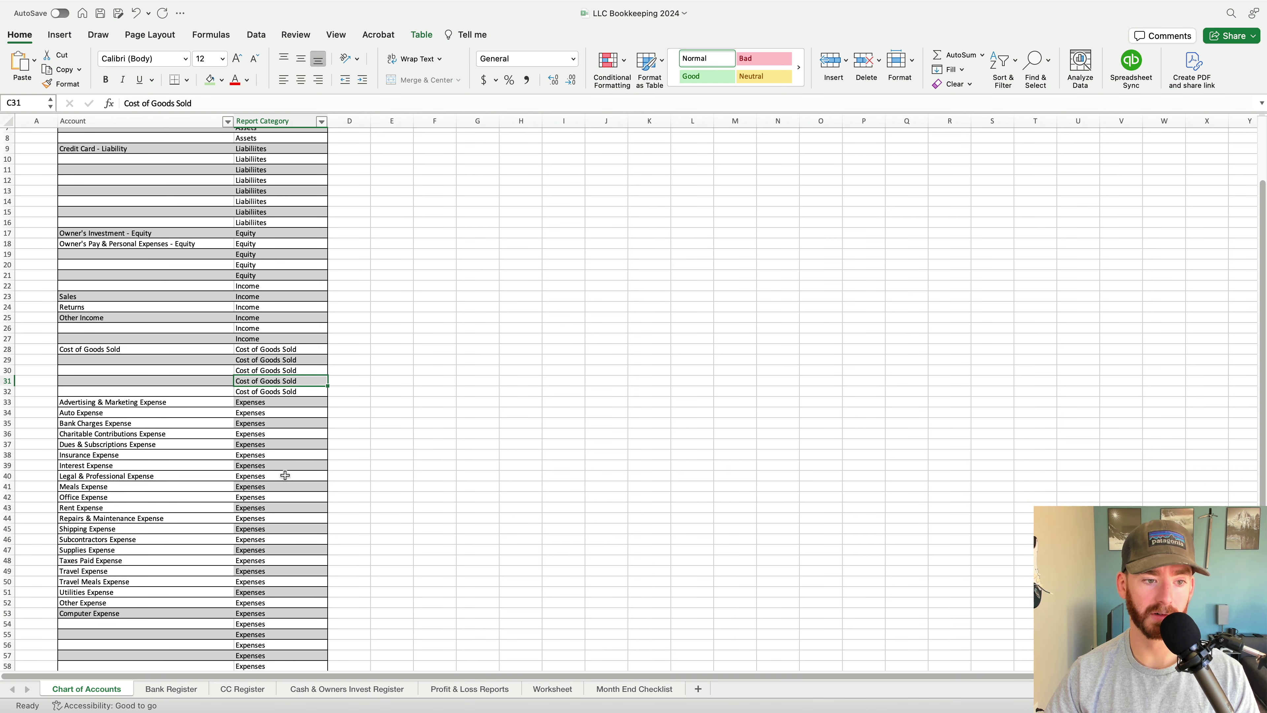
left_click(273, 518)
left_click(103, 487)
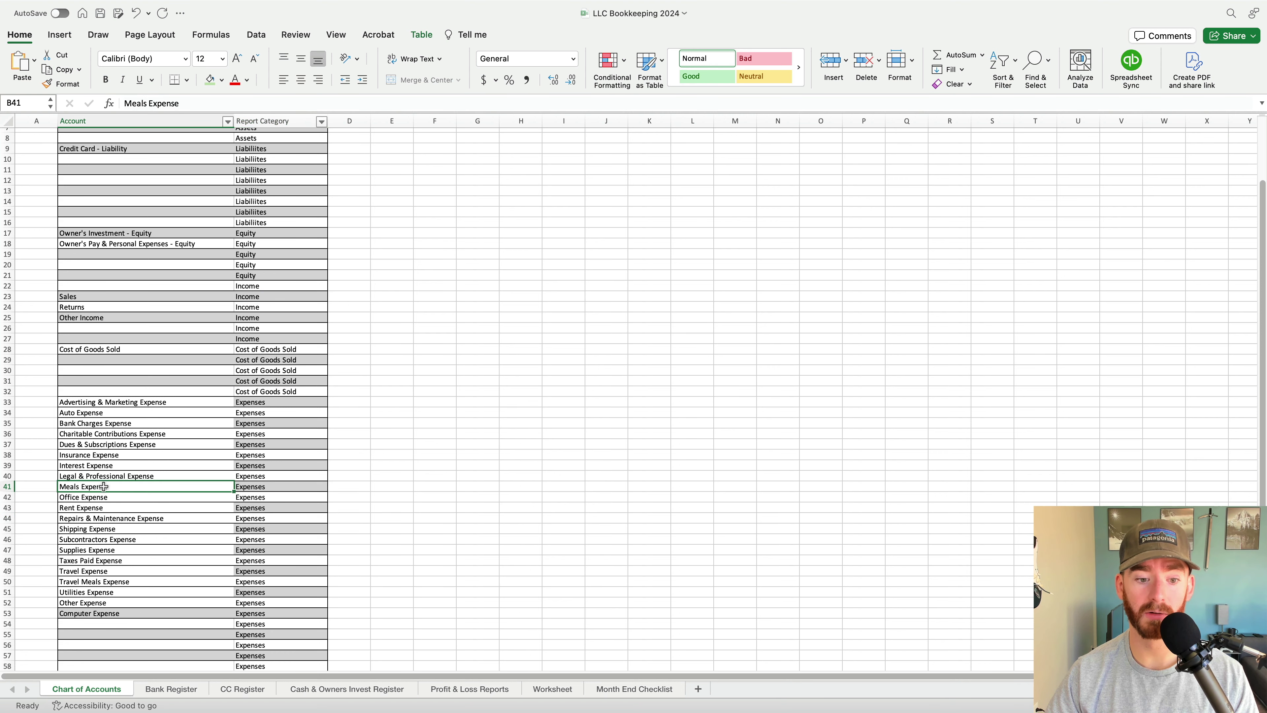
left_click(474, 689)
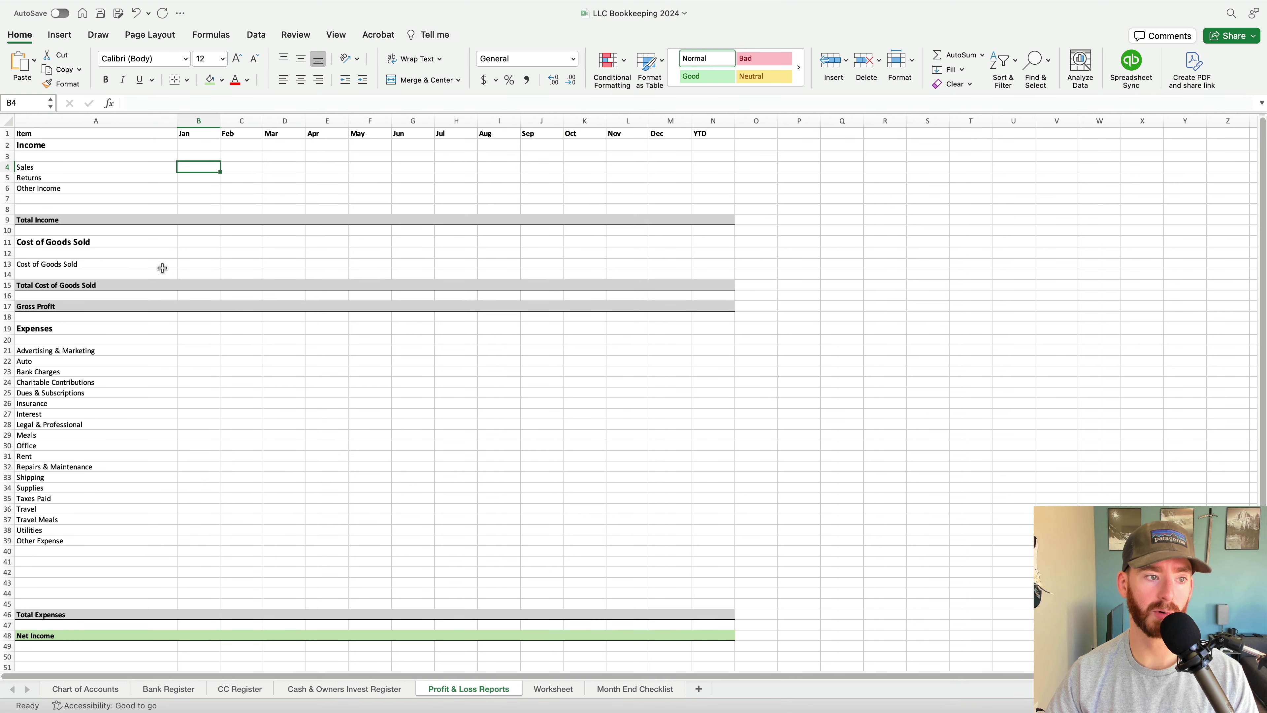
left_click(73, 553)
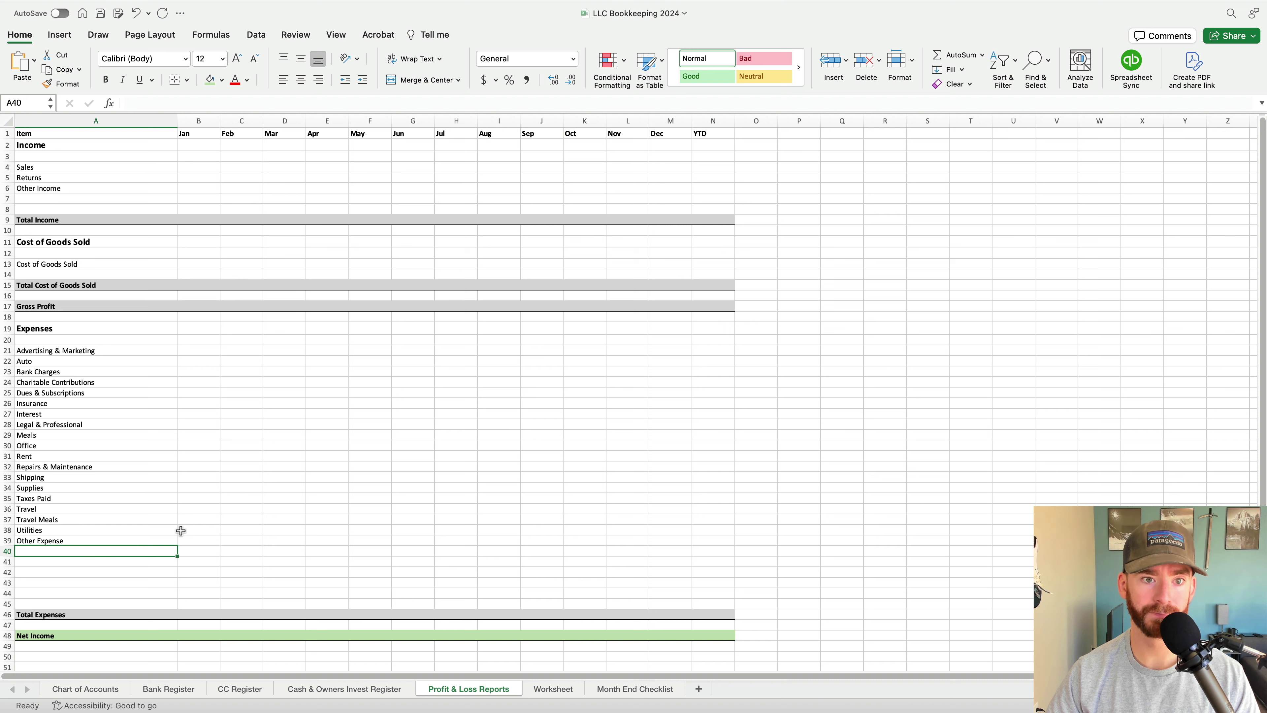
type("gritg")
key("BackSpace")
key("BackSpace")
key("BackSpace")
key("BackSpace")
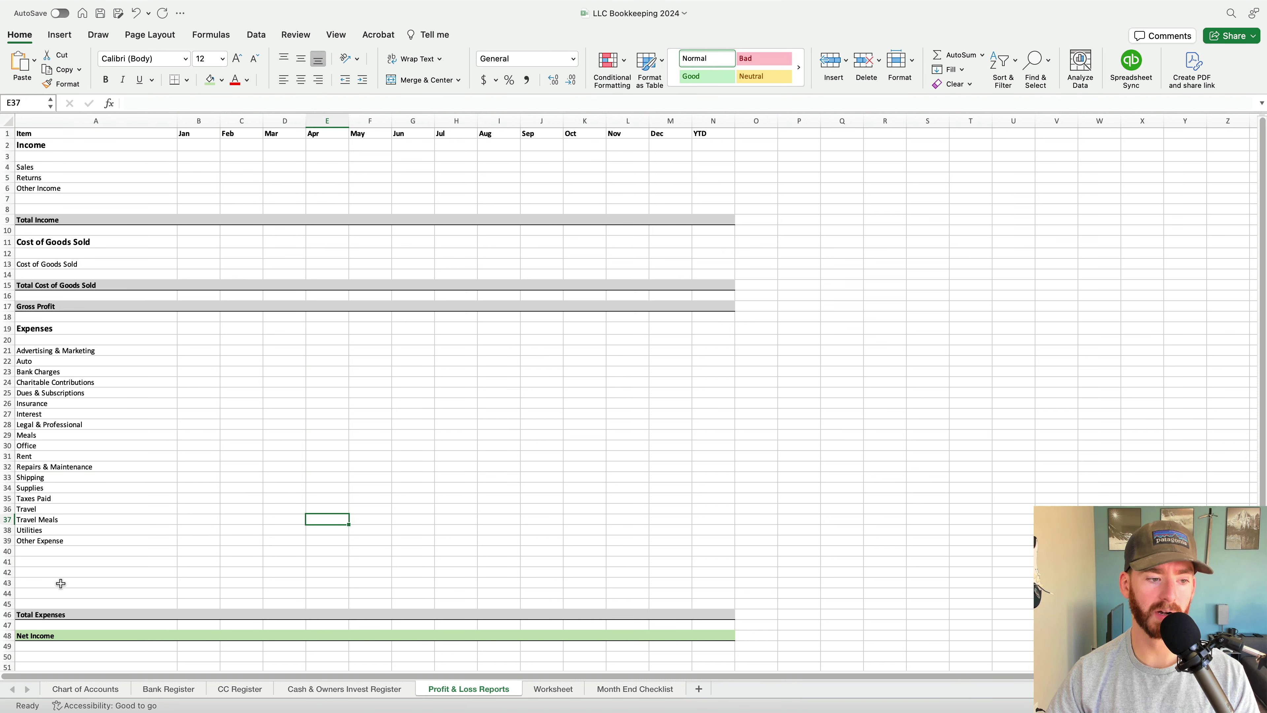
left_click(50, 553)
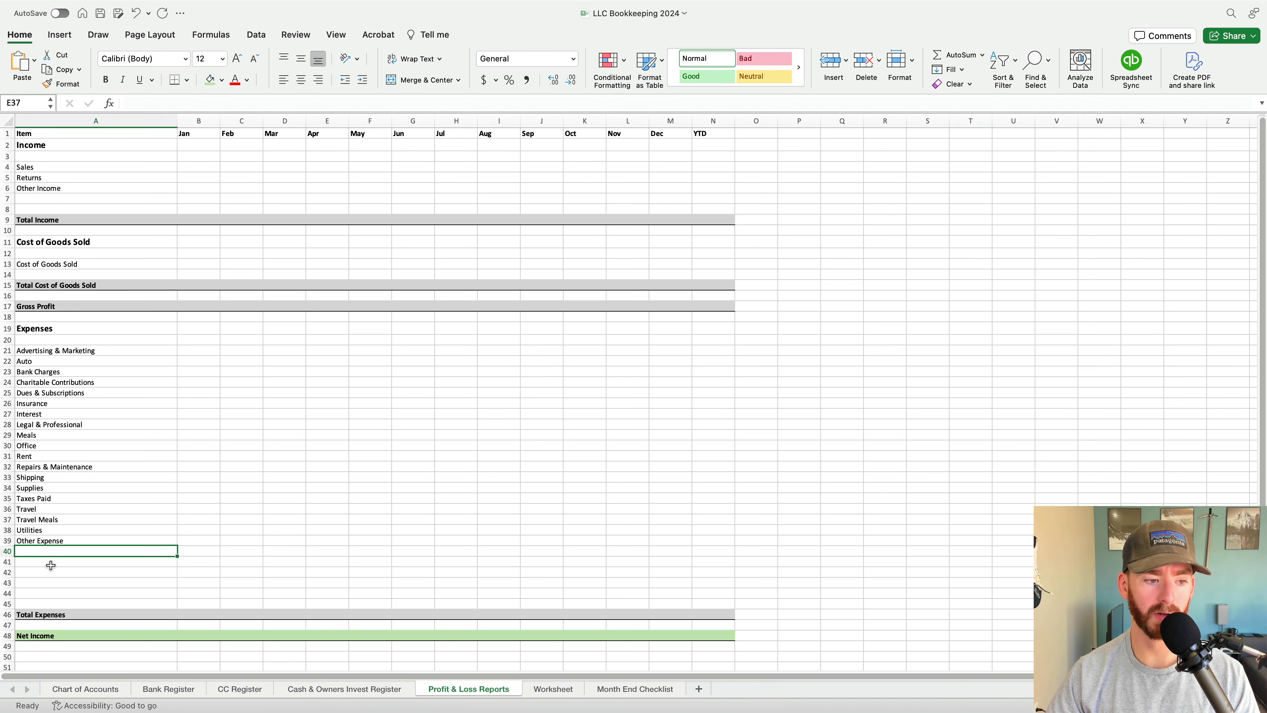
left_click_drag(51, 565, 198, 594)
left_click(141, 580)
left_click(118, 563)
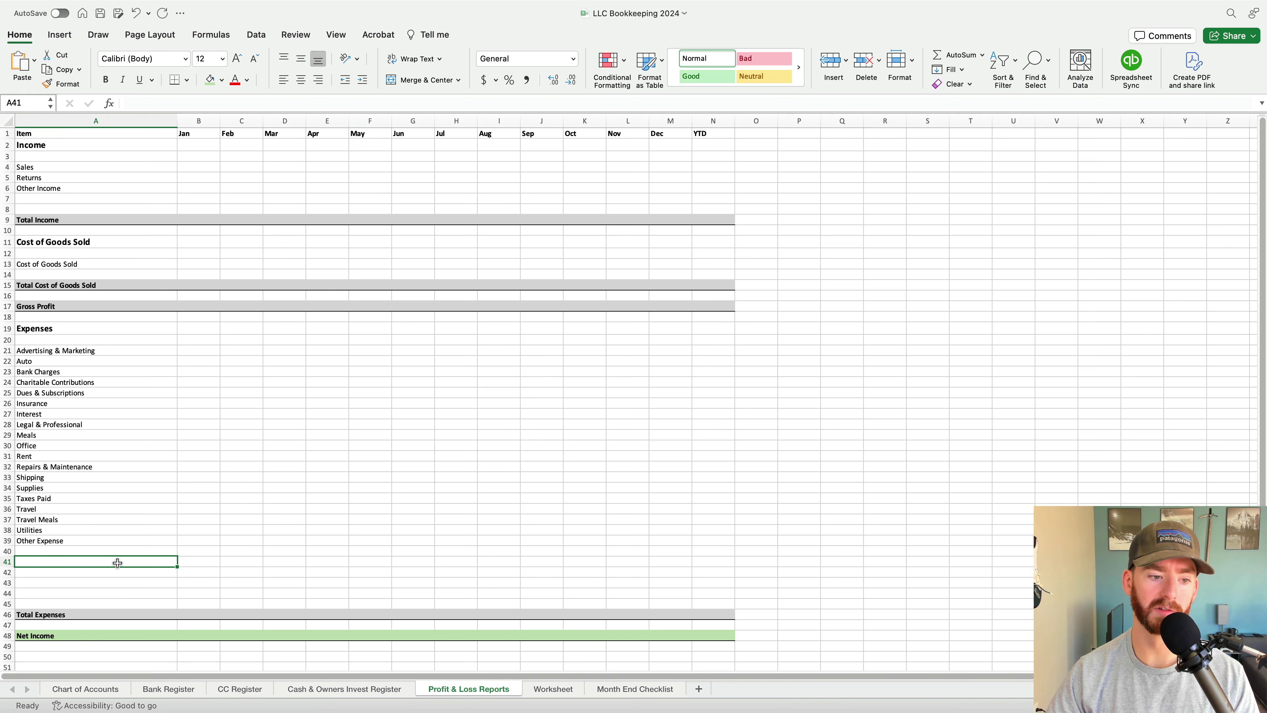
left_click(101, 550)
left_click(180, 552)
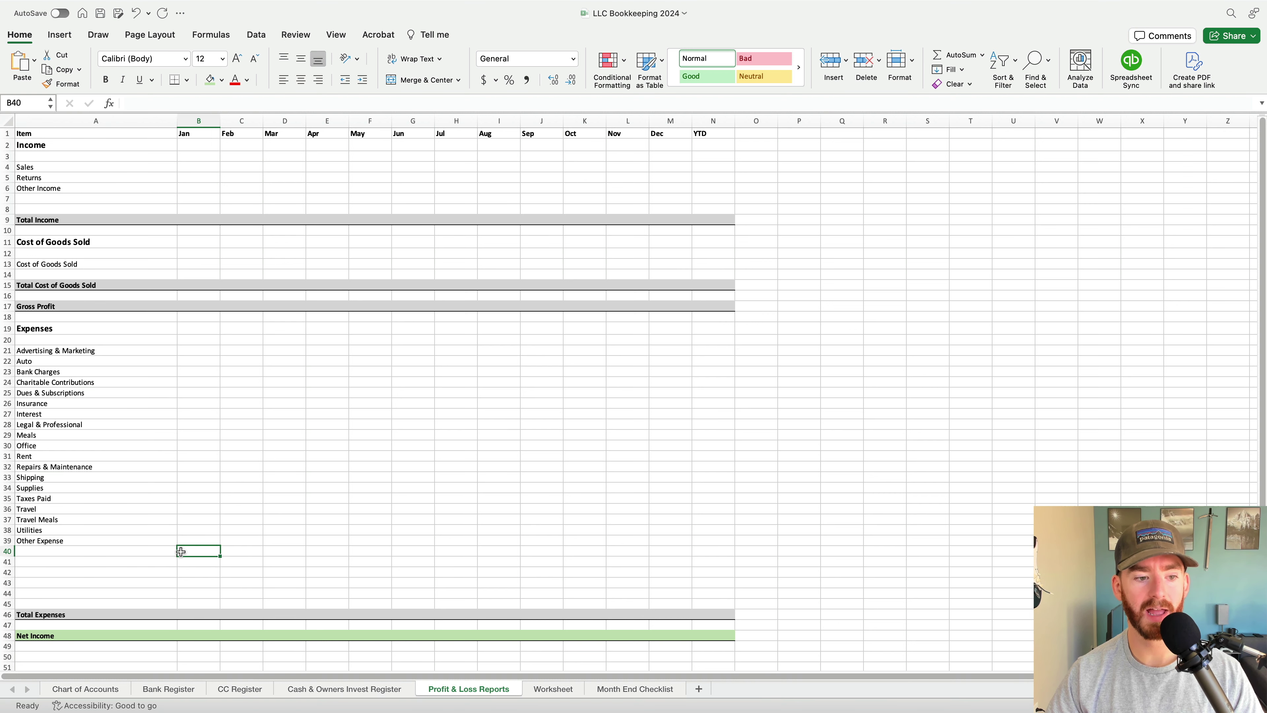
type("f")
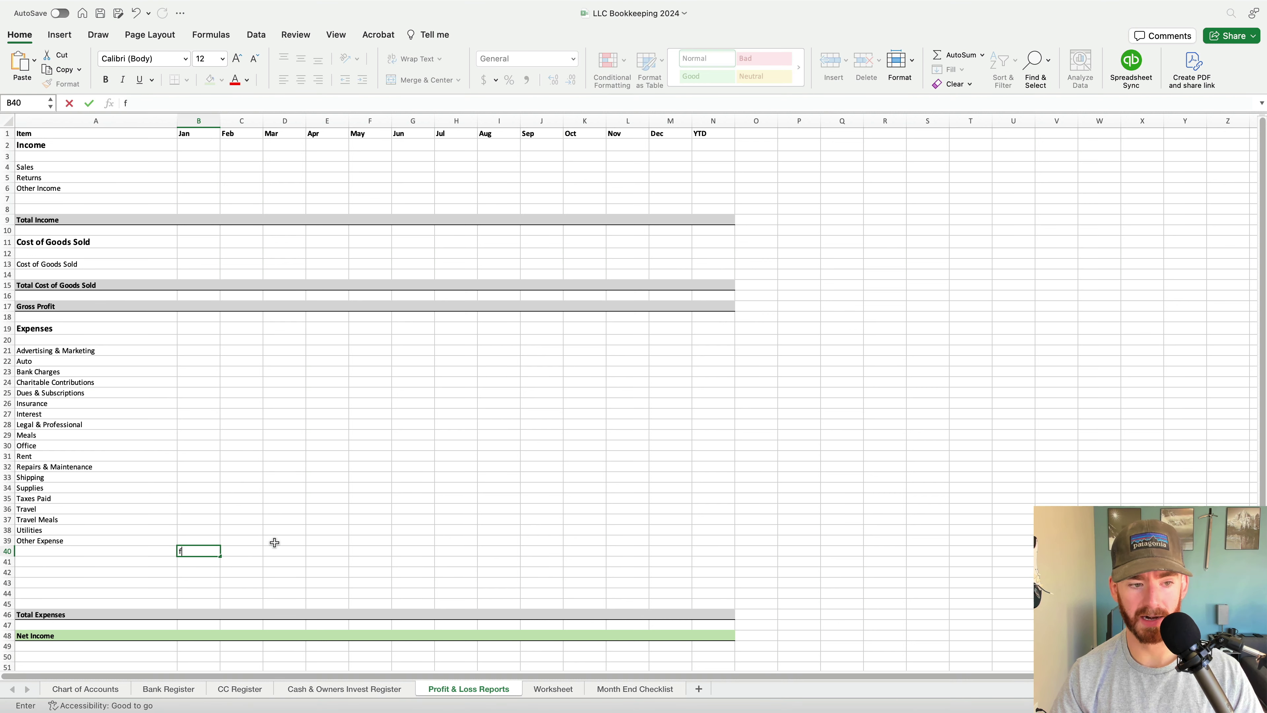
key("BackSpace")
type("51")
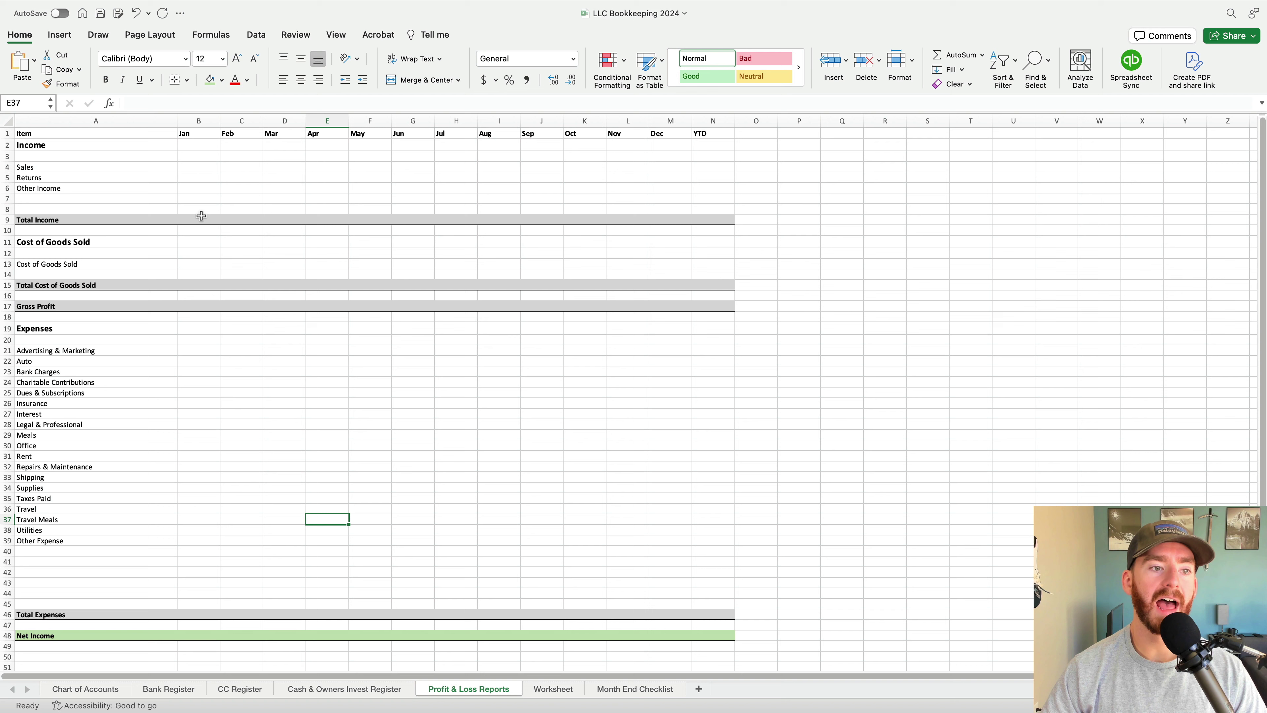
left_click(201, 215)
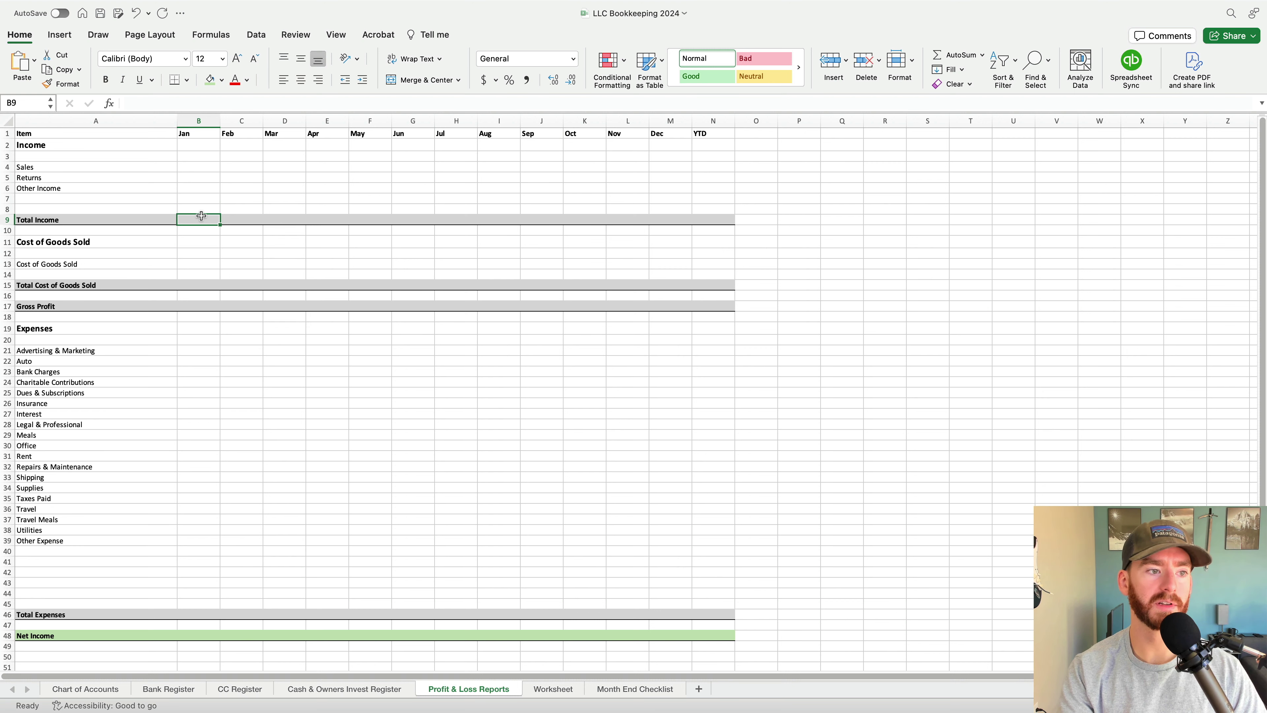
key("Down")
key("Down")
key("Down")
key("Down")
key("Down")
key("Down")
key("Down")
key("Down")
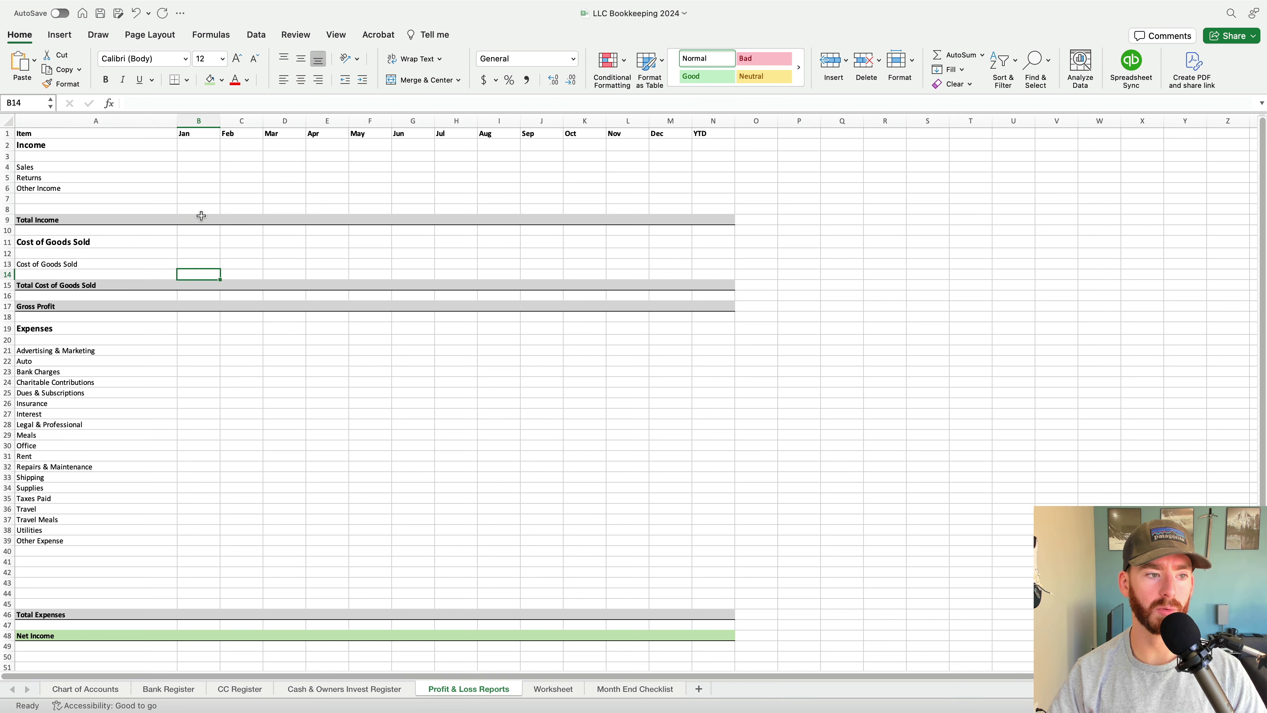
key("Up")
key("Up")
key("Up")
key("Up")
key("Up")
key("Up")
key("Up")
key("Up")
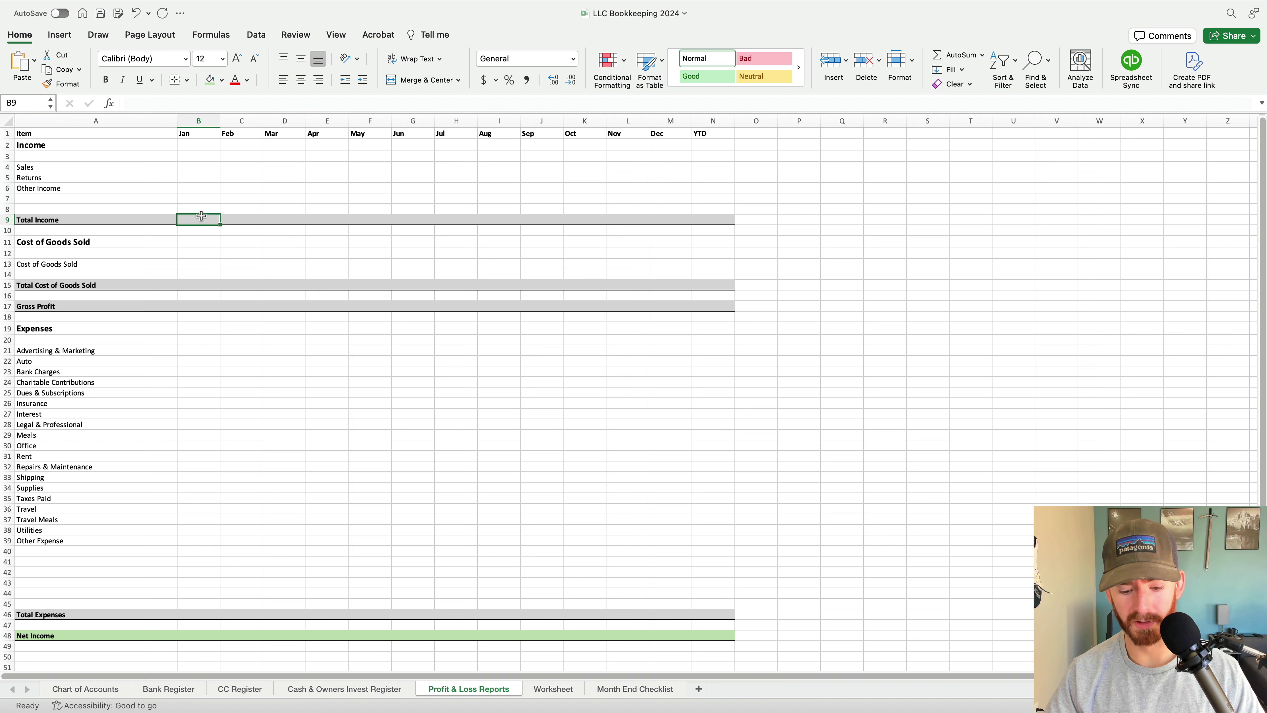
Total January income in B9 with =SUM(B2:B8) and copy the formula across the Total Income row through N9
type("=sum")
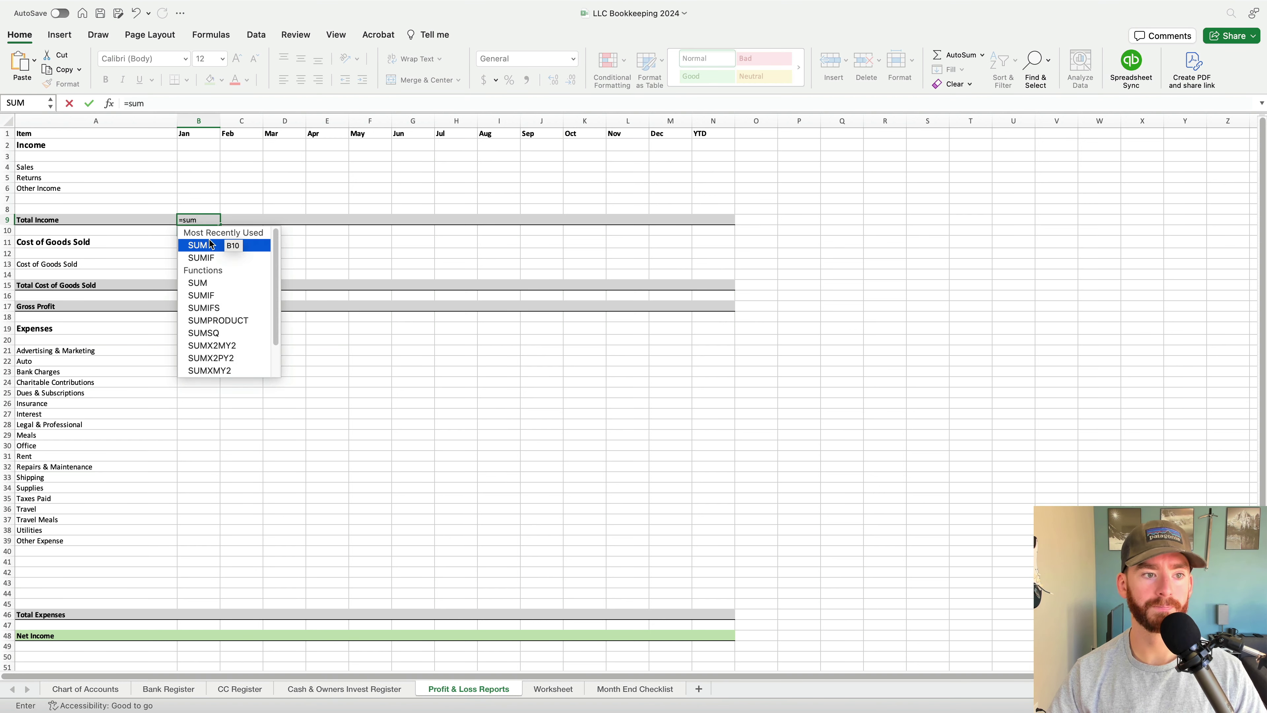
double_click(210, 244)
left_click_drag(195, 208, 198, 149)
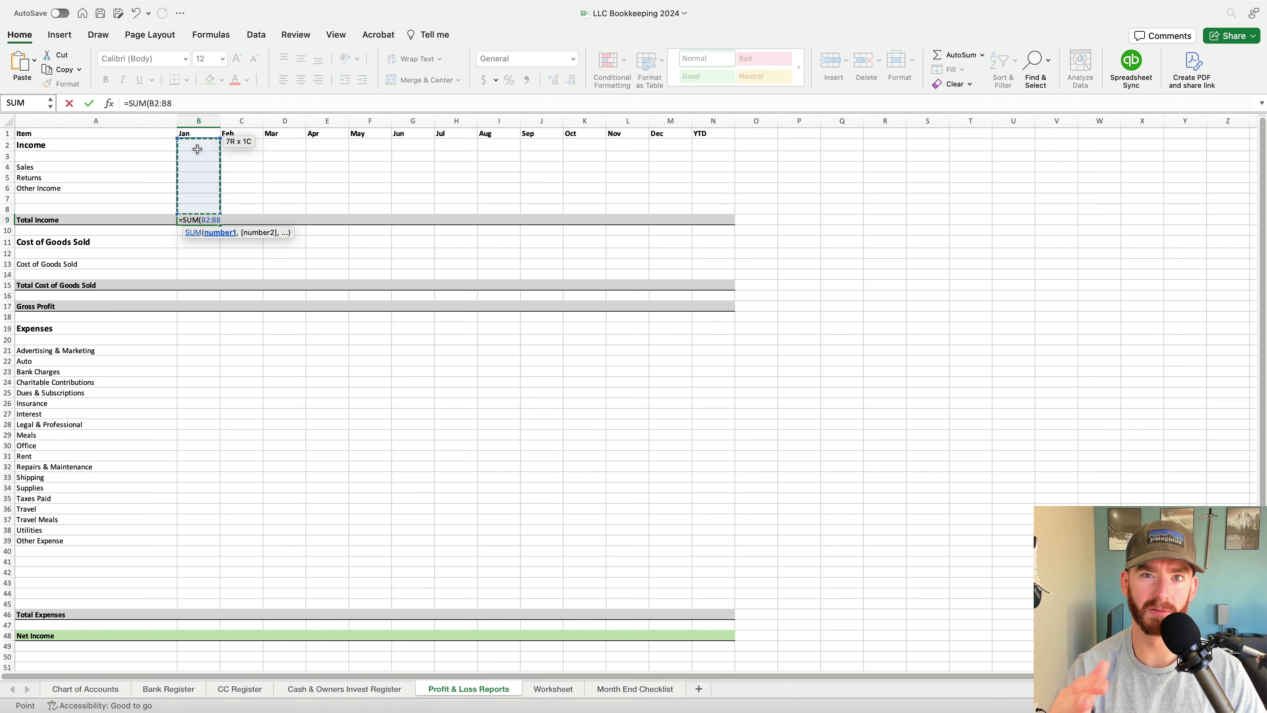
key("Return")
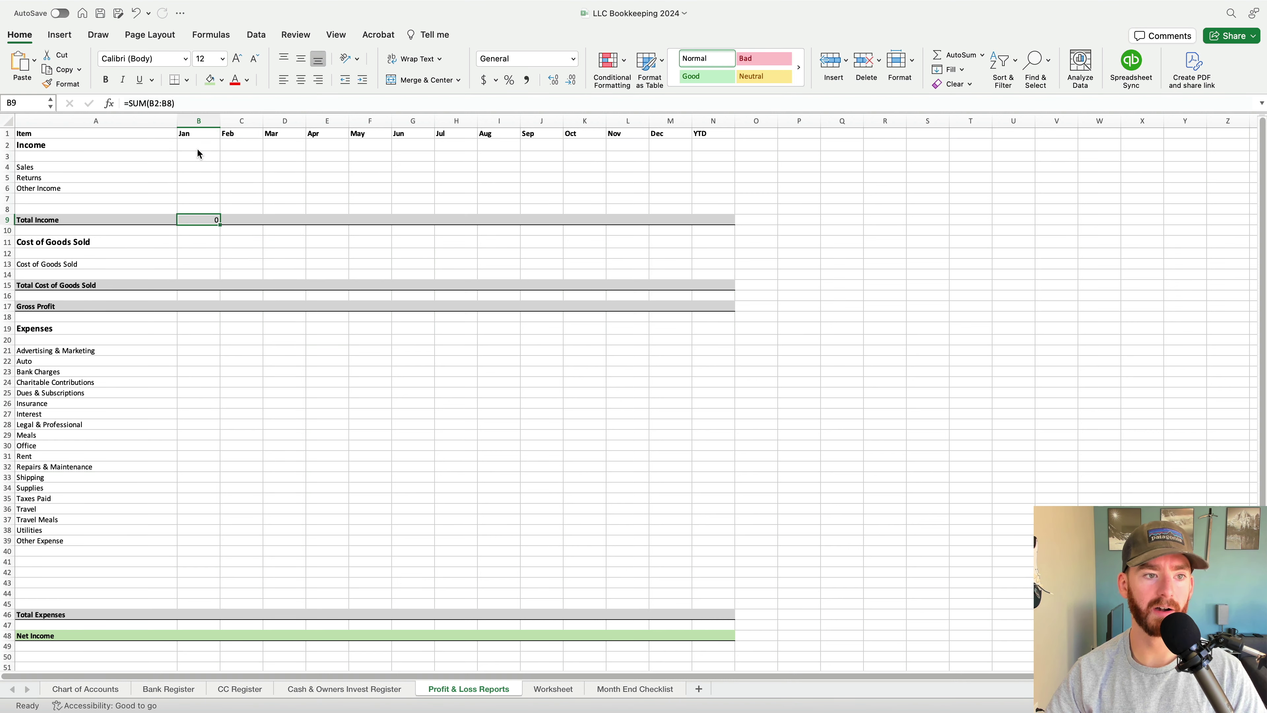
left_click_drag(220, 225, 728, 222)
left_click(842, 199)
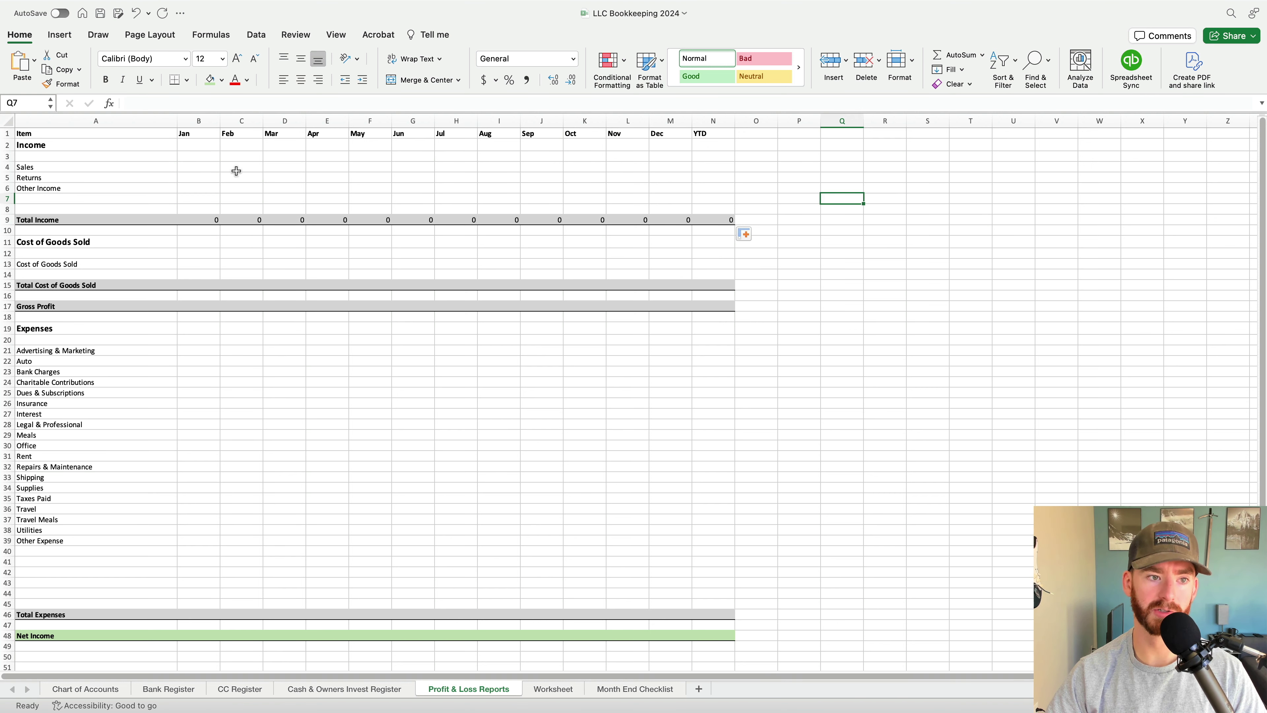
Enter 1000 as the January Sales amount in B4 to test the Total Income formula
left_click(202, 220)
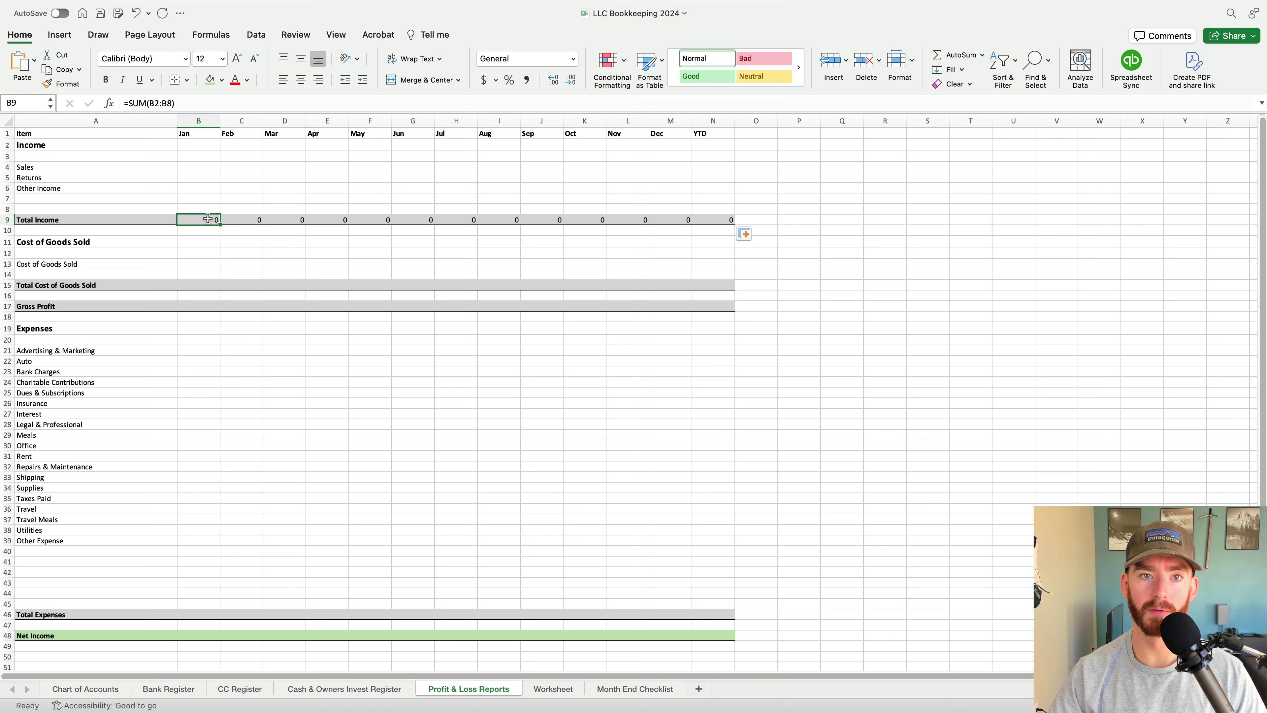
left_click(186, 180)
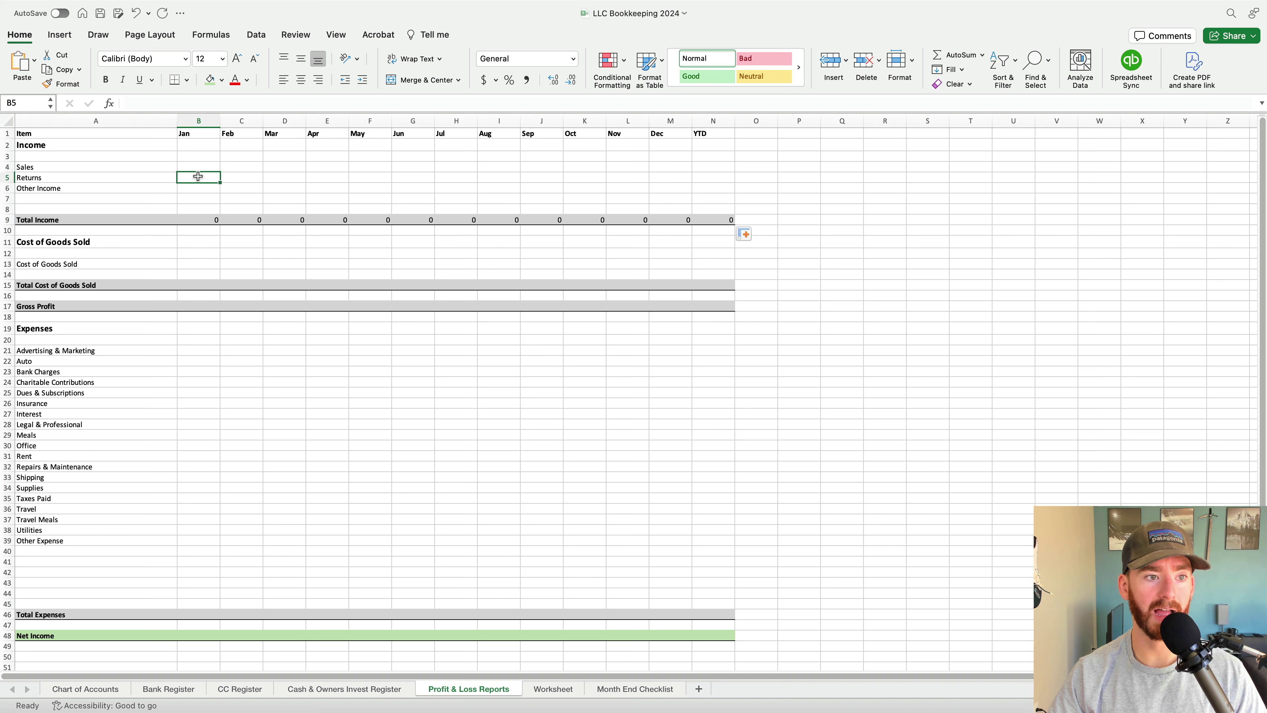
left_click(200, 165)
type("1000")
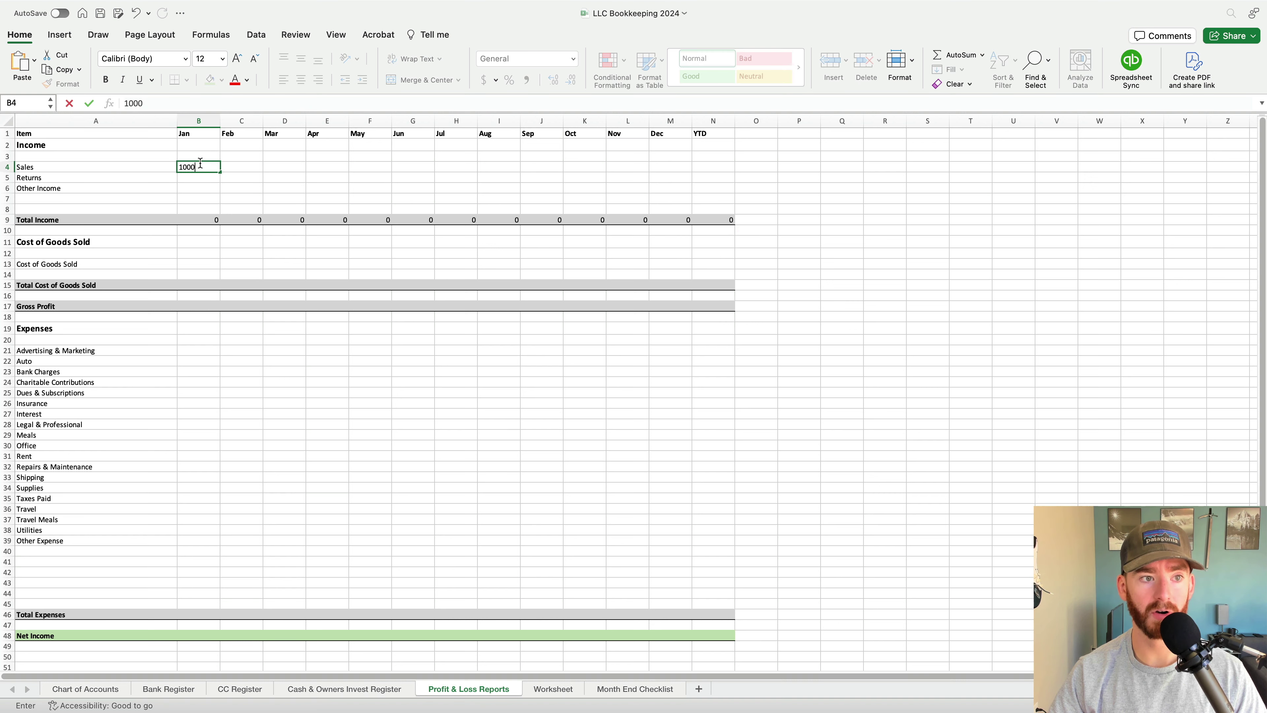
key("Return")
left_click(200, 166)
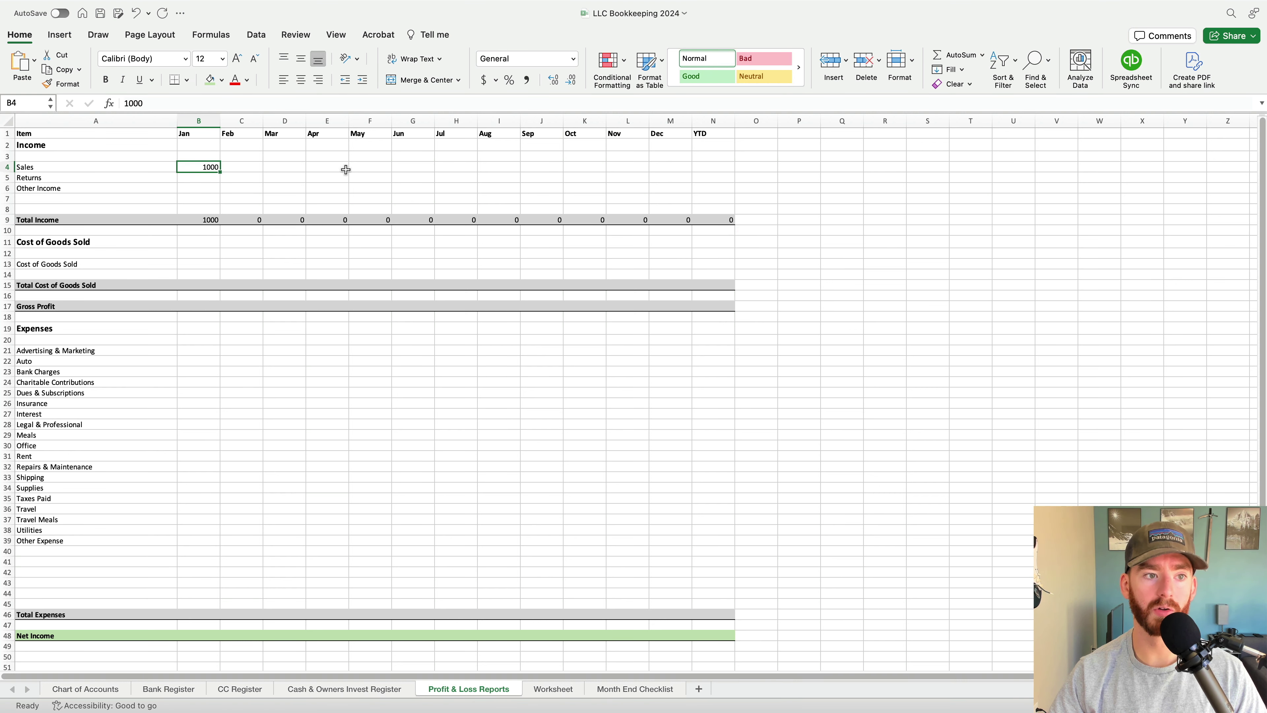
Enter -100 as the January Returns amount in B5
left_click(210, 177)
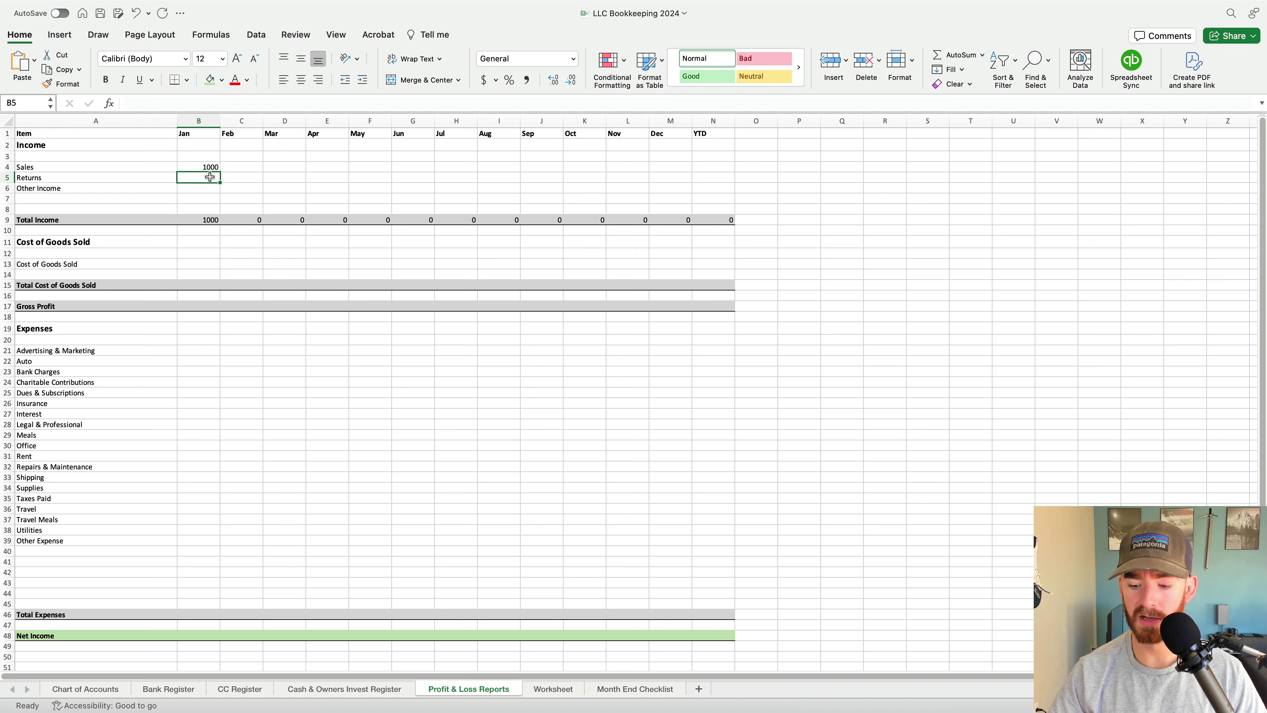
type("-100")
key("Return")
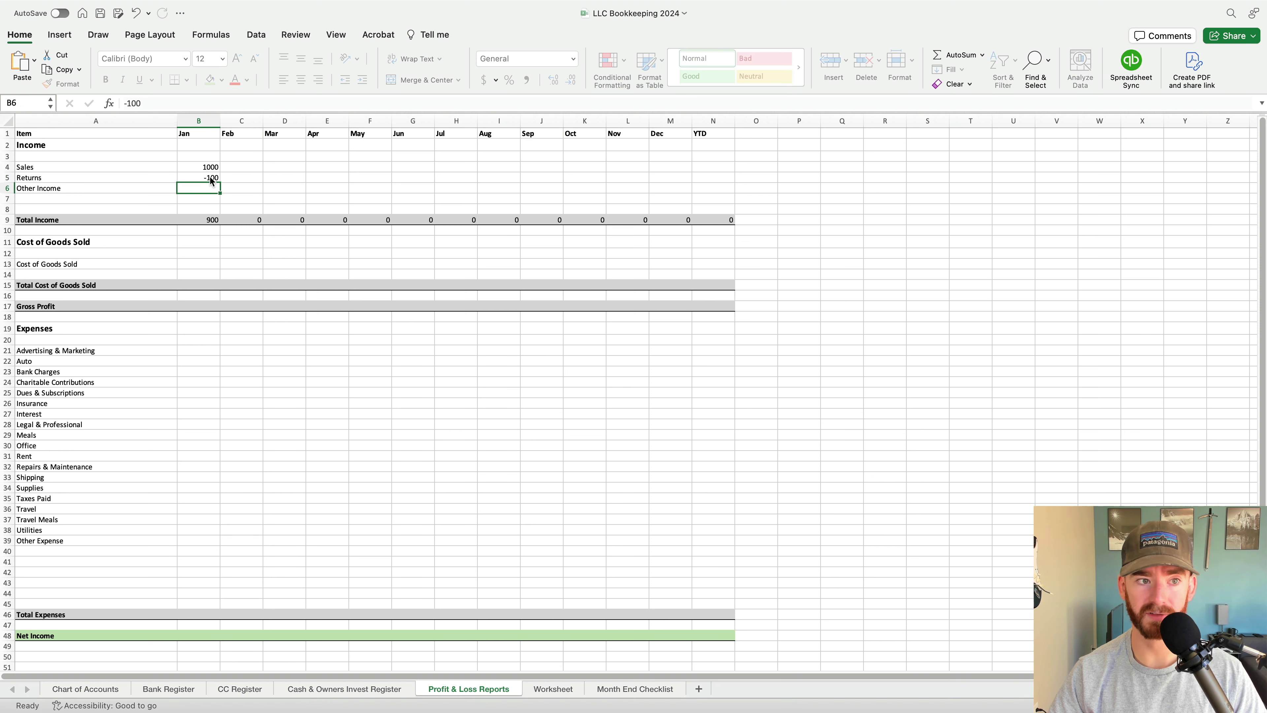
Enter 100 as the January Returns amount in B5 to test a positive return in the Total Income formula
left_click(211, 177)
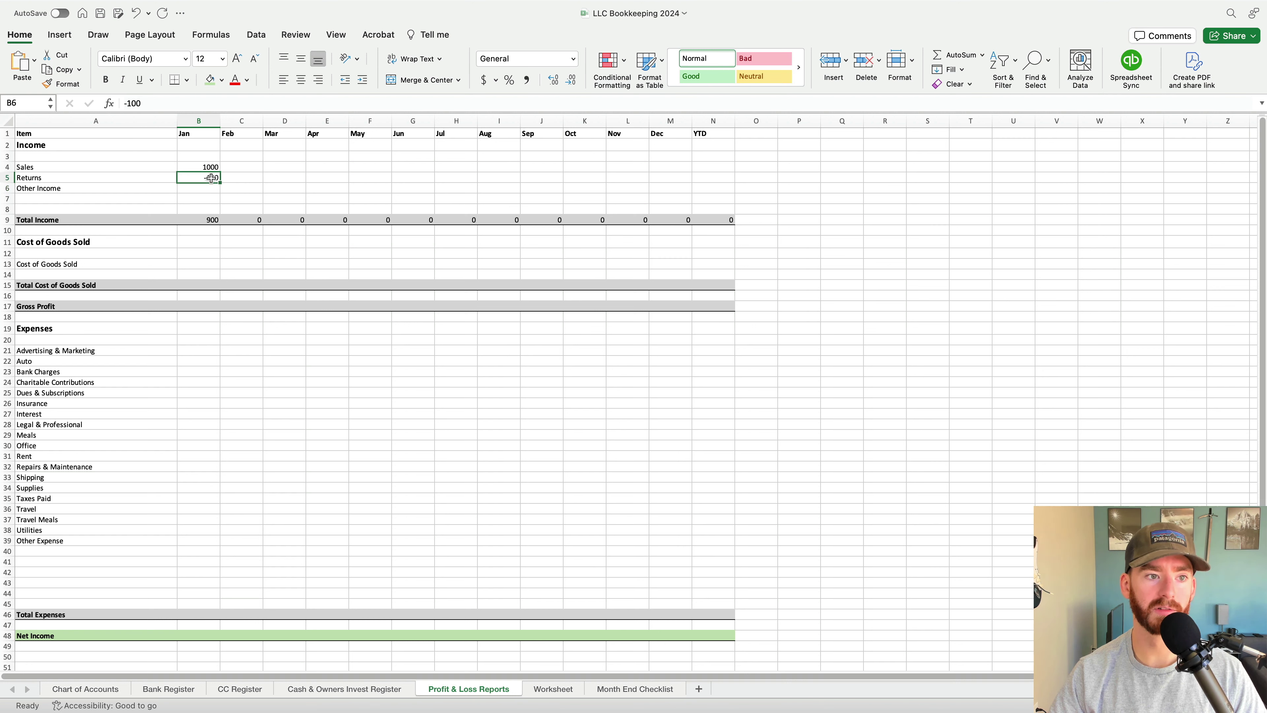
type("100")
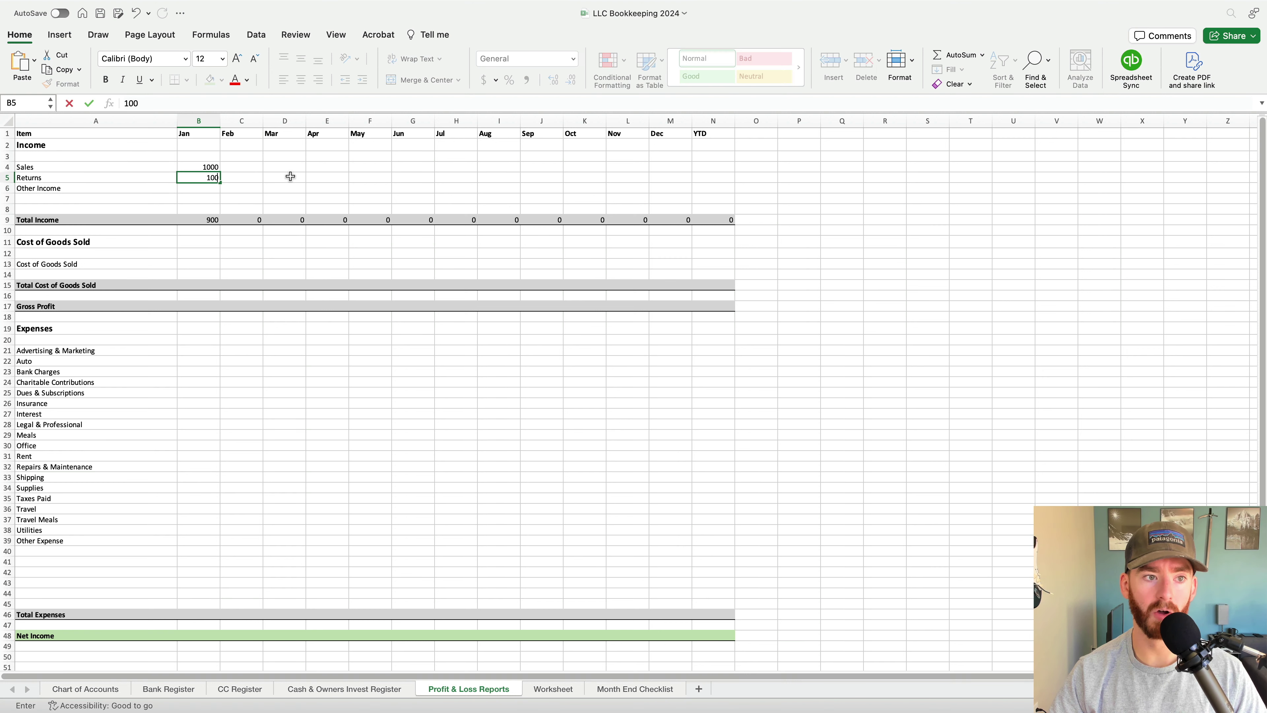
key("Return")
left_click(199, 219)
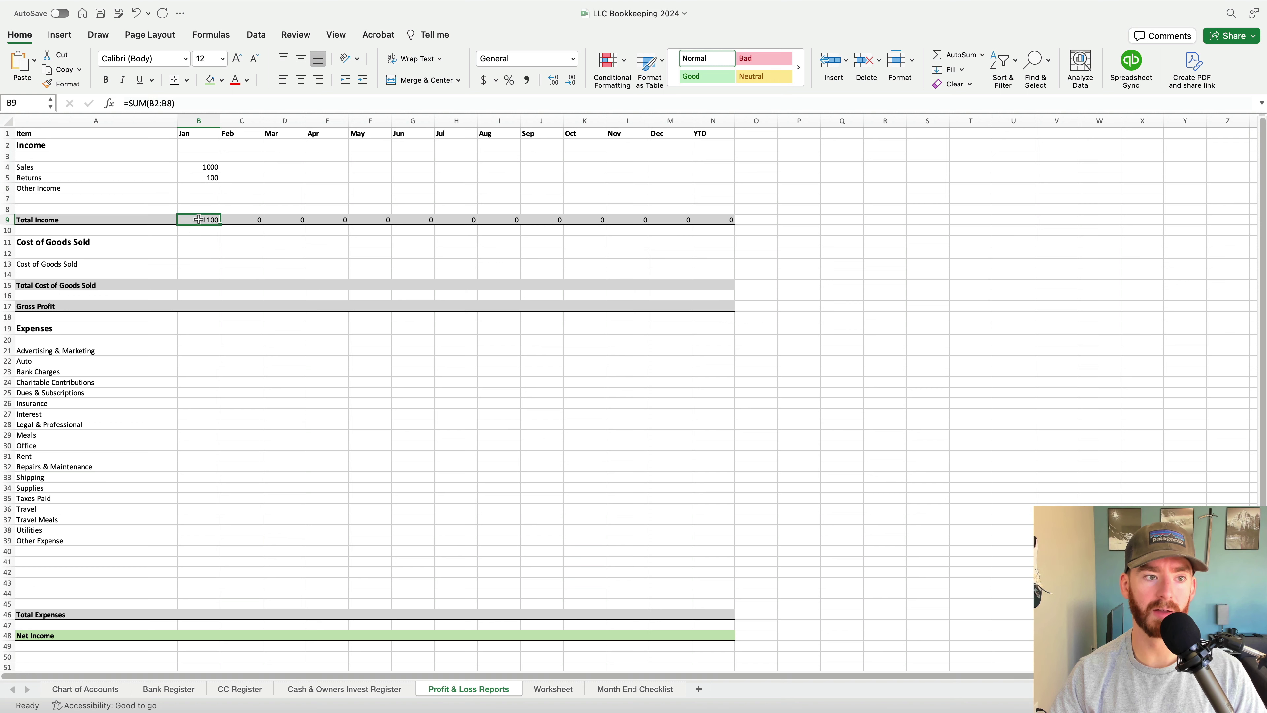
Set the January Returns amount in B5 to -100 so that it reduces Total Income
left_click(206, 178)
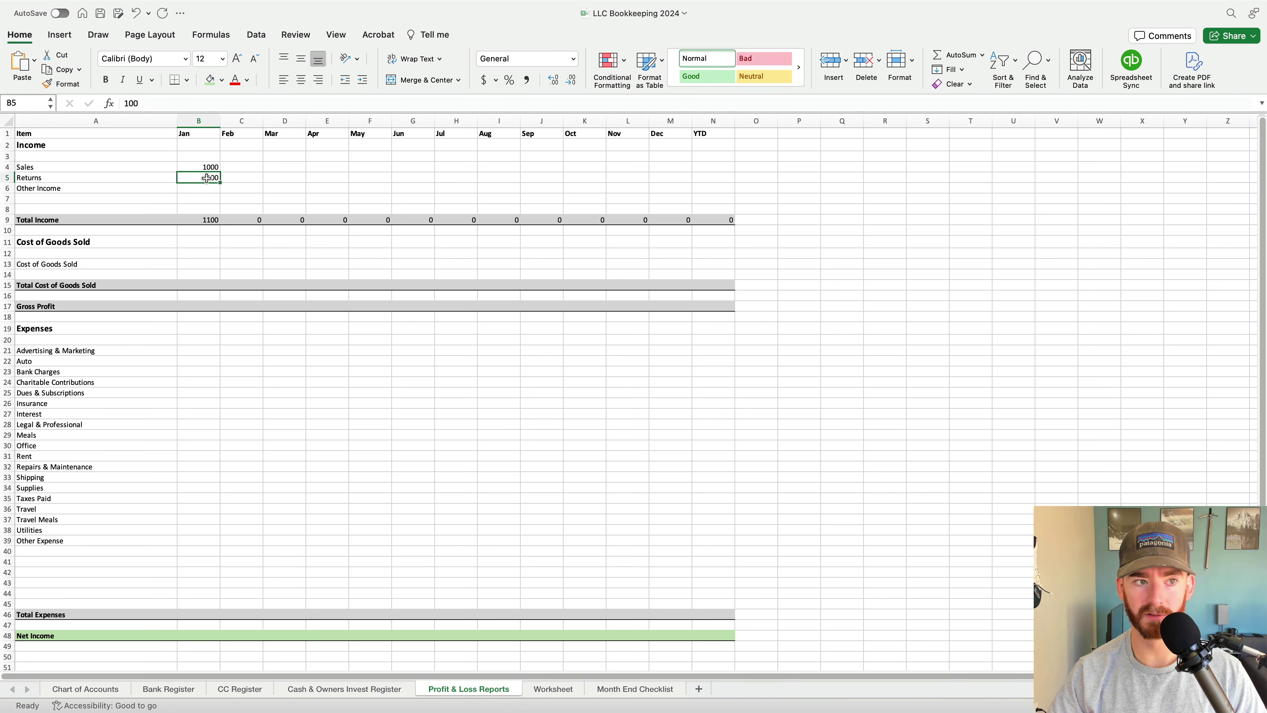
double_click(192, 176)
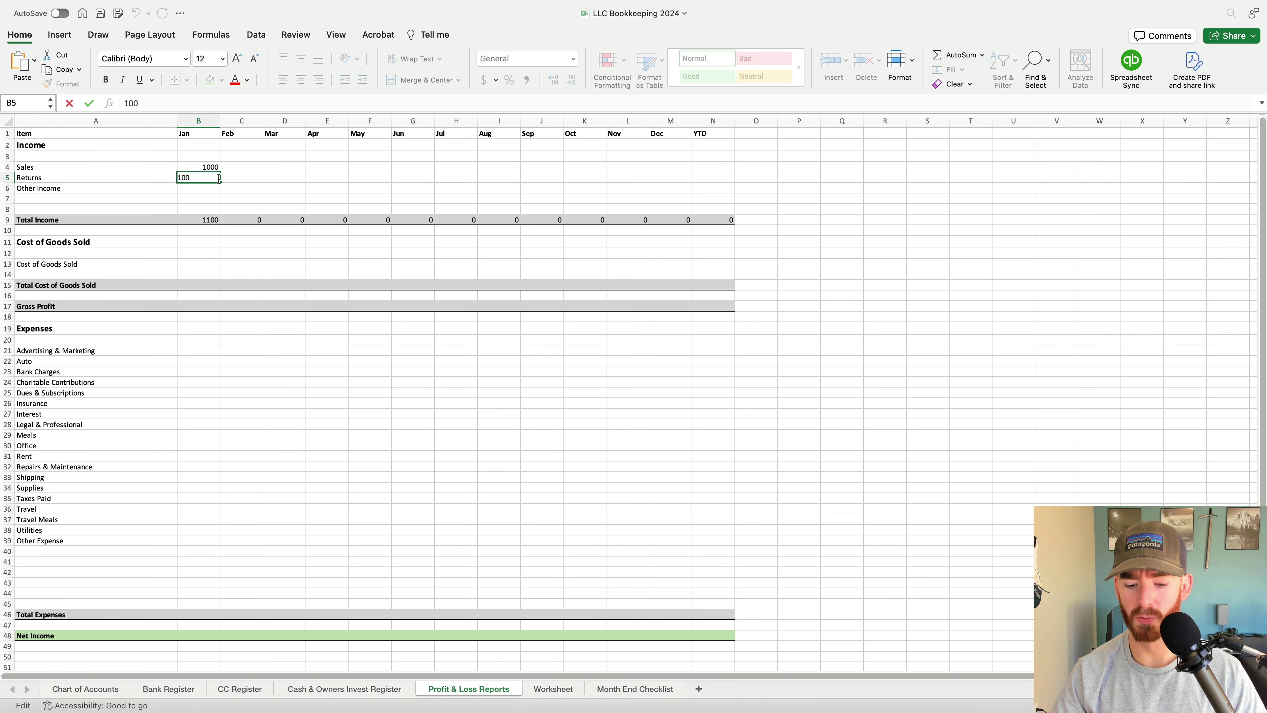
type("-100")
left_click(217, 191)
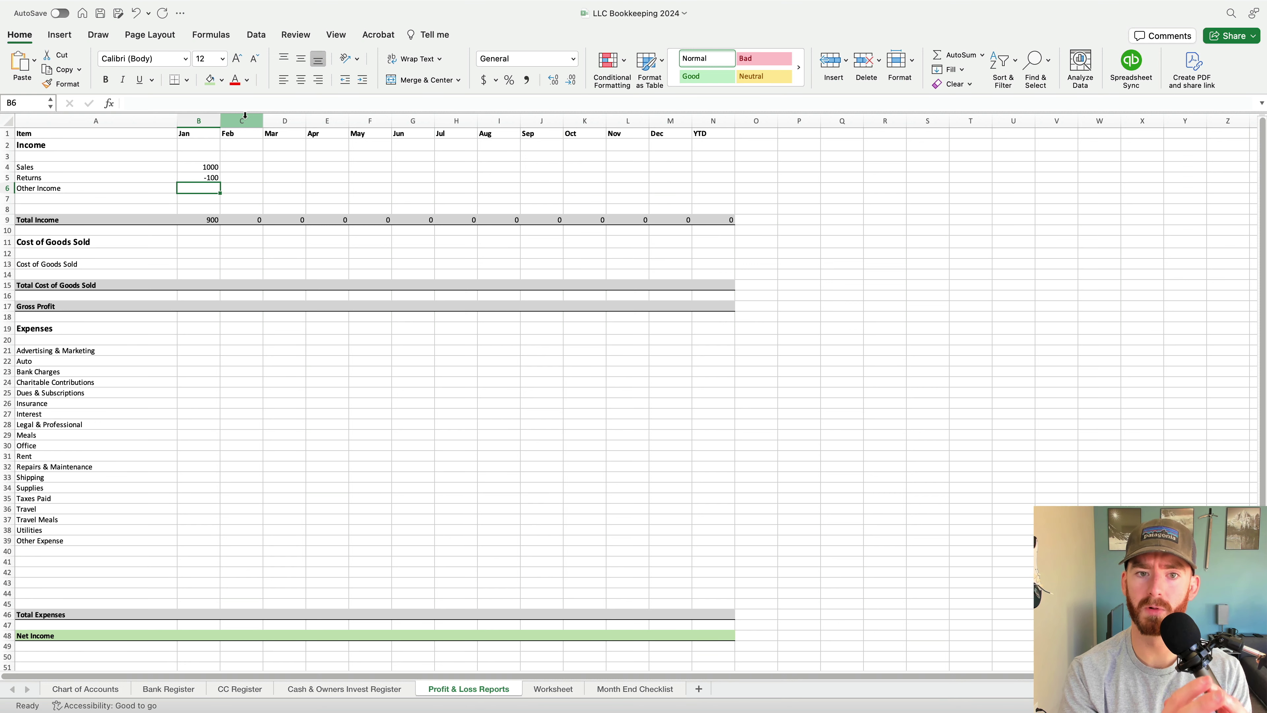
Total January cost of goods sold in B15 with =SUM(B11:B14) and copy the formula across the Total Cost of Goods Sold row through N15
key("Down")
key("Down")
key("Down")
key("Down")
key("Down")
key("Down")
key("Down")
key("Down")
key("Down")
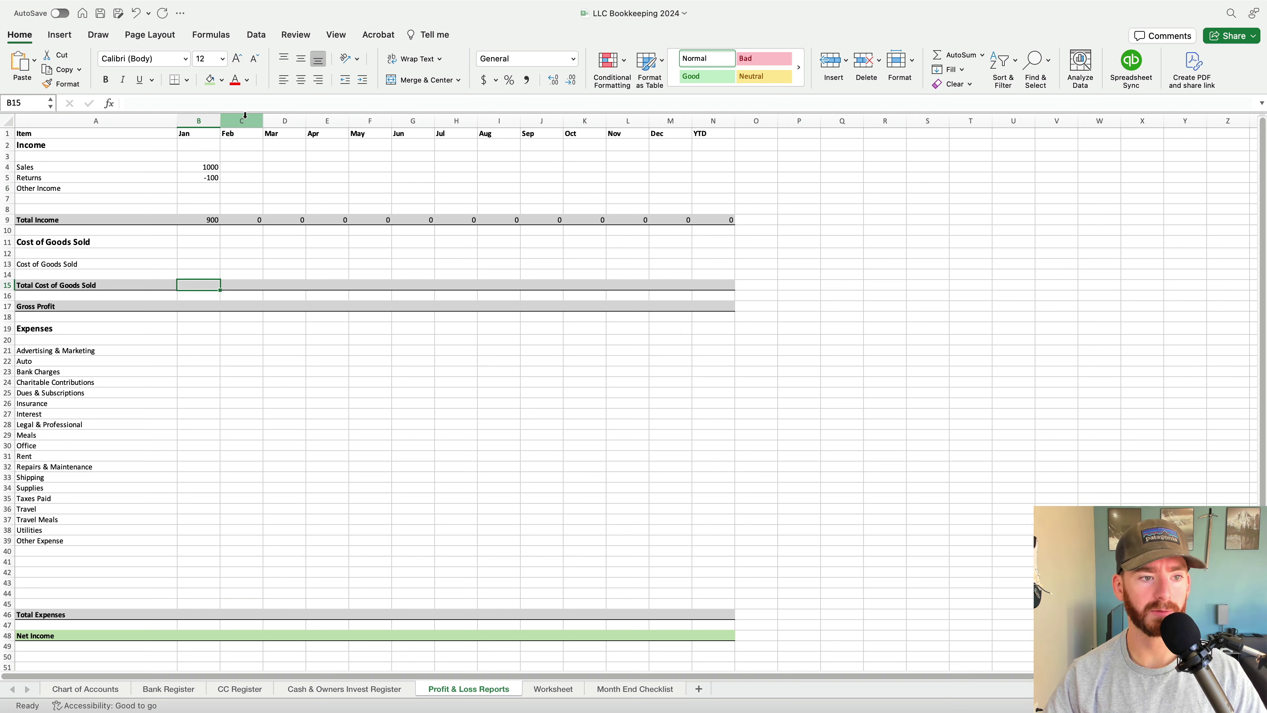
type("=sum")
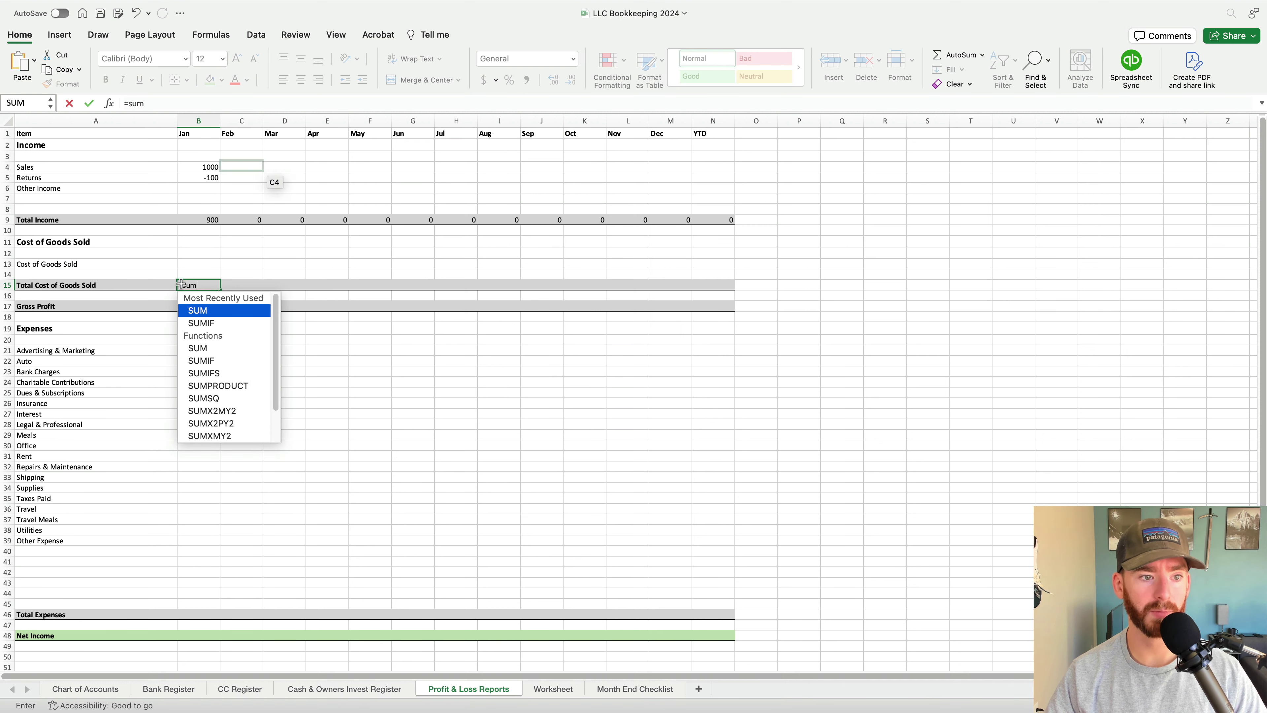
double_click(200, 310)
left_click_drag(198, 274, 194, 238)
key("Return")
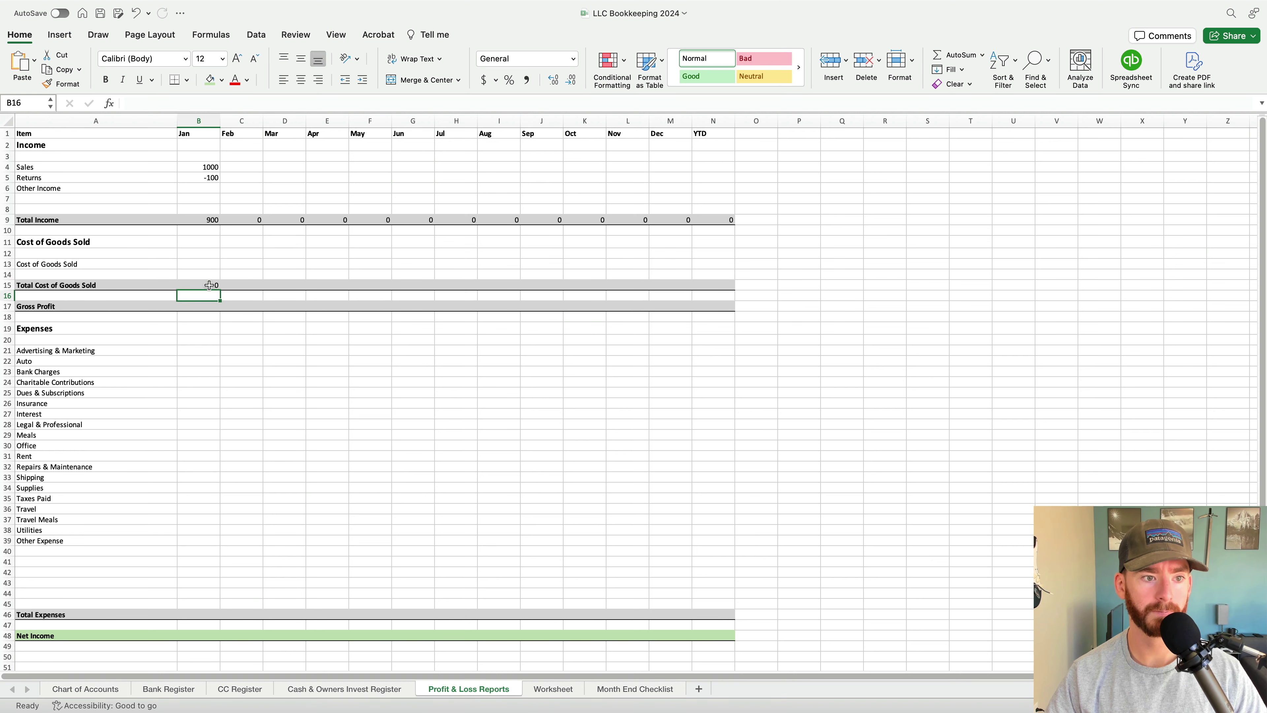
left_click(210, 286)
left_click_drag(220, 291, 718, 288)
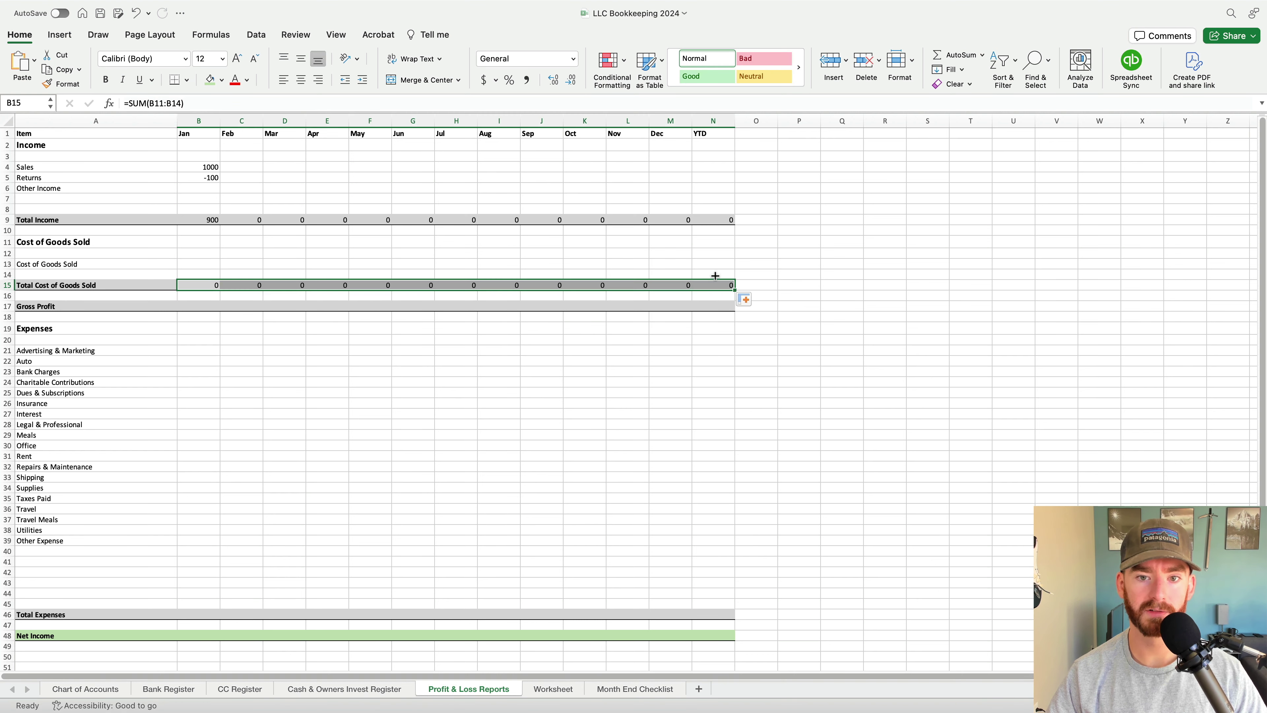
Calculate January Gross Profit in B17 with =SUM(B9-B15) and copy the formula across the row through N17
left_click(205, 304)
type("=sum")
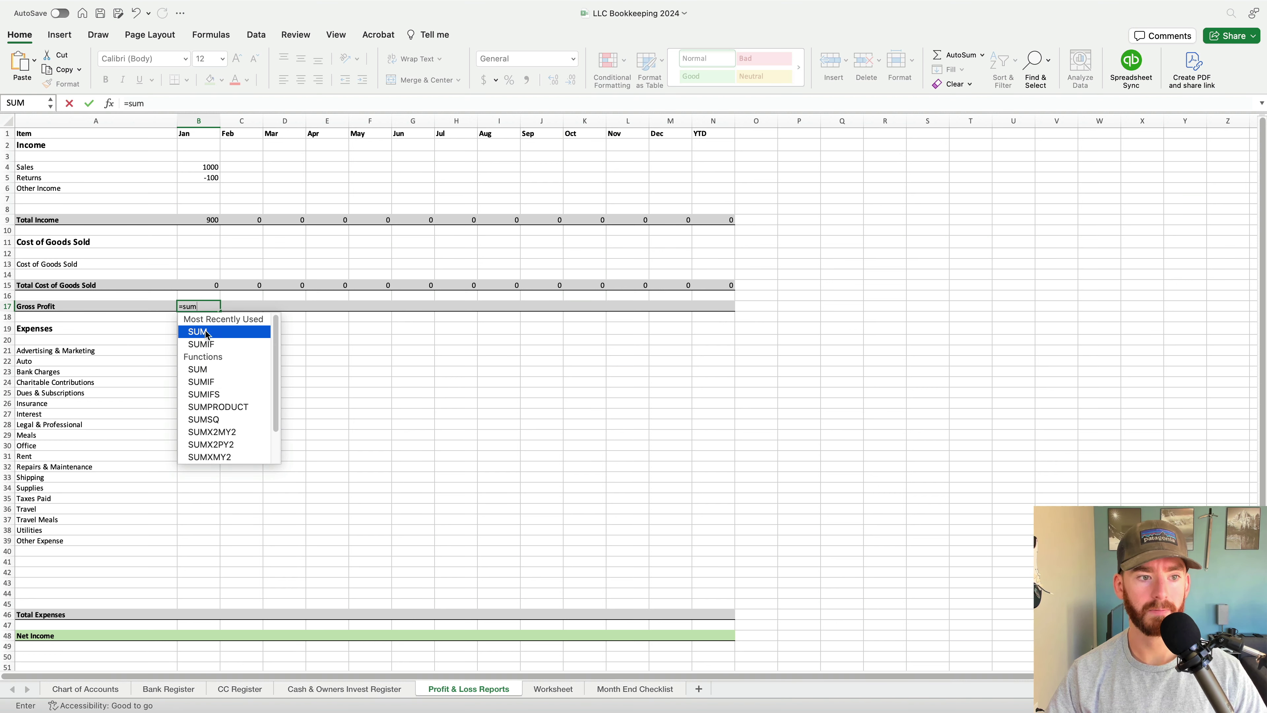
double_click(207, 332)
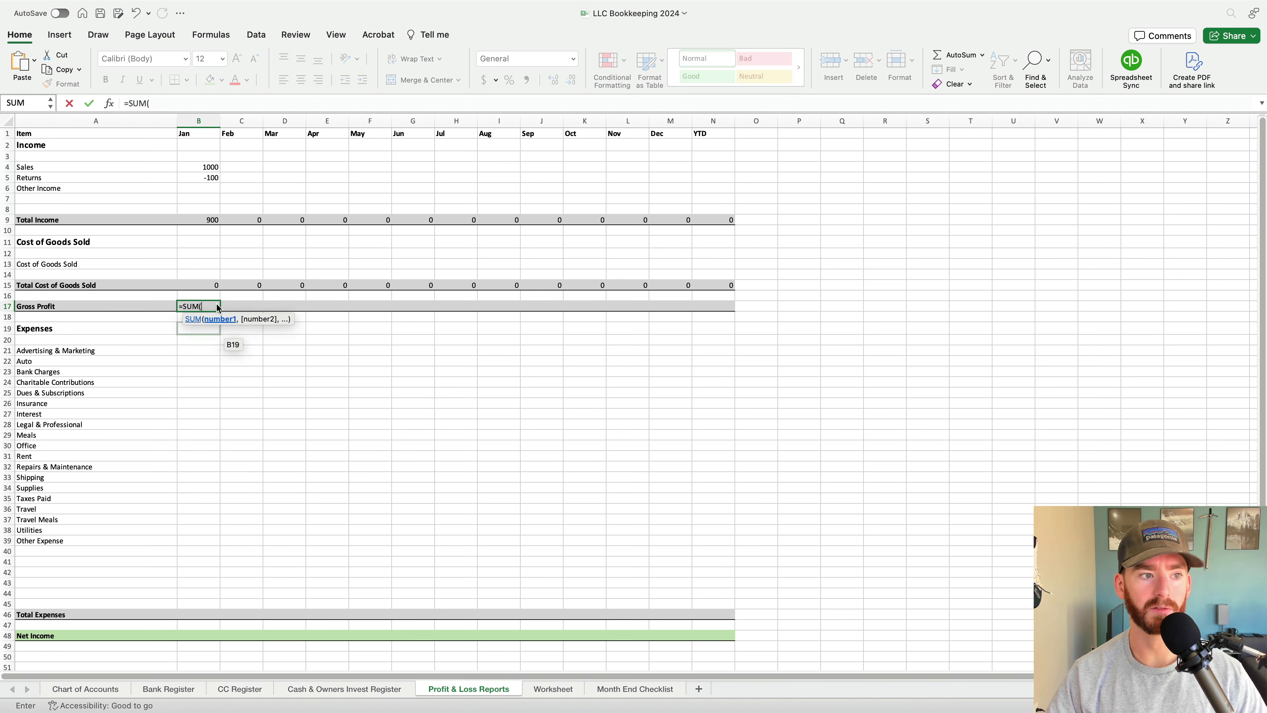
left_click(213, 220)
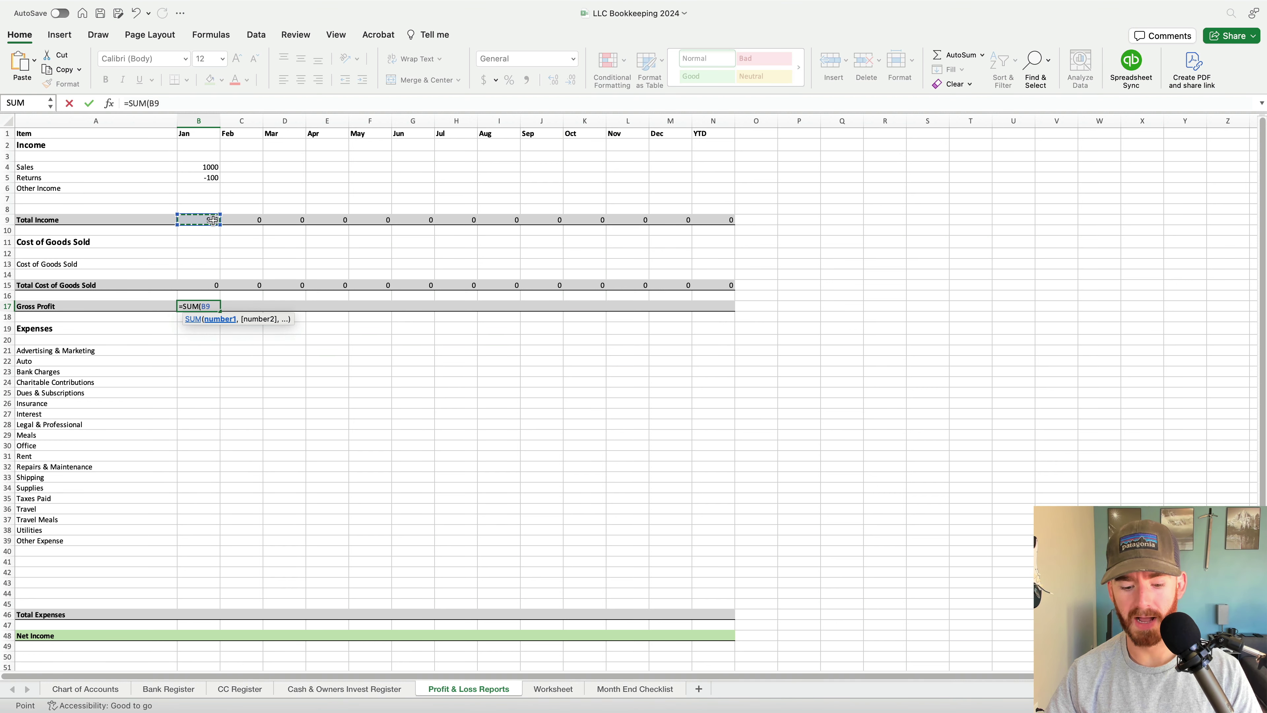
type("-")
left_click(196, 281)
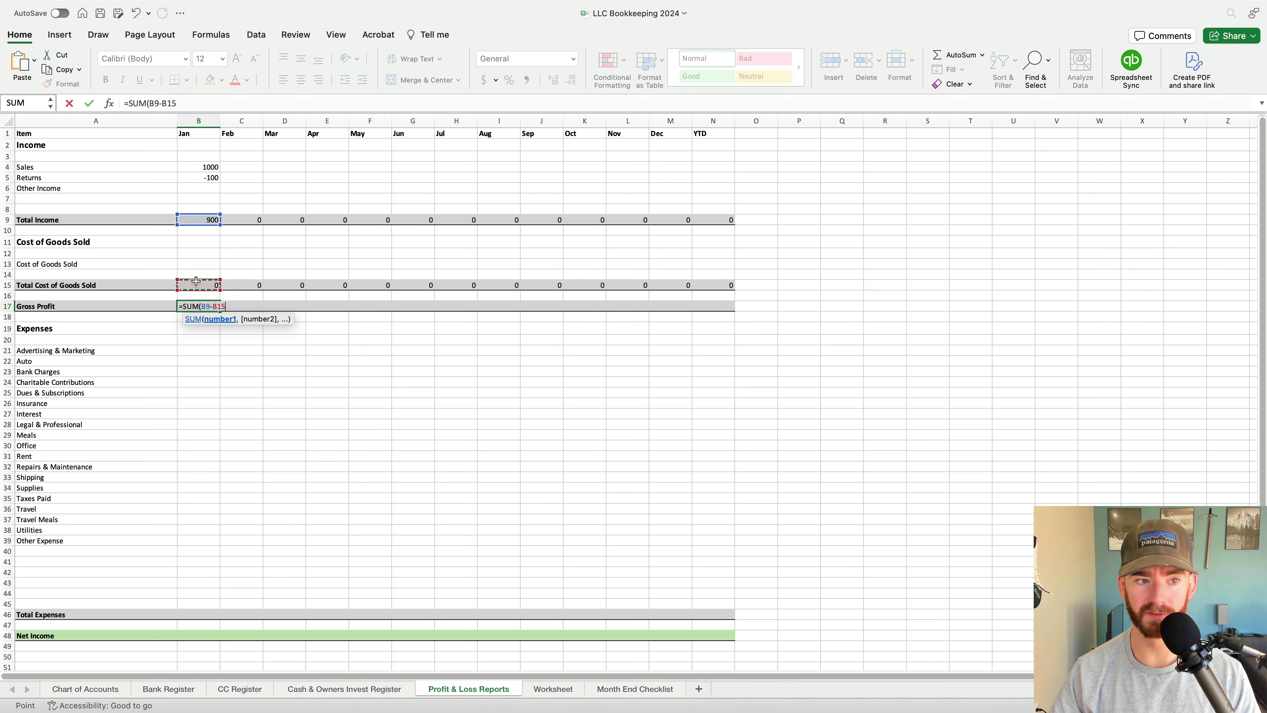
key("Return")
left_click(209, 307)
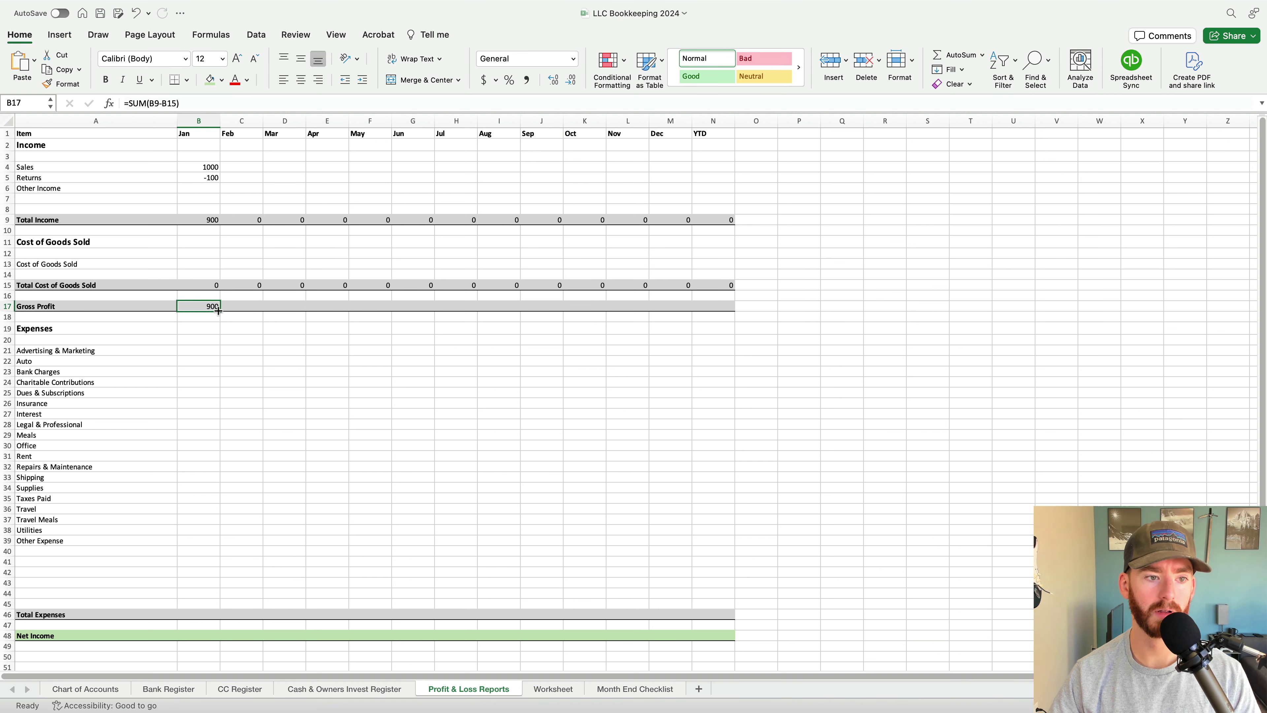
left_click_drag(219, 310, 730, 310)
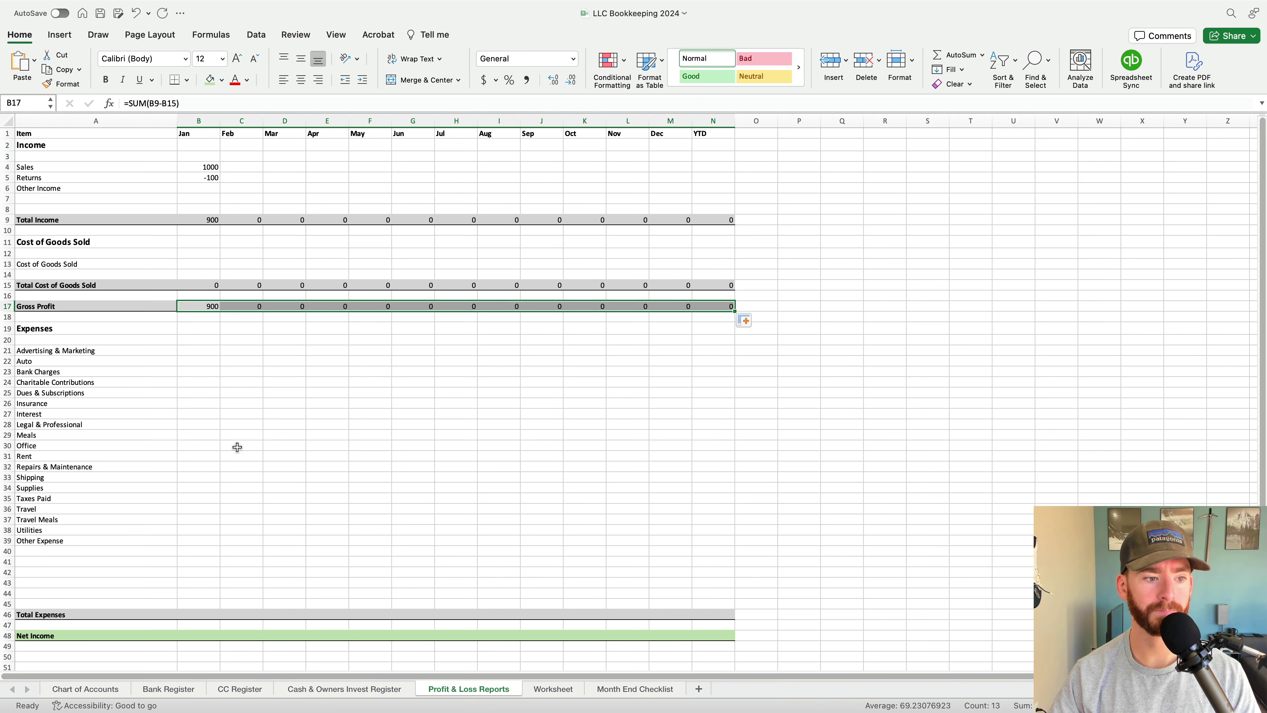
Total January expenses in B46 with =SUM(B20:B45), including the spare rows, and copy the formula across the Total Expenses row through N46
left_click(203, 614)
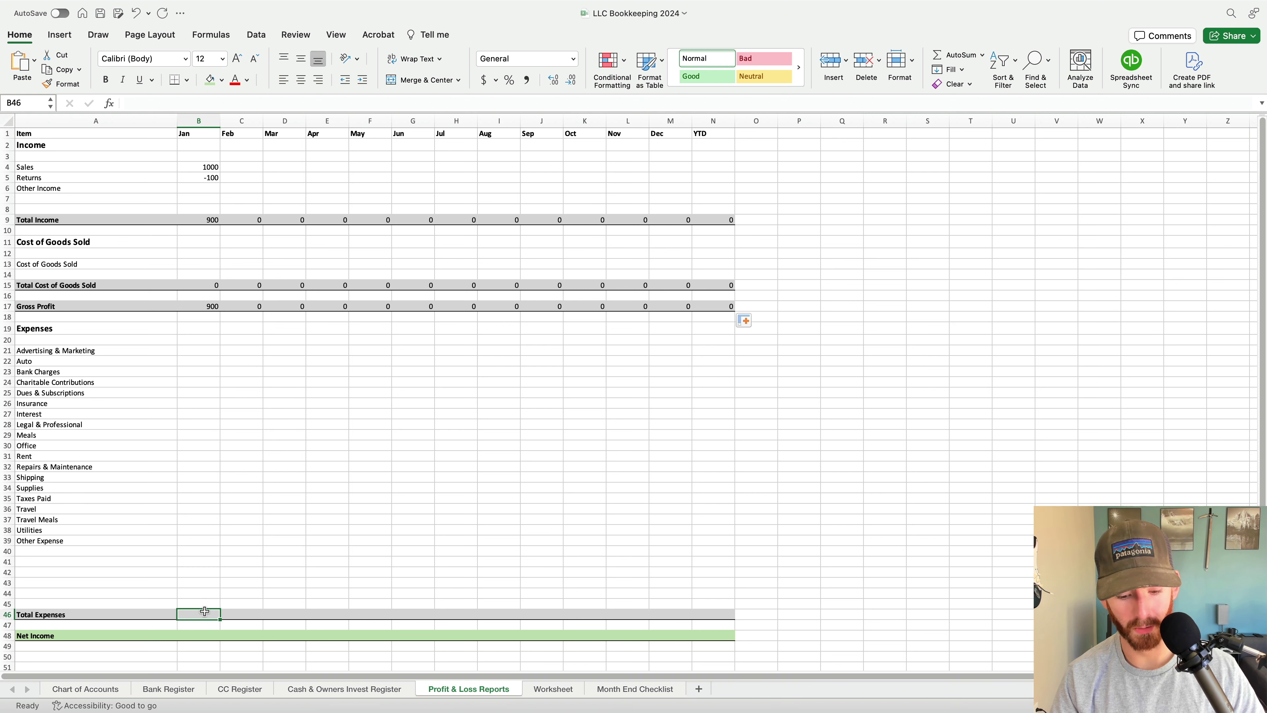
type("=sum")
key("Tab")
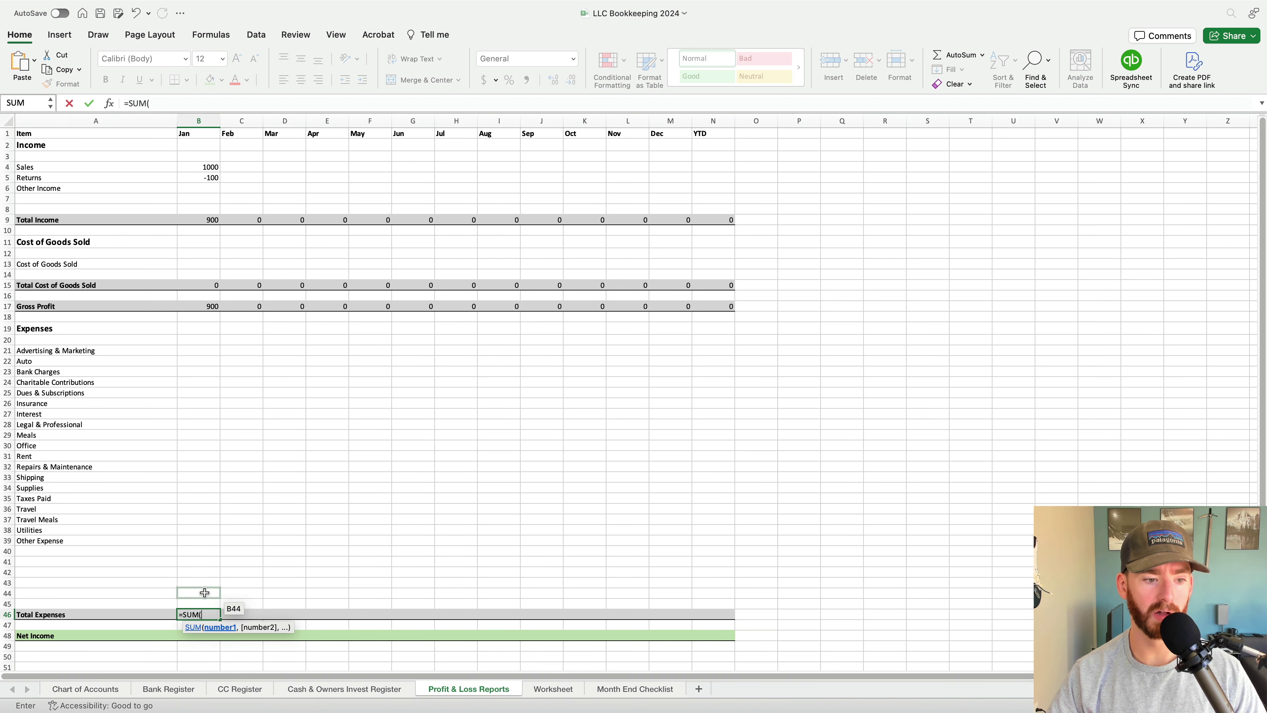
left_click_drag(201, 605, 205, 343)
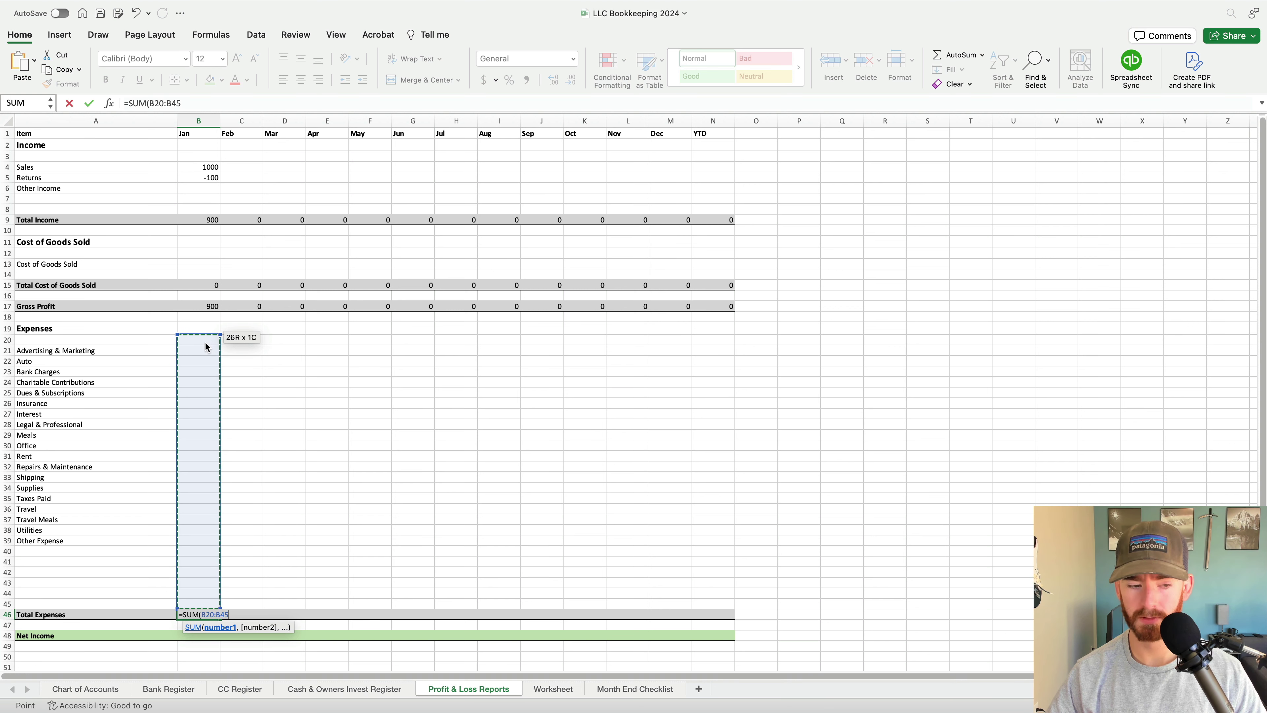
key("Return")
left_click(88, 555)
left_click(194, 572)
left_click(107, 565)
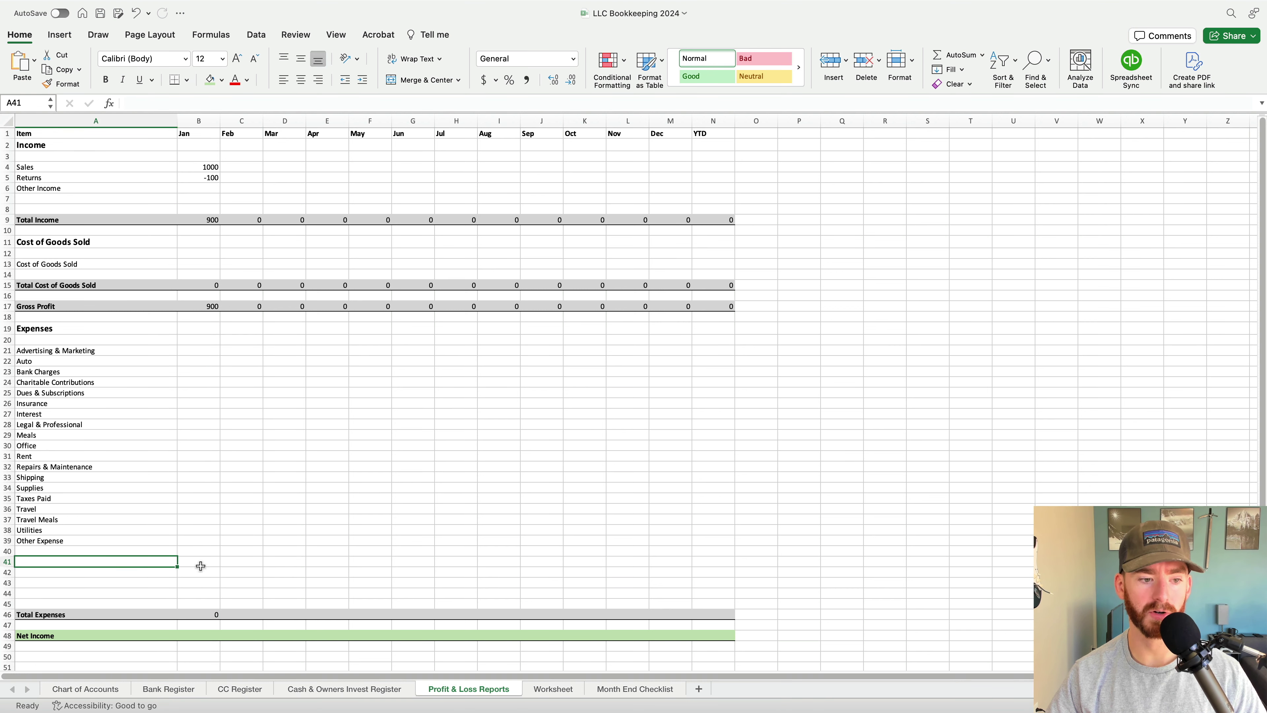
left_click(209, 571)
left_click(208, 616)
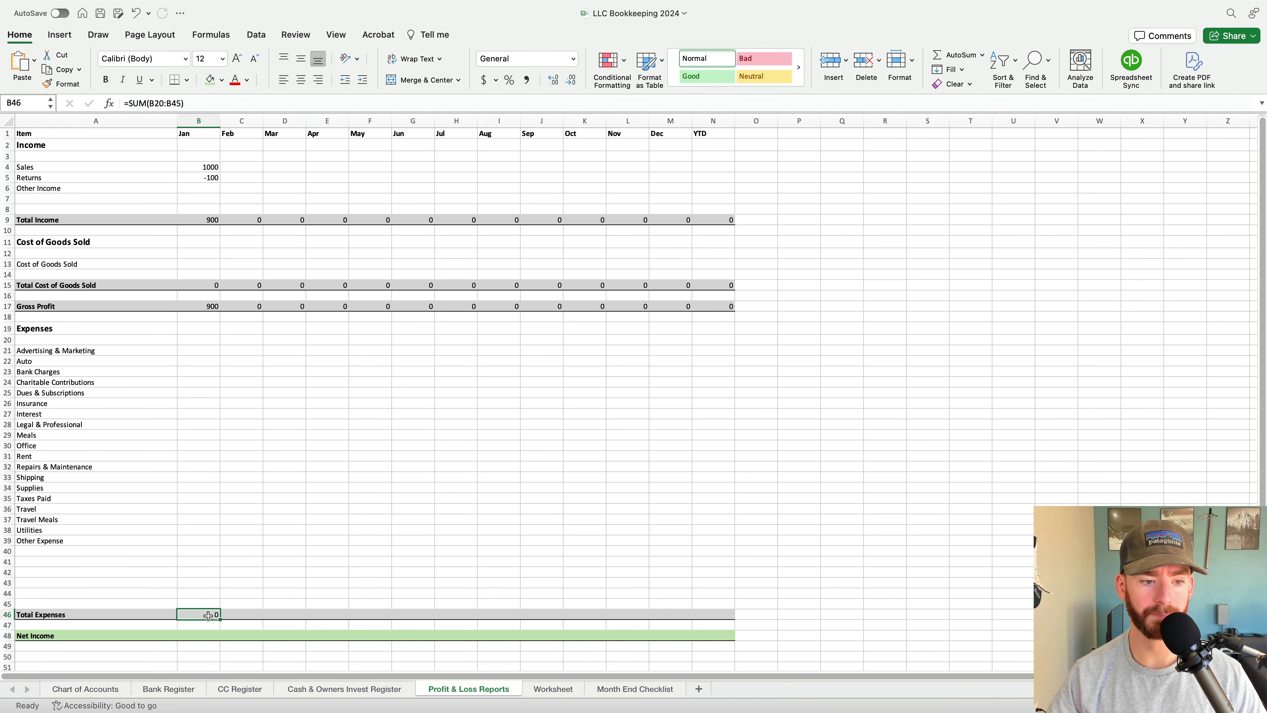
left_click_drag(220, 620, 726, 617)
Calculate January Net Income in B48 with =SUM(B17-B46) and copy the formula across the row through N48
left_click(195, 636)
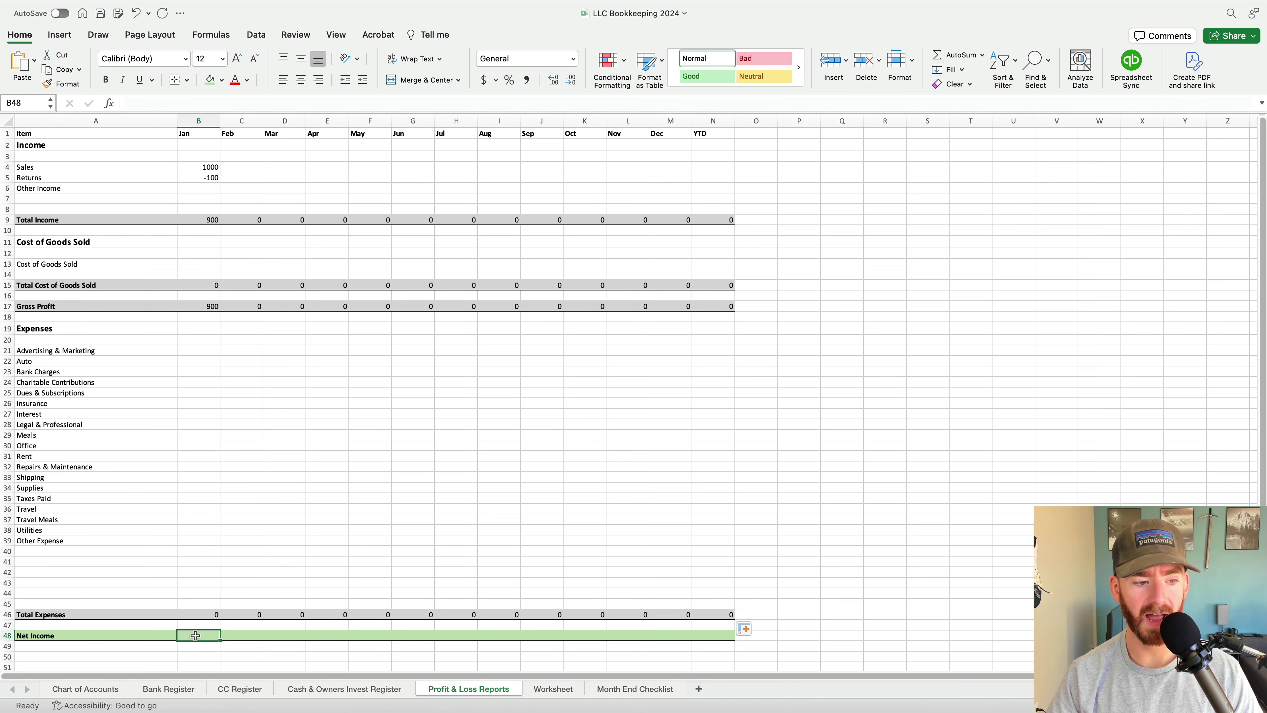
type("=SUM(")
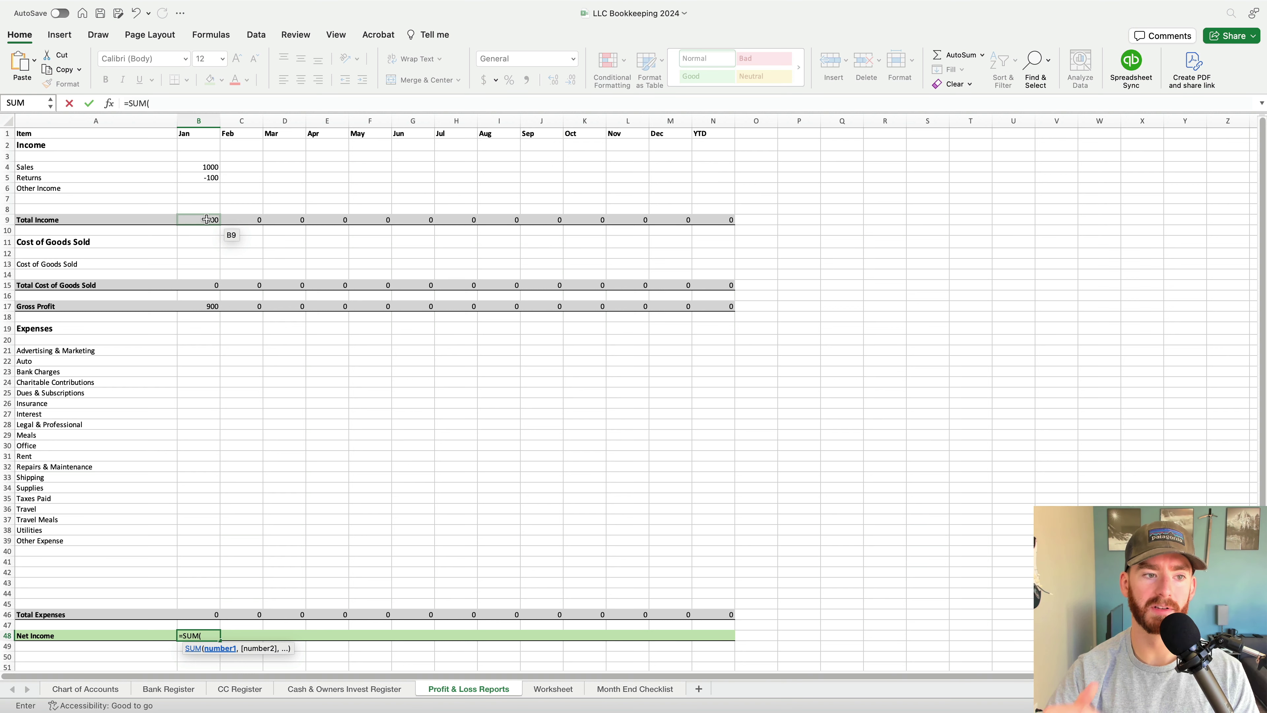
left_click(193, 307)
type("-")
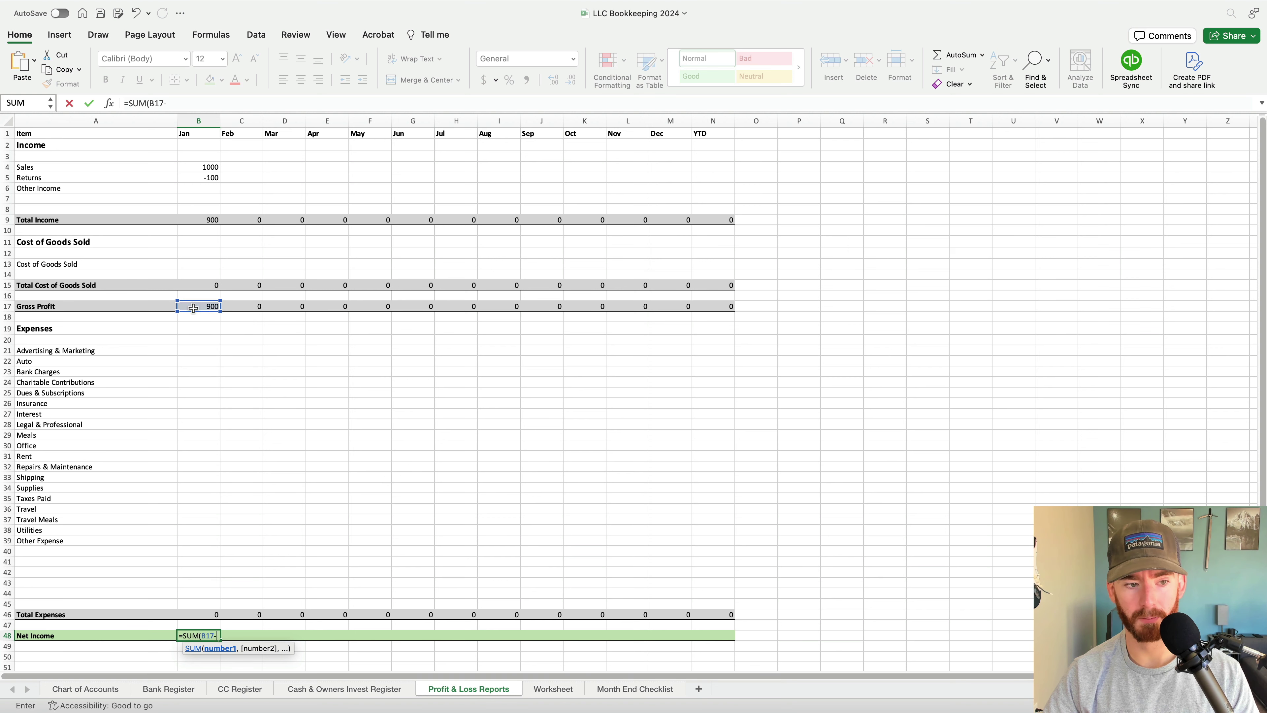
left_click(193, 617)
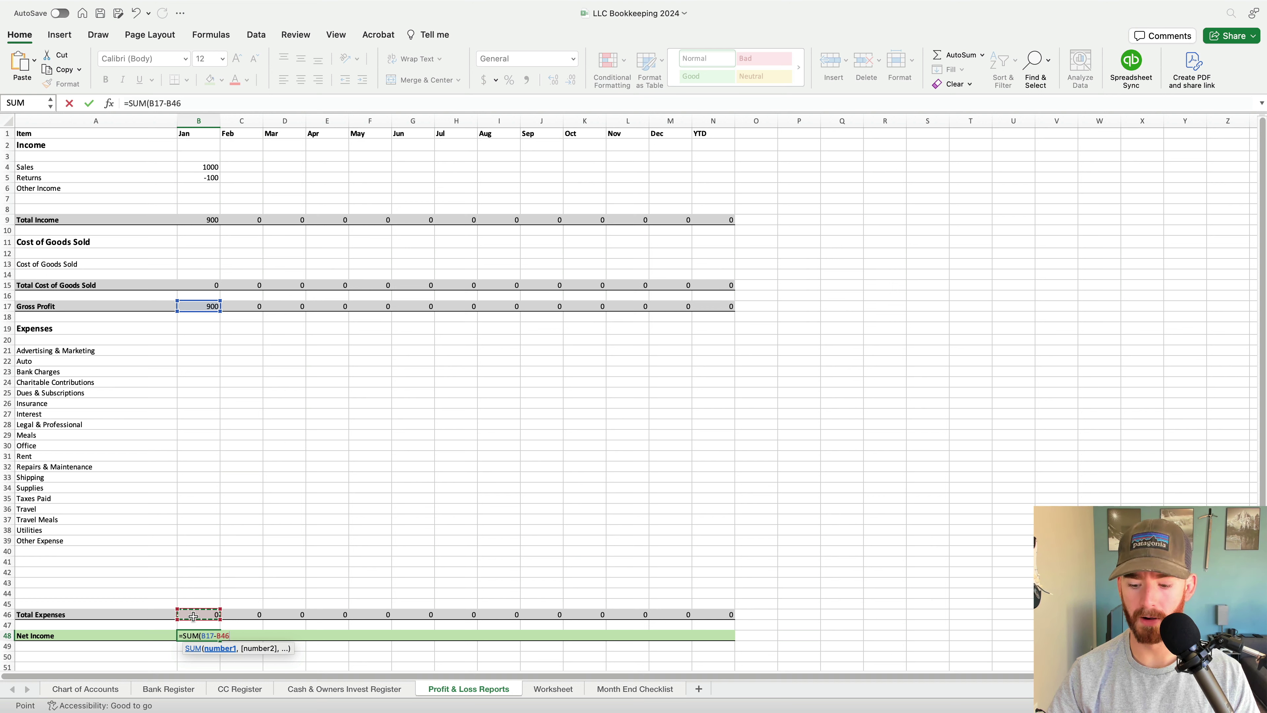
key("Return")
left_click(212, 635)
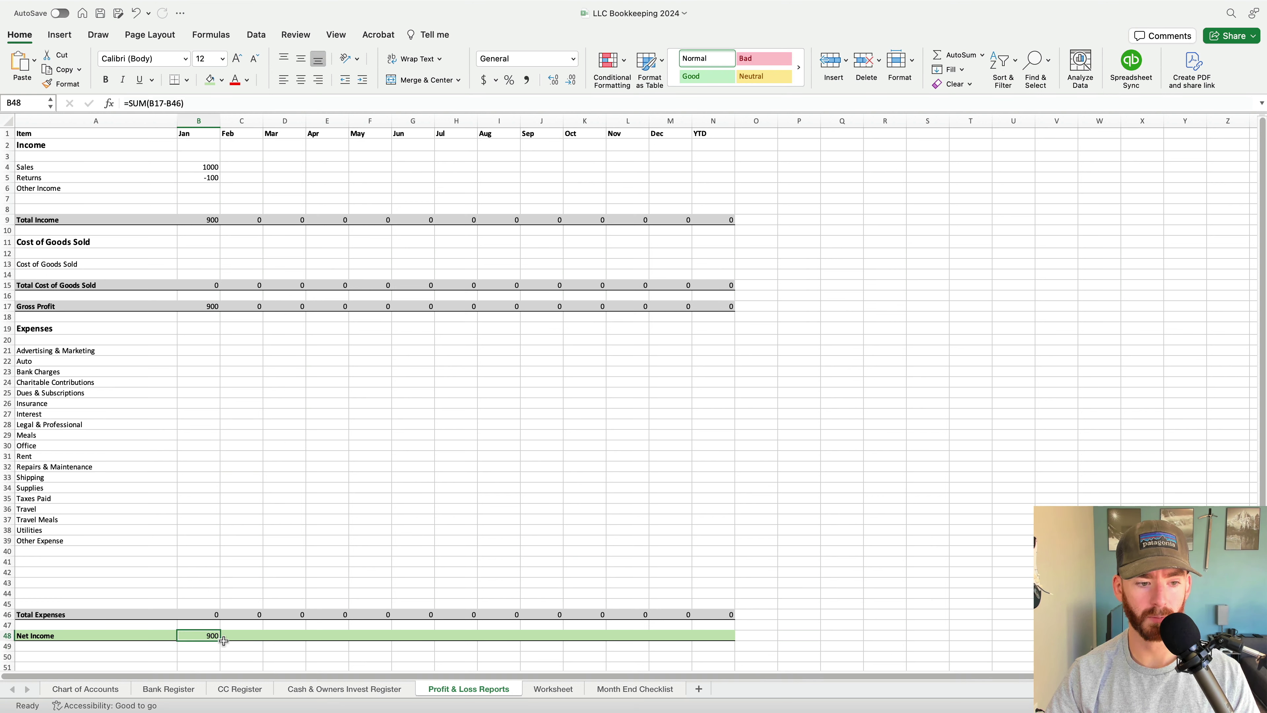
left_click_drag(221, 641, 738, 643)
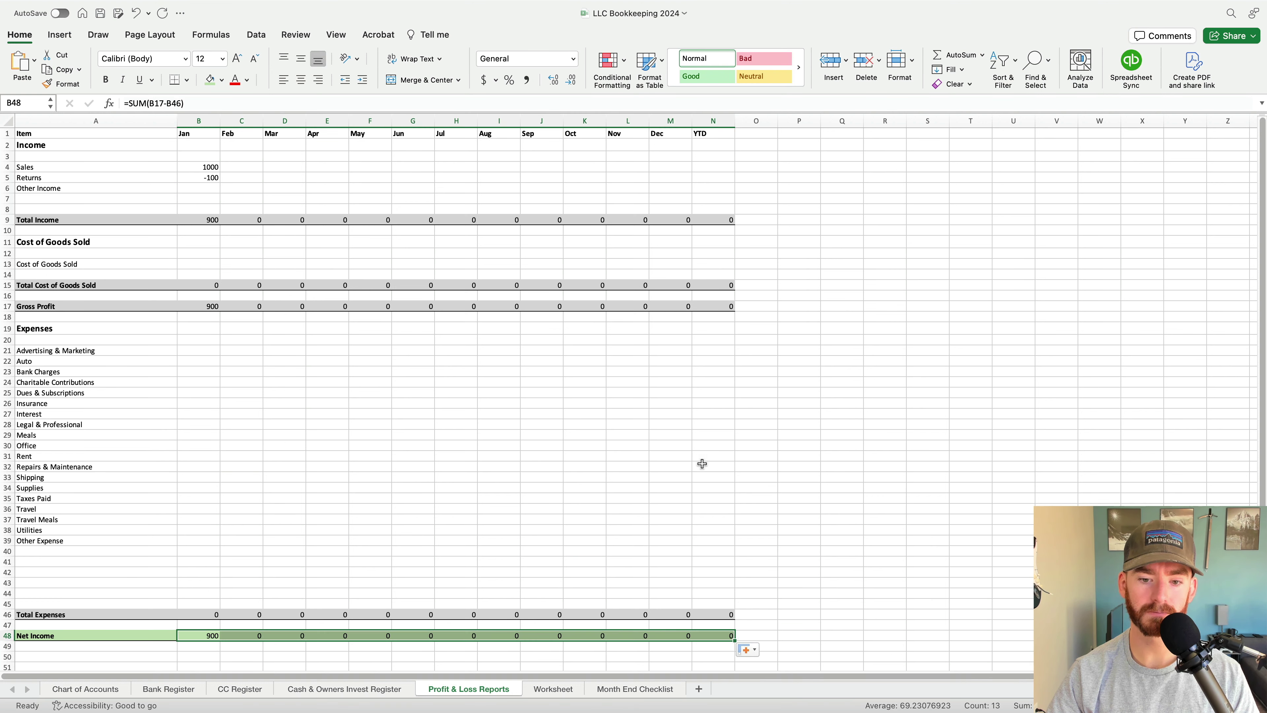
Total the Sales row for the year to date in N4 with =SUM(B4:M4)
left_click(713, 424)
left_click(710, 147)
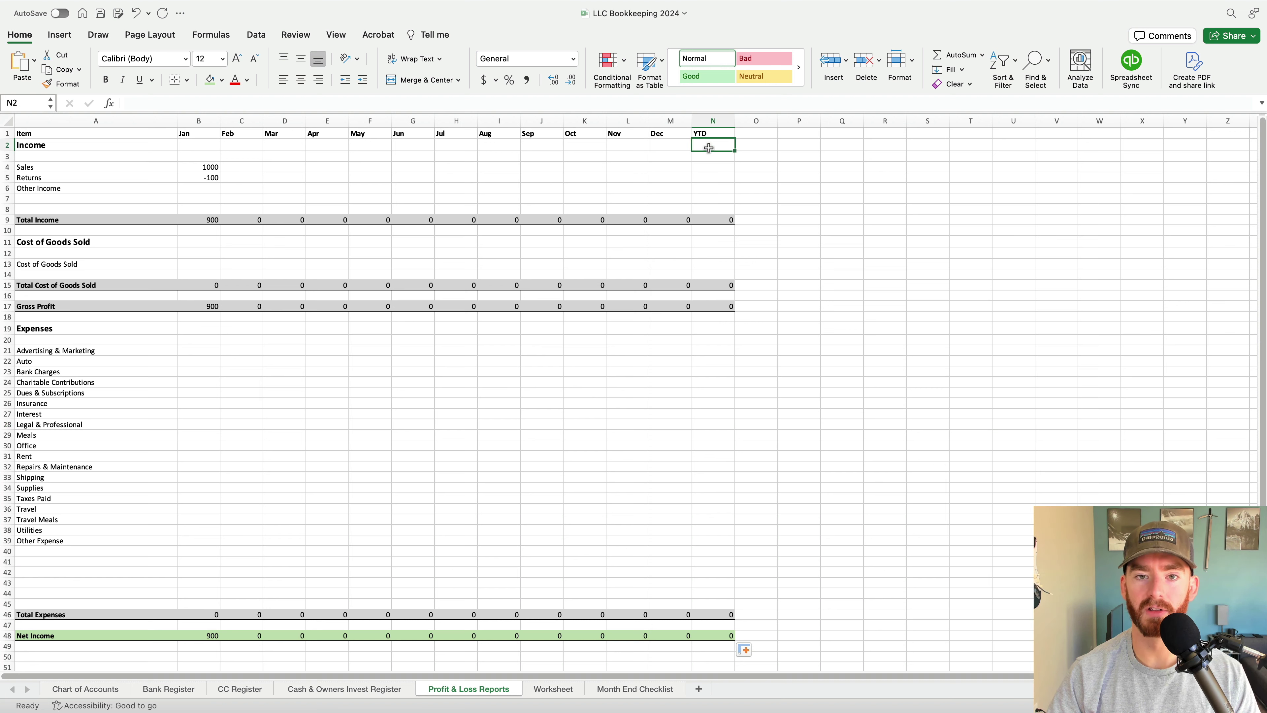
key("Return")
left_click(76, 169)
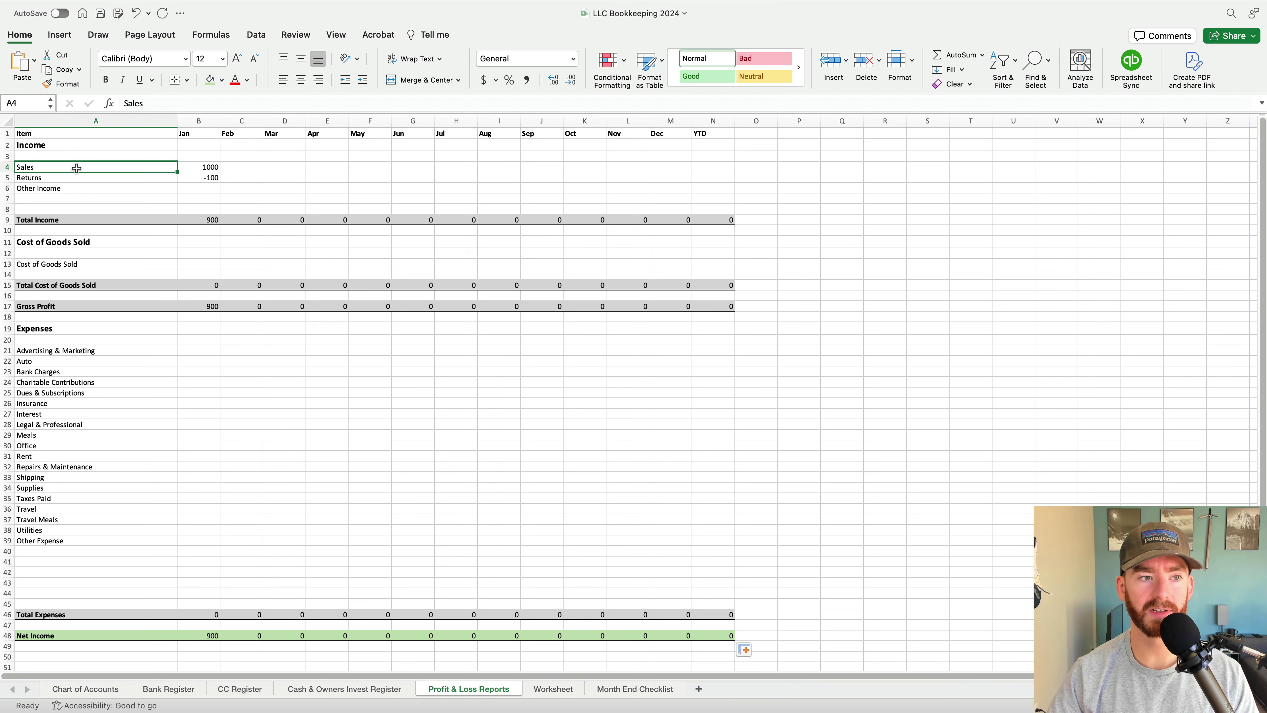
key("Down")
key("Down")
key("Up")
key("Up")
key("Right")
key("Right")
key("Right")
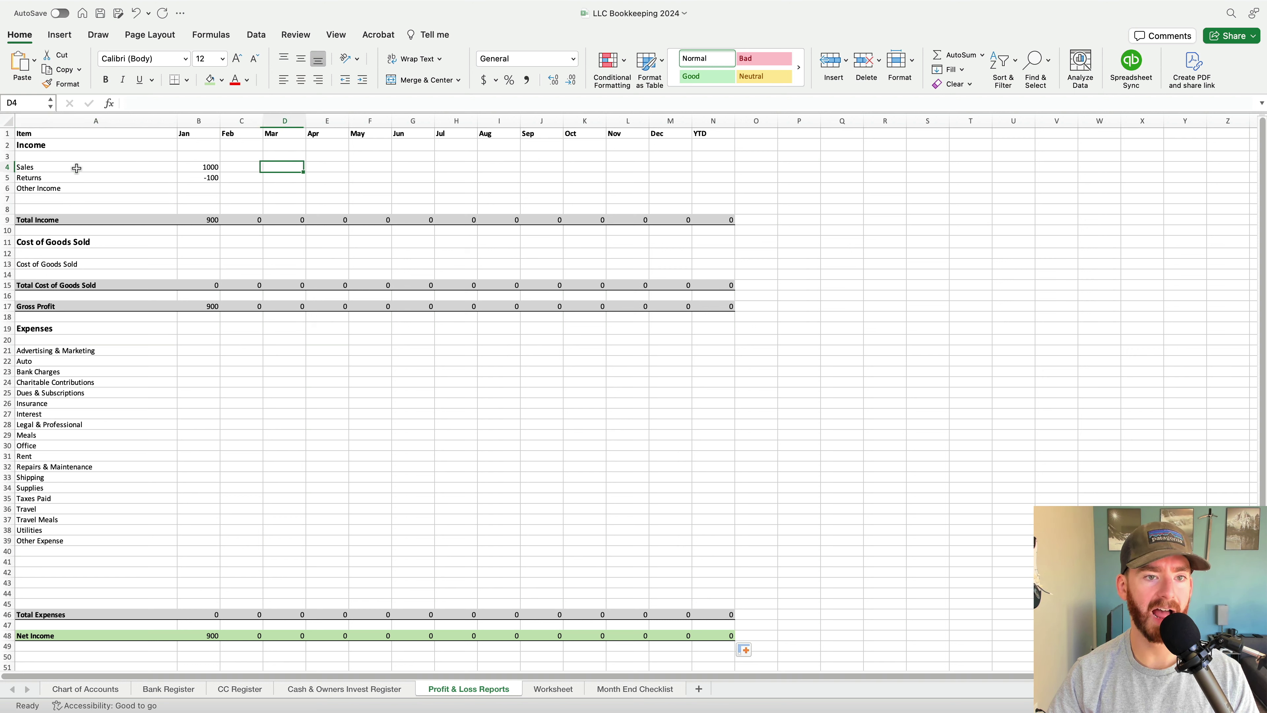
key("Right")
key("Right")
key("Right")
key("Right")
key("Right")
key("Right")
key("Right")
key("Right")
key("Right")
key("Right")
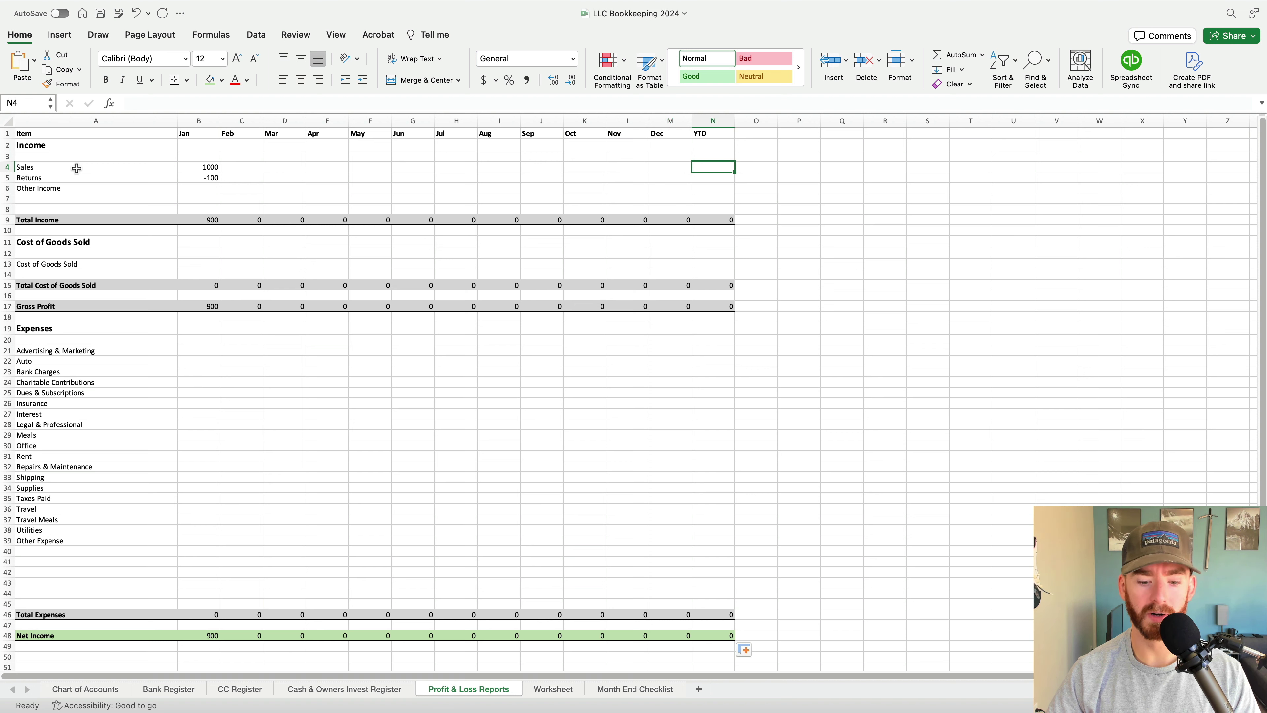
type("=SUM(")
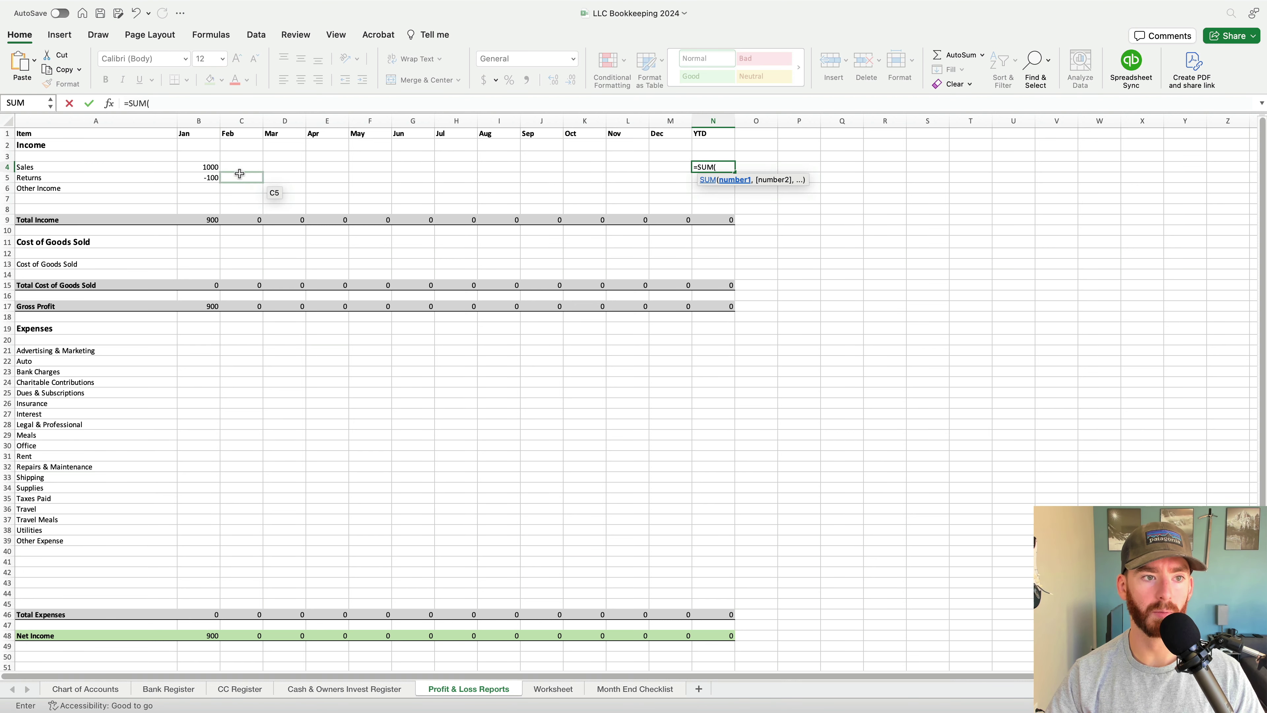
left_click_drag(206, 167, 659, 169)
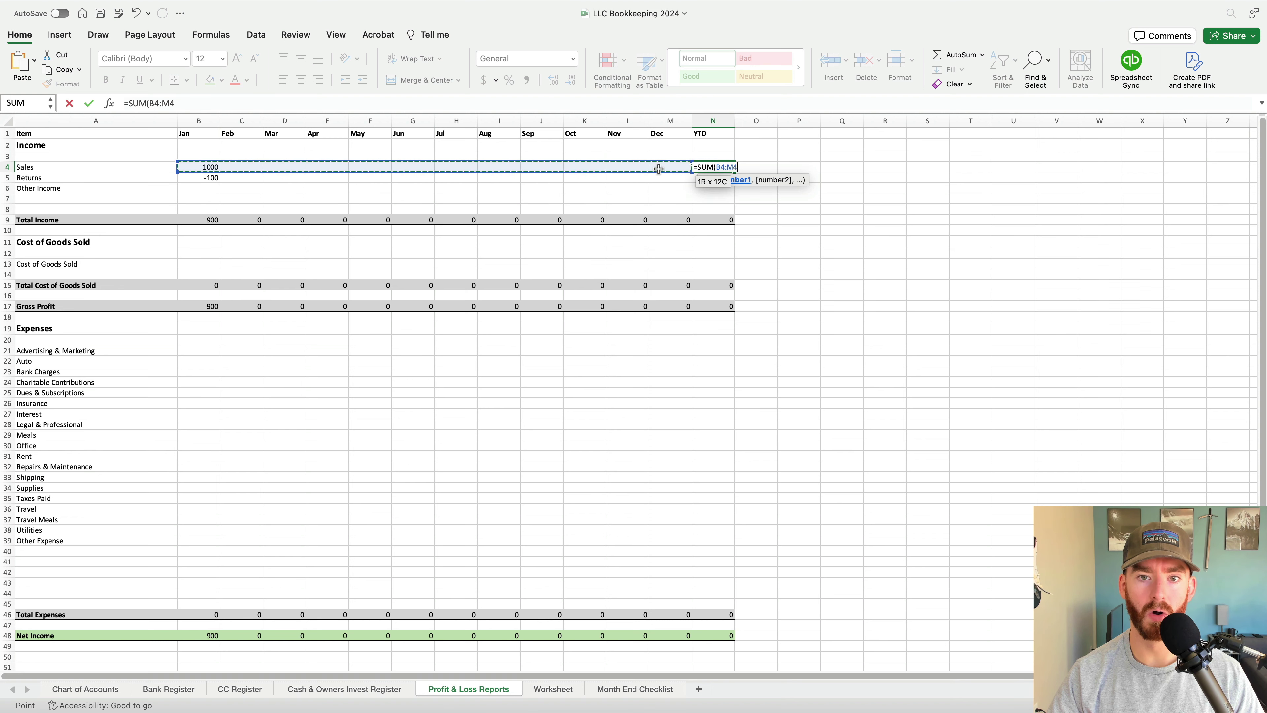
key("Return")
key("Up")
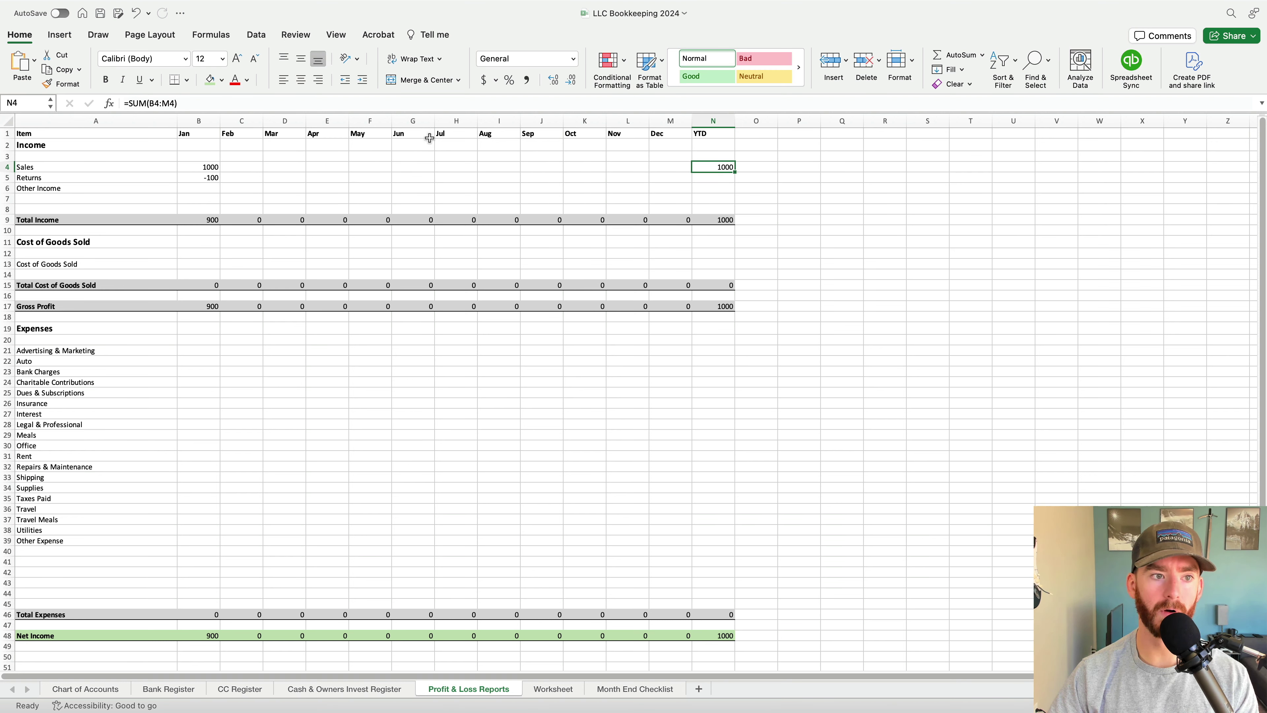
left_click(84, 167)
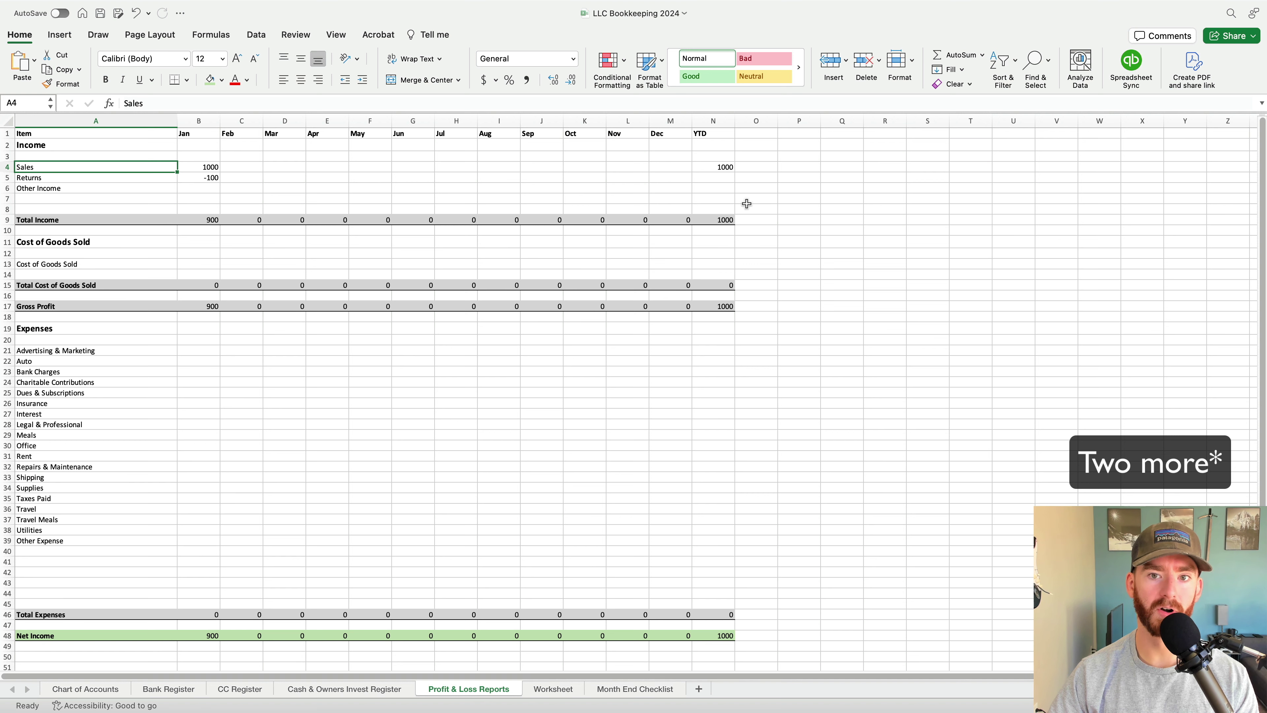
Copy the Sales YTD formula in N4 down to the Returns and Other Income rows, N5:N6
left_click(711, 168)
left_click_drag(735, 172, 733, 192)
left_click(799, 188)
left_click(711, 202)
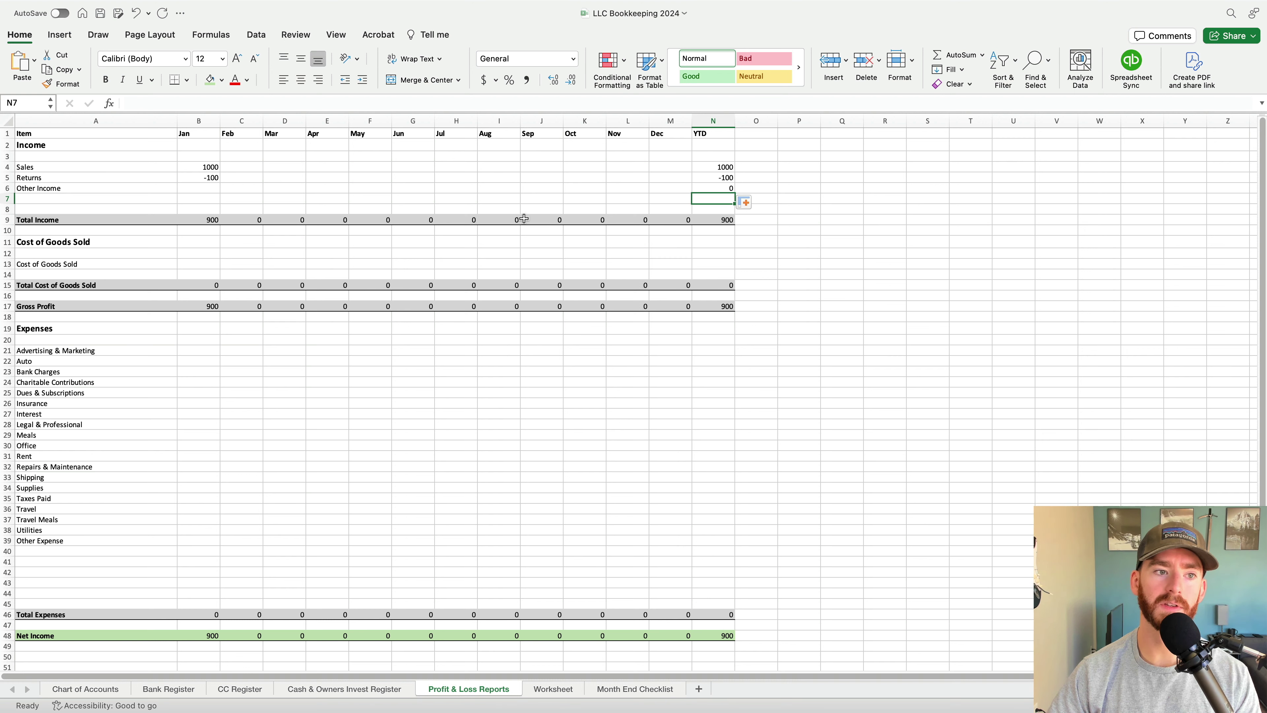
Label A7 "misc income" below Other Income and copy the YTD formula from N6 down to N7
left_click(82, 201)
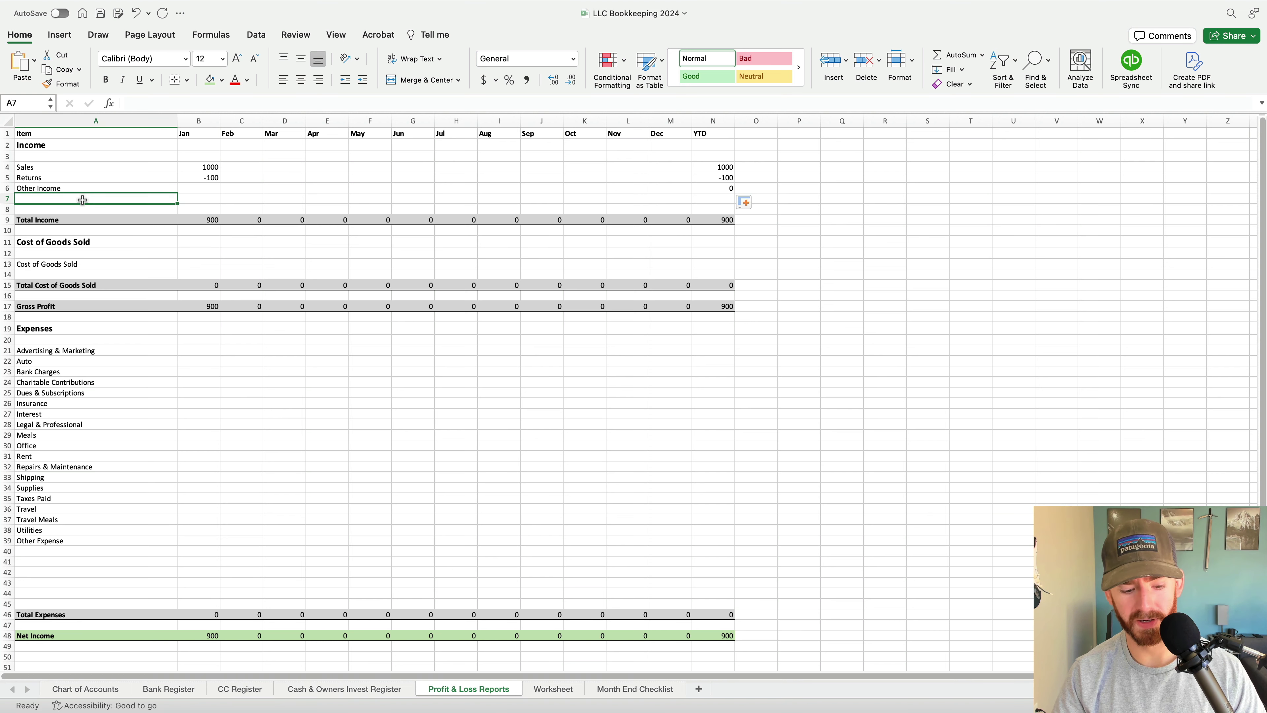
type("misc income")
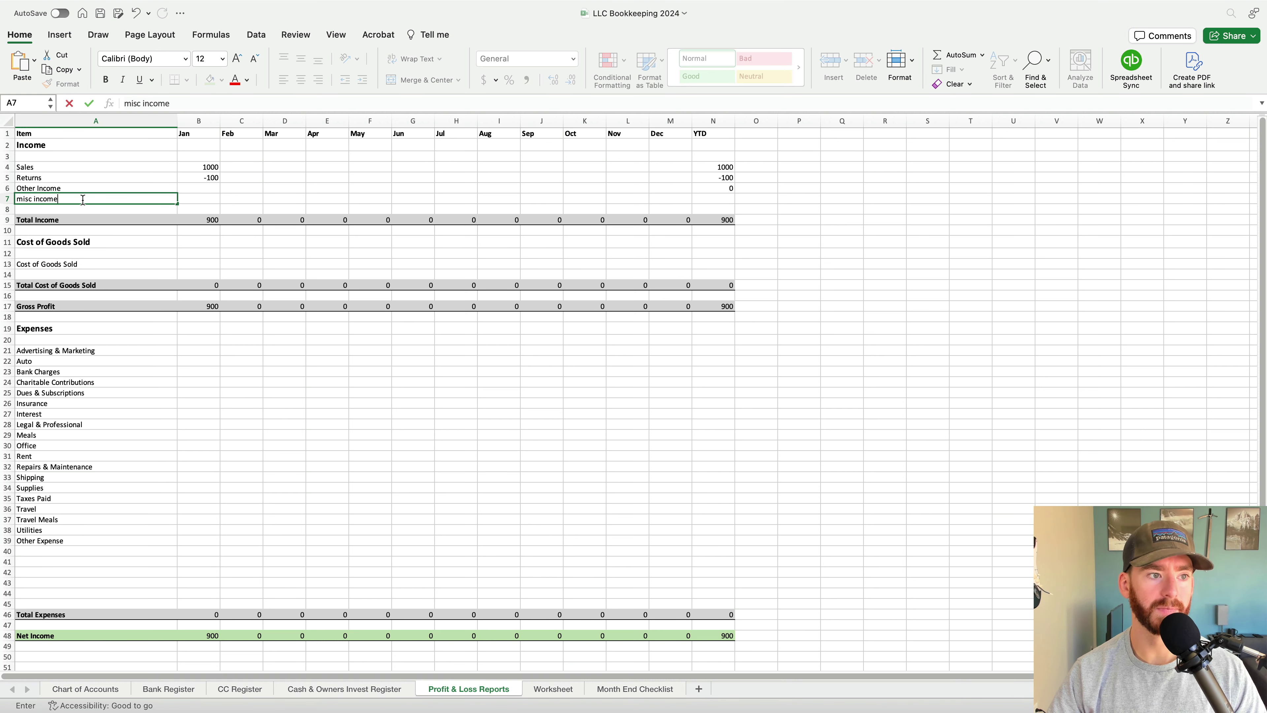
left_click(363, 176)
left_click(646, 201)
left_click(721, 201)
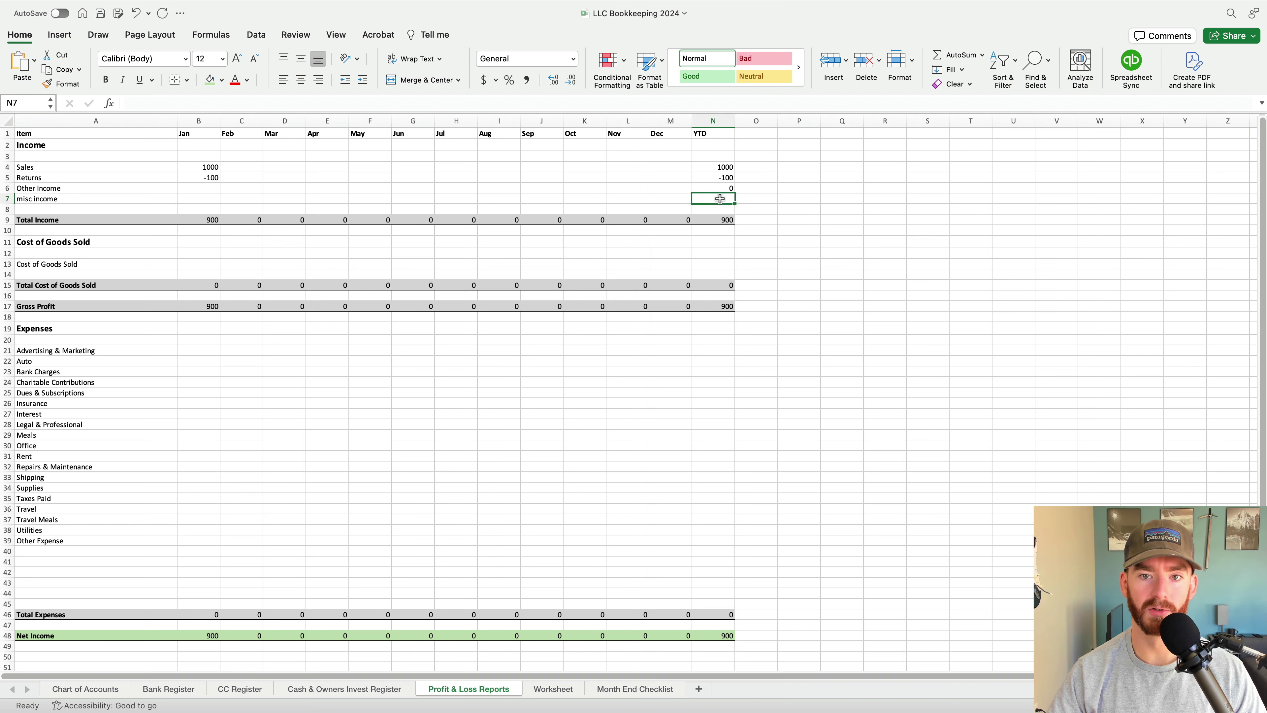
left_click(721, 190)
left_click_drag(738, 190, 738, 203)
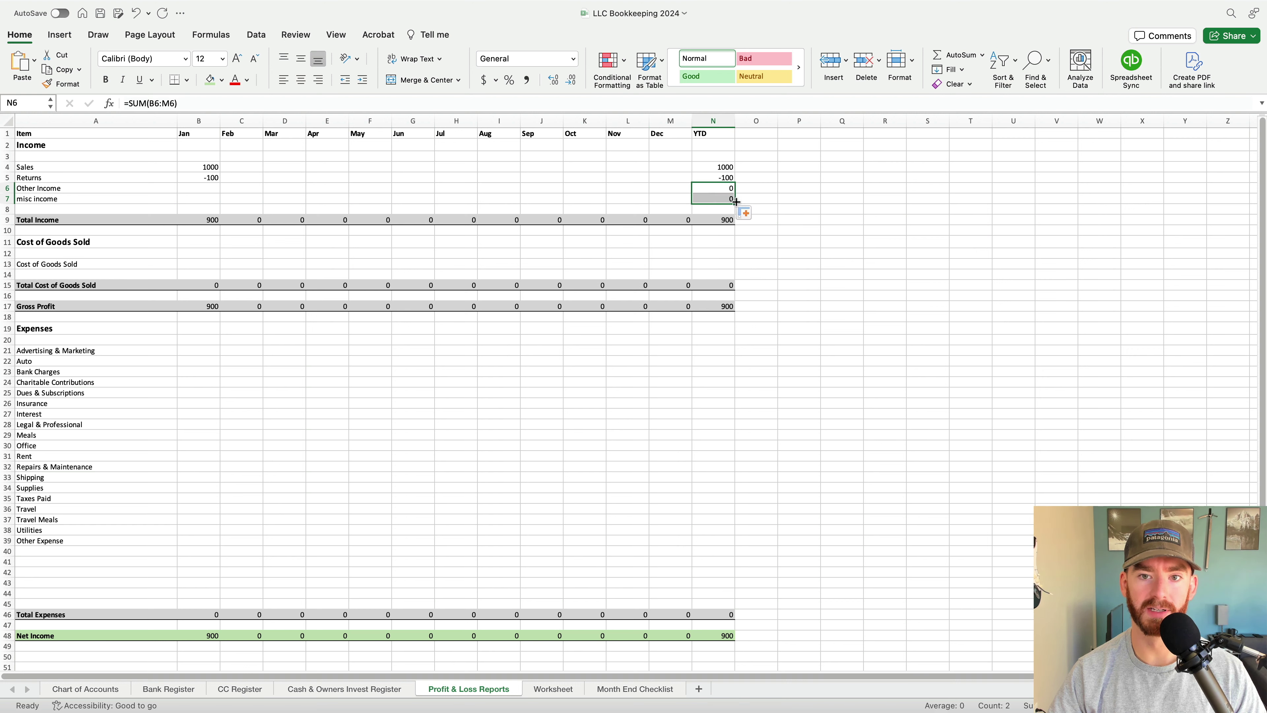
Clear the YTD formula in N7 and the "misc income" label in A7
left_click(767, 198)
left_click(713, 199)
key("Delete")
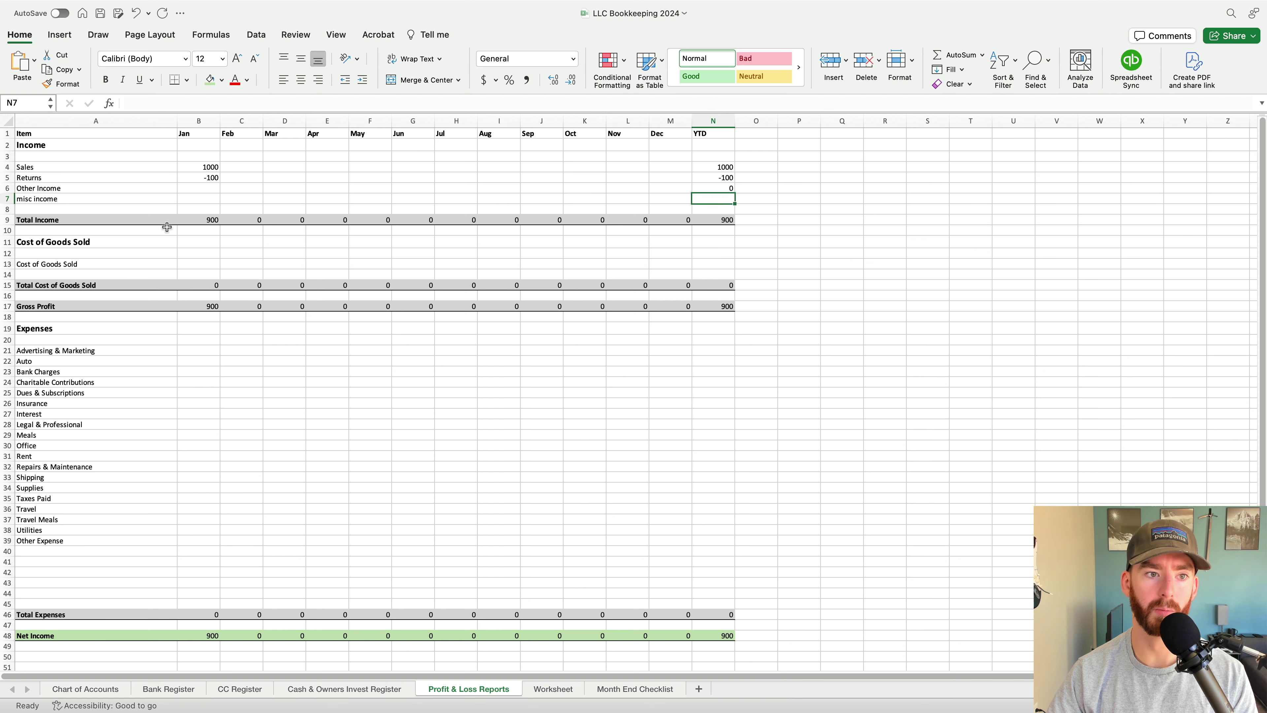
left_click(138, 196)
key("Delete")
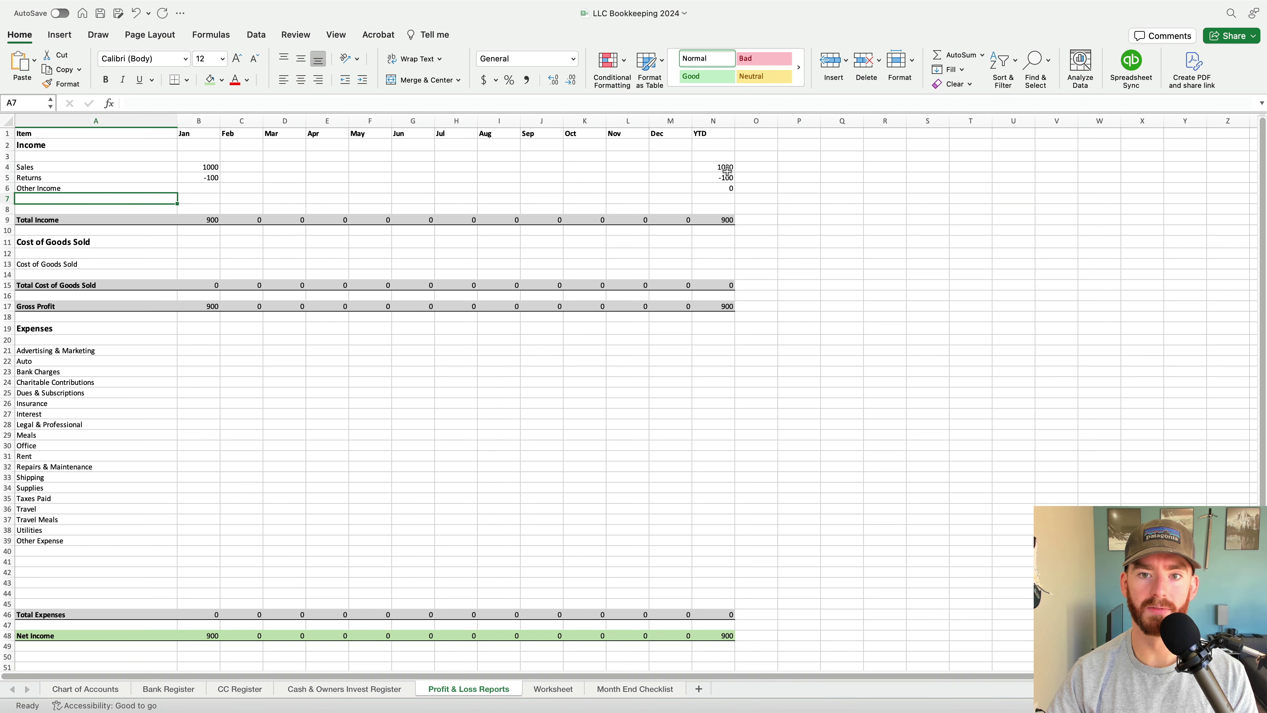
Try copying the Other Income YTD formula into the spare income rows N7:N8, and clear those cells again
left_click(727, 187)
left_click_drag(736, 195, 737, 203)
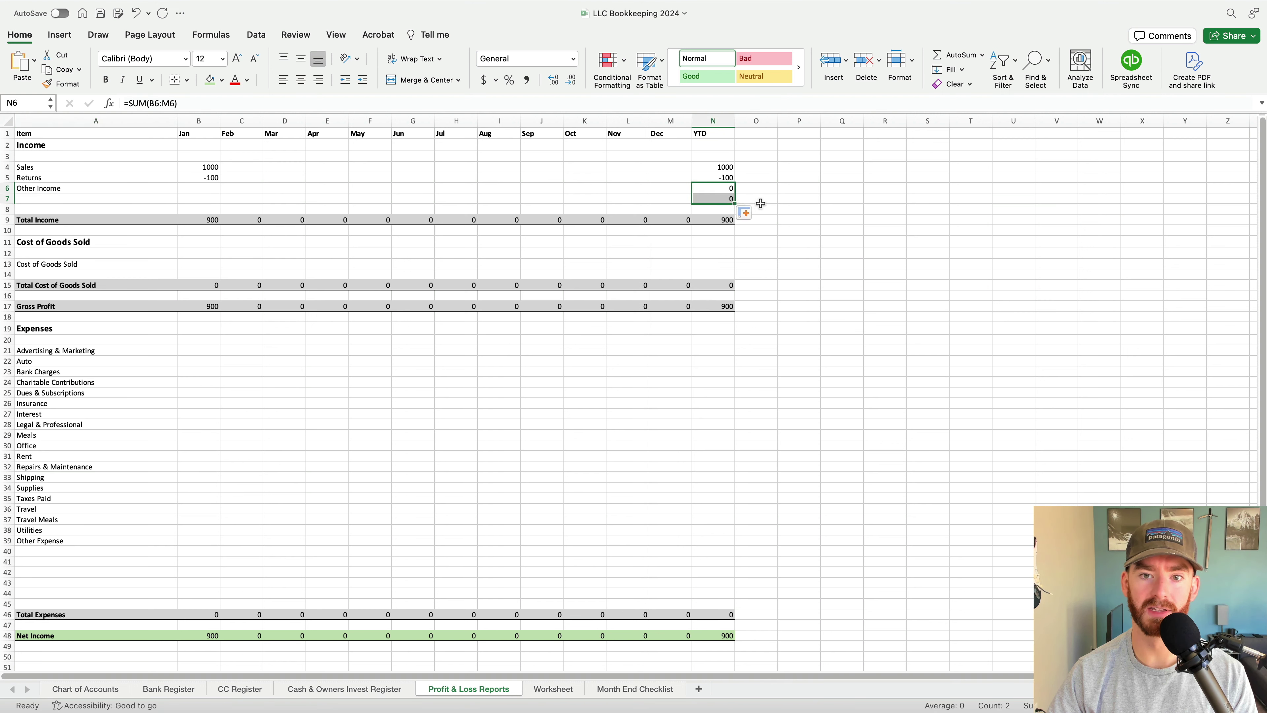
left_click(799, 189)
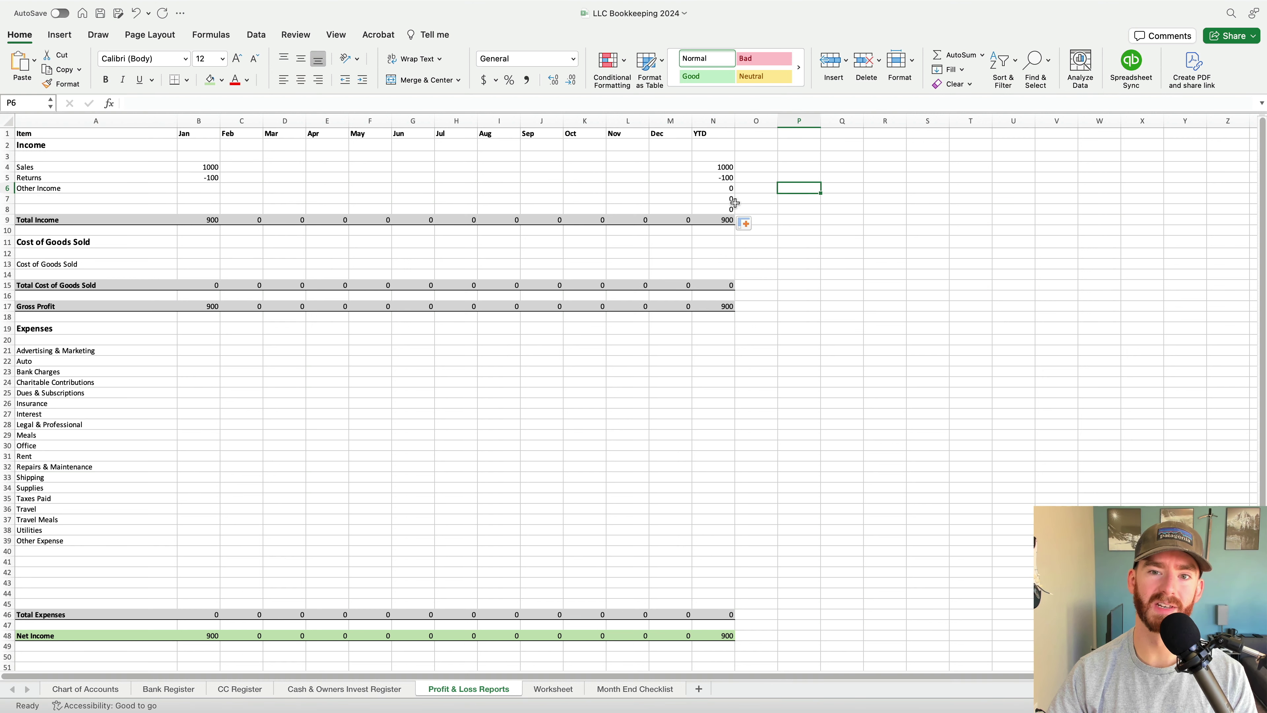
left_click(731, 201)
left_click(723, 210)
left_click(724, 201)
key("Delete")
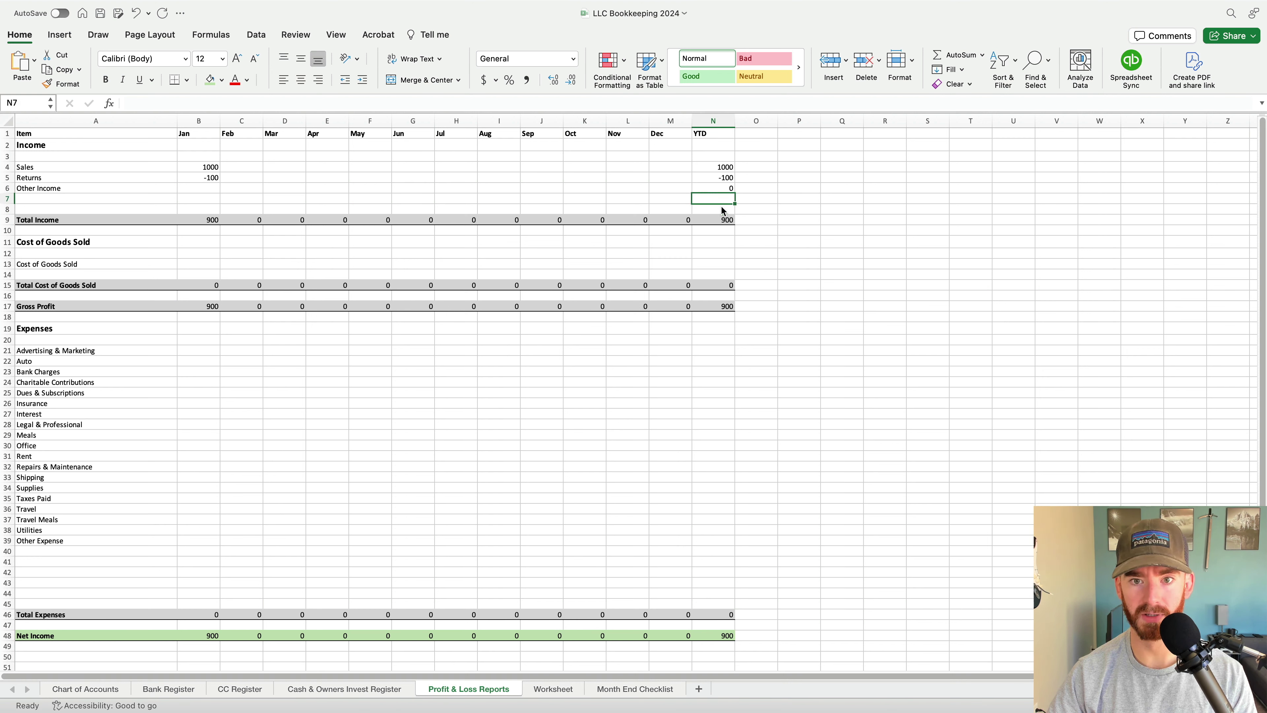
Total the Cost of Goods Sold row for the year to date in N13 with a SUM of its monthly cells
left_click(716, 264)
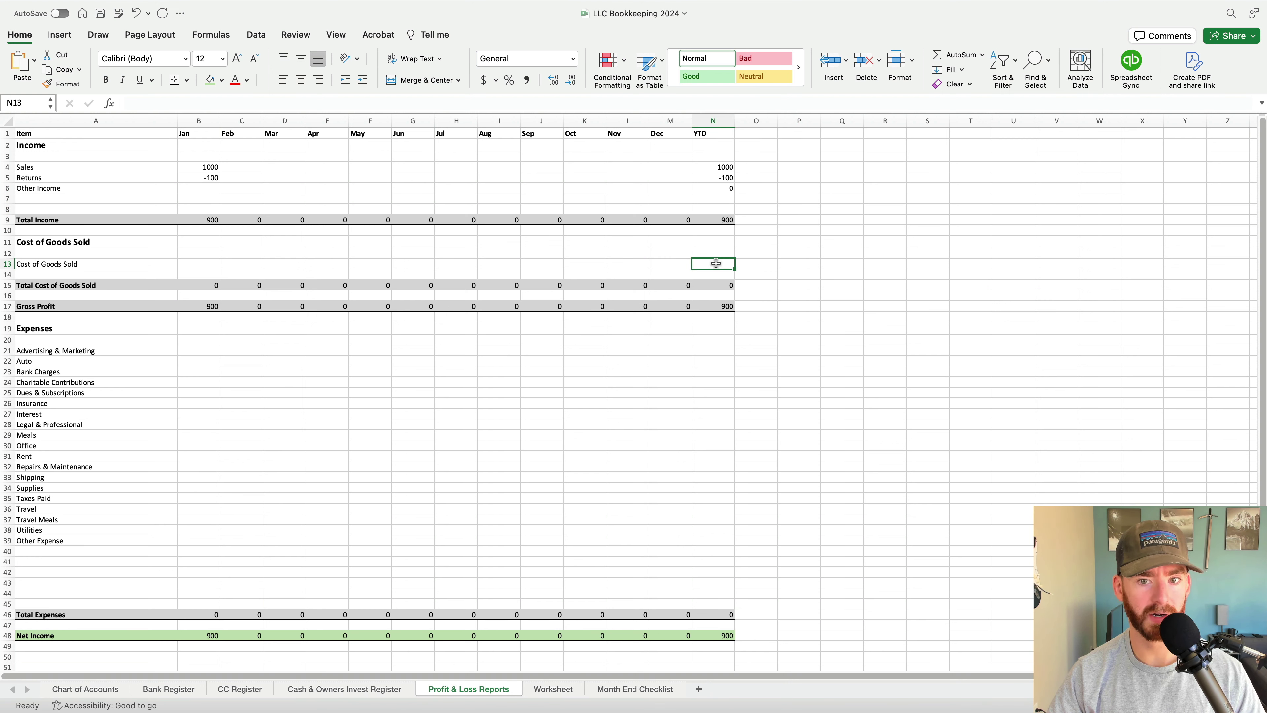
type("=sum")
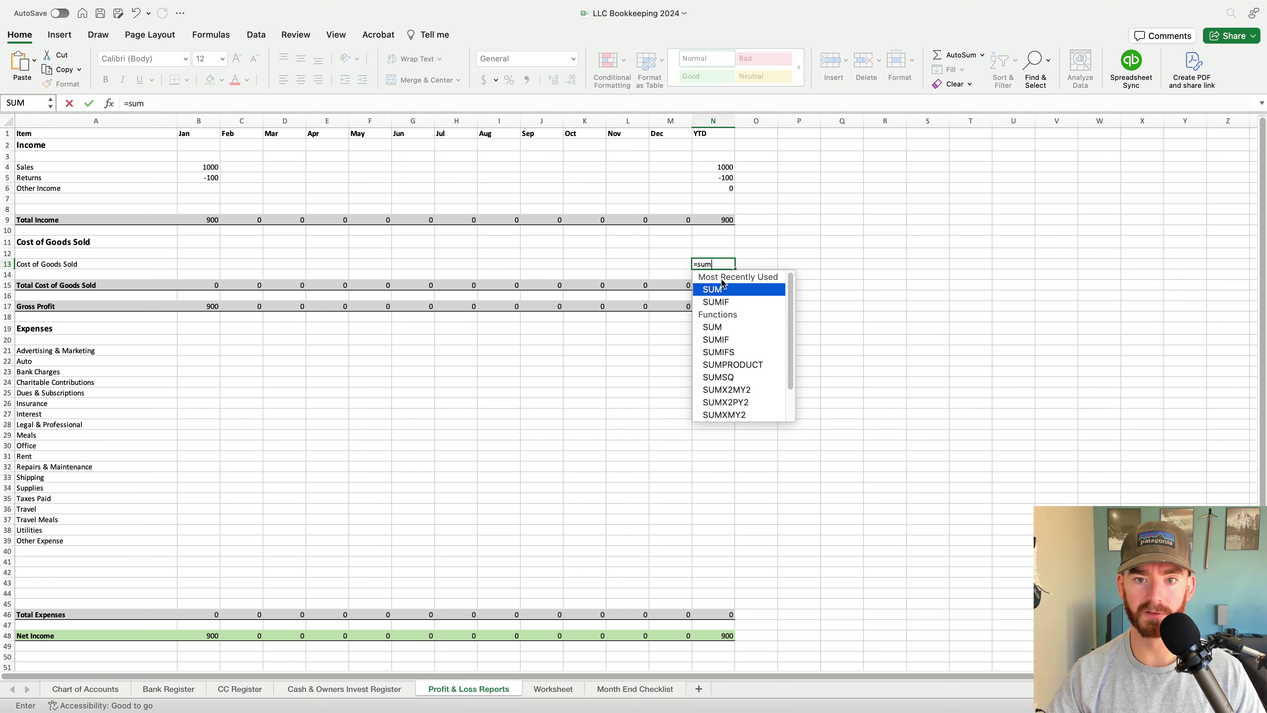
double_click(722, 288)
mouse_move(669, 264)
left_mouse_down()
mouse_move(242, 266)
mouse_move(650, 260)
left_mouse_up()
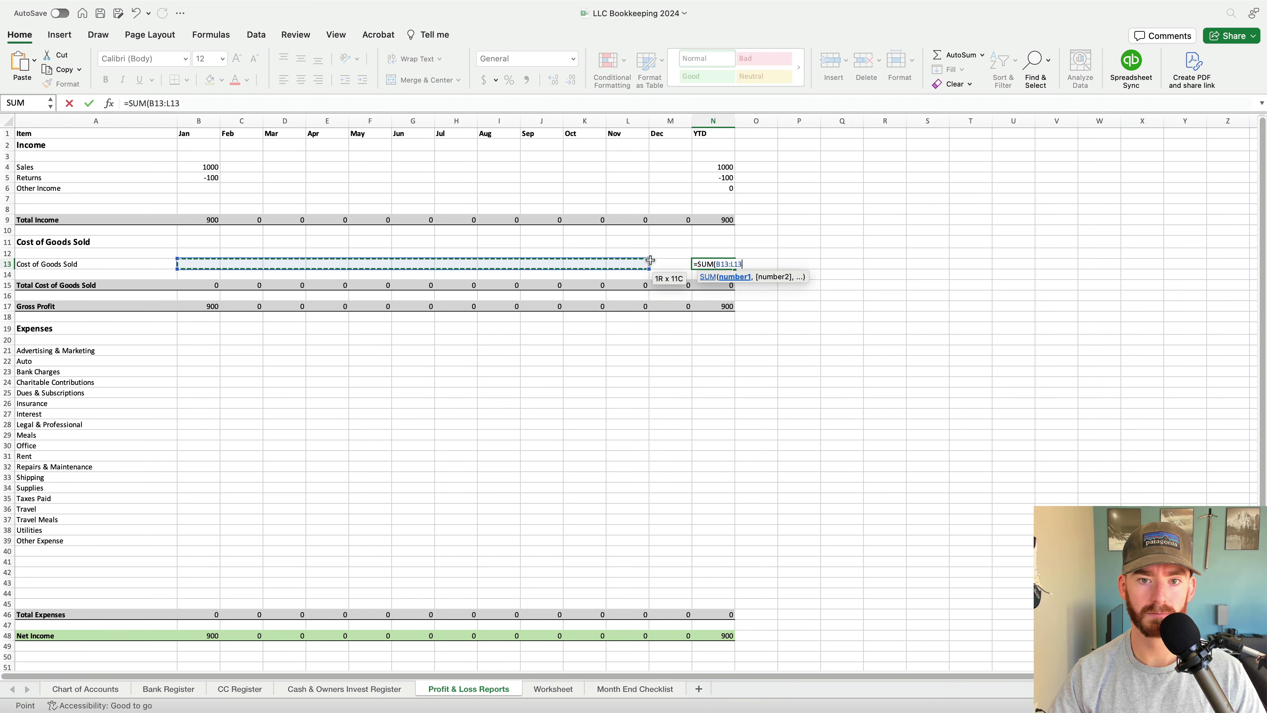
key("Return")
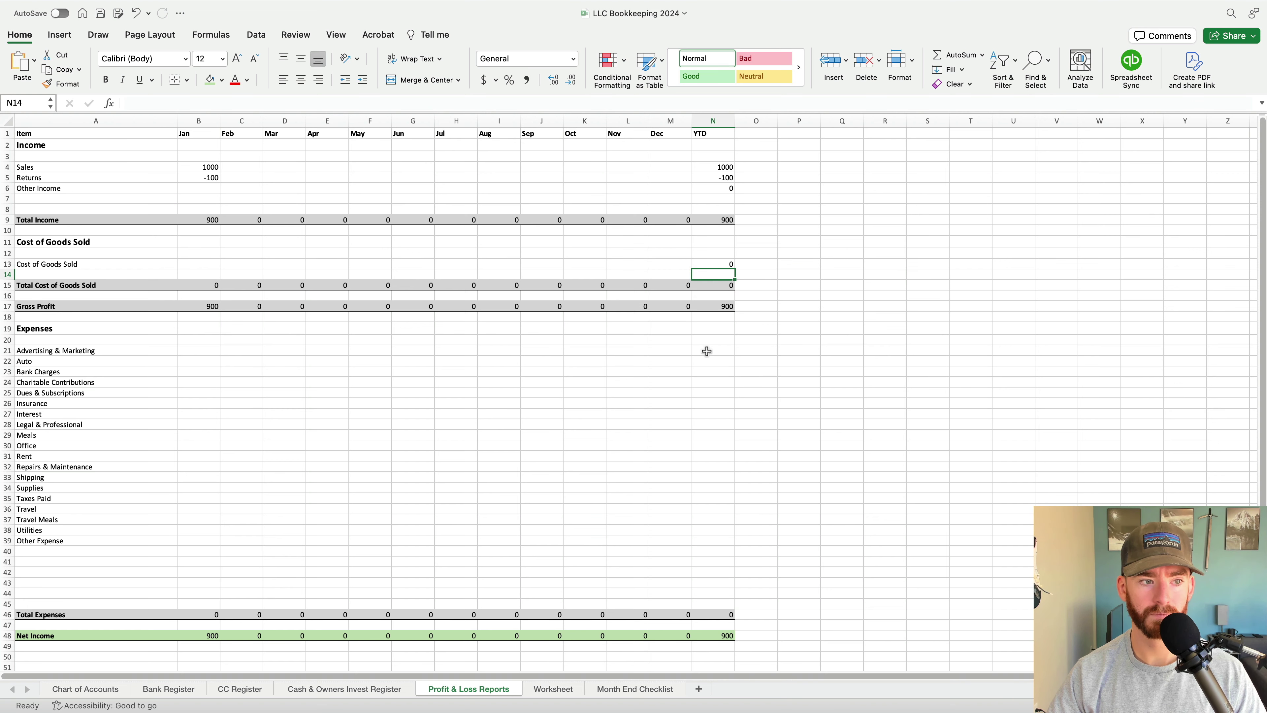
Total the Advertising & Marketing row in N21 with =SUM(B21:M21) and copy the formula down through Other Expense in N39
left_click(707, 351)
key("Left")
key("Left")
key("Left")
key("Left")
key("Left")
key("Right")
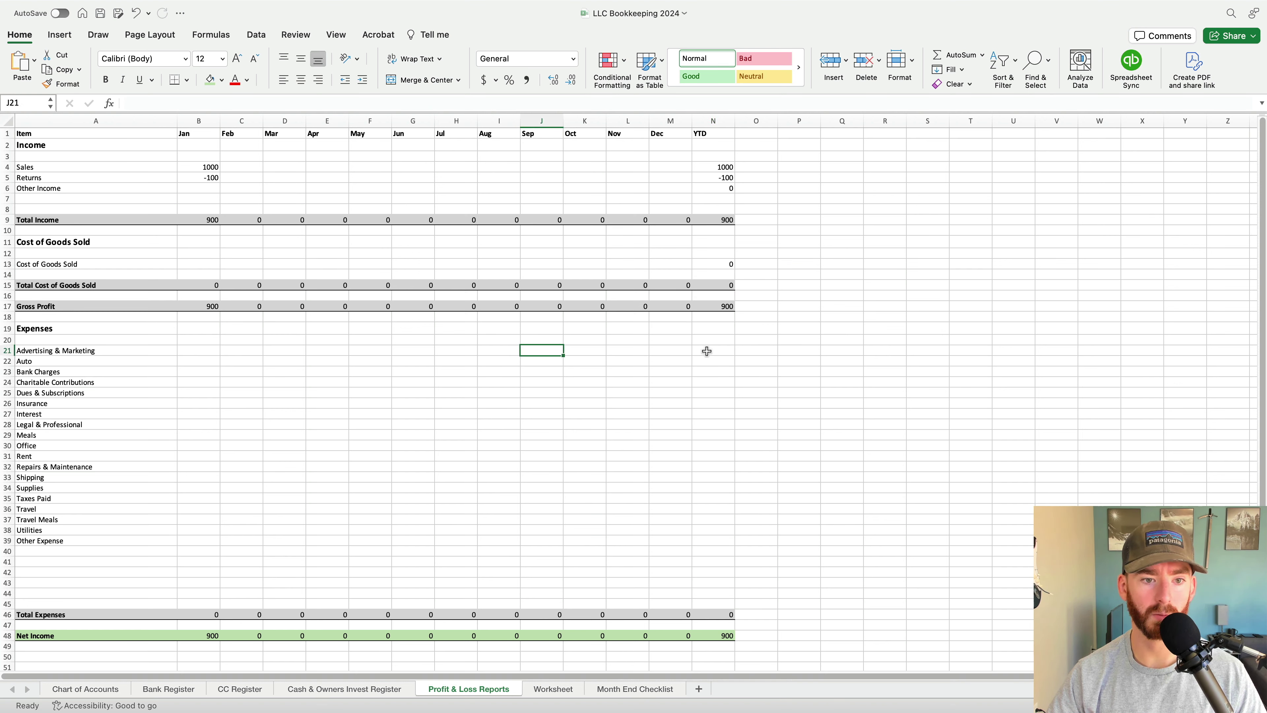
key("Right")
key("Right")
key("Right")
key("Right")
type("=")
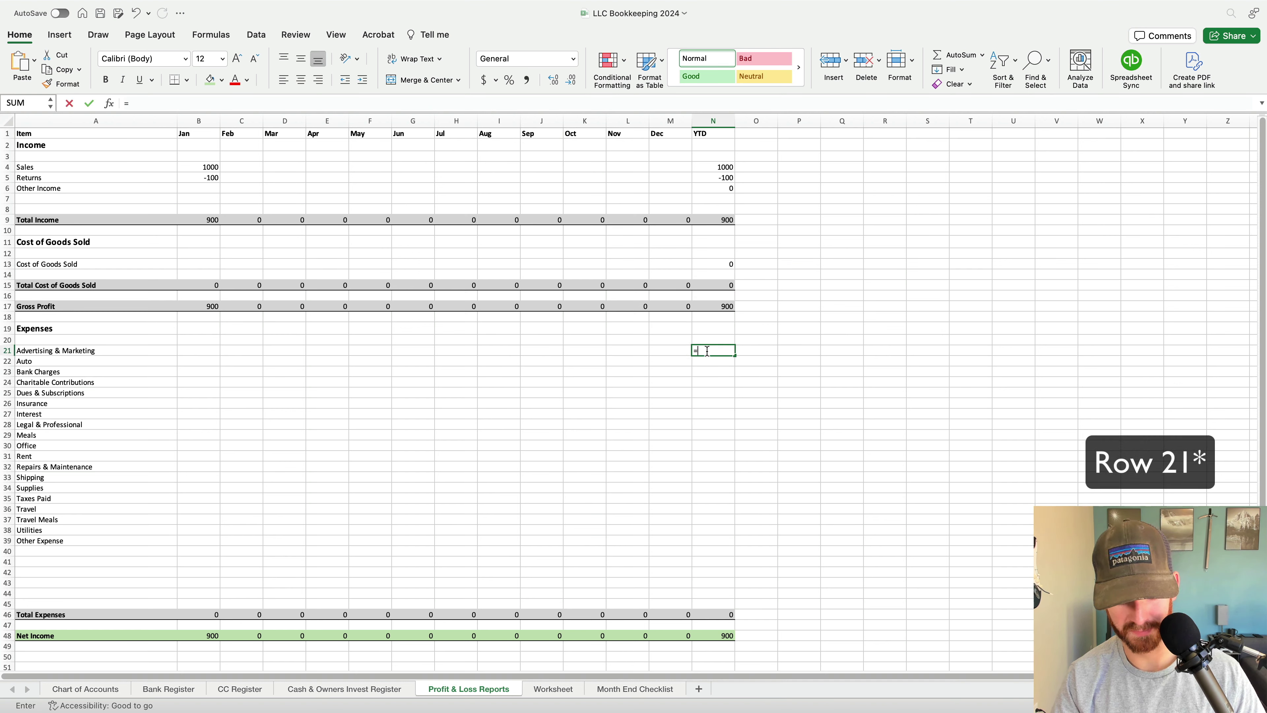
type("sum")
key("Tab")
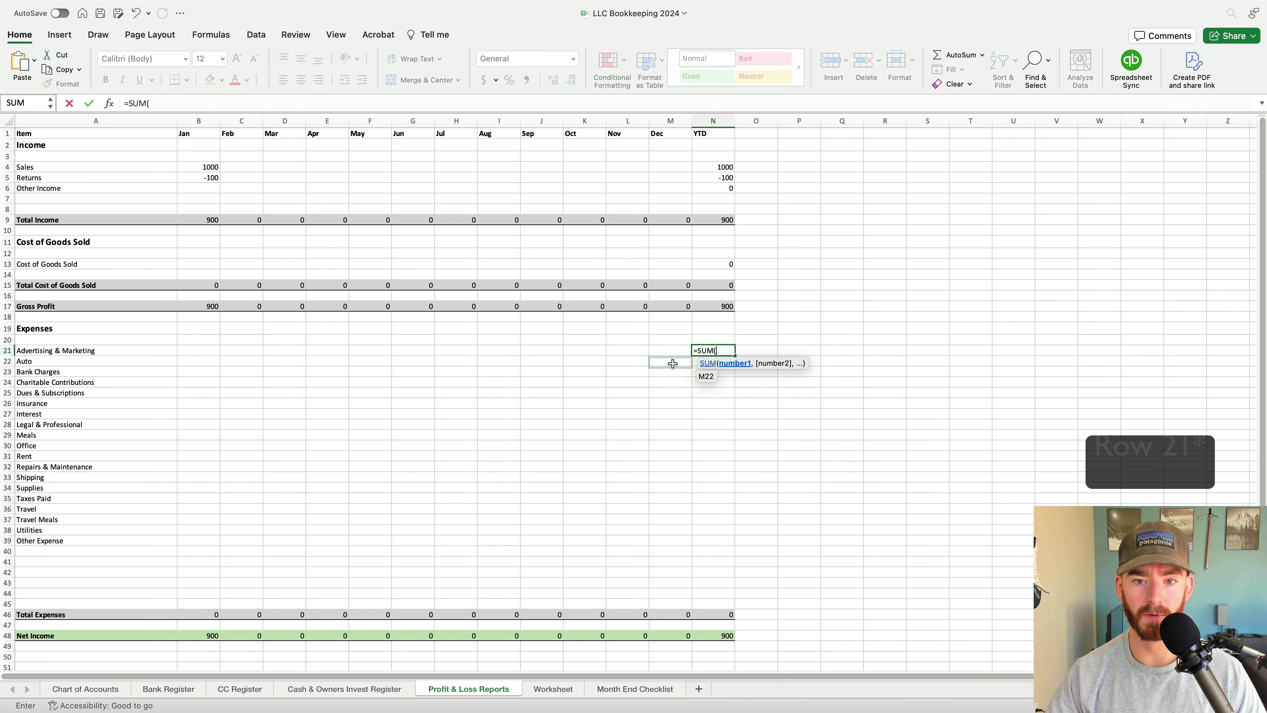
left_click_drag(679, 351, 212, 350)
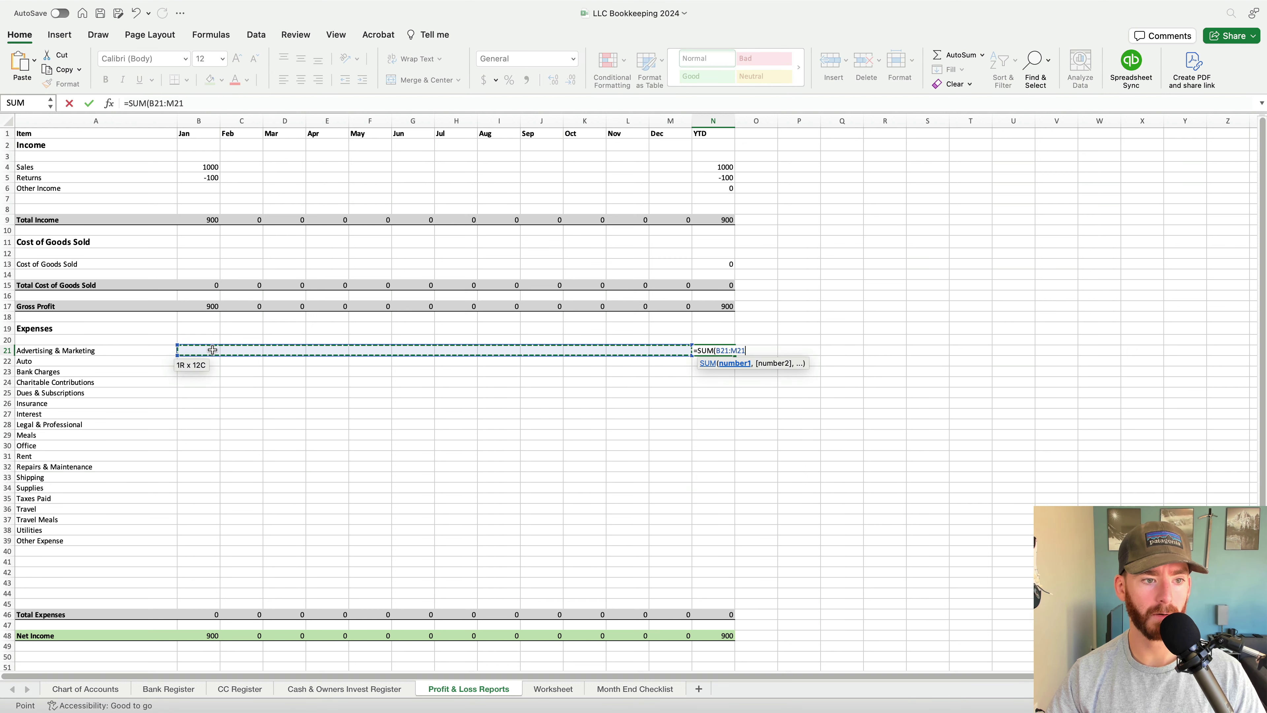
key("Return")
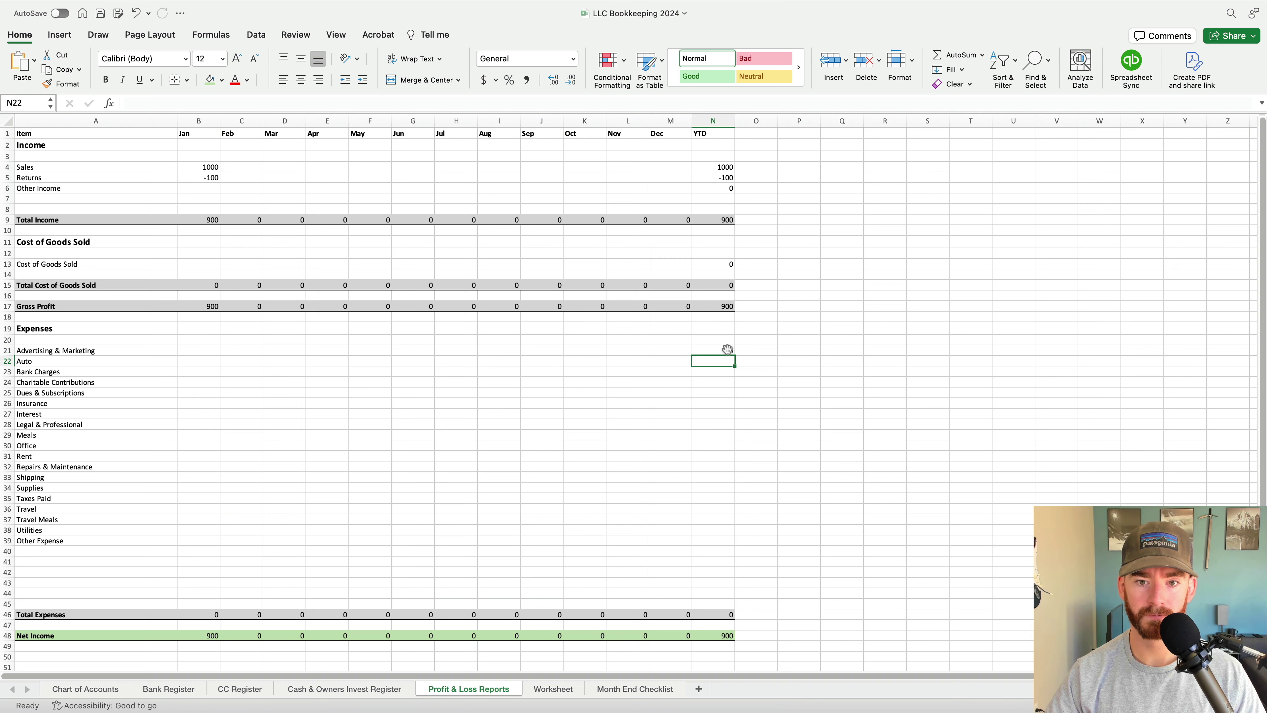
left_click(727, 349)
left_click_drag(734, 355, 721, 538)
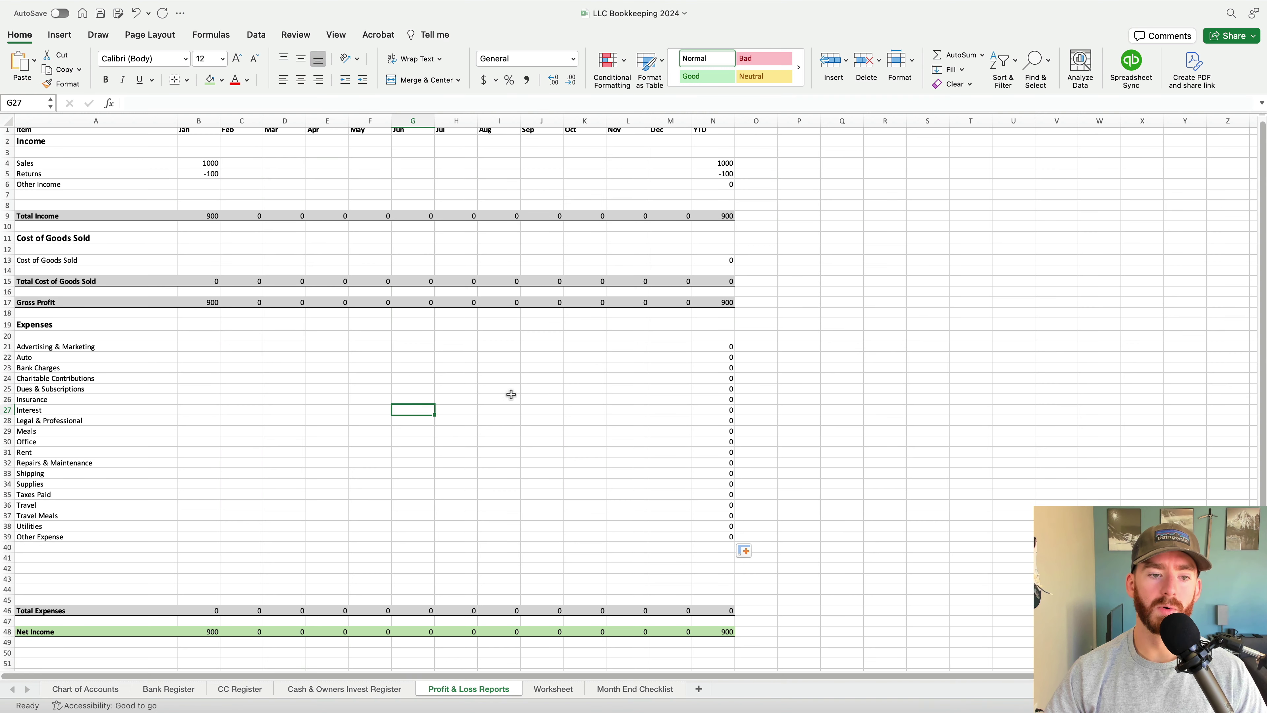
Enter test expenses of 50 for May Insurance, 20 for June Legal & Professional and 70 for August Insurance
left_click(514, 395)
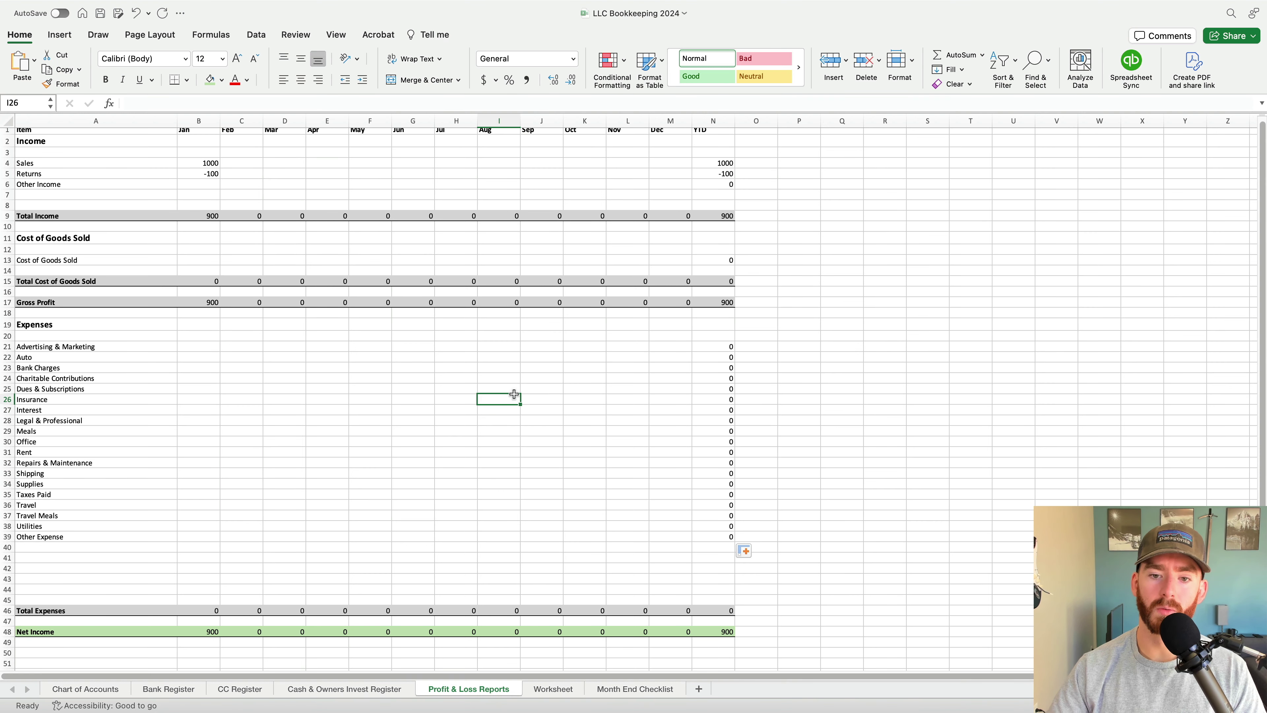
key("Left")
key("Left")
key("Left")
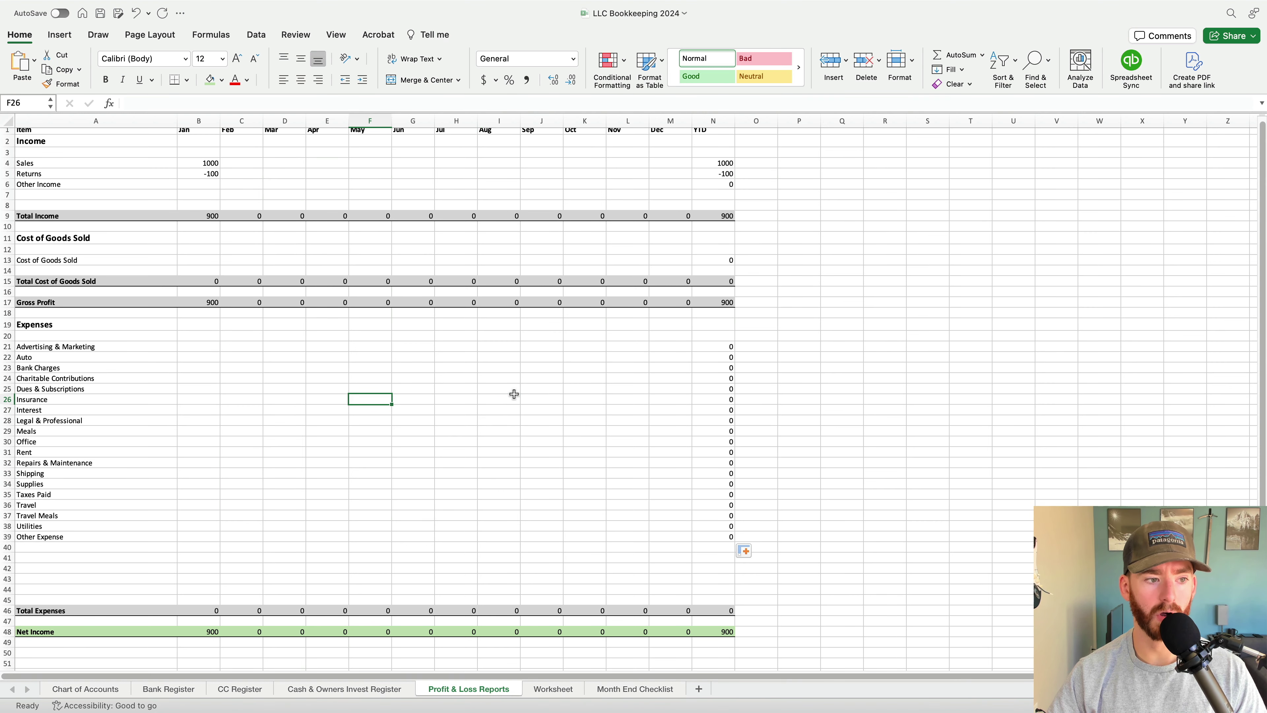
type("50")
key("Return")
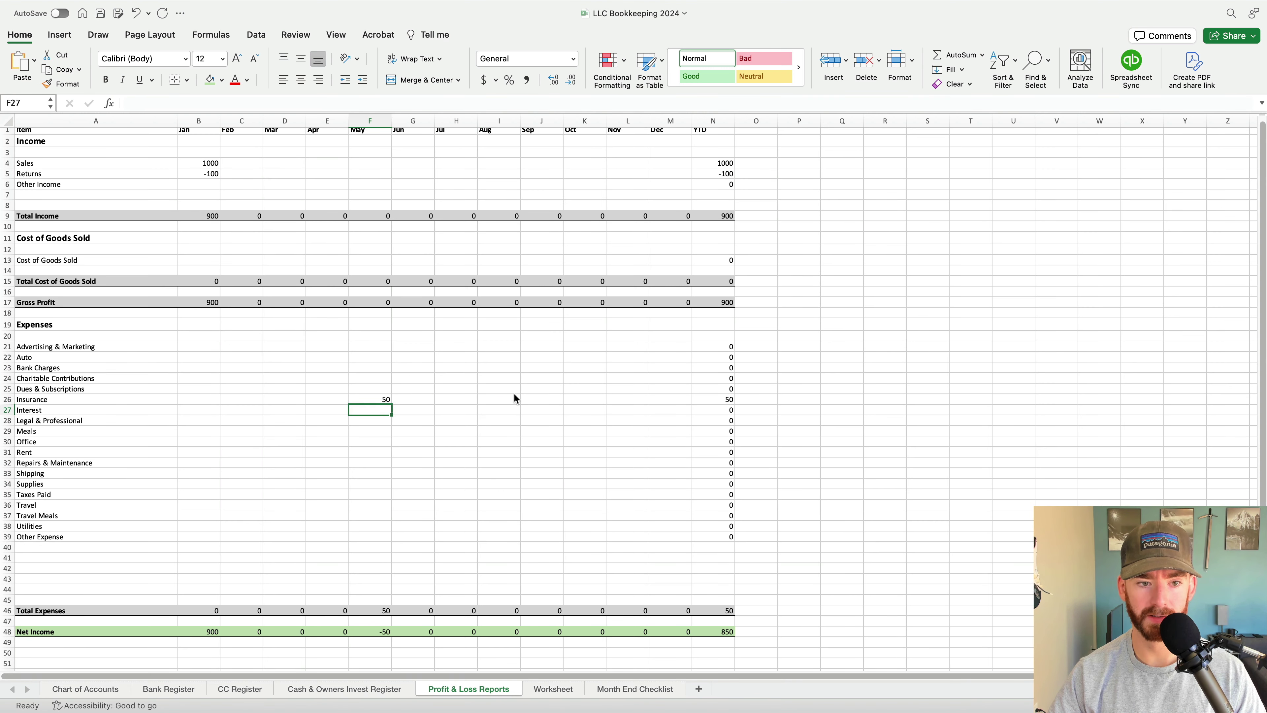
key("Down")
key("Right")
type("20")
key("Right")
key("Right")
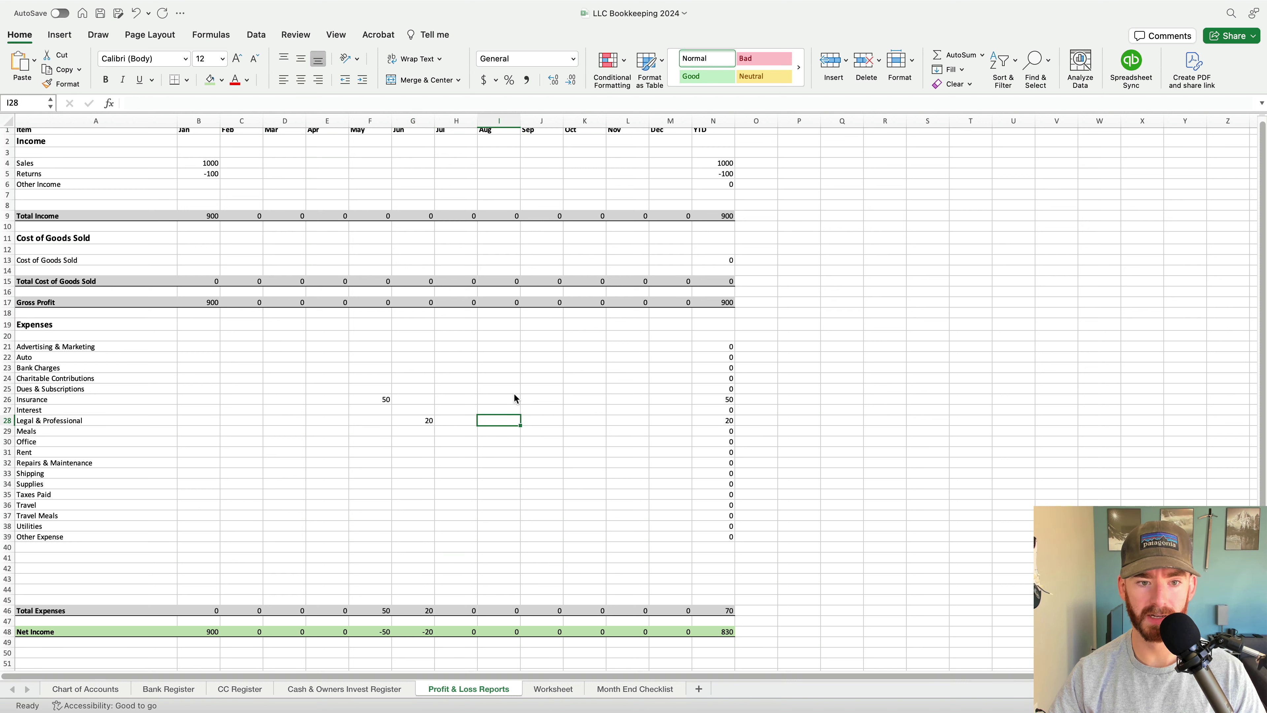
type("70")
key("Return")
Enter test Meals expenses of 50 for February and 54 for April, and check the YTD Total Expenses formula in N46
key("Left")
key("Left")
key("Left")
key("Left")
key("Left")
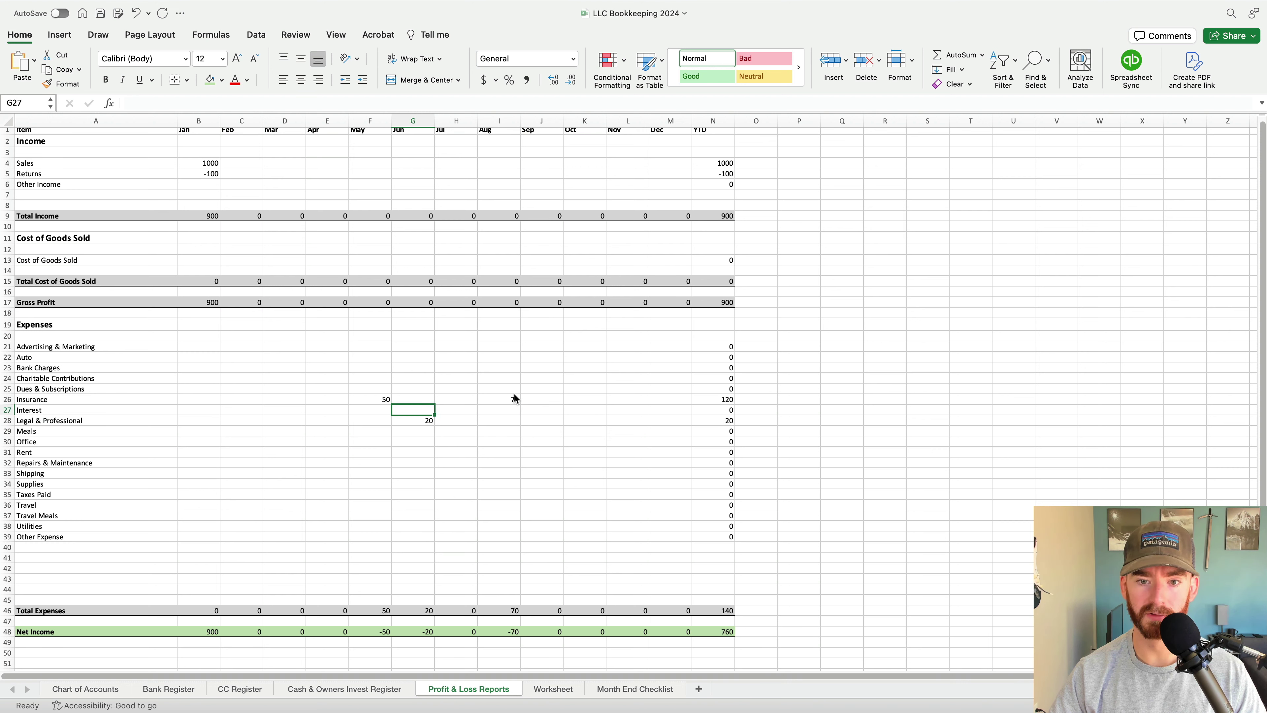
key("Left")
key("Down")
key("Down")
type("50")
key("Return")
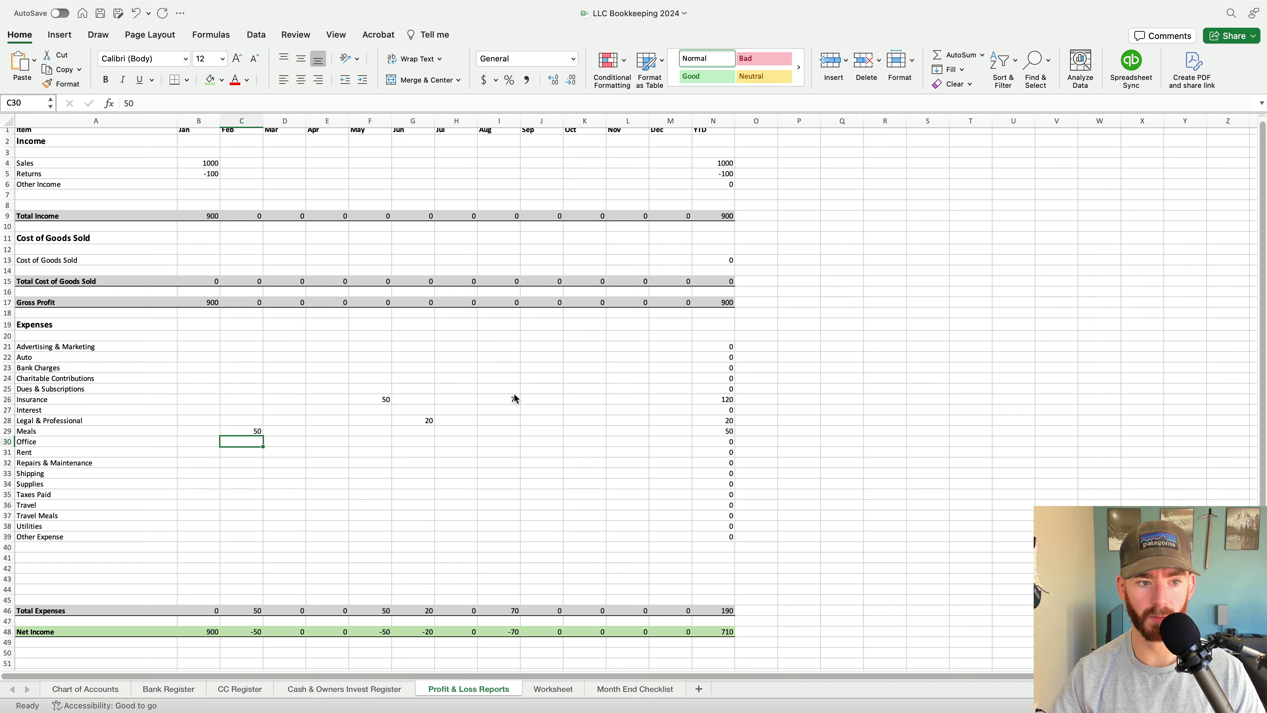
key("Up")
key("Right")
key("Right")
type("54")
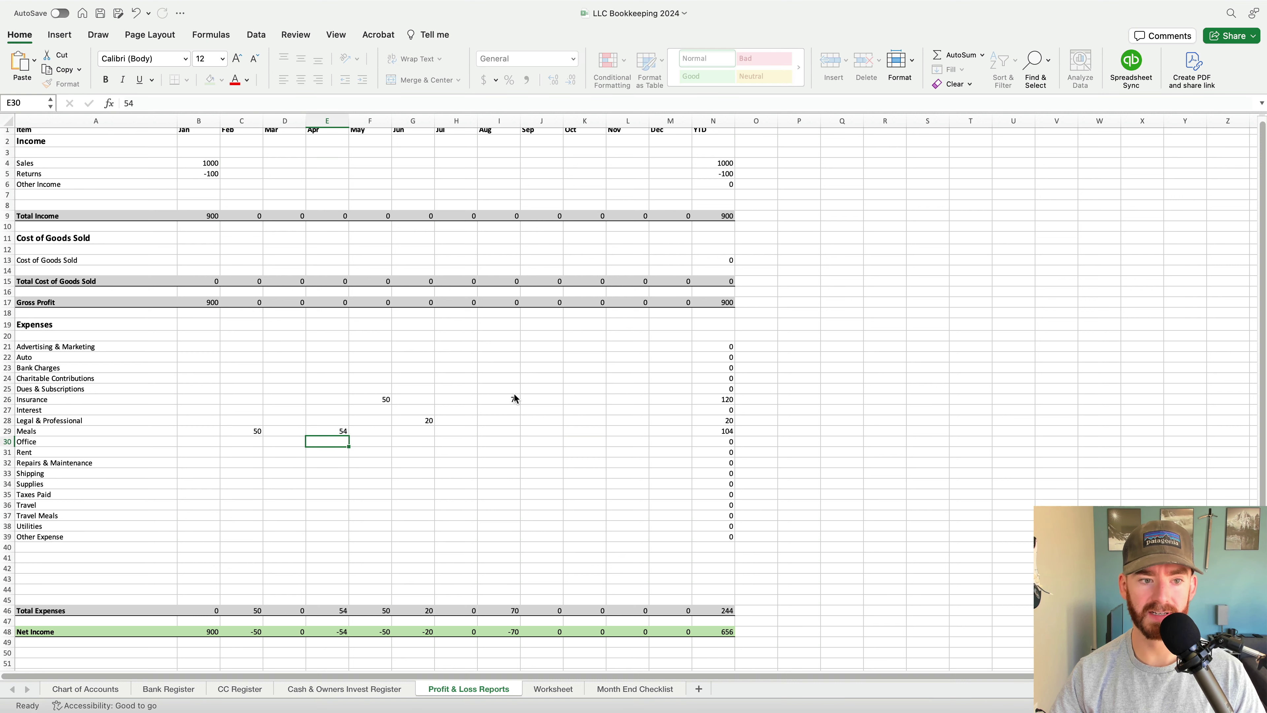
key("Return")
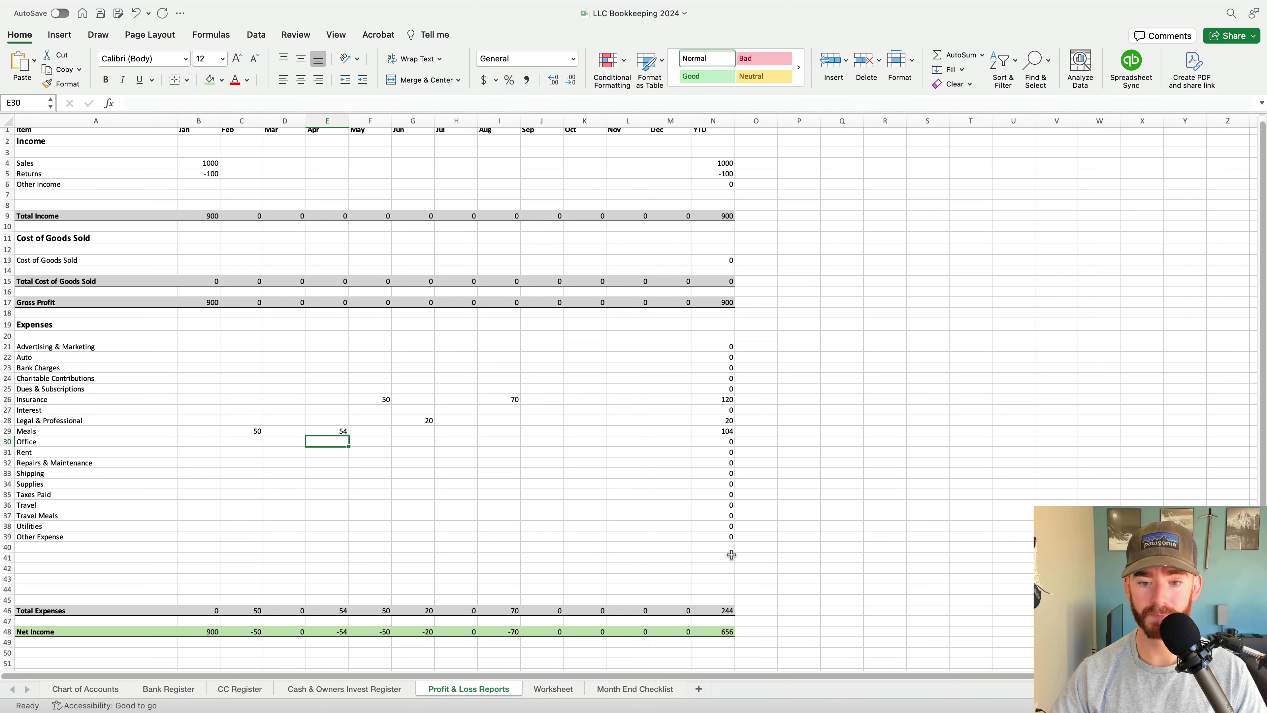
left_click(712, 610)
scroll(760, 589, "up", 1)
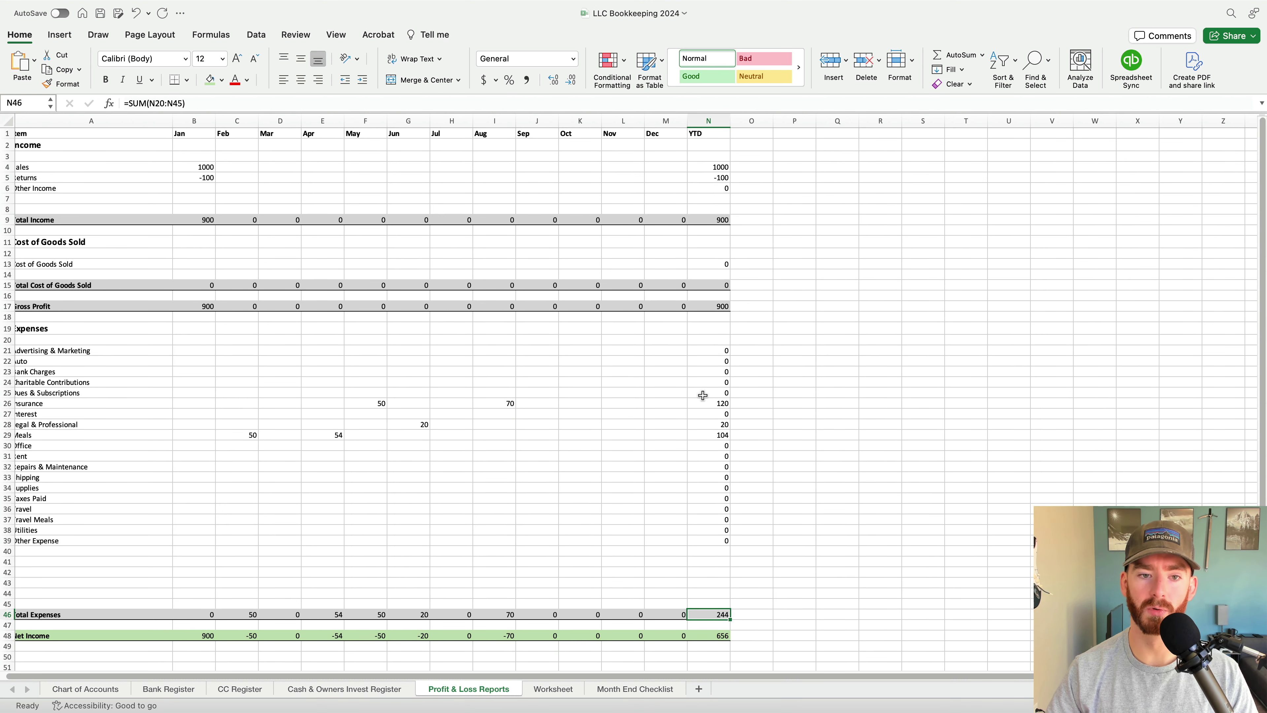
left_click(628, 420)
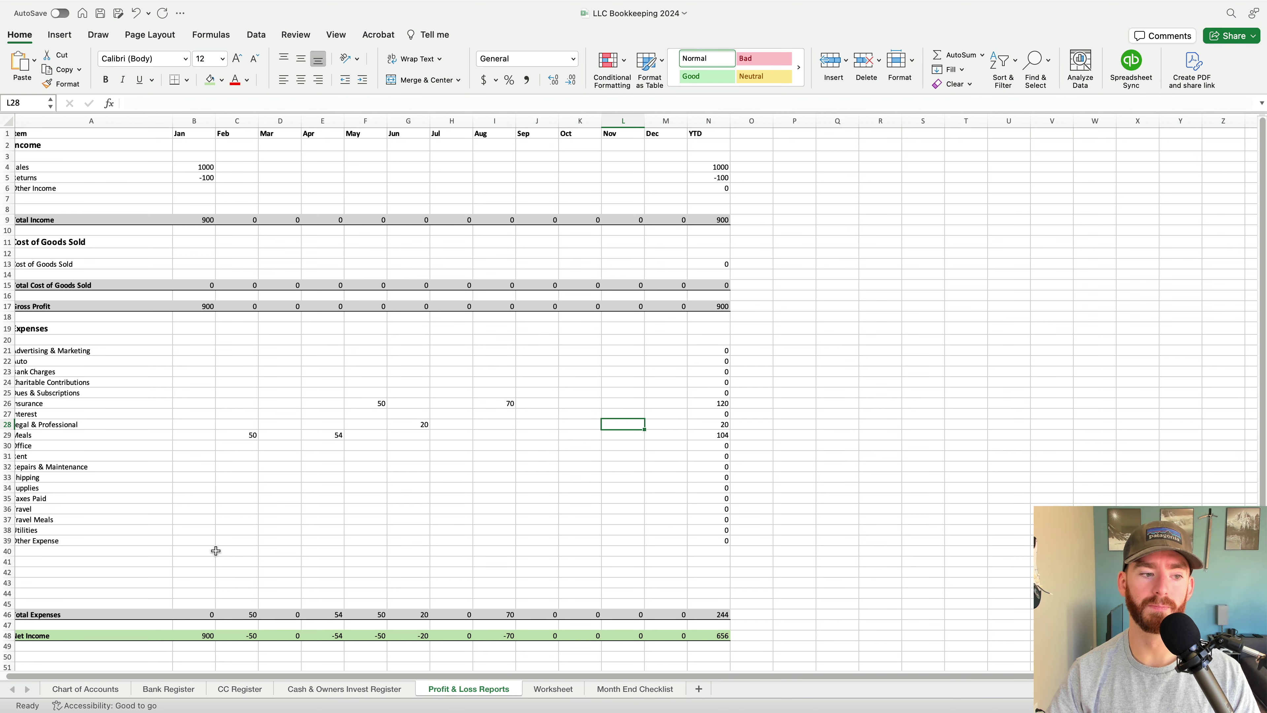
left_click(117, 551)
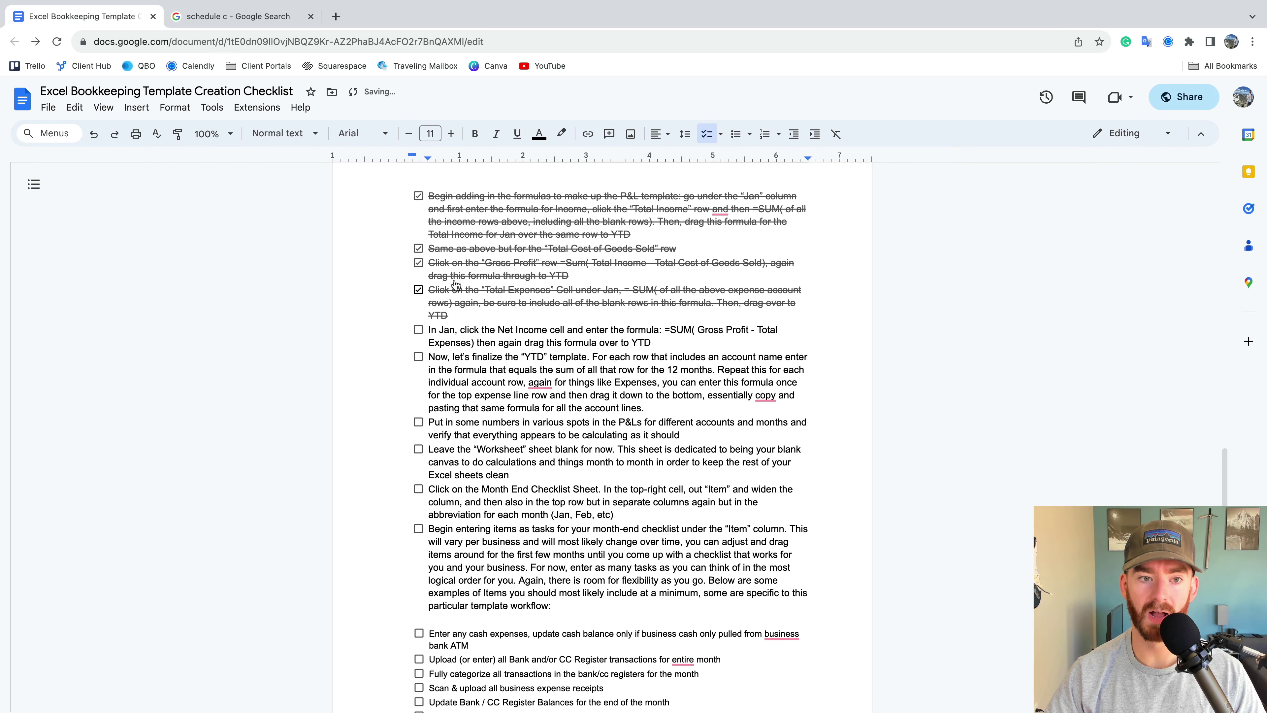
In the Google Docs template creation checklist, check off the item about the January Net Income formula
scroll(509, 252, "up", 5)
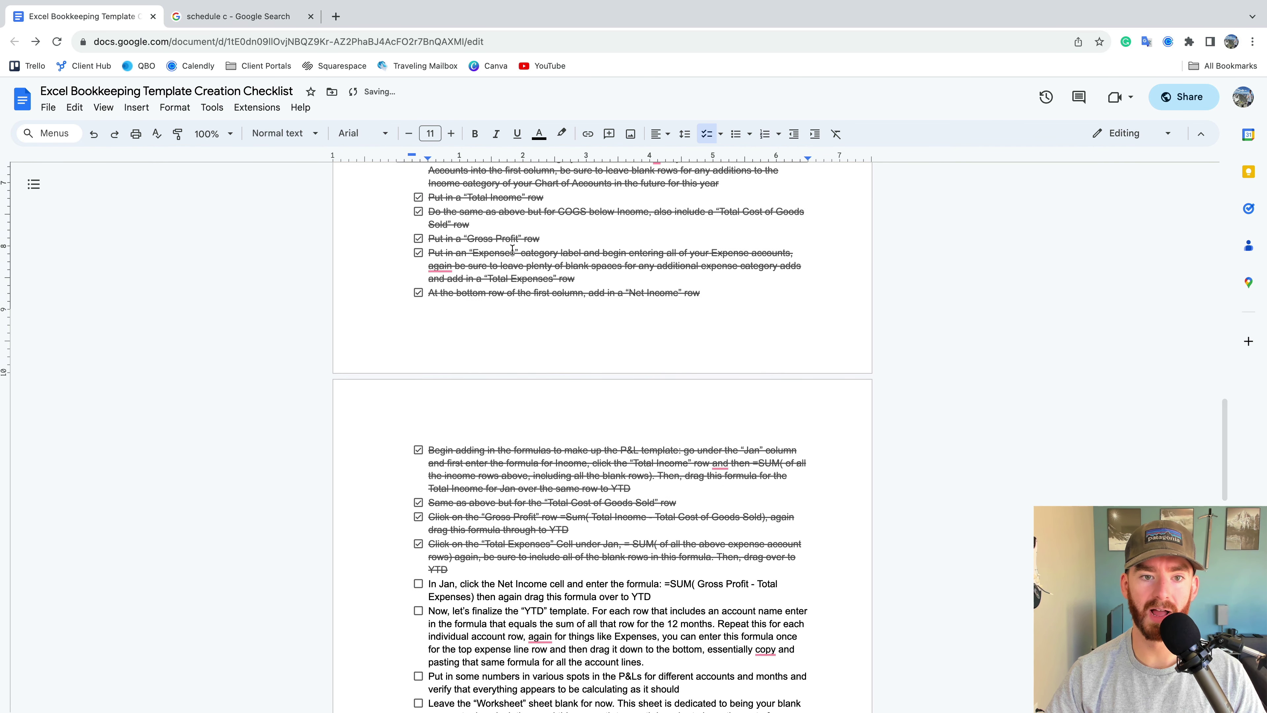
scroll(546, 299, "down", 1)
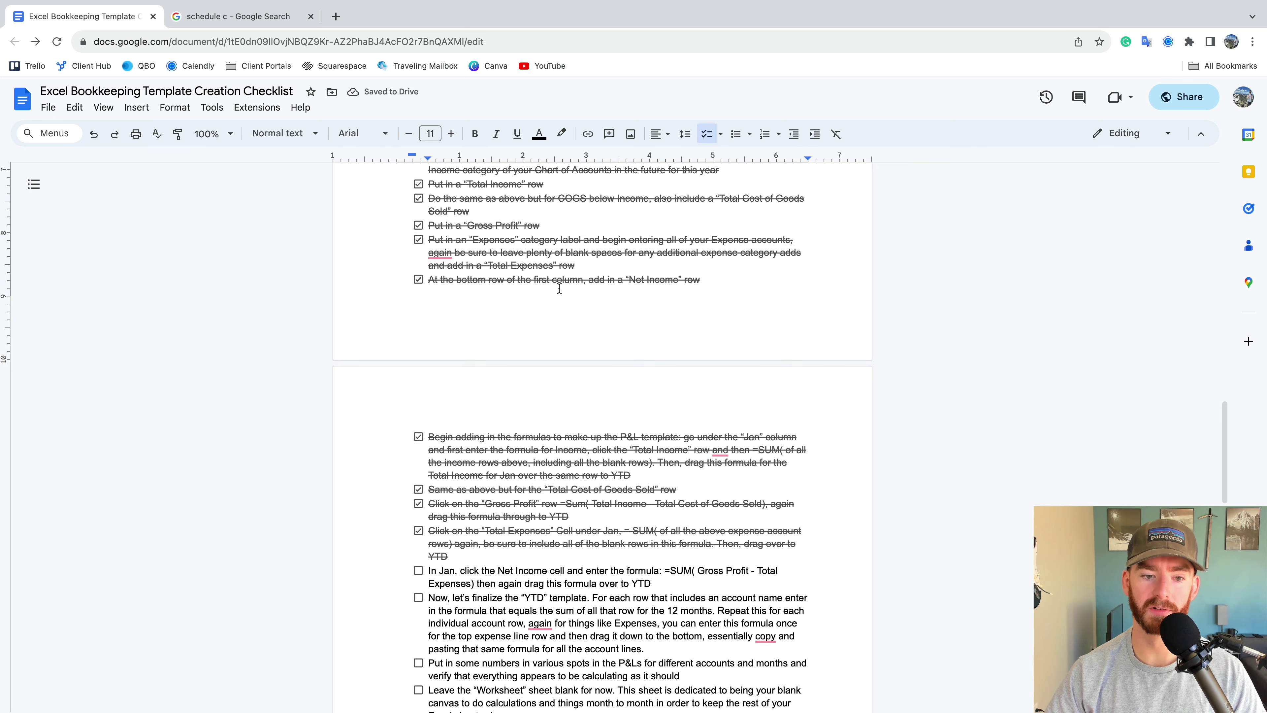
scroll(560, 288, "down", 5)
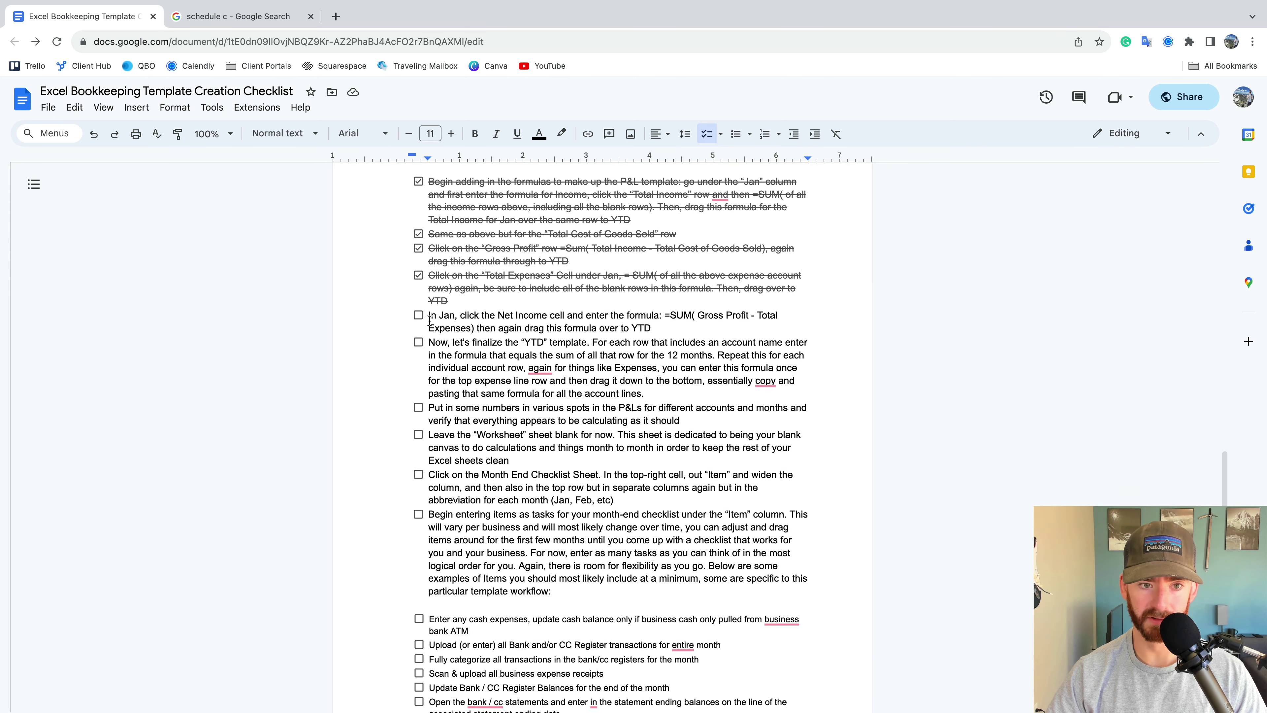
left_click(418, 315)
scroll(484, 298, "down", 2)
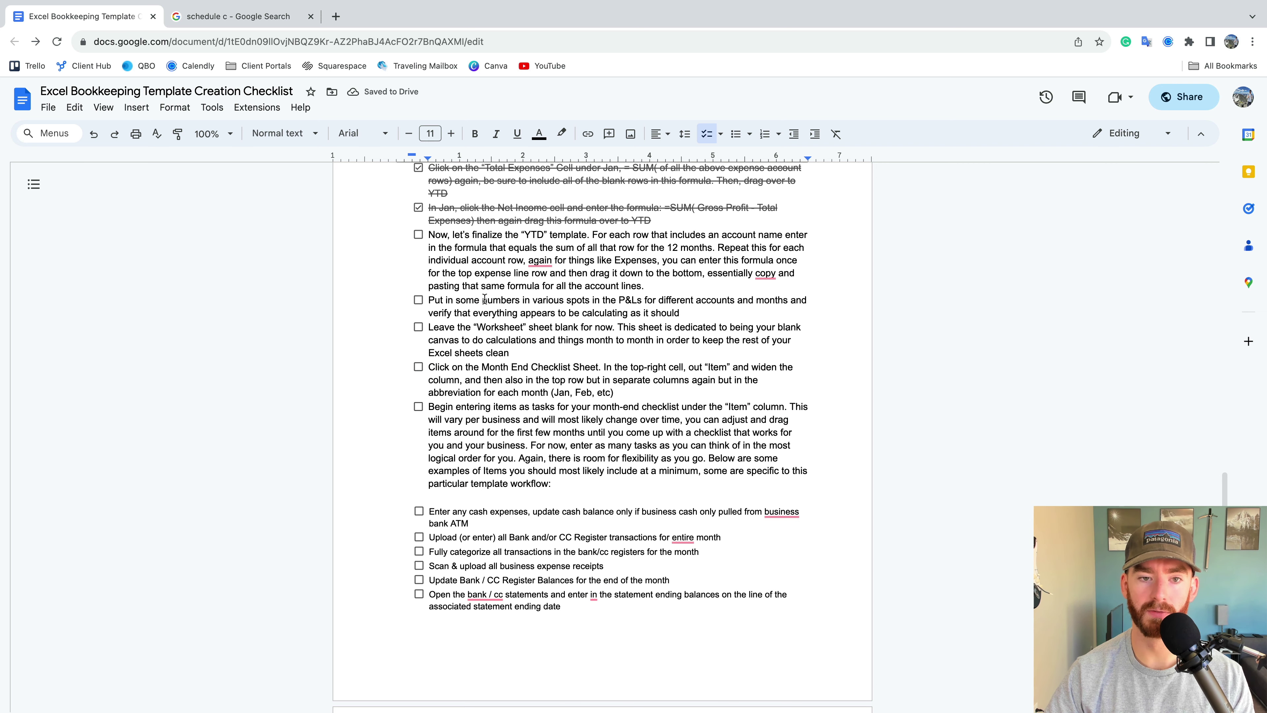
Check off the item about finalizing the YTD template with row sum formulas
scroll(499, 248, "down", 1)
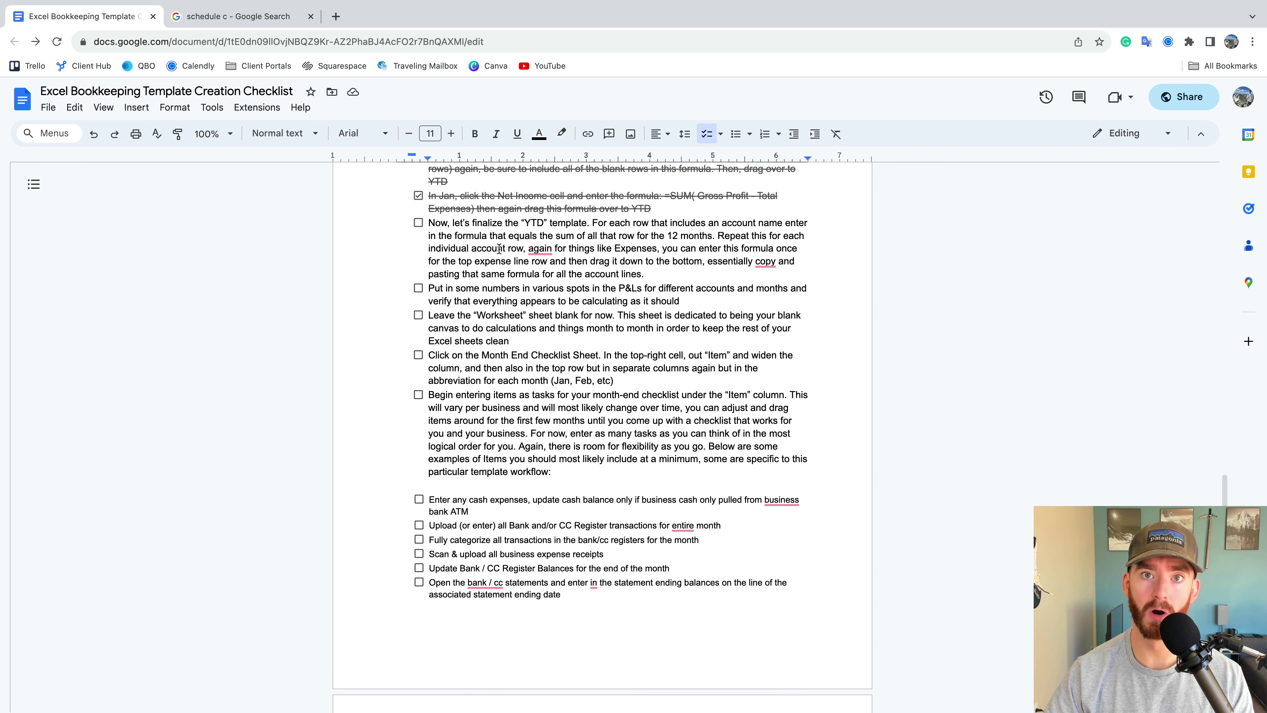
left_click(420, 222)
scroll(499, 240, "down", 1)
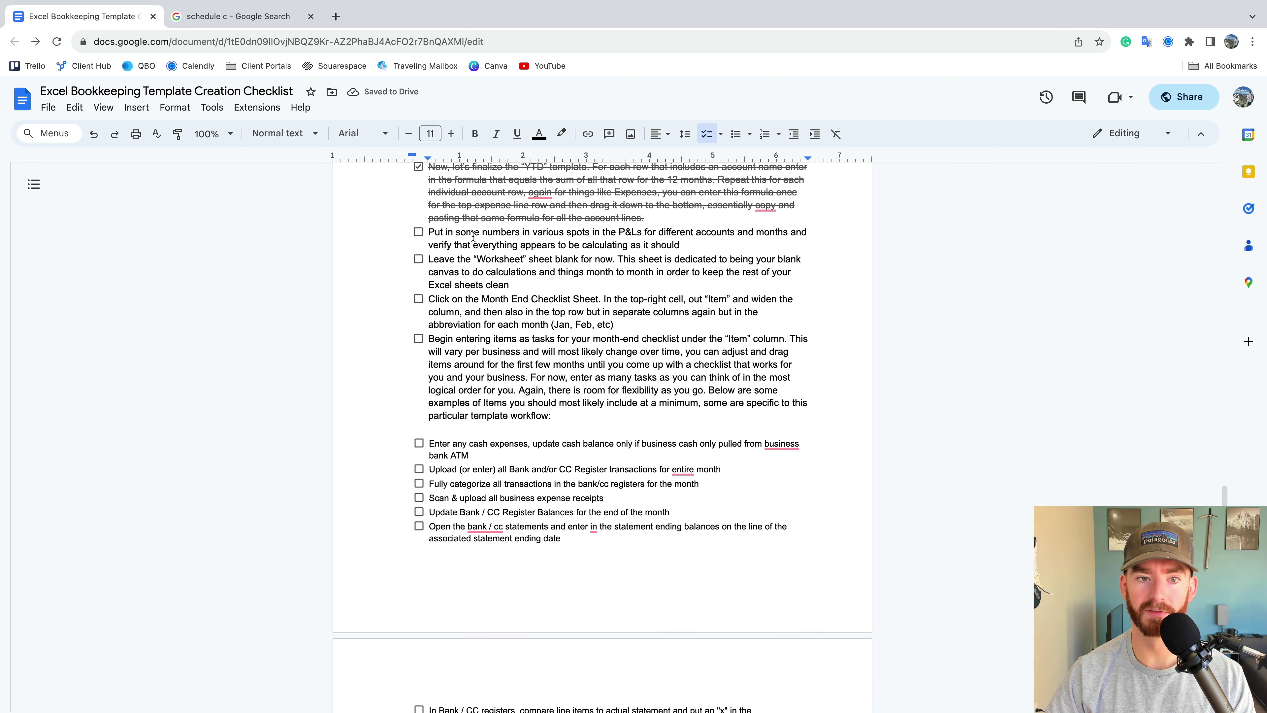
In the Excel Profit & Loss Reports sheet, enter test values of 50 for May Returns and 100 for May Cost of Goods Sold
key("ctrl+Left")
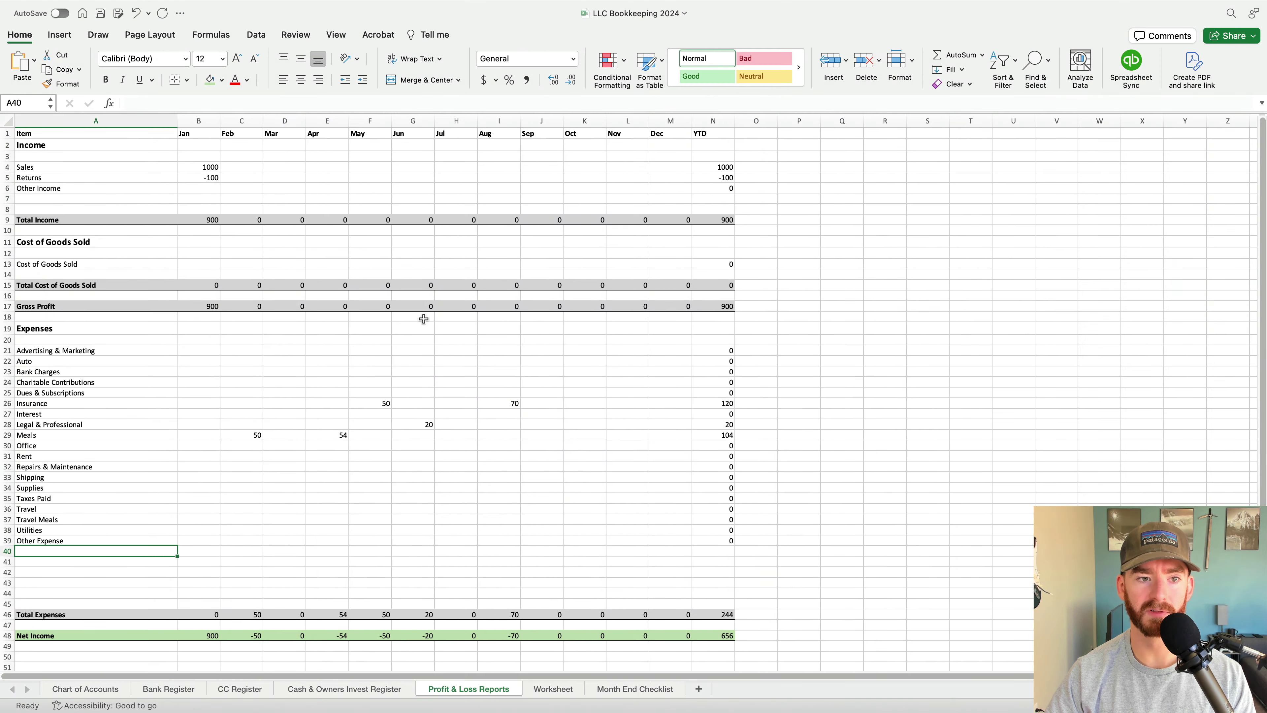
left_click(385, 178)
type("50")
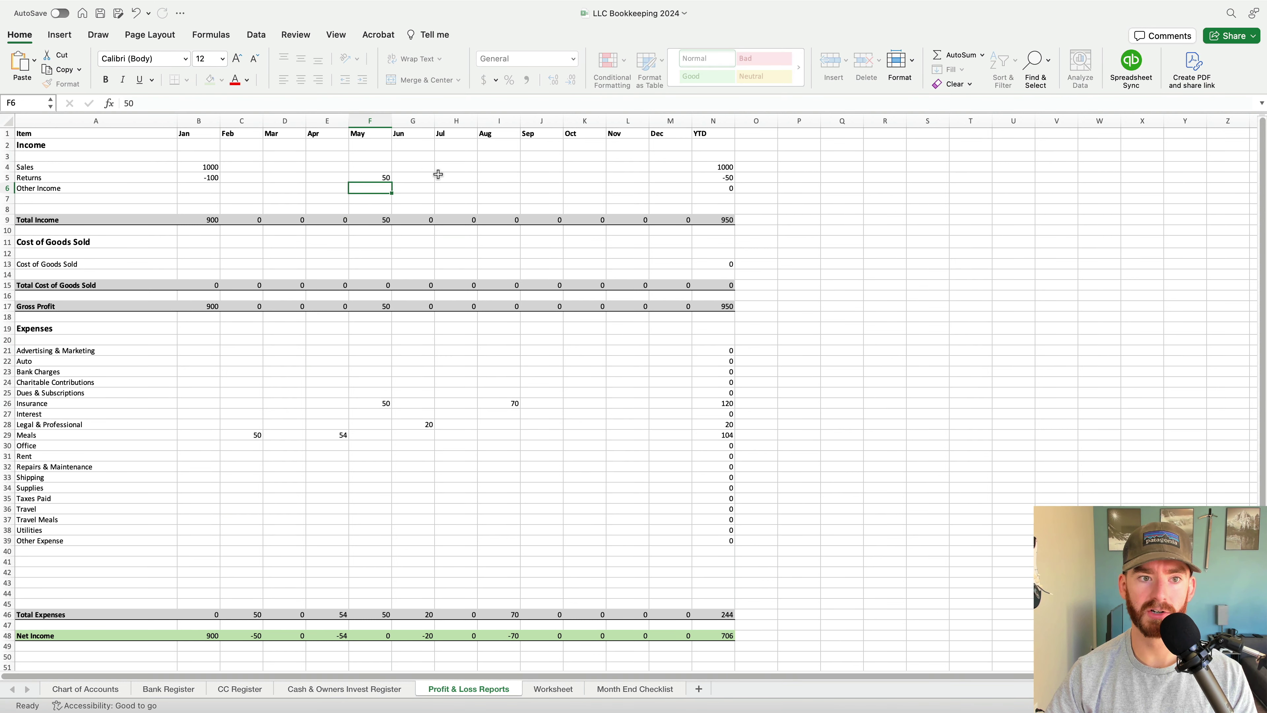
left_click(451, 178)
left_click(381, 260)
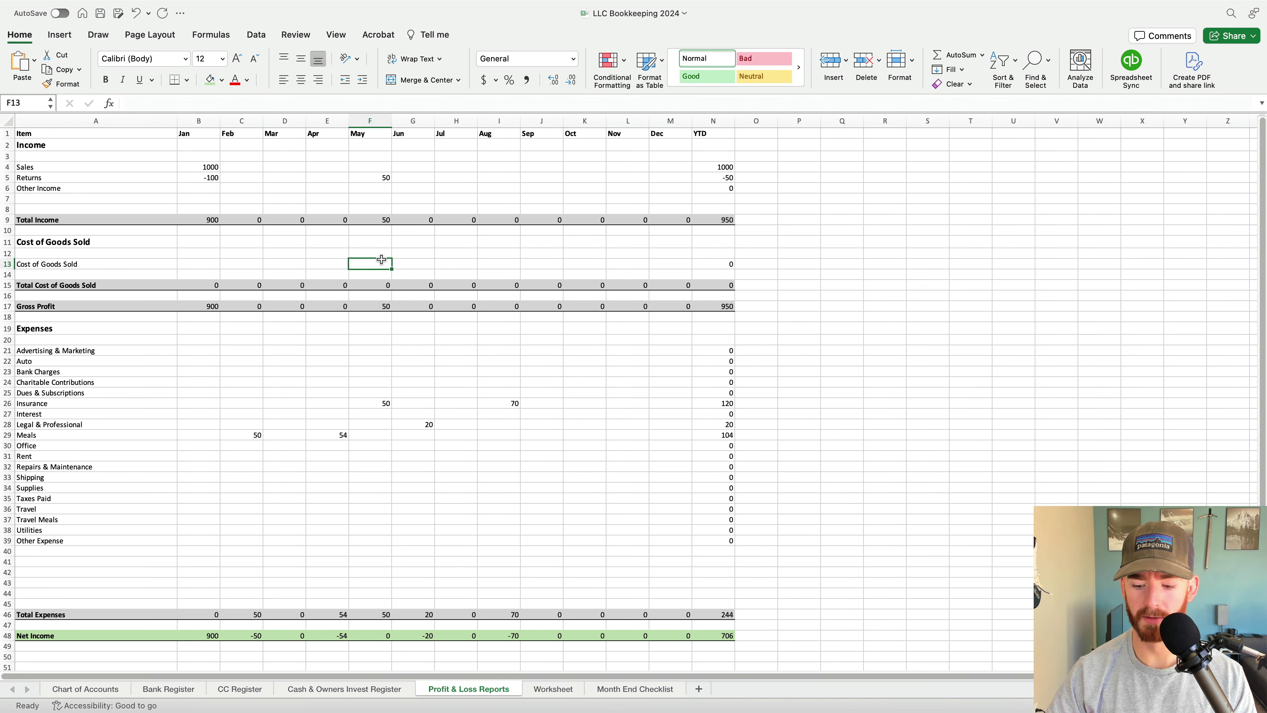
type("100")
key("Return")
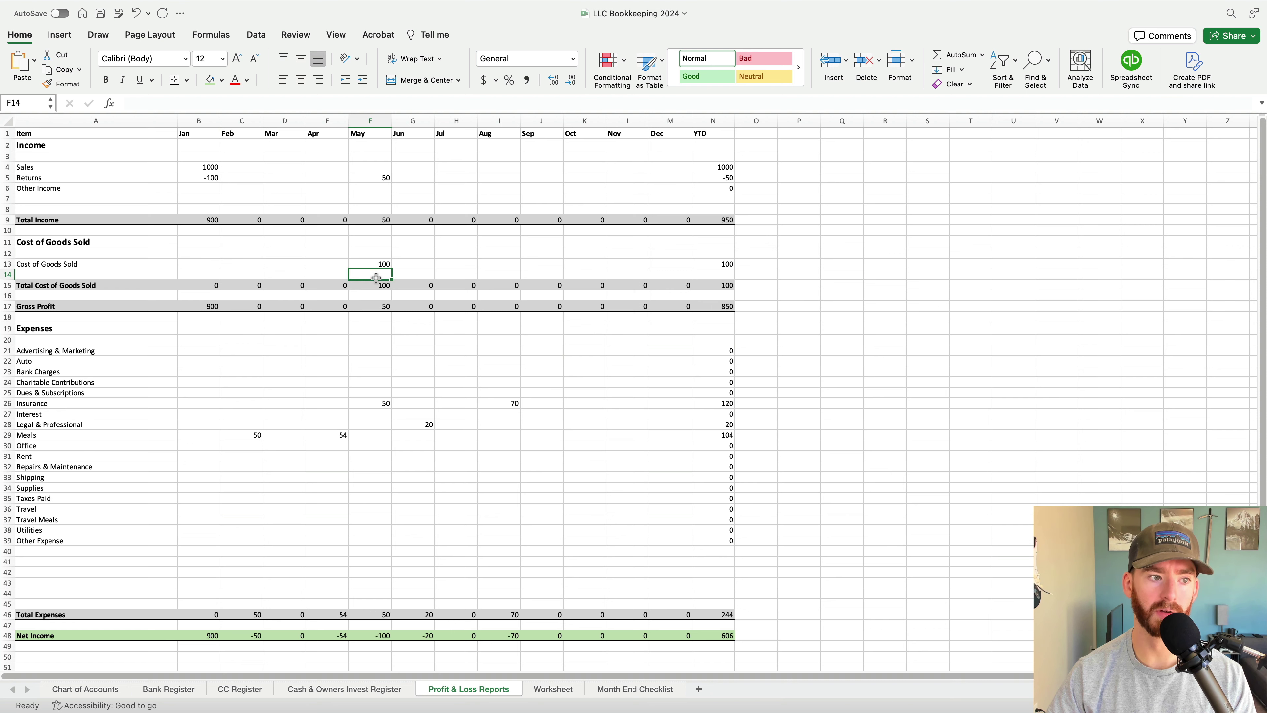
scroll(436, 331, "down", 2)
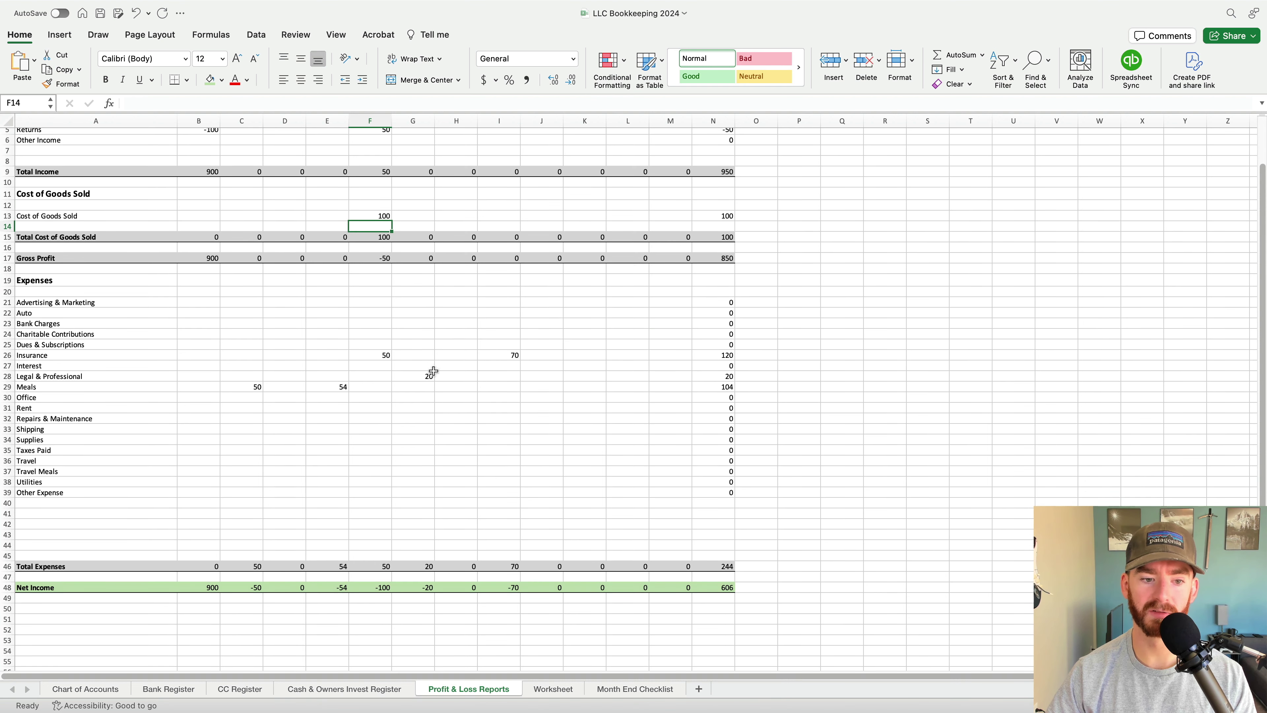
scroll(588, 484, "up", 2)
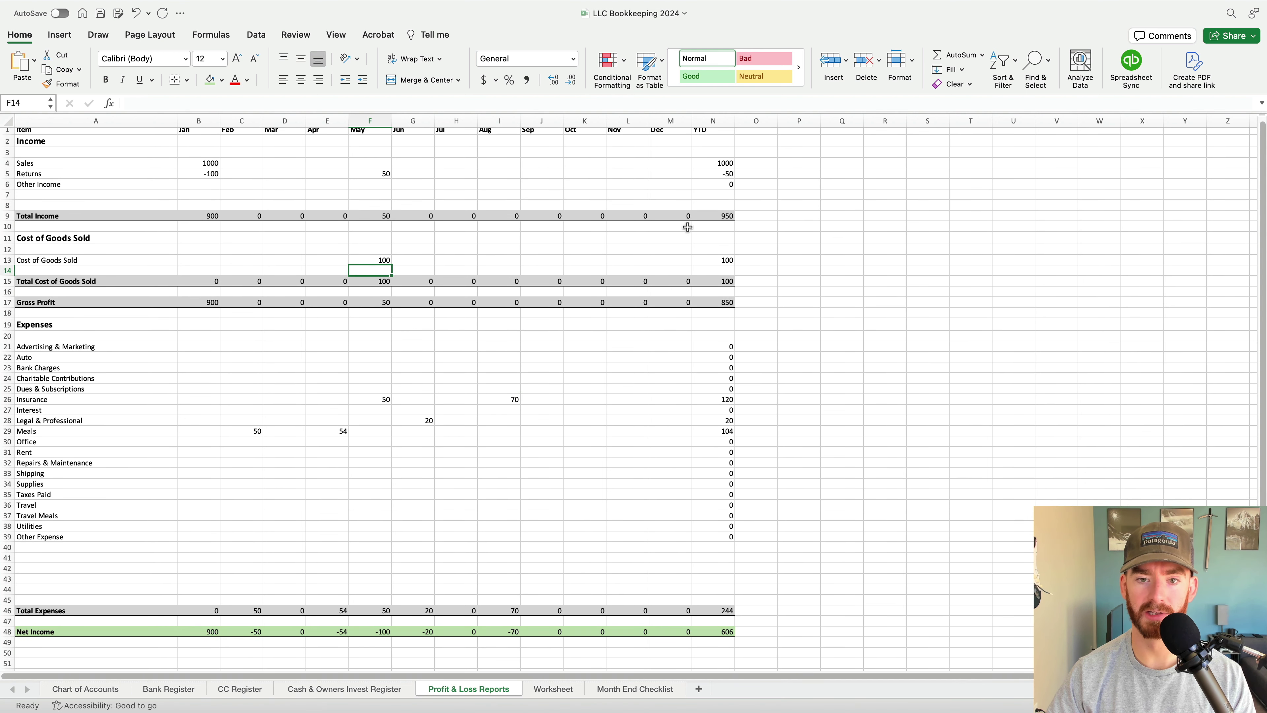
In the Google Docs checklist, check off the item about testing the P&Ls with numbers in various spots
key("super+Tab")
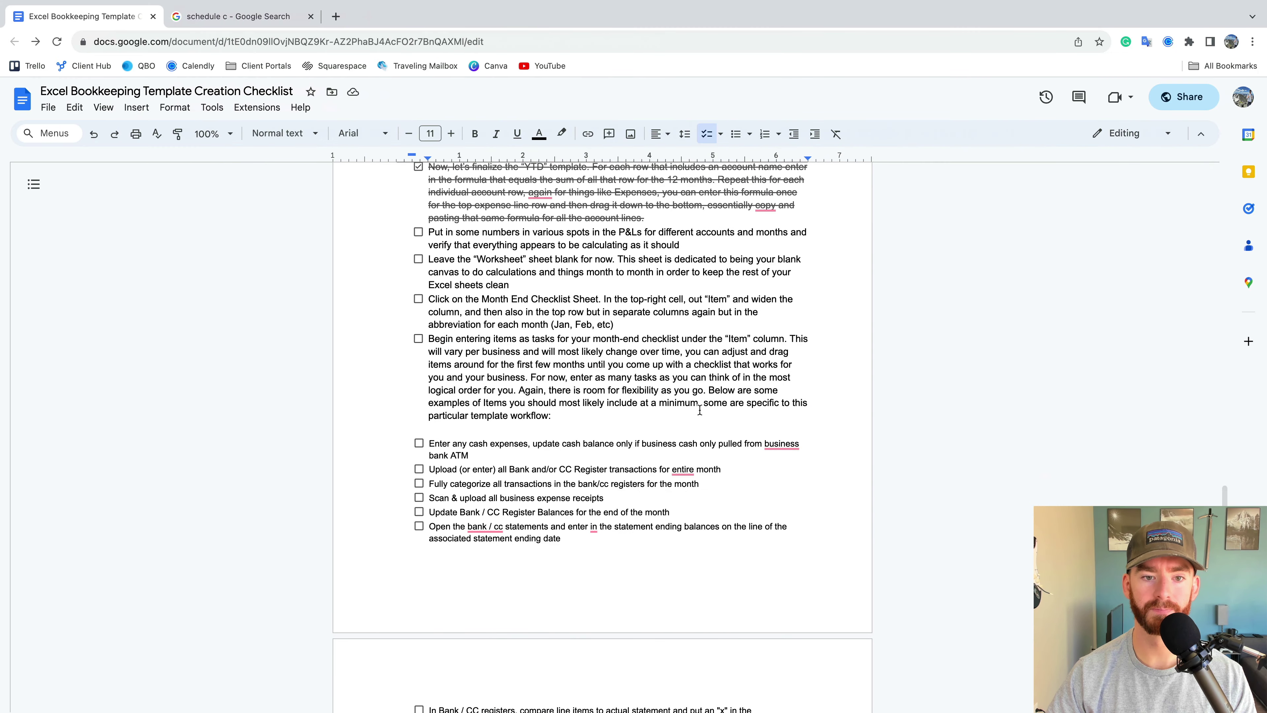
left_click(418, 233)
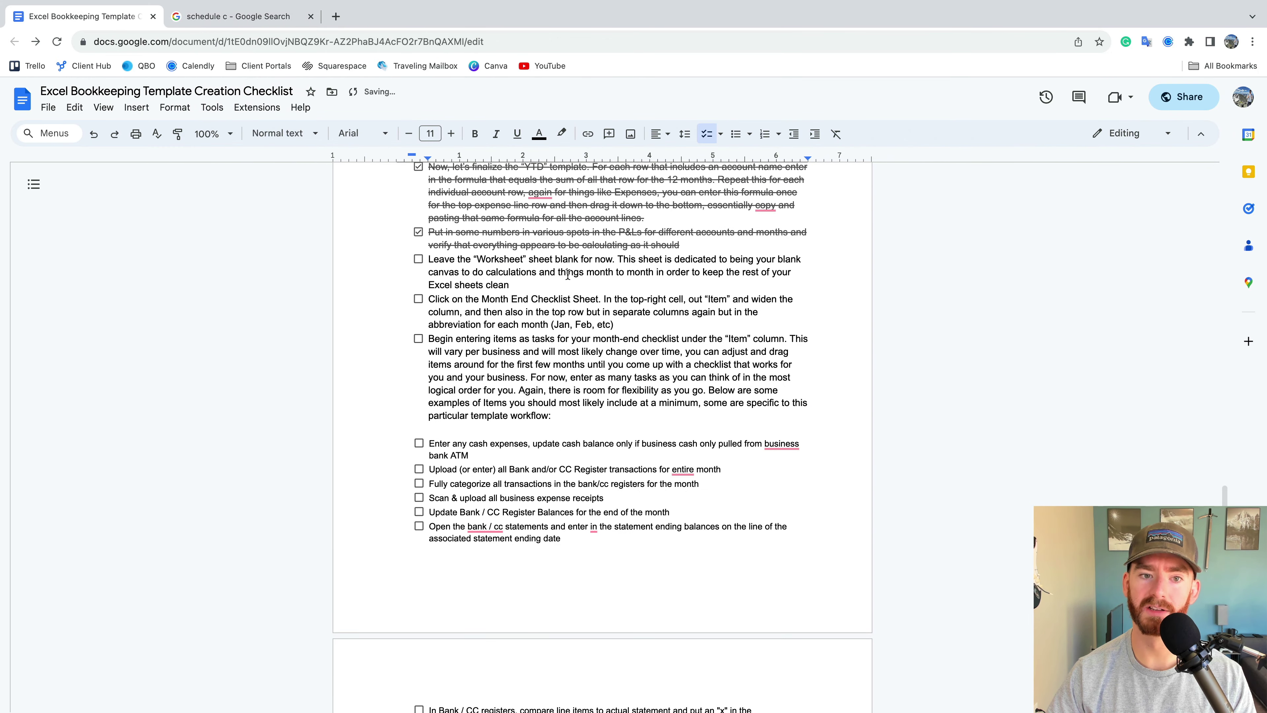
scroll(567, 275, "down", 1)
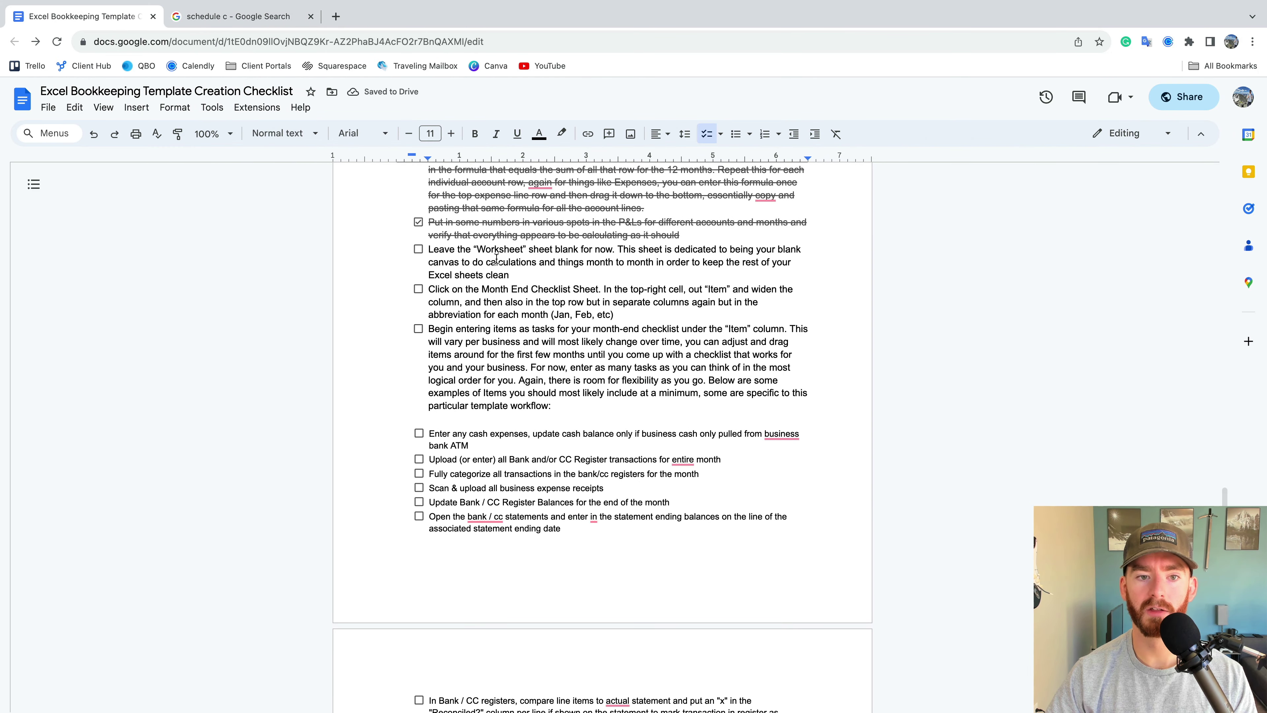
Check that the Excel Worksheet sheet is blank, and check off its item in the Google Docs checklist
key("super+Tab")
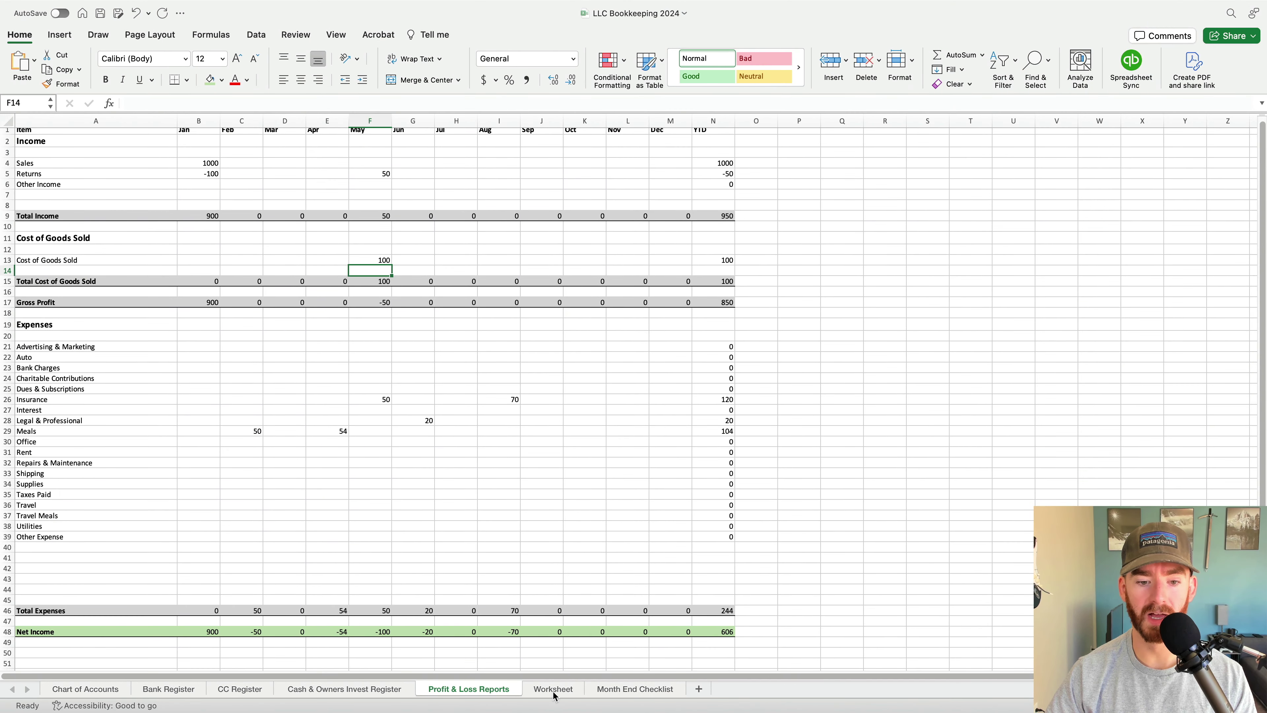
left_click(552, 692)
left_click(208, 303)
left_click(80, 149)
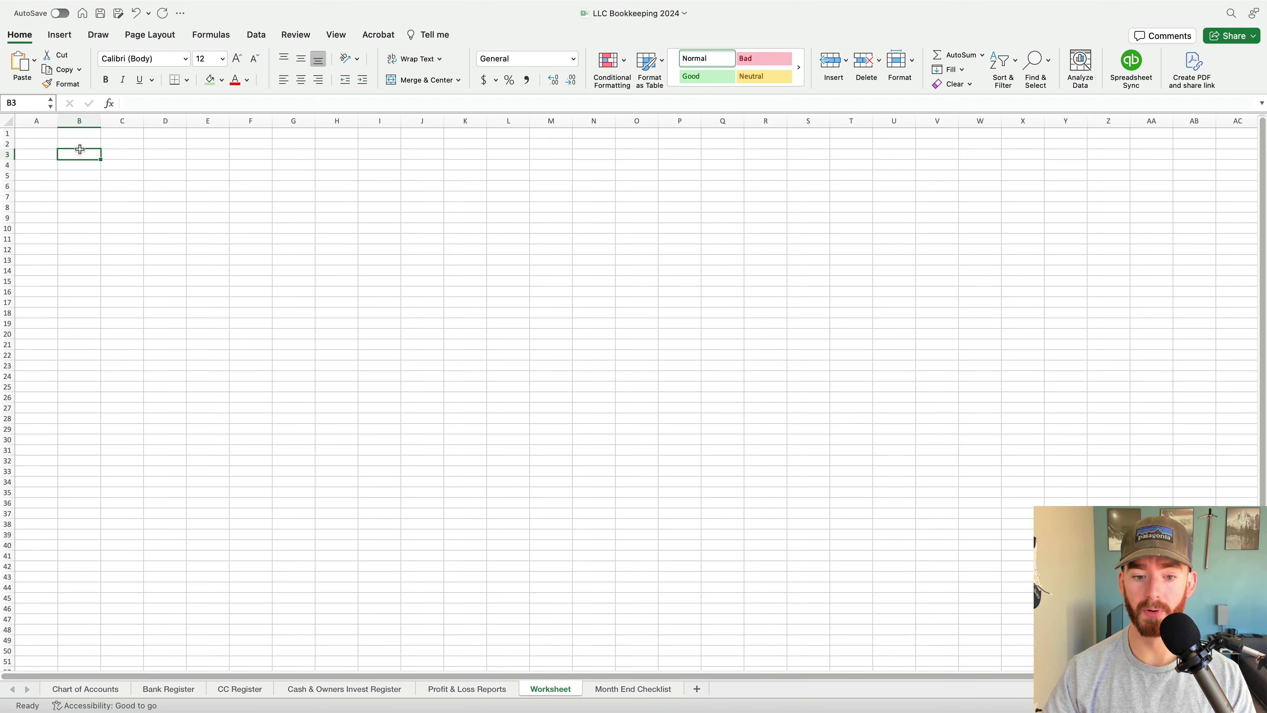
left_click(634, 689)
left_click(215, 363)
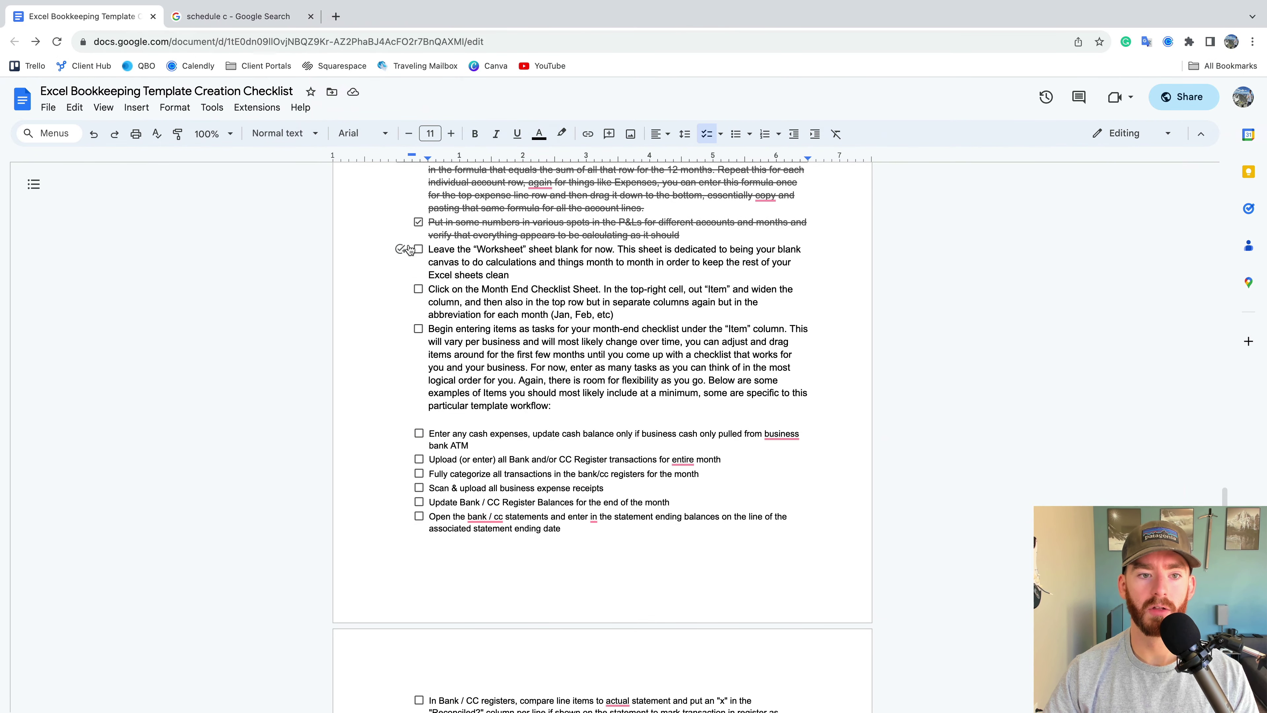
left_click(418, 248)
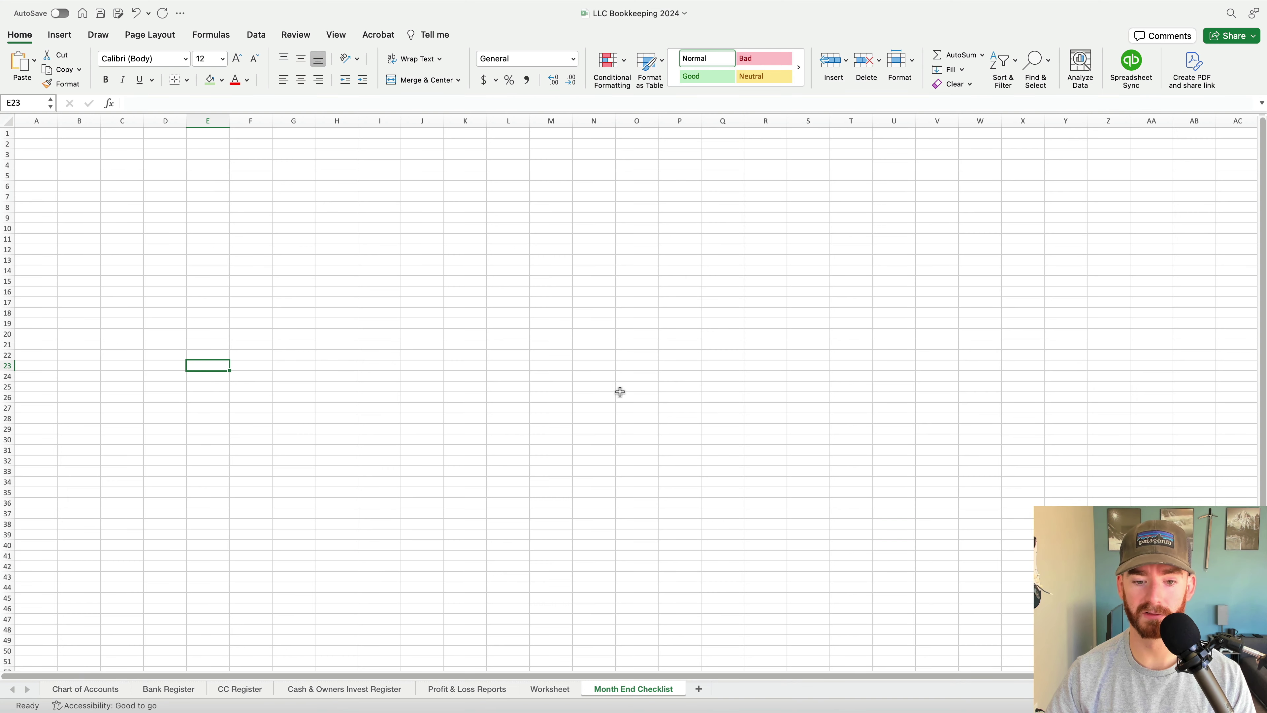
In the Excel Month End Checklist sheet, enter Item in A1 and widen column A to fit long task descriptions
key("ctrl+Right")
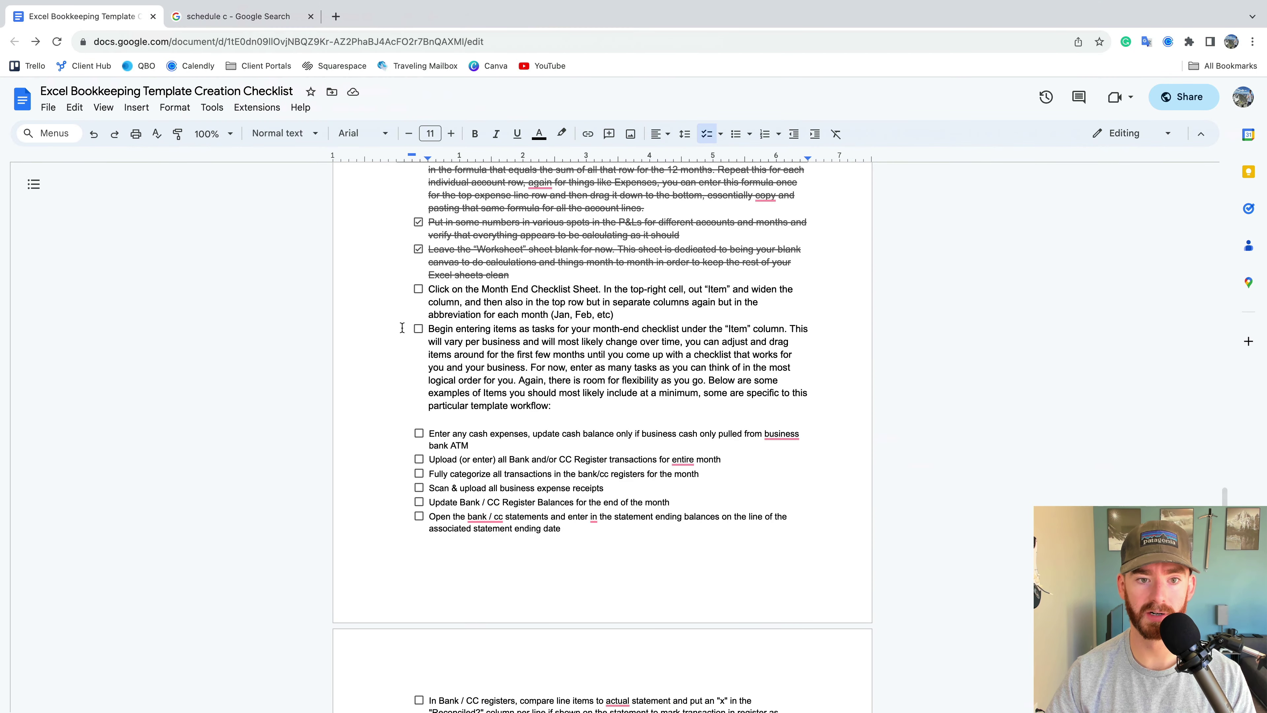
key("ctrl+Left")
left_click(45, 135)
type("Item")
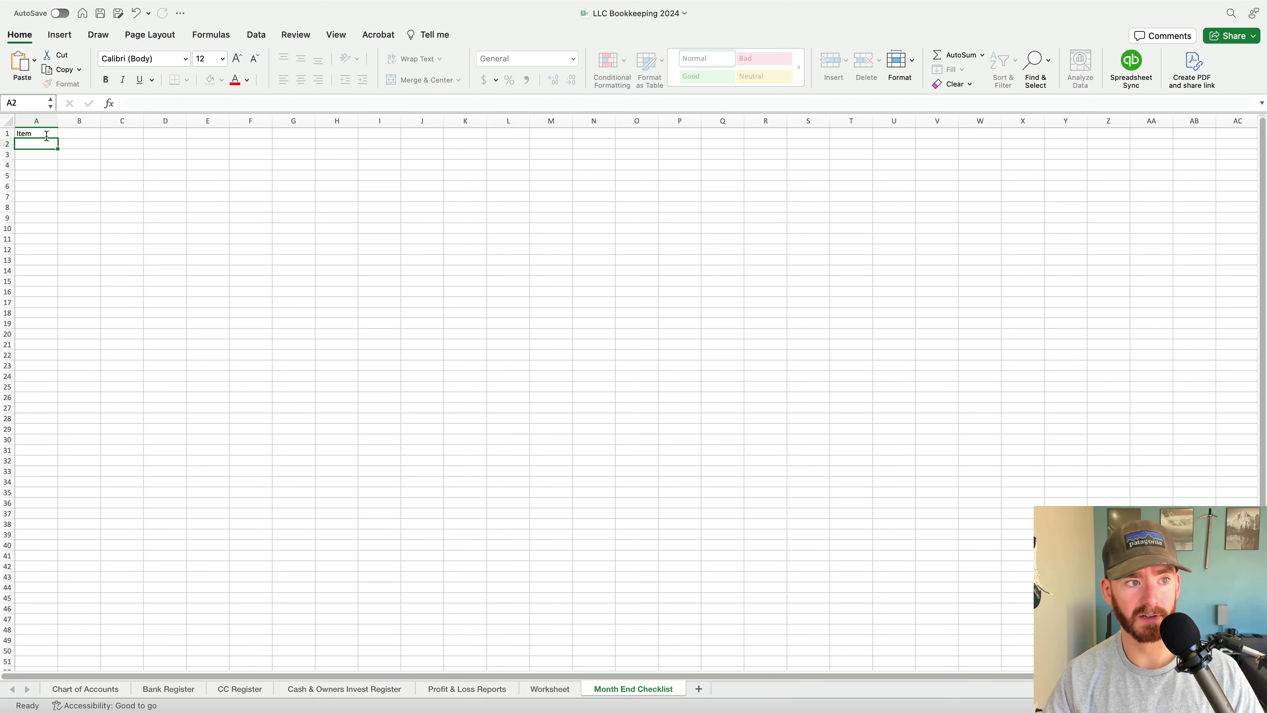
key("Return")
left_click_drag(54, 119, 723, 121)
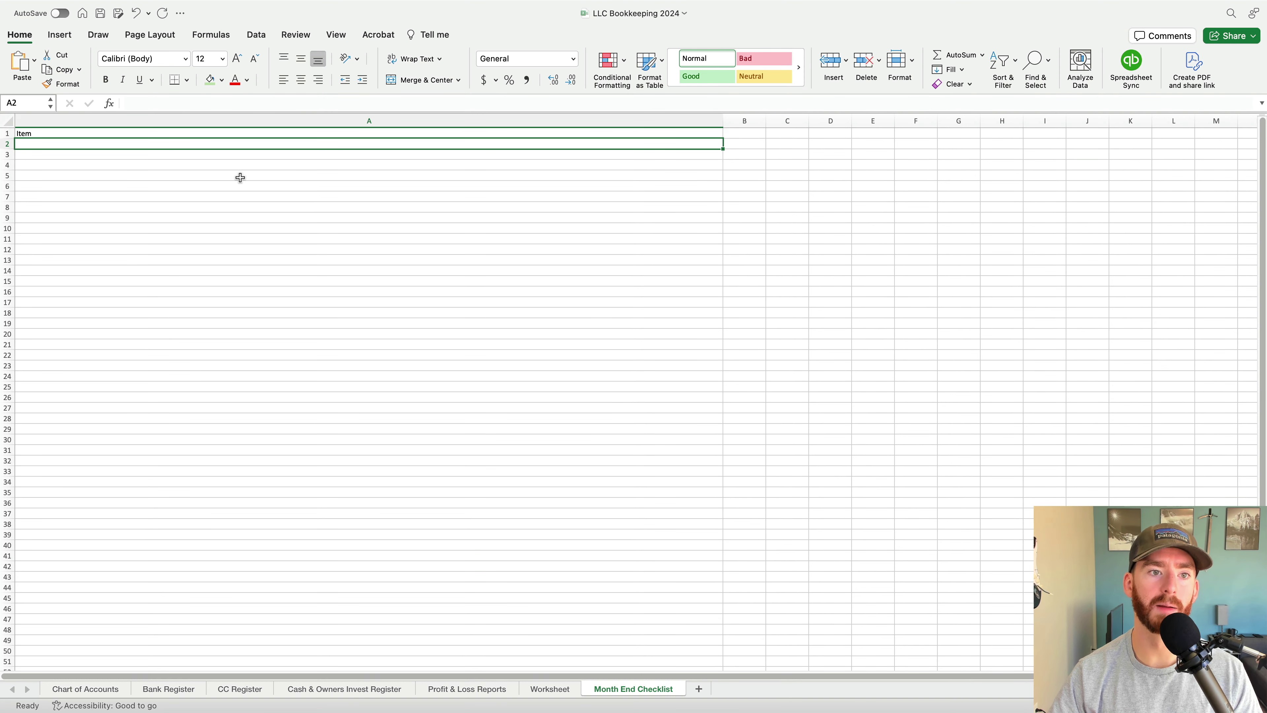
Enter Jan as the first month header in B1 of the Month End Checklist sheet
key("Down")
key("Down")
key("Down")
key("Up")
key("Down")
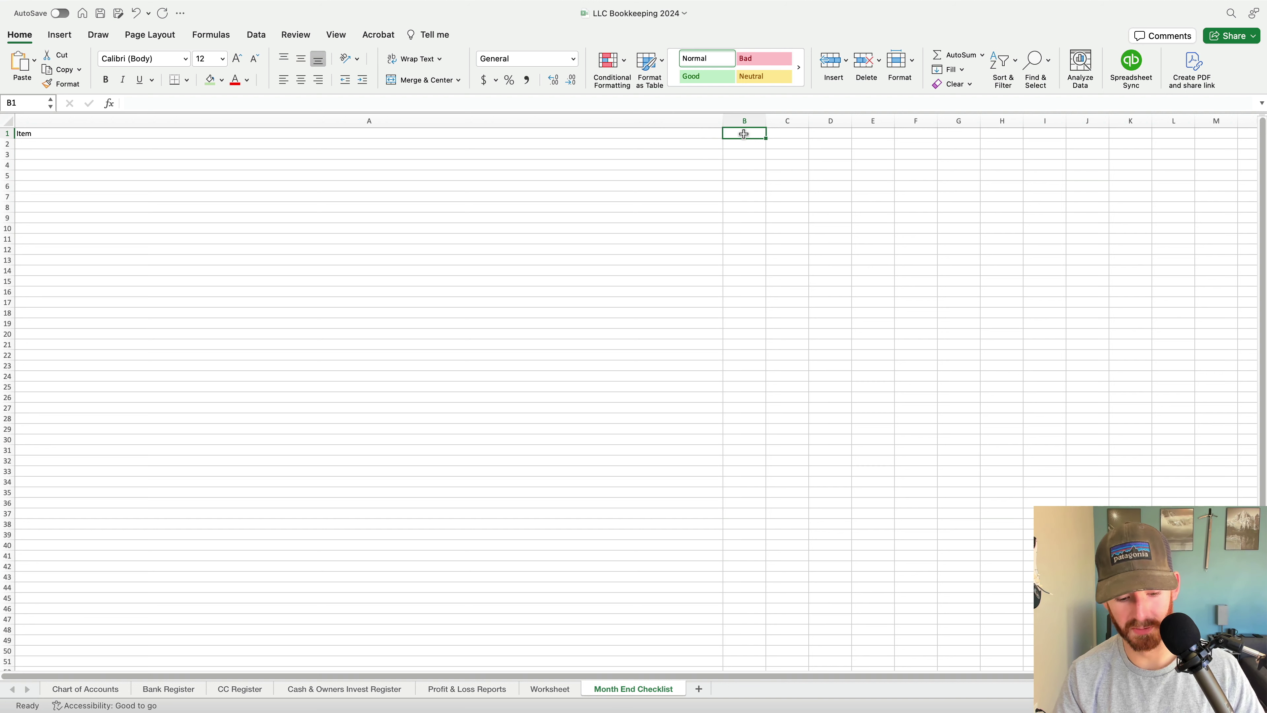
type("Jan")
key("Tab")
type("Mar")
key("Tab")
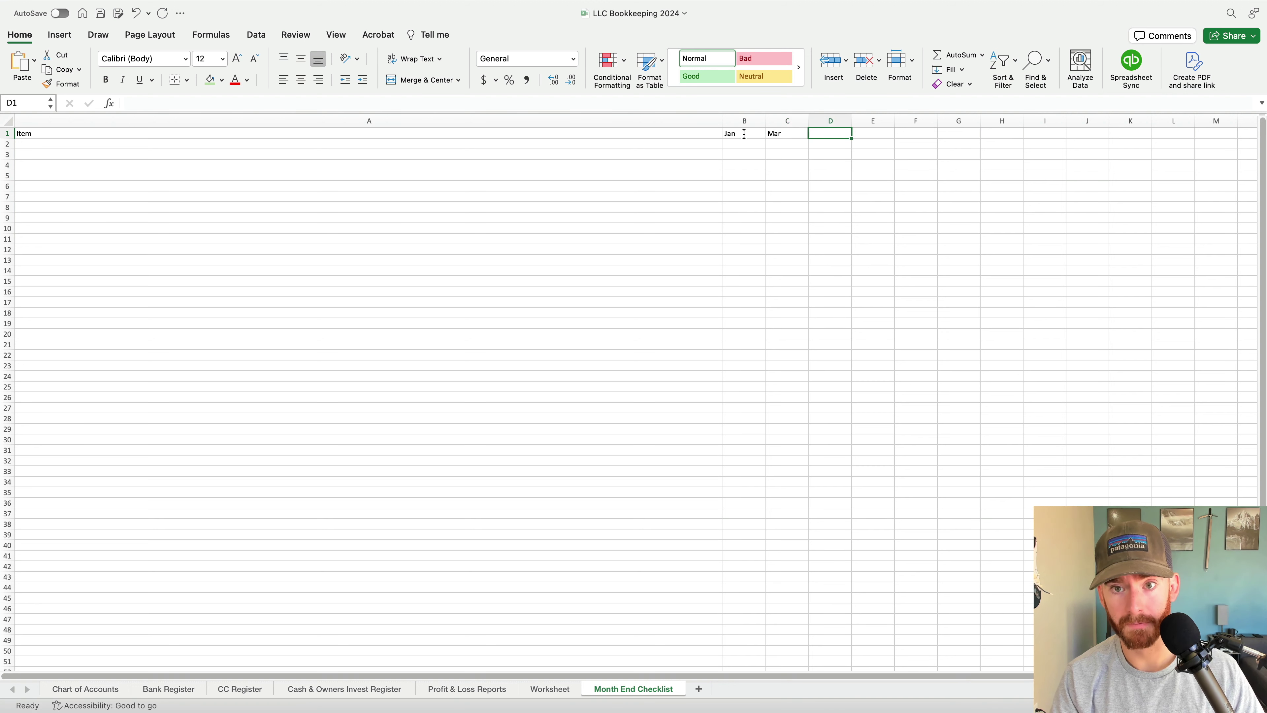
type("Feb")
key("Tab")
key("Left")
key("Left")
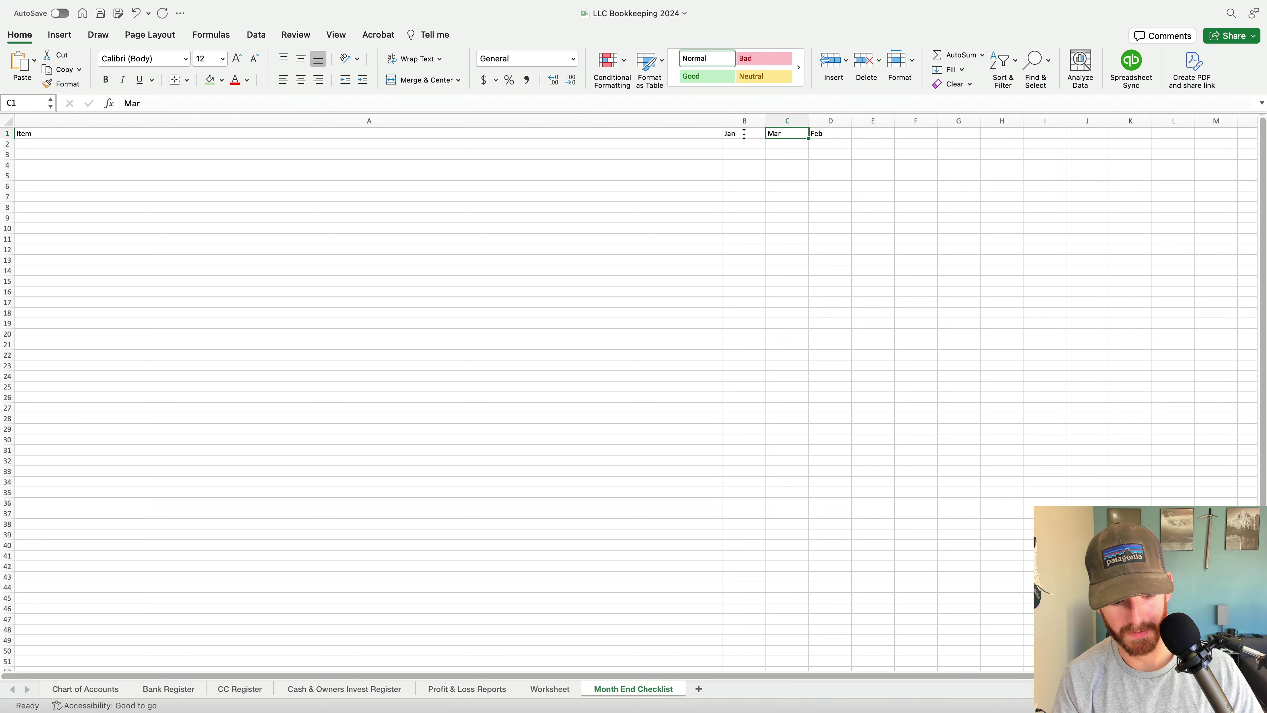
Enter Feb, Mar and Apr in C1:E1 and continue the month header abbreviations from F1
type("Feb")
key("Tab")
type("Mar")
key("Tab")
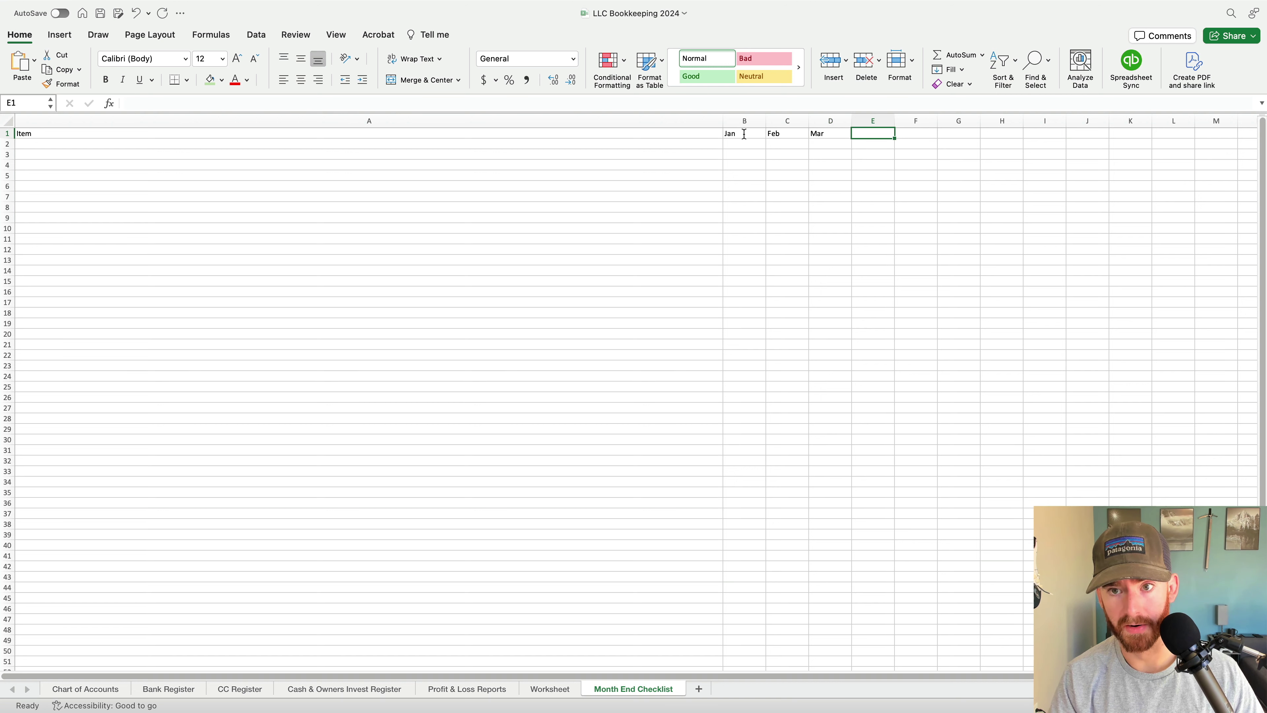
type("Apr")
key("Tab")
type("Ma")
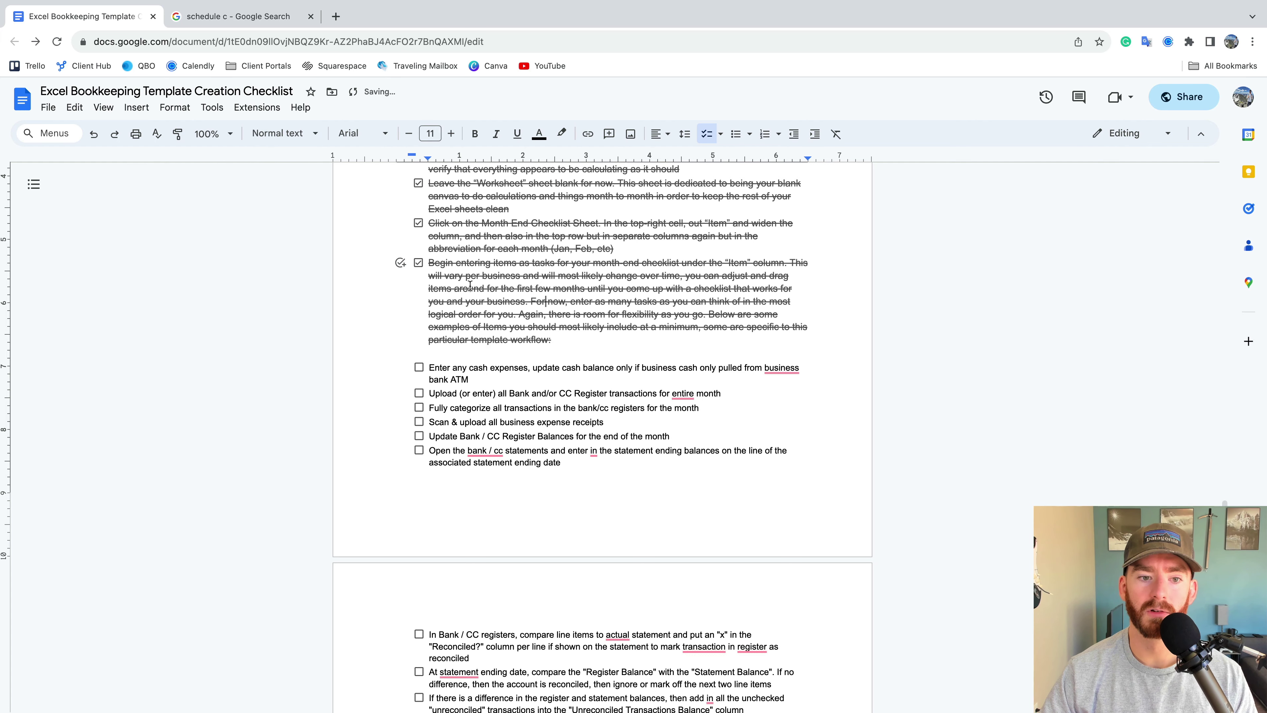
In the Google Docs checklist, skim the full list of example month-end tasks and the workflow notes below it
scroll(501, 347, "down", 3)
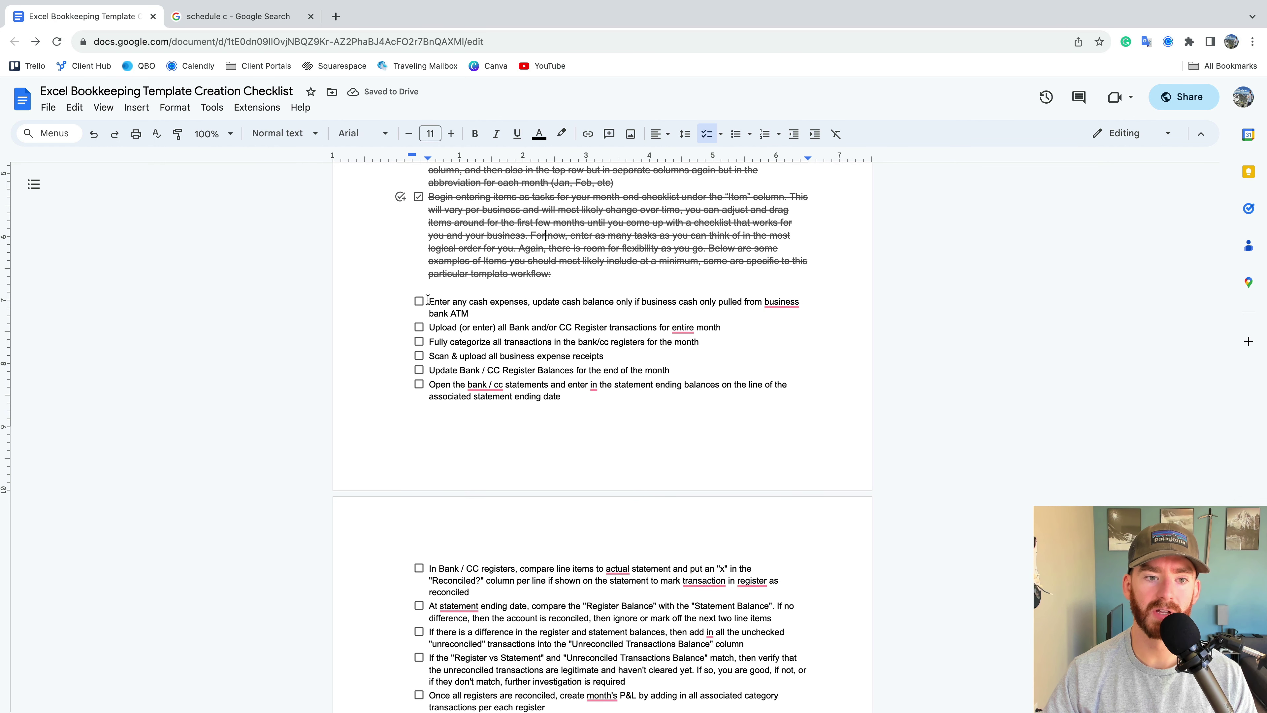
left_click_drag(429, 302, 631, 530)
scroll(602, 450, "down", 1)
scroll(607, 398, "down", 3)
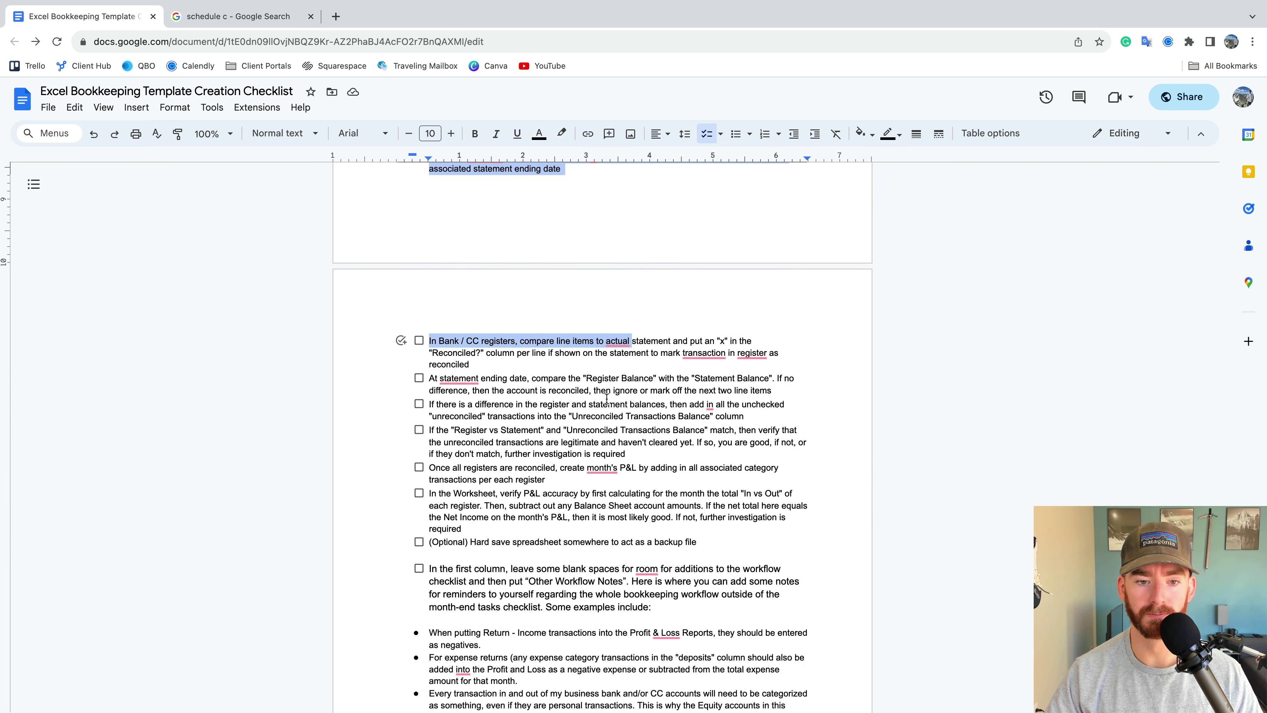
scroll(607, 398, "up", 5)
left_click(619, 425)
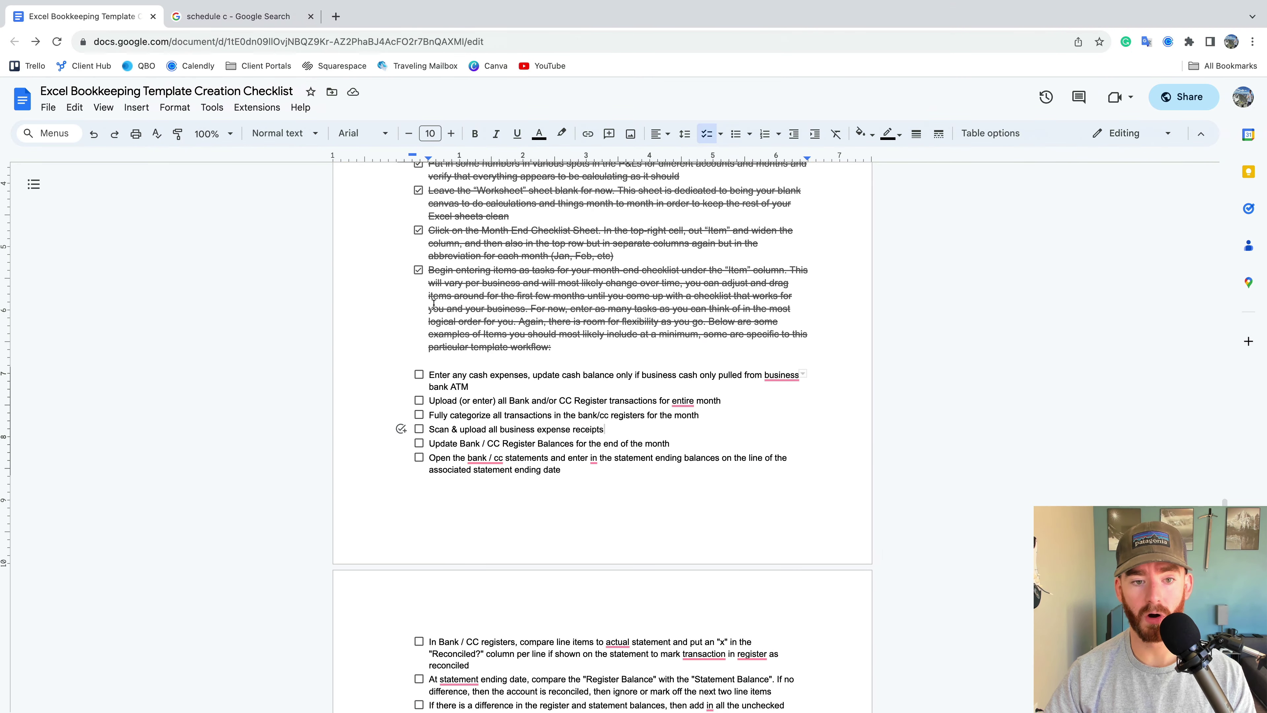
Review the example month-end tasks in the Google Docs checklist, from entering cash expenses through comparing register and statement balances
scroll(556, 377, "down", 3)
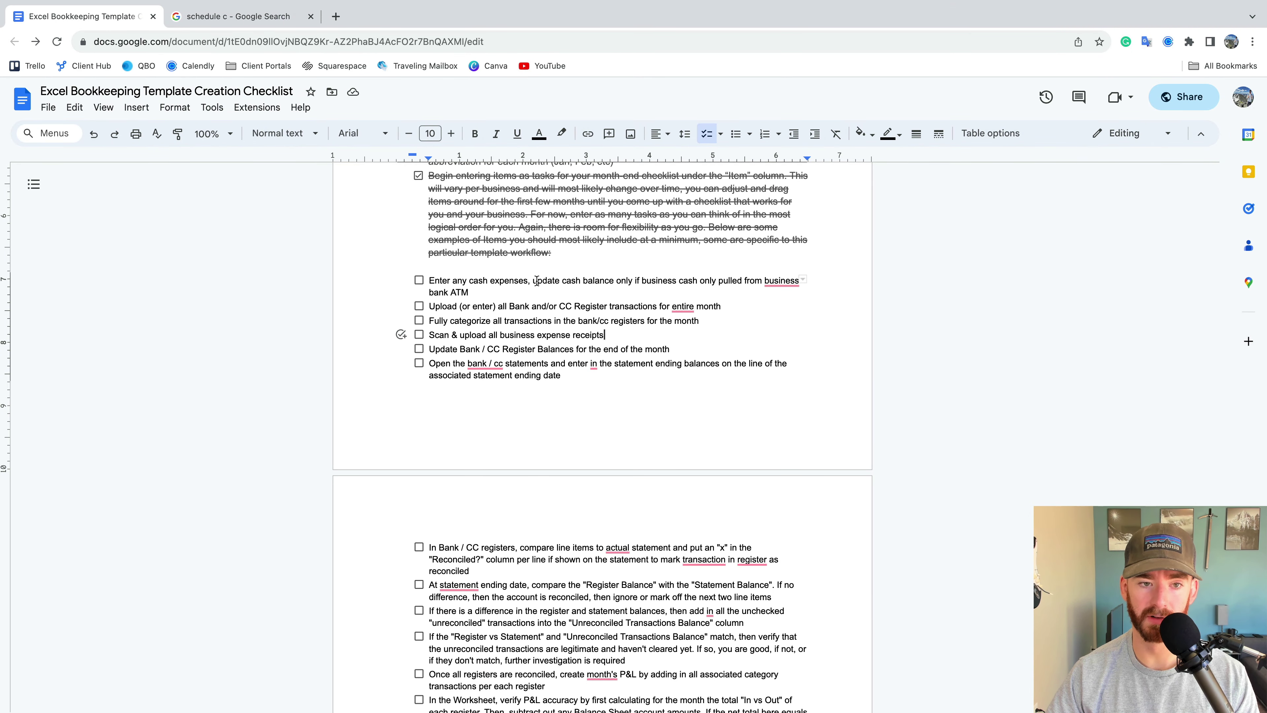
left_click(503, 279)
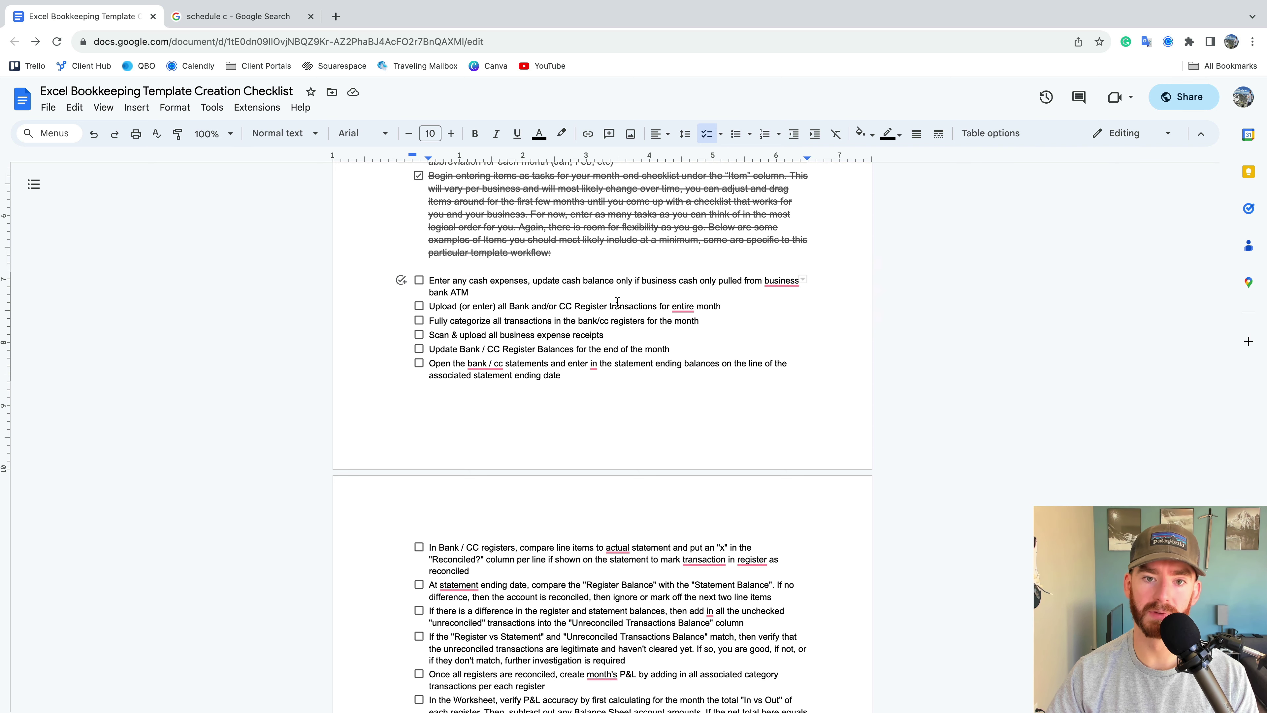
left_click_drag(558, 310, 553, 322)
scroll(549, 319, "down", 1)
left_click(528, 321)
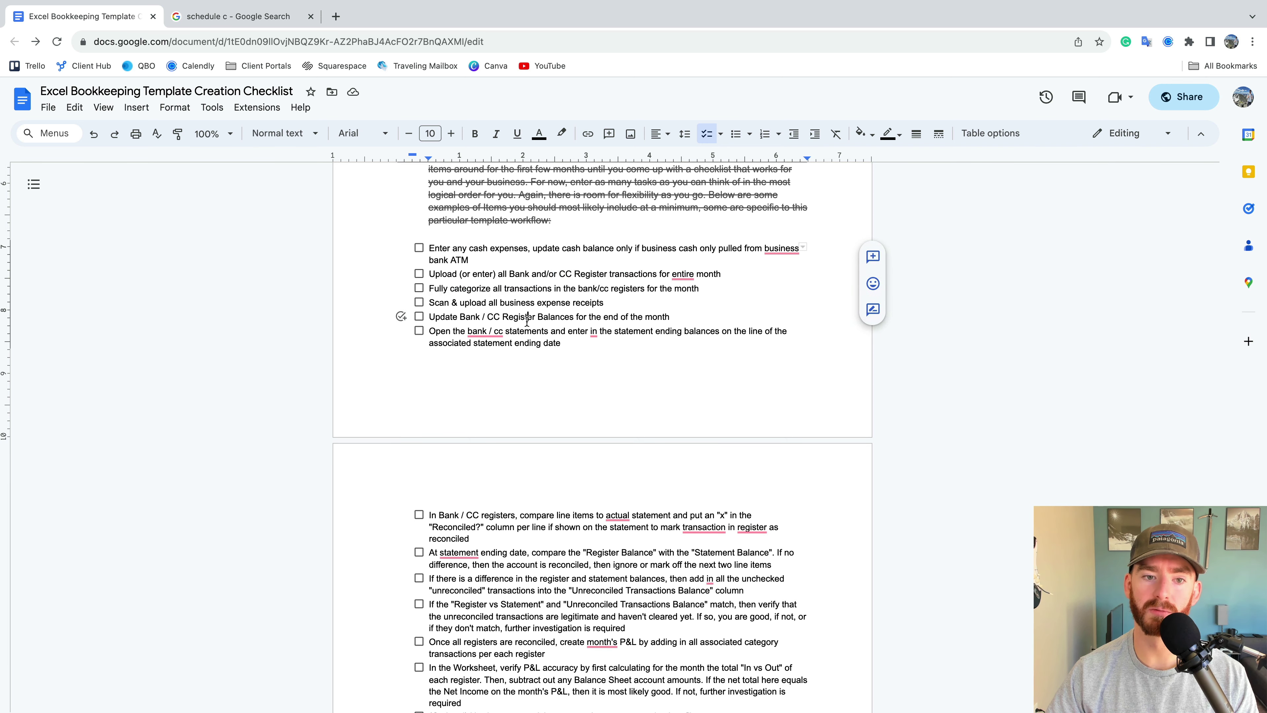
left_click(550, 333)
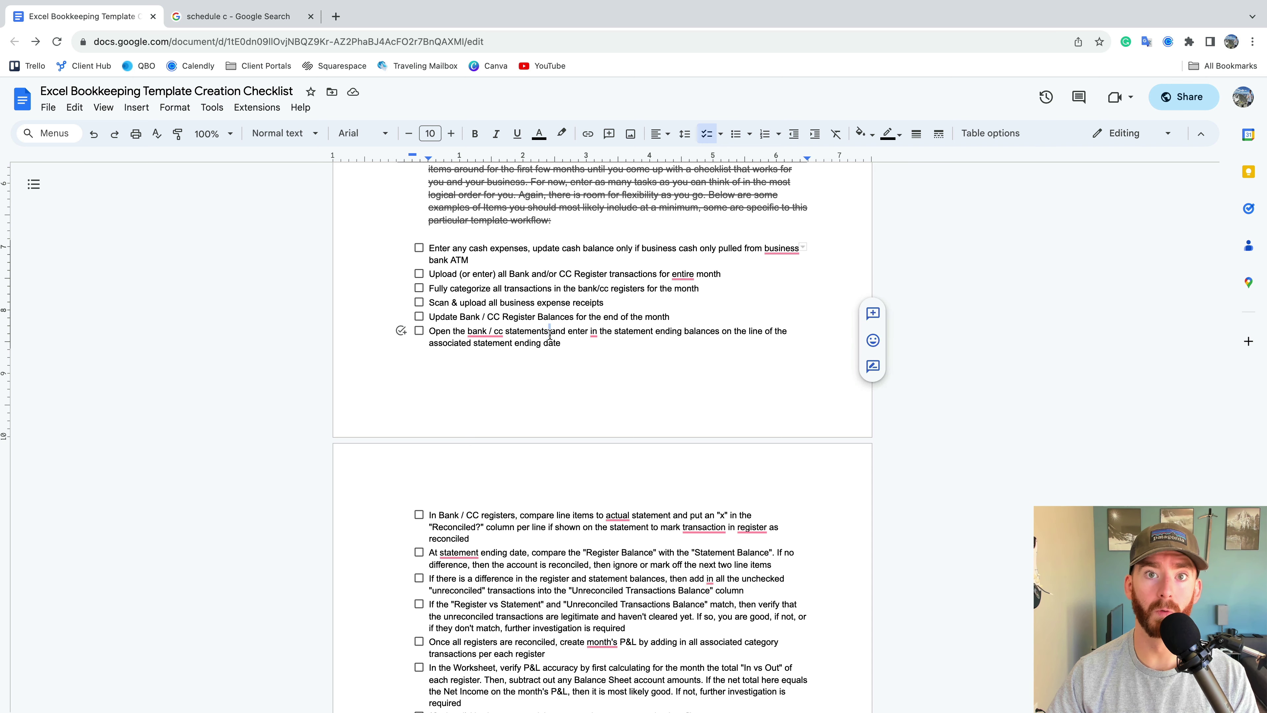
scroll(549, 333, "down", 2)
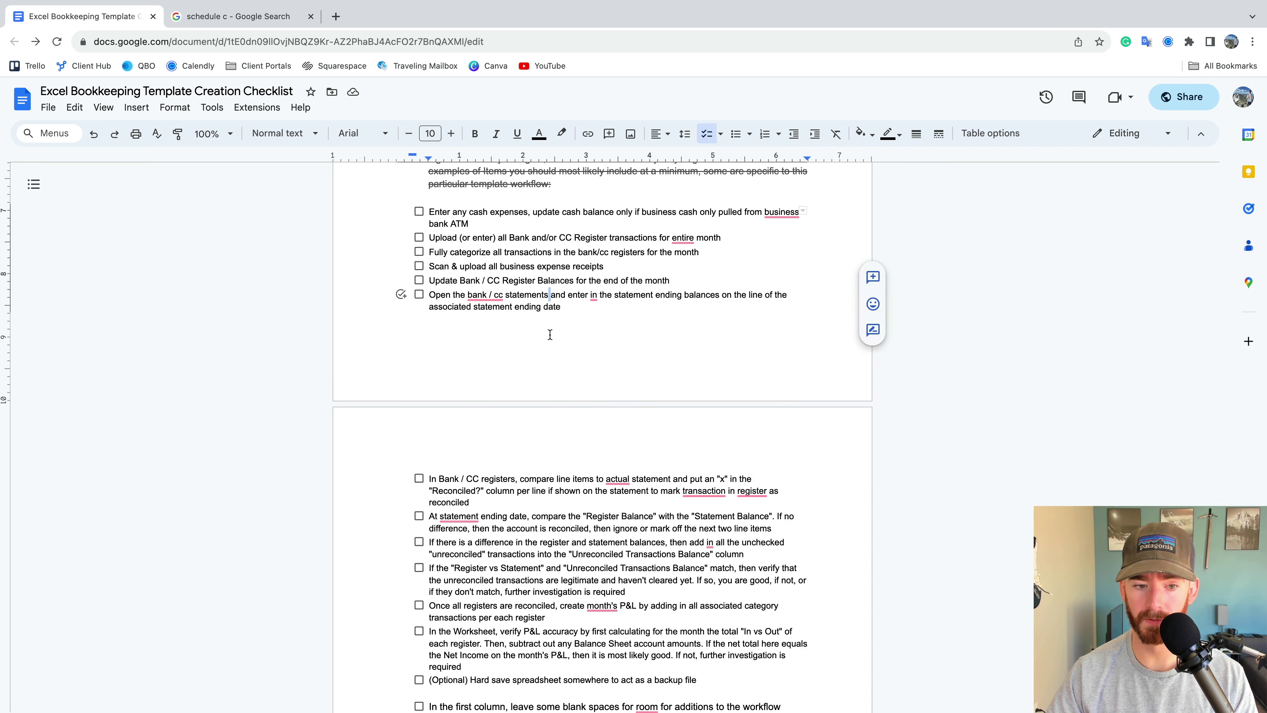
double_click(578, 498)
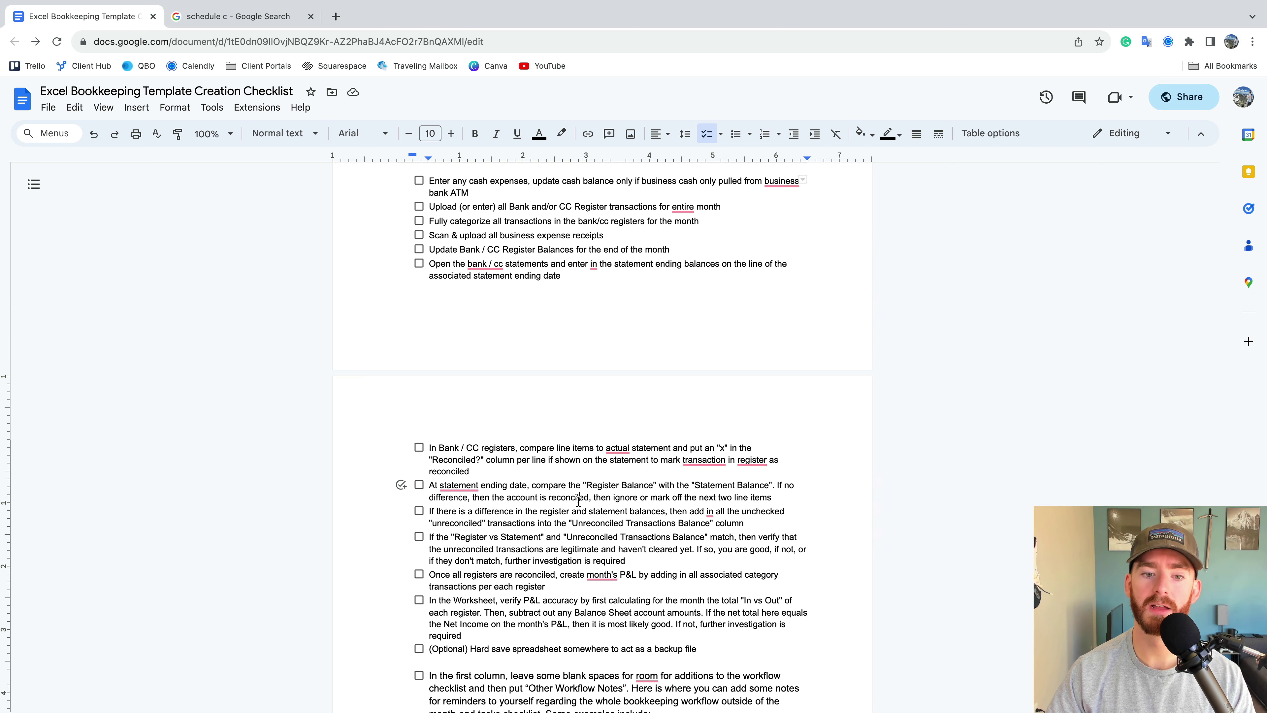
triple_click(578, 498)
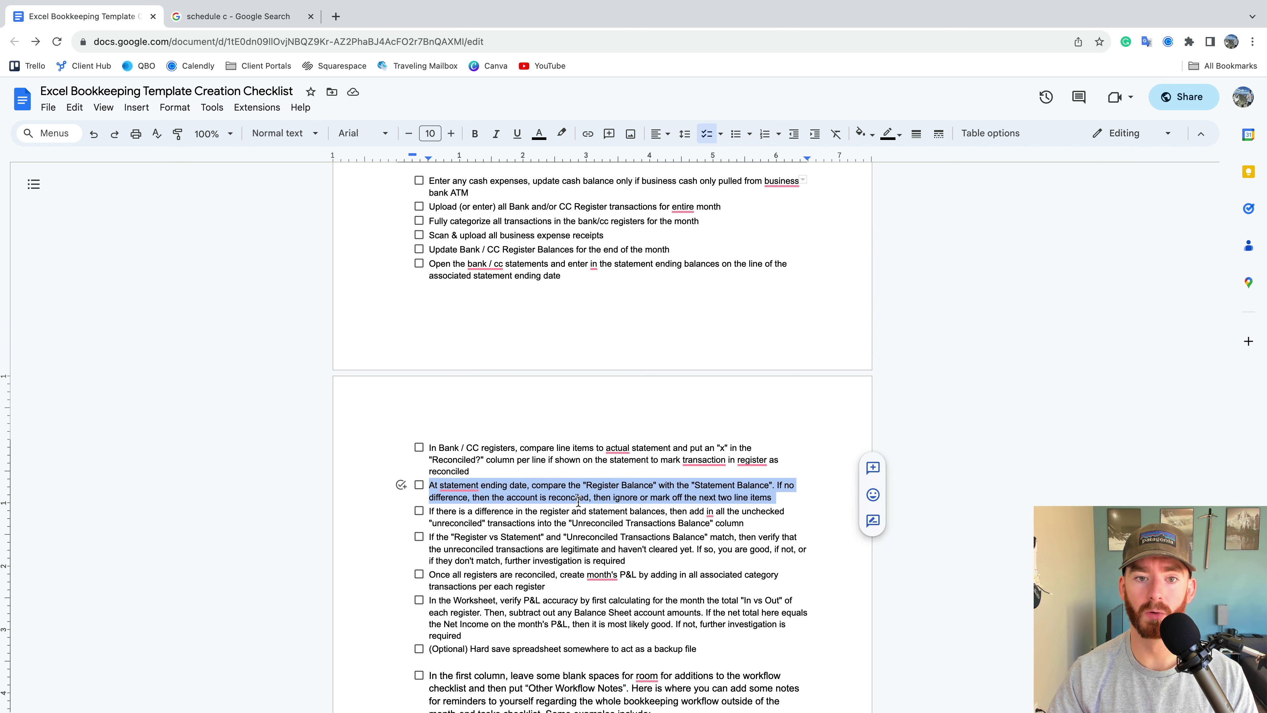
left_click(536, 485)
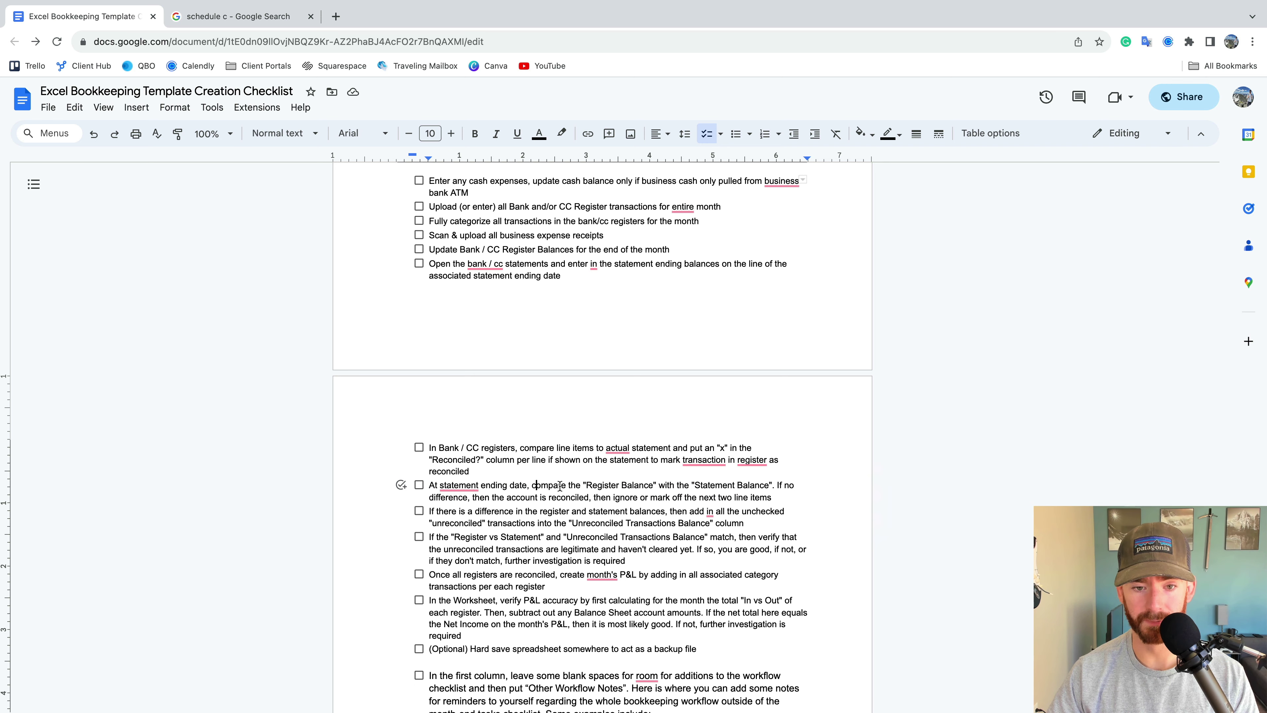
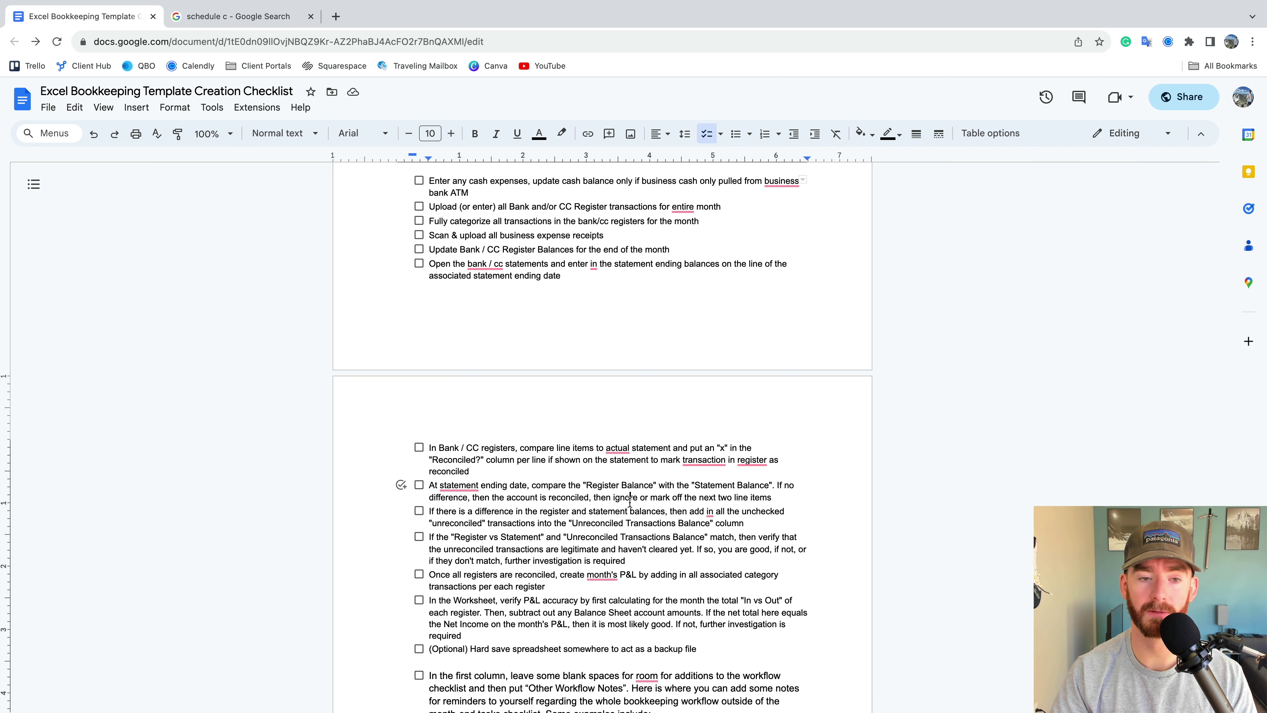
Switch to Excel and enter x in B2:B7 under Jan on the Month End Checklist sheet
key("super+Tab")
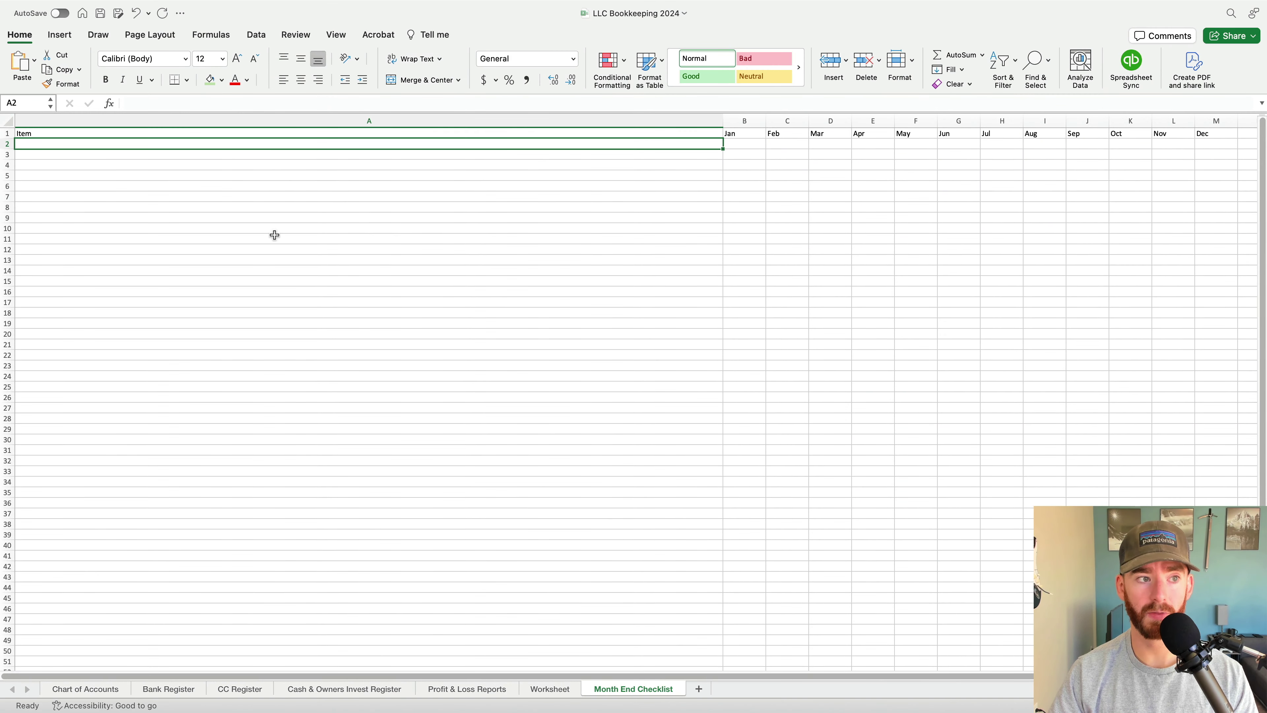
left_click(253, 151)
left_click(254, 145)
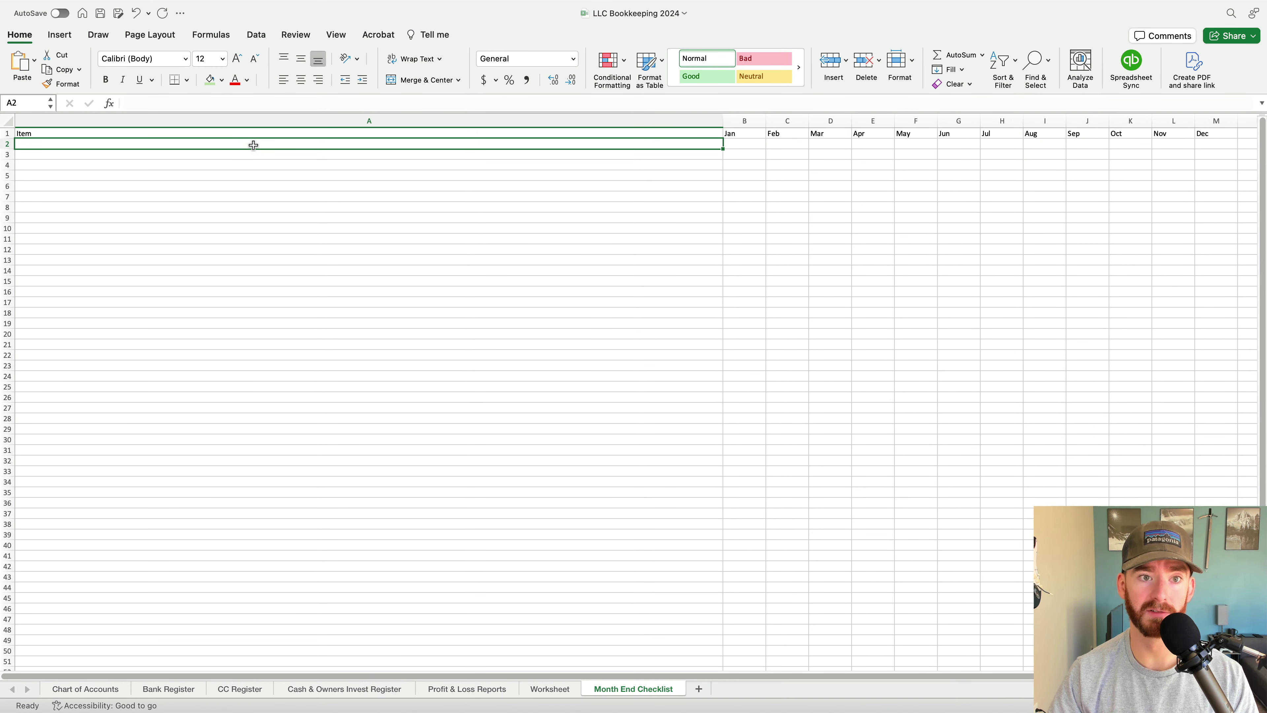
key("Down")
key("Down")
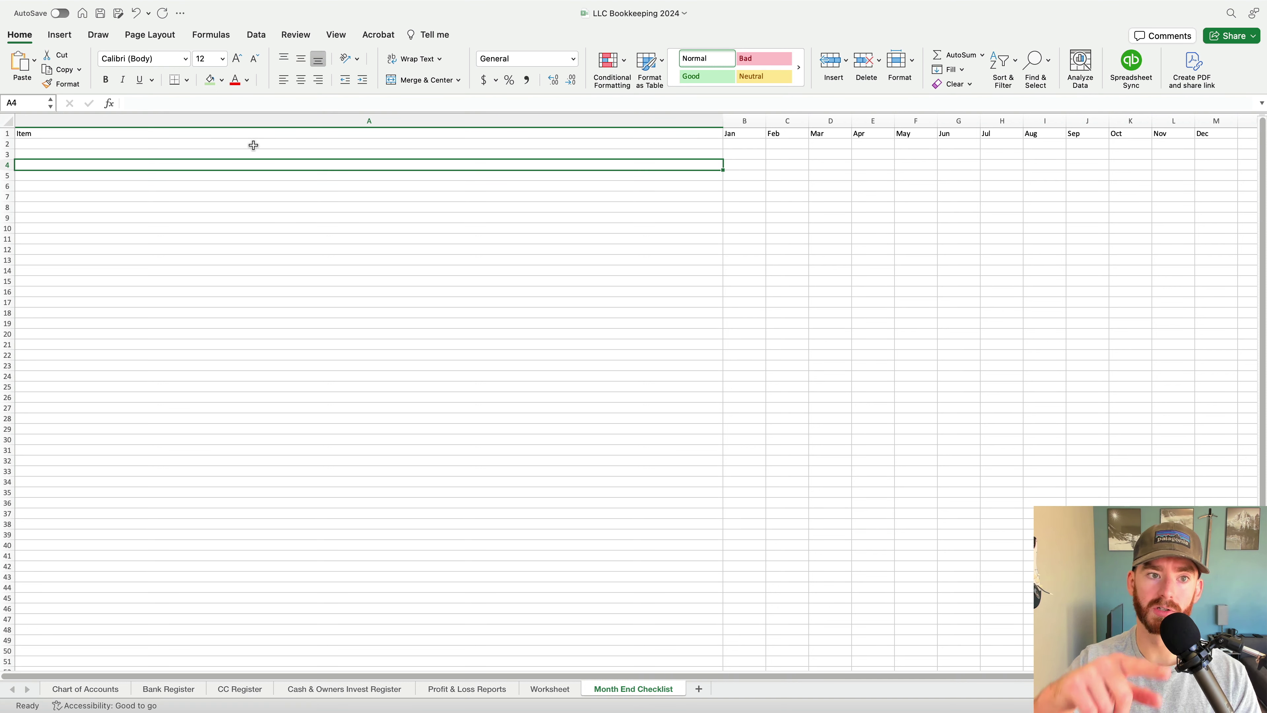
mouse_move(287, 198)
left_mouse_down()
mouse_move(285, 155)
mouse_move(294, 209)
left_mouse_up()
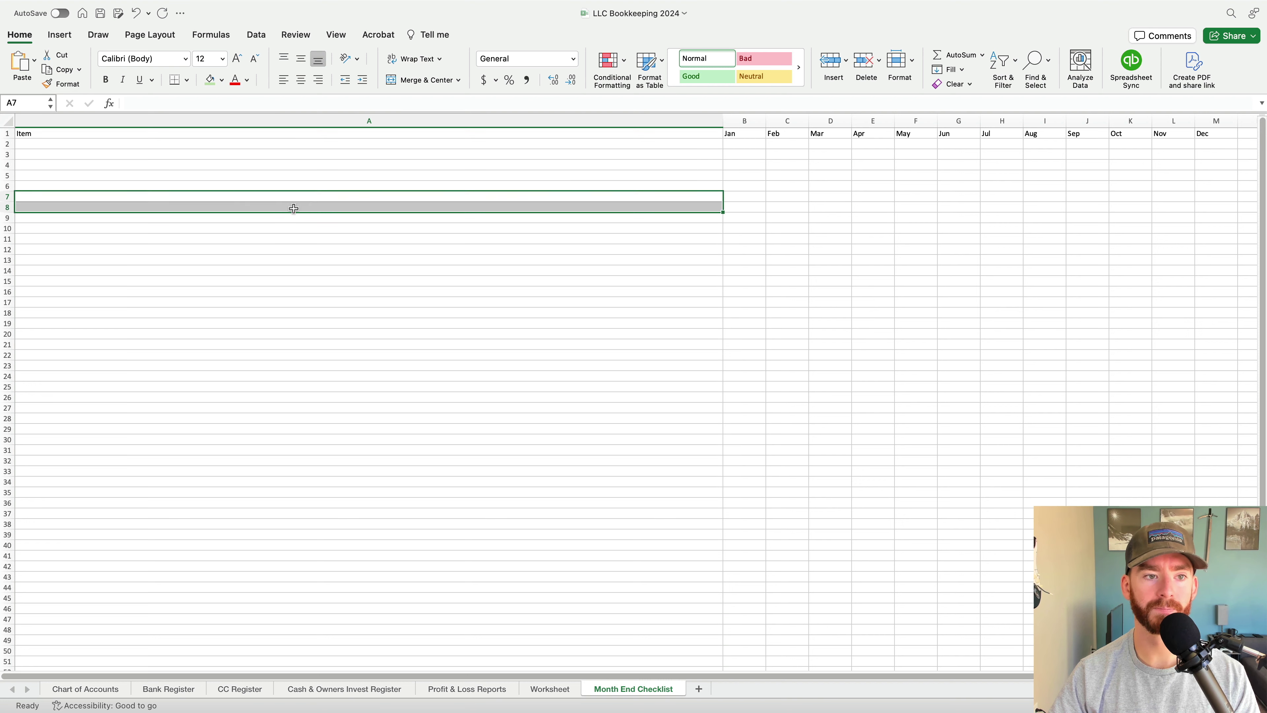
left_click(293, 208)
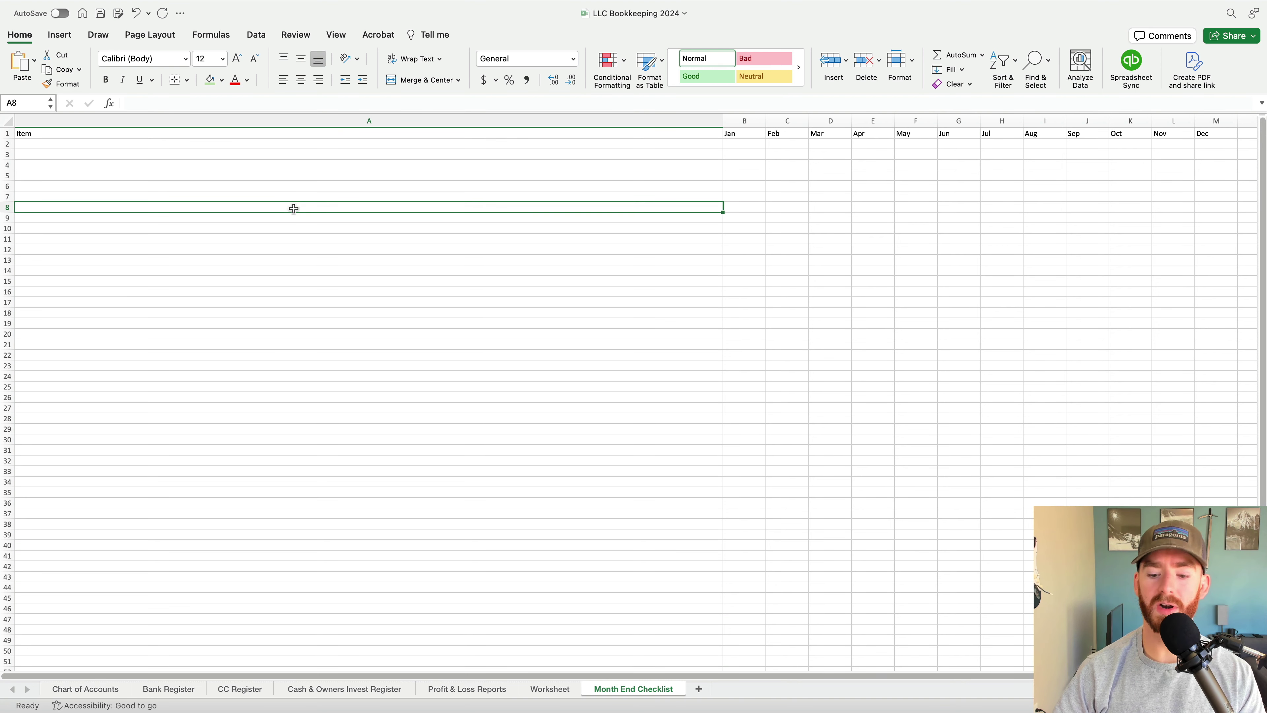
key("Up")
key("Up")
key("Up")
key("Up")
key("Up")
key("Up")
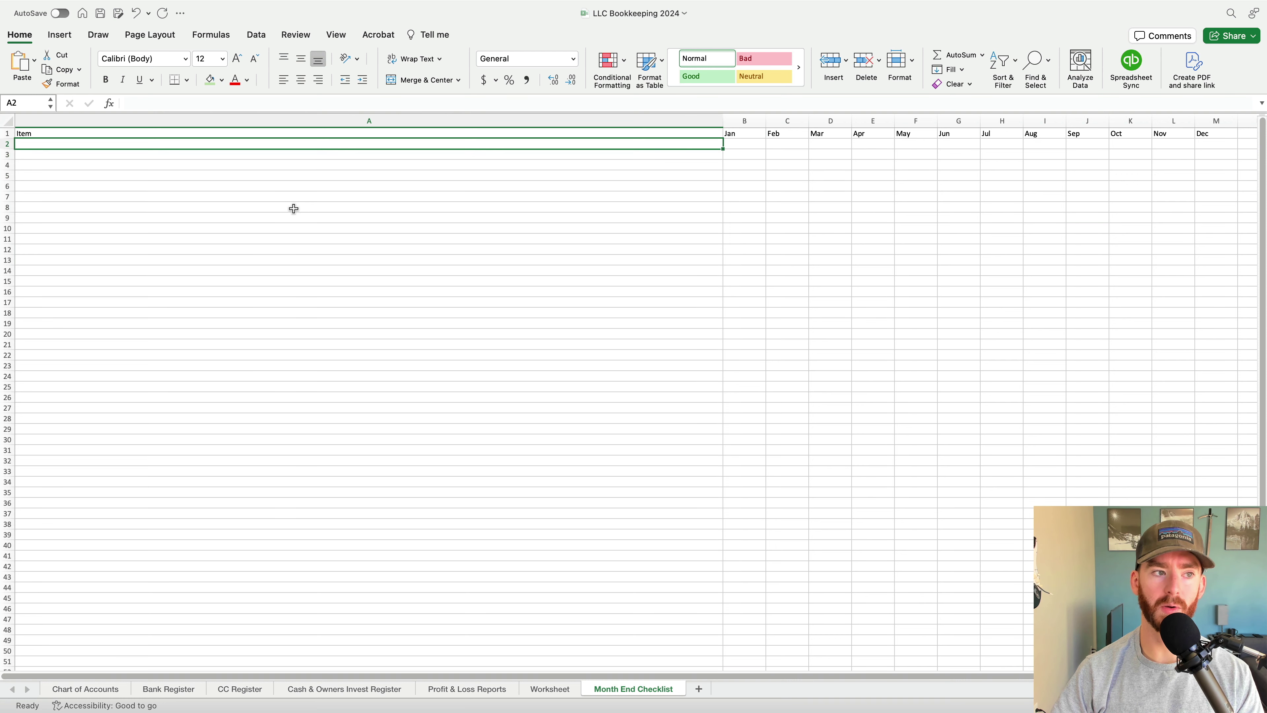
left_click(738, 143)
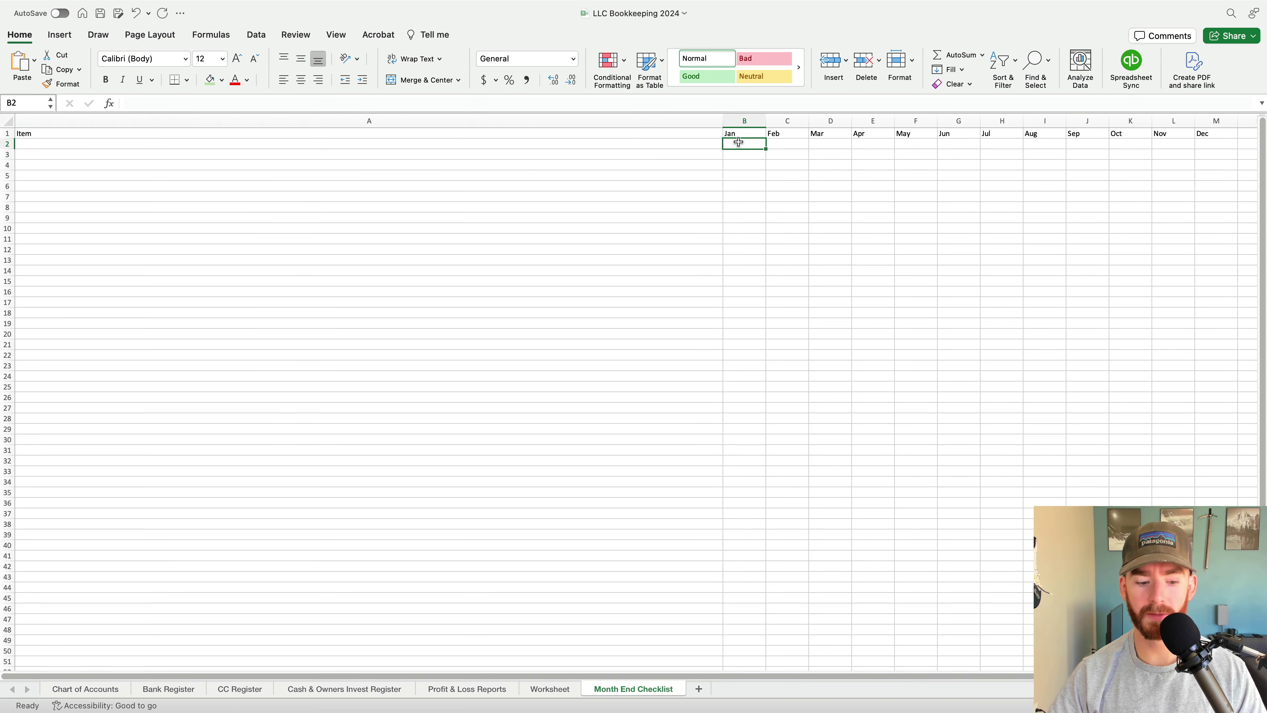
type("x x x x x x")
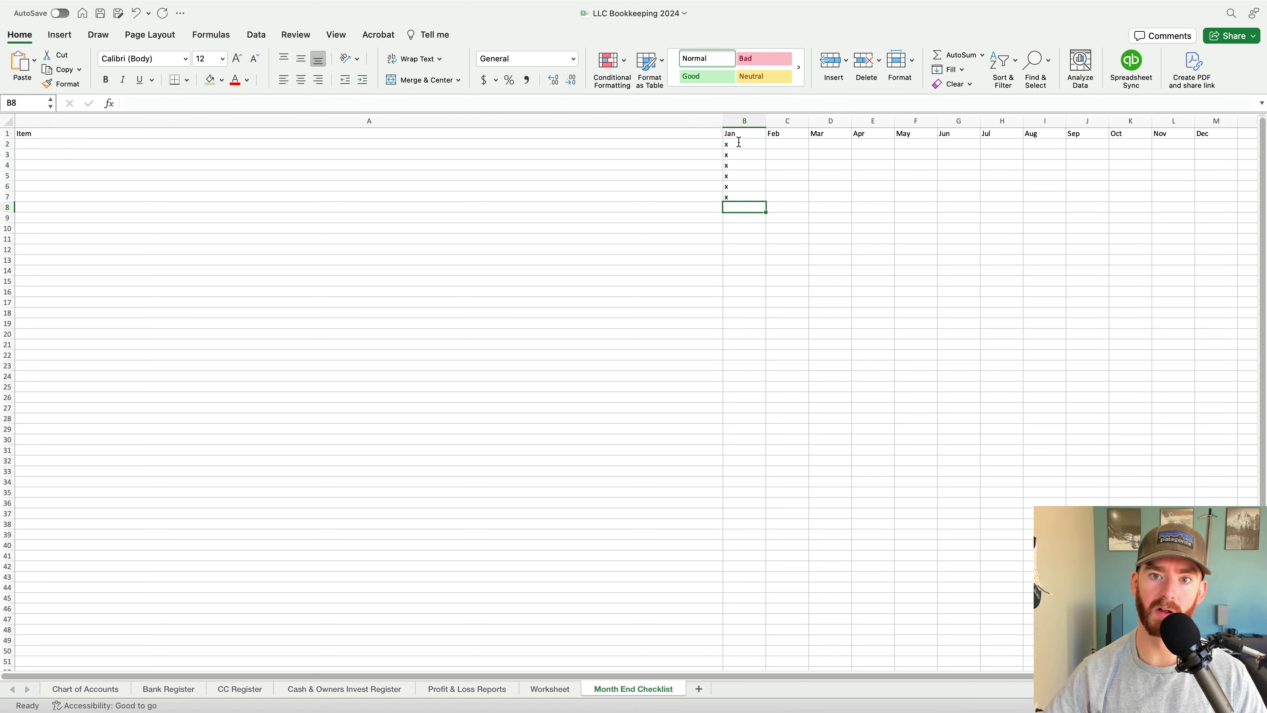
Copy the example month-end tasks from the Google Docs checklist into A2:A14 and widen column A to fit the longest one
key("super+Tab")
left_click(517, 278)
scroll(517, 276, "up", 2)
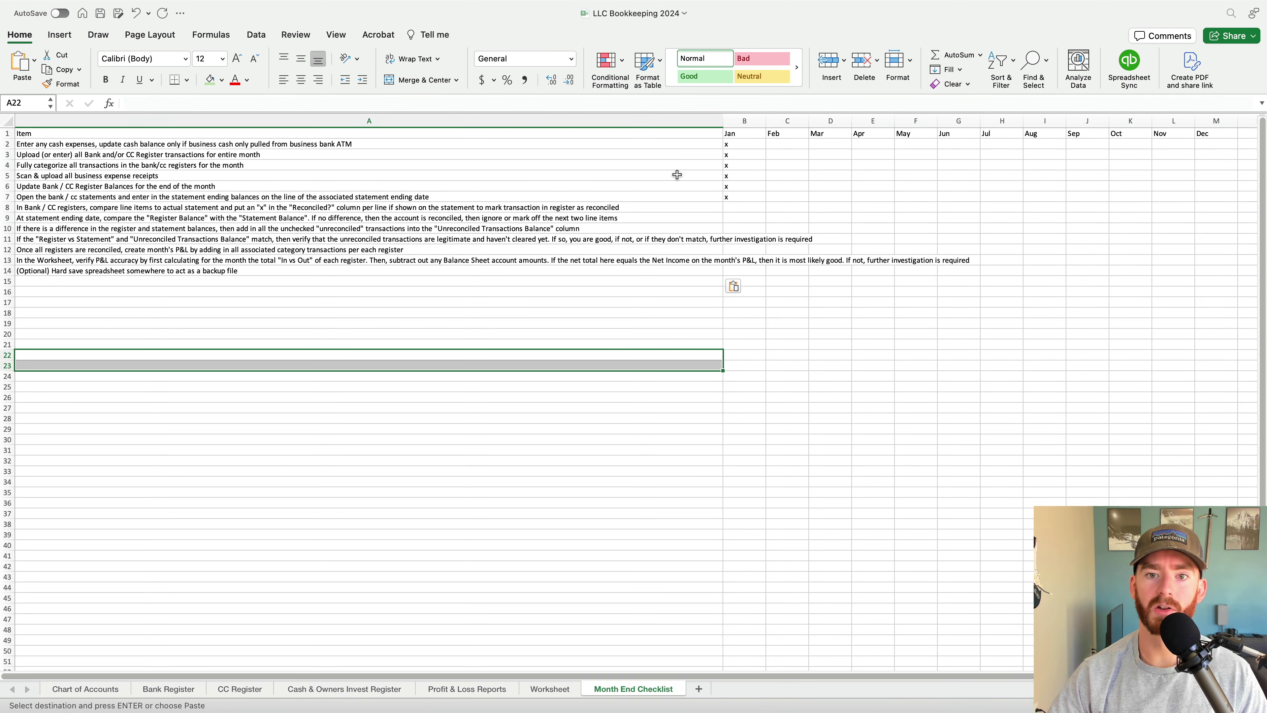
left_click(678, 175)
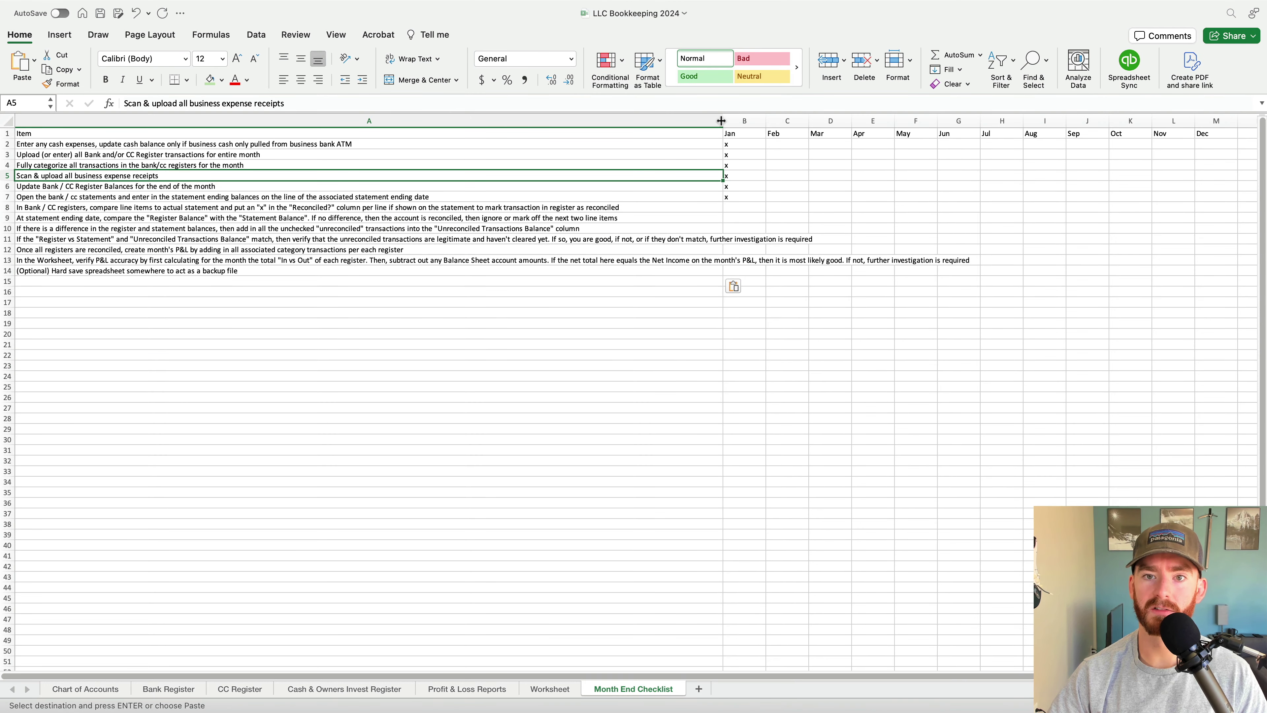
left_click_drag(721, 121, 970, 121)
Bold the headers in A1:M1 and add a bottom border beneath A1:G1
left_click(750, 132)
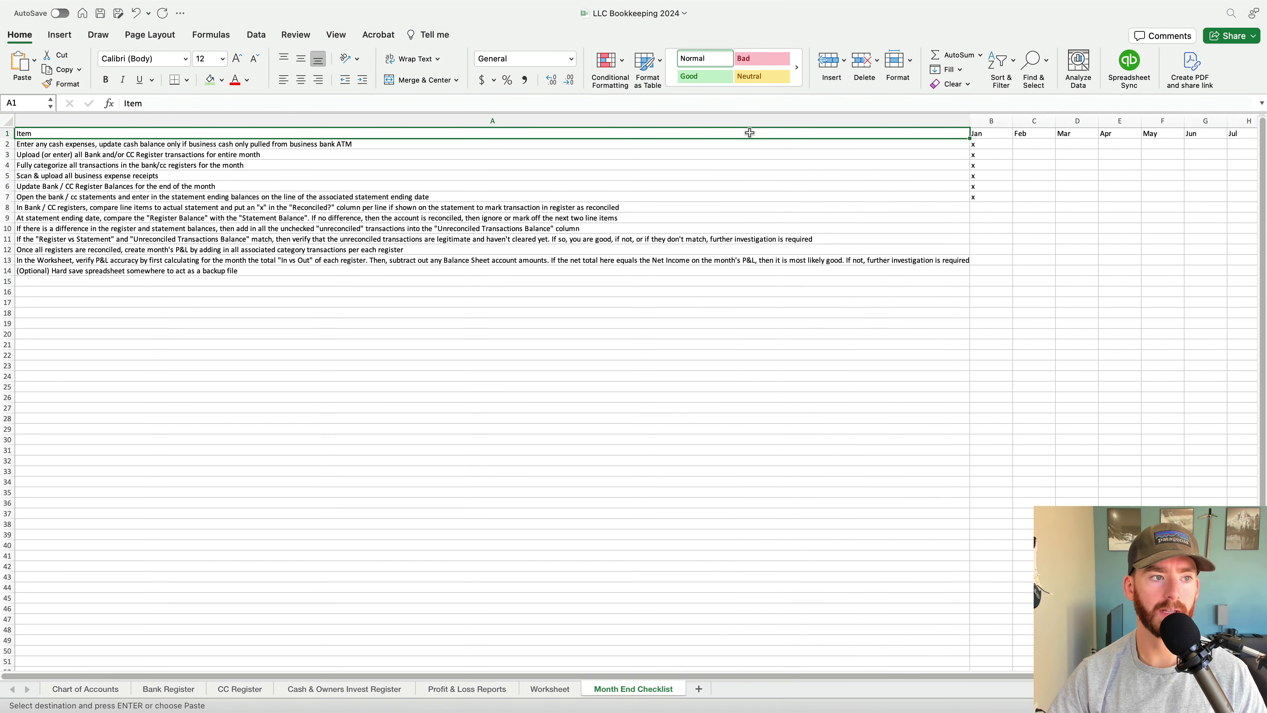
scroll(750, 132, "right", 10)
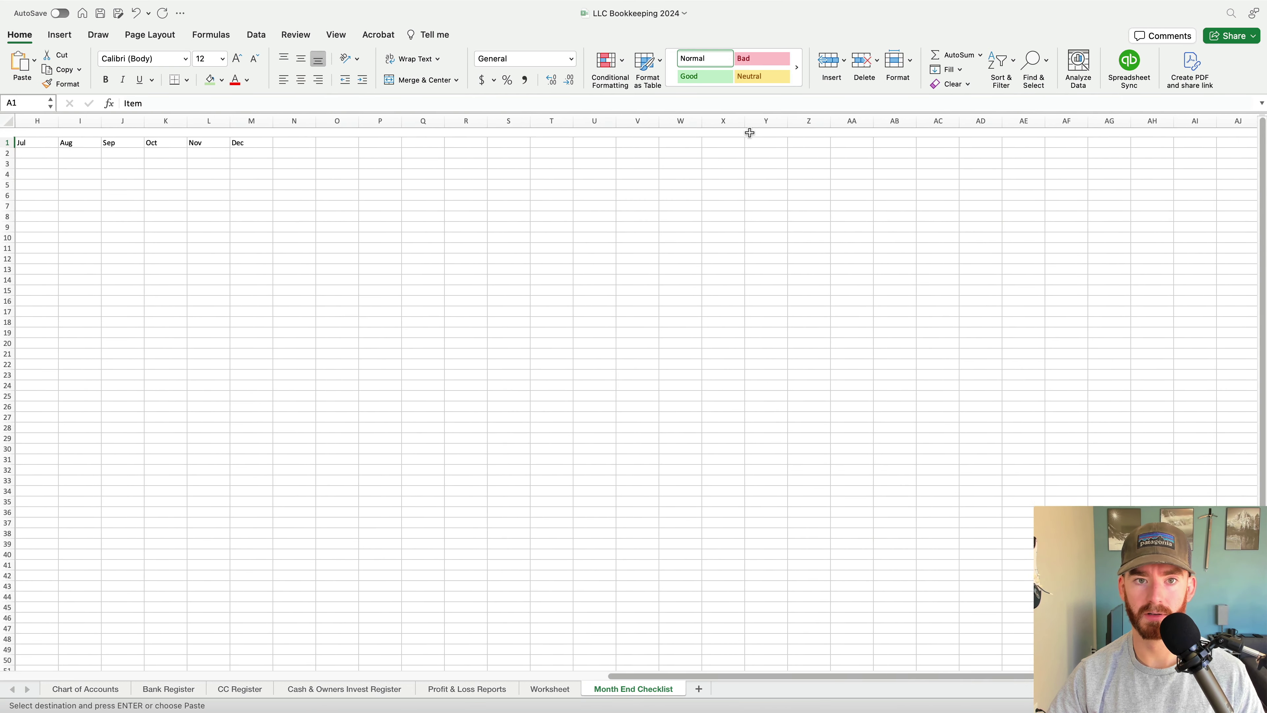
scroll(750, 132, "left", 1)
scroll(512, 131, "down", 1)
left_click(253, 130, "shift")
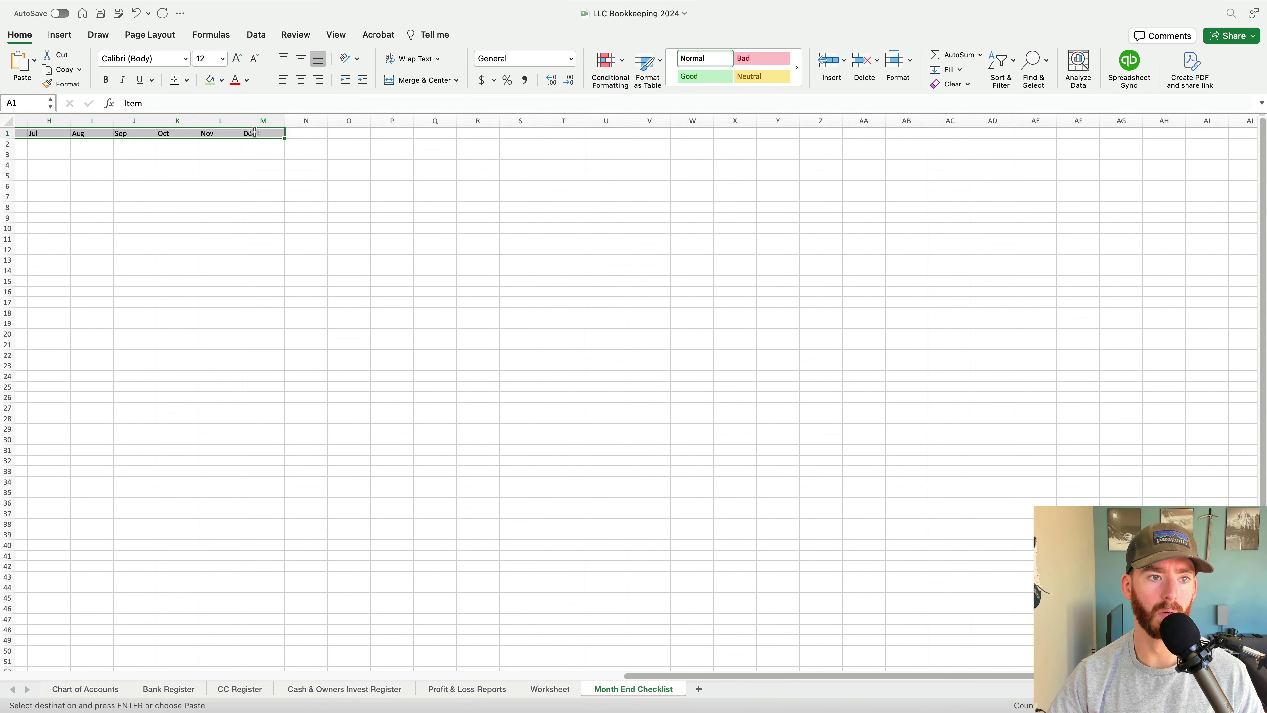
key("super+b")
scroll(210, 306, "left", 10)
left_click(603, 293)
left_click_drag(699, 131, 1206, 133)
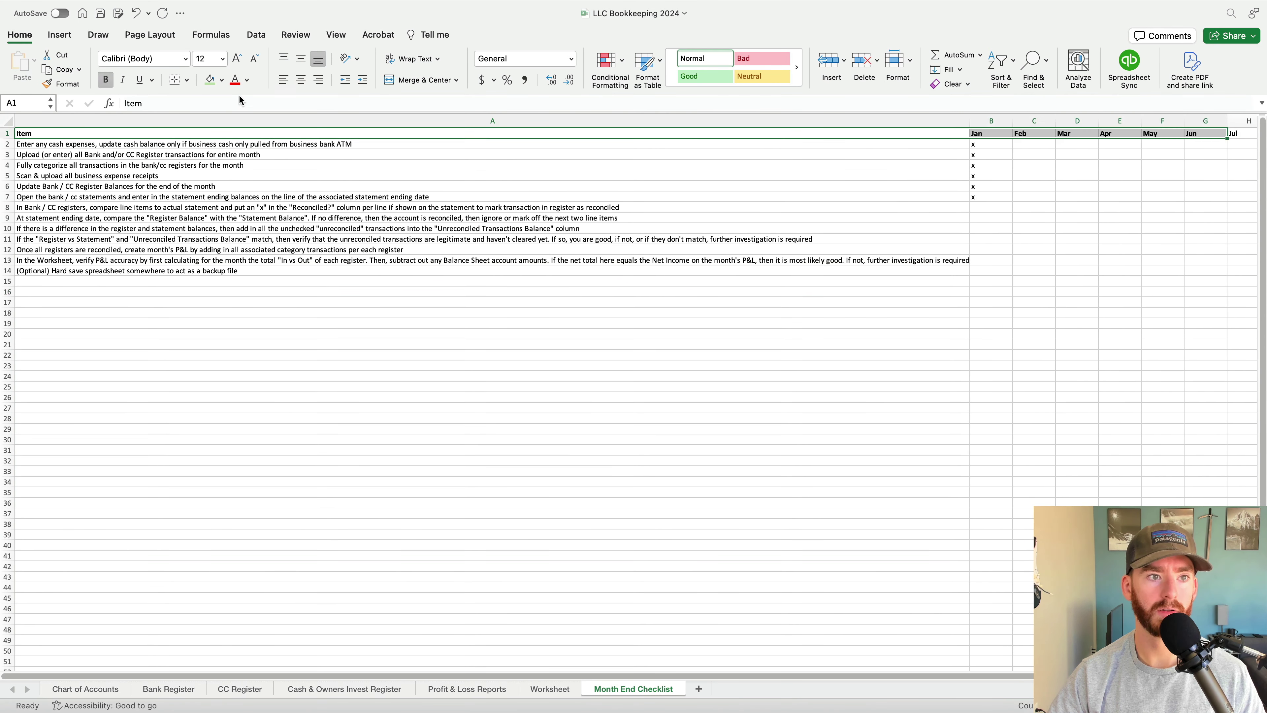
left_click(173, 80)
left_click(353, 383)
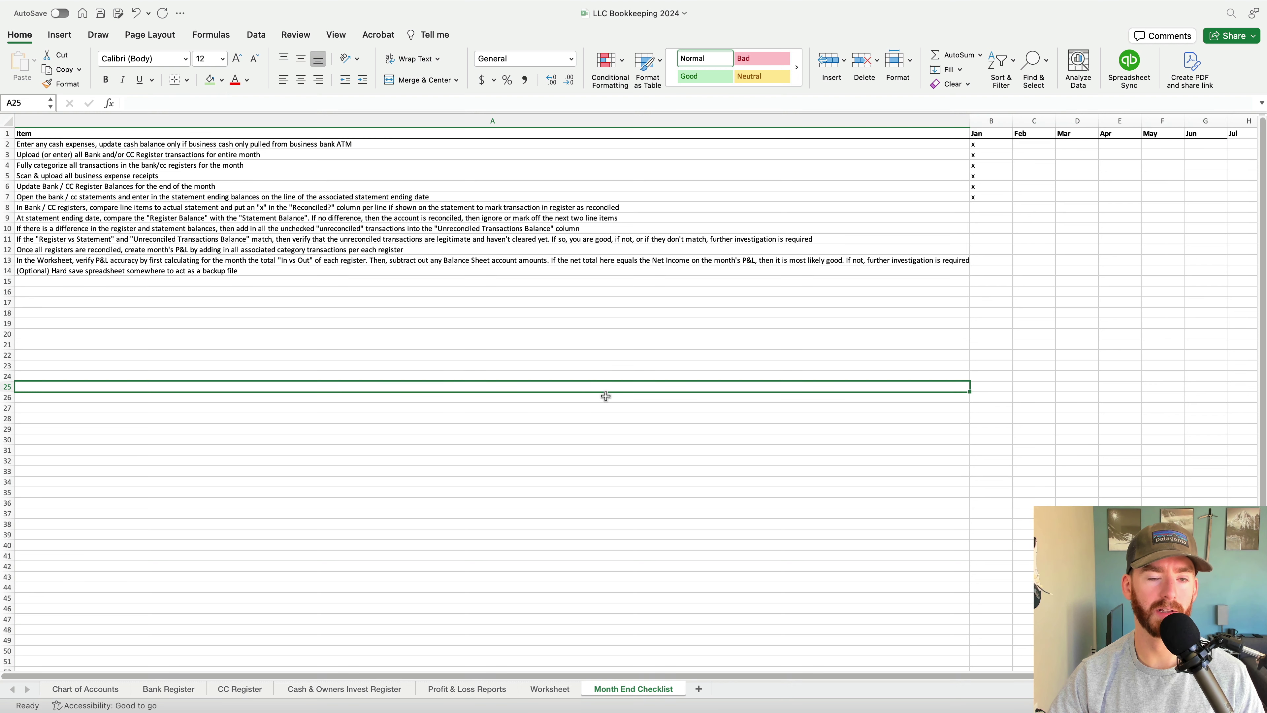
Widen column A slightly and enter x in B8:B9 to mark those tasks done for Jan
left_click_drag(970, 121, 985, 121)
left_click(455, 239)
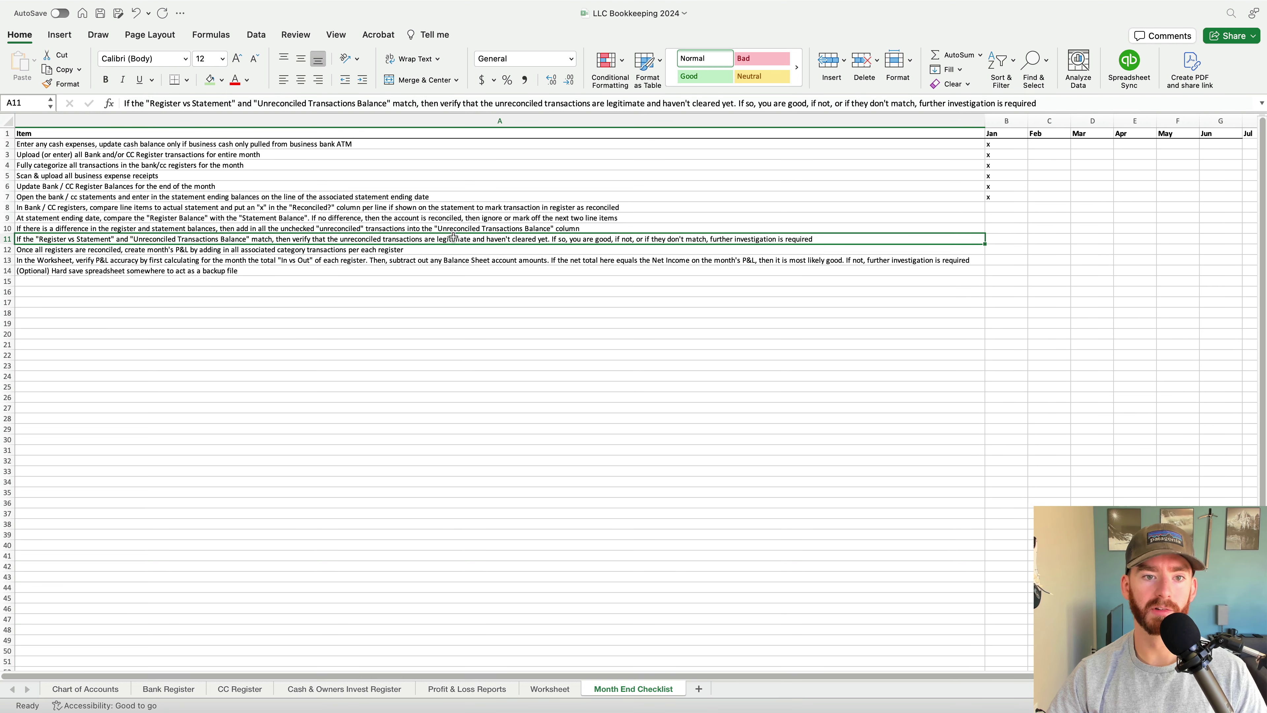
left_click(1000, 207)
type("x")
key("Return")
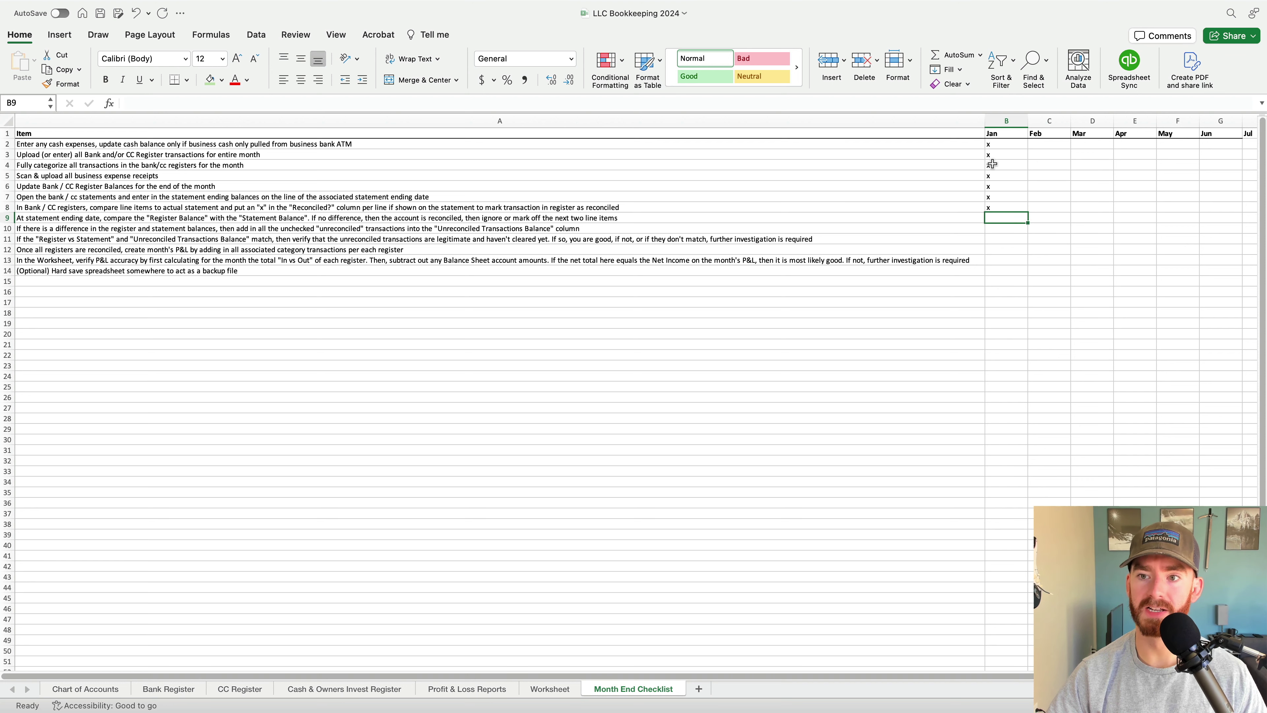
type("x")
key("Up")
key("Up")
key("Up")
key("Up")
key("Up")
key("Right")
key("Down")
key("Down")
key("Down")
key("Down")
key("Down")
key("Down")
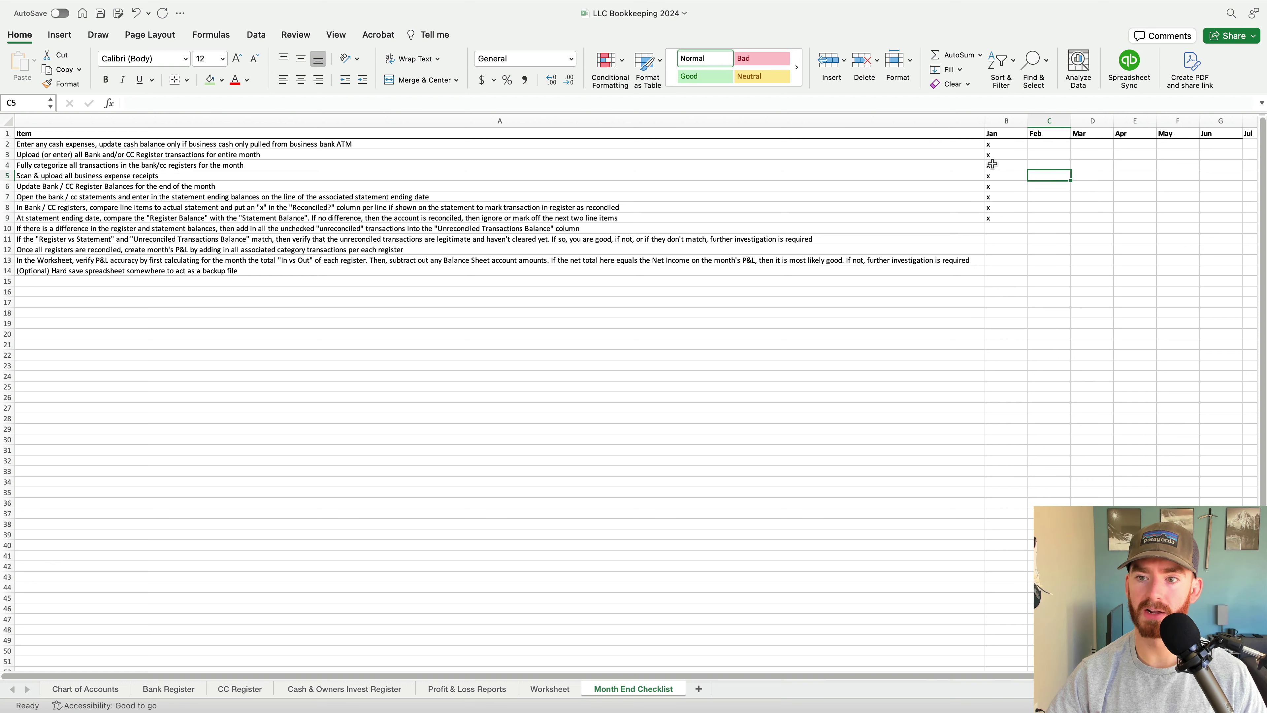
Enter x in B10:B14 to mark the remaining Jan tasks as done
key("Left")
type("x")
key("Return")
type("x")
key("Return")
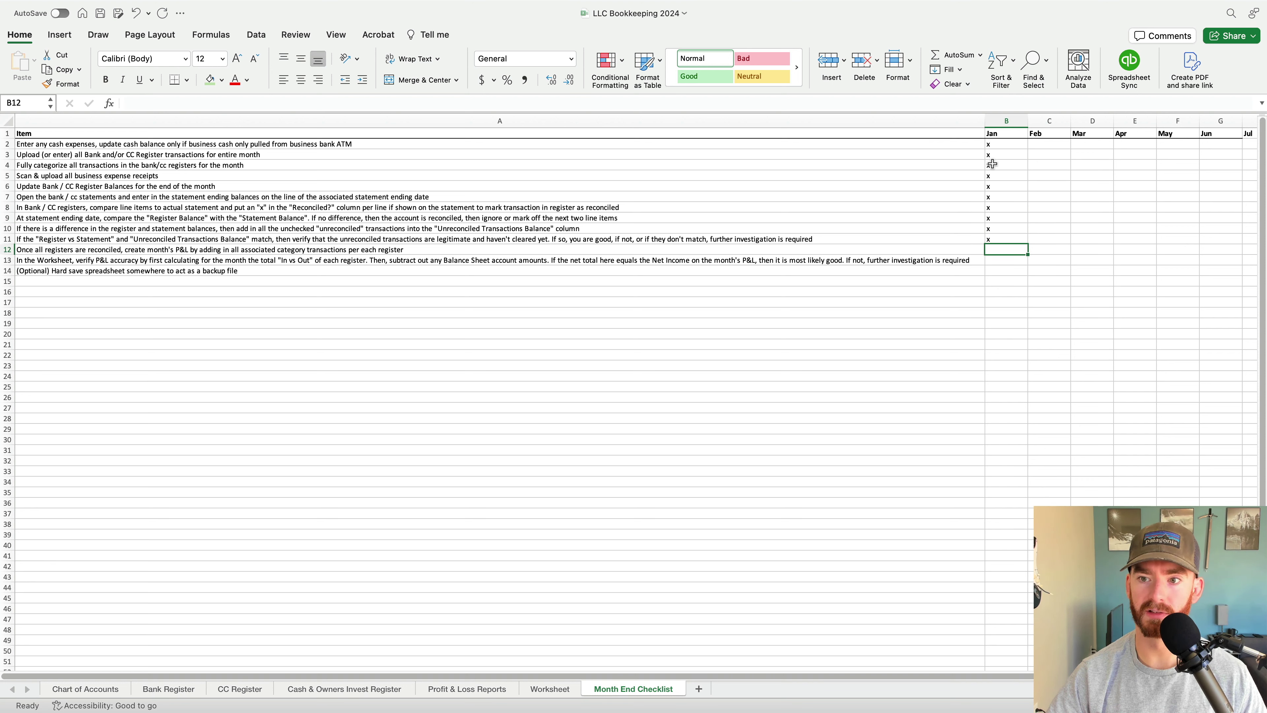
type("x")
key("Return")
type("x")
key("Return")
type("x")
key("Return")
Enter x in C2:C6 to mark the first five tasks as done for Feb
key("Up")
key("Up")
key("Up")
key("Up")
key("Up")
key("Up")
key("Up")
key("Up")
key("Up")
key("Up")
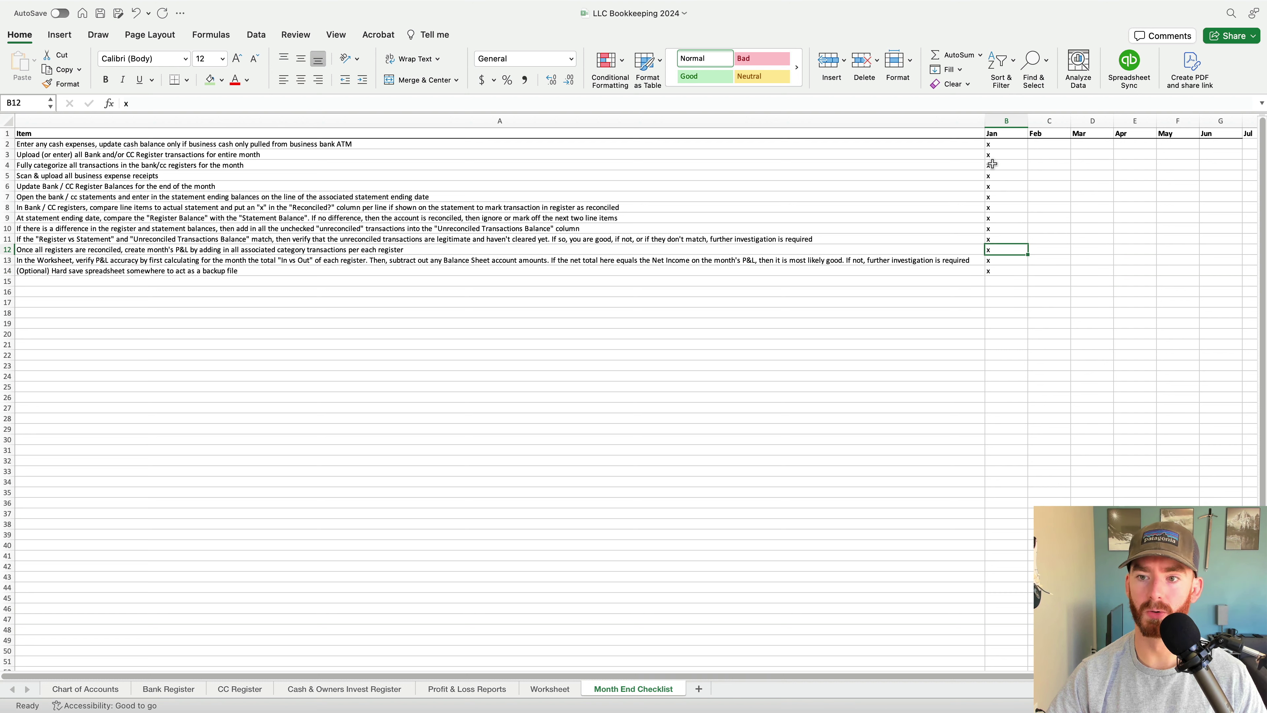
key("Up")
key("Up")
key("Right")
key("Up")
type("x x x x x")
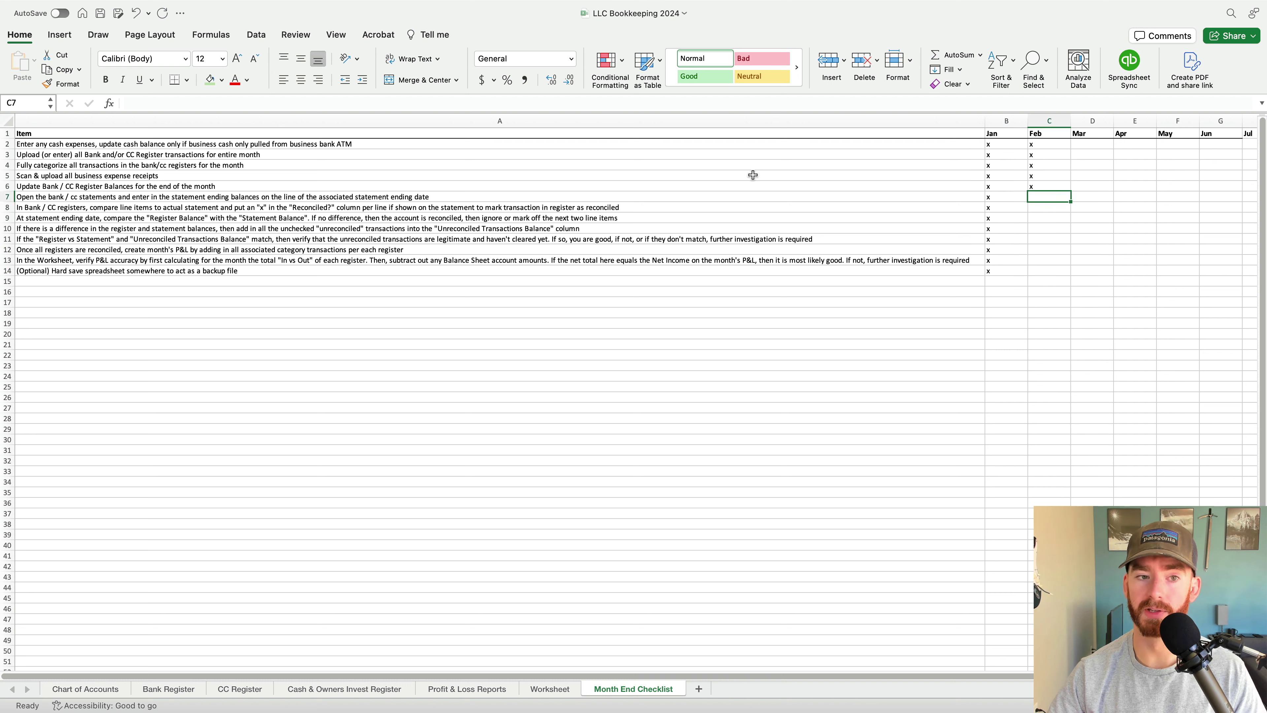
Enter the sample task add new in A15 below the task list
left_click(261, 313)
left_click(247, 282)
type("add new")
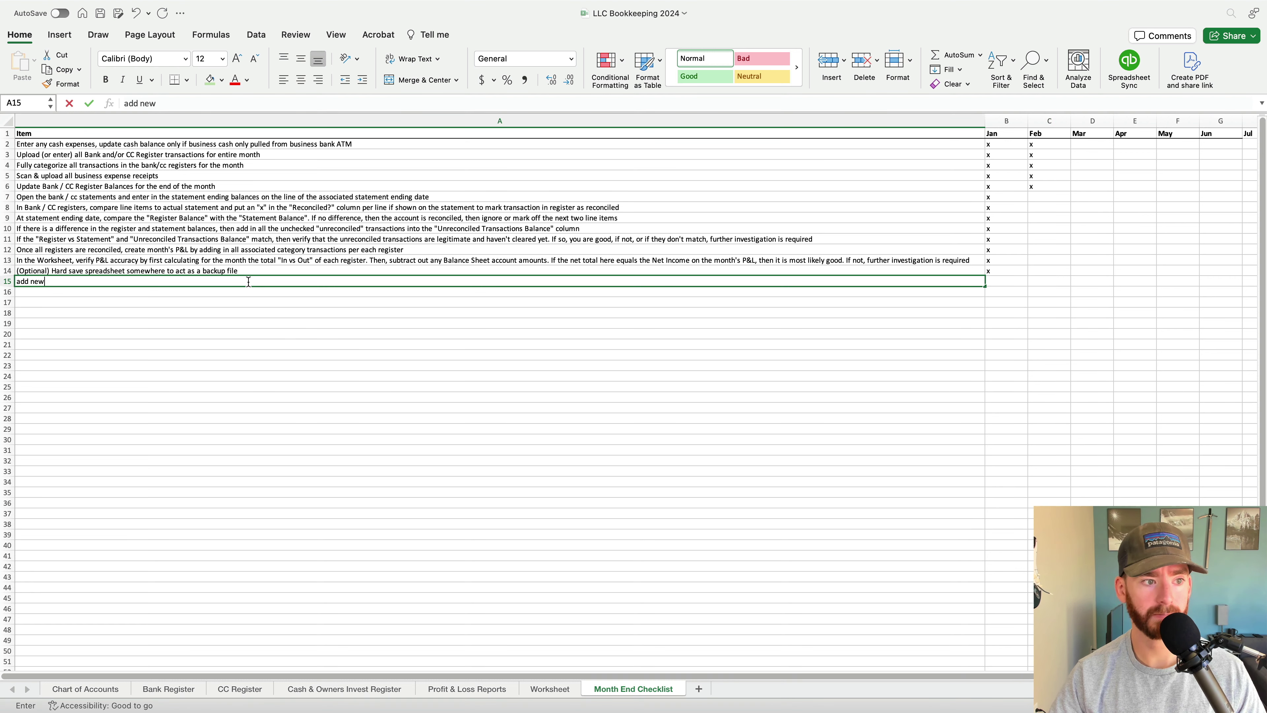
left_click(332, 398)
Move the task about creating the month's P&L from A12 to A17, and move add new into A12
left_click(245, 272)
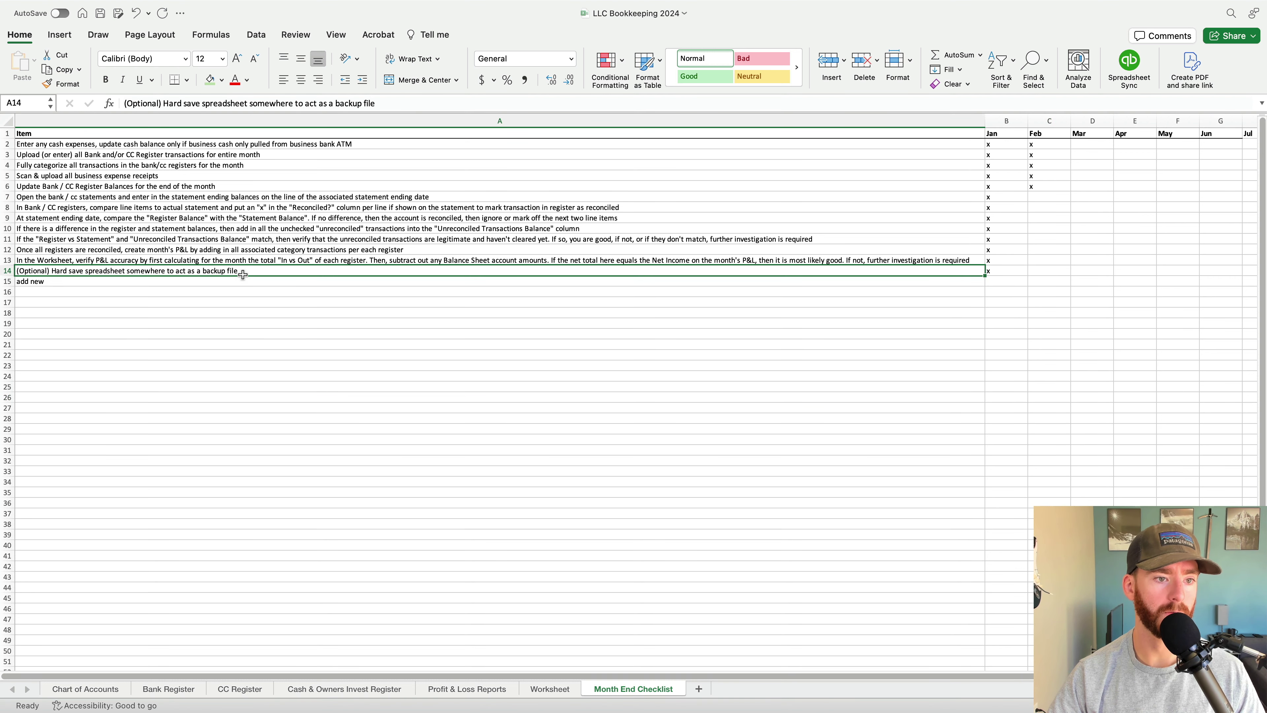
left_click(215, 250)
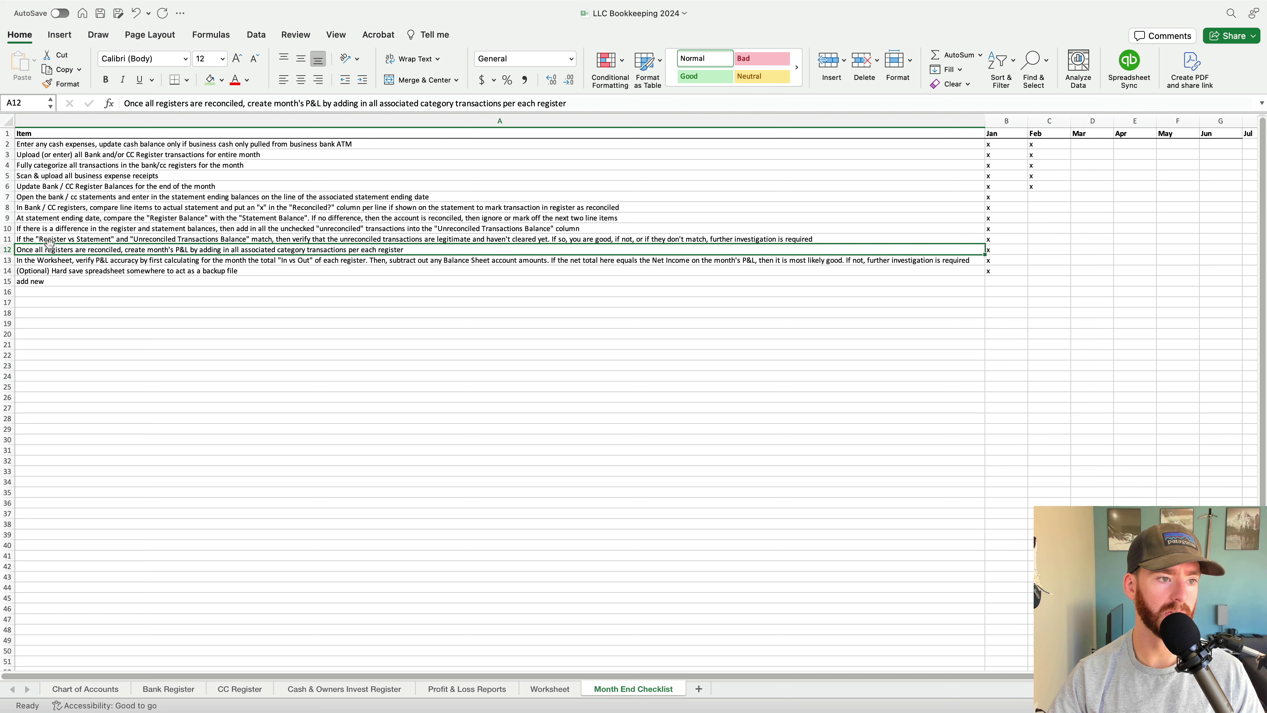
mouse_move(49, 242)
left_mouse_down()
mouse_move(54, 302)
mouse_move(54, 252)
left_mouse_up()
left_click(56, 283)
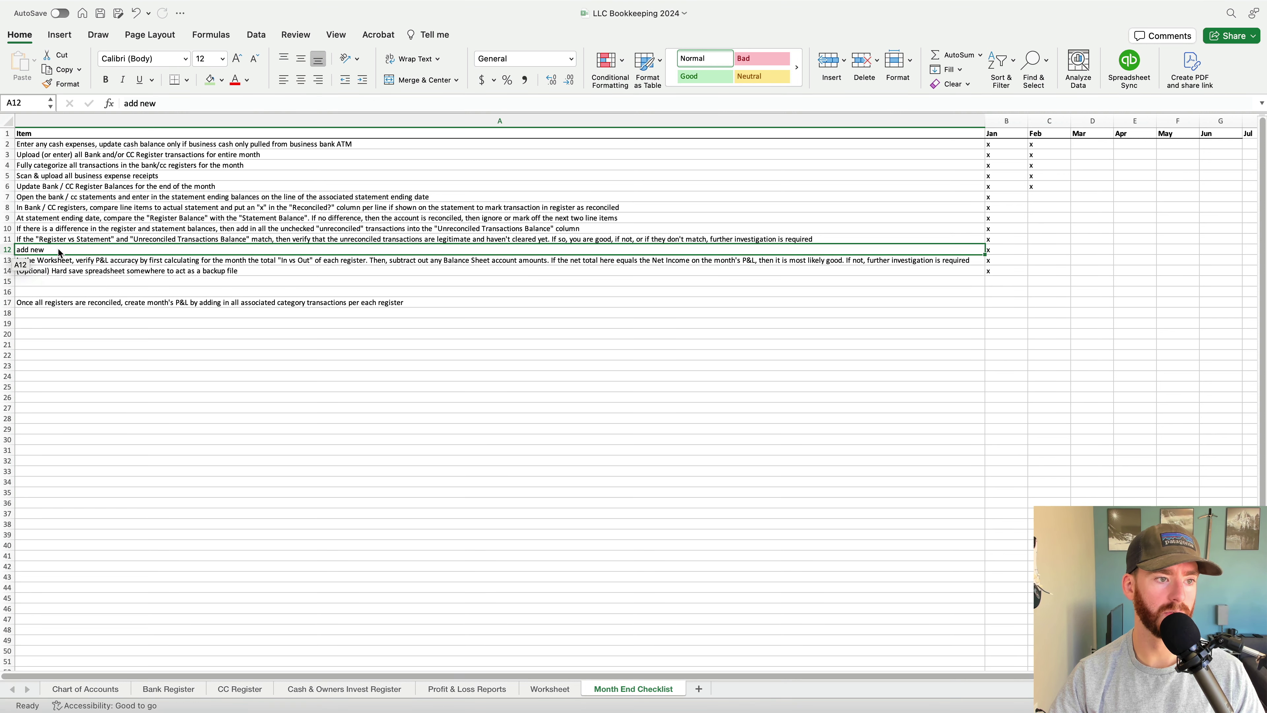
left_click(72, 306)
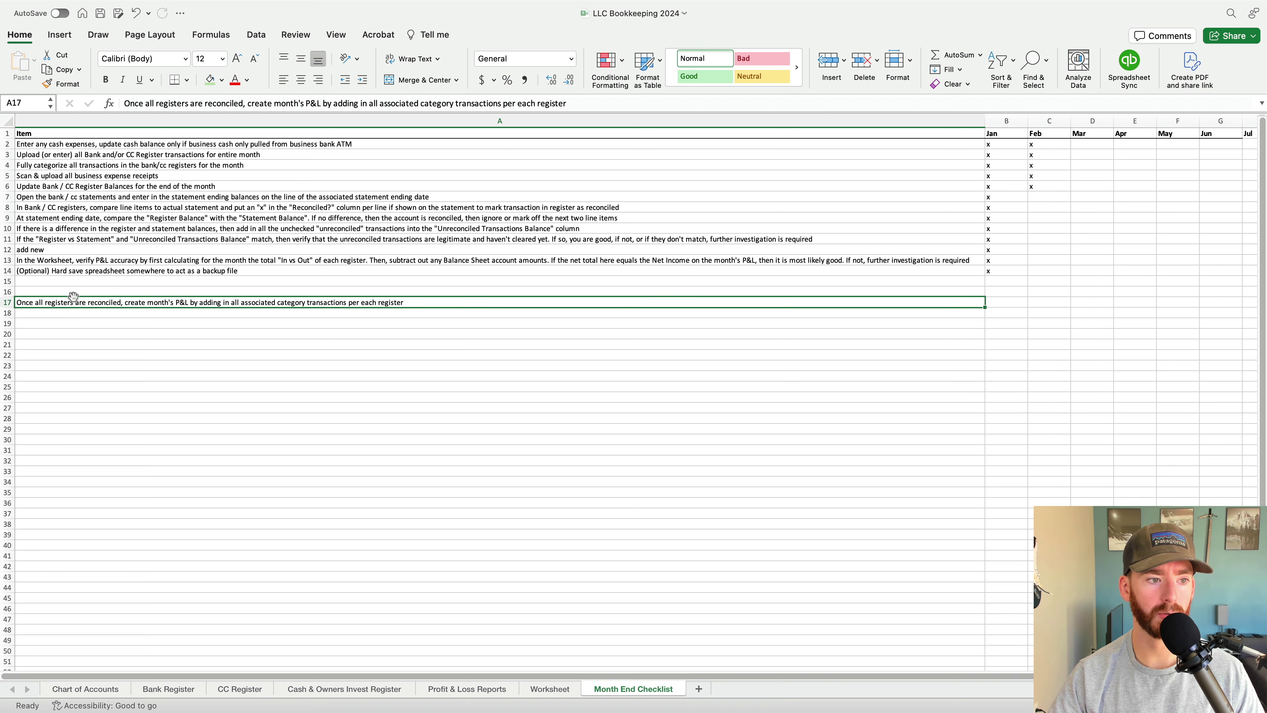
Move the task about creating the month's P&L from A17 to A15, directly below the checklist
left_click_drag(73, 296, 72, 276)
left_click(216, 370)
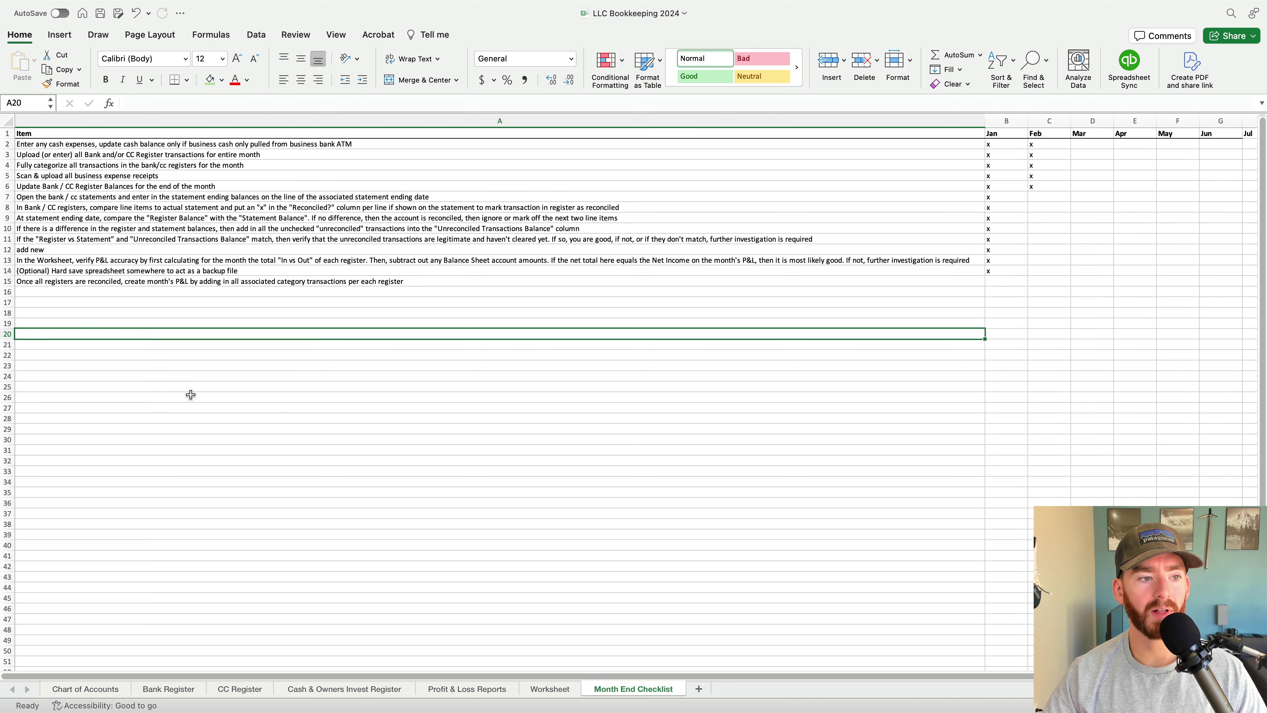
left_click(191, 397)
left_click(191, 355)
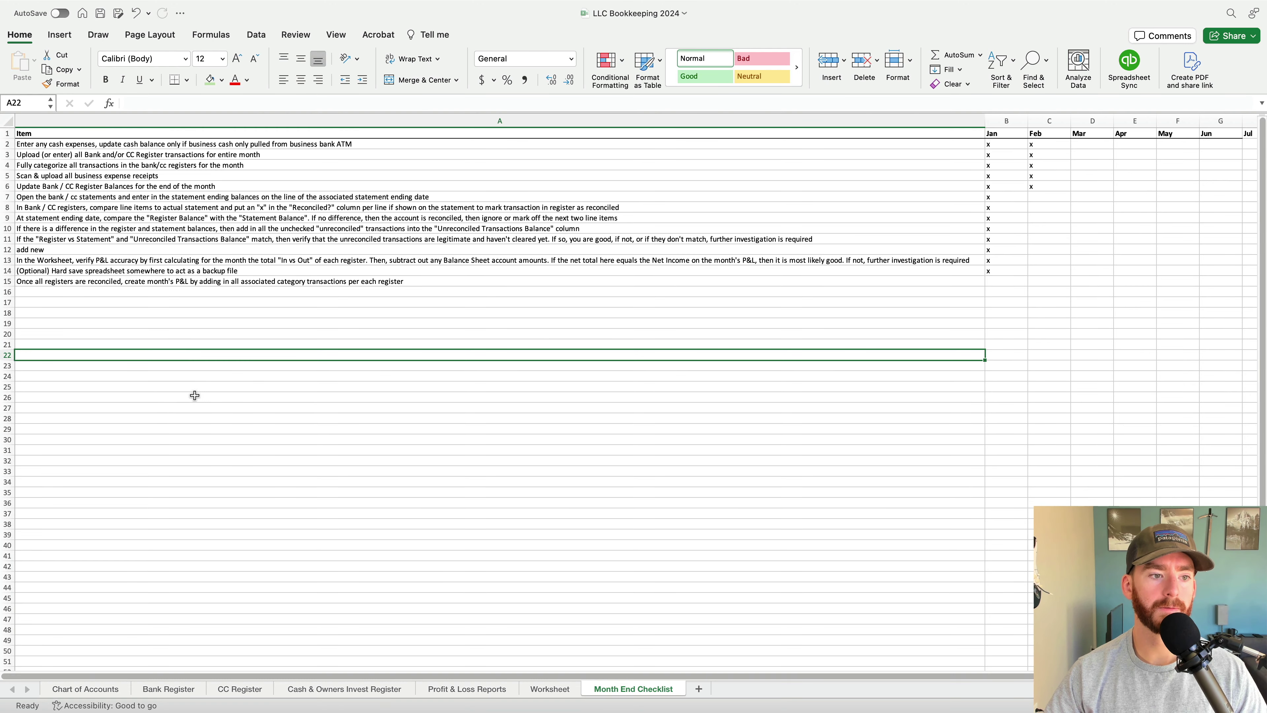
Add the heading Other Workflow Notes: in A26 and make it bold
left_click(195, 395)
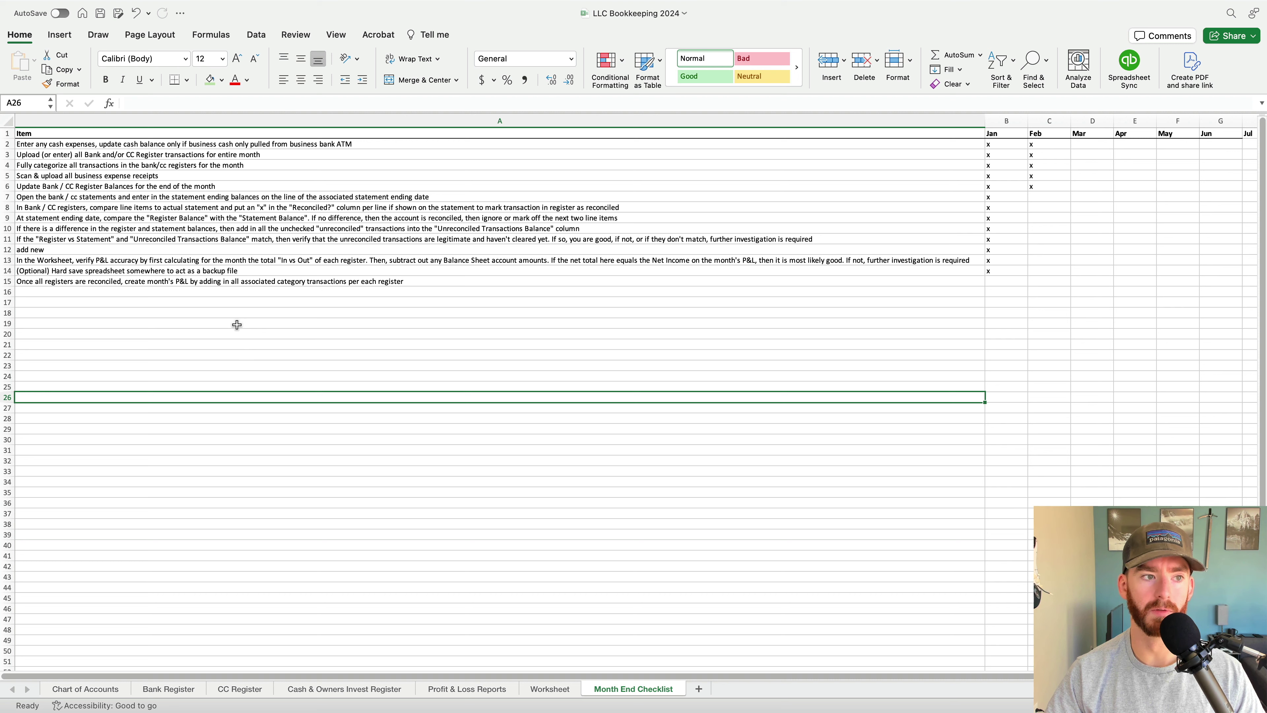
type("Other ")
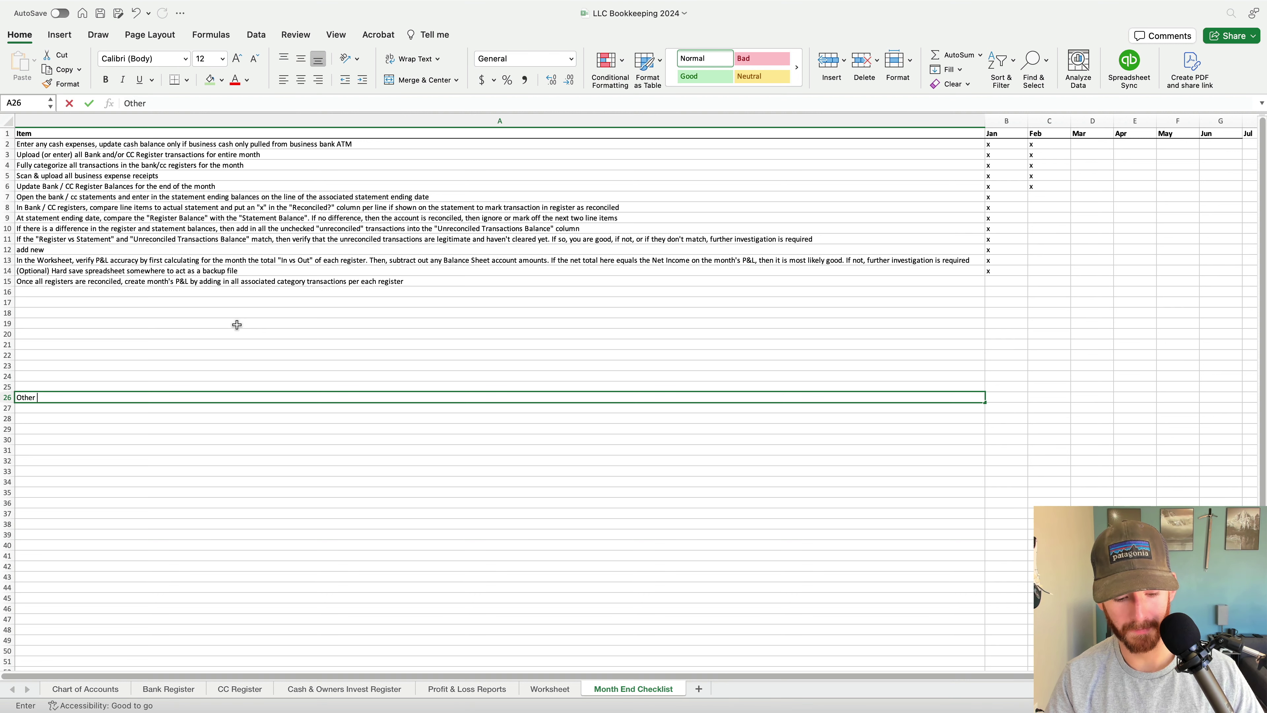
type("Workflow Notes:")
key("Return")
left_click(180, 396)
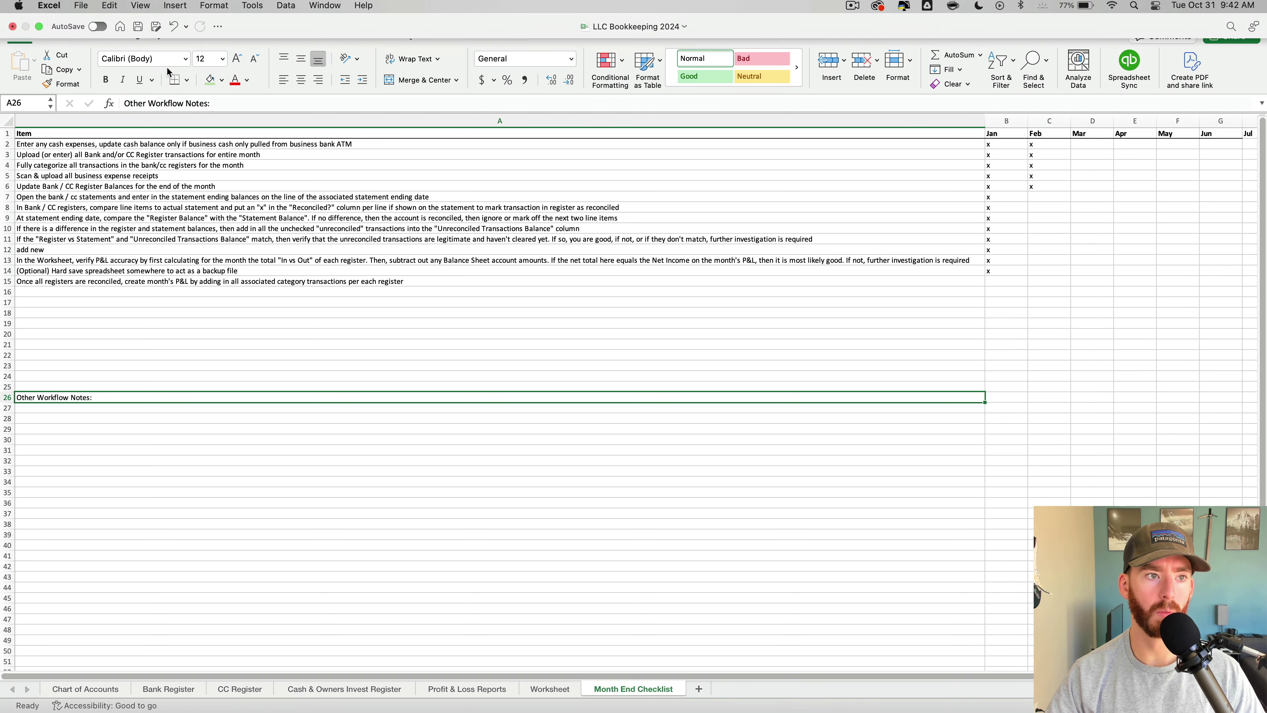
left_click(104, 80)
Paste the five workflow notes into A28:A32 under the heading and review the two notes about returns
left_click(351, 403)
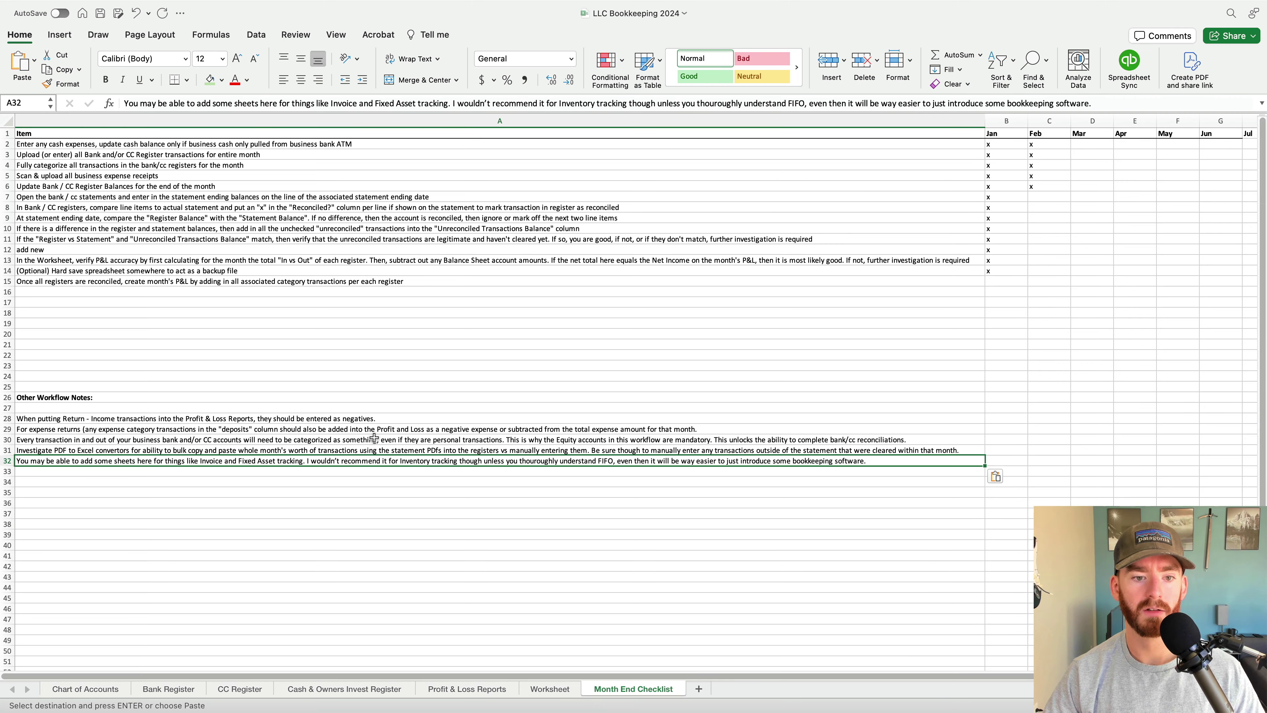
left_click(374, 439)
key("Up")
key("Up")
key("Down")
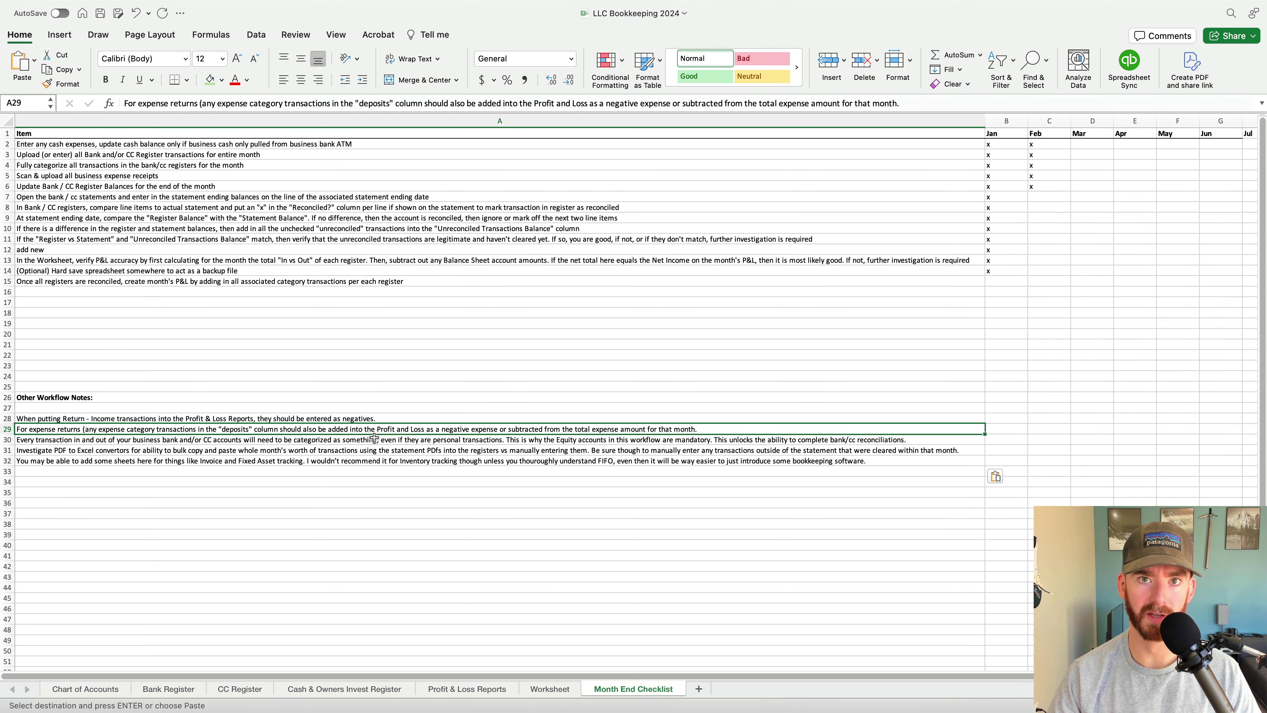
key("Up")
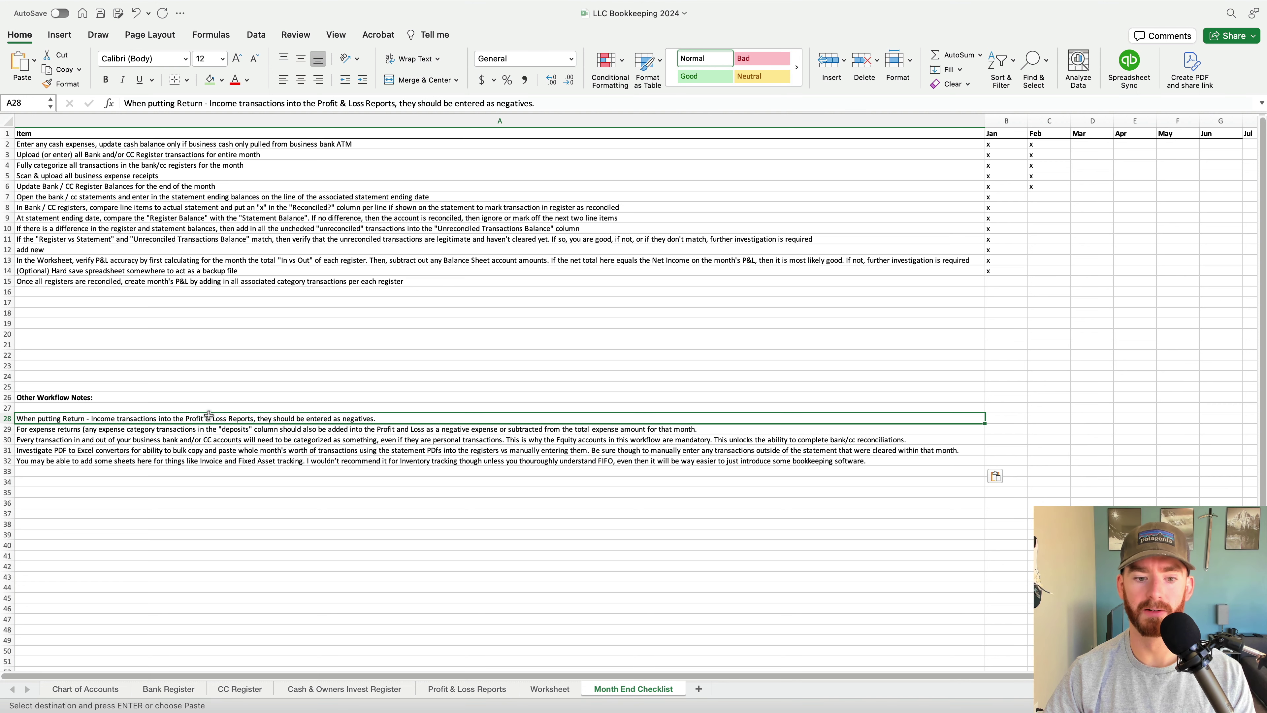
Record a sample Returns transaction in row 3 of the Bank Register, with a withdrawal of 100 in G3
left_click(174, 688)
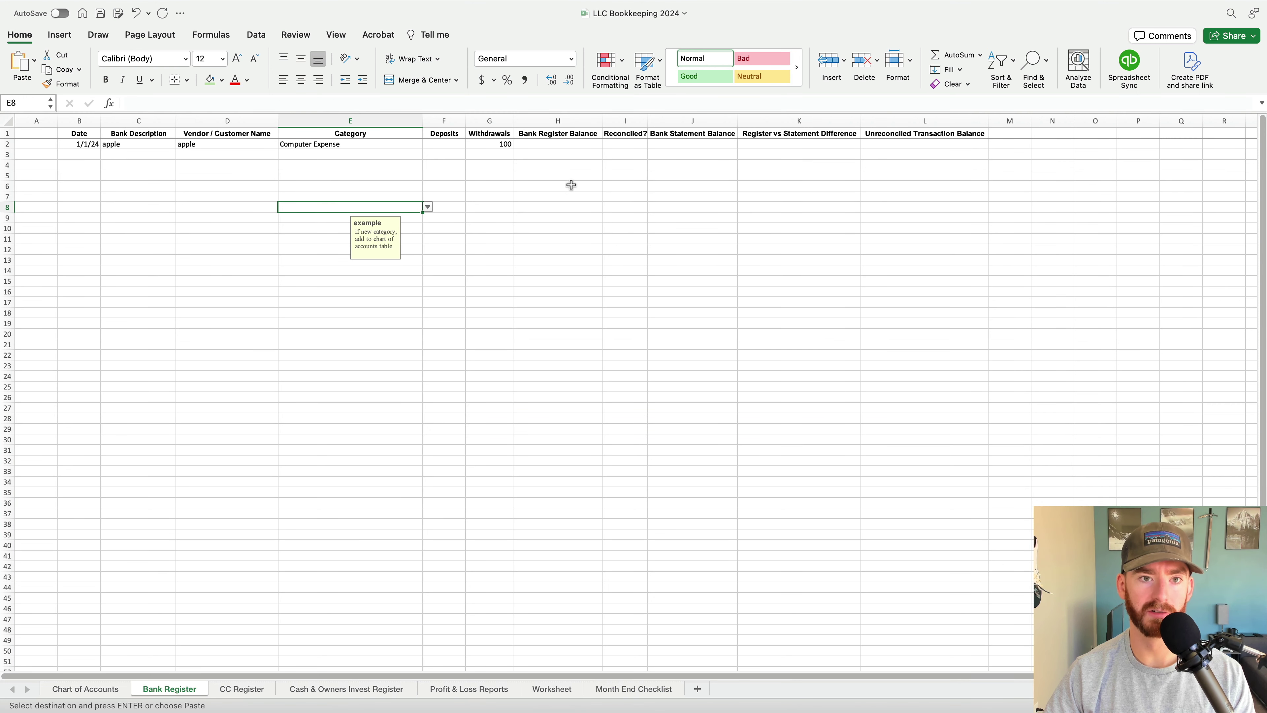
left_click(569, 194)
left_click(349, 156)
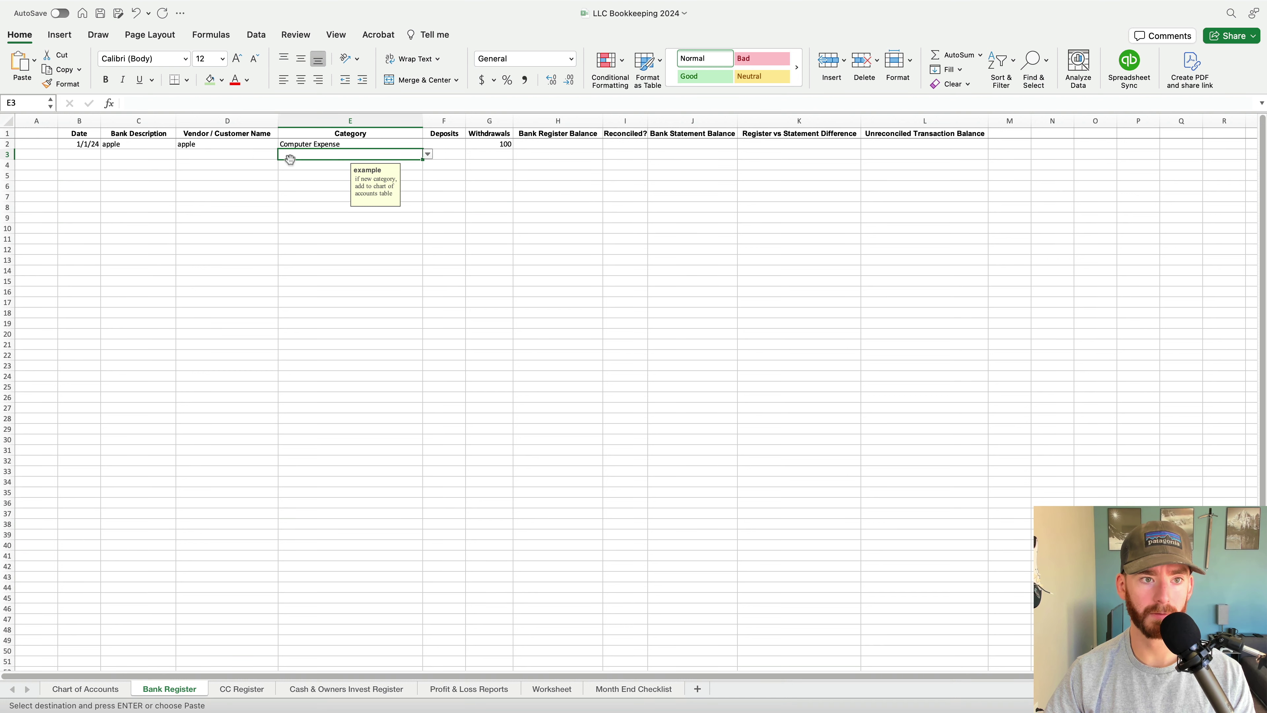
type("Returns")
key("Tab")
left_click(485, 158)
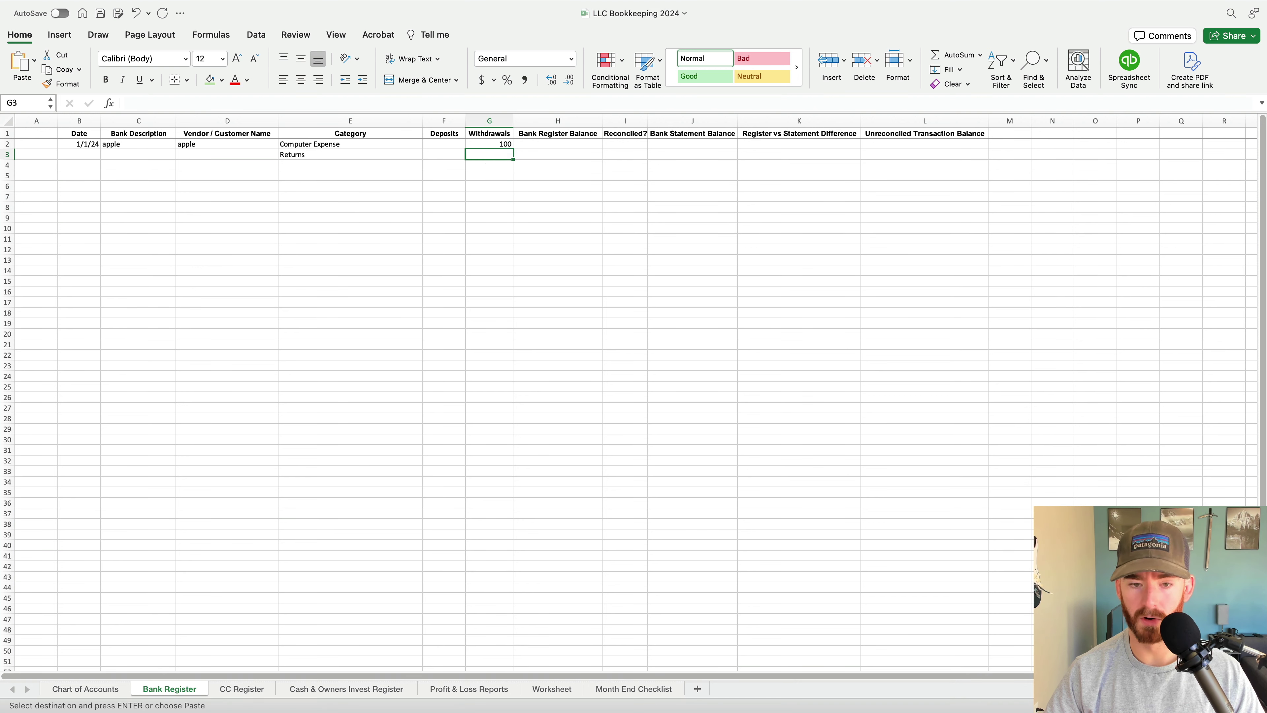
type("100")
key("Return")
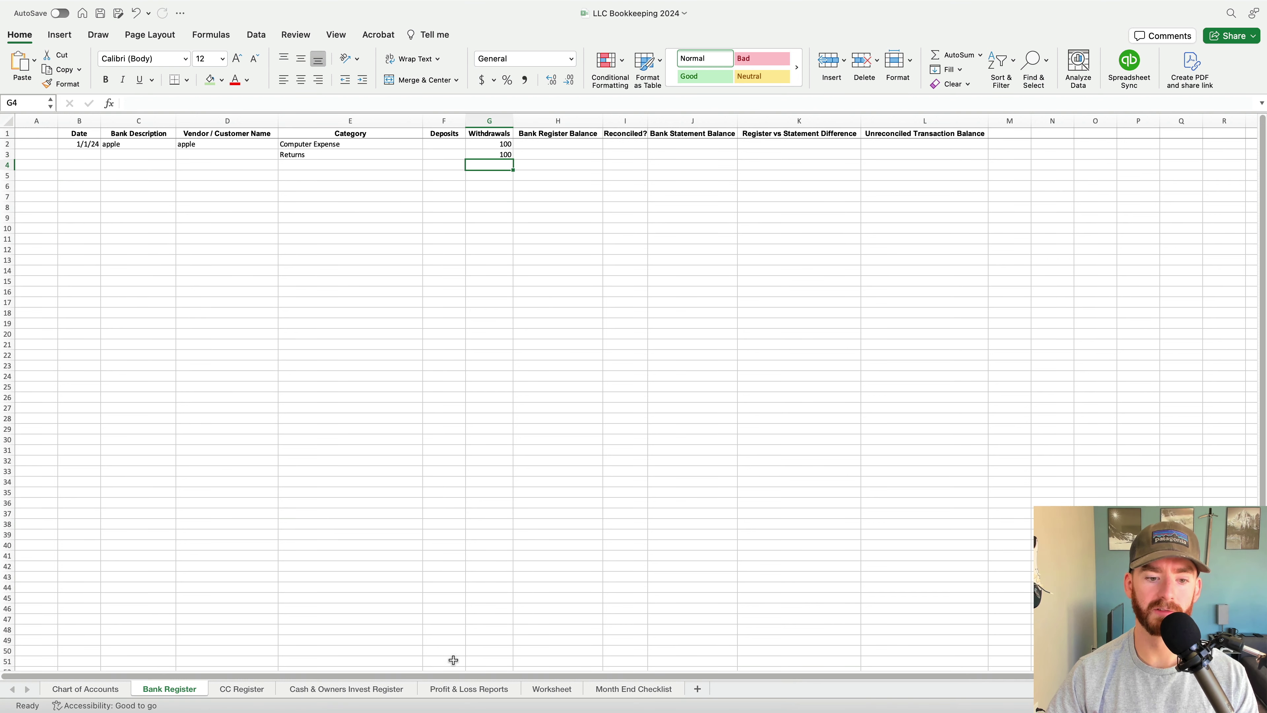
Enter =SUM('Bank Register'!G3) as the Mar Returns amount in D5 of Profit & Loss Reports, and check March's Total Income cell
left_click(474, 696)
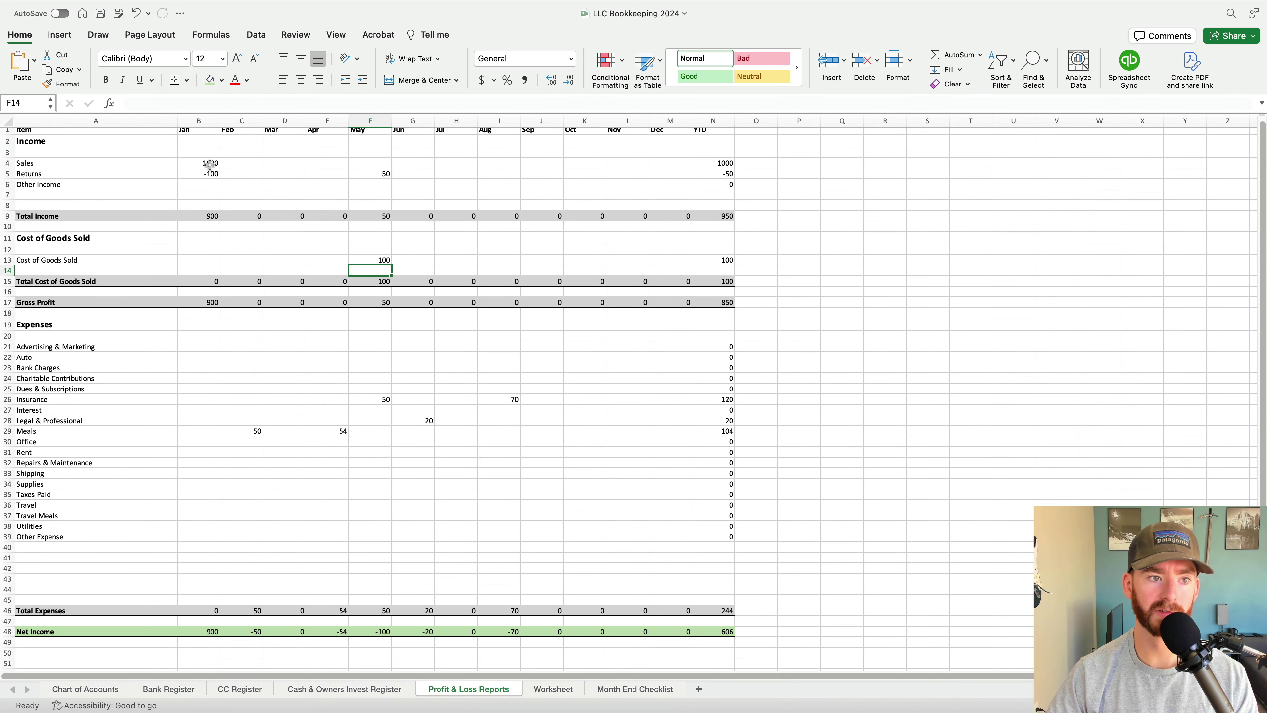
left_click(286, 174)
type("=sum")
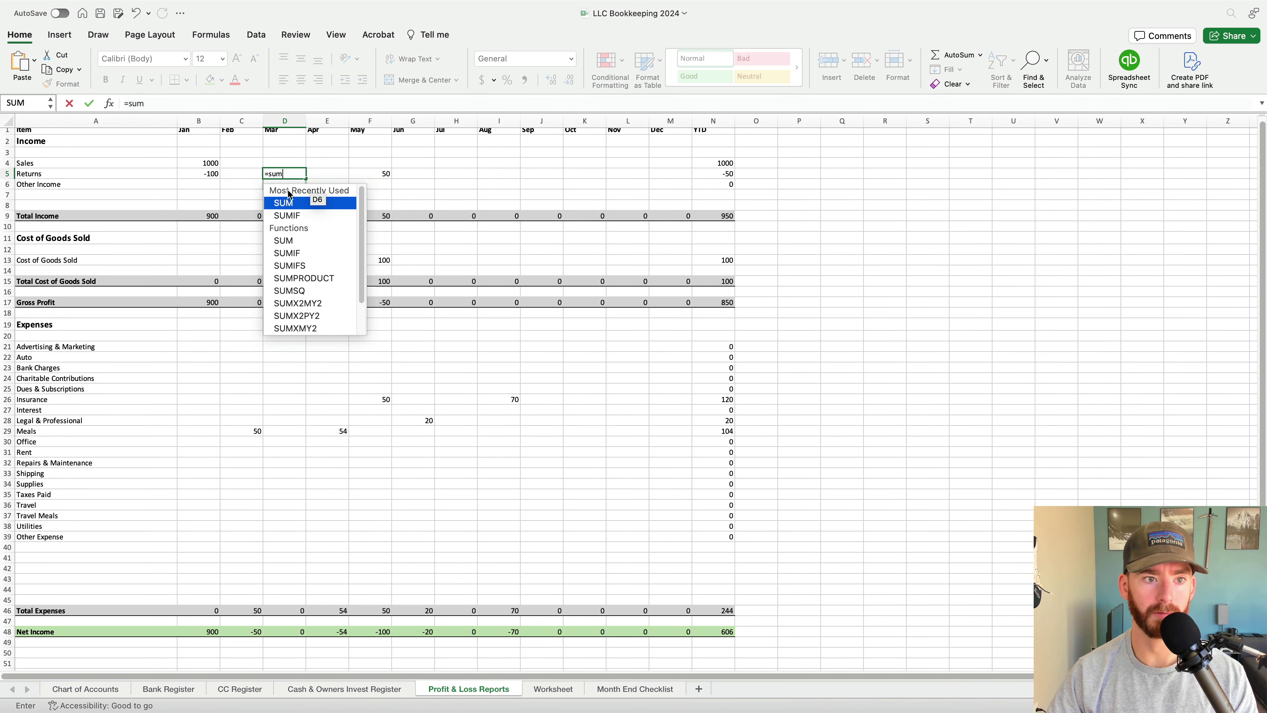
double_click(286, 204)
left_click(185, 692)
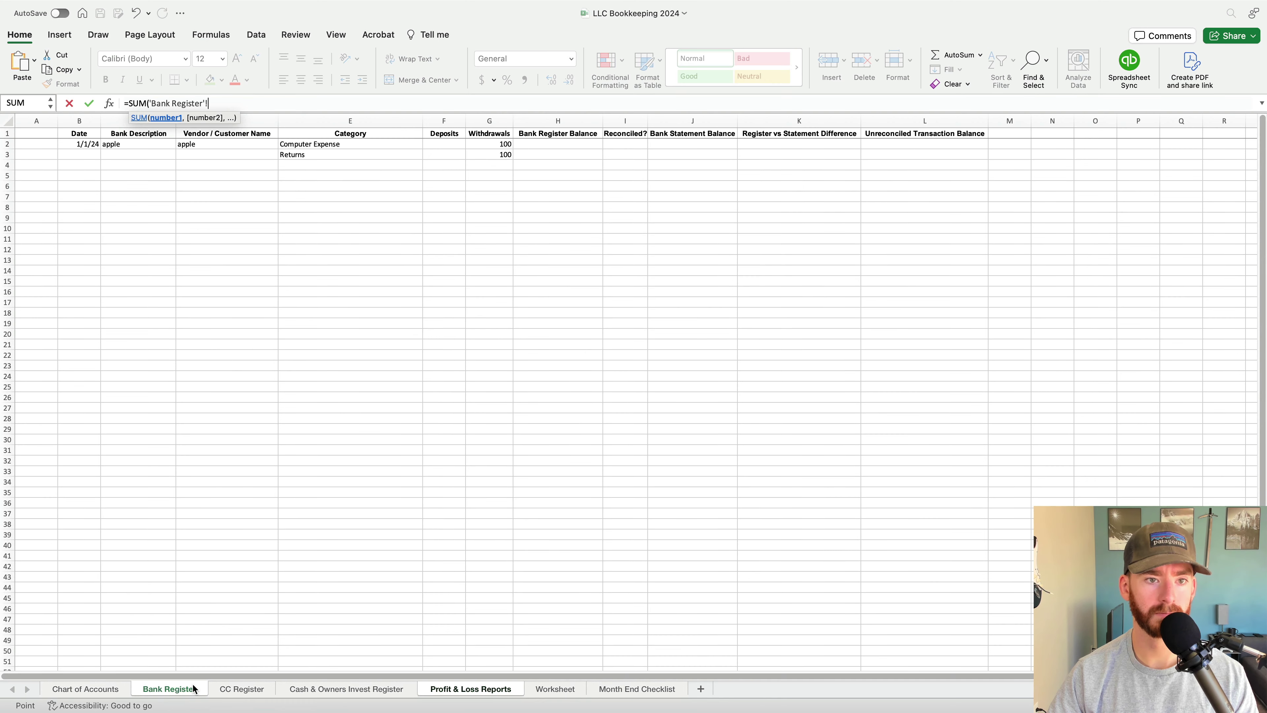
left_click_drag(499, 144, 496, 154)
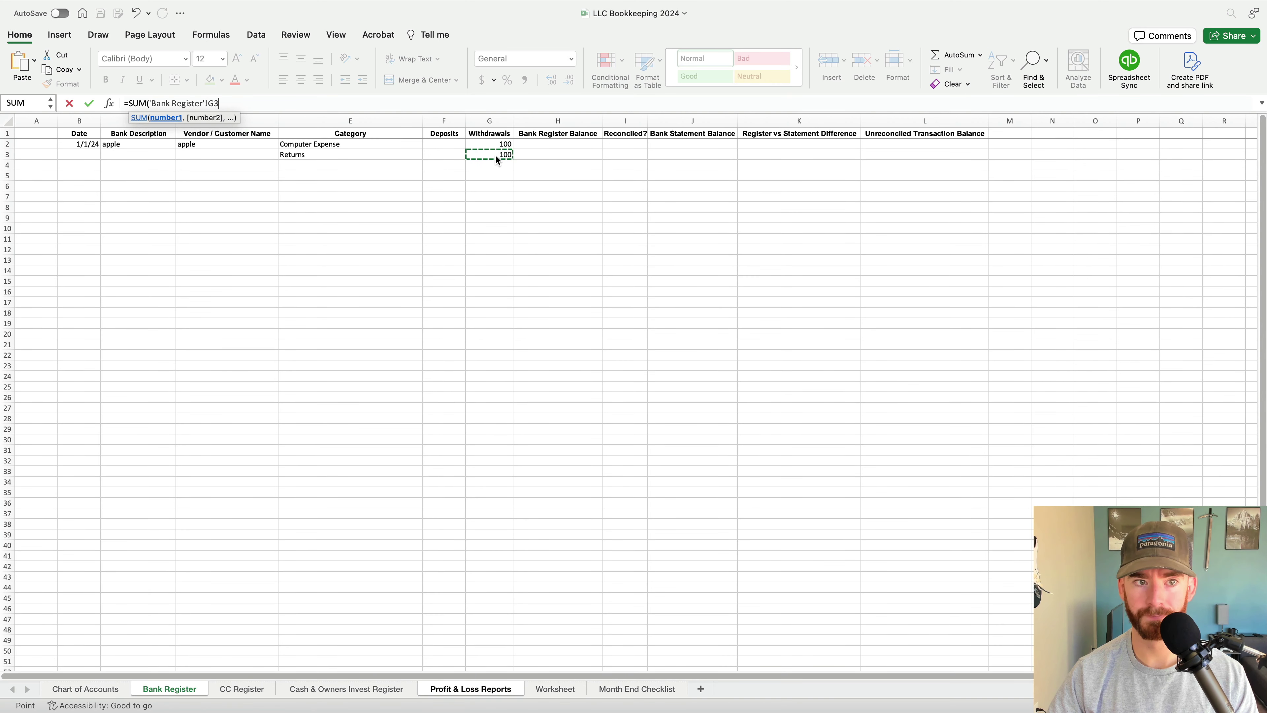
key("Return")
left_click(296, 174)
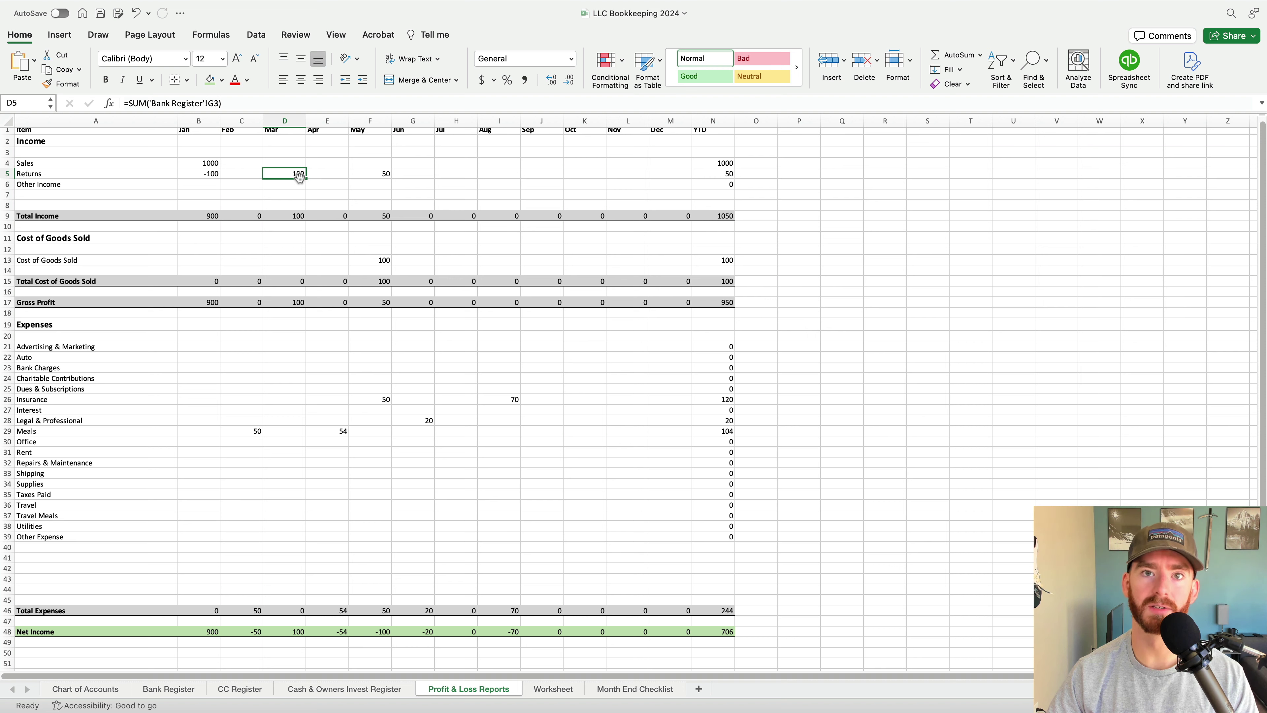
left_click(301, 215)
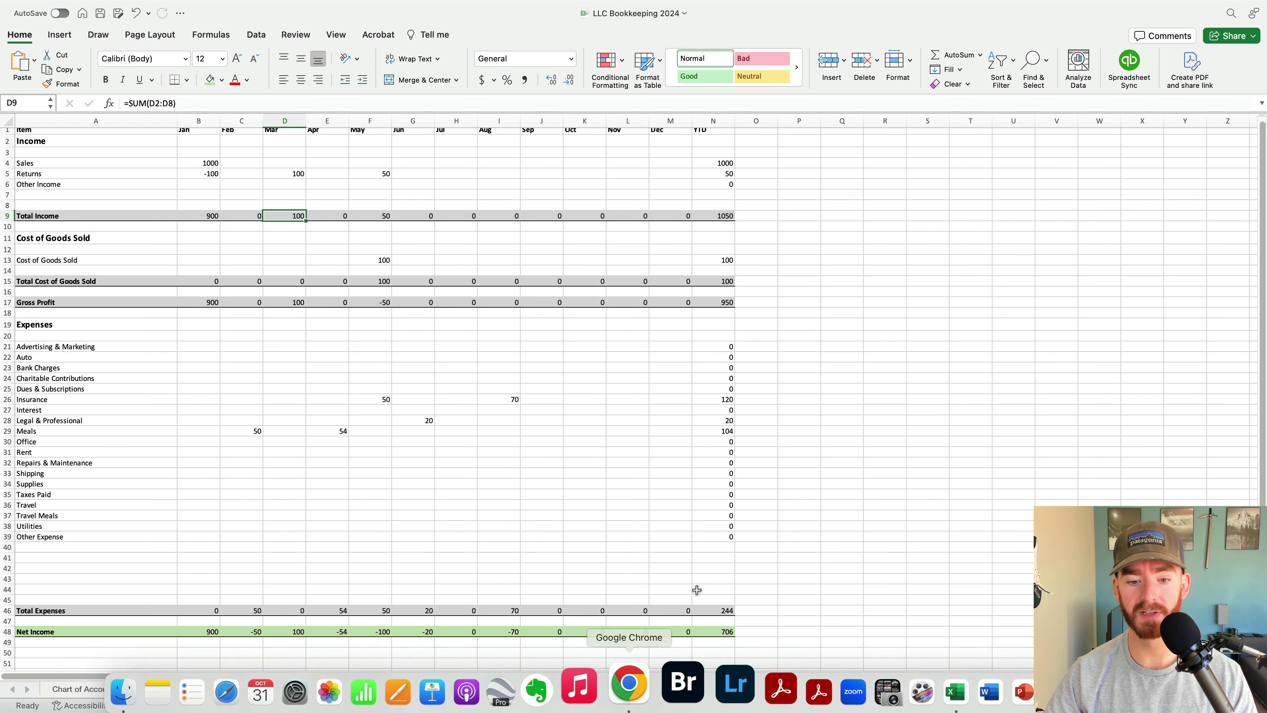
Review the note on categorizing every transaction, and replace the Returns withdrawal in the Bank Register with a 50 deposit in F3
left_click(624, 689)
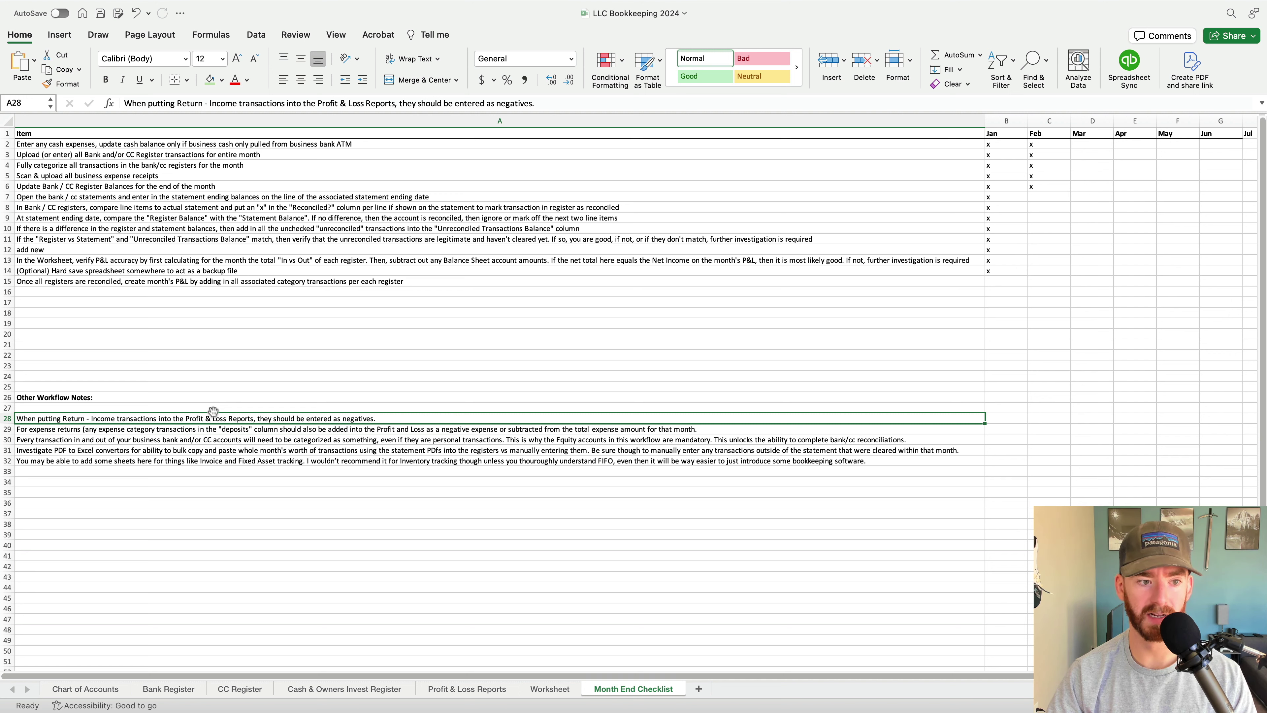
left_click(234, 440)
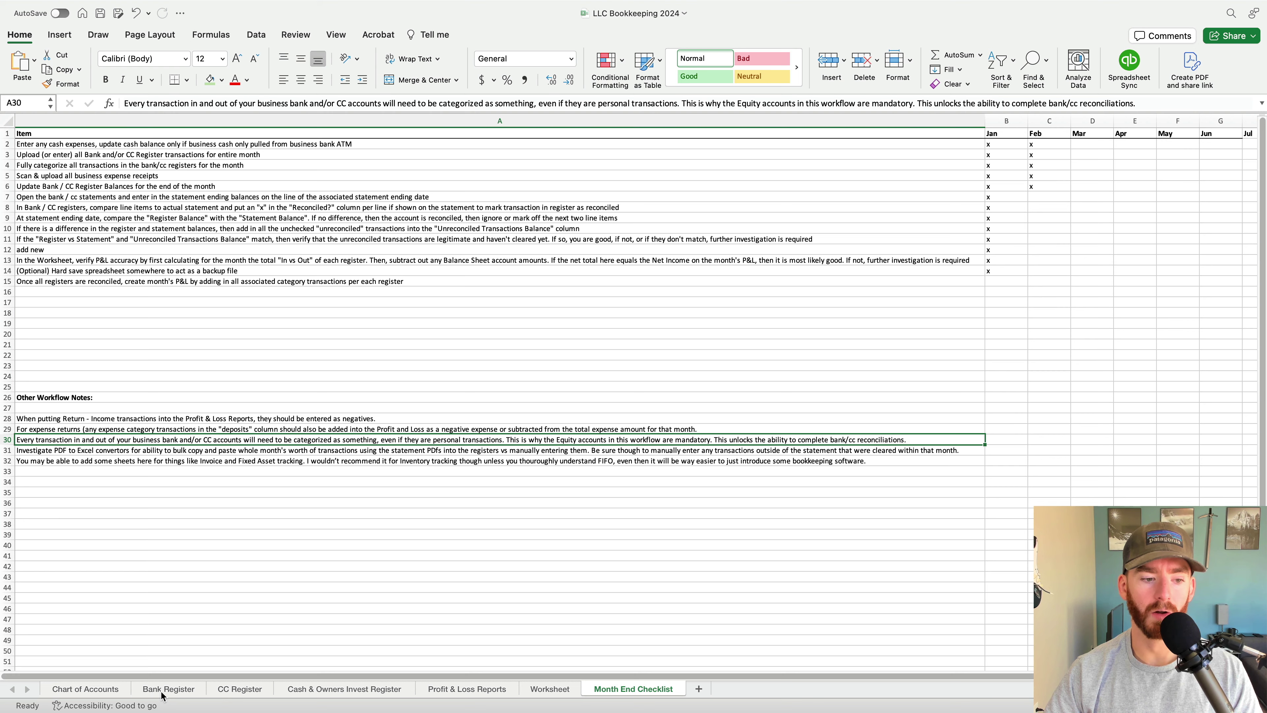
left_click(169, 689)
left_click(329, 217)
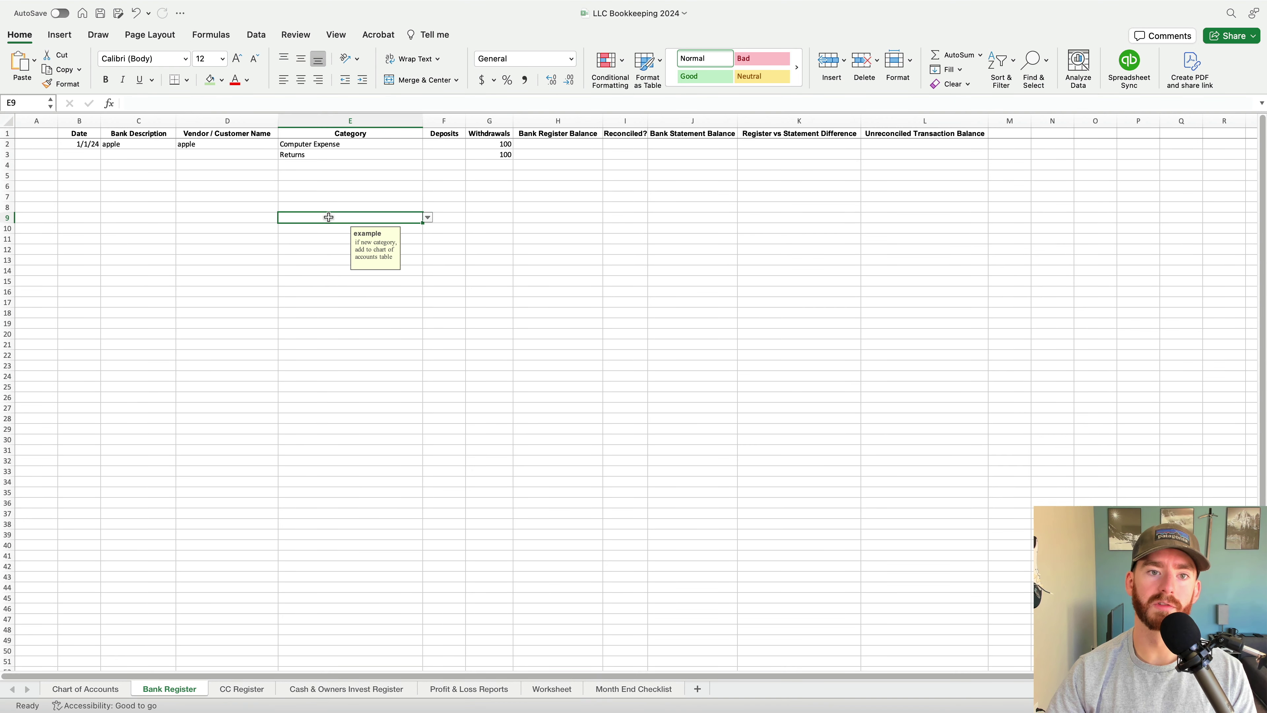
left_click(461, 158)
type("50")
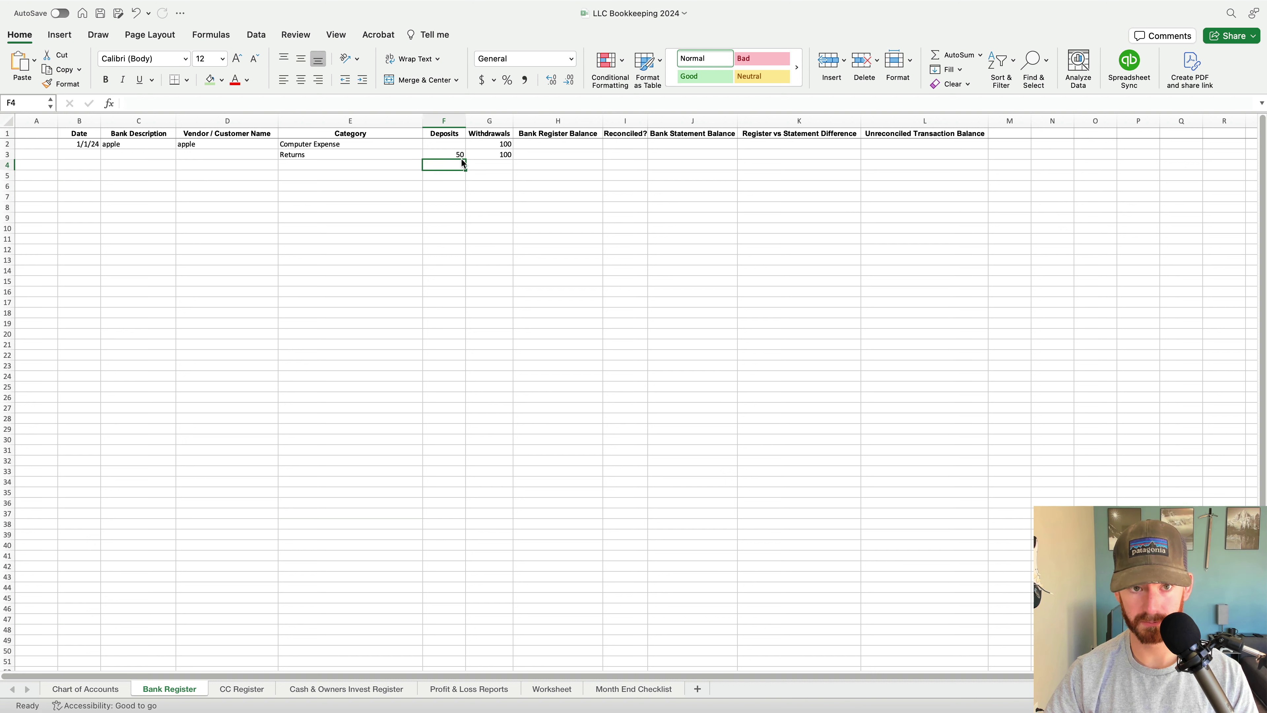
key("Tab")
key("Delete")
key("Down")
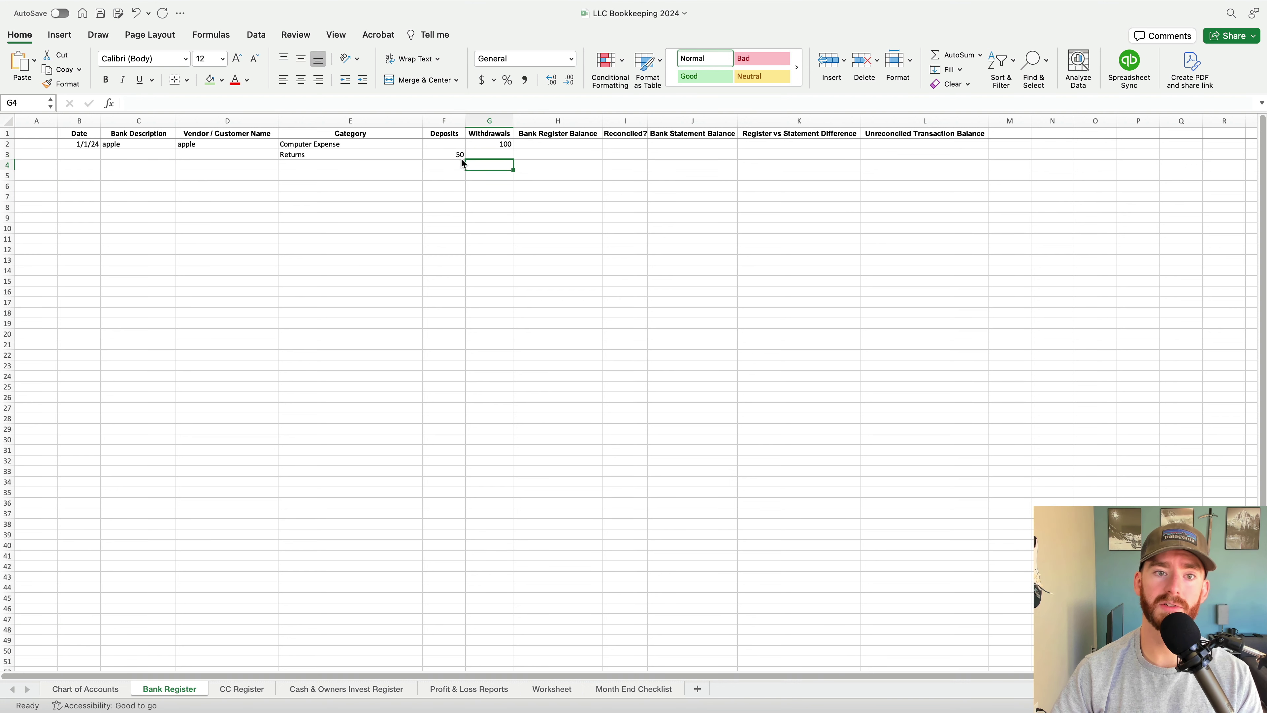
key("Up")
key("Right")
key("Down")
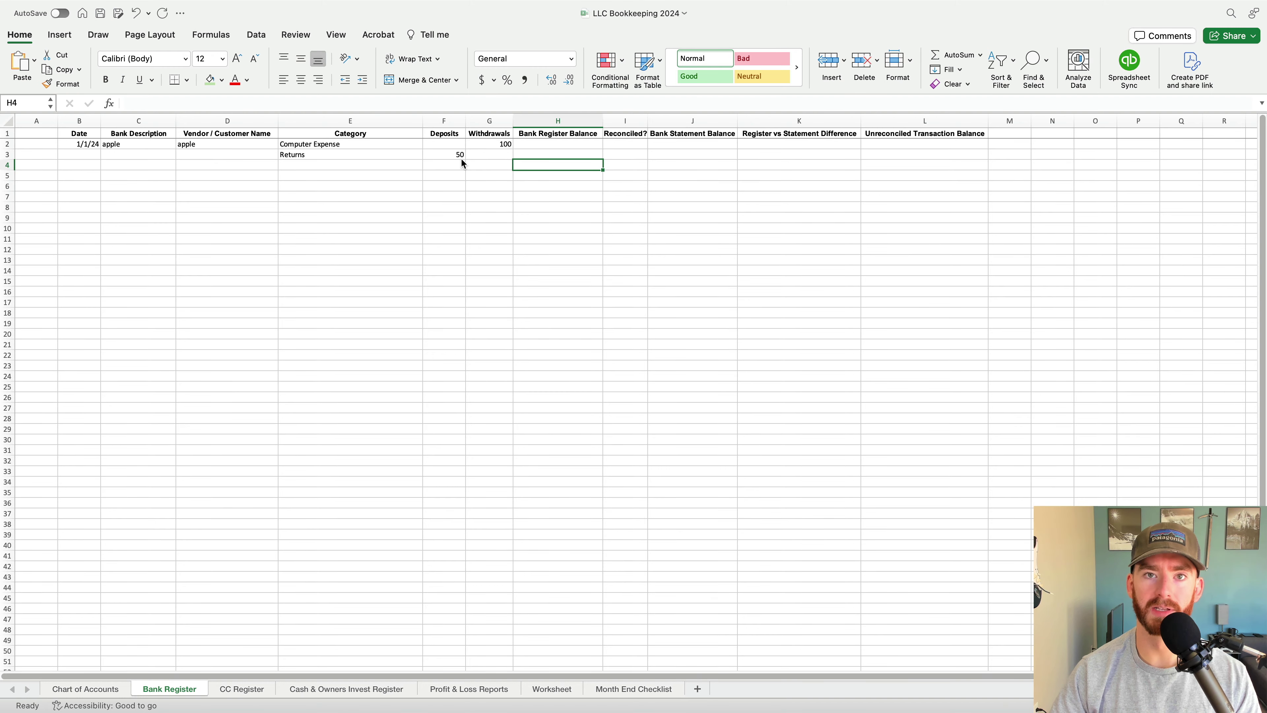
Look at the Cash & Owner Invest Register sheet in the Essentially Intentional Excel Bookkeeping Template workbook, and return to LLC Bookkeeping 2024
key("ctrl+Left")
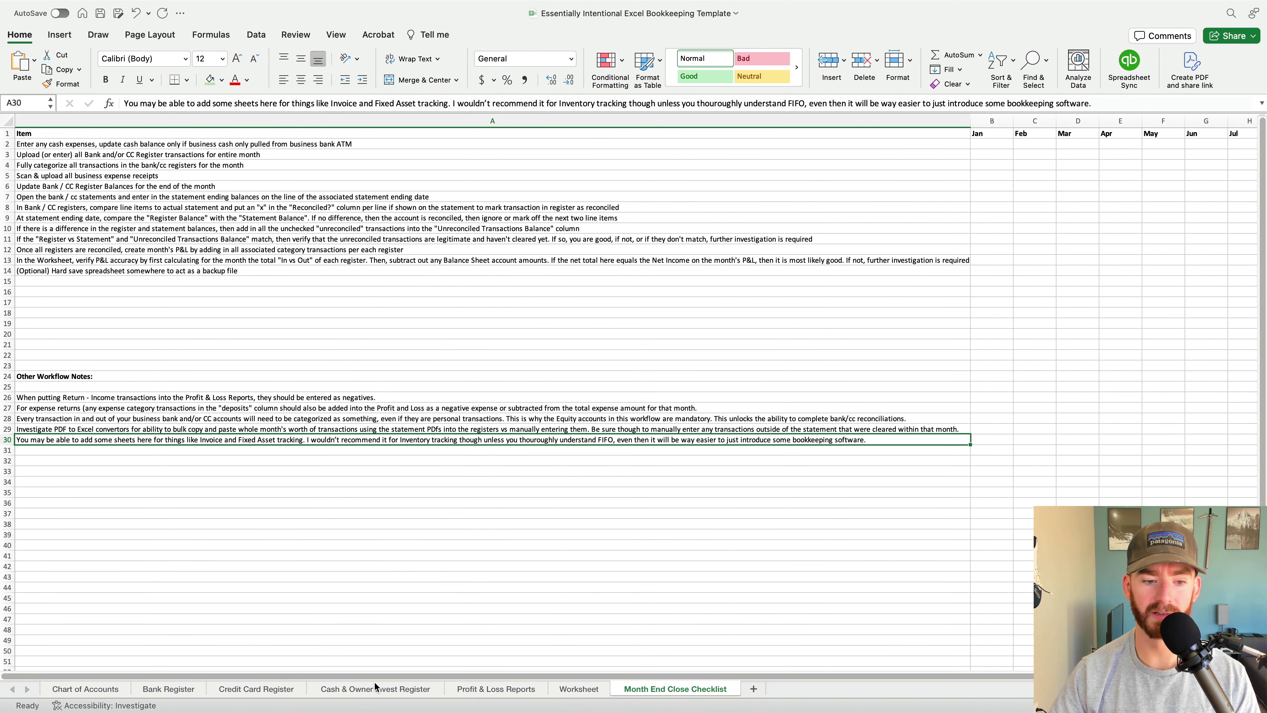
left_click(376, 689)
key("ctrl+Right")
key("ctrl+Left")
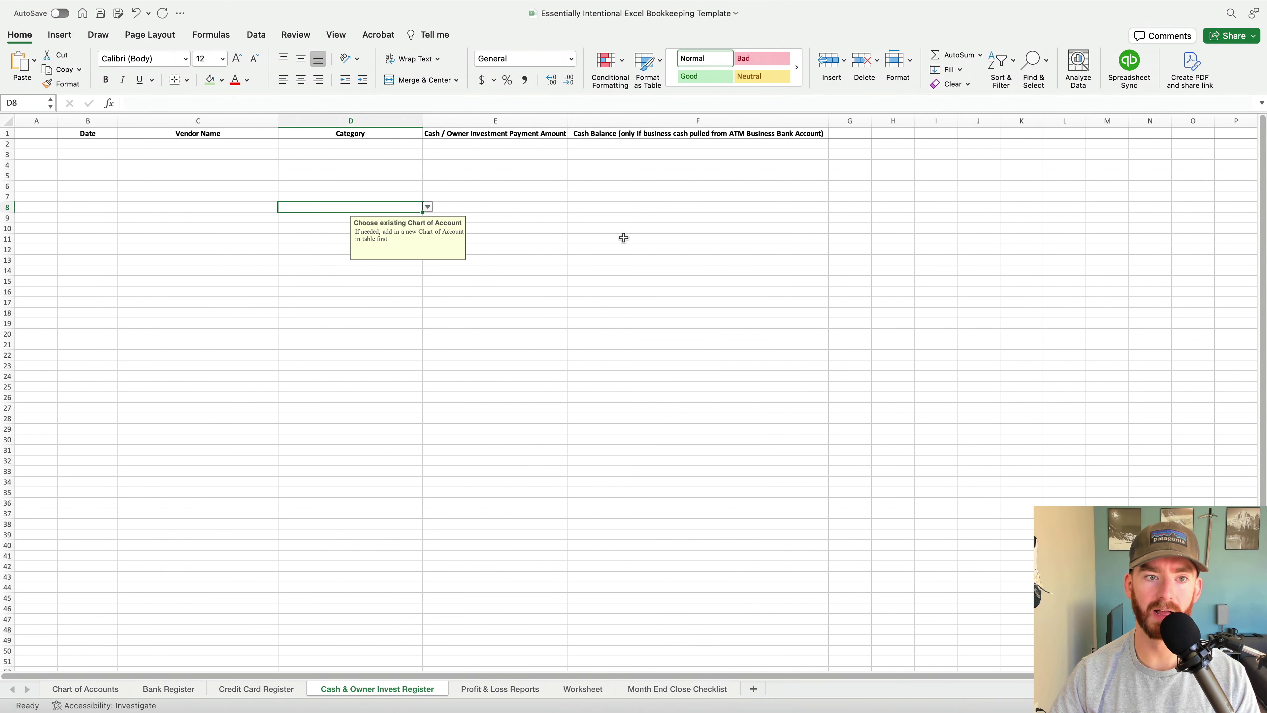
key("ctrl+Right")
Review the bank balance and difference columns, and rework the example as deposit 100 in F2, withdrawal 50 in G3 and register balance 50 in H3
left_click(589, 145)
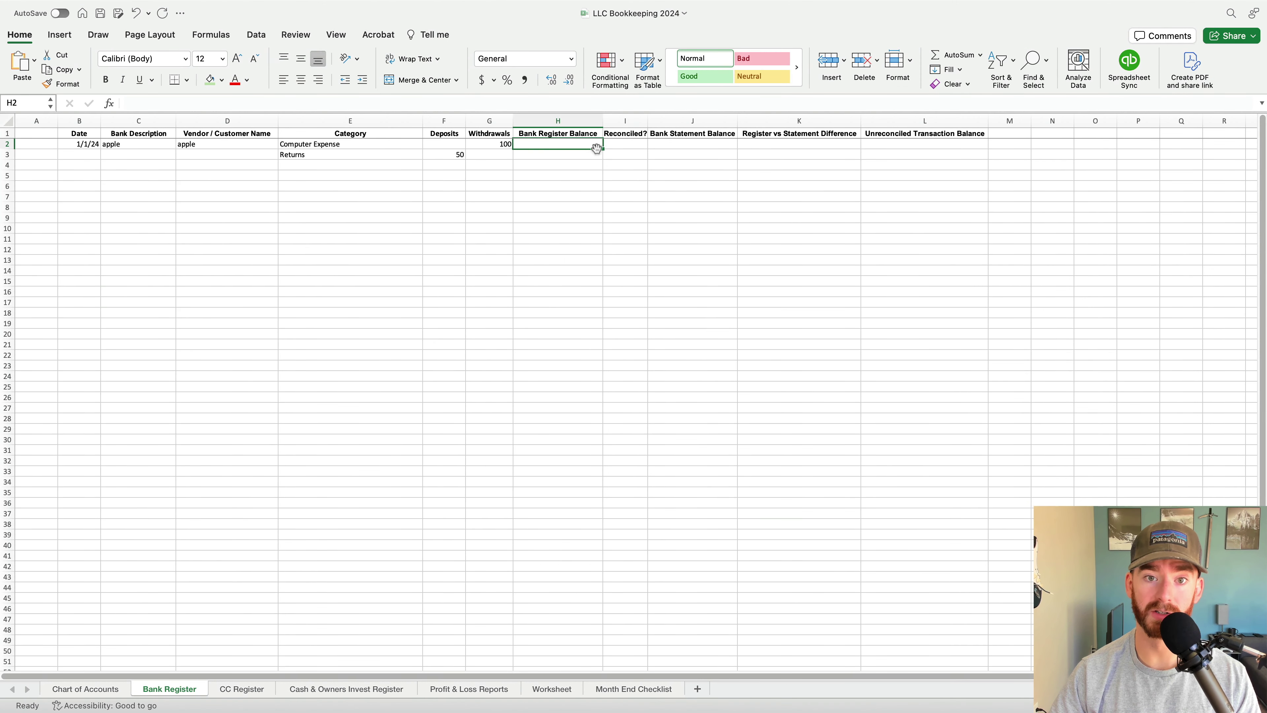
left_click(701, 145)
left_click(789, 146)
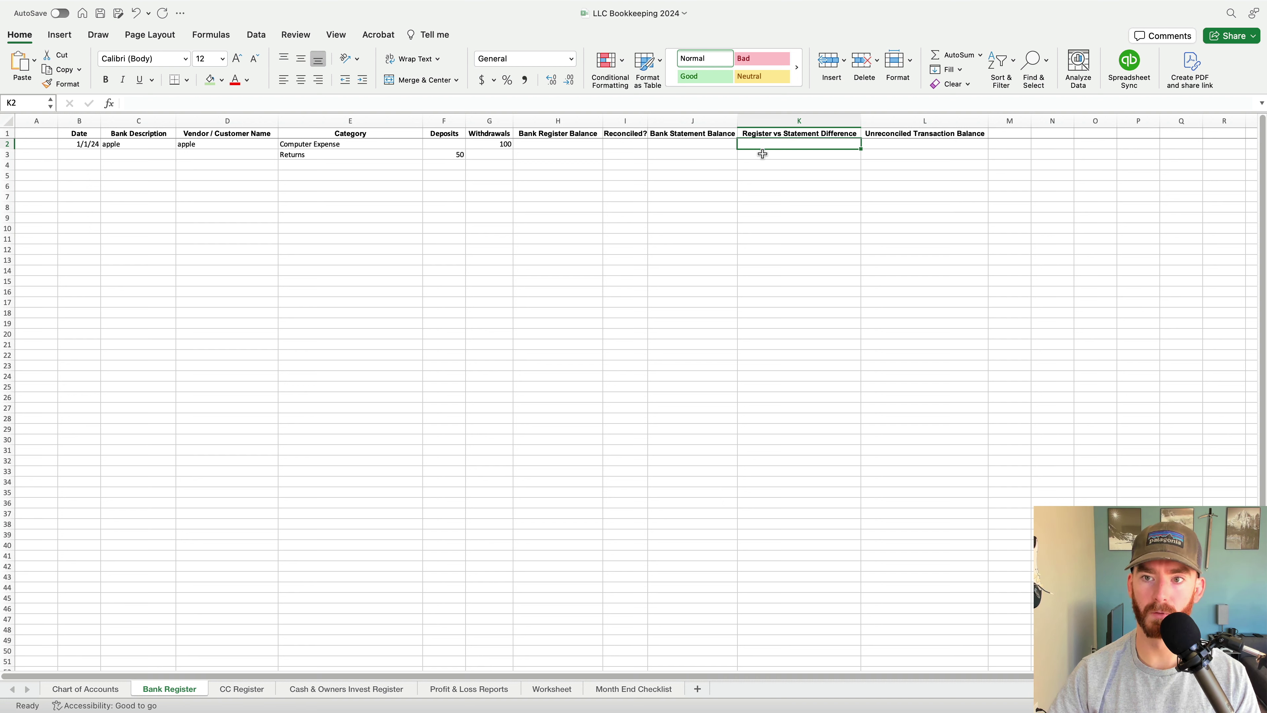
left_click(729, 154)
left_click(705, 142)
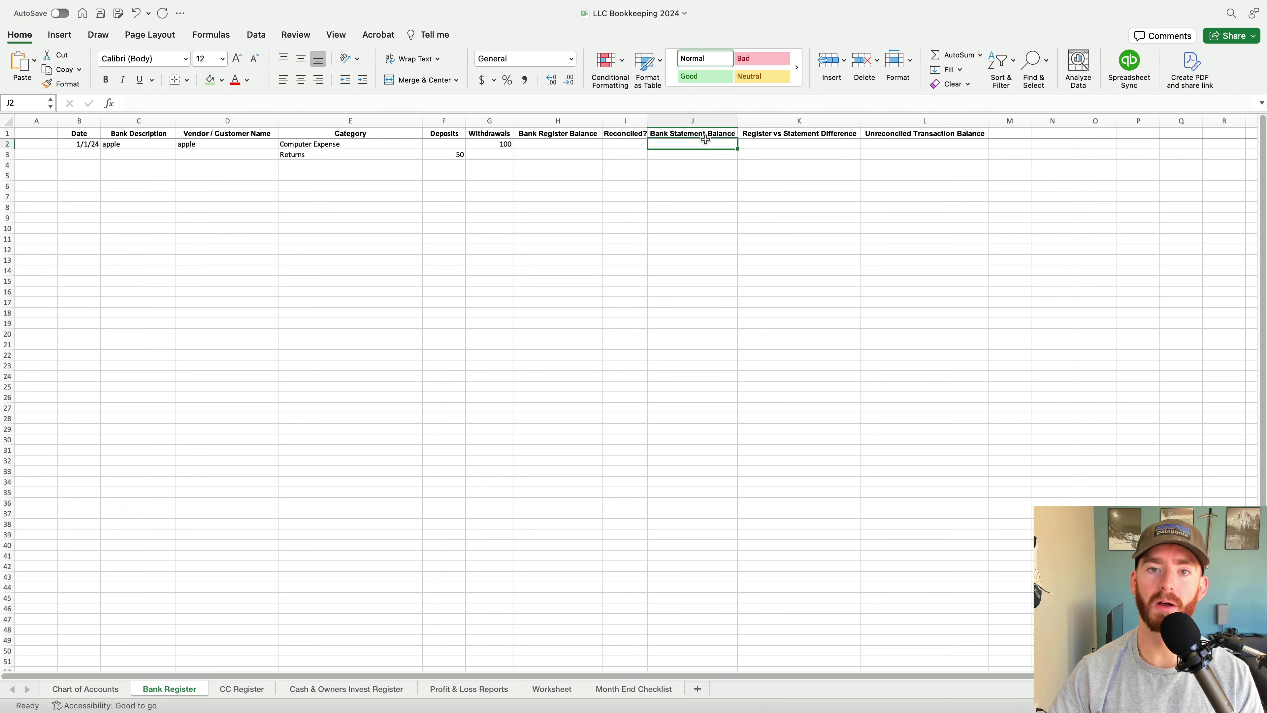
left_click(574, 145)
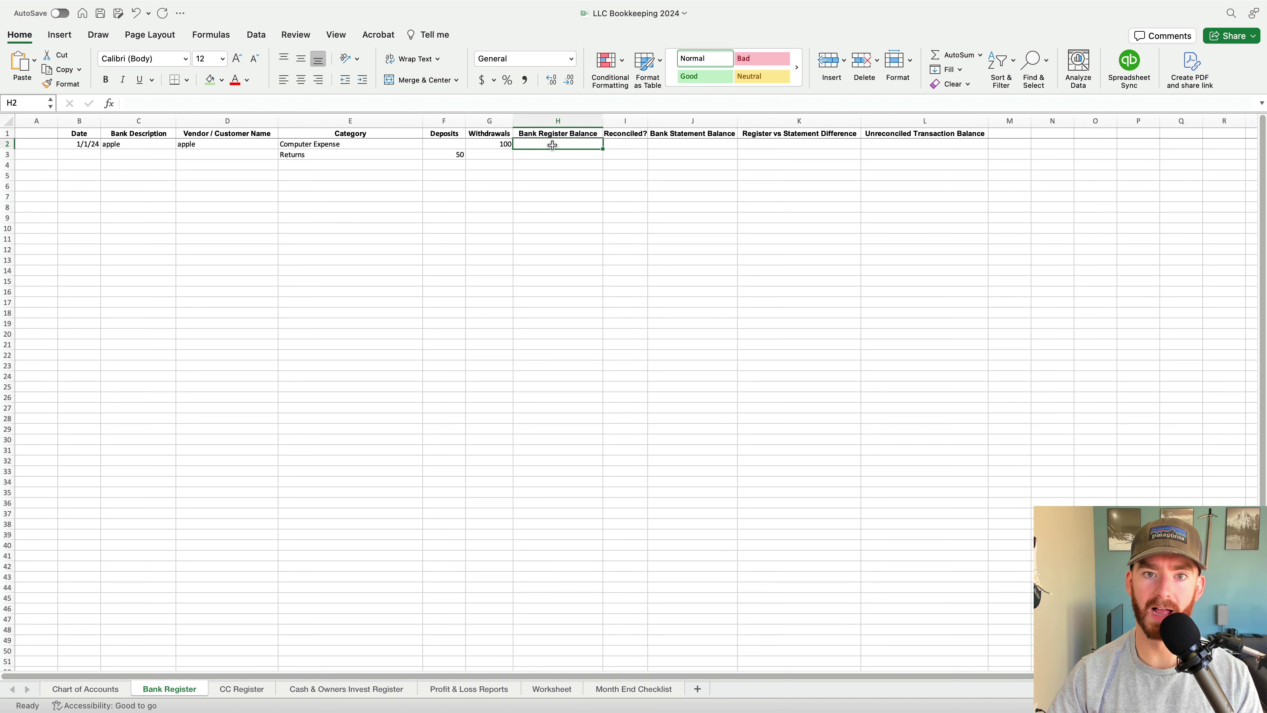
left_click(811, 146)
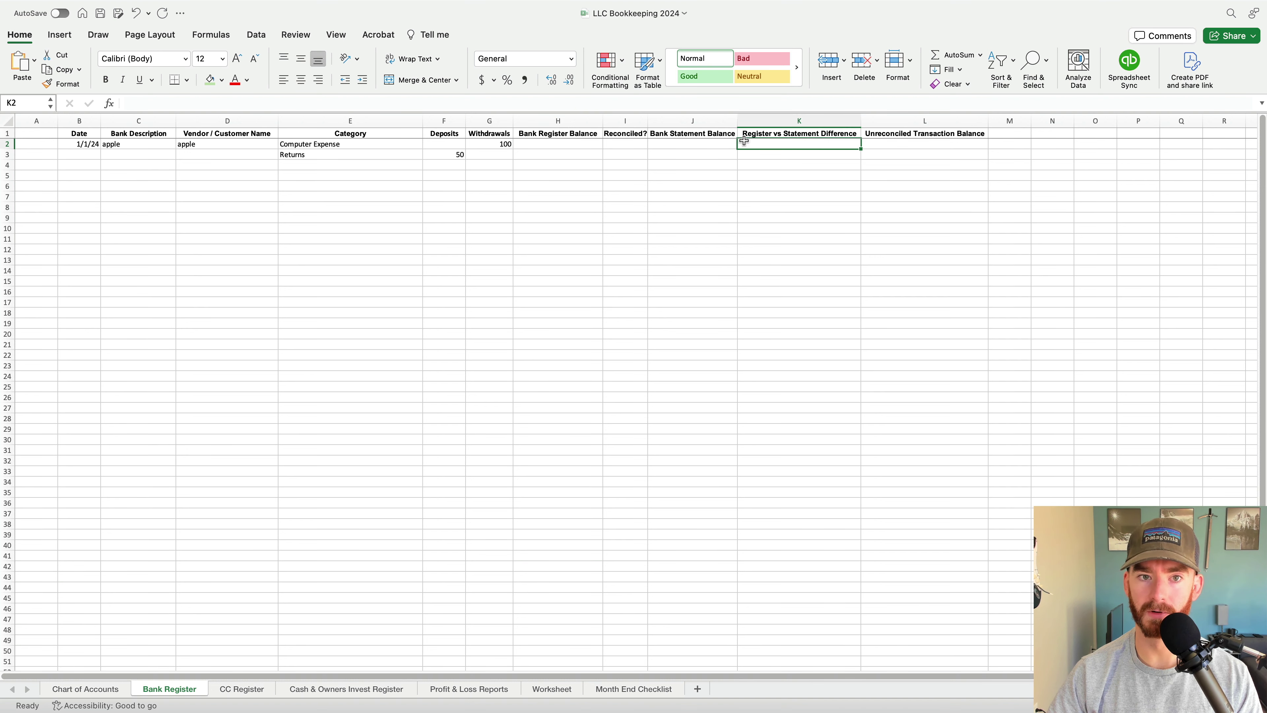
key("super+y")
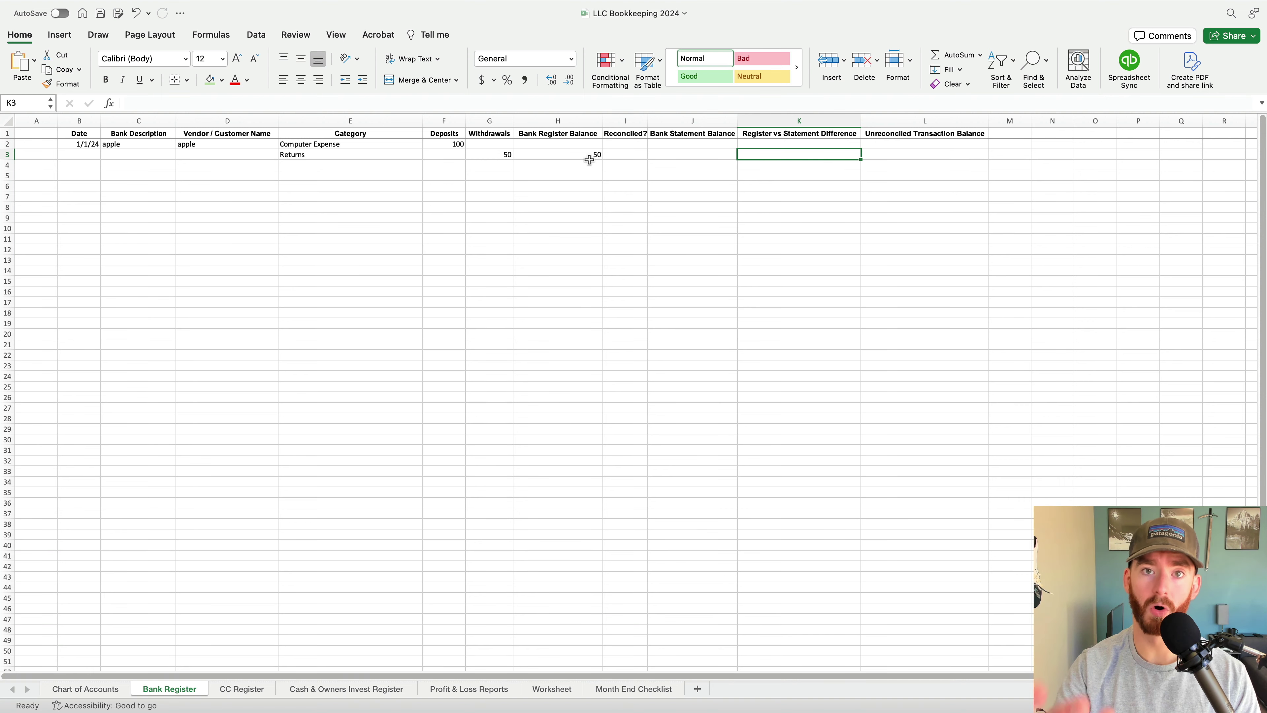
Switch to the Google Docs checklist and review its optional final items on custom tracking sheets, saving as an Excel Template and backup copies
key("ctrl+Right")
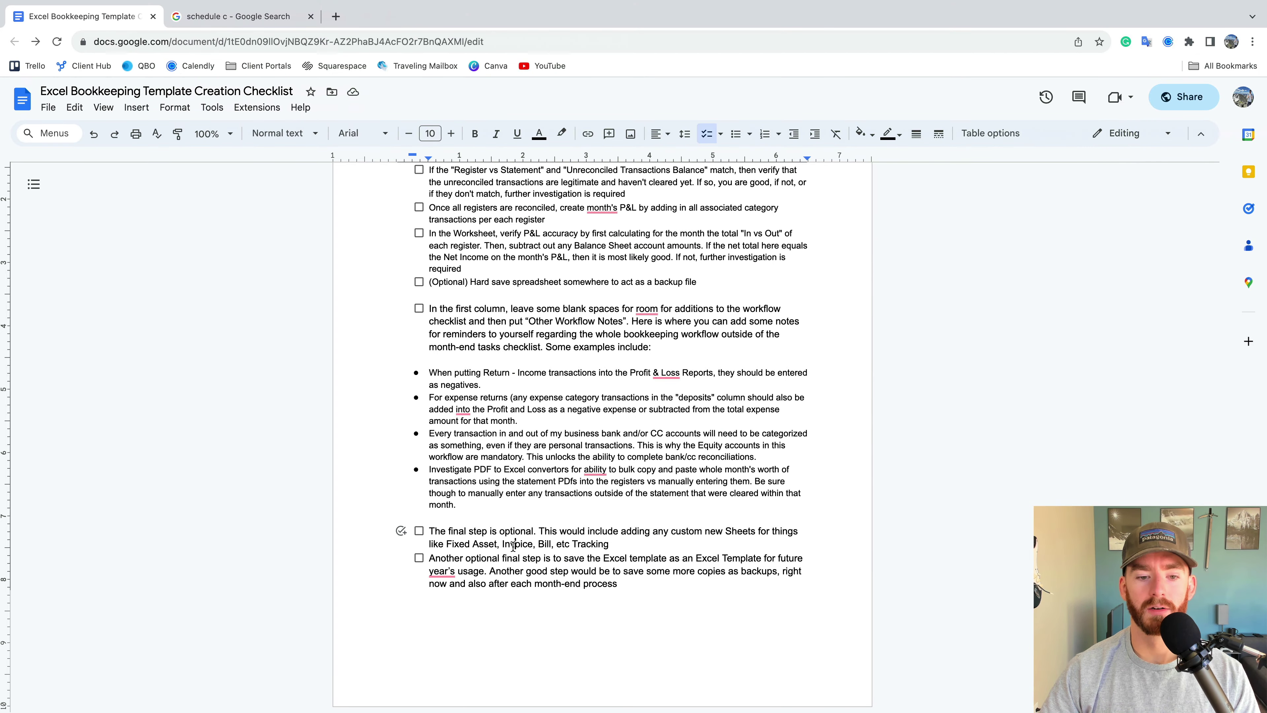
double_click(651, 544)
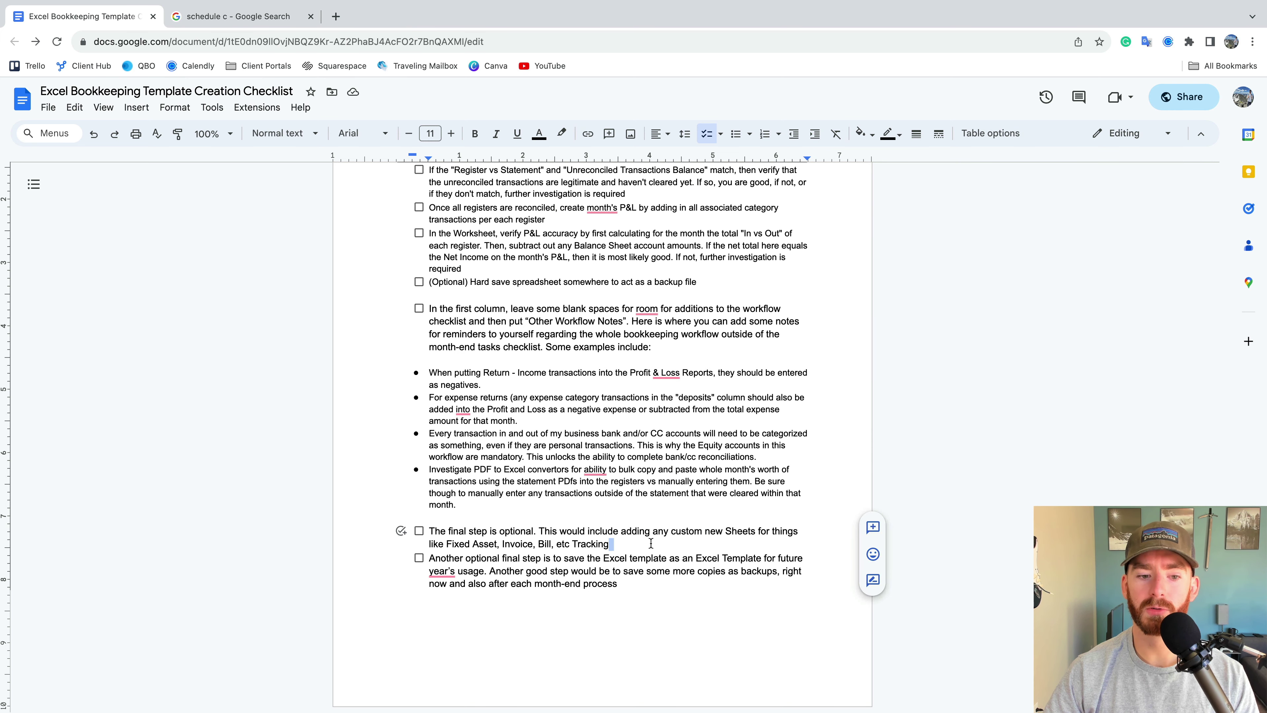
double_click(635, 588)
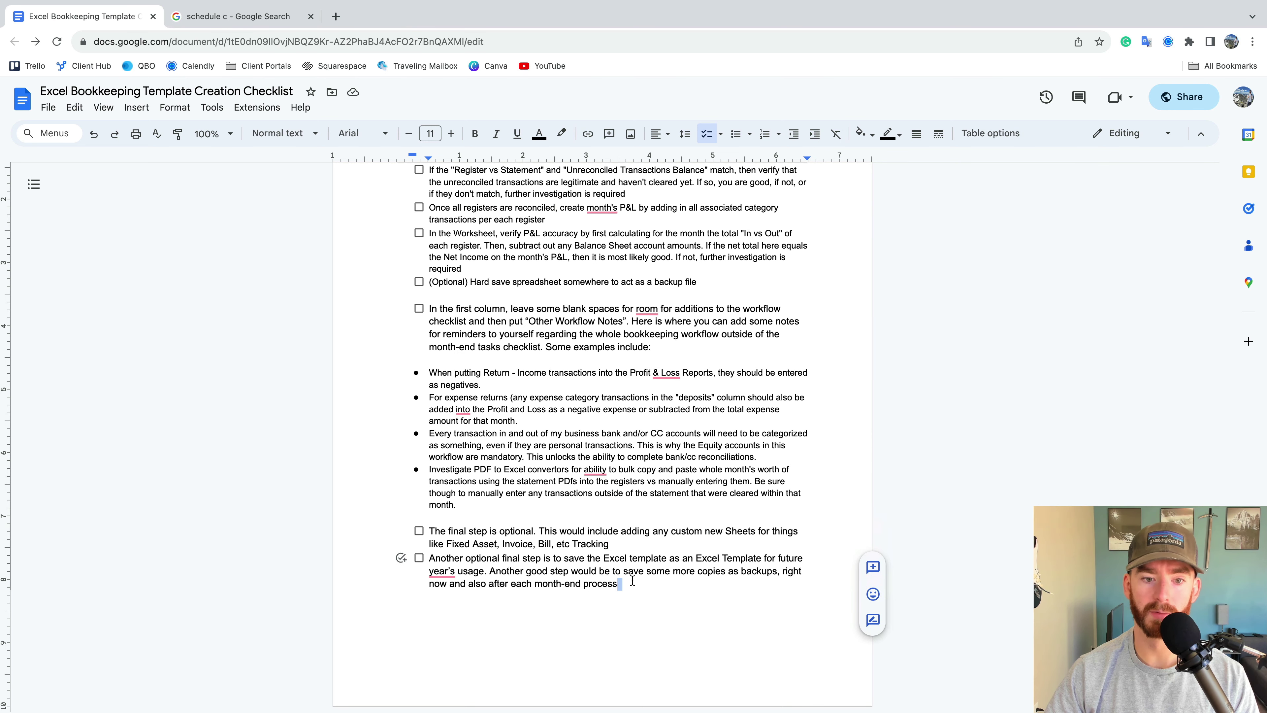
Return to the LLC Bookkeeping 2024 workbook, add a new sheet after Month End Checklist and rename it Fixed Assets
left_click(610, 544)
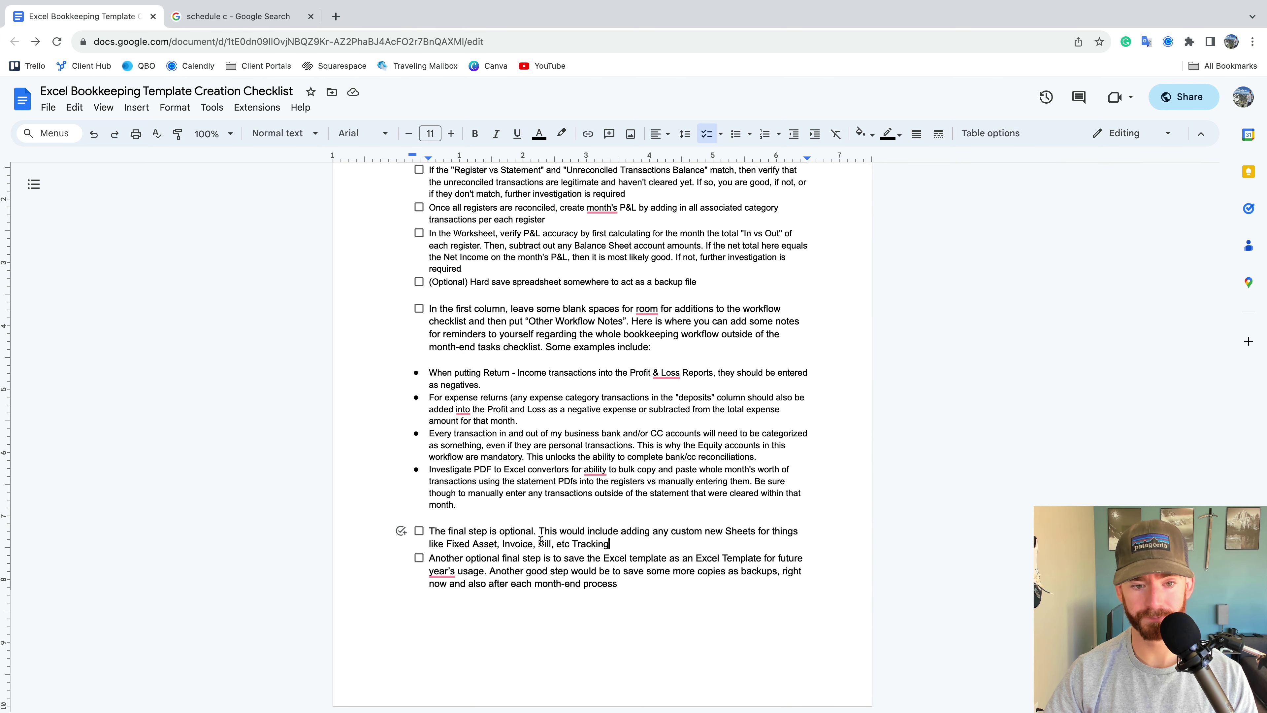
key("ctrl+Left")
left_click(699, 689)
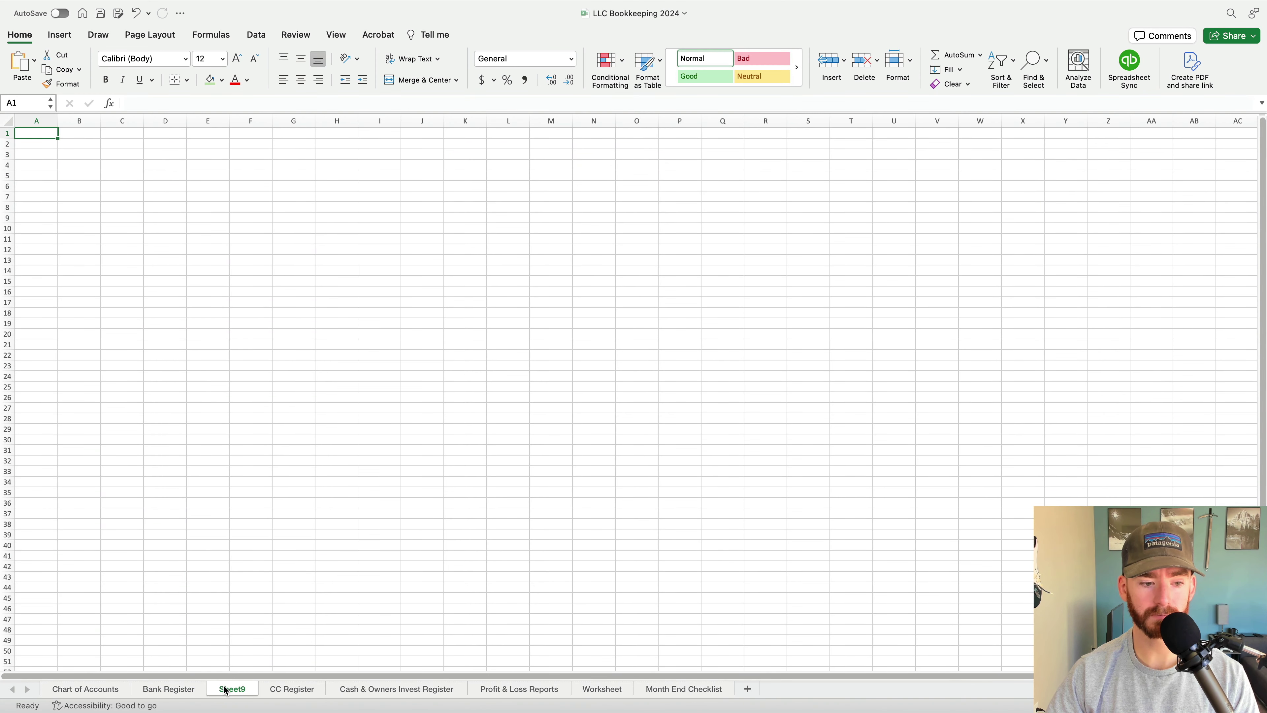
mouse_move(227, 689)
left_mouse_down()
mouse_move(560, 679)
mouse_move(748, 697)
left_mouse_up()
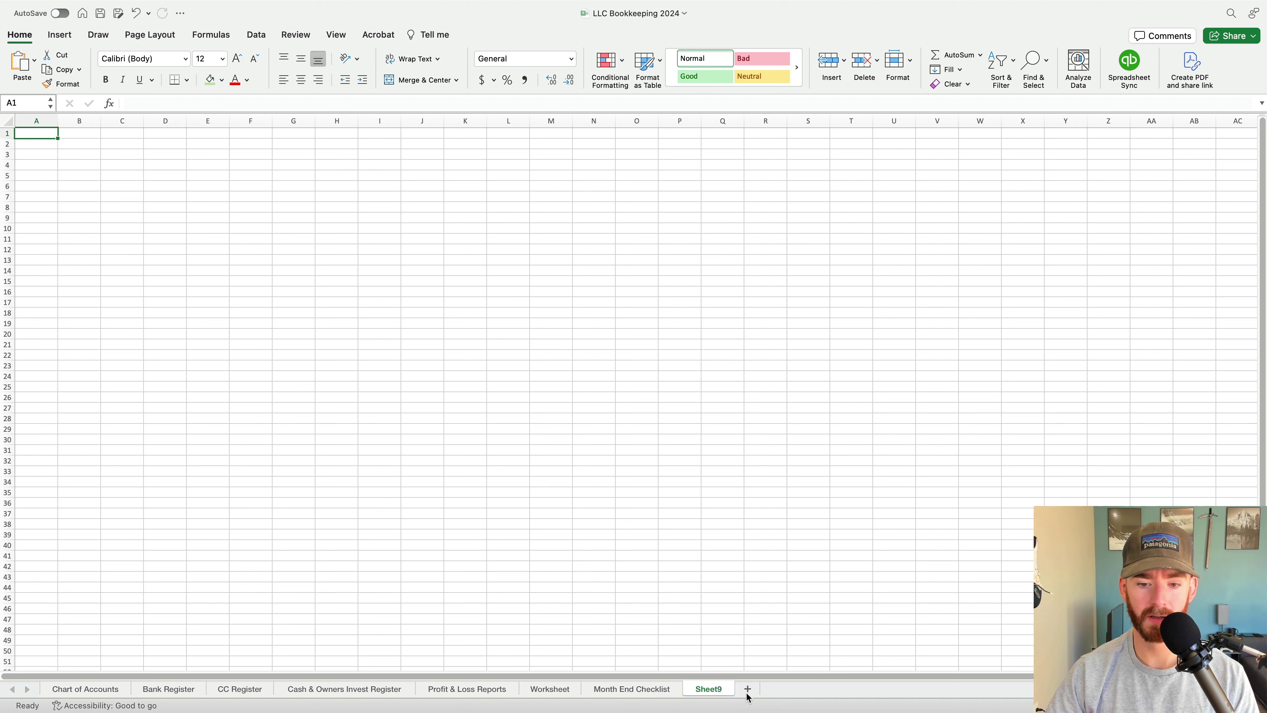
right_click(717, 691)
left_click(768, 500)
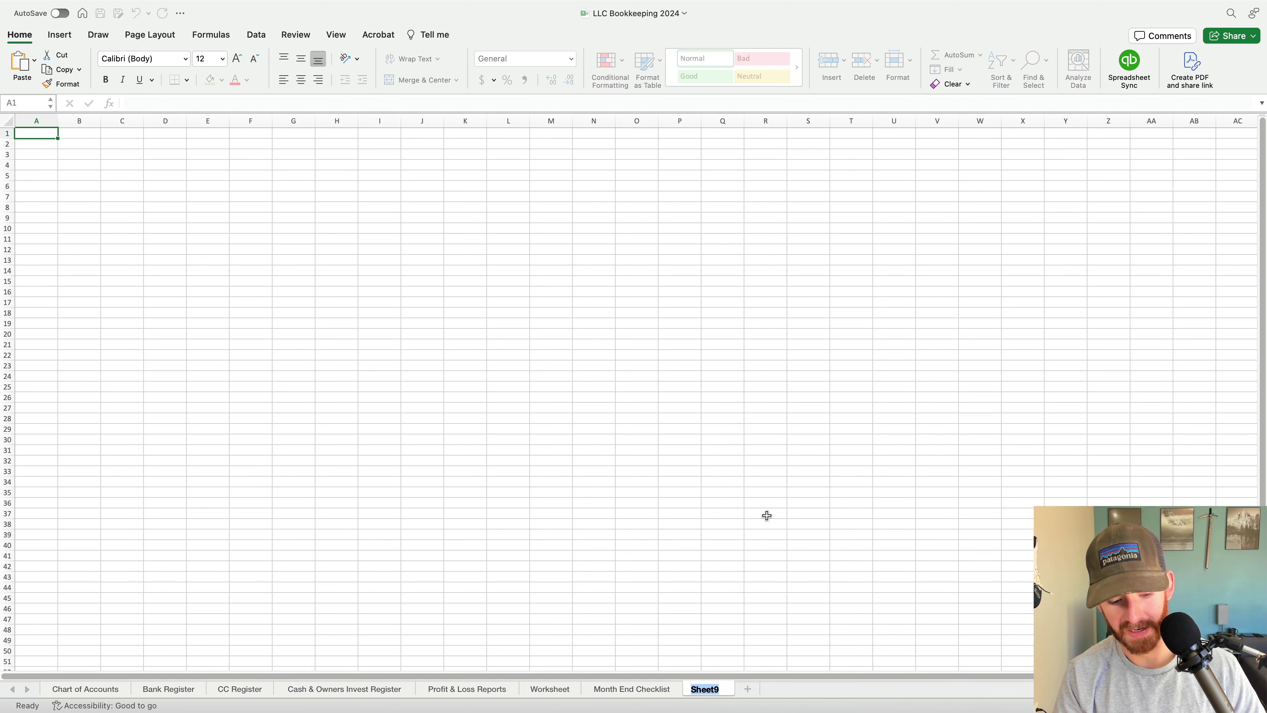
type("Fixed Asse")
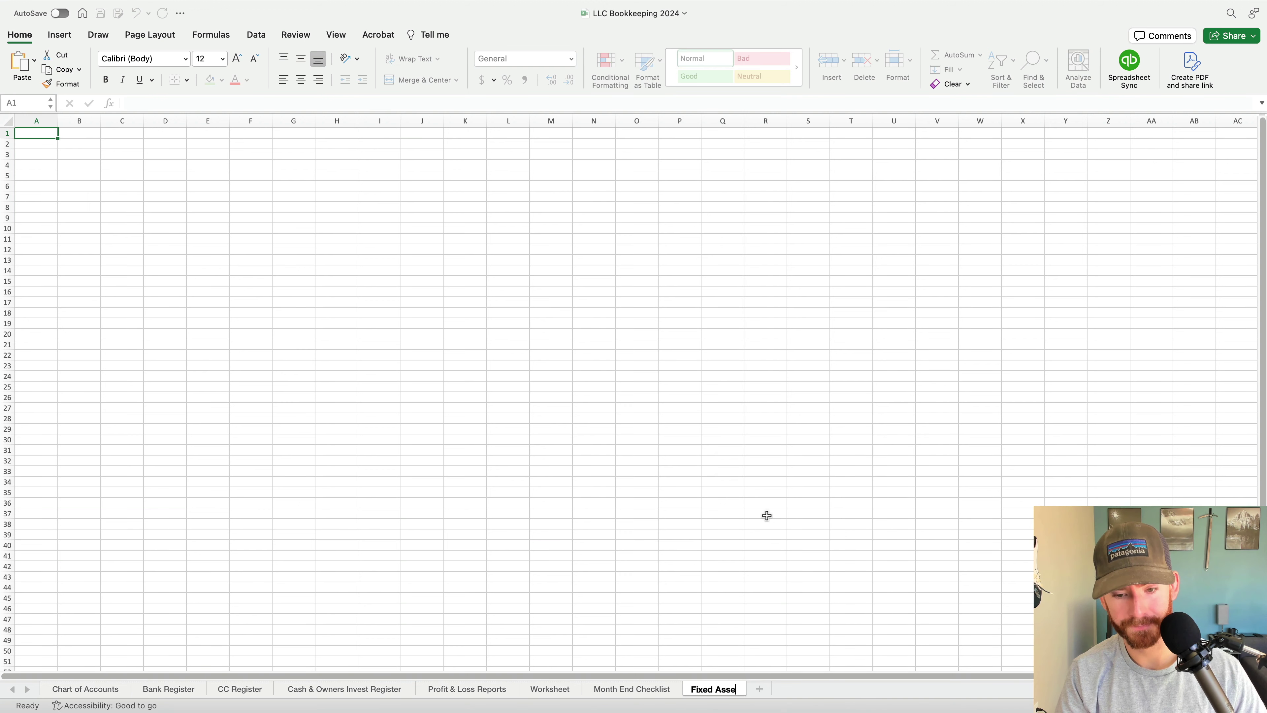
type("ts")
key("Return")
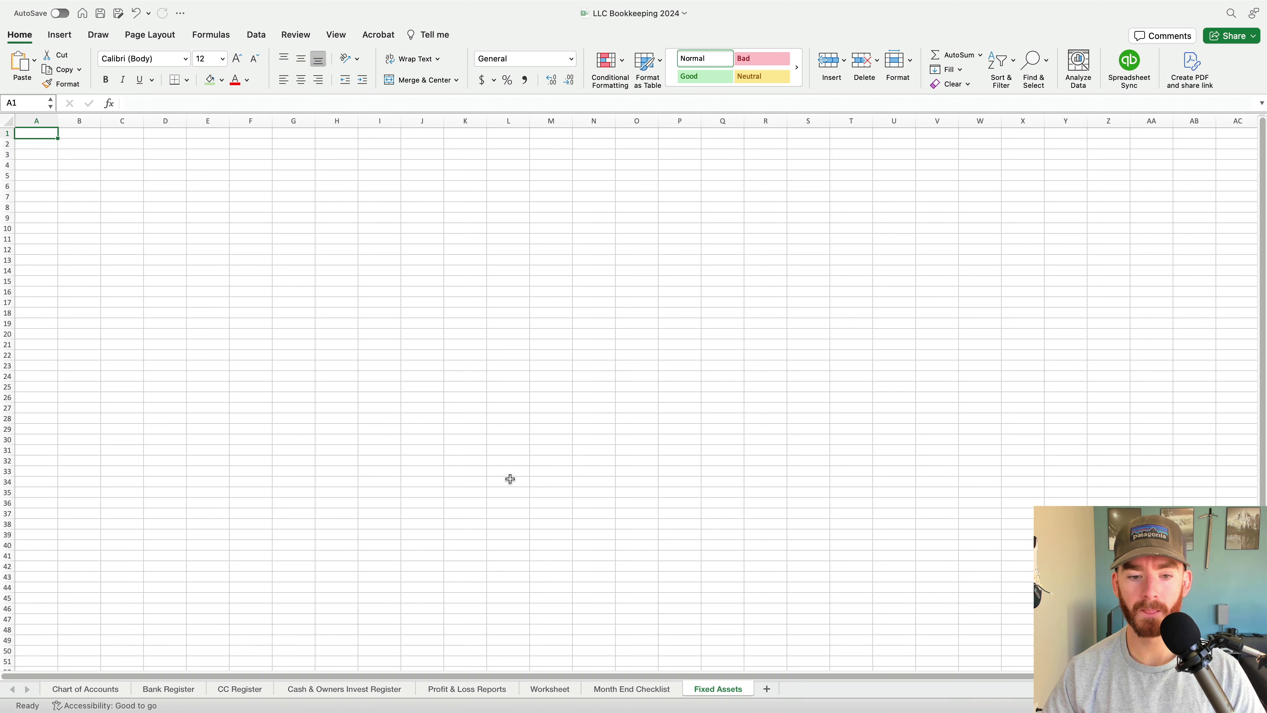
Enter the headings "name", "orgfoinal cost", "depreciation", "yers in service" and "nbet value" across D2:H2 of the Fixed Assets sheet
left_click(394, 322)
left_click(224, 189)
left_click(167, 163)
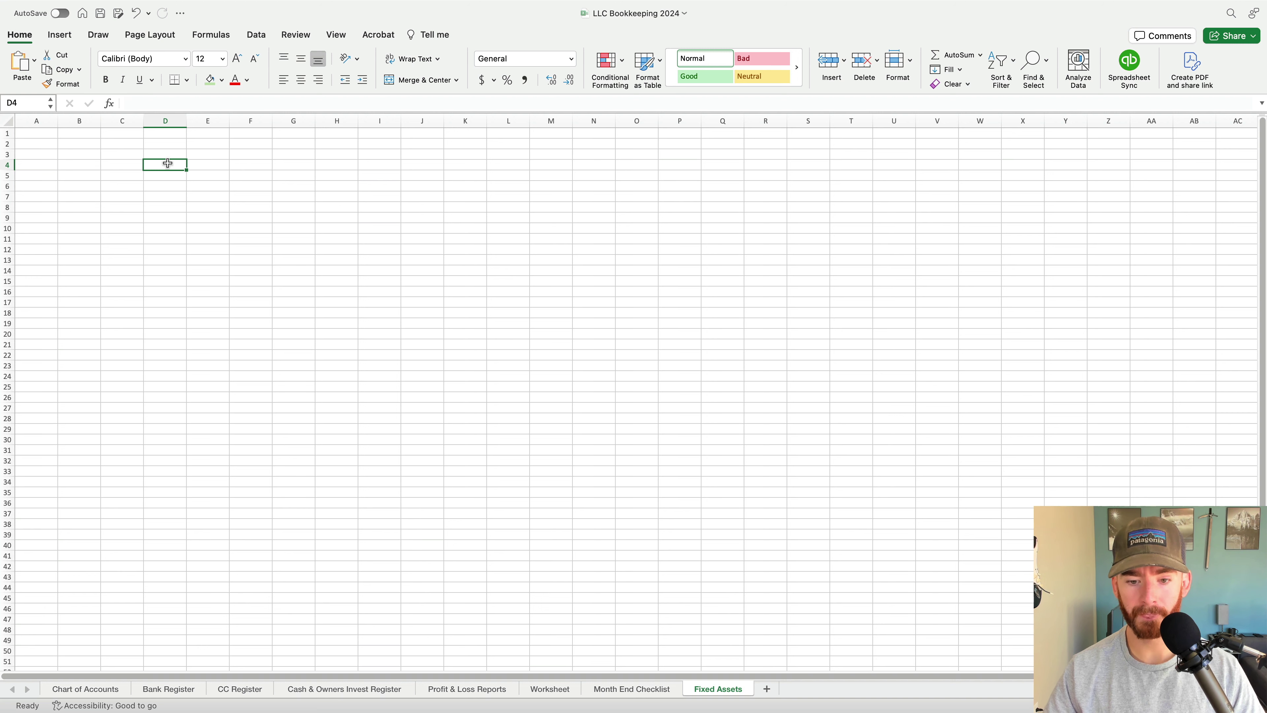
left_click(156, 146)
type("name")
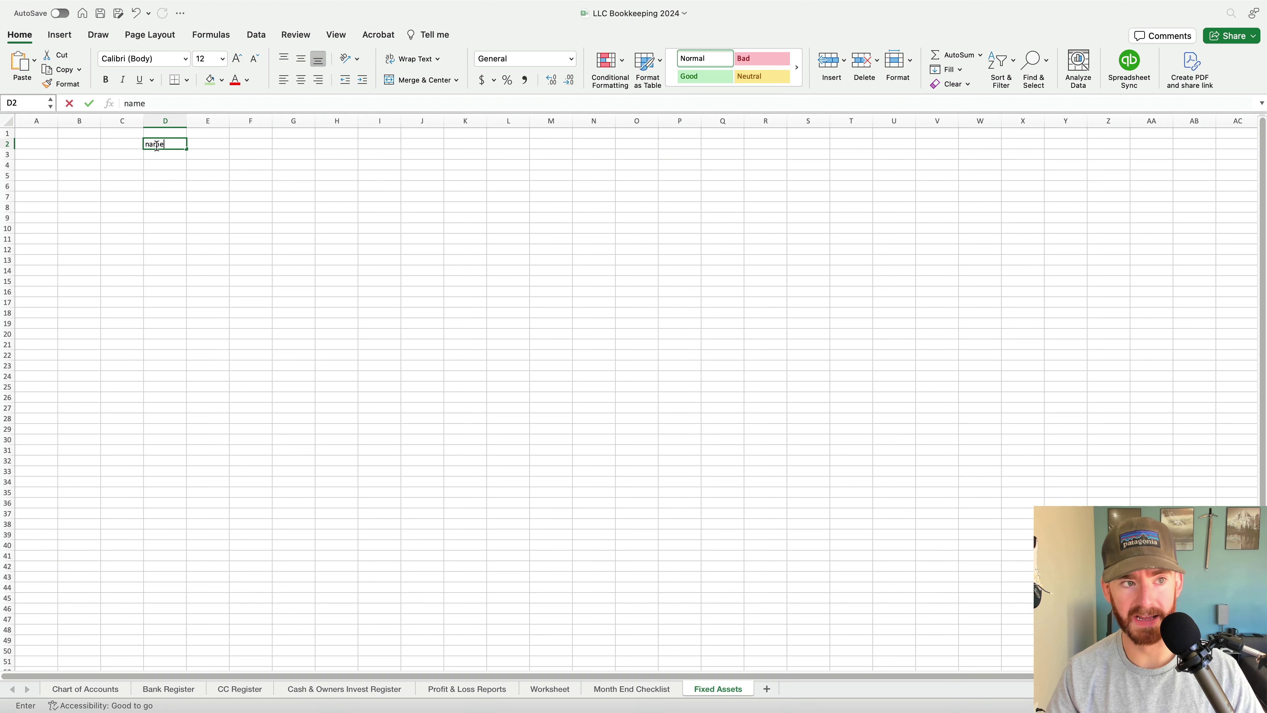
key("Tab")
type("orgfoinal cost")
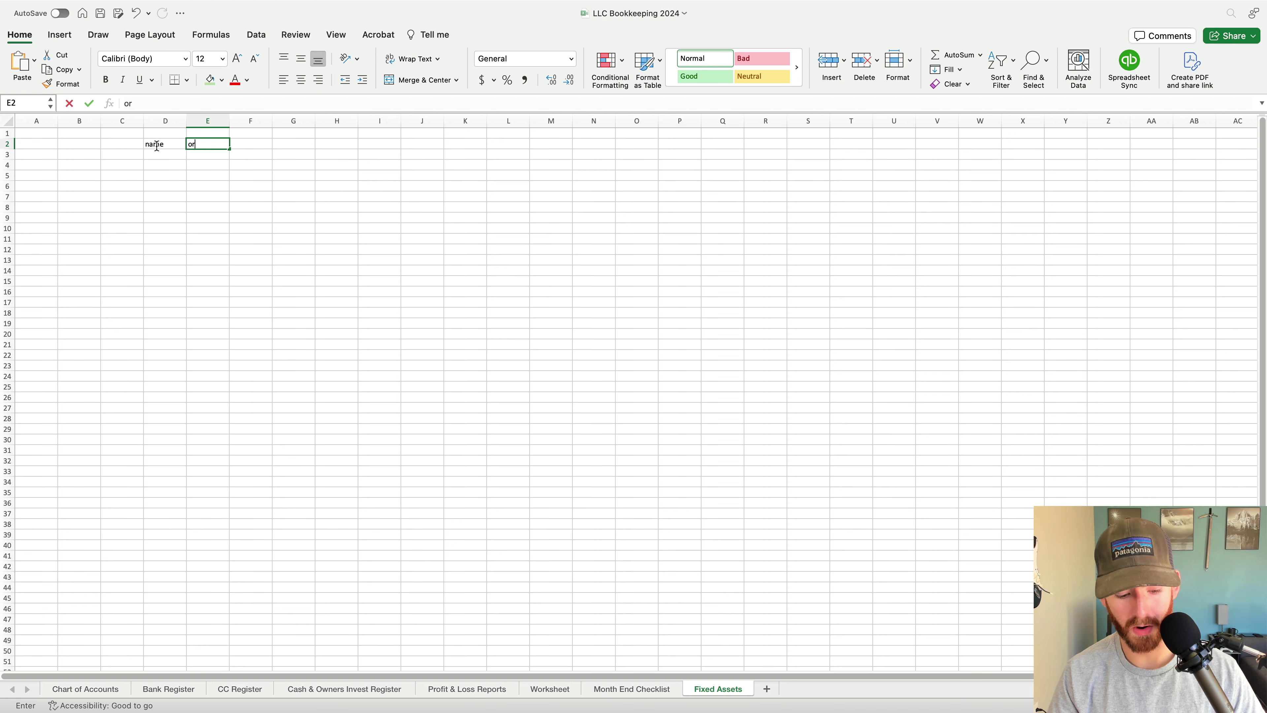
key("Tab")
type("depreciation")
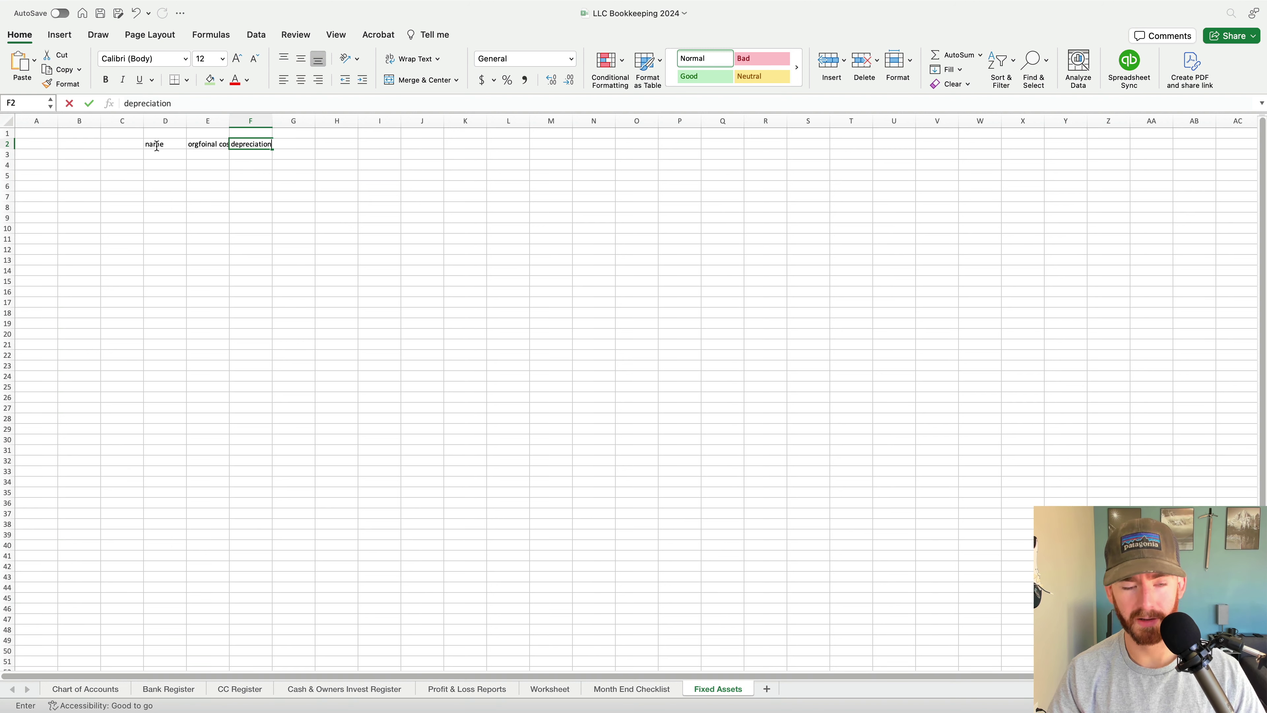
key("Tab")
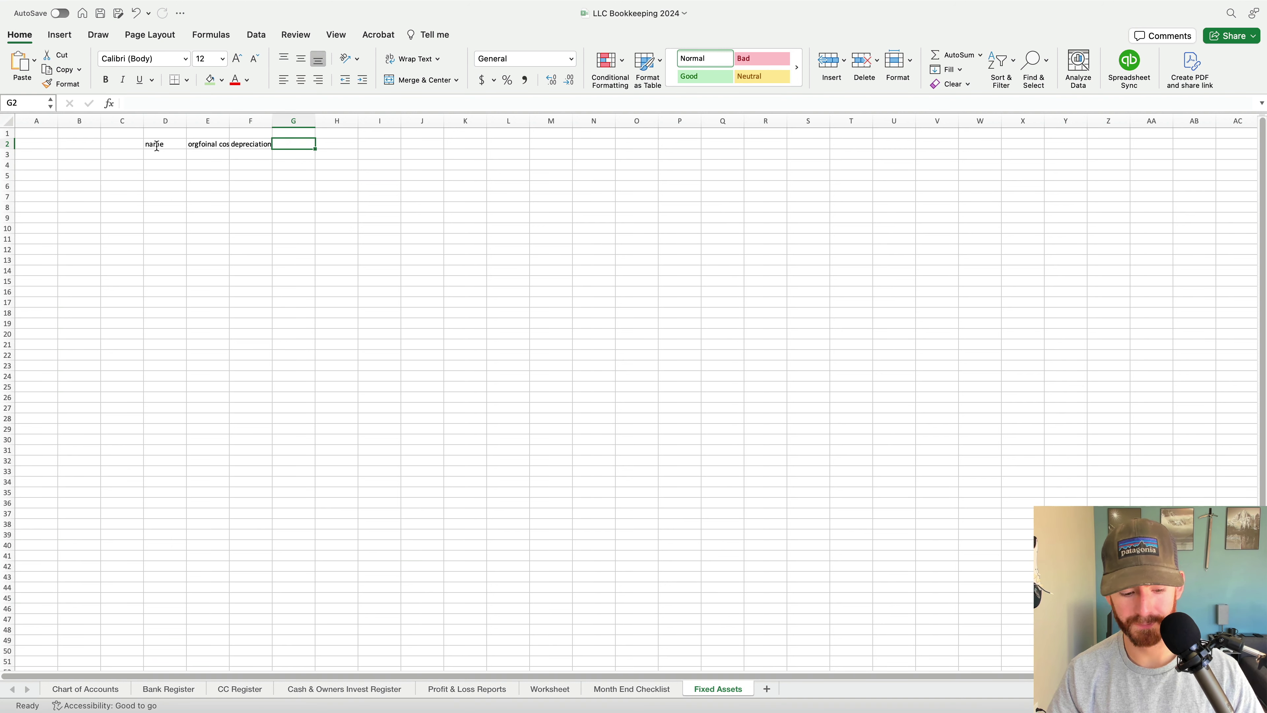
type("yers in service")
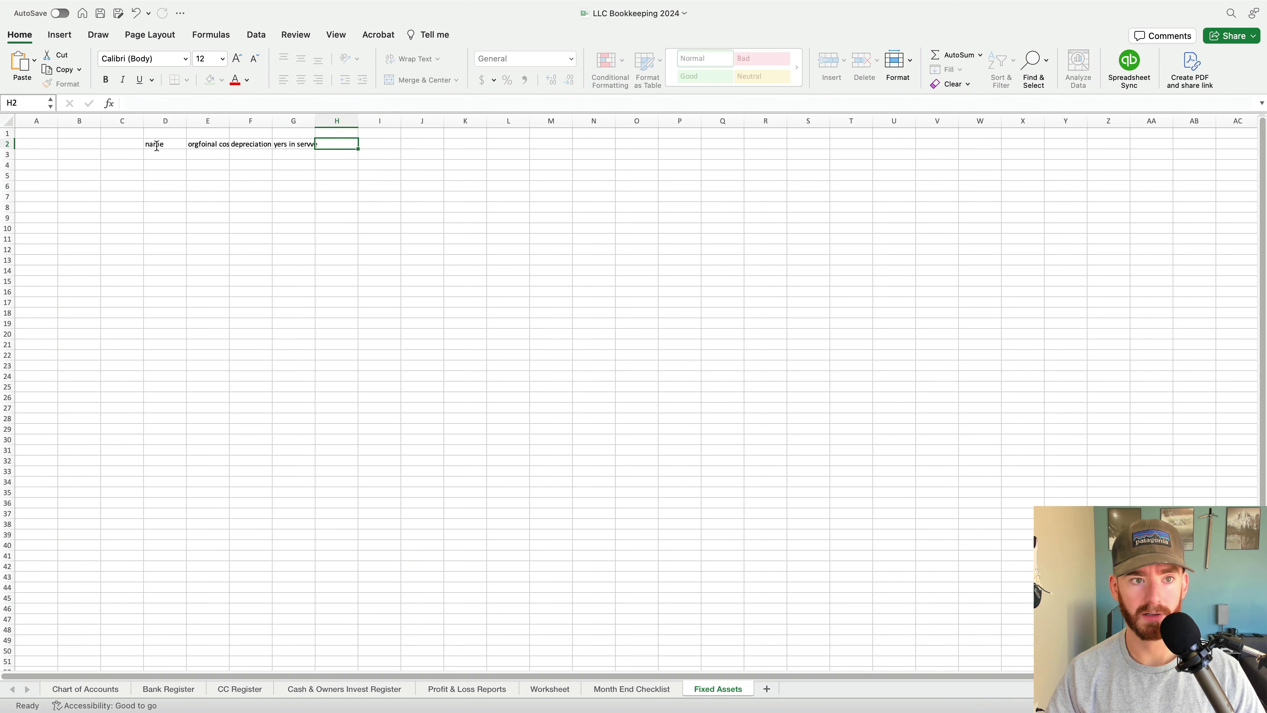
key("Tab")
type("nbet value")
key("Return")
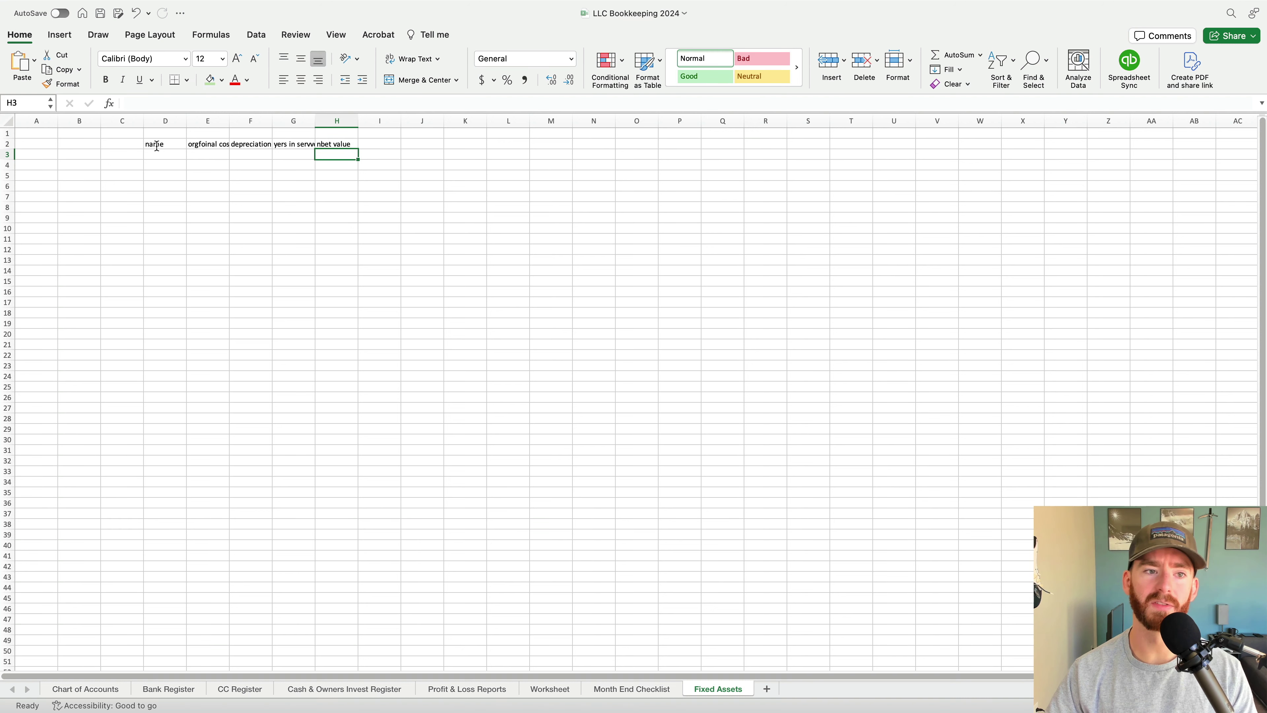
left_click(346, 147)
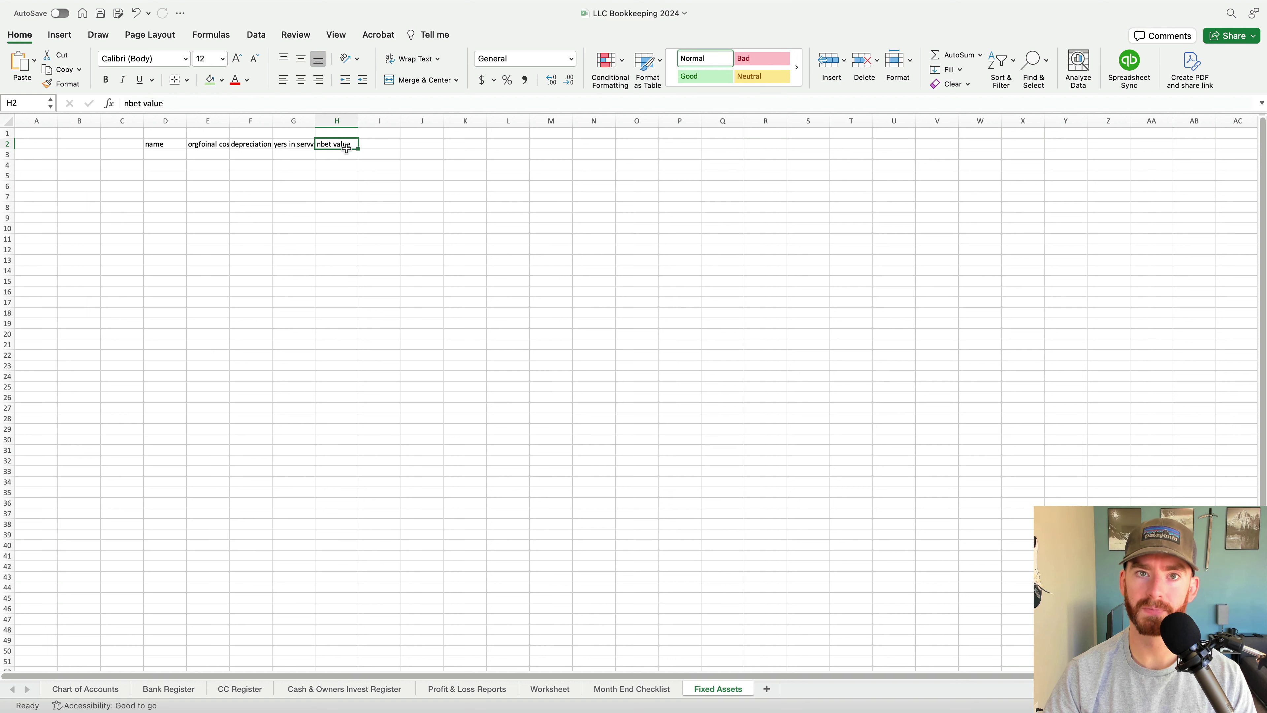
Add another blank sheet after Fixed Assets, and look at the Save As and Save as Template commands without saving
left_click(767, 689)
left_click(223, 156)
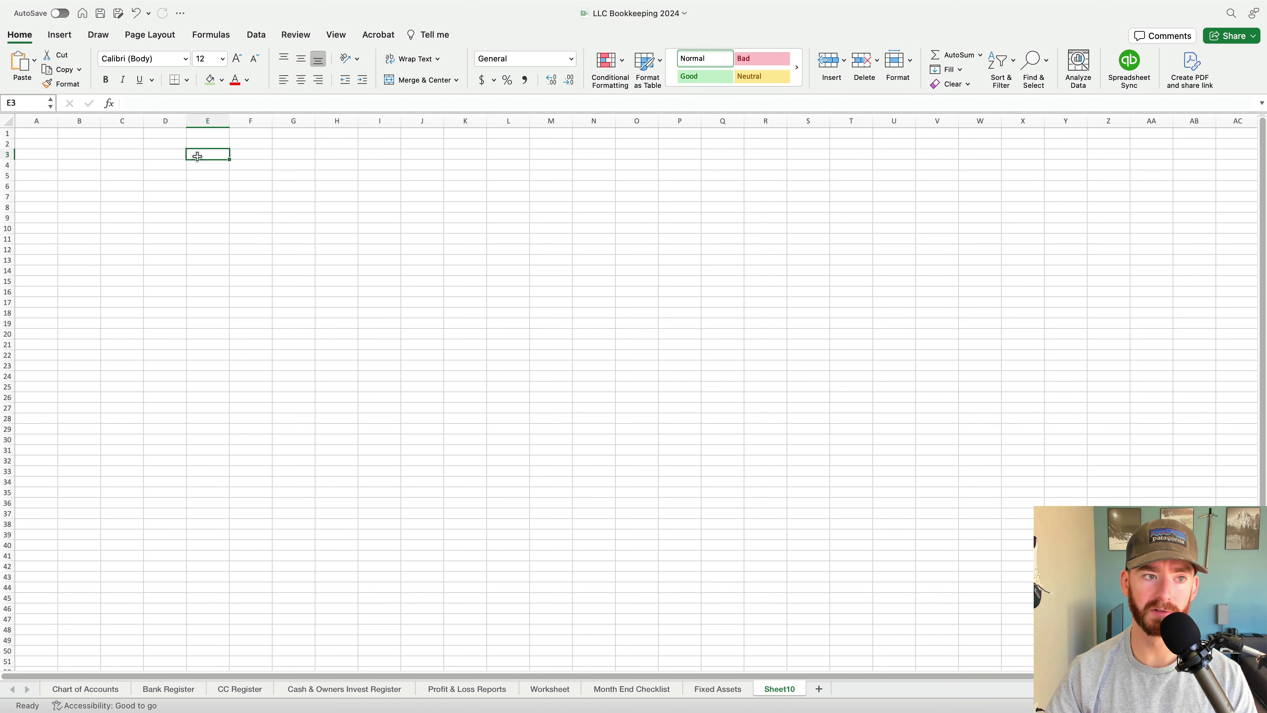
left_click(164, 155)
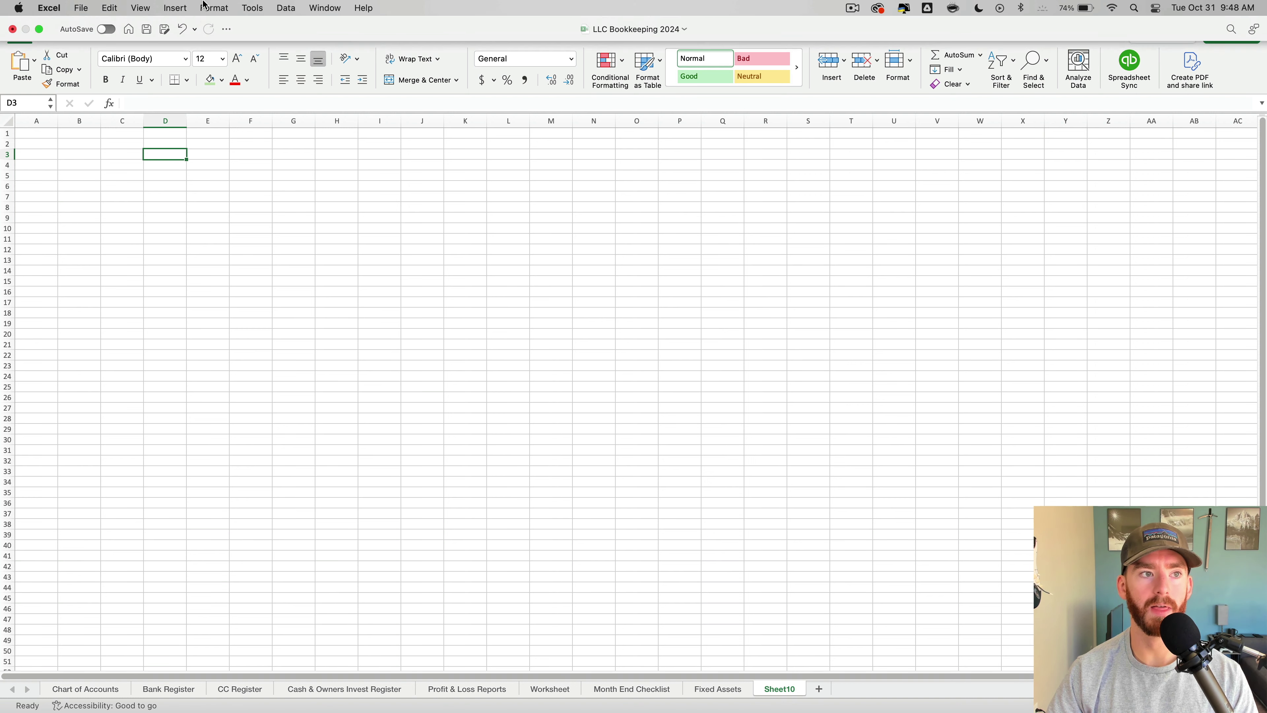
left_click(80, 8)
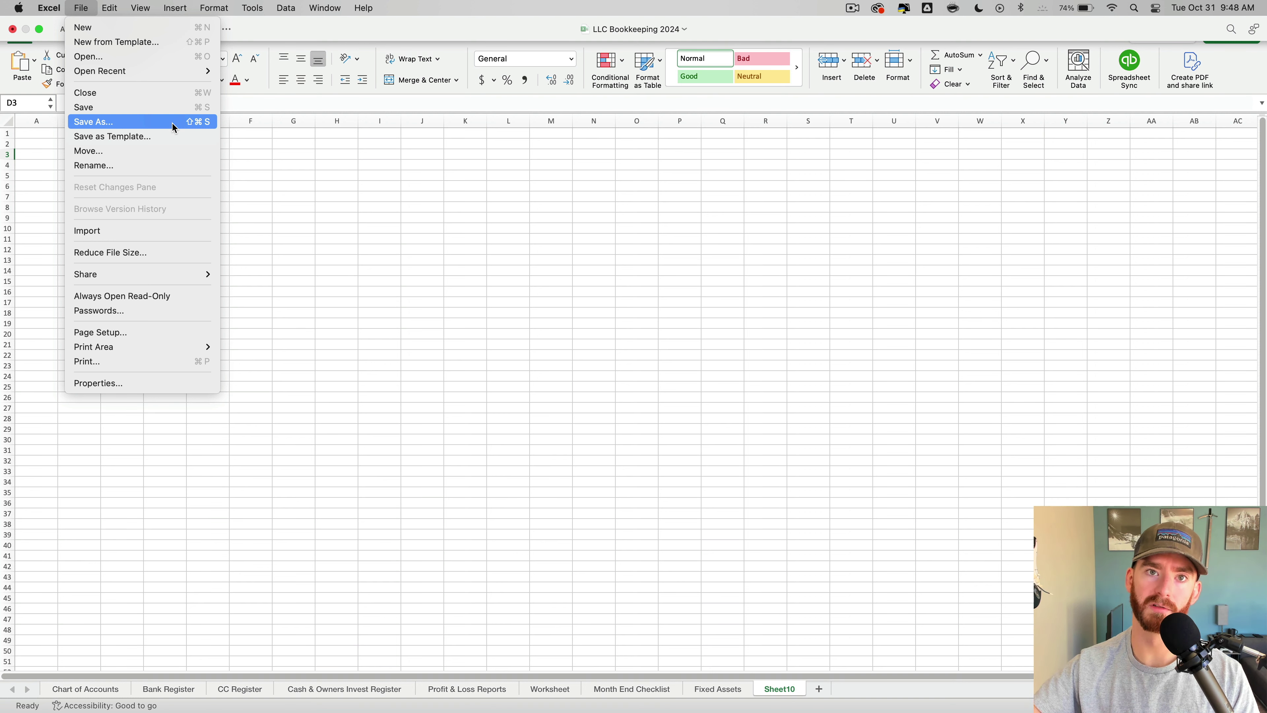
left_click(687, 300)
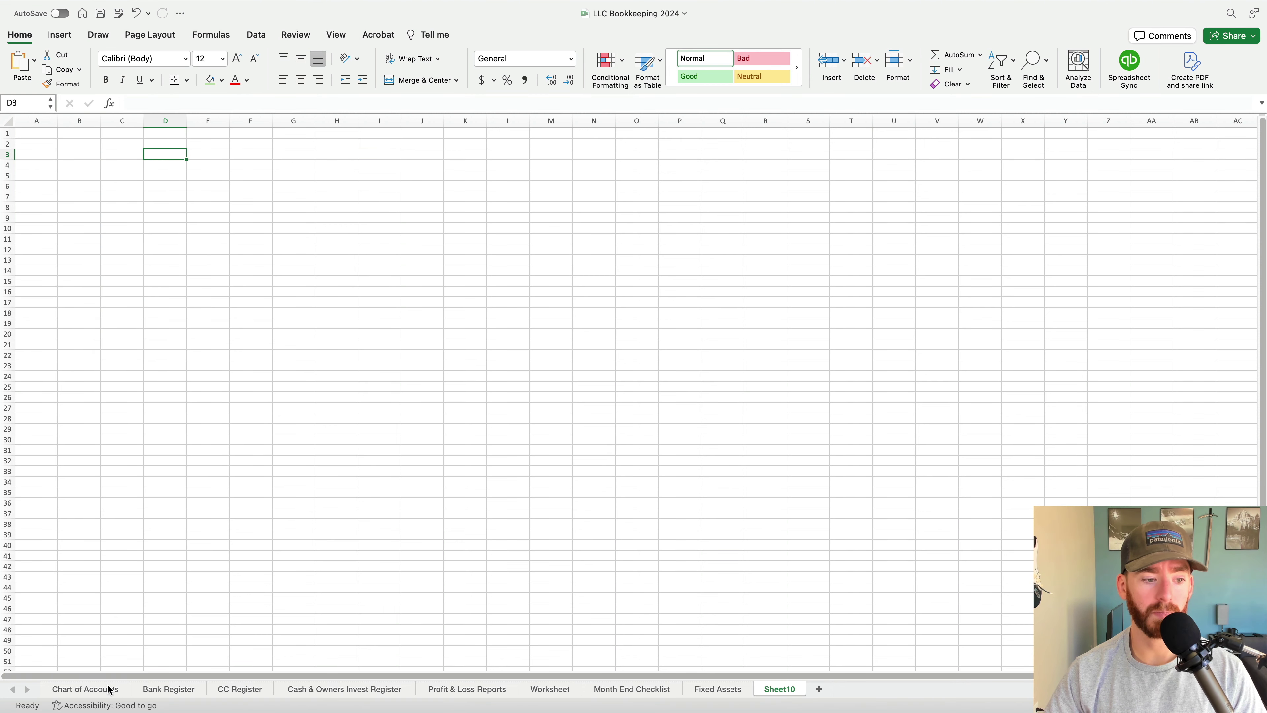
Switch to the Essentially Intentional Excel Bookkeeping Template workbook and look over its Chart of Accounts and the Bank Register's category list
left_click(85, 689)
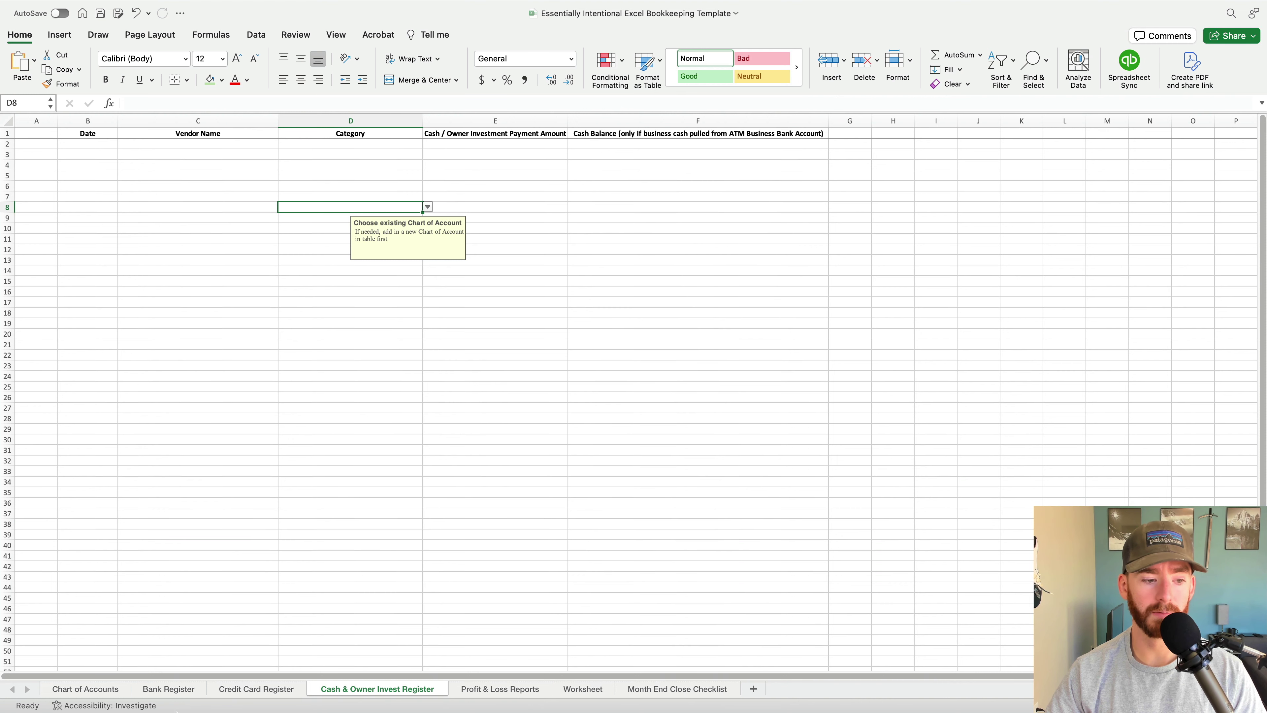
left_click(105, 689)
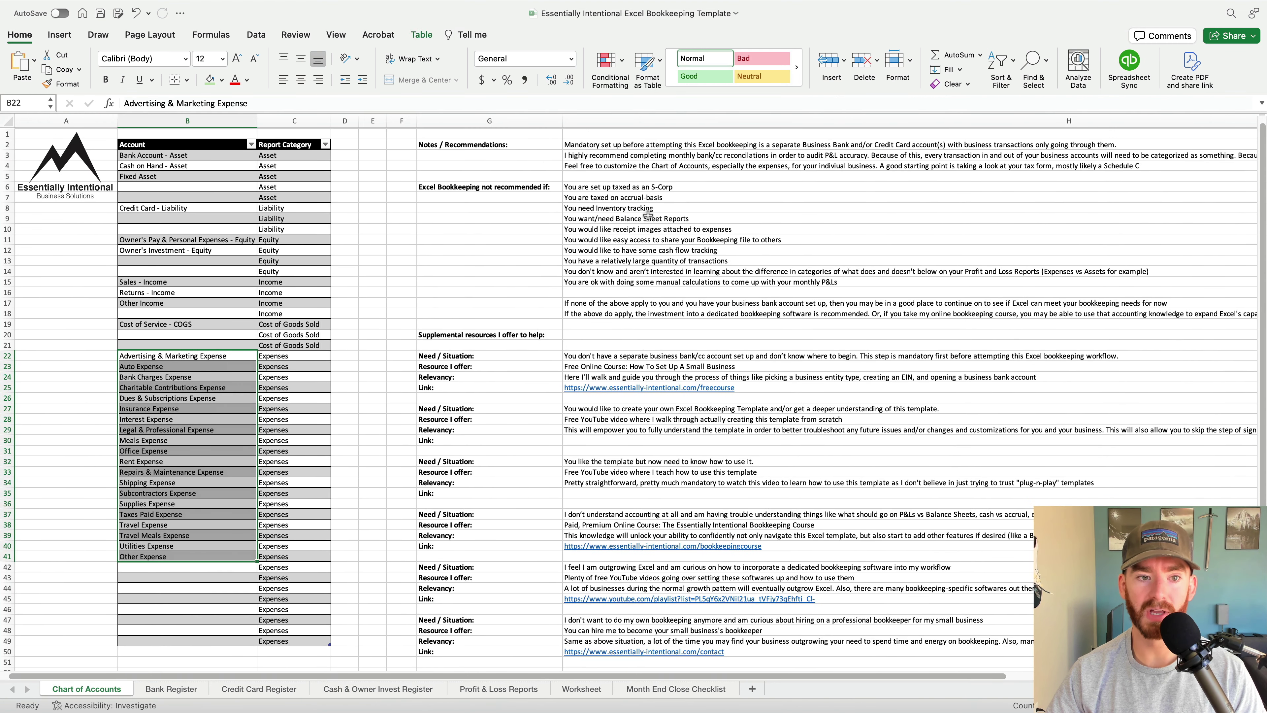
left_click(303, 278)
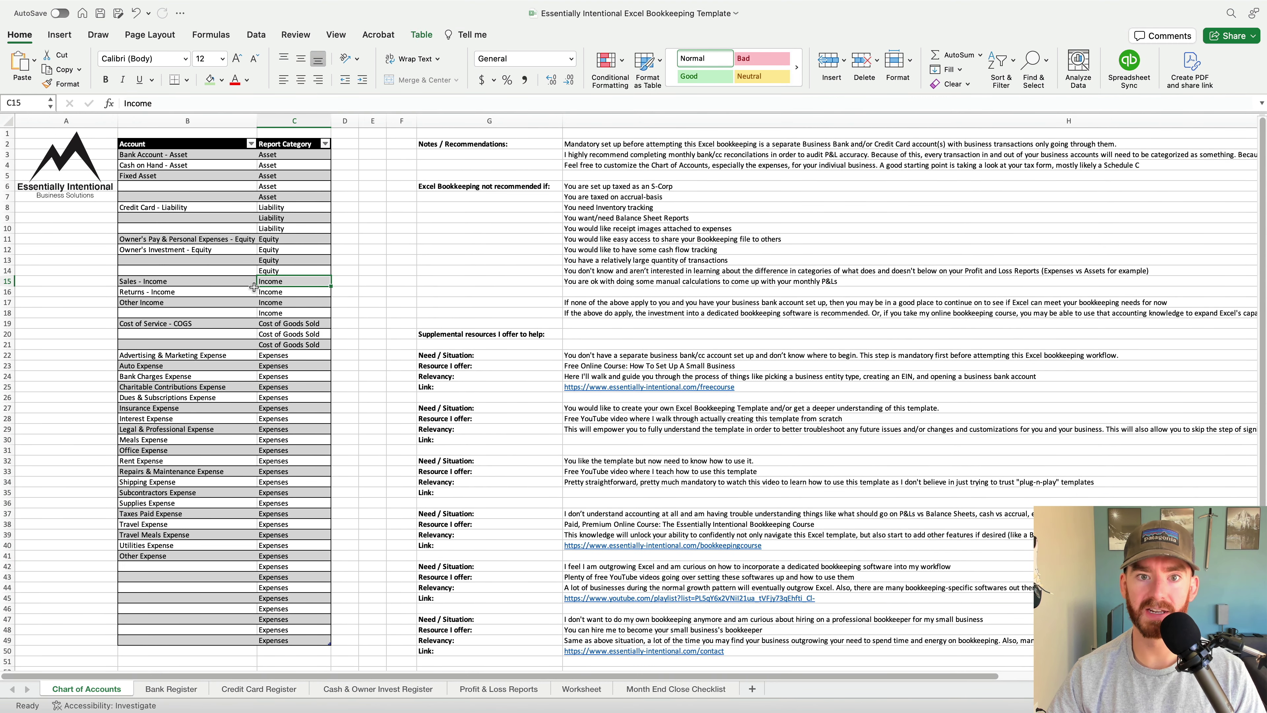
left_click(189, 691)
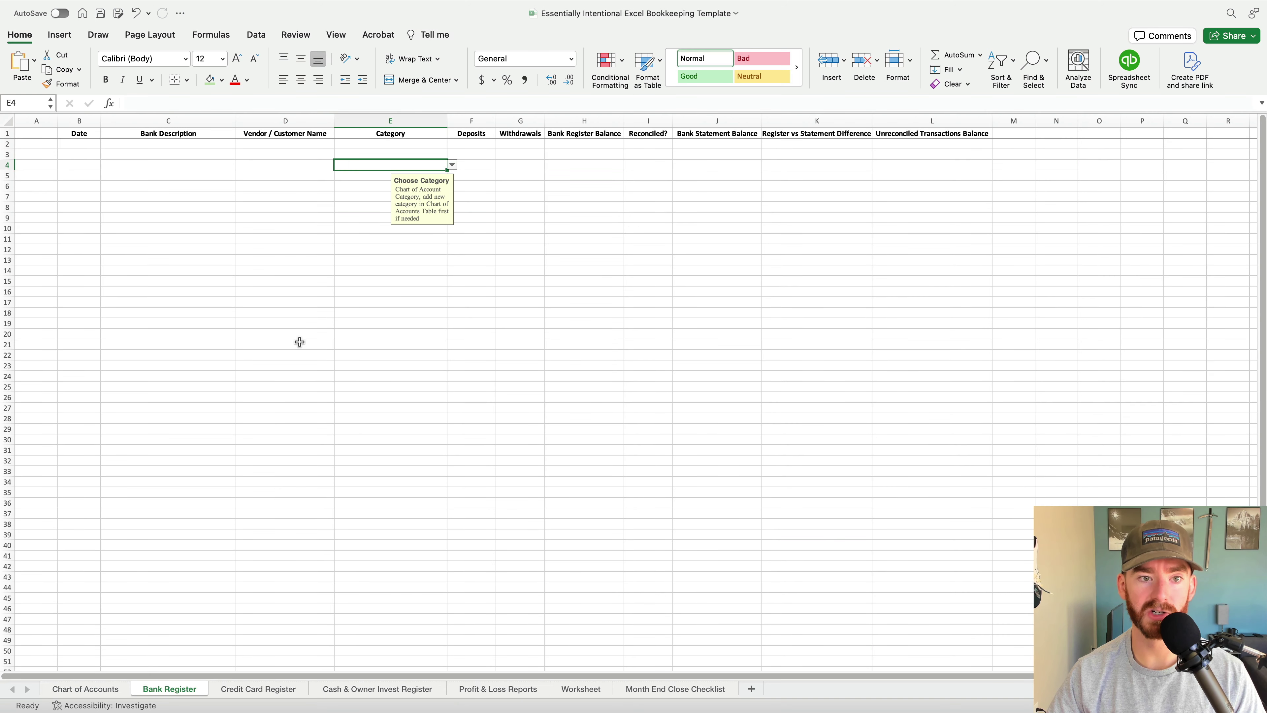
left_click(368, 251)
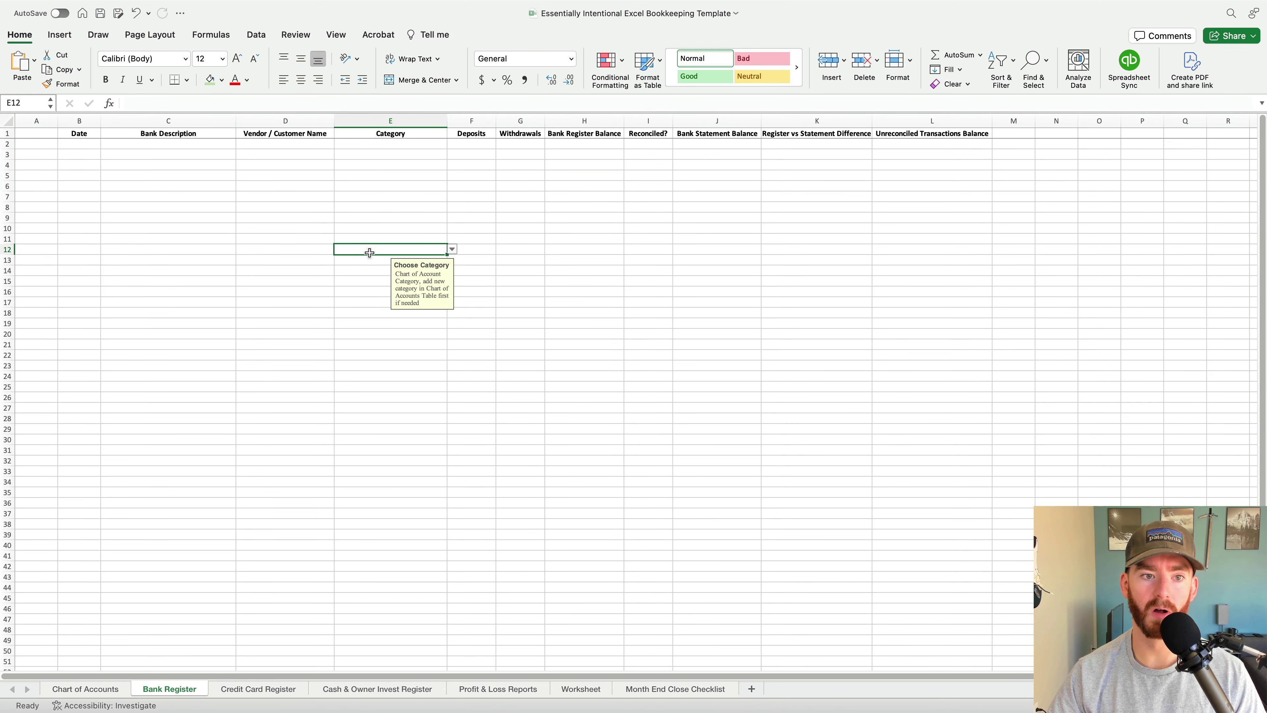
left_click(452, 251)
key("Escape")
left_click(526, 186)
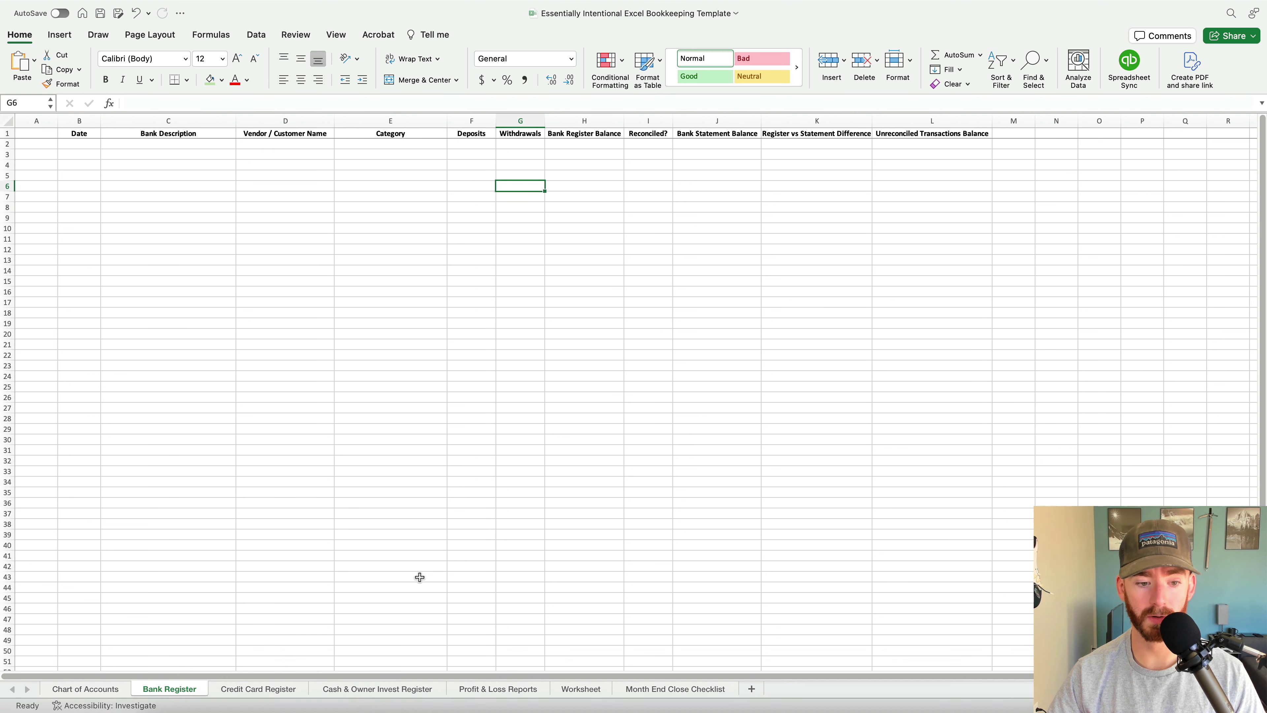
Look through the template's Cash & Owner Invest Register, Profit & Loss Reports and Worksheet sheets
left_click(397, 688)
left_click(494, 690)
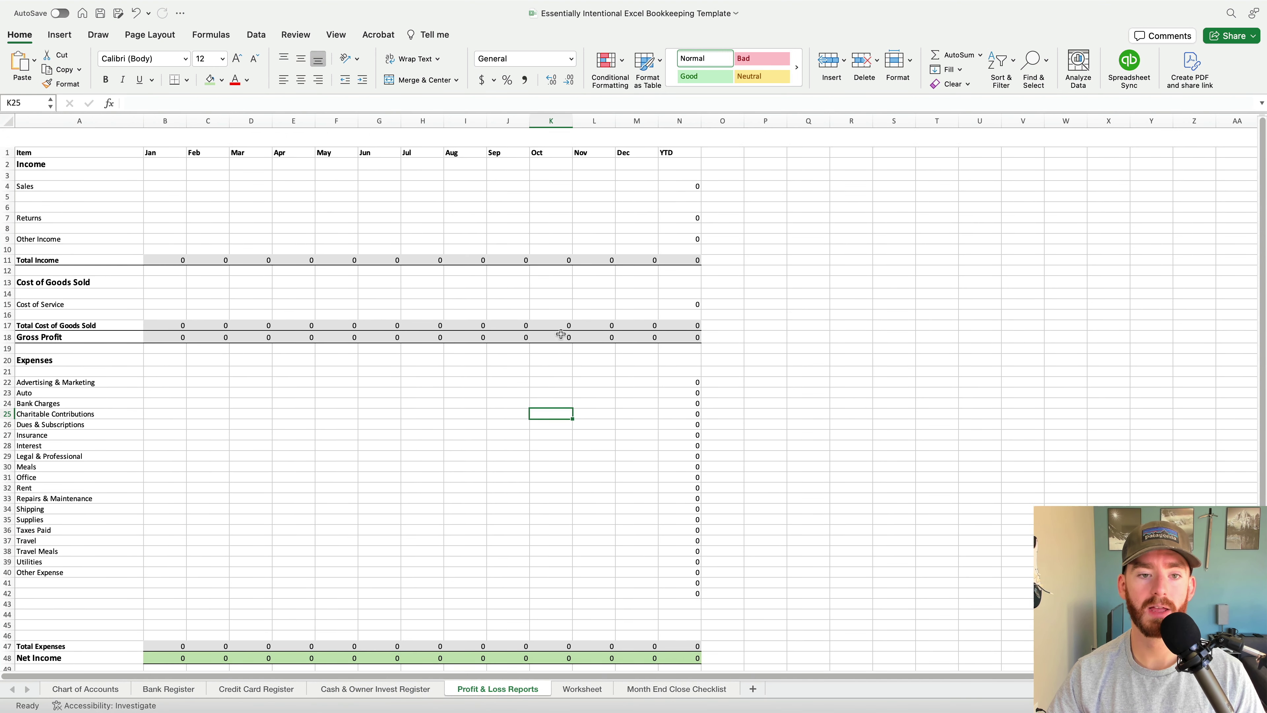
left_click(583, 692)
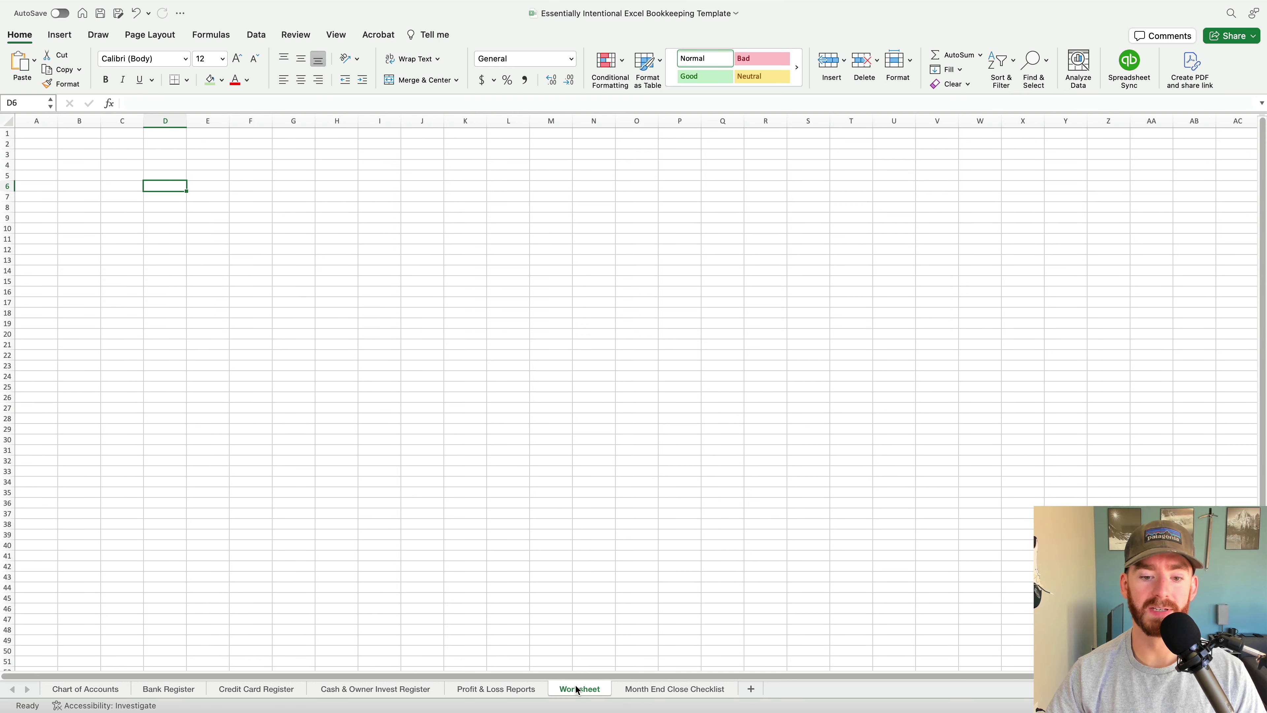
Return to LLC Bookkeeping 2024 and review its Chart of Accounts, the registers and the CC Register's category choices
key("ctrl+Right")
mouse_move(679, 4)
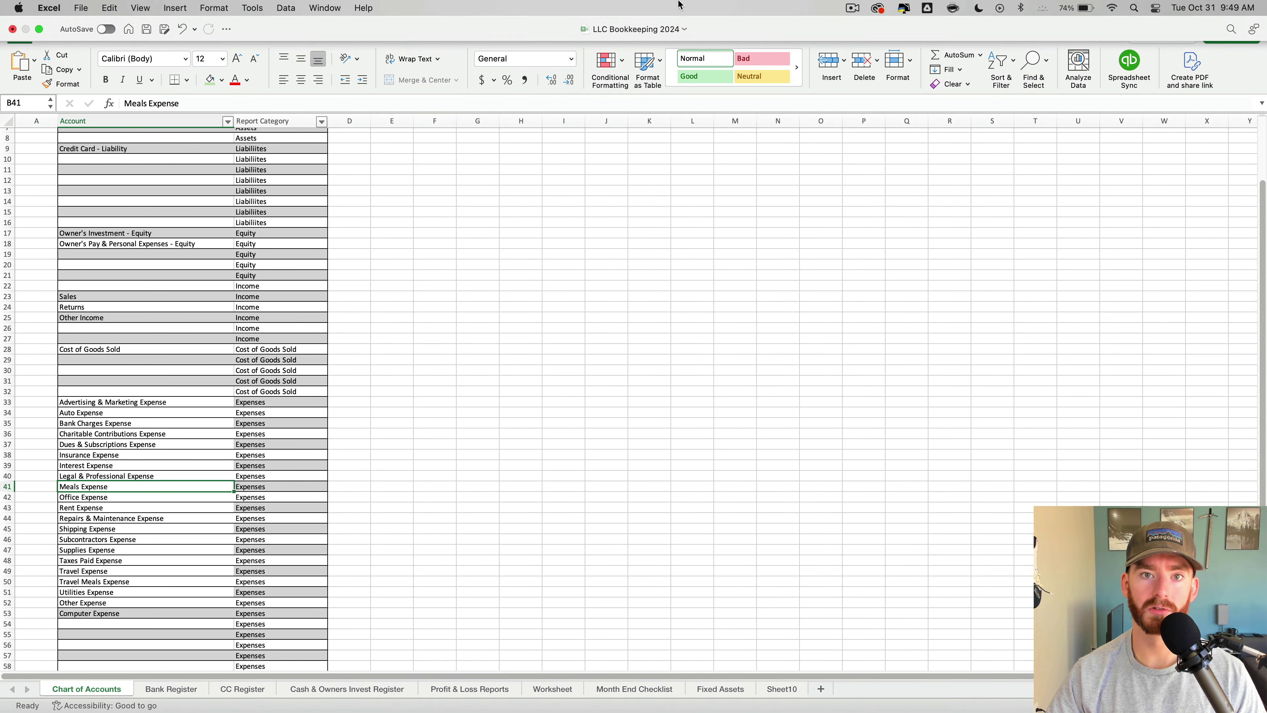
scroll(277, 453, "up", 5)
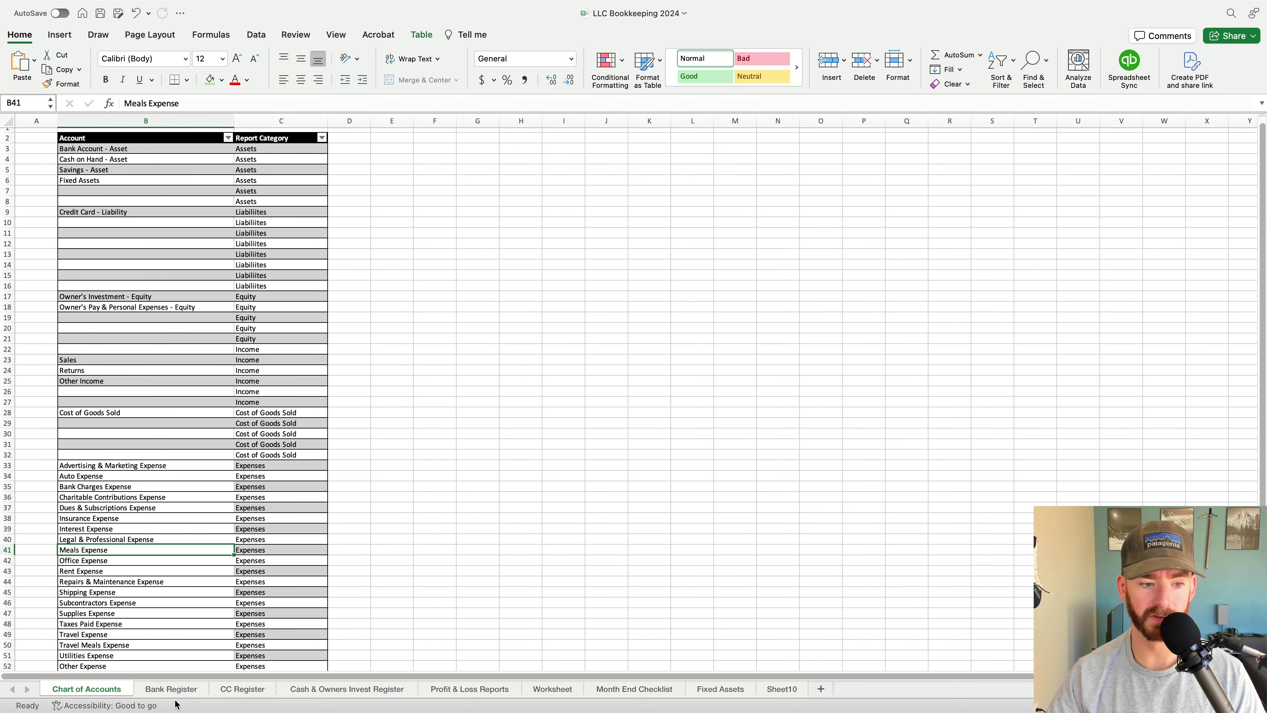
left_click(179, 695)
left_click(239, 698)
left_click(424, 191)
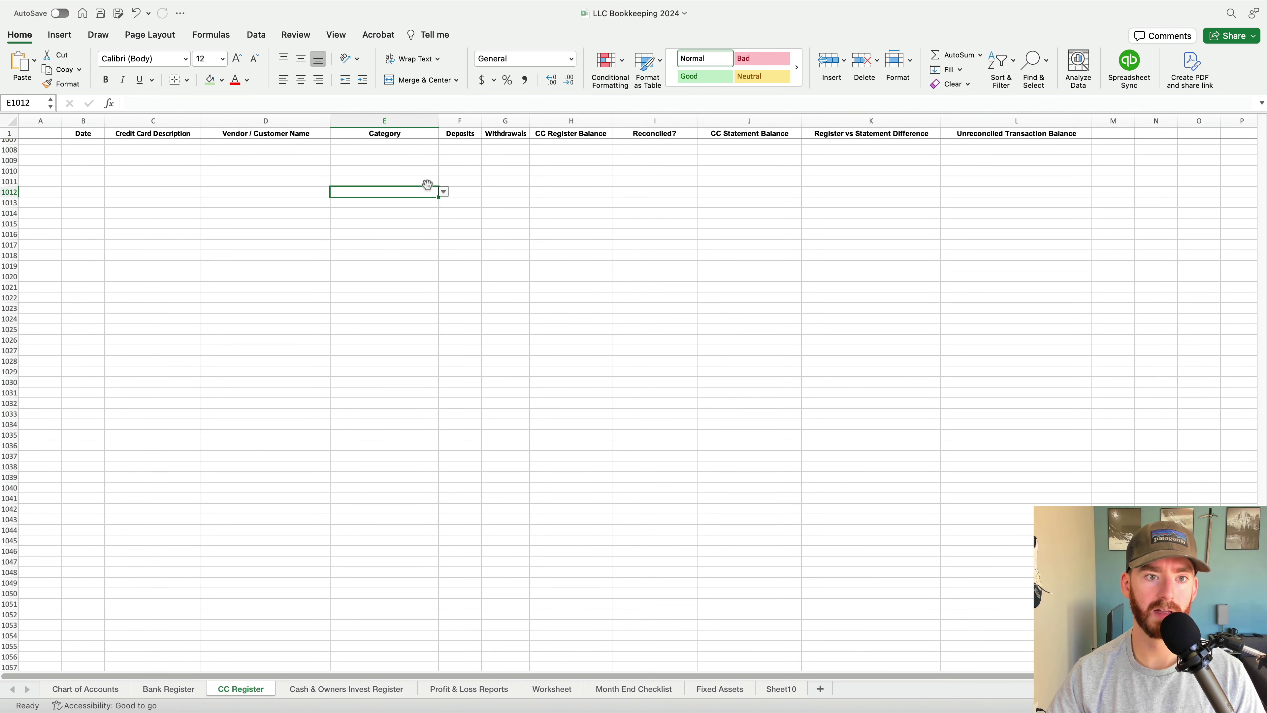
left_click(444, 192)
scroll(410, 283, "down", 5)
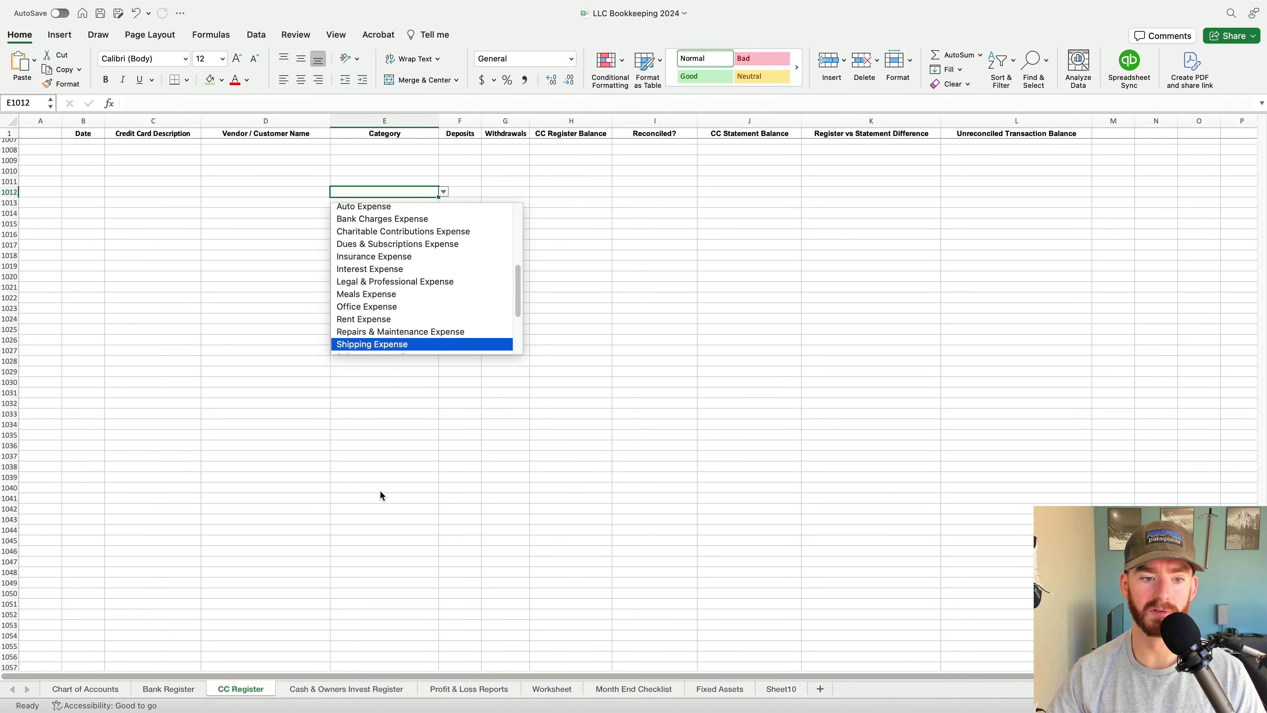
key("Escape")
Review the Profit & Loss Reports and the Month End Checklist sheets of LLC Bookkeeping 2024
left_click(501, 700)
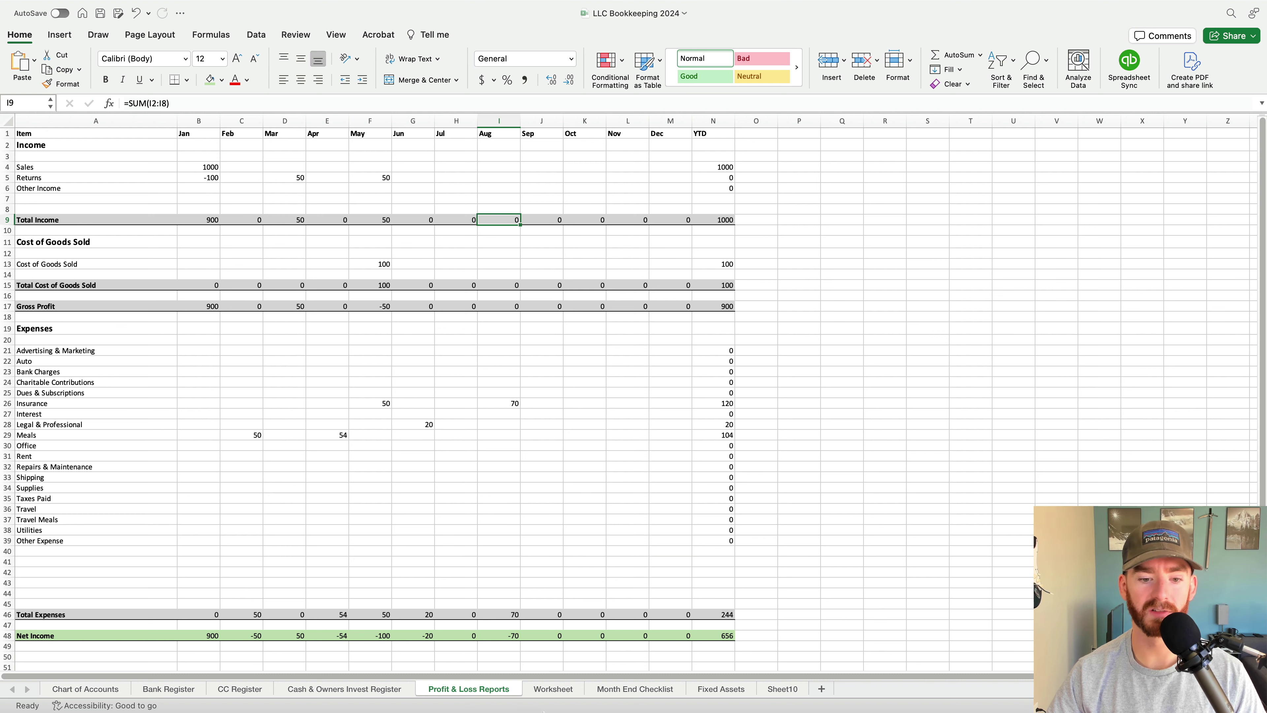
left_click(619, 689)
scroll(699, 449, "up", 3)
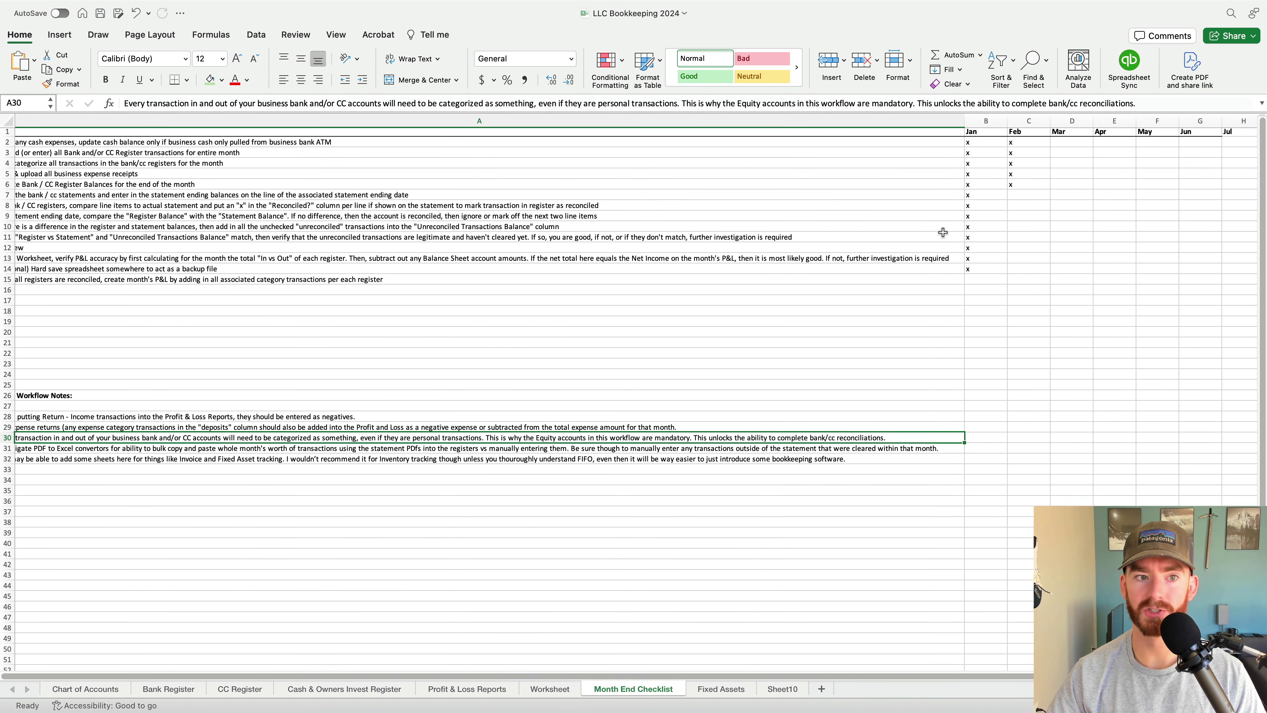
left_click(754, 440)
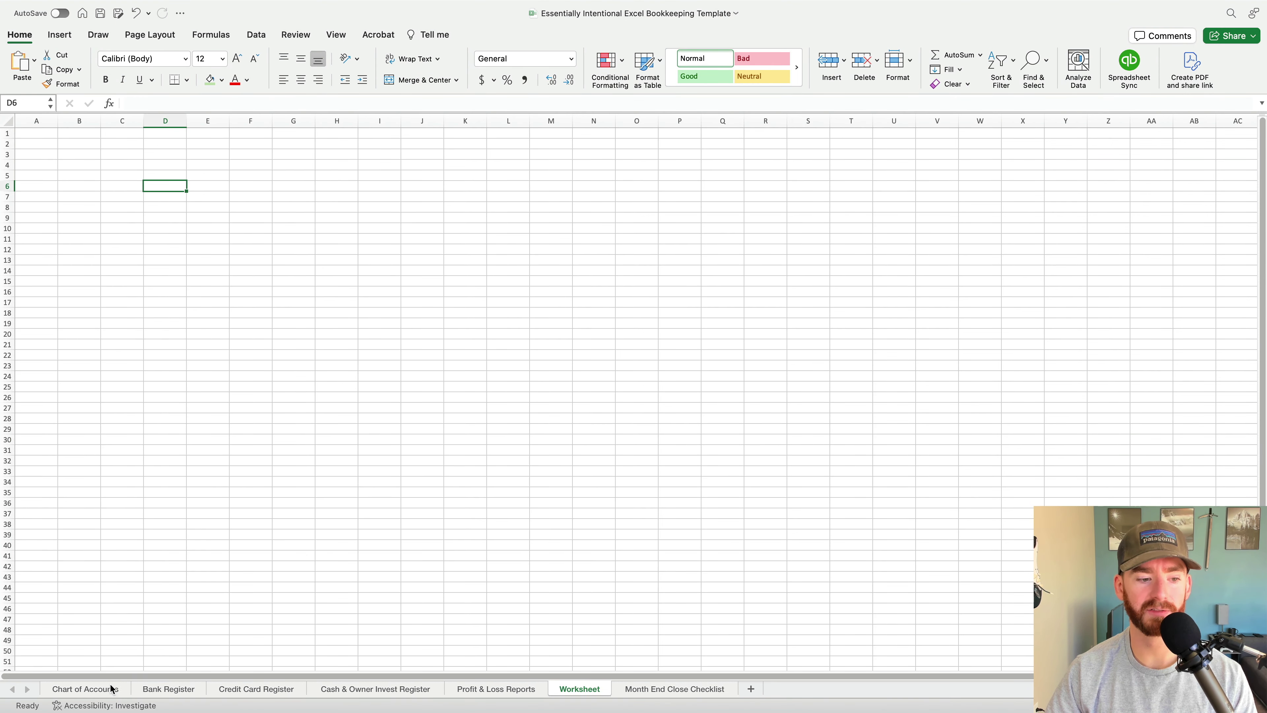
Switch to the Essentially Intentional template workbook and review its Chart of Accounts, Credit Card Register category column and Profit & Loss Reports
left_click(112, 690)
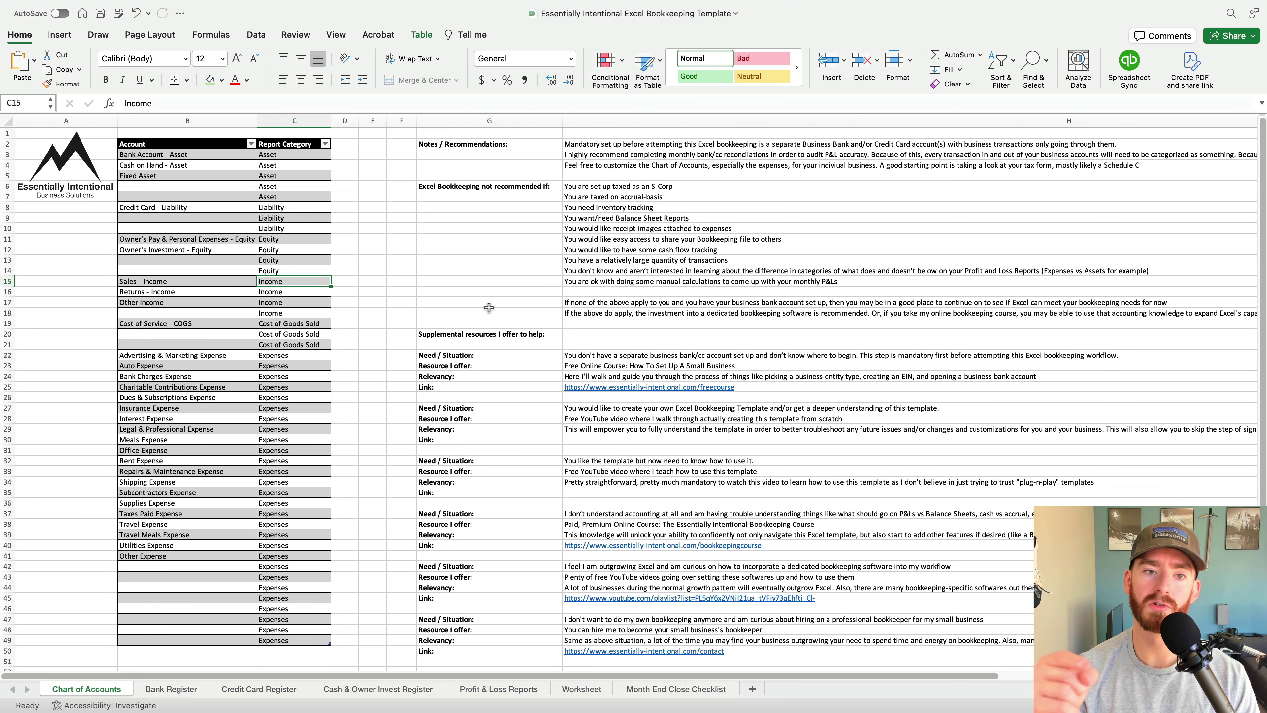
left_click(186, 588)
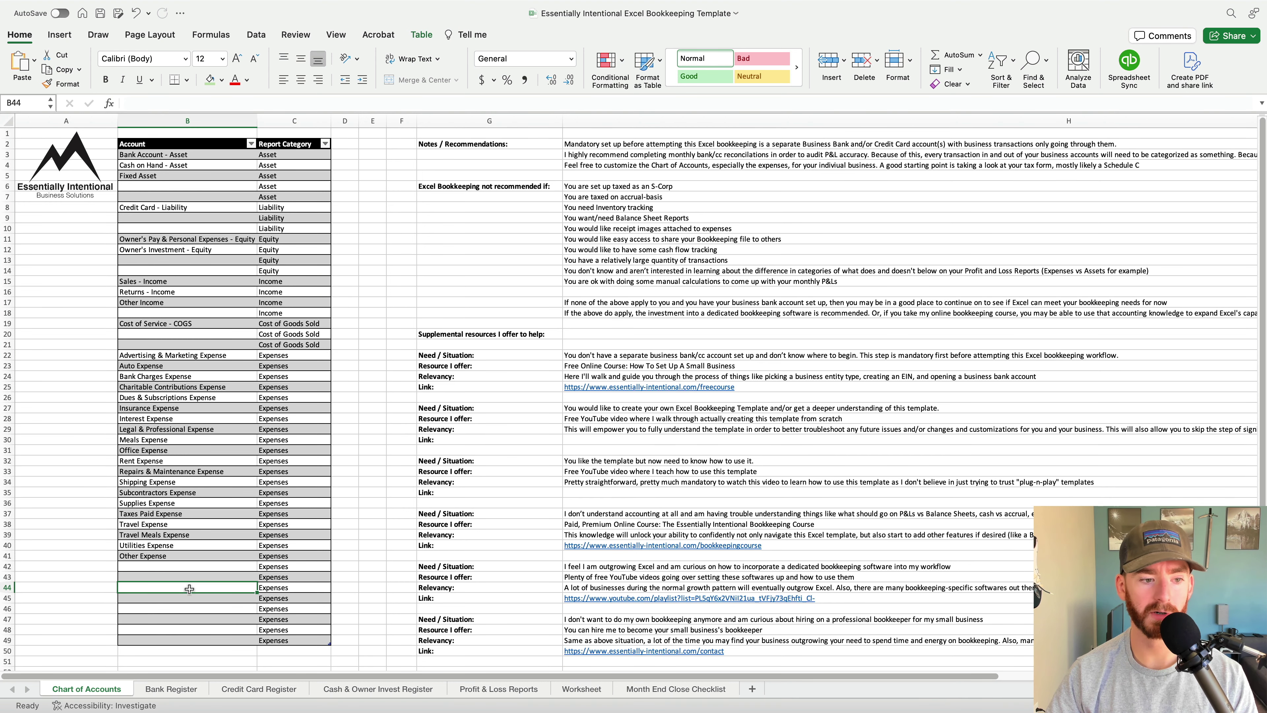
left_click(258, 689)
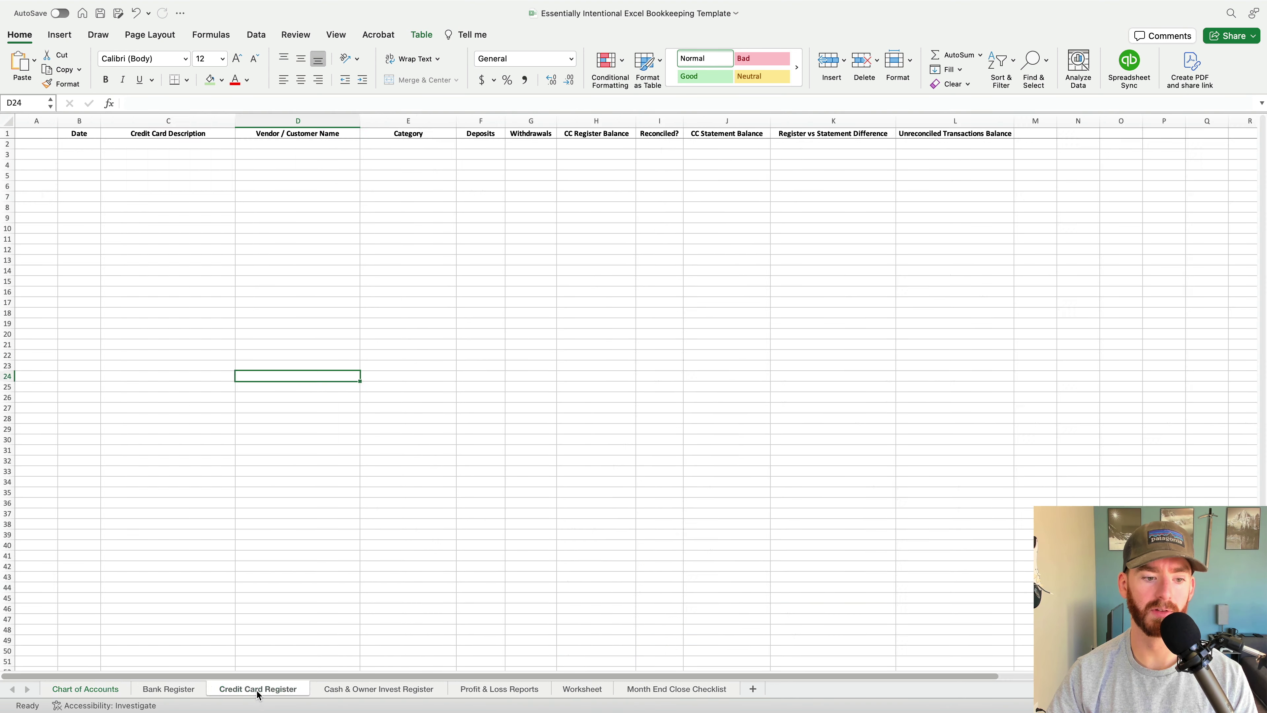
left_click(425, 197)
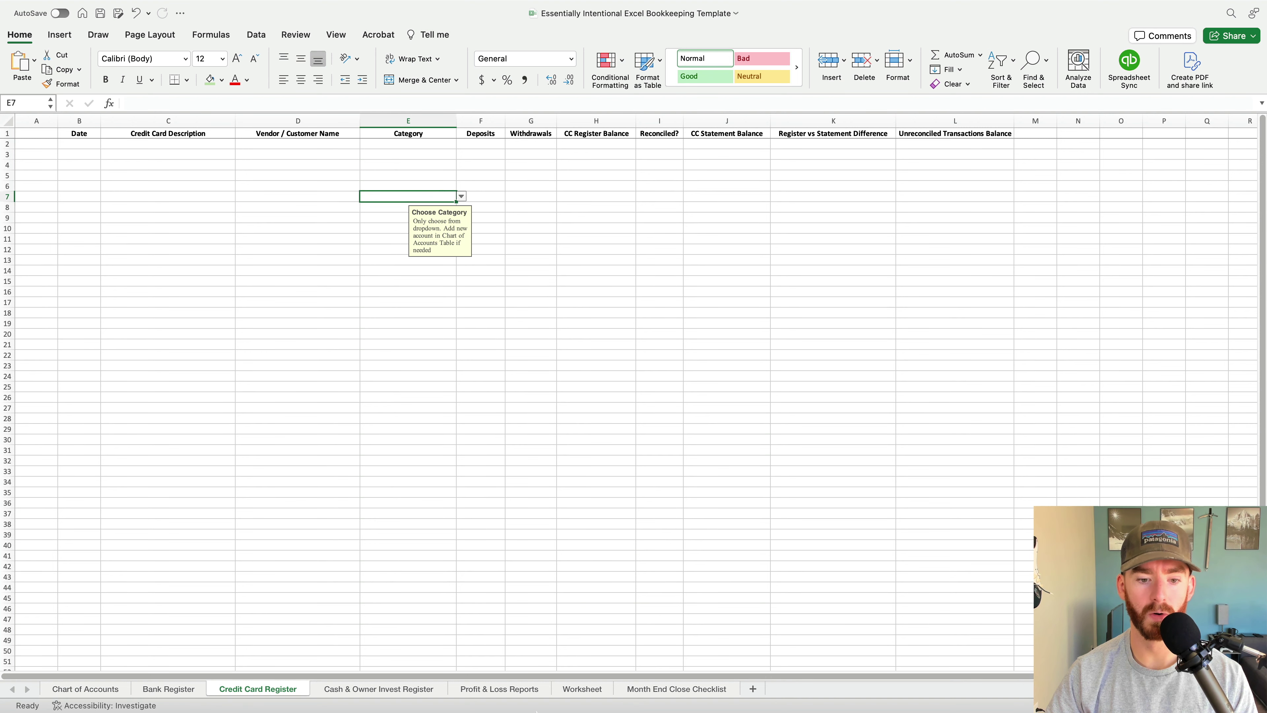
left_click(526, 698)
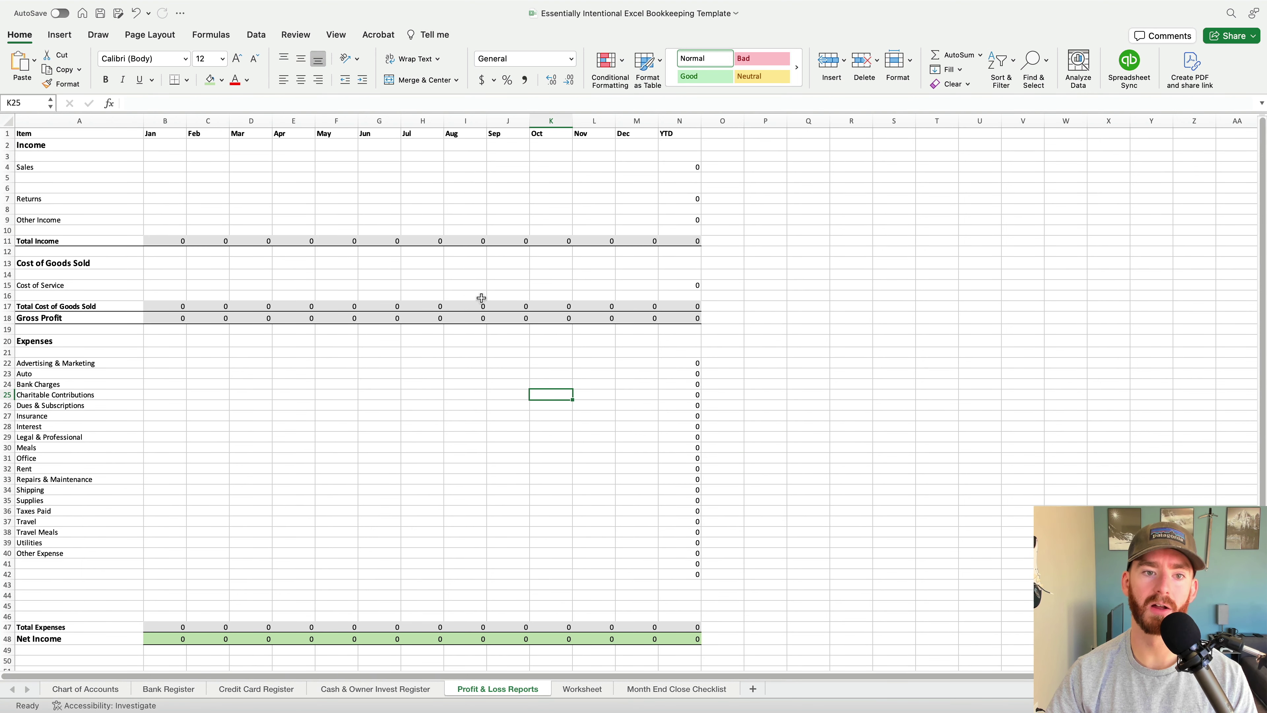